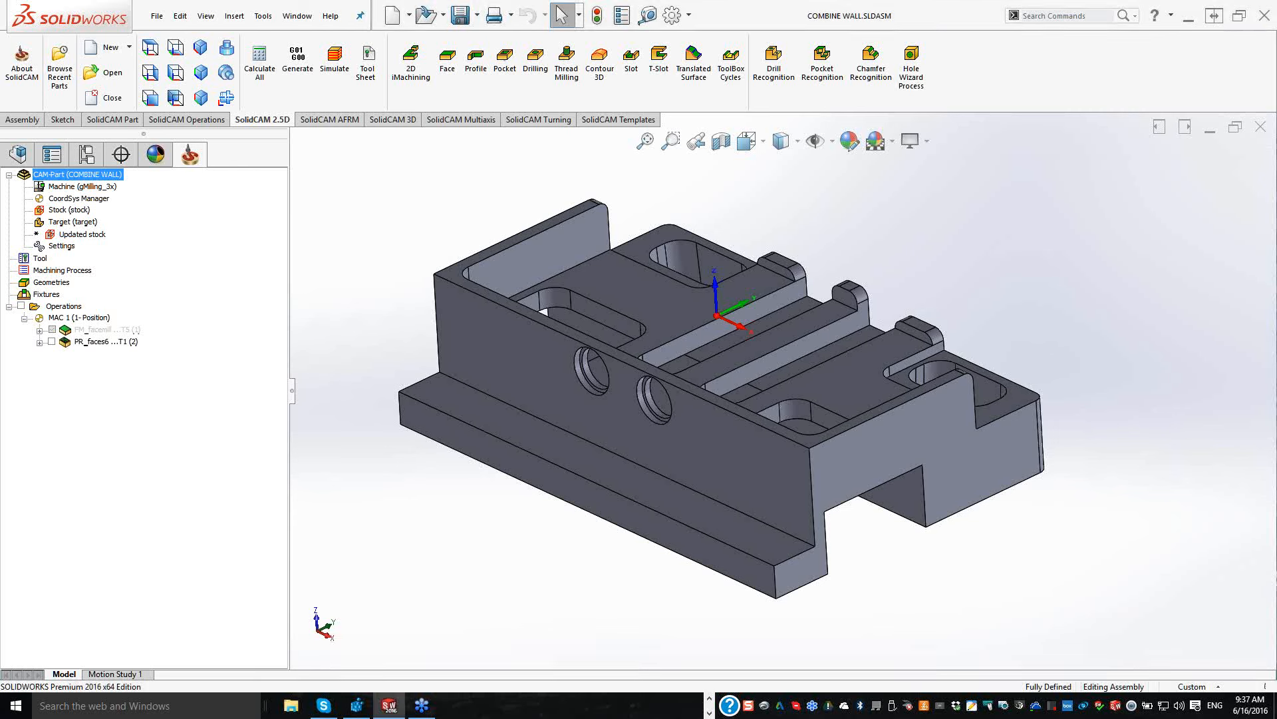
Step: Define the face milling geometry facemill1 as a box around the target model
scroll(733, 386, up, 1)
mouse_move(736, 388)
middle_down()
mouse_move(738, 411)
mouse_move(722, 407)
middle_up()
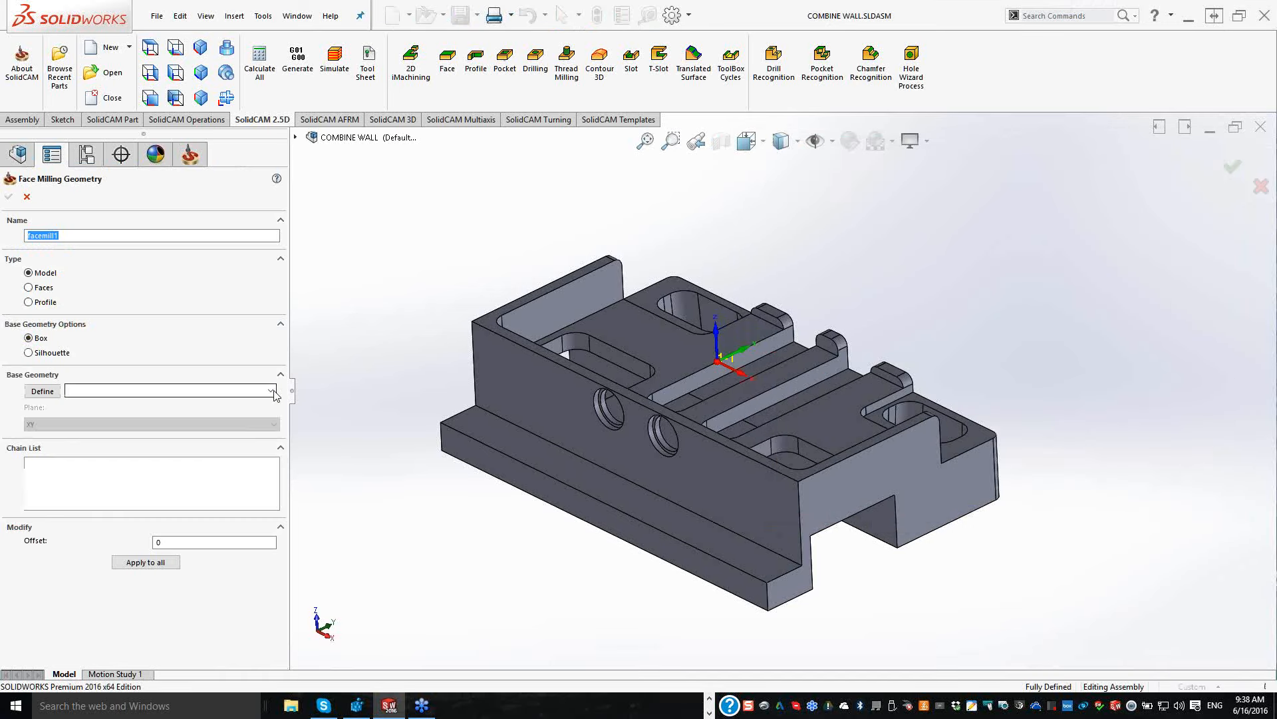
click(272, 392)
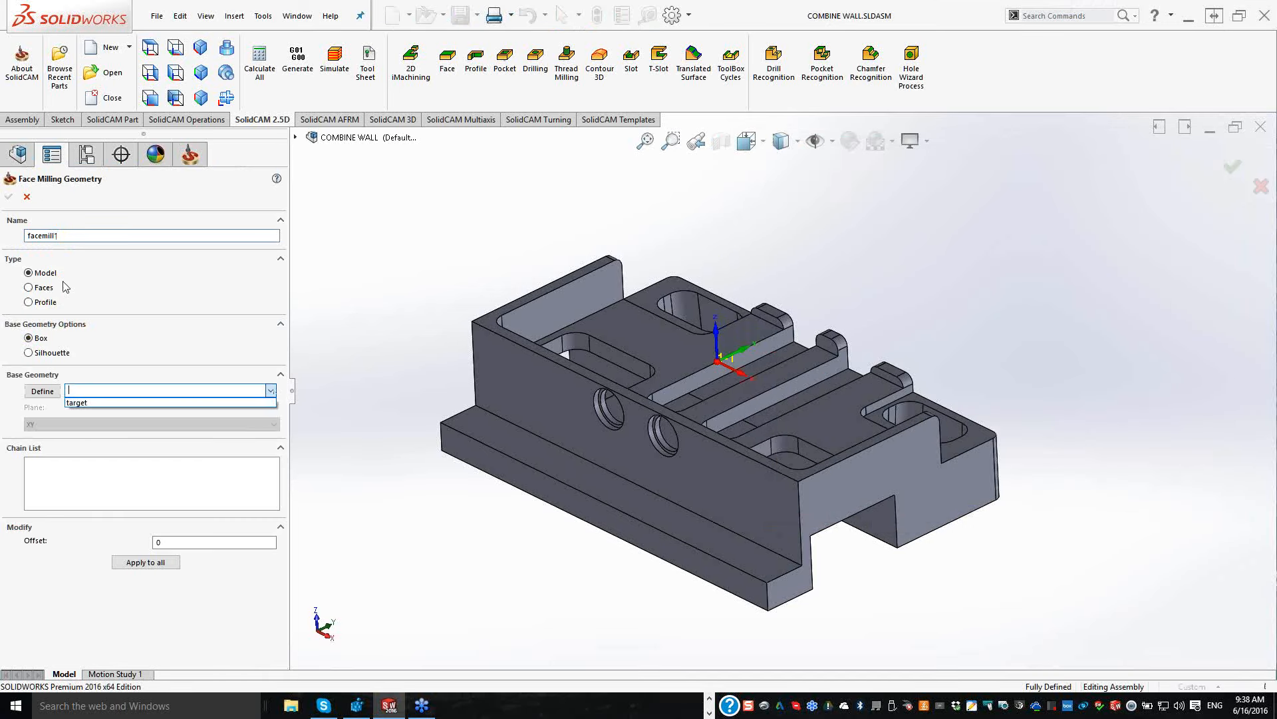
click(27, 197)
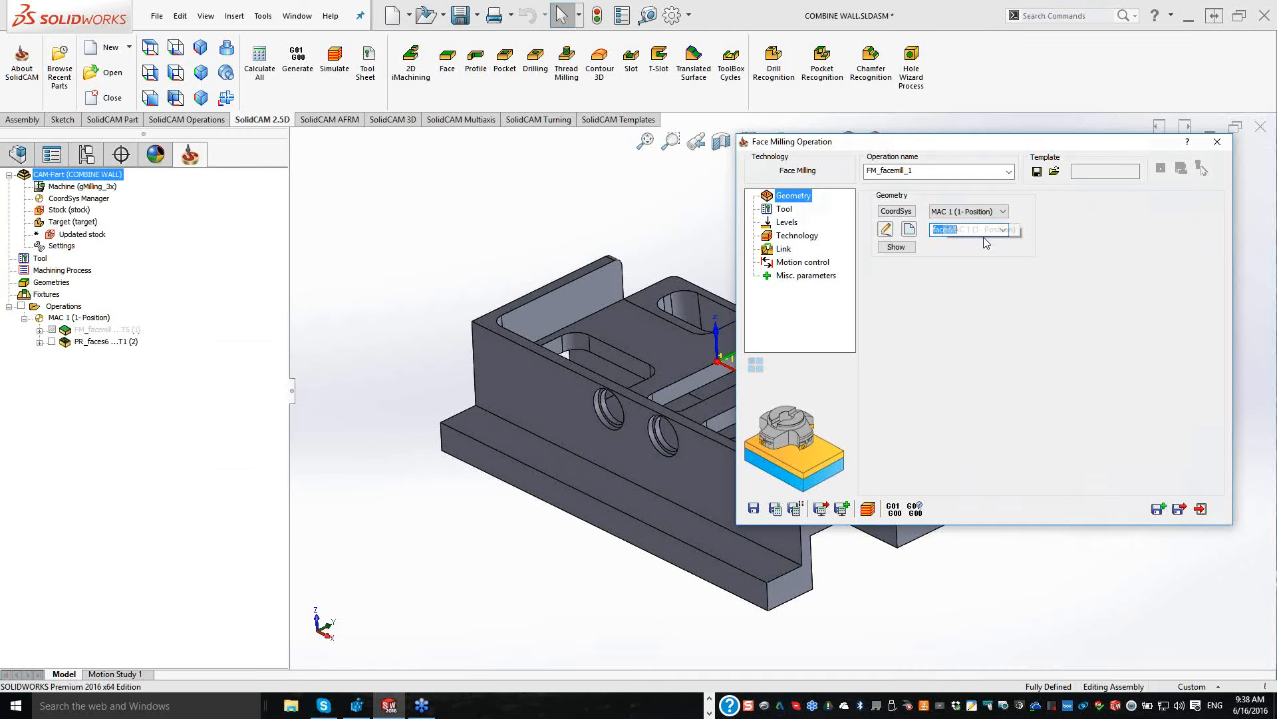
Step: Assign tool number 5, the 40 mm face mill, to the face milling operation
click(948, 405)
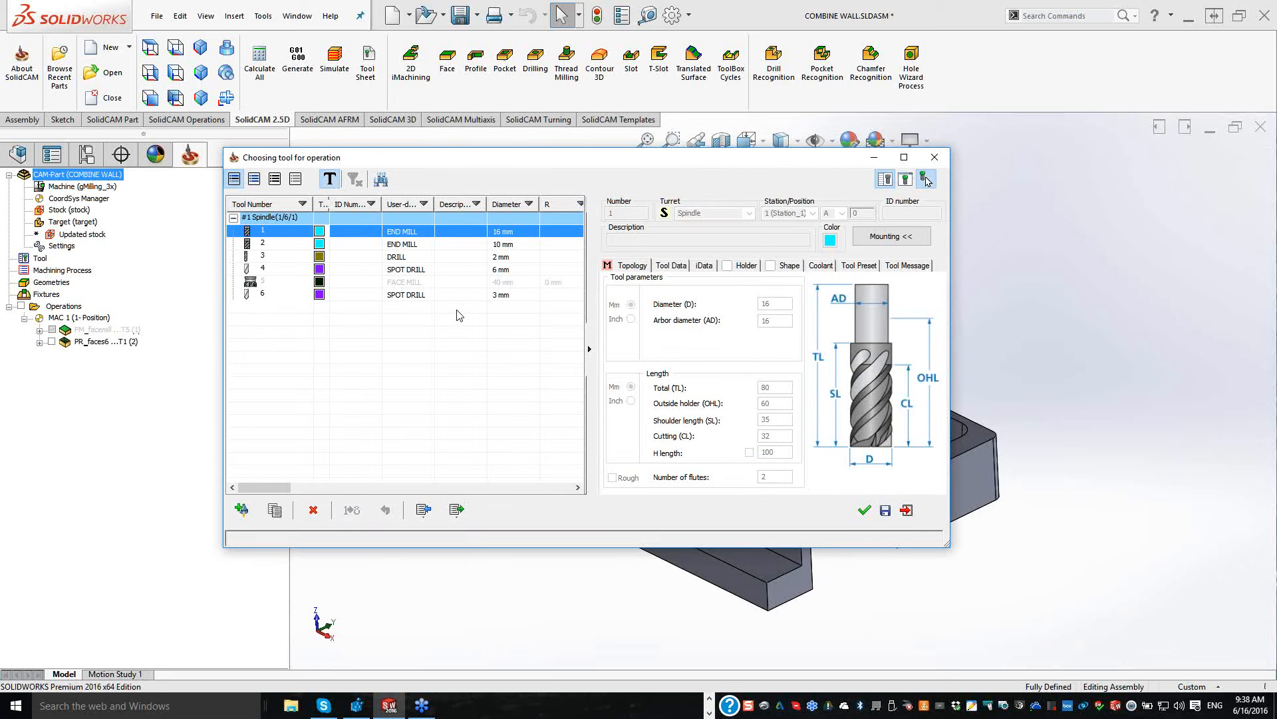
click(450, 283)
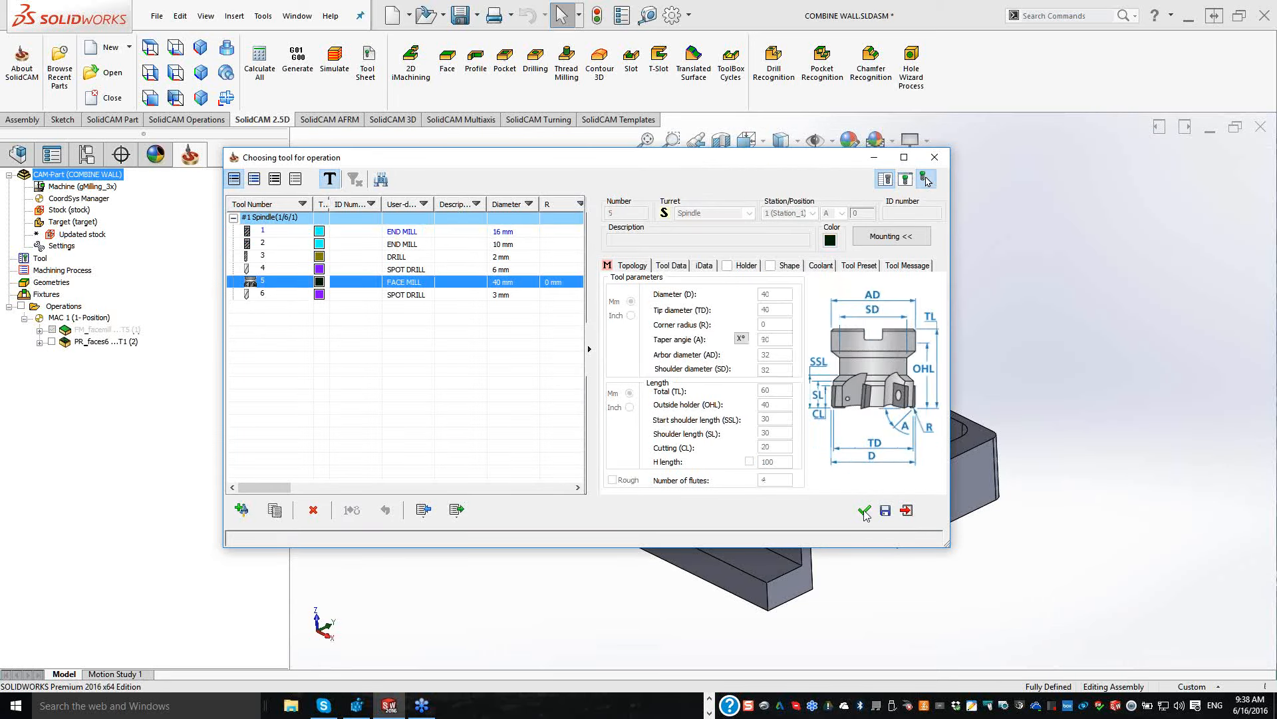
click(865, 511)
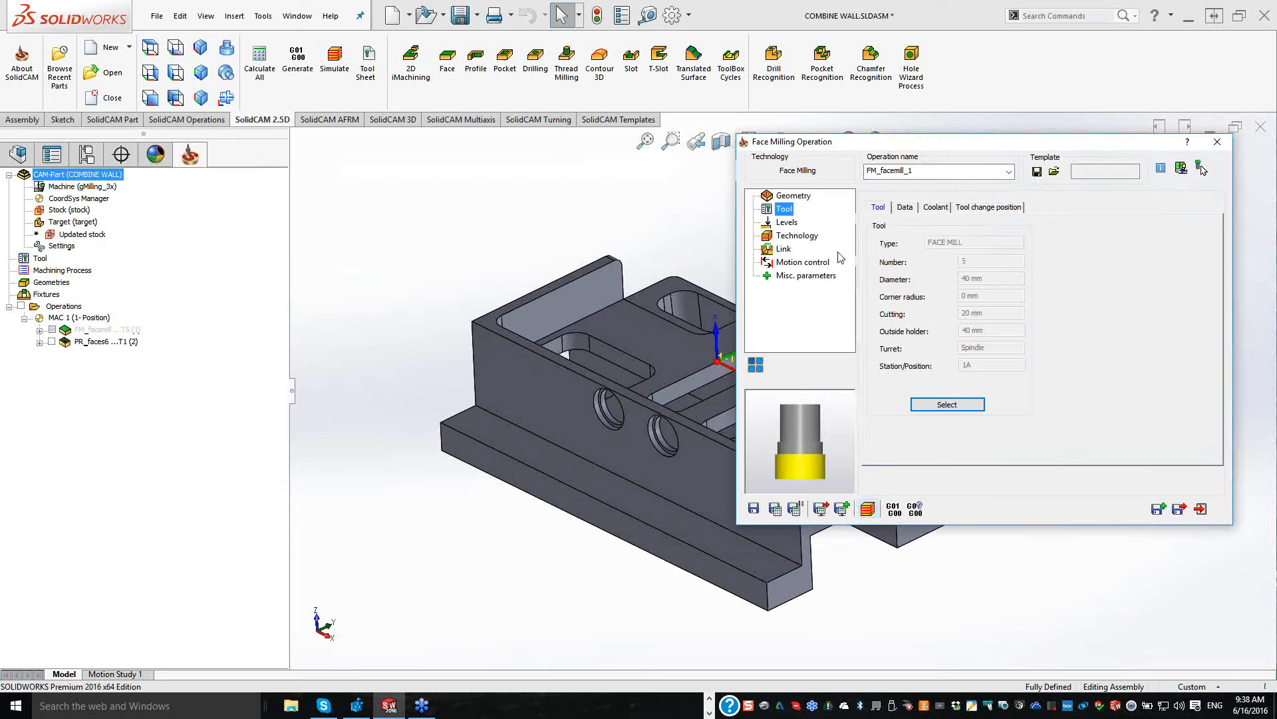
Step: Take the face depth from the top face of the part's wall and set the milling technology to Spiral
click(788, 223)
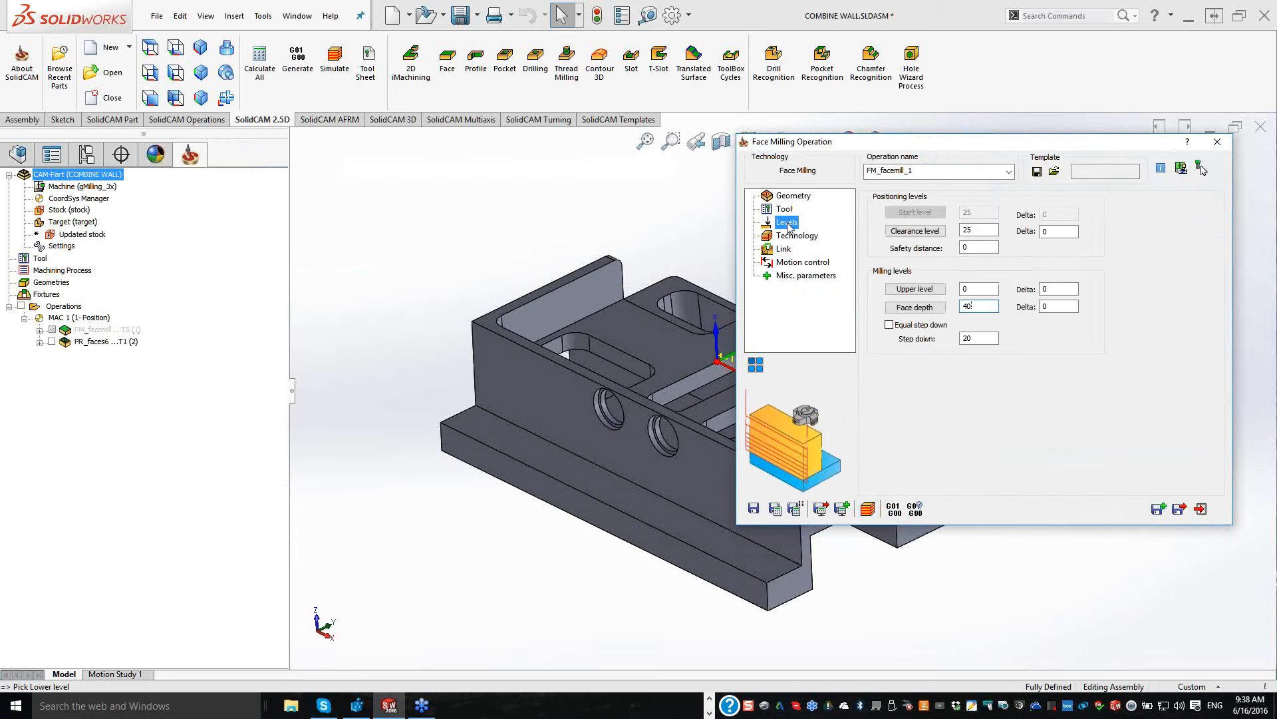
click(481, 321)
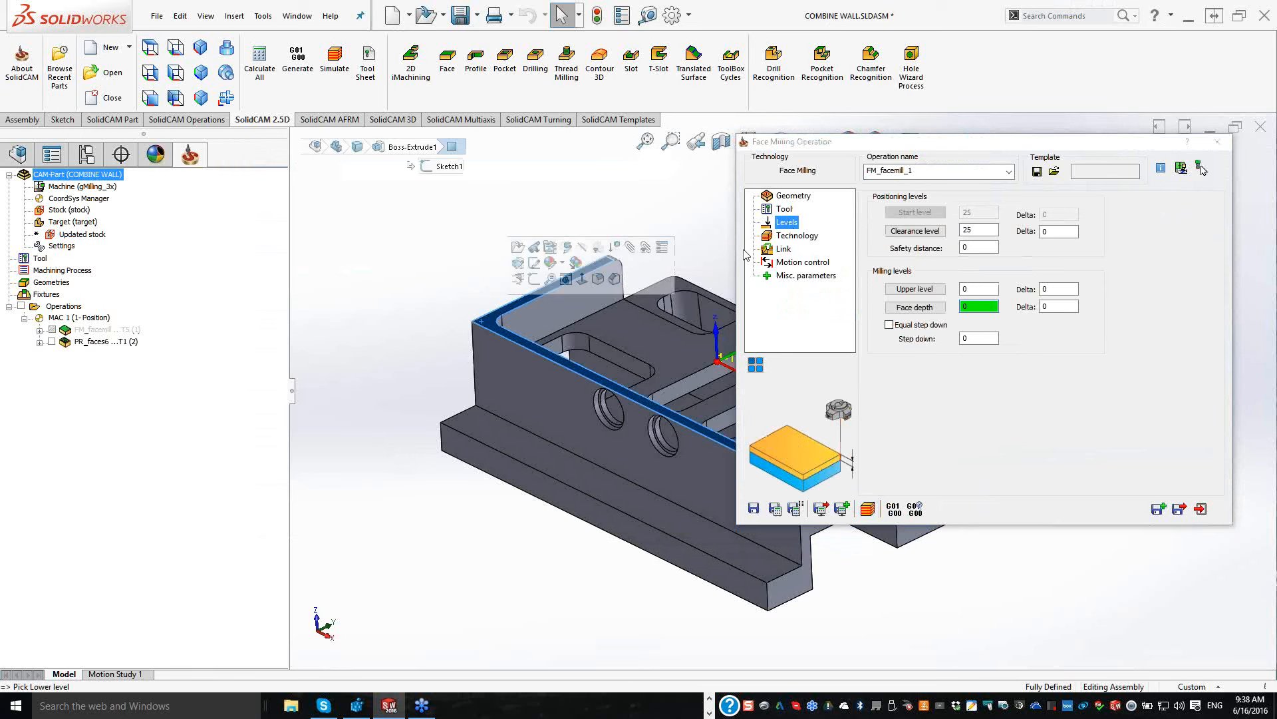
click(796, 236)
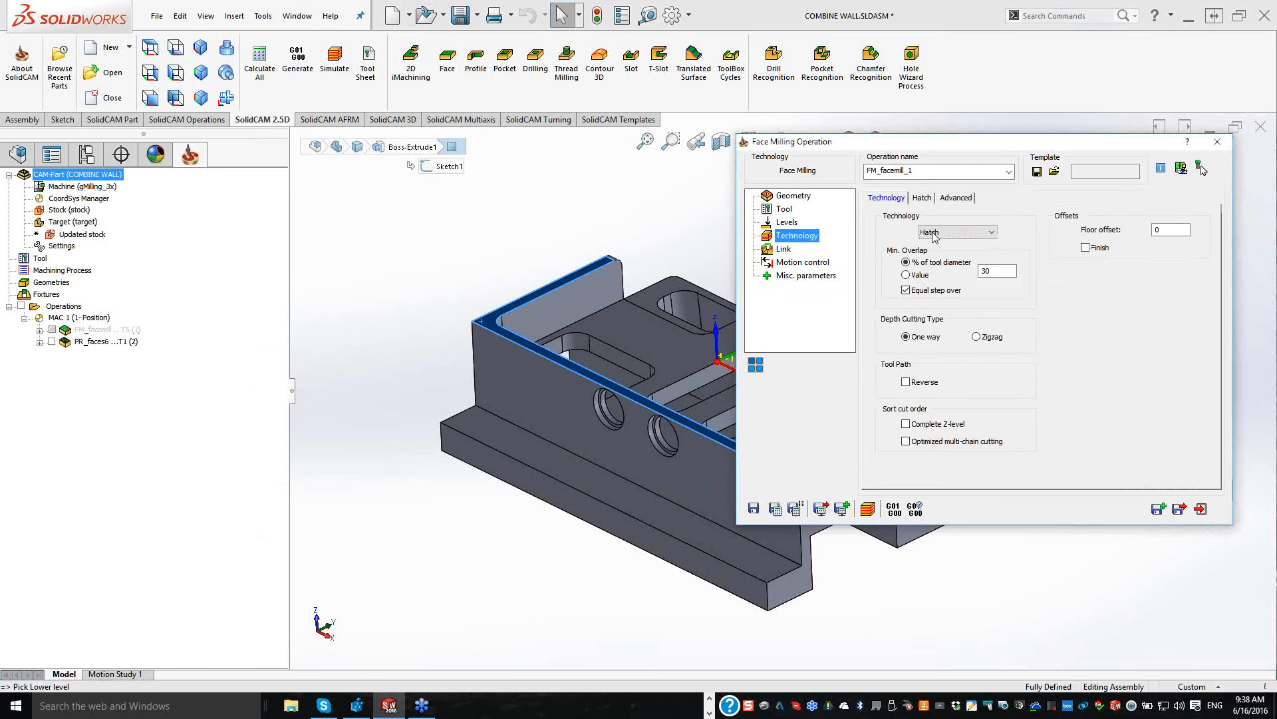
click(935, 233)
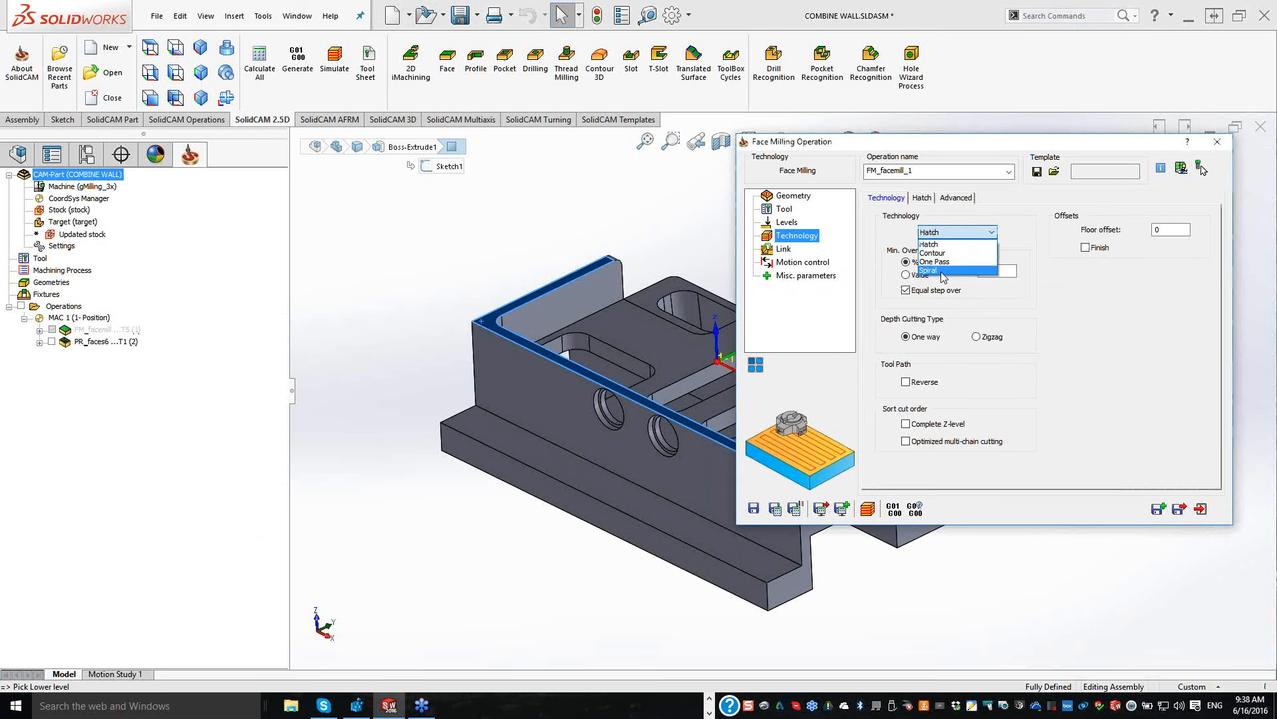
click(942, 271)
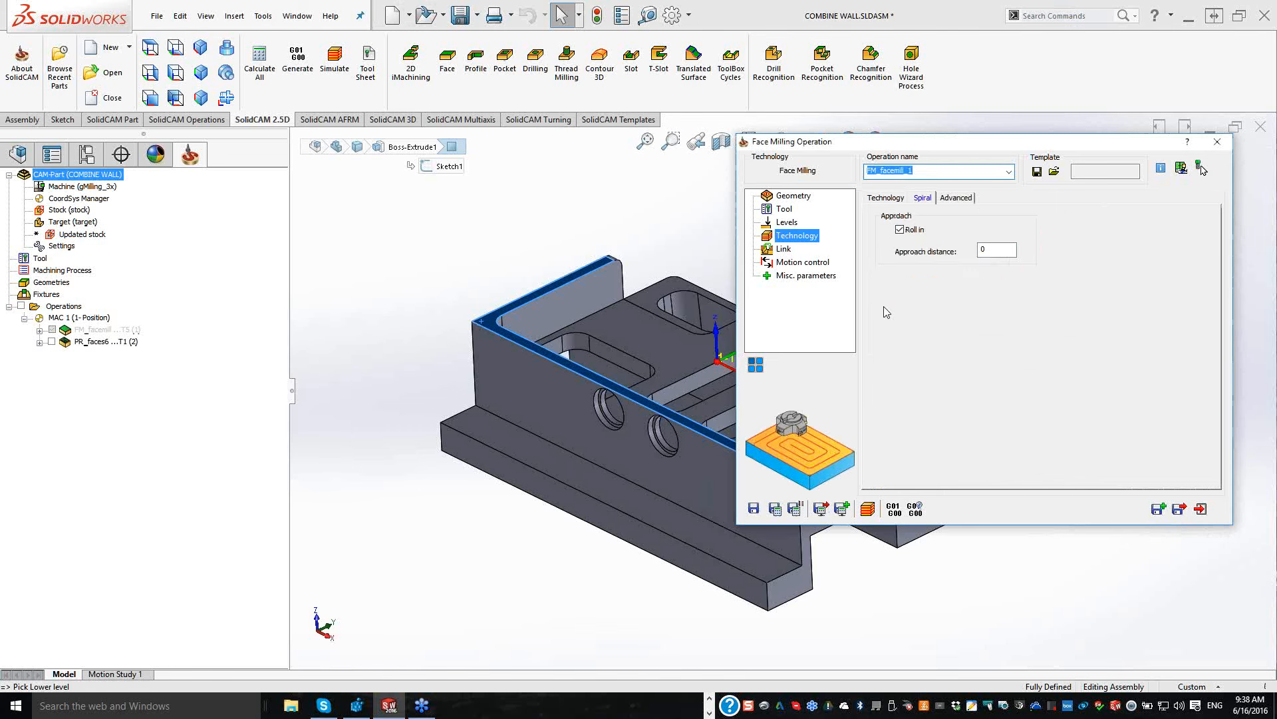
Step: Set the lead-in to None, then save and calculate the face milling operation
click(784, 250)
click(920, 350)
click(919, 362)
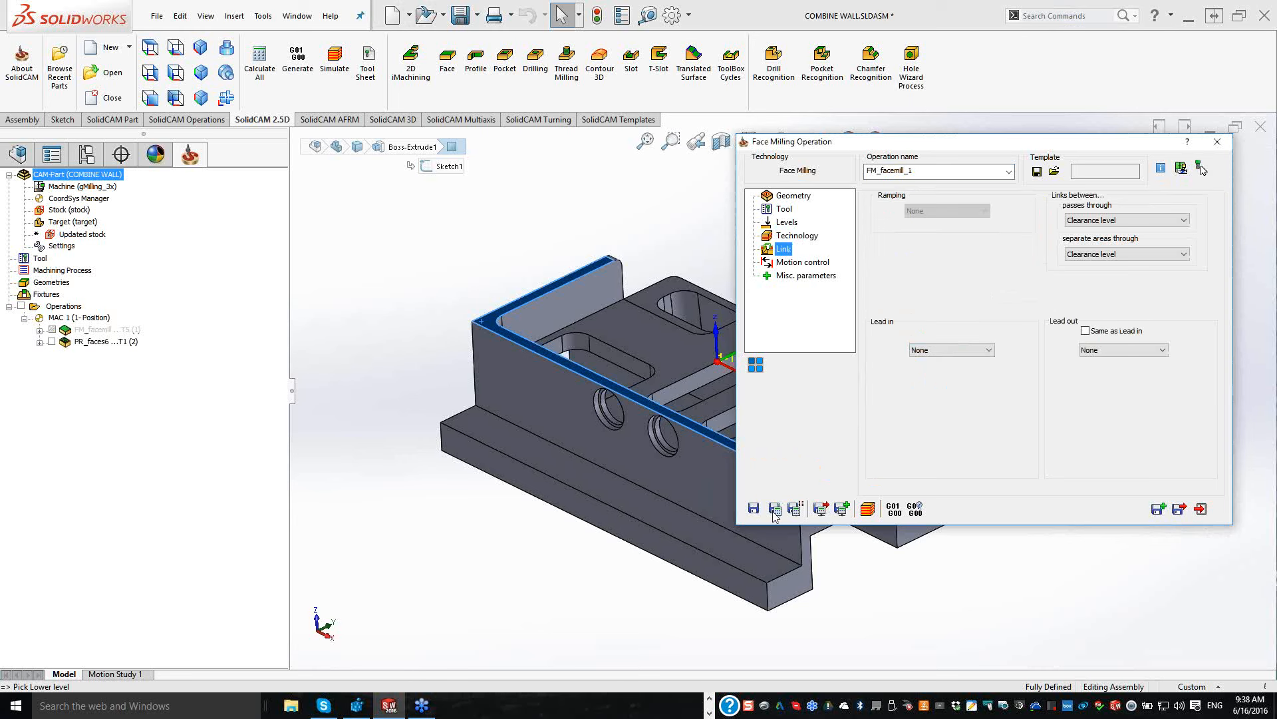
click(775, 508)
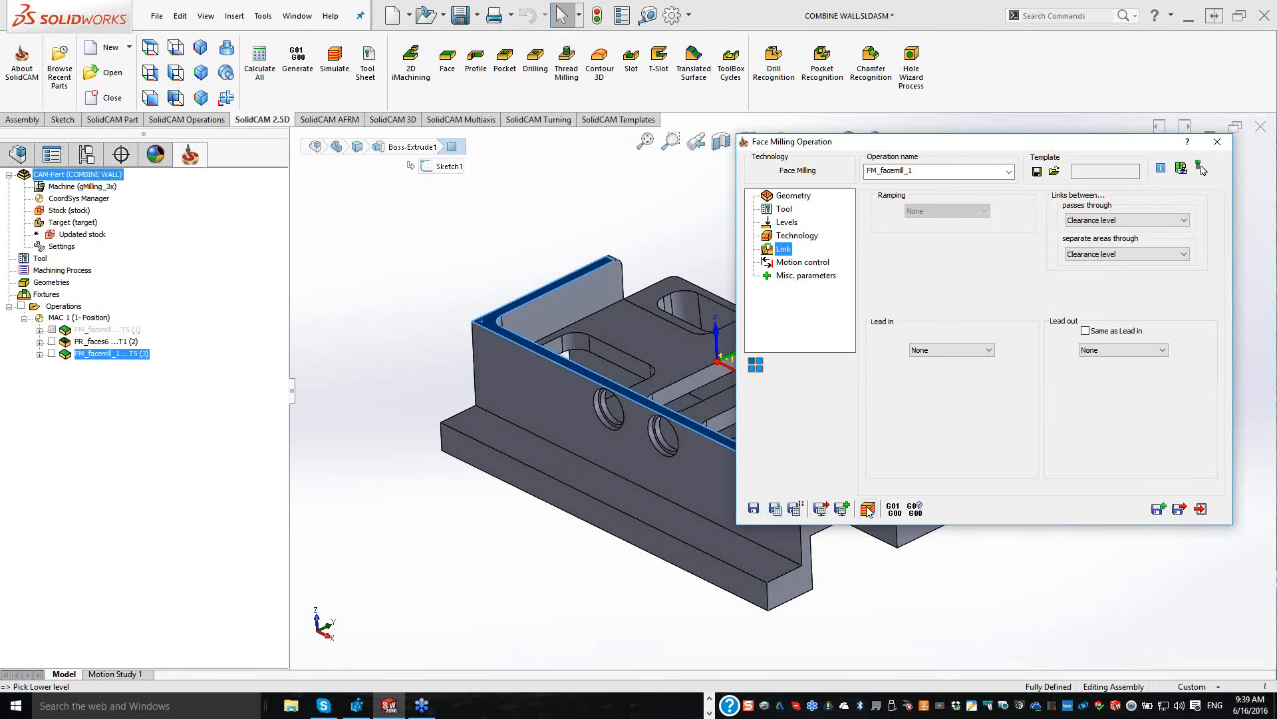
Step: Simulate the face milling operation in Host CAD mode, then close the simulation and the operation
click(868, 509)
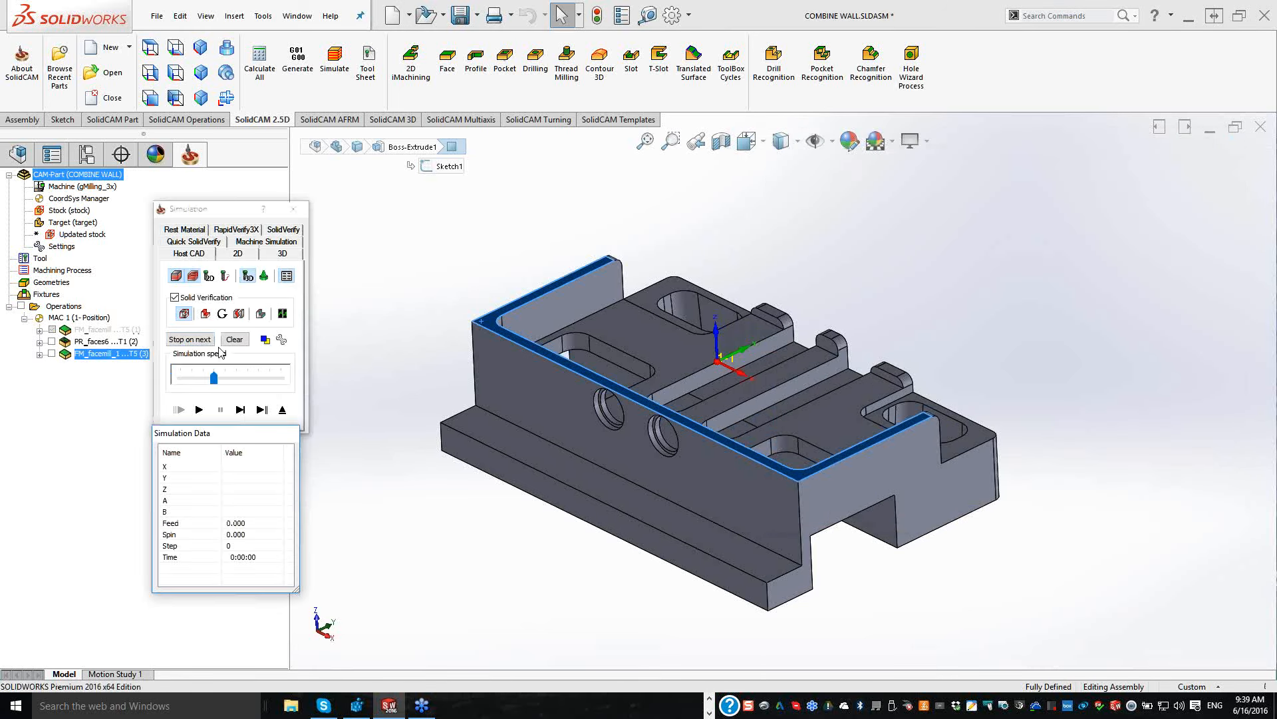
click(241, 413)
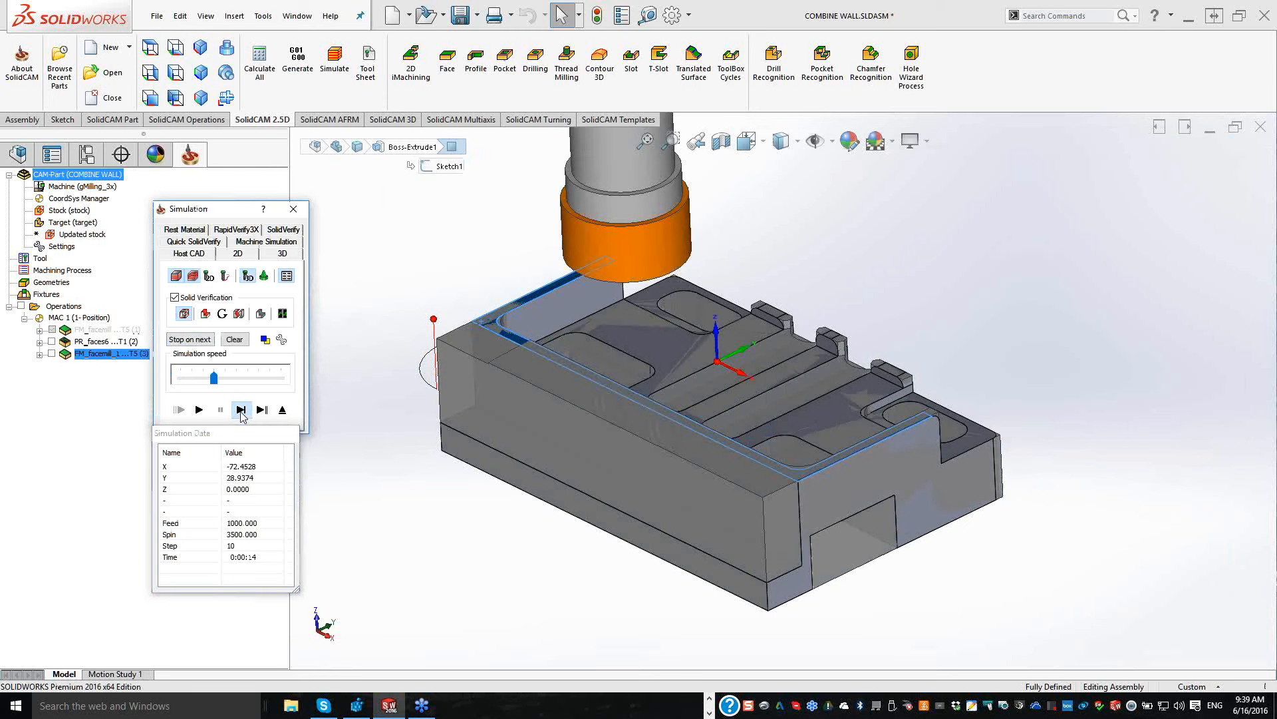
click(241, 413)
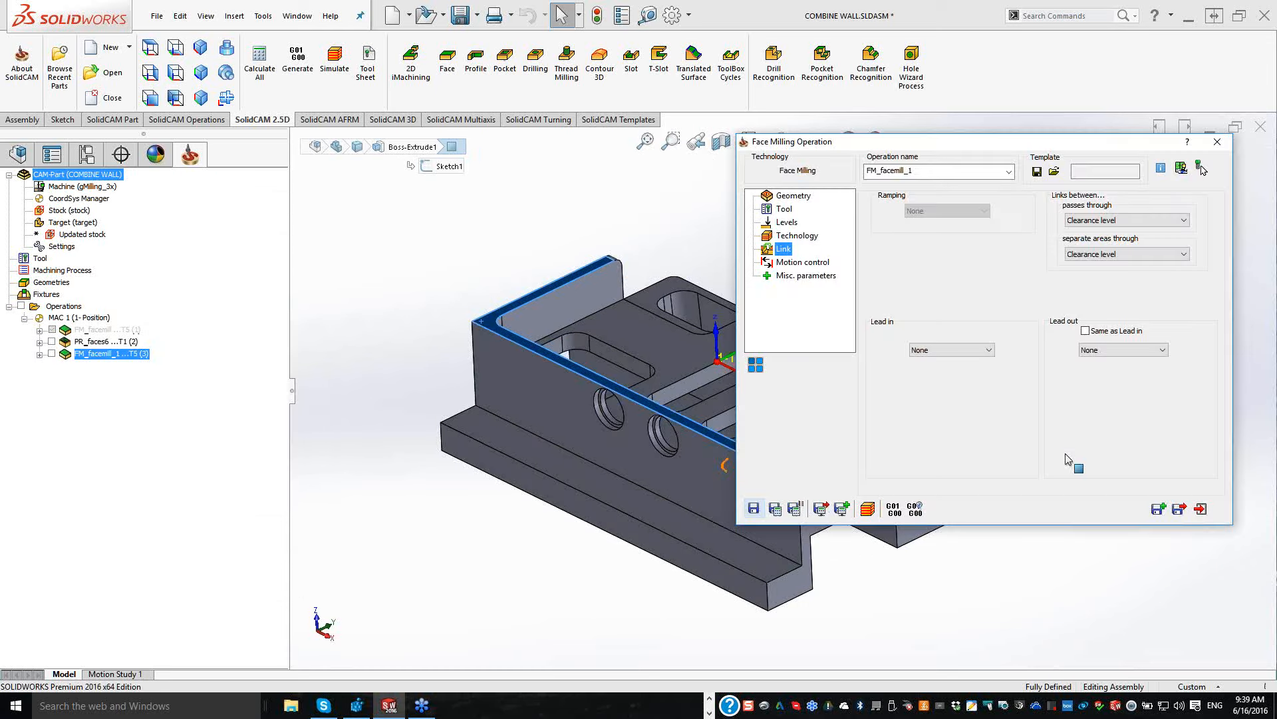
key(Escape)
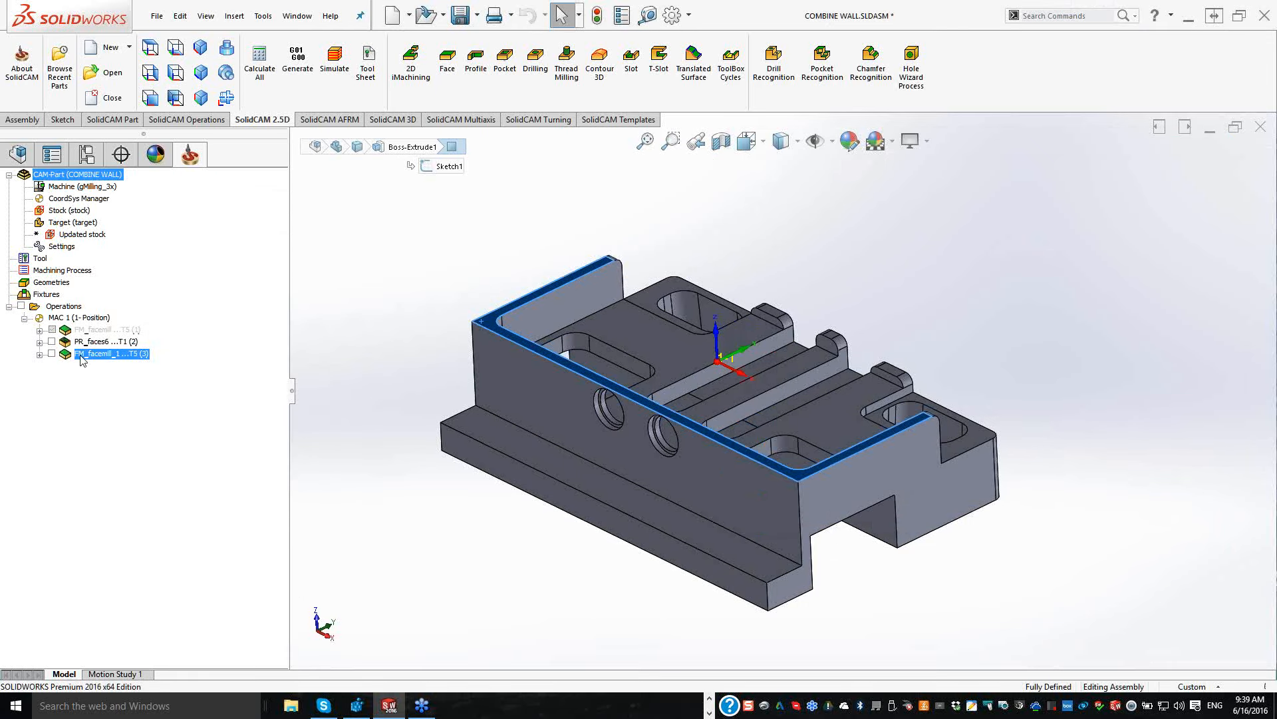
Step: Move FM_facemill_1 ahead of PR_faces6 in the operation order, then briefly display the PR_faces6 toolpath
ctrl+click(100, 330)
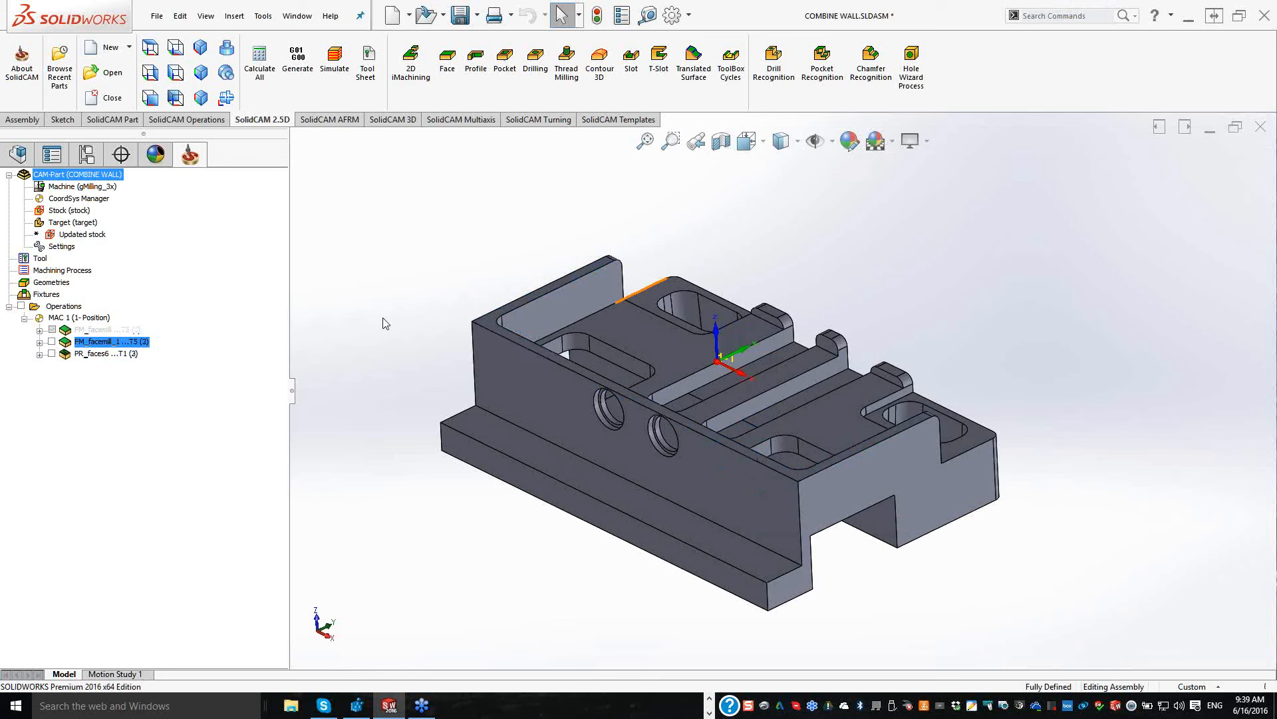
click(52, 354)
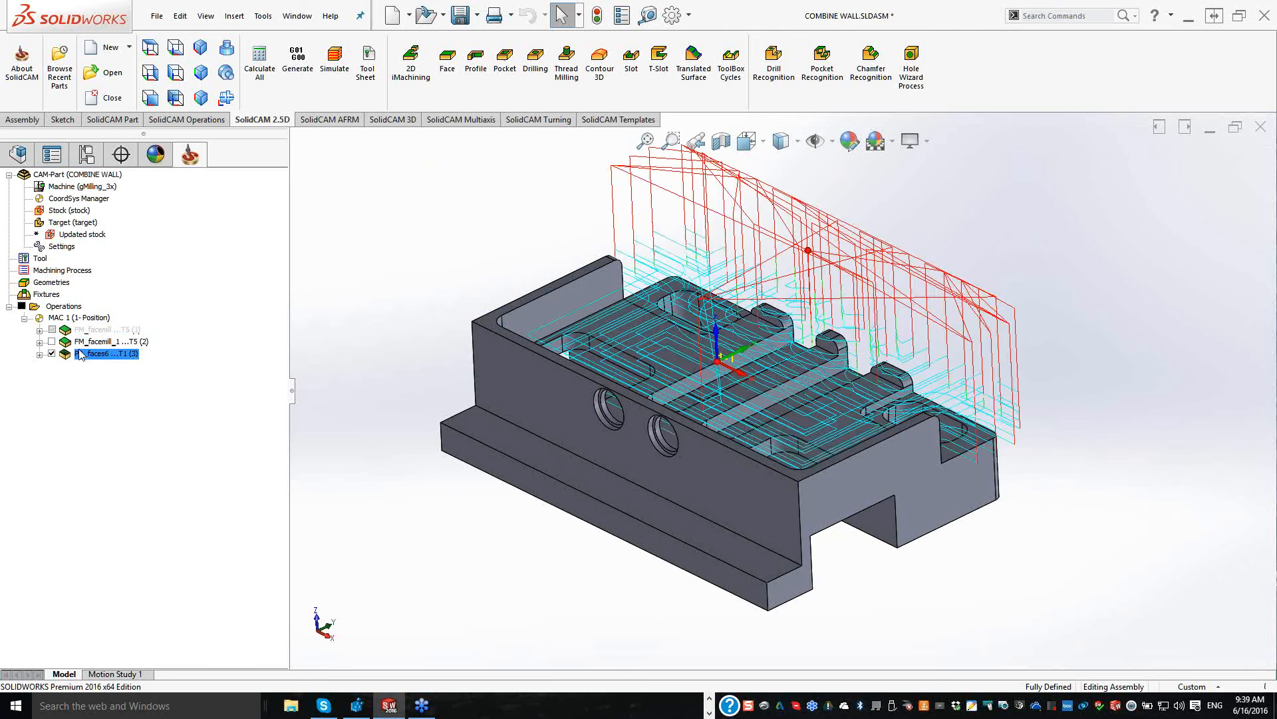
click(52, 354)
Step: Start a pocket operation and define its contour geometry from the upper edges of the two large pockets and the two small slots
middle_drag(436, 276, 1076, 378)
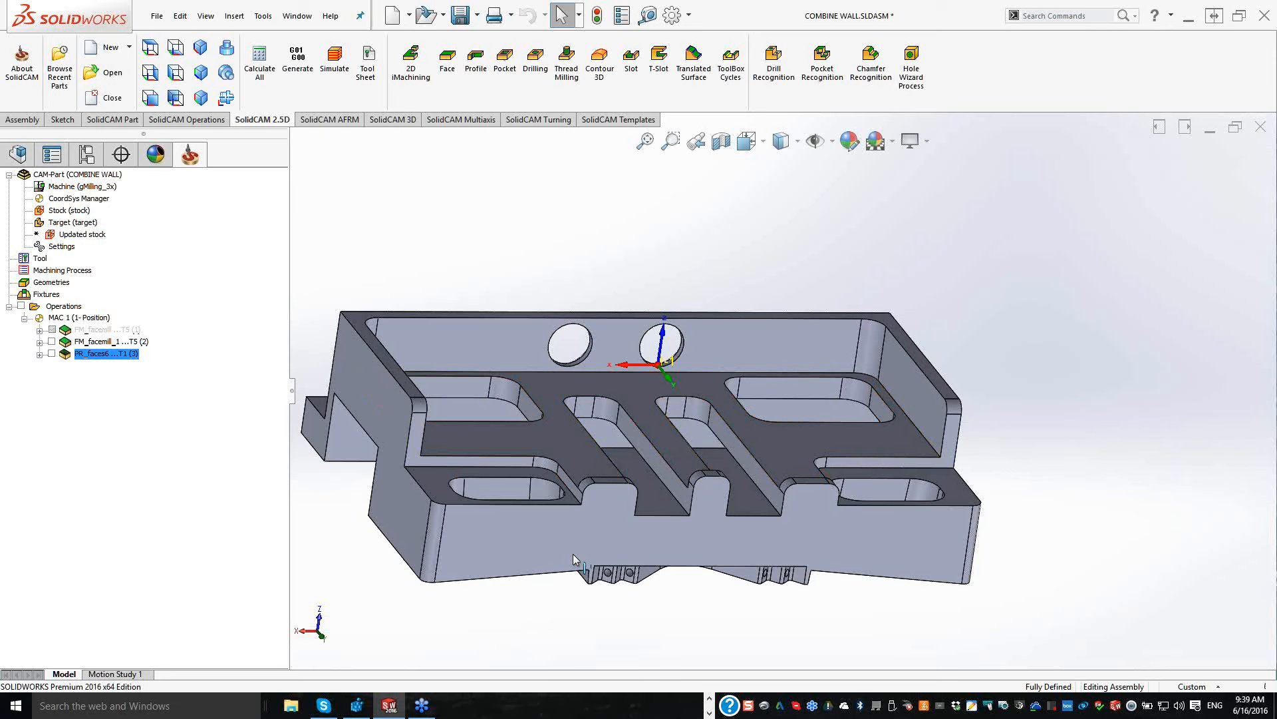
middle_drag(573, 553, 860, 485)
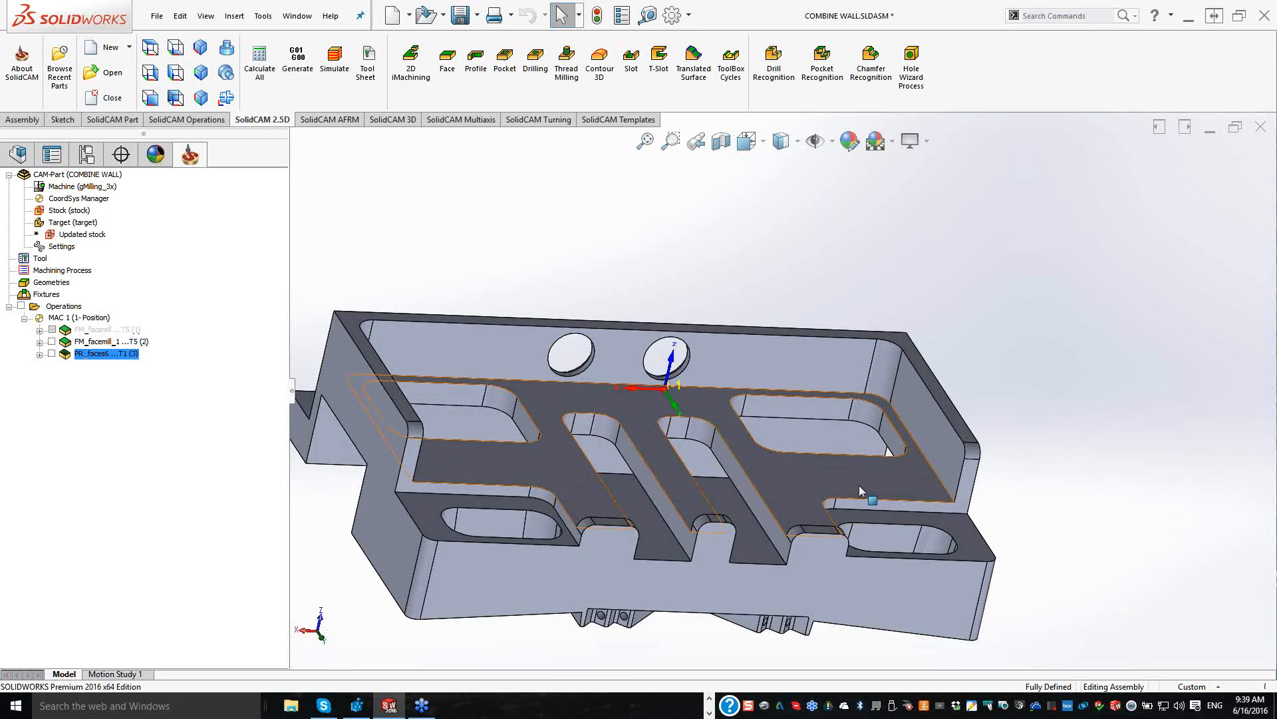
middle_drag(501, 519, 657, 273)
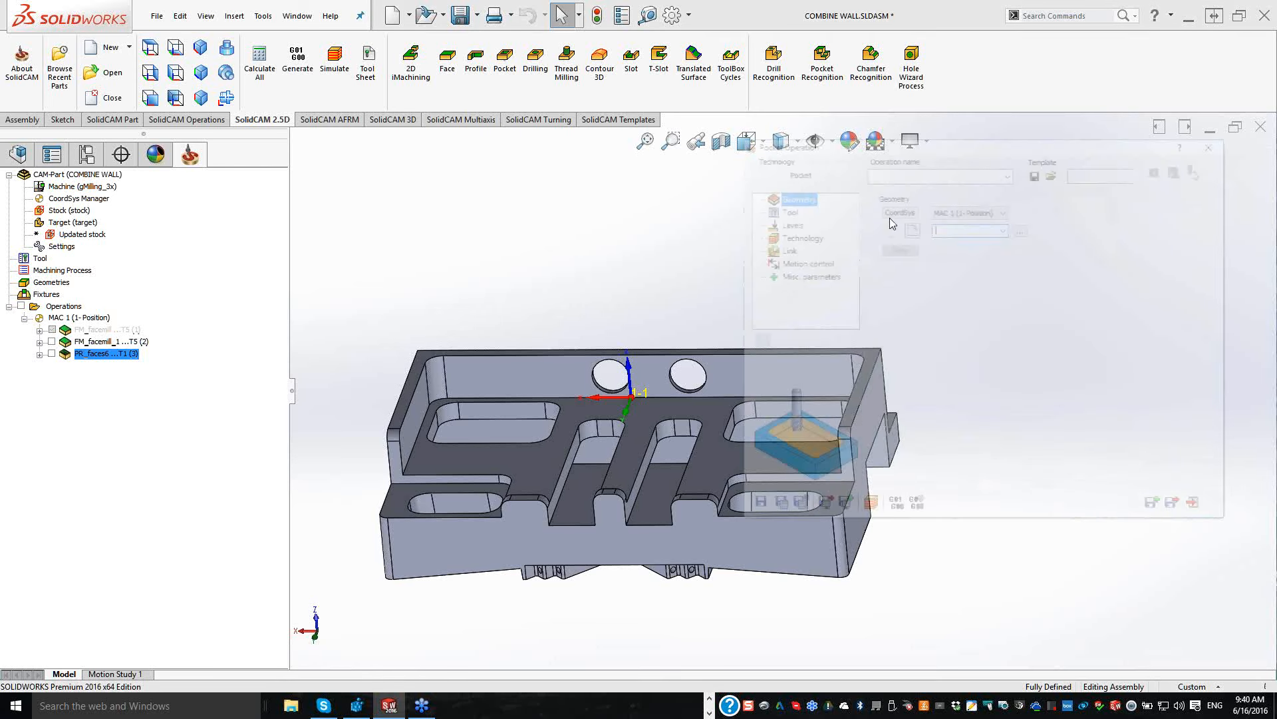
click(905, 228)
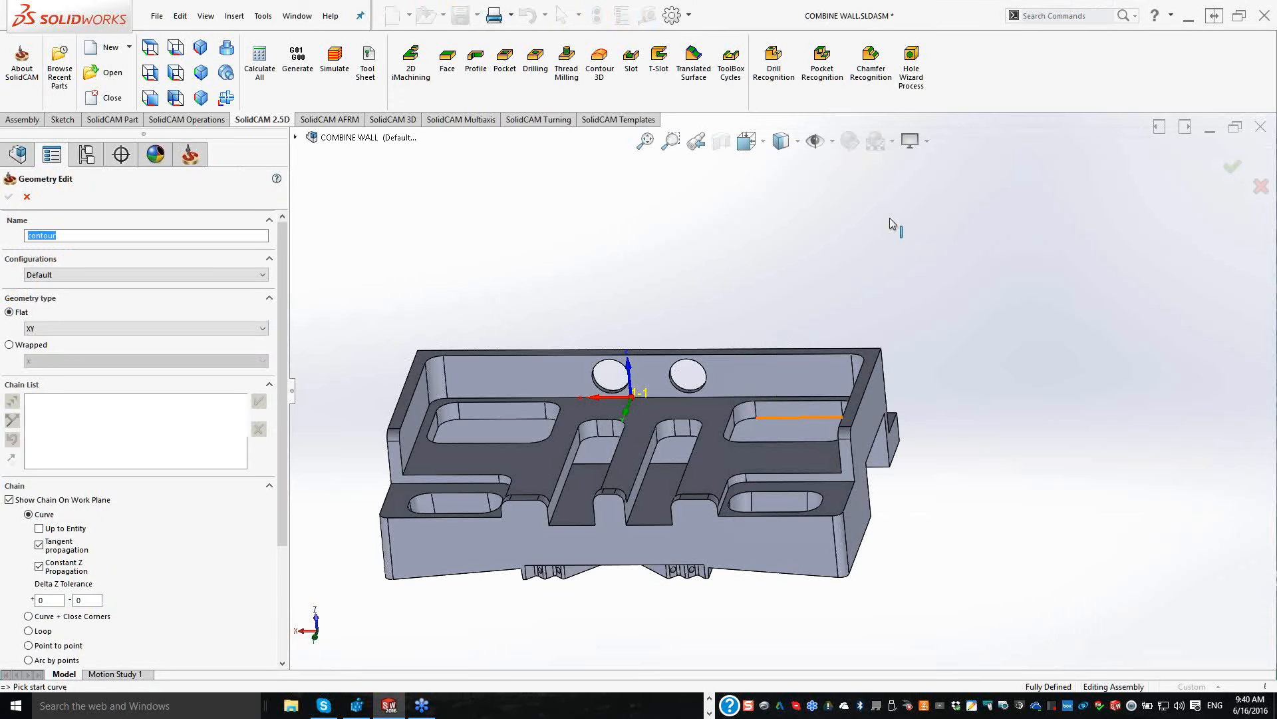
click(798, 400)
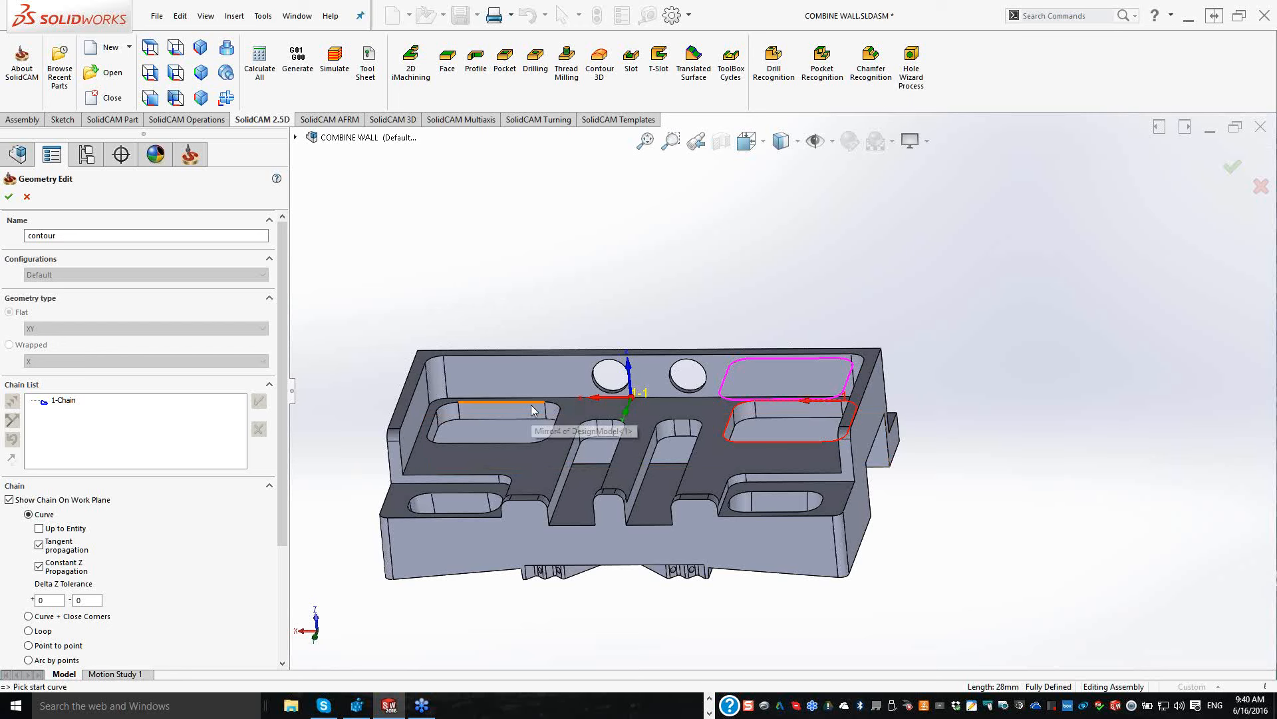
click(532, 405)
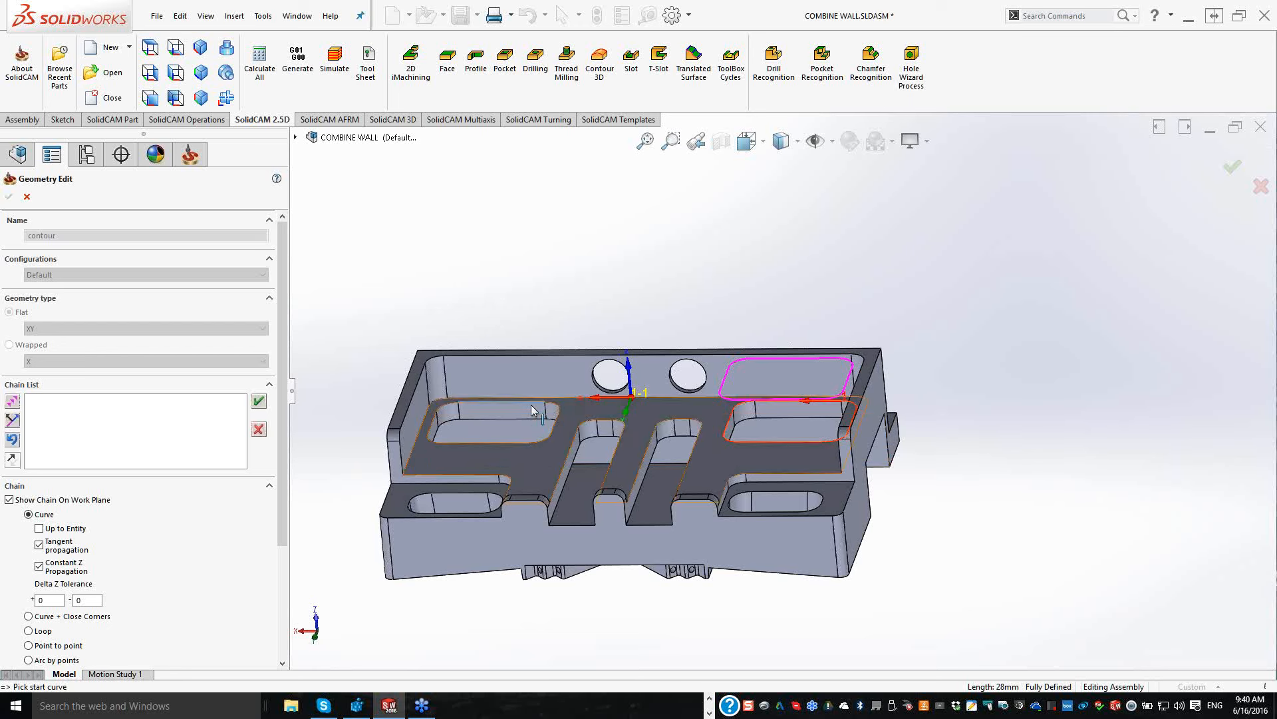
click(531, 408)
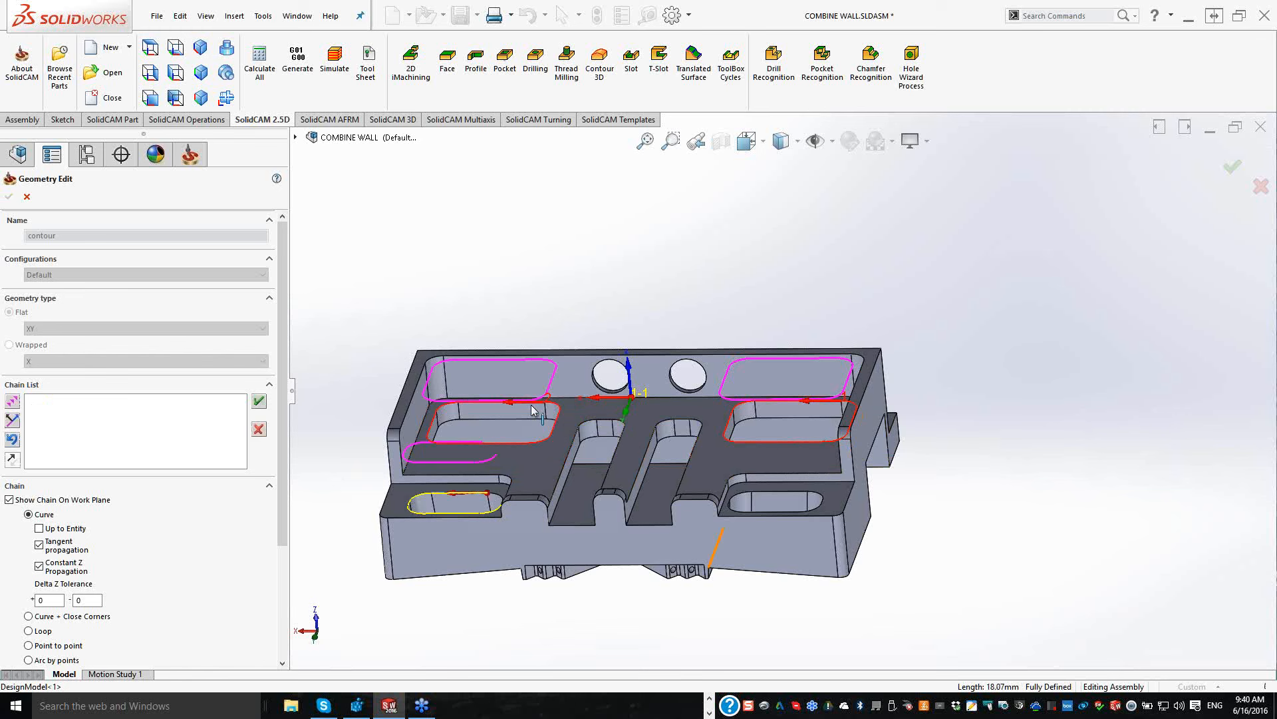
click(787, 492)
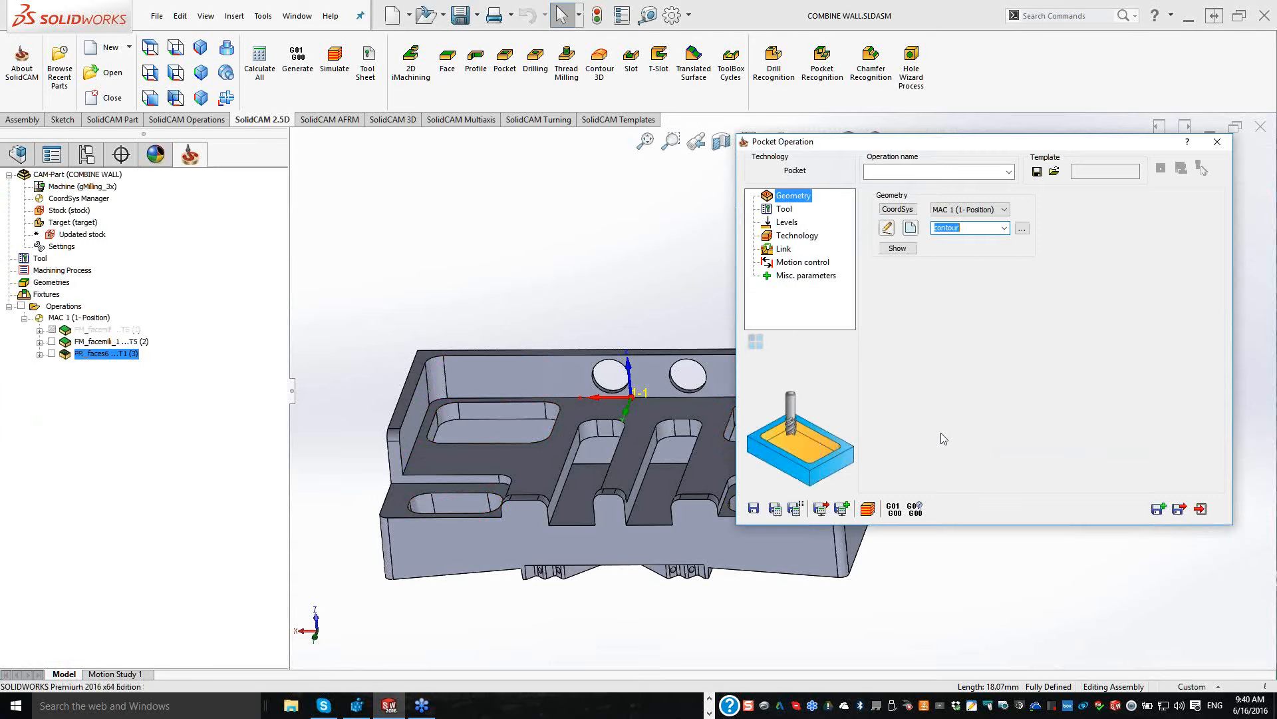
Step: Assign tool number 2, the 10 mm end mill, to the pocket operation
click(948, 399)
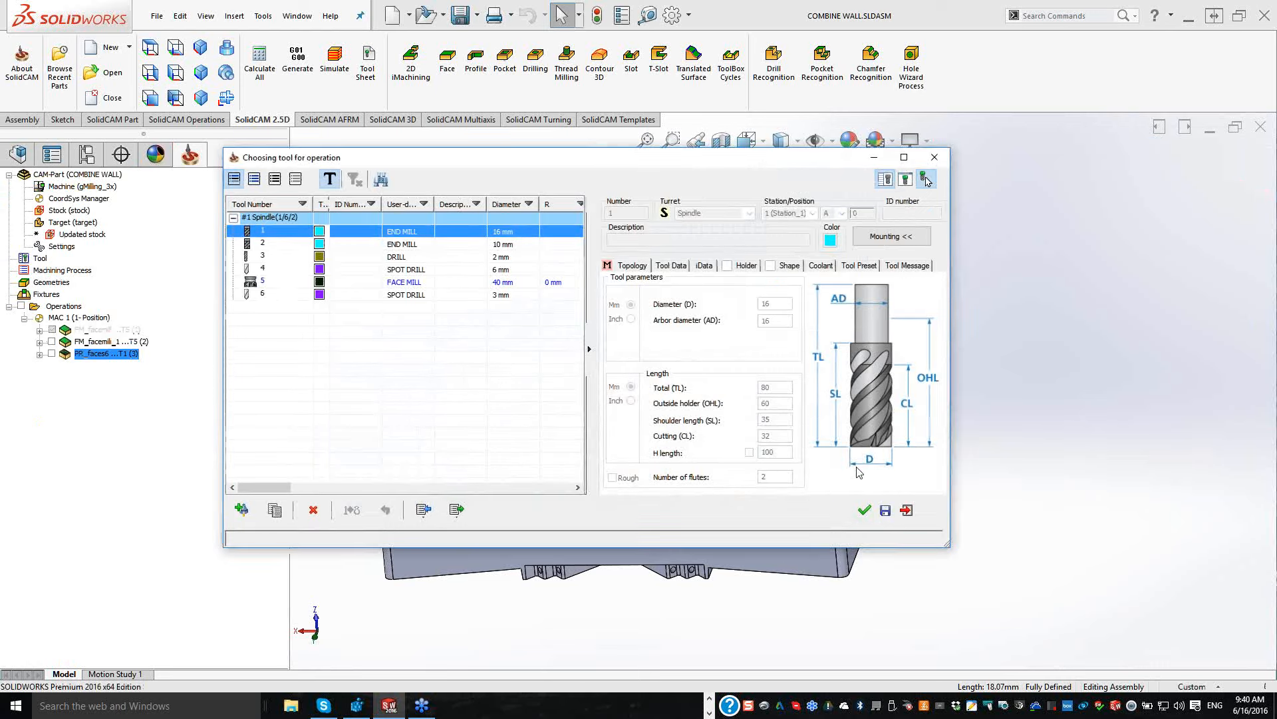
key(Down)
click(863, 511)
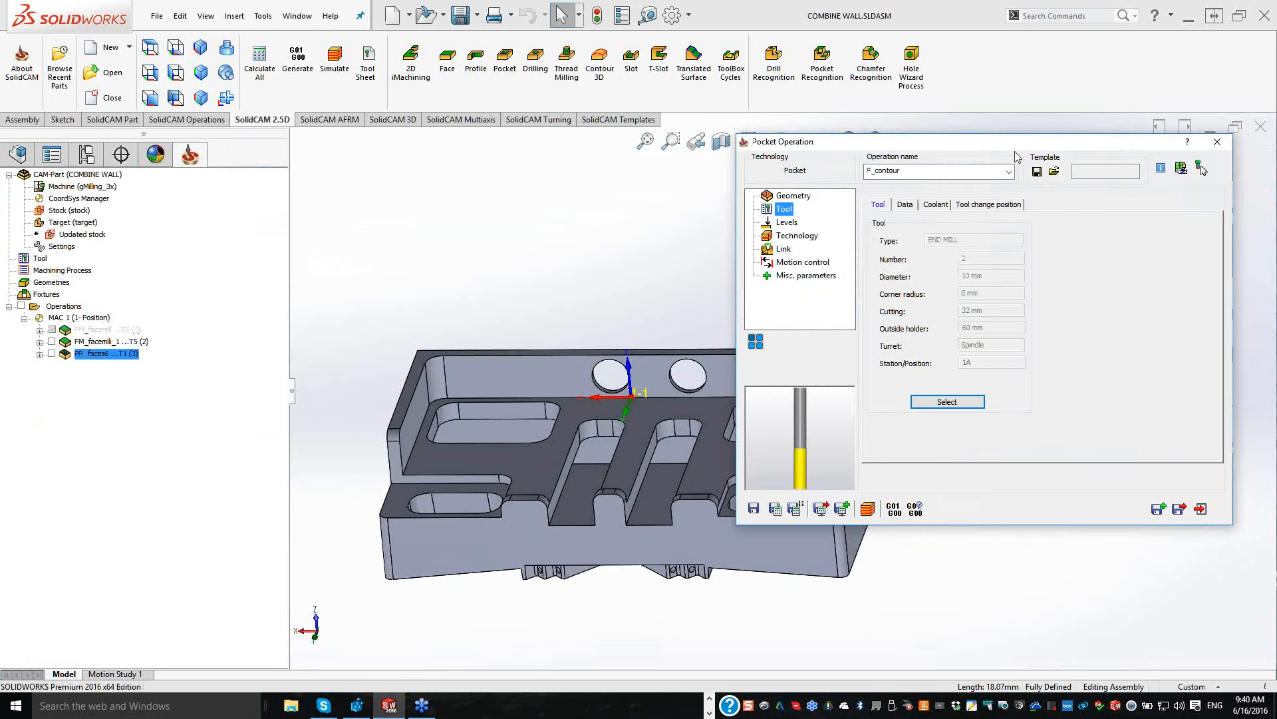
Step: Switch the pocket operation to variable milling levels and pick upper levels of -15 for the two large pockets and -18 for the two small slots
key(Down)
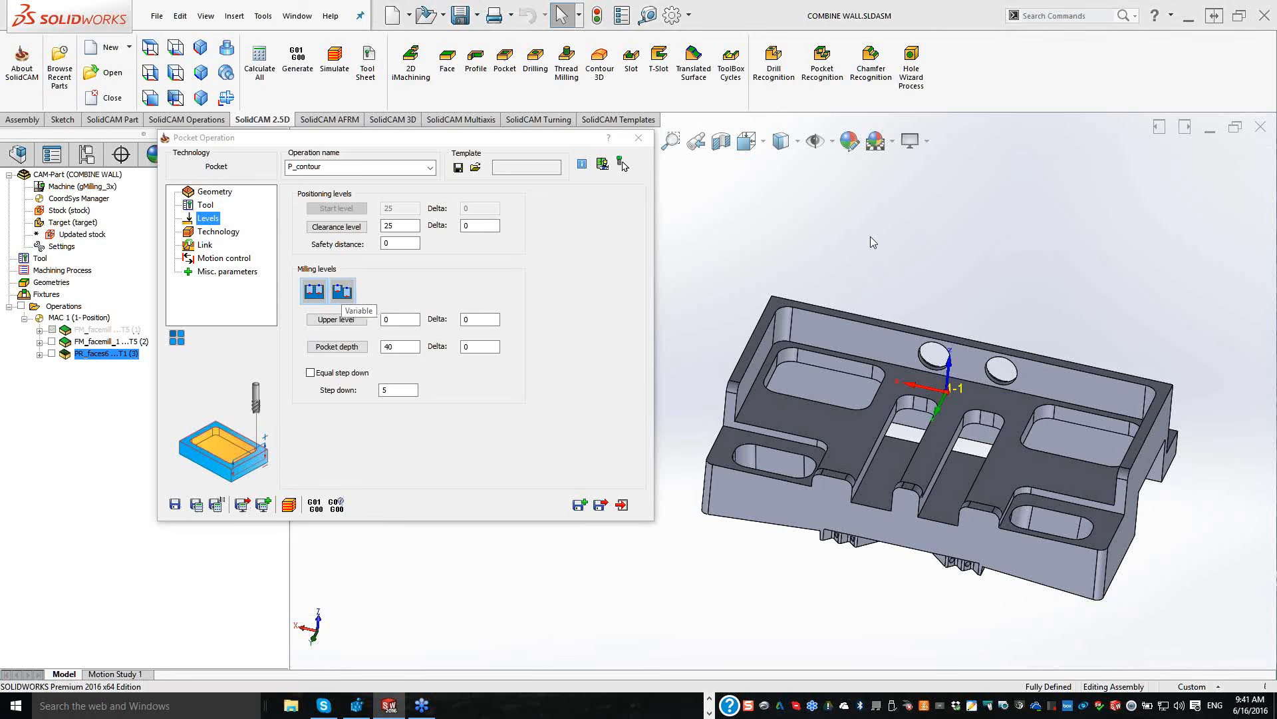
click(342, 291)
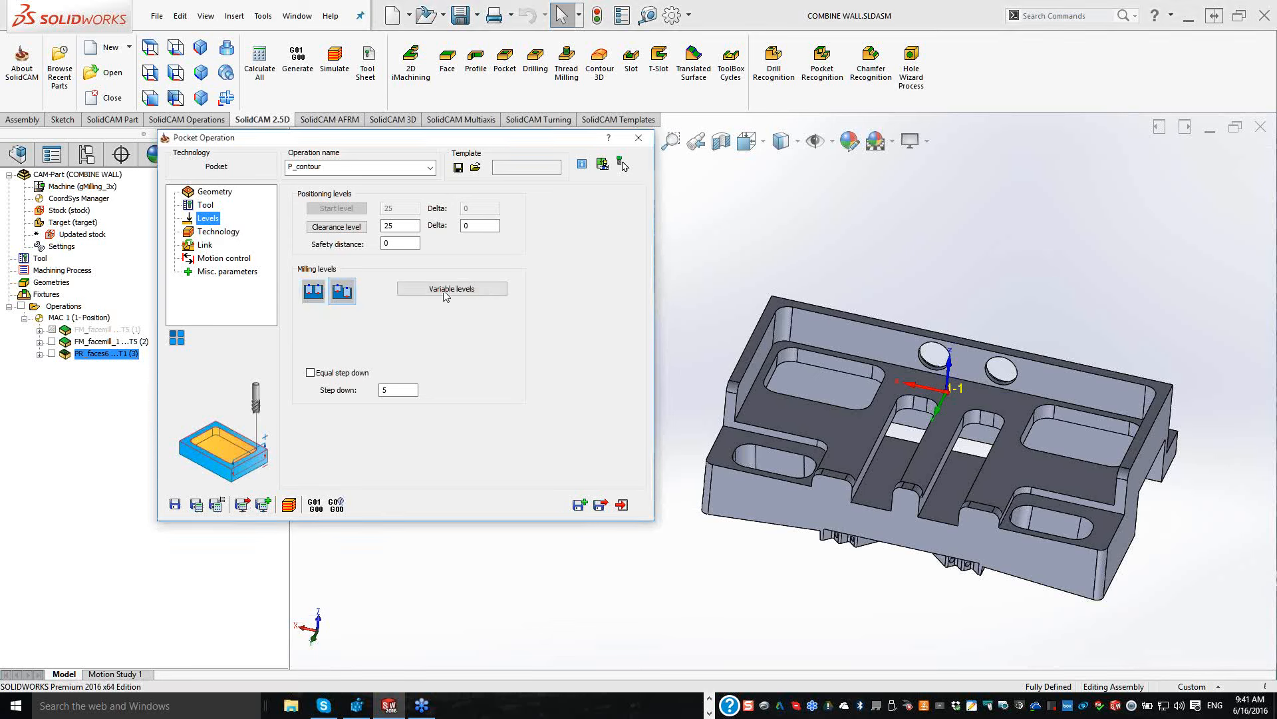
click(451, 288)
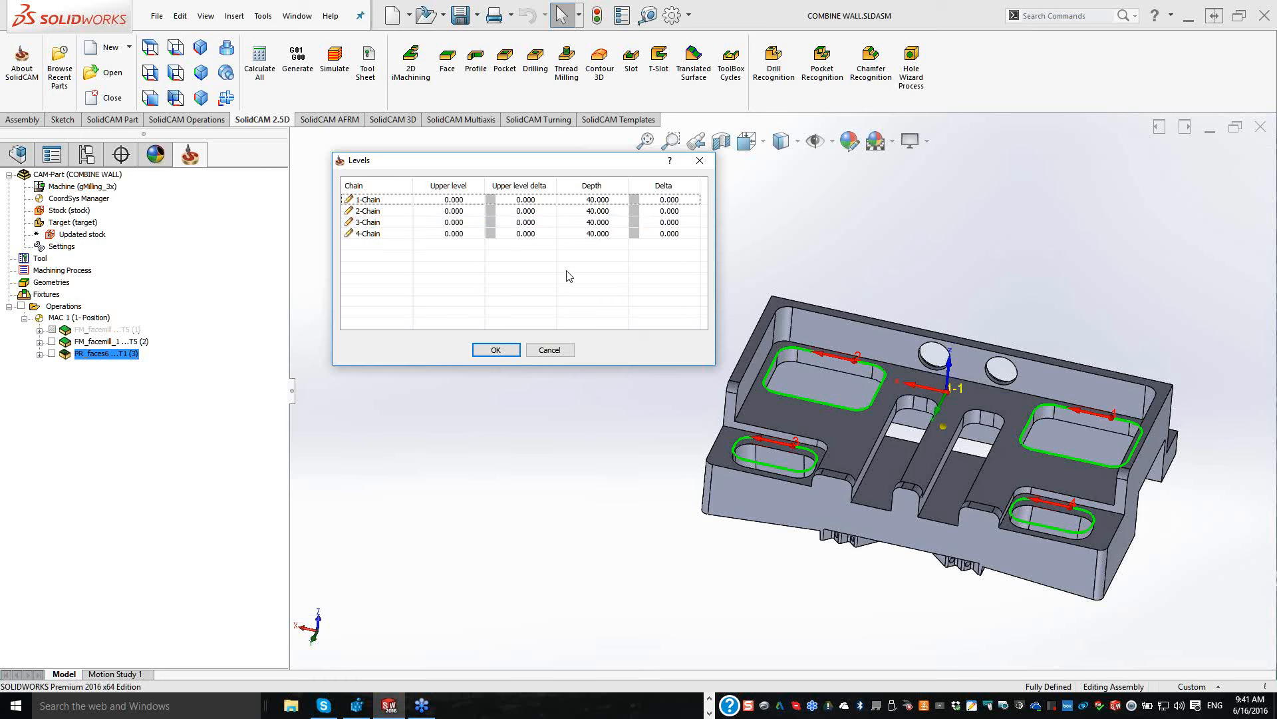
click(437, 200)
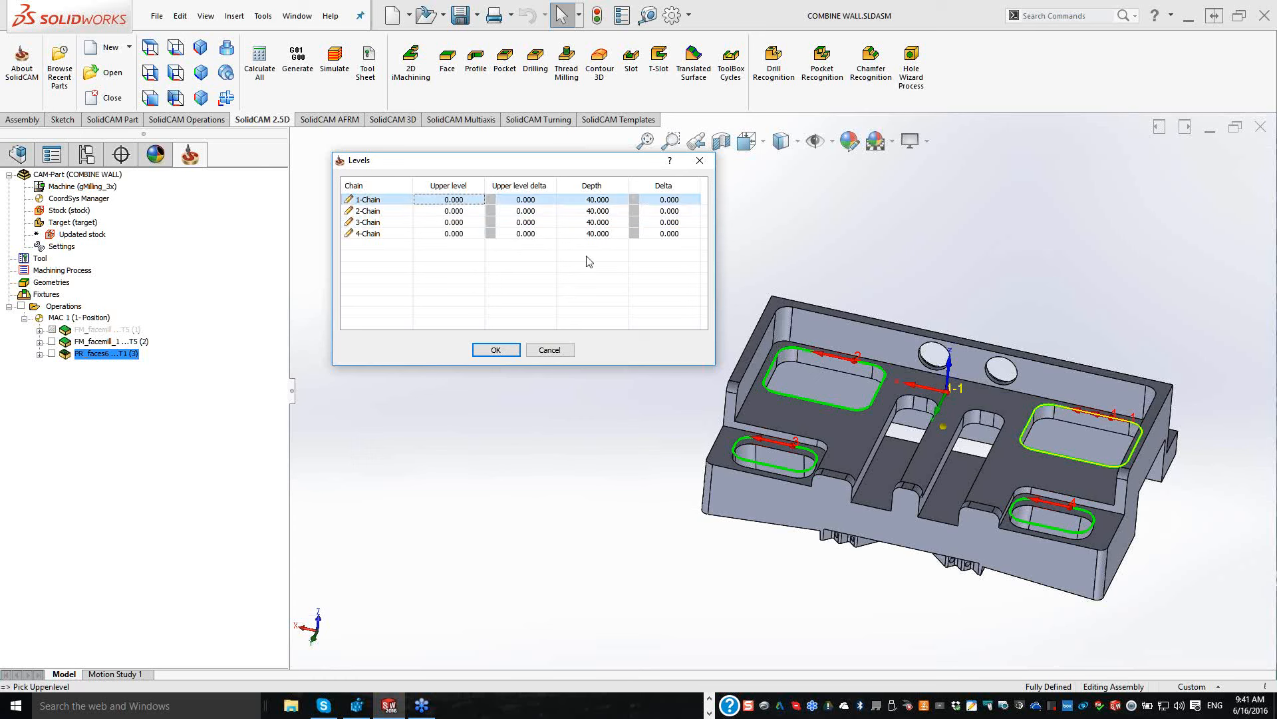
click(787, 426)
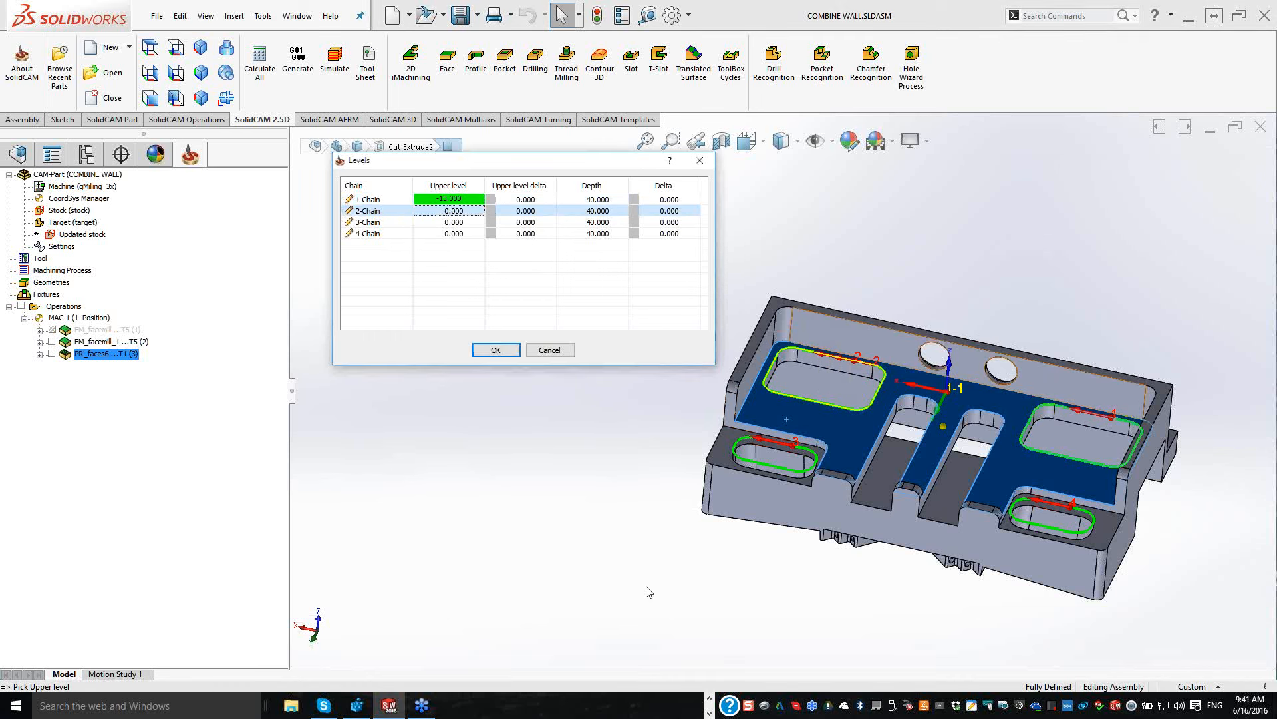
click(998, 479)
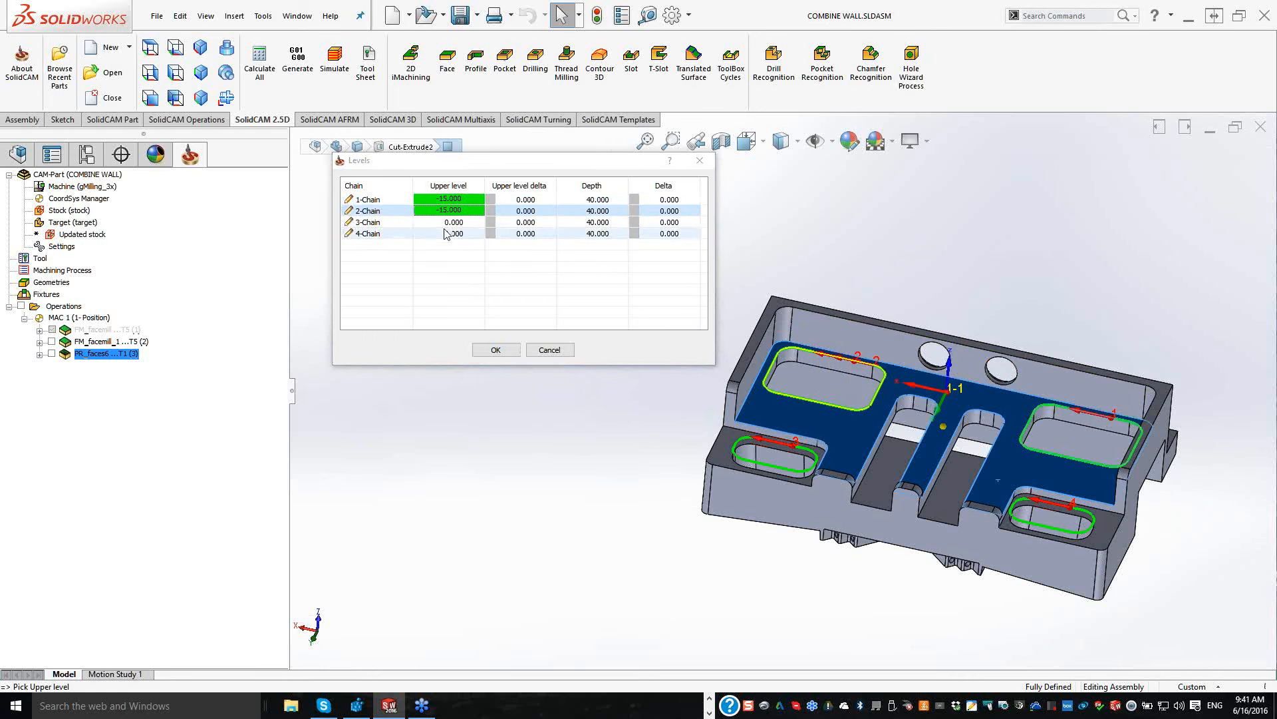
click(718, 454)
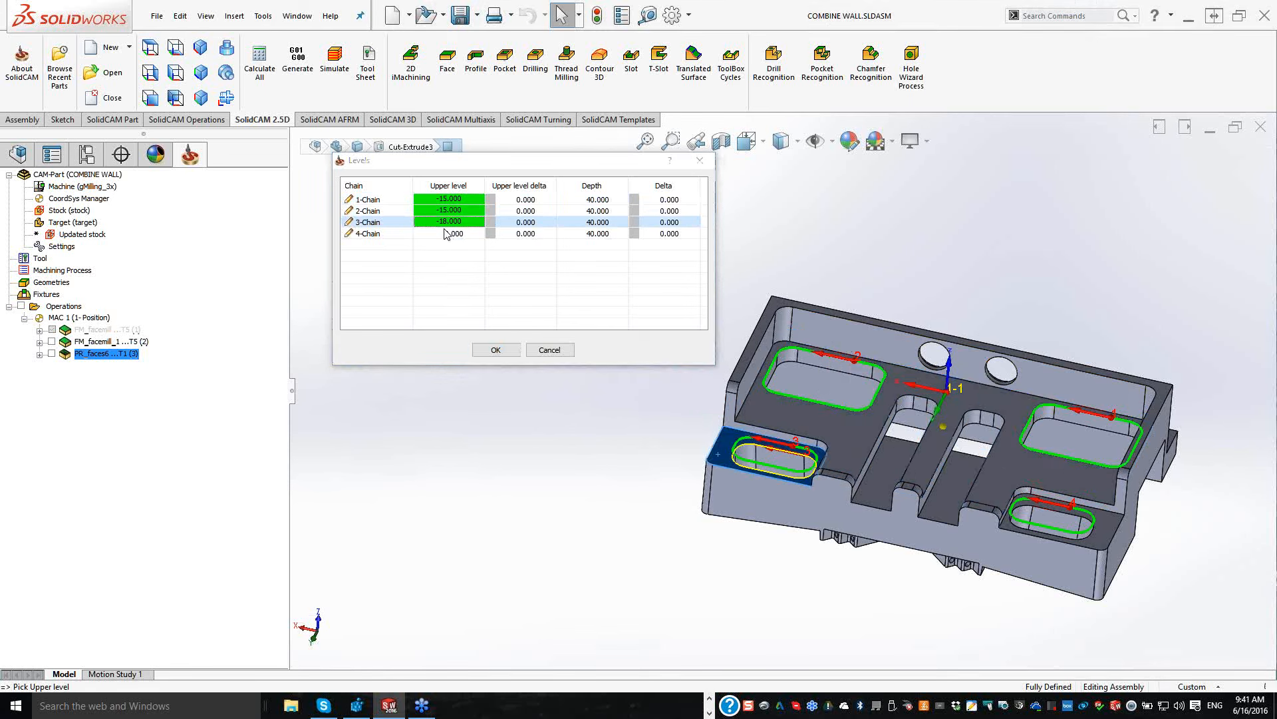
click(447, 233)
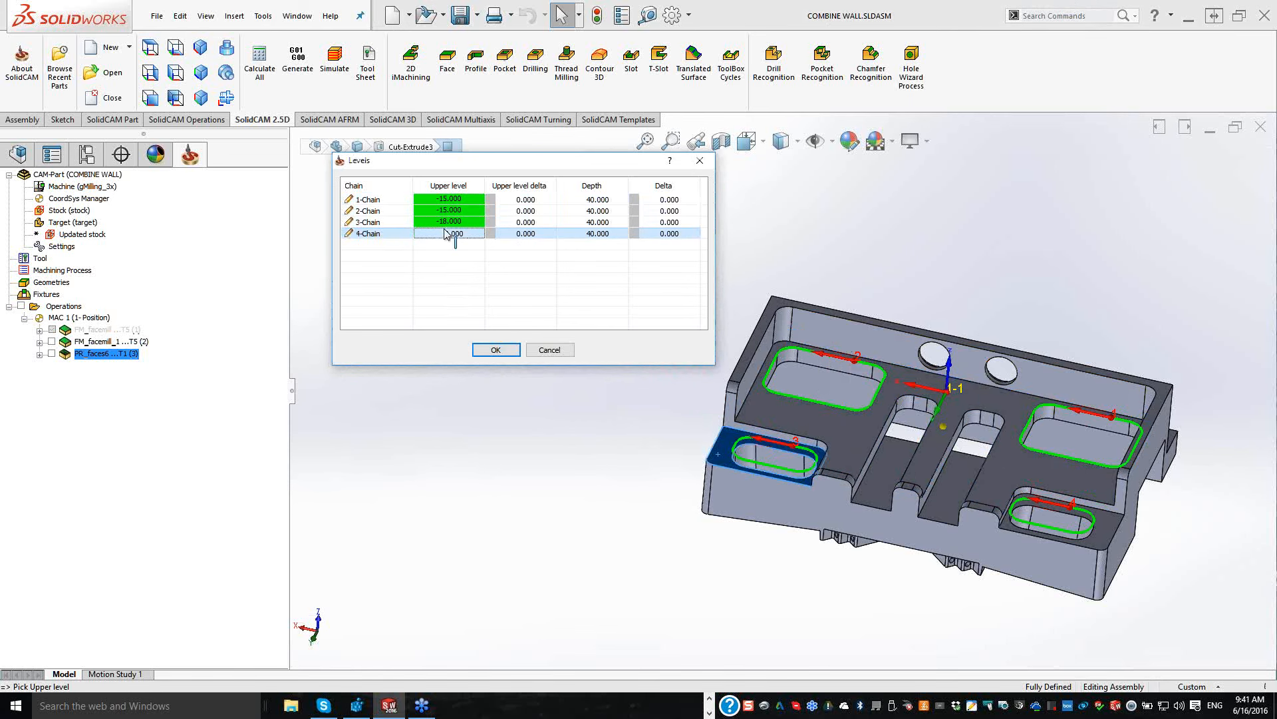
click(1111, 522)
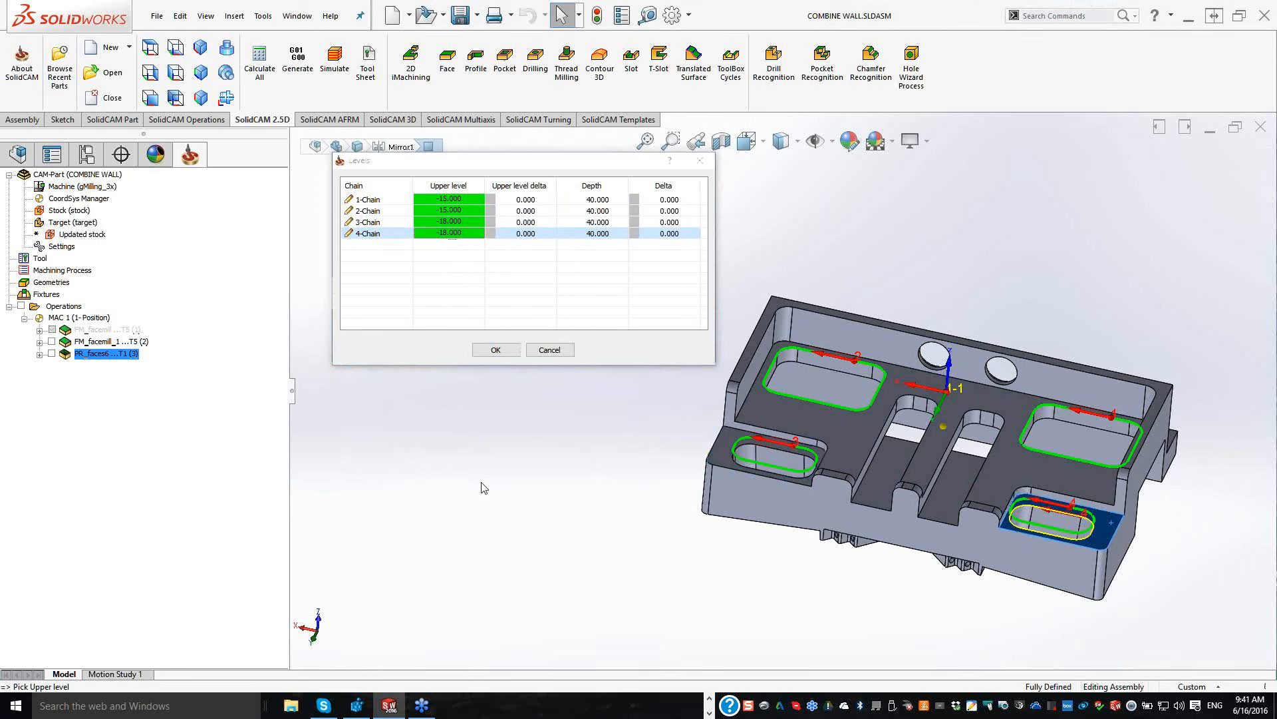
Step: Pick each chain's depth on the model, 6 for the two large pockets and 21.738 for the two small slots, and accept the levels
click(577, 200)
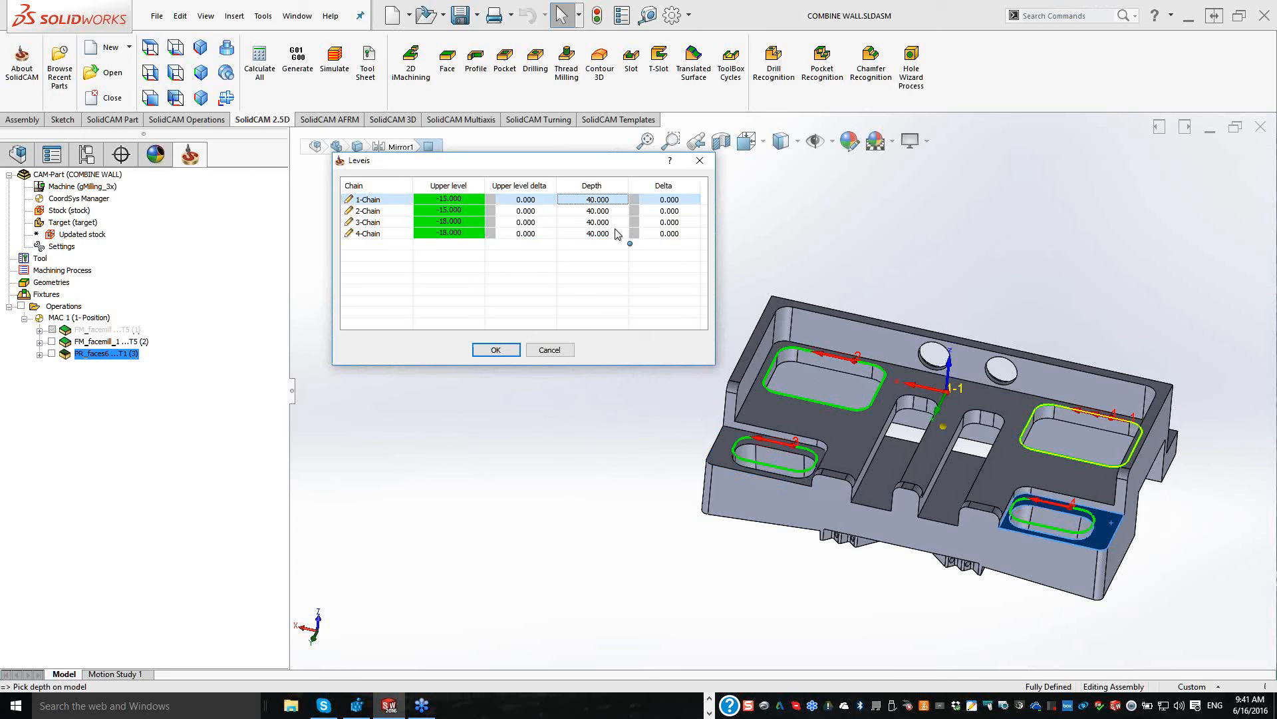
click(797, 361)
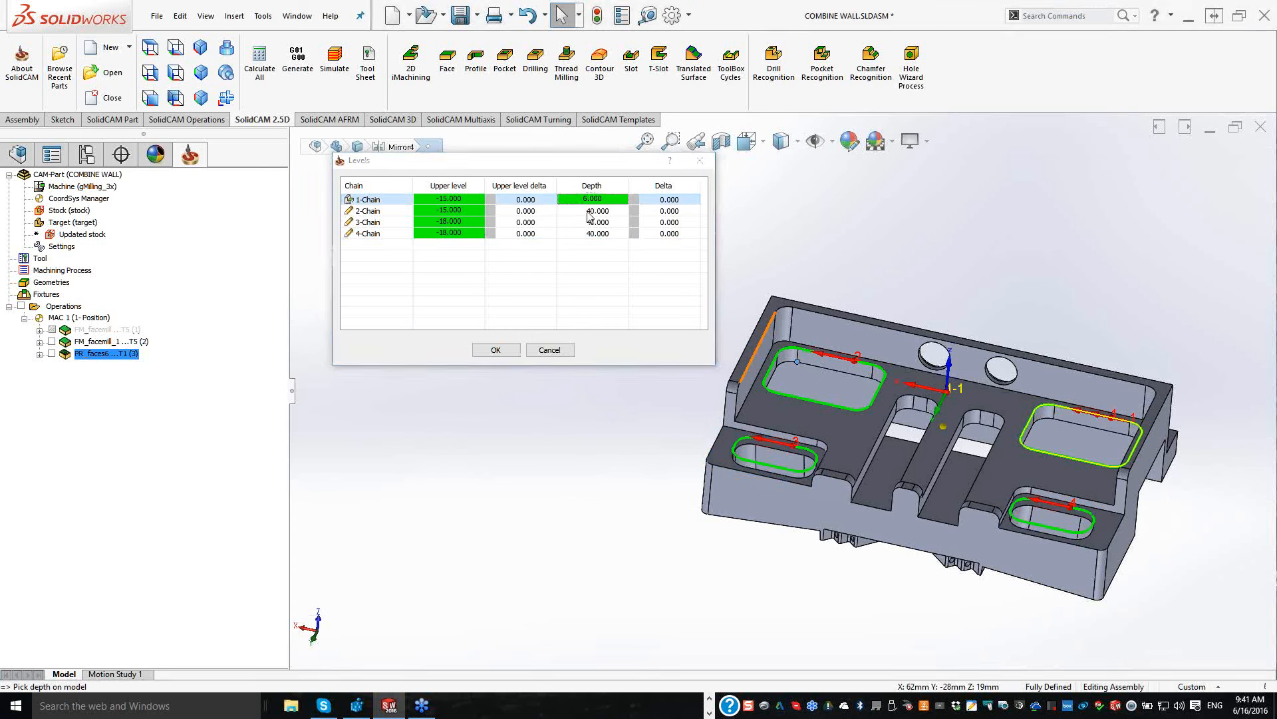
click(588, 212)
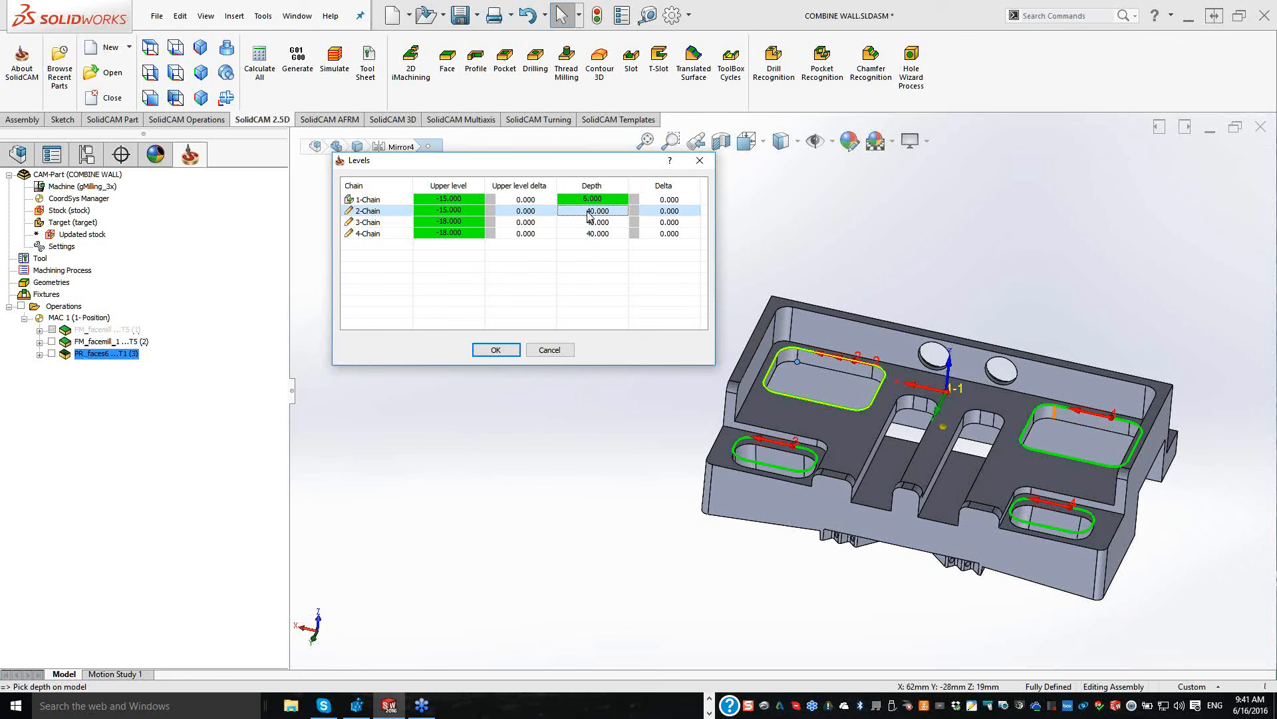
click(1054, 418)
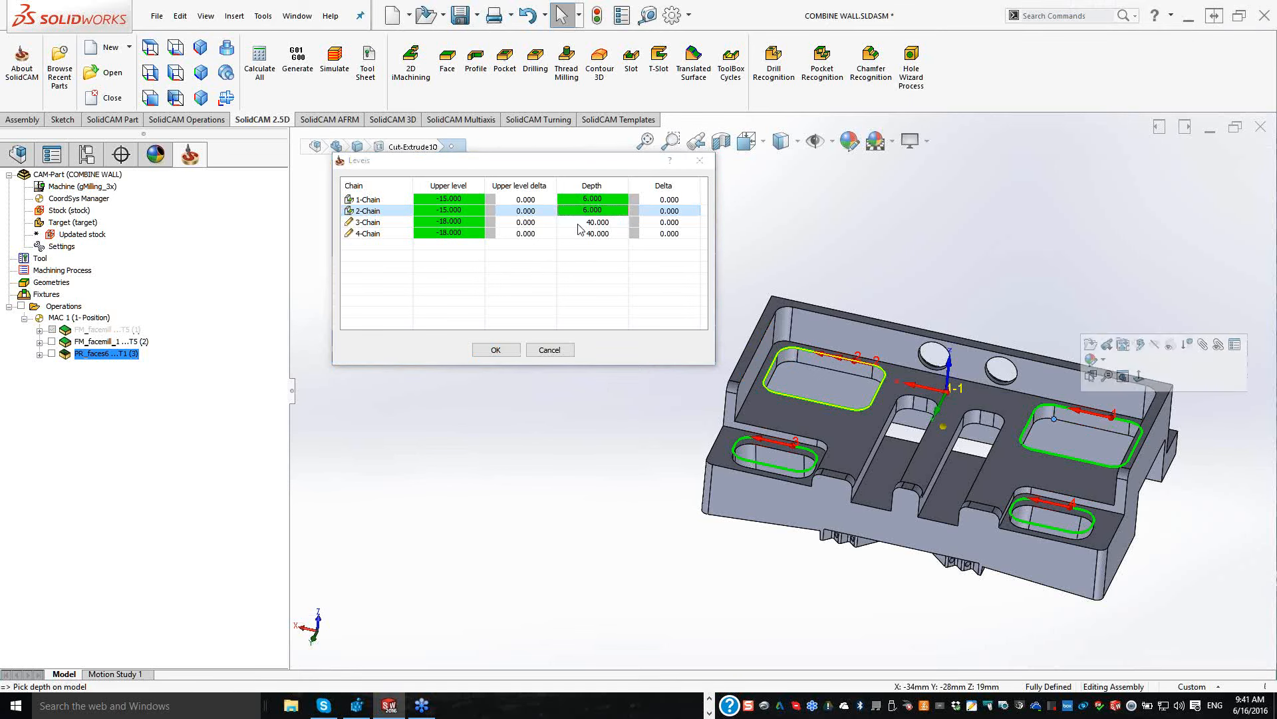
click(709, 519)
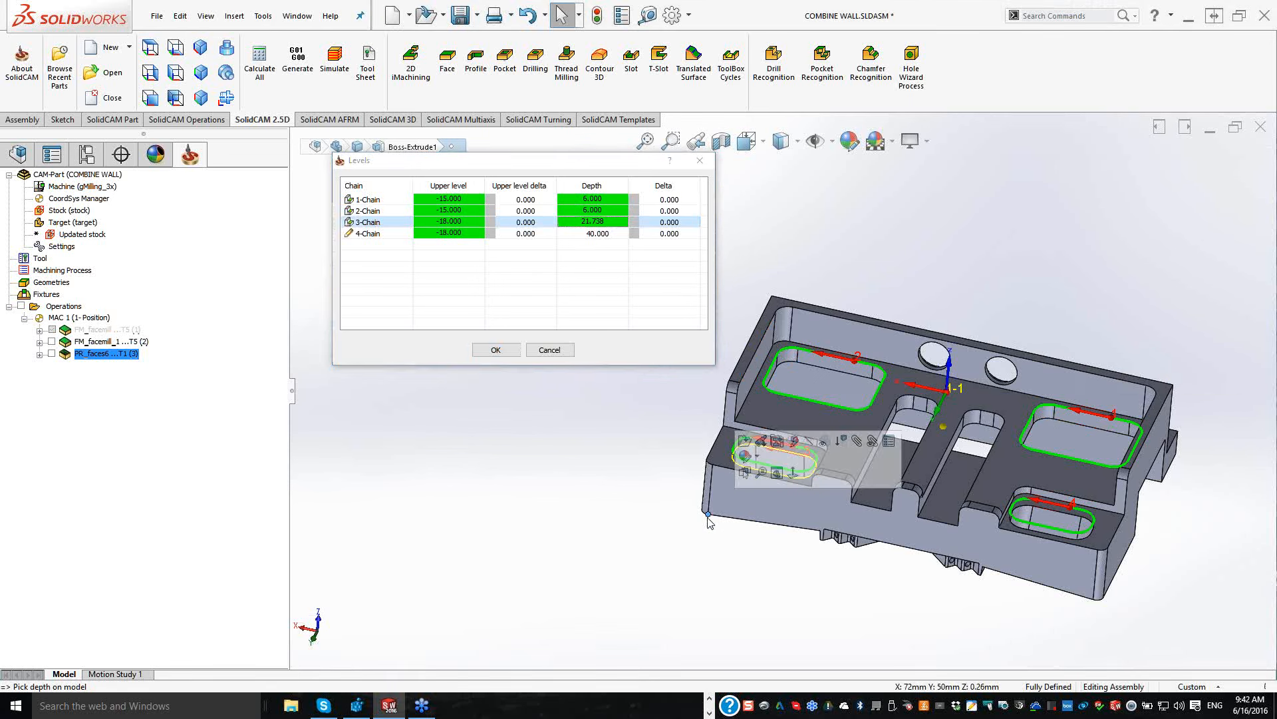
click(1093, 599)
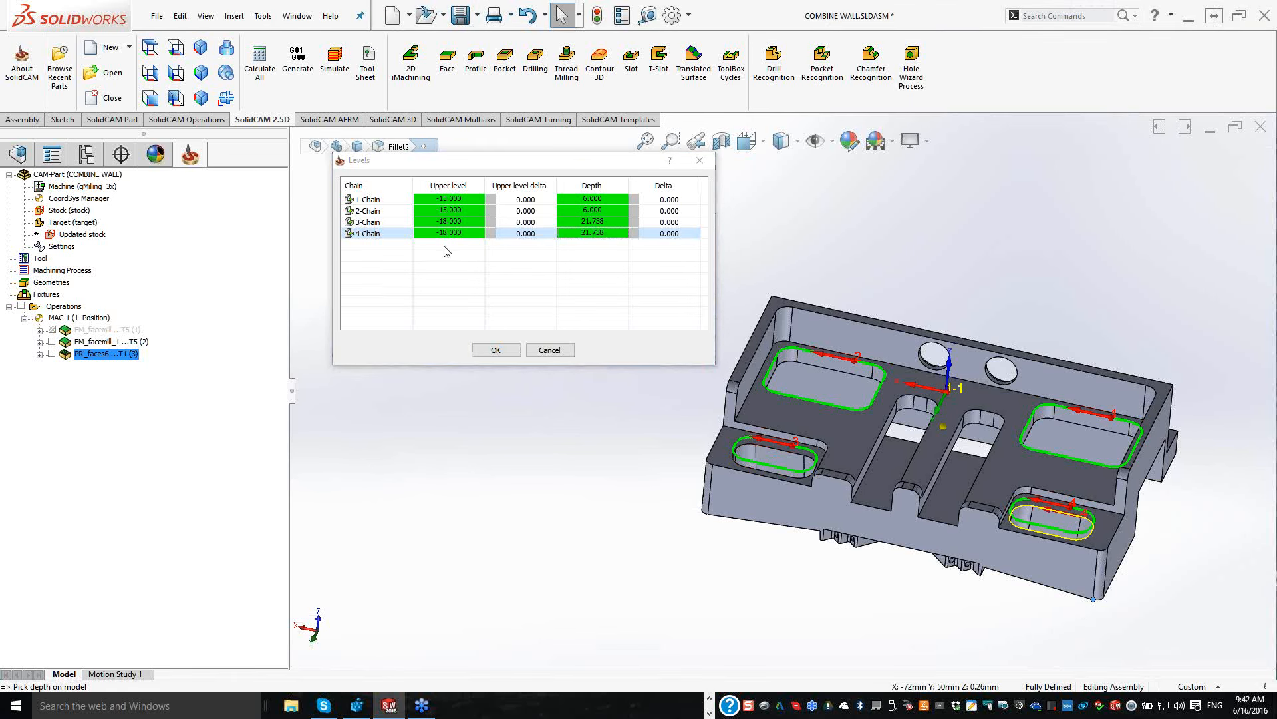
click(495, 350)
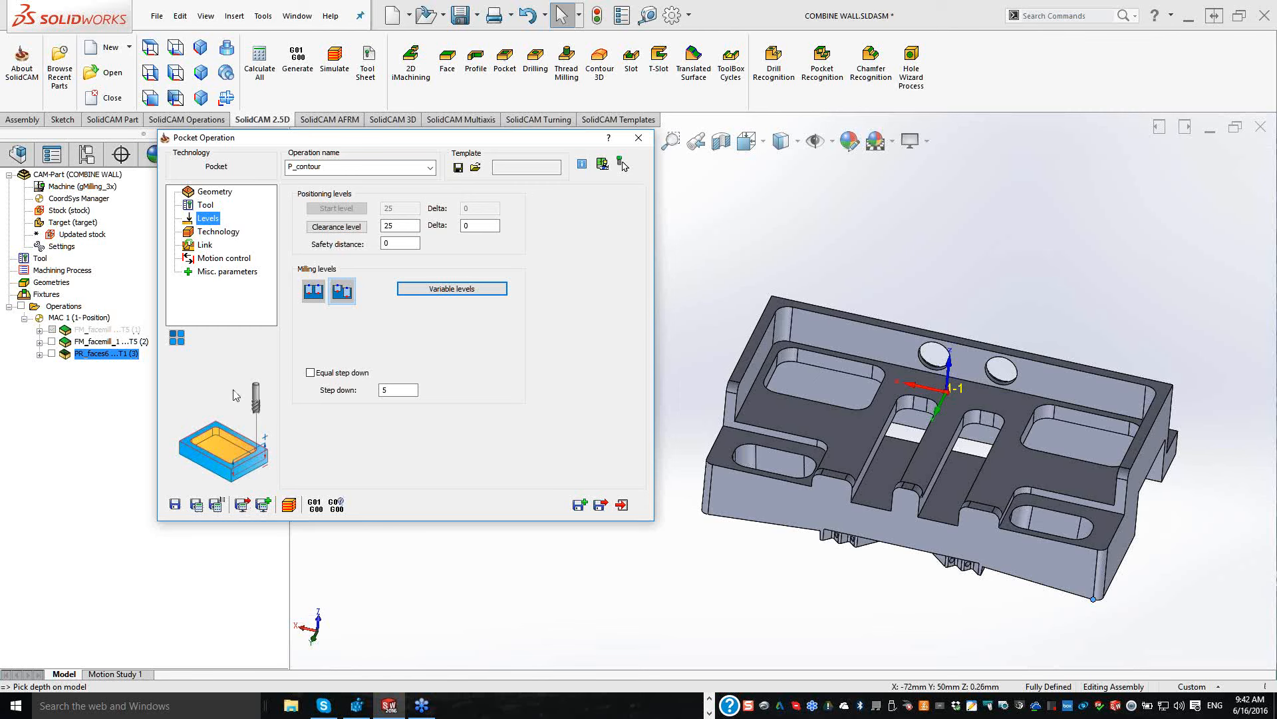
Step: Save and calculate the pocket operation, set its safety distance to 2, and close the operation
click(197, 505)
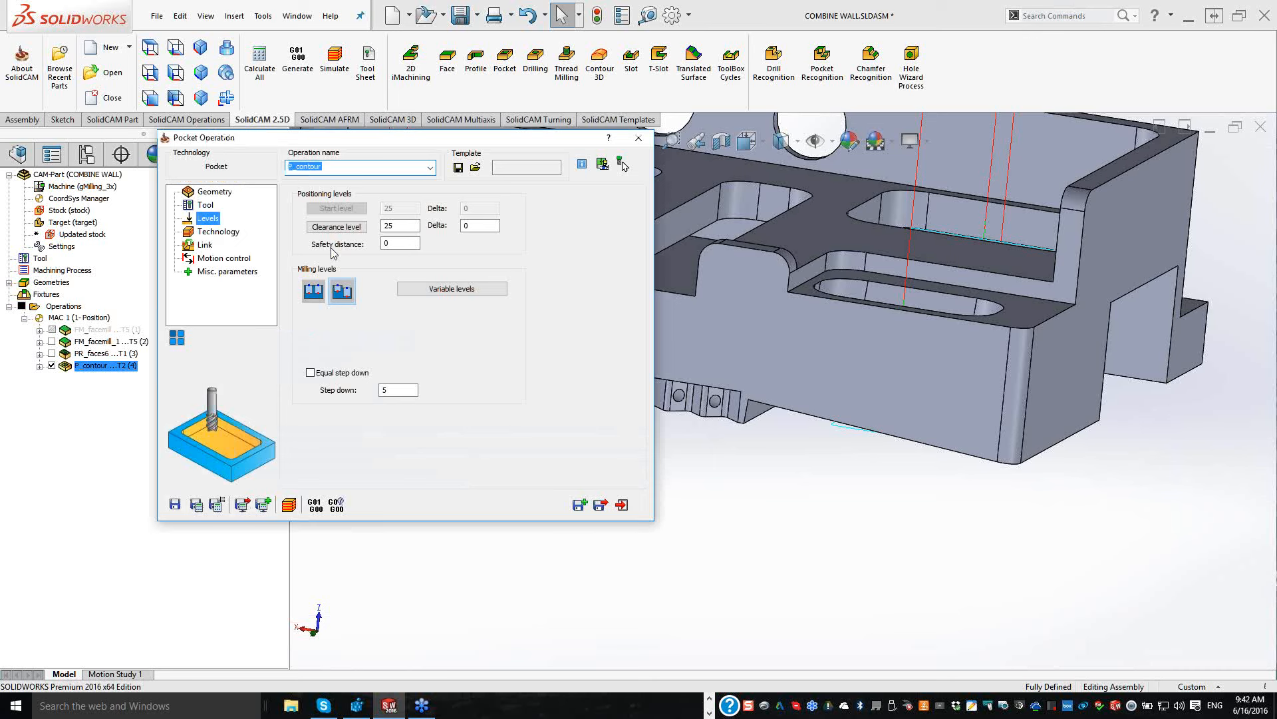
click(400, 243)
text(2)
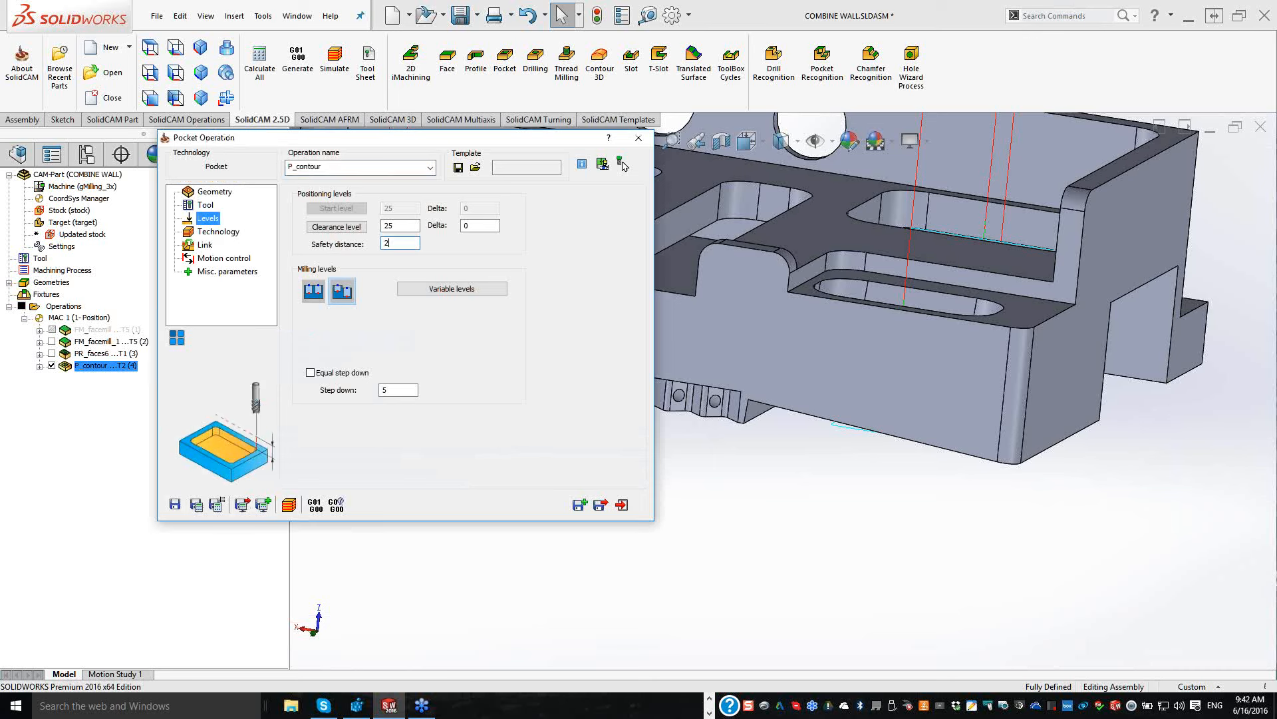
click(620, 510)
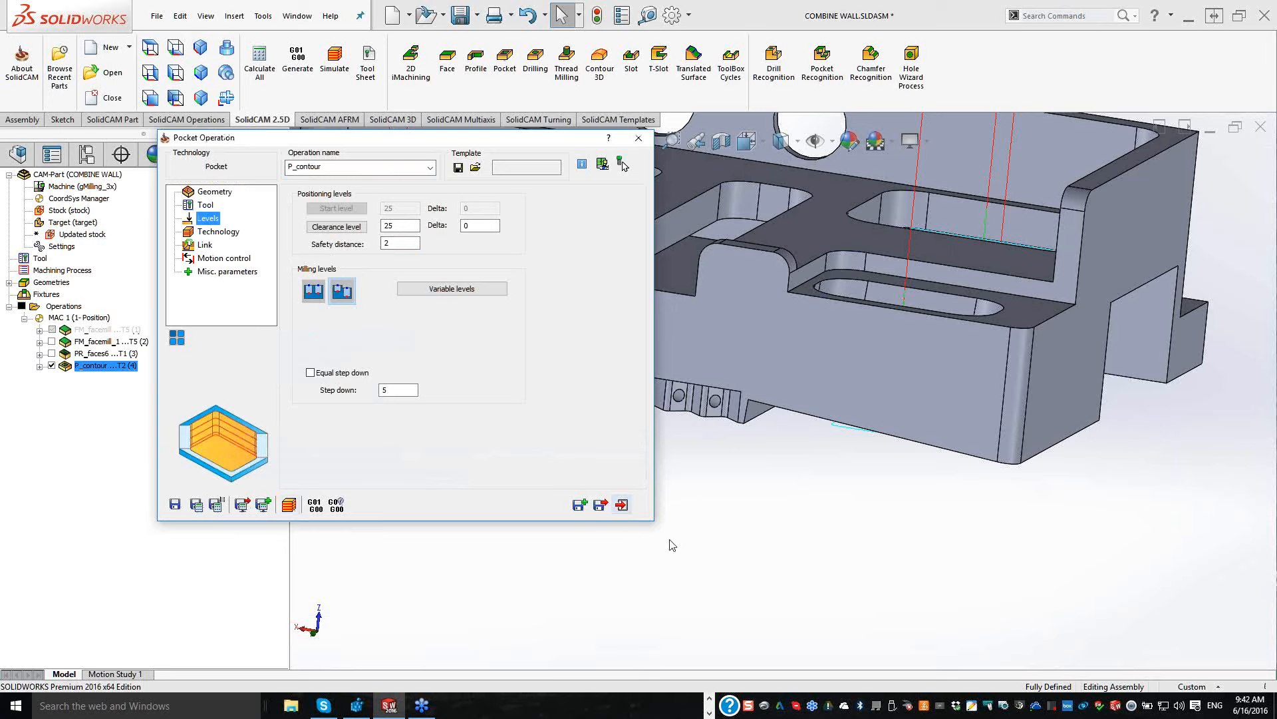
Step: Start a profile operation with geometry from the long edge between back wall and lower ledge, with tangent and constant Z propagation off
middle_drag(670, 540, 672, 555)
middle_drag(892, 289, 770, 205)
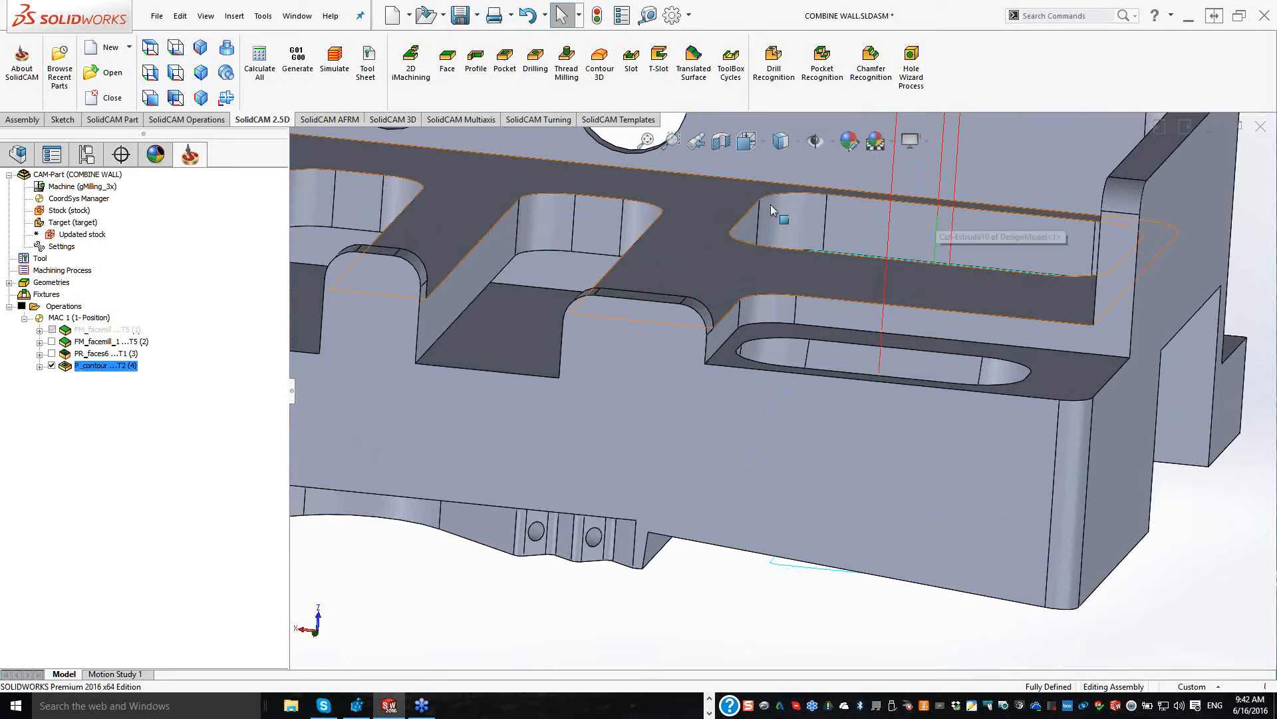
middle_drag(690, 391, 726, 434)
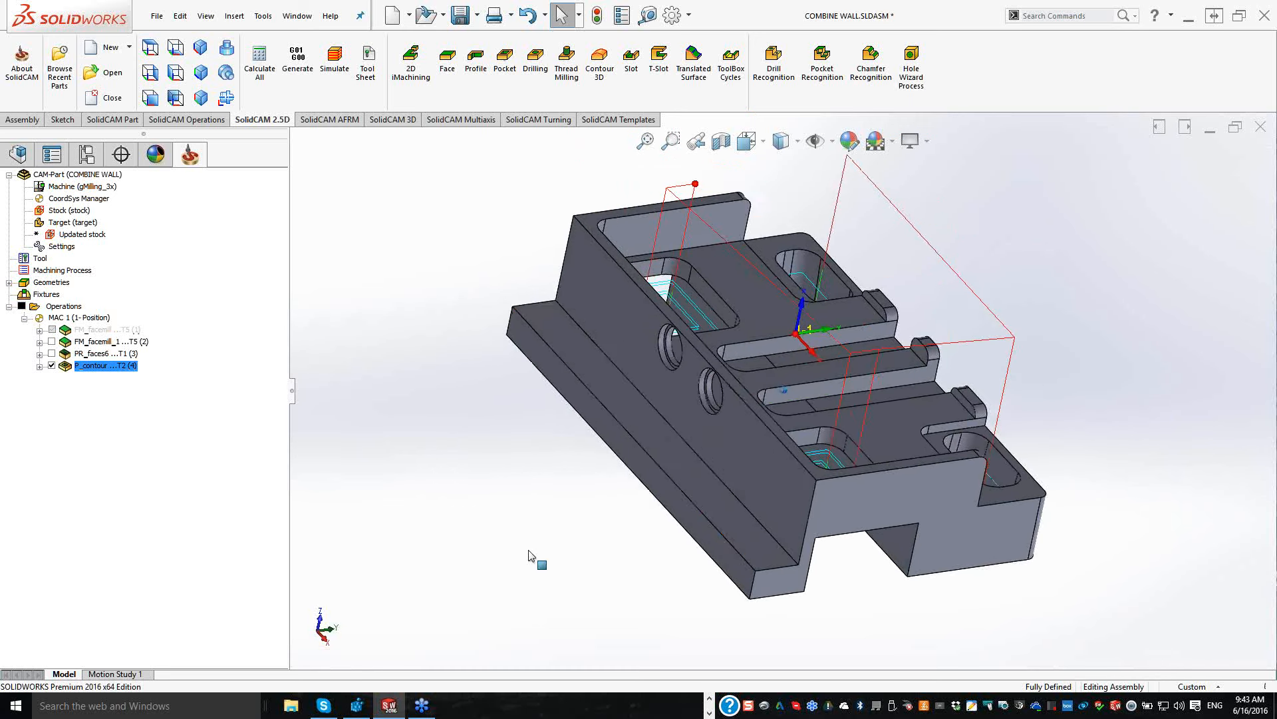
click(740, 559)
key(Escape)
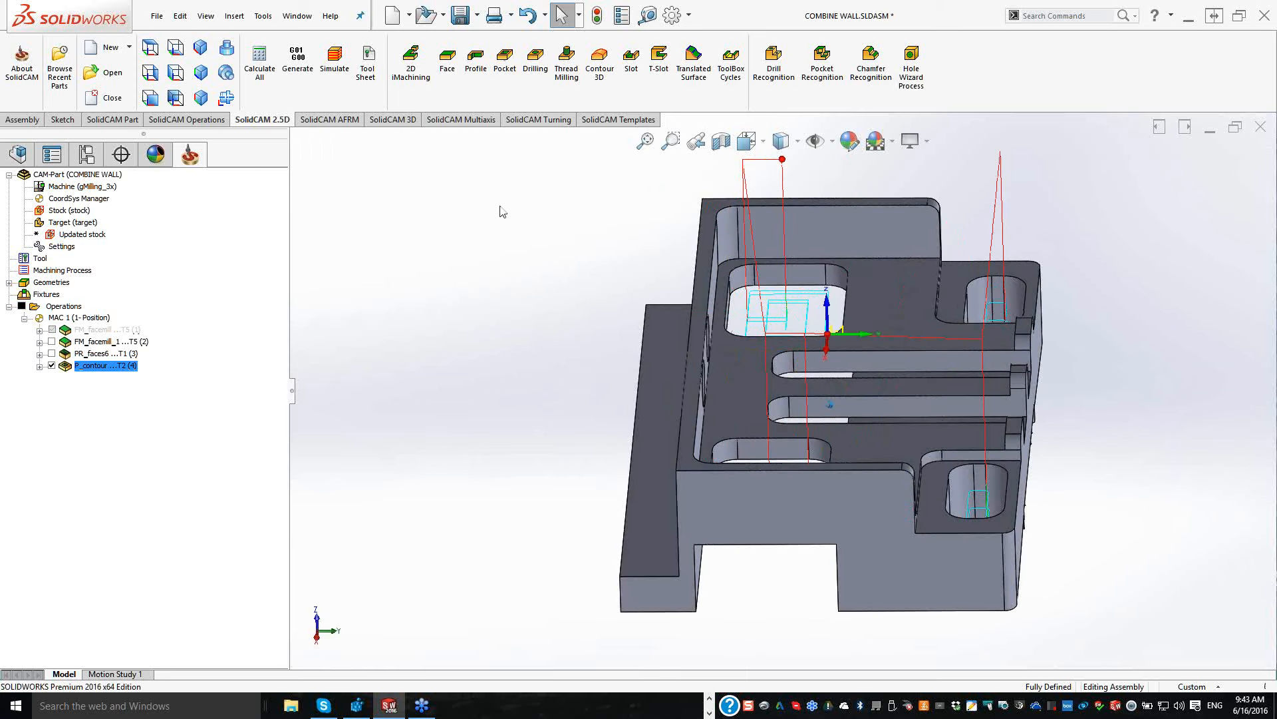
click(476, 74)
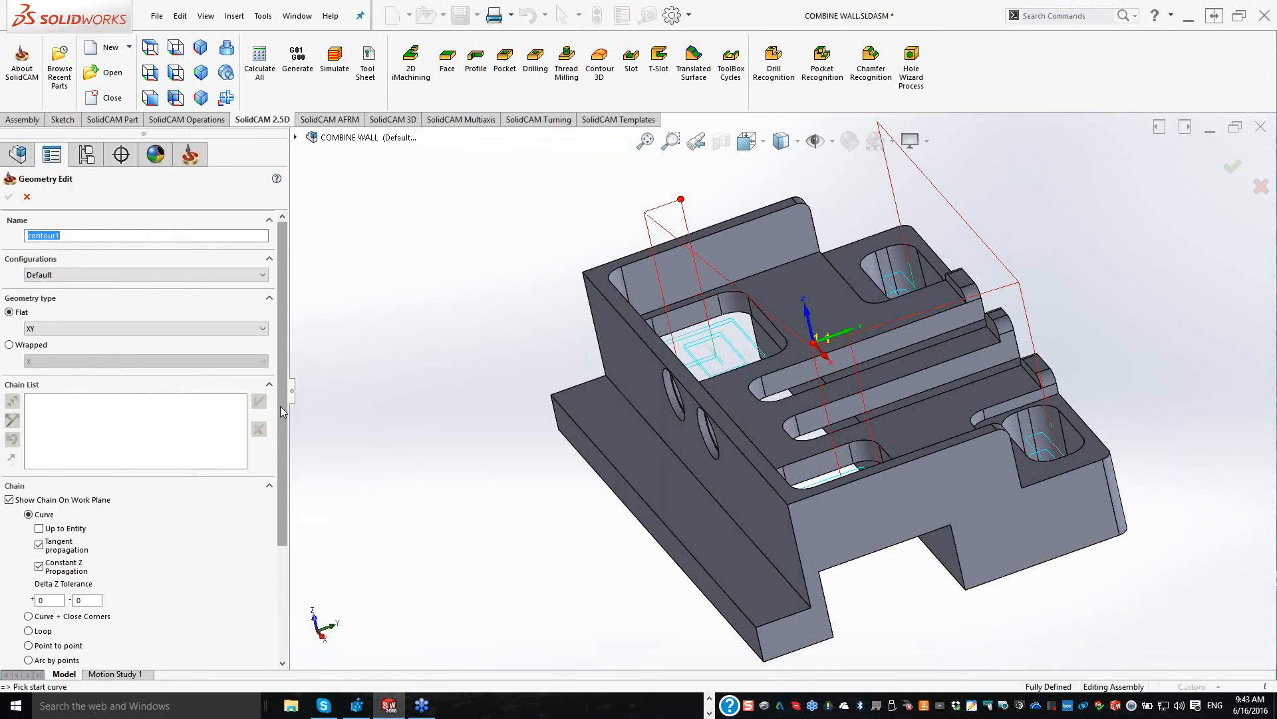
drag(282, 411, 283, 473)
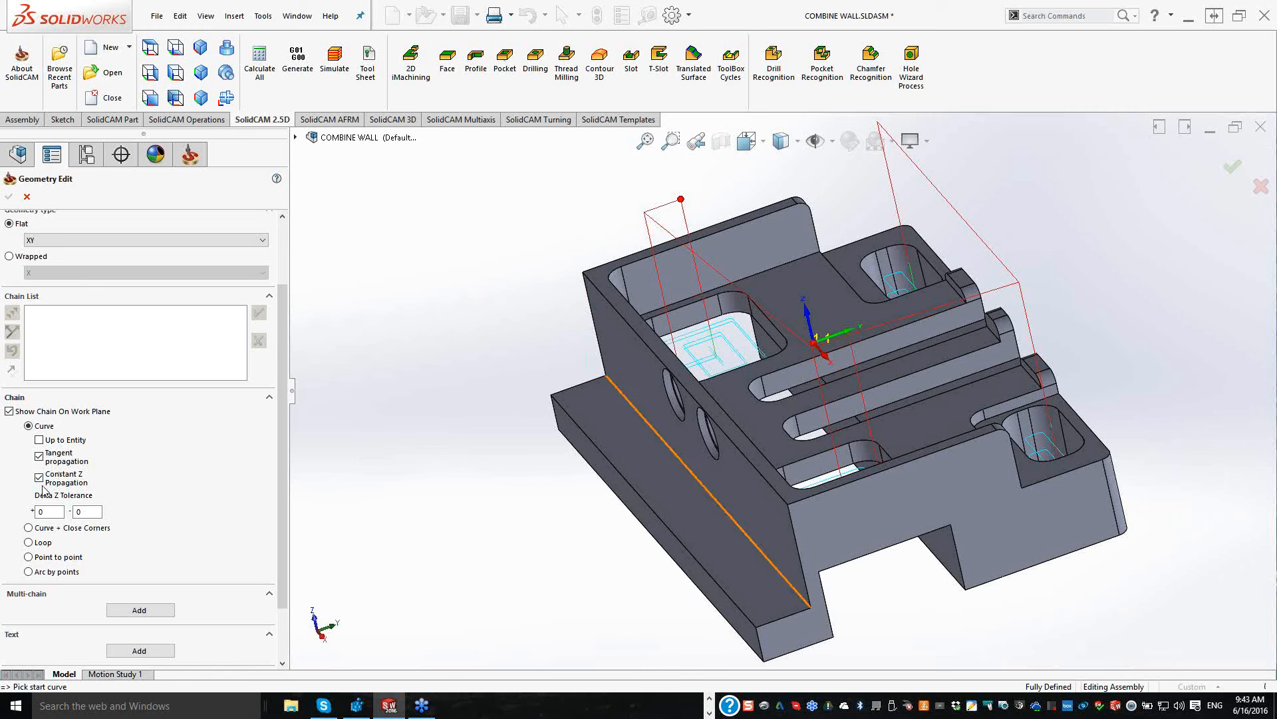
click(39, 457)
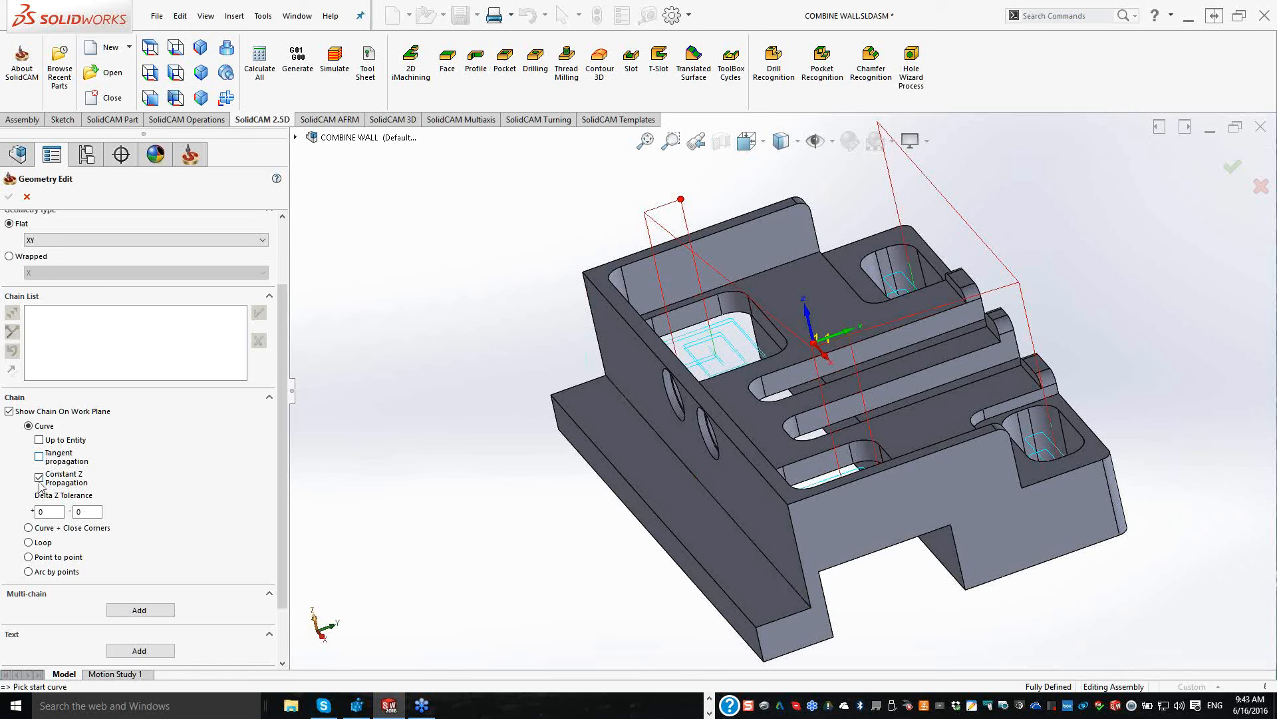
click(40, 478)
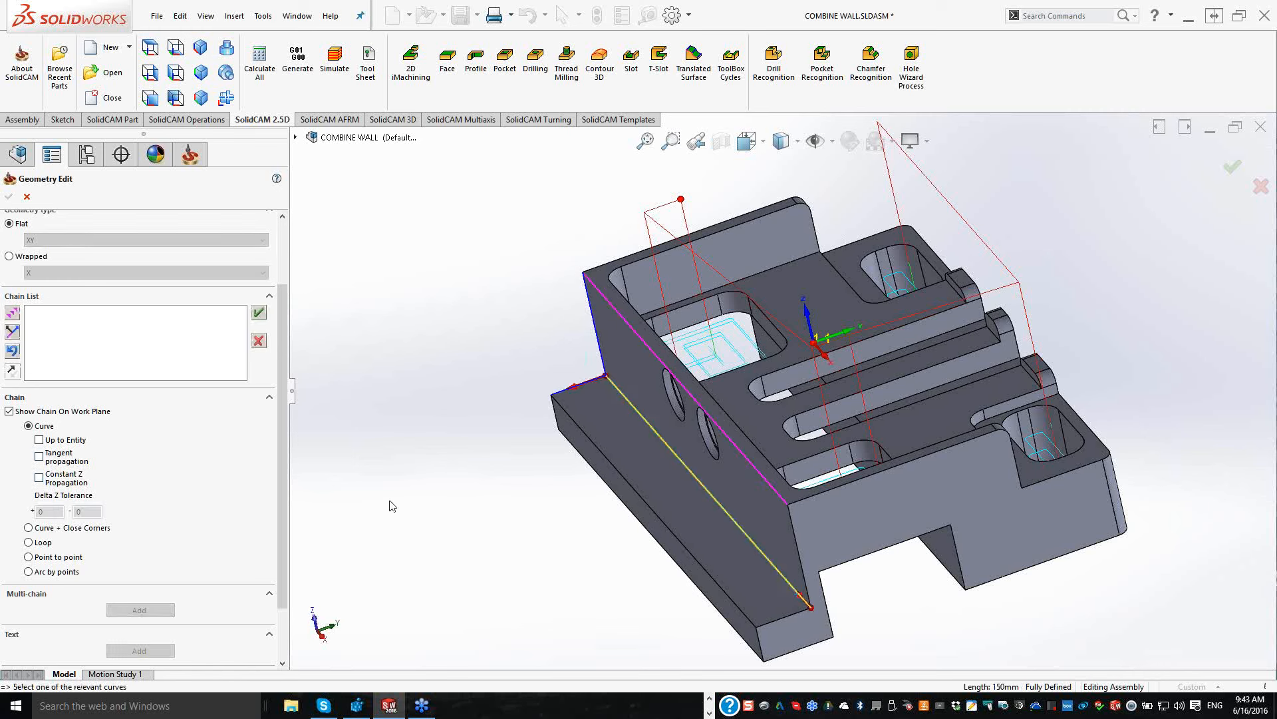
click(259, 312)
click(9, 195)
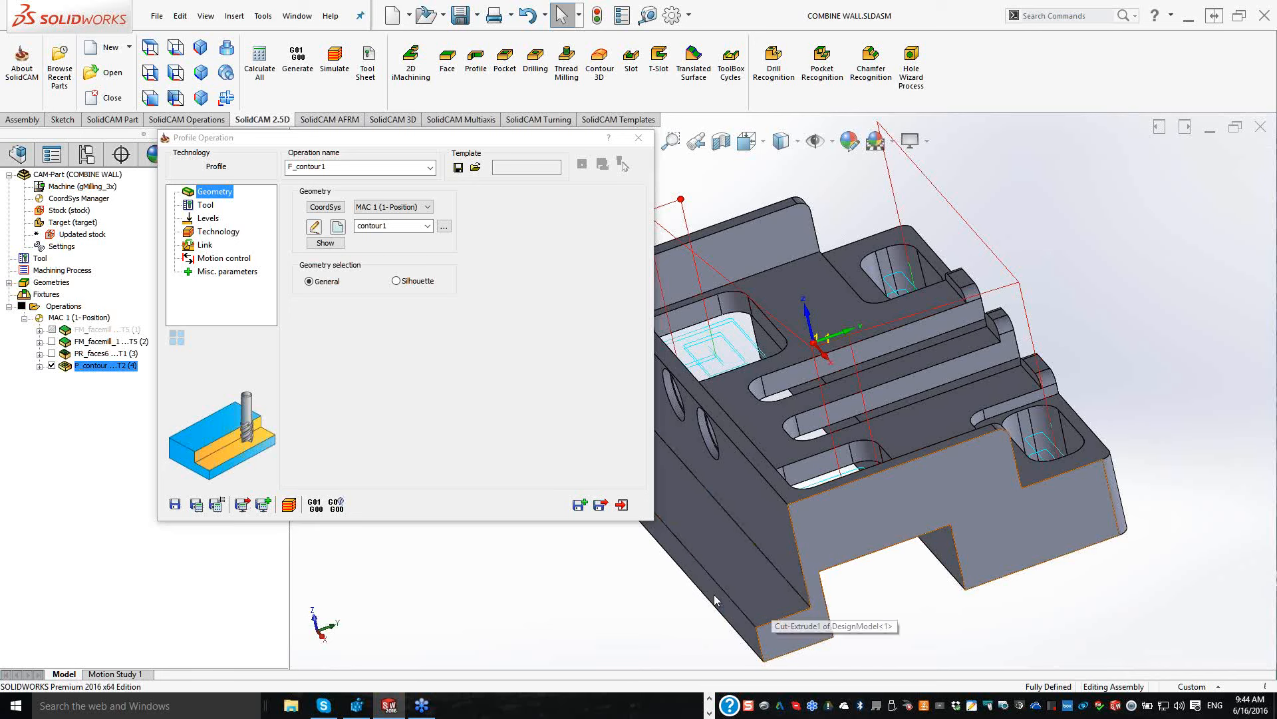
Step: Assign tool number 1, the 16 mm end mill, to the profile operation
click(783, 617)
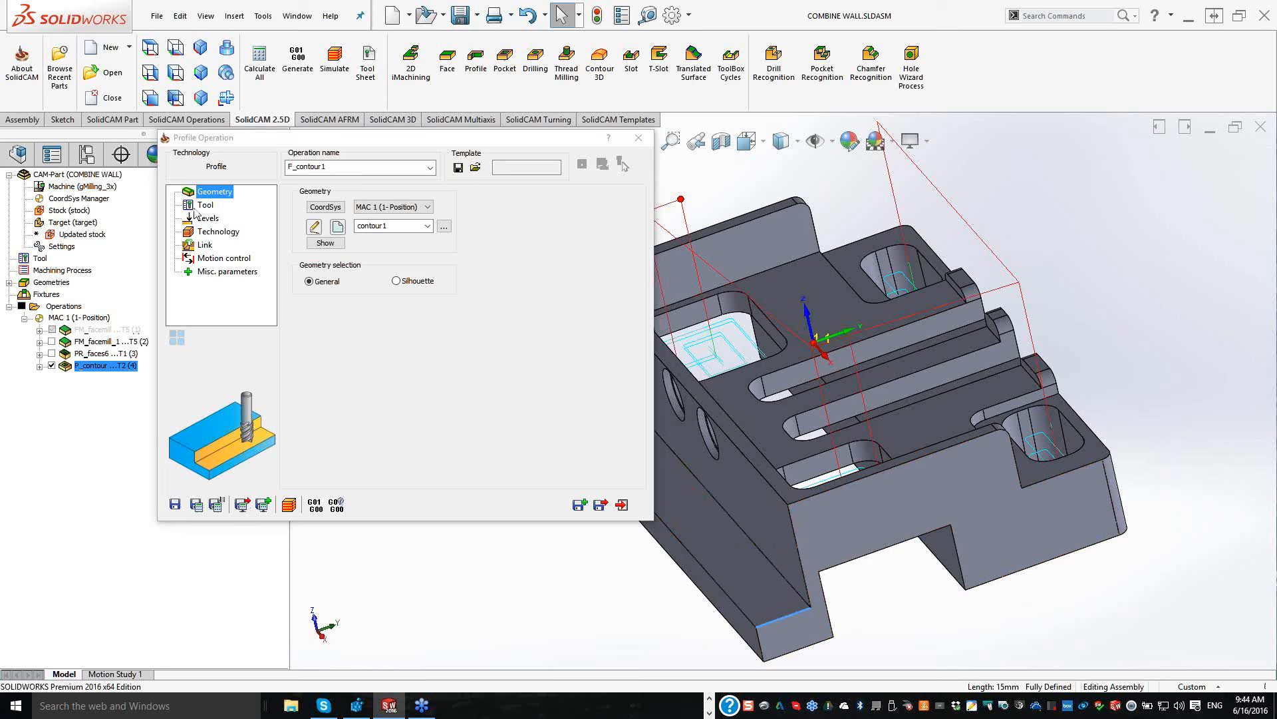
key(Down)
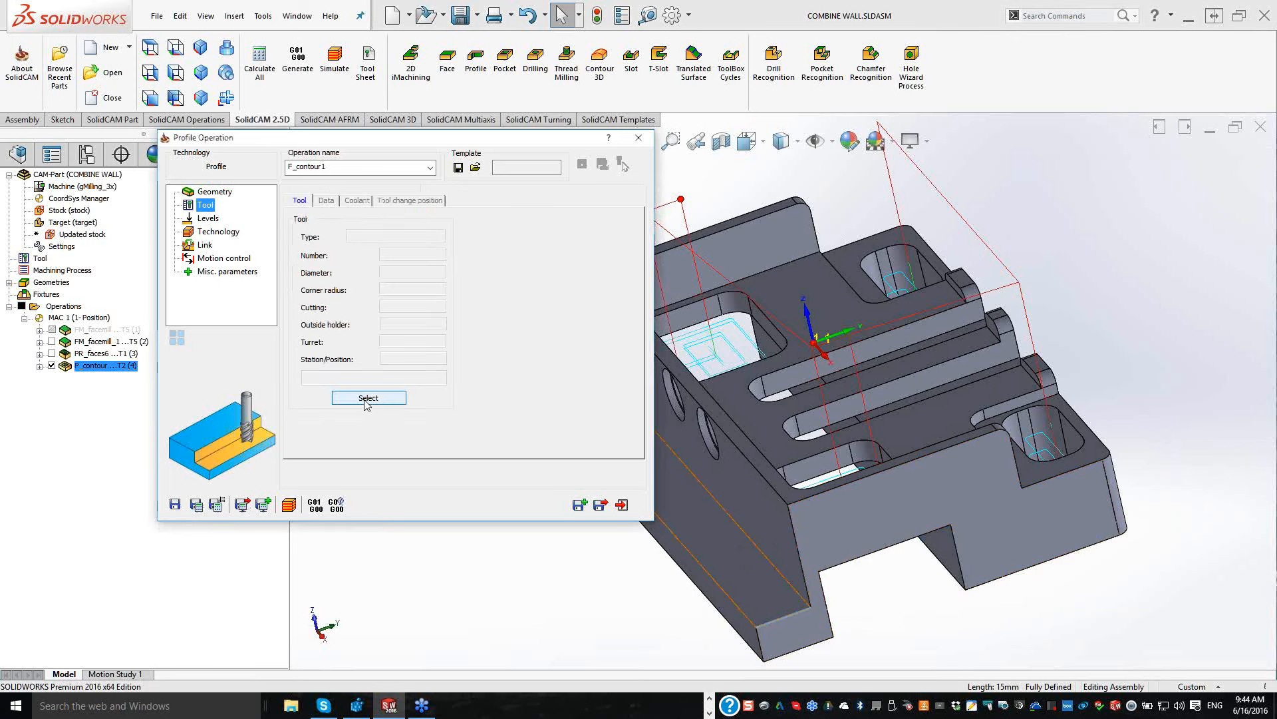
click(367, 398)
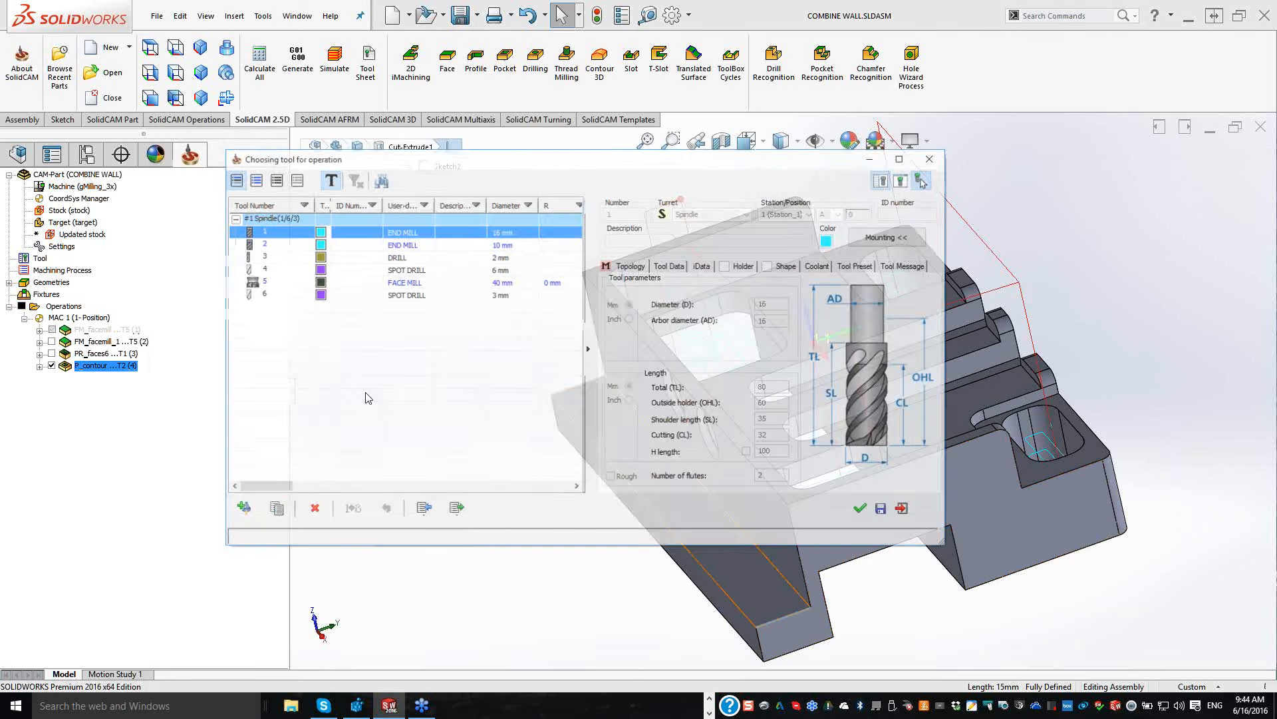
click(865, 511)
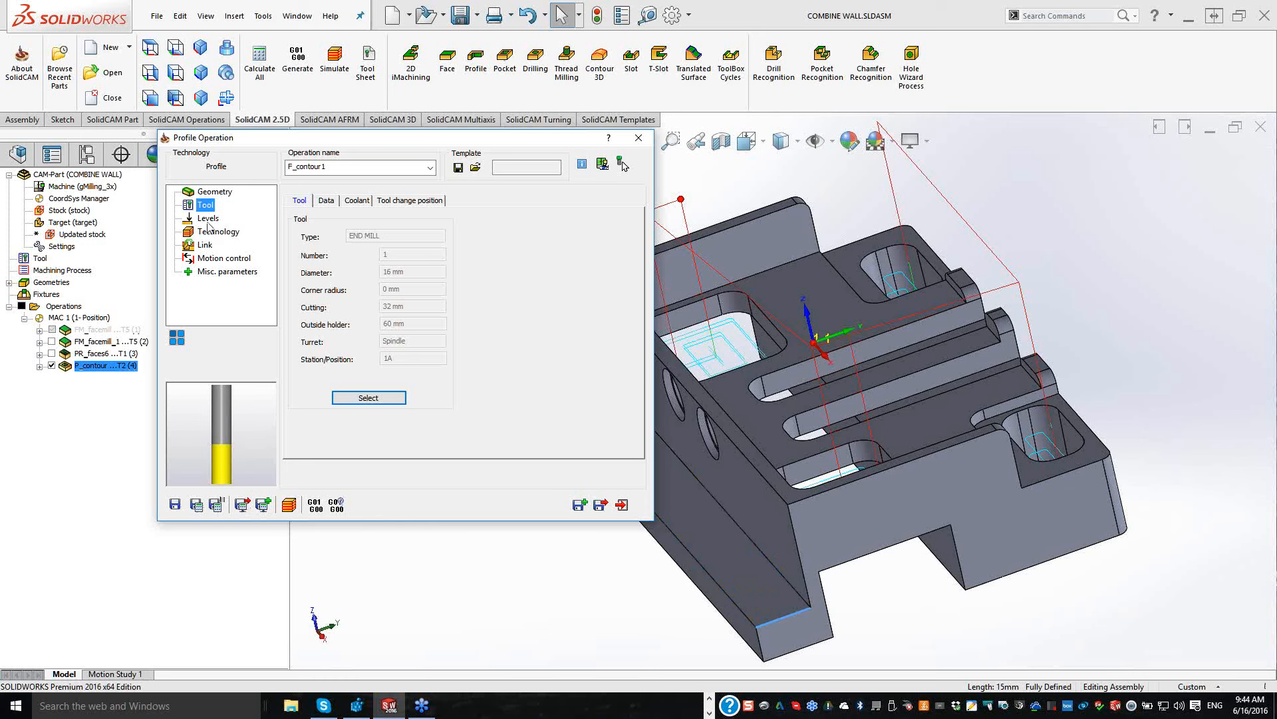
Step: Pick depth 30 on the ledge face and upper level 0 on the wall's top face, and enable roughing with a 0.5 wall offset
click(653, 524)
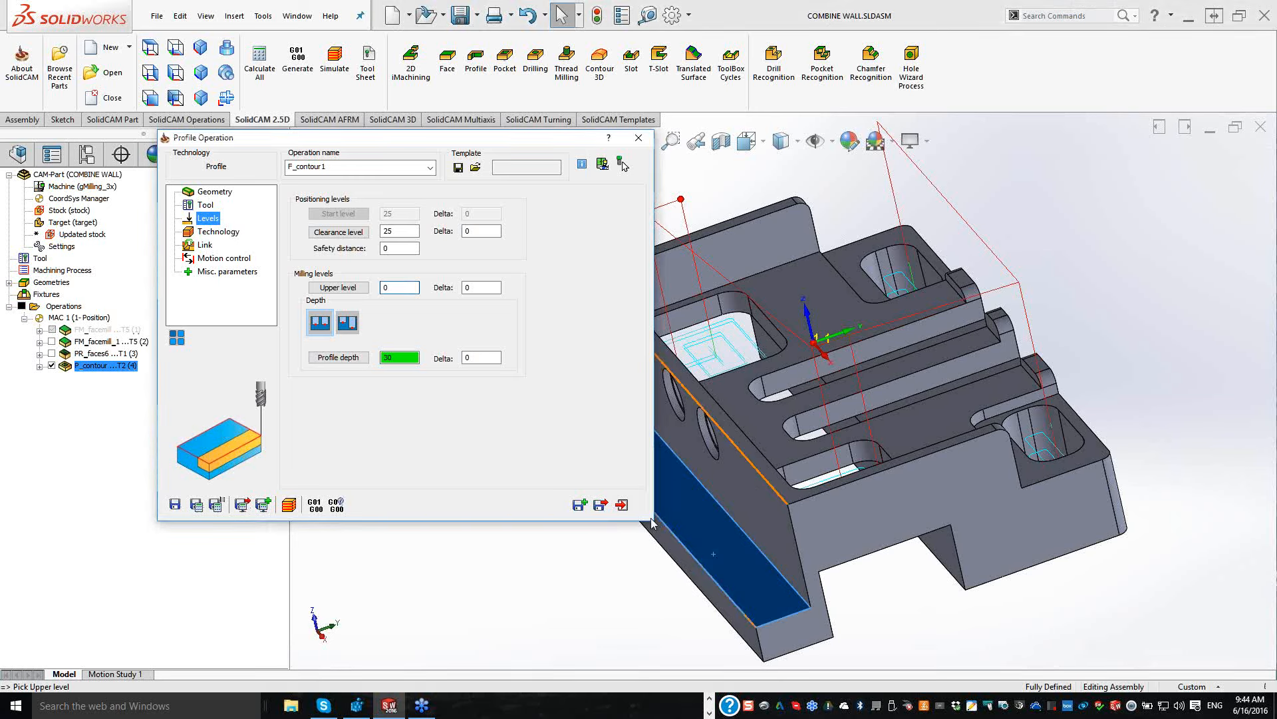
click(652, 523)
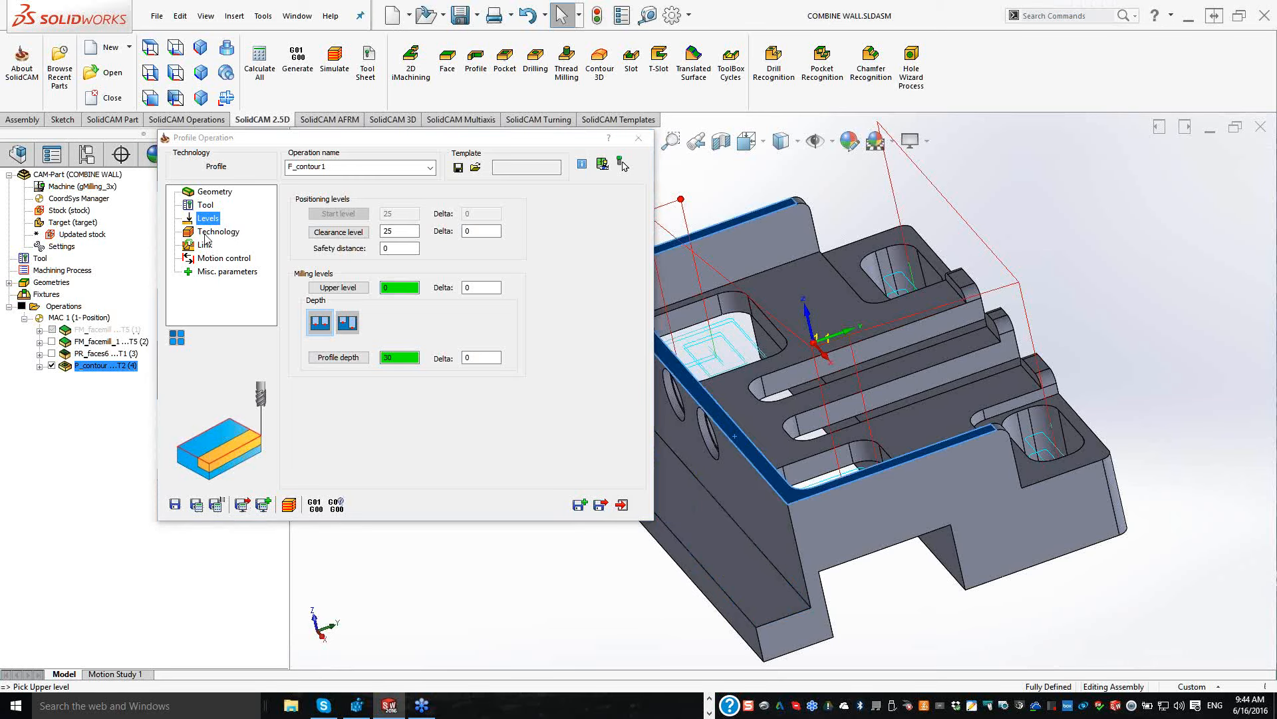
click(206, 233)
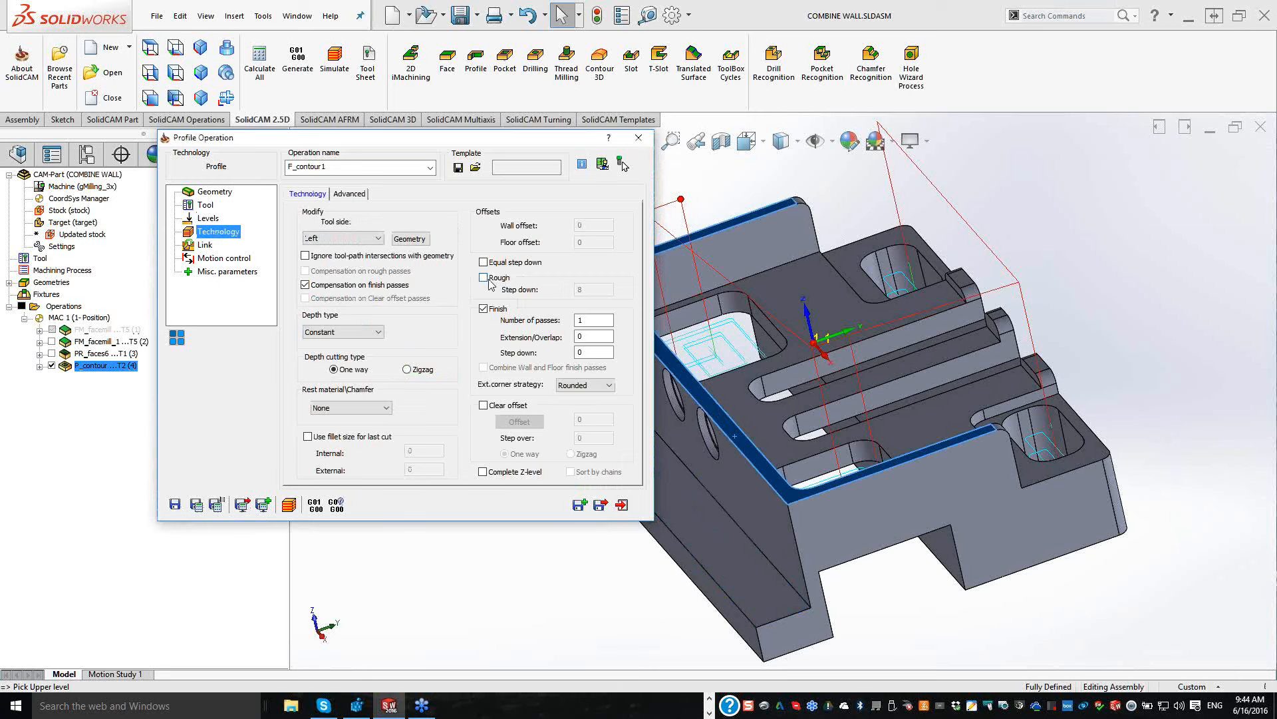
click(488, 279)
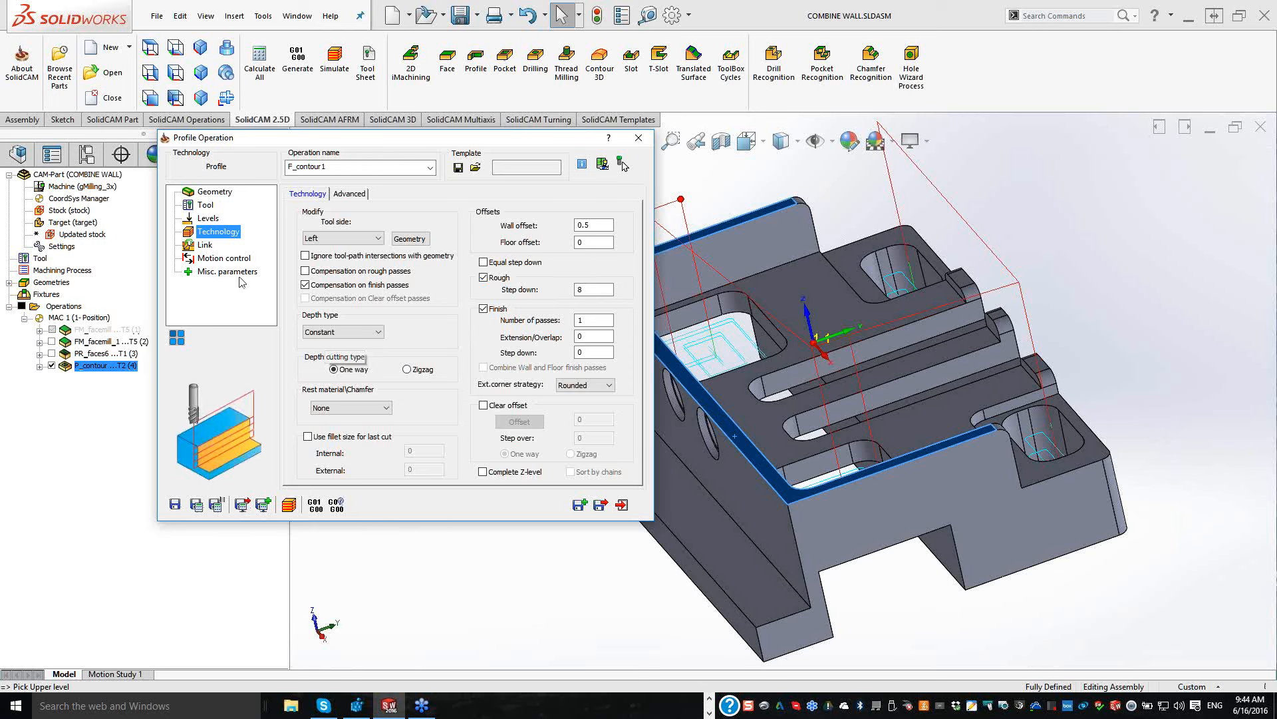
Step: Save and calculate the profile operation, and simulate its roughing and finishing passes along the back wall
click(199, 507)
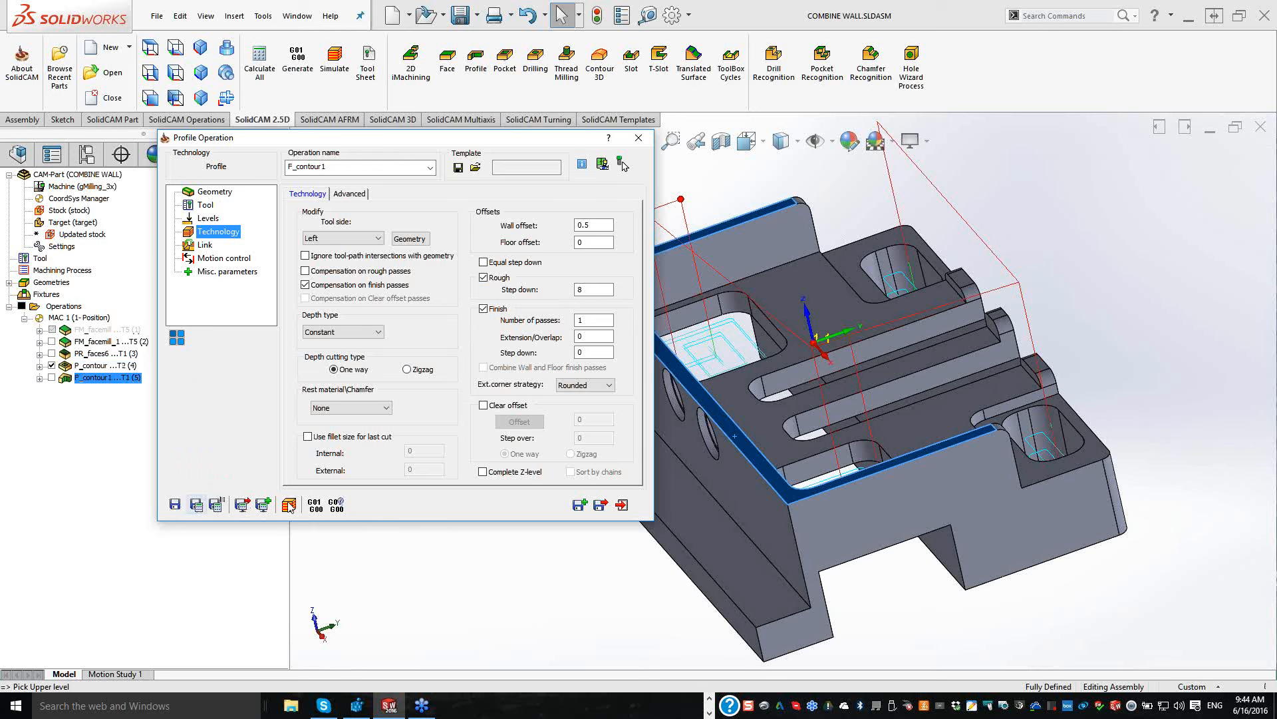
click(290, 506)
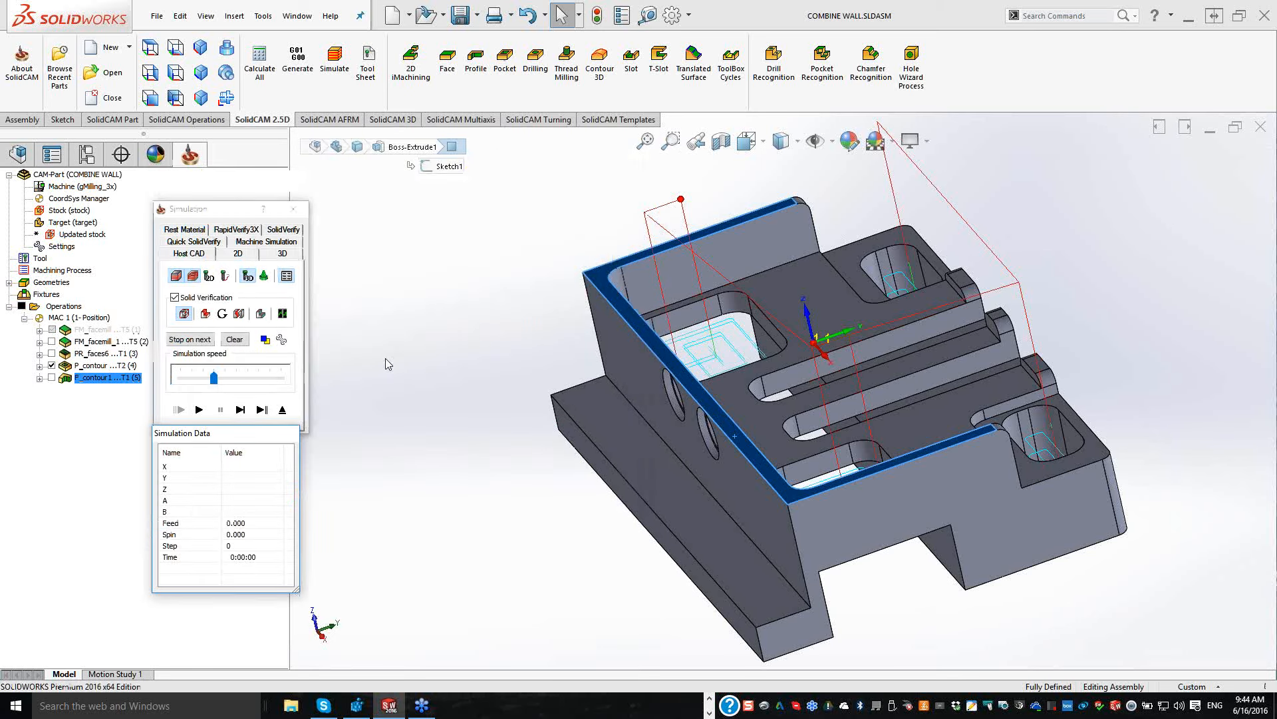
click(241, 410)
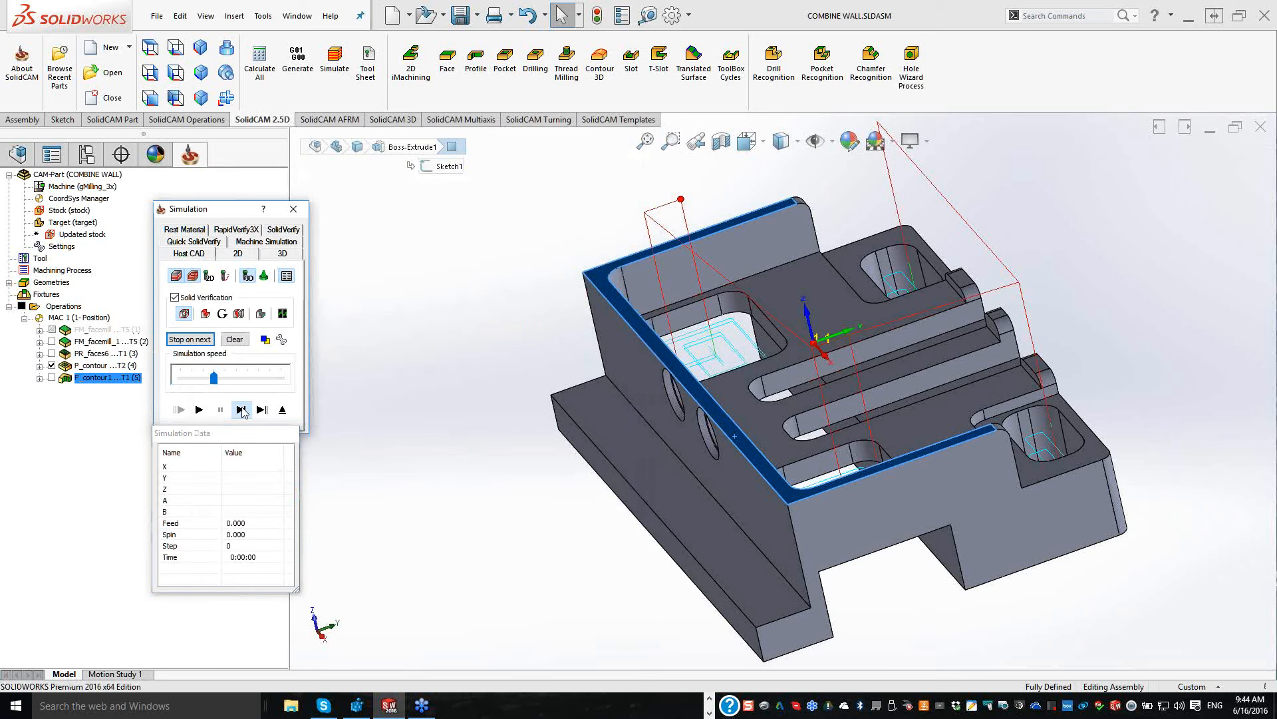
click(241, 410)
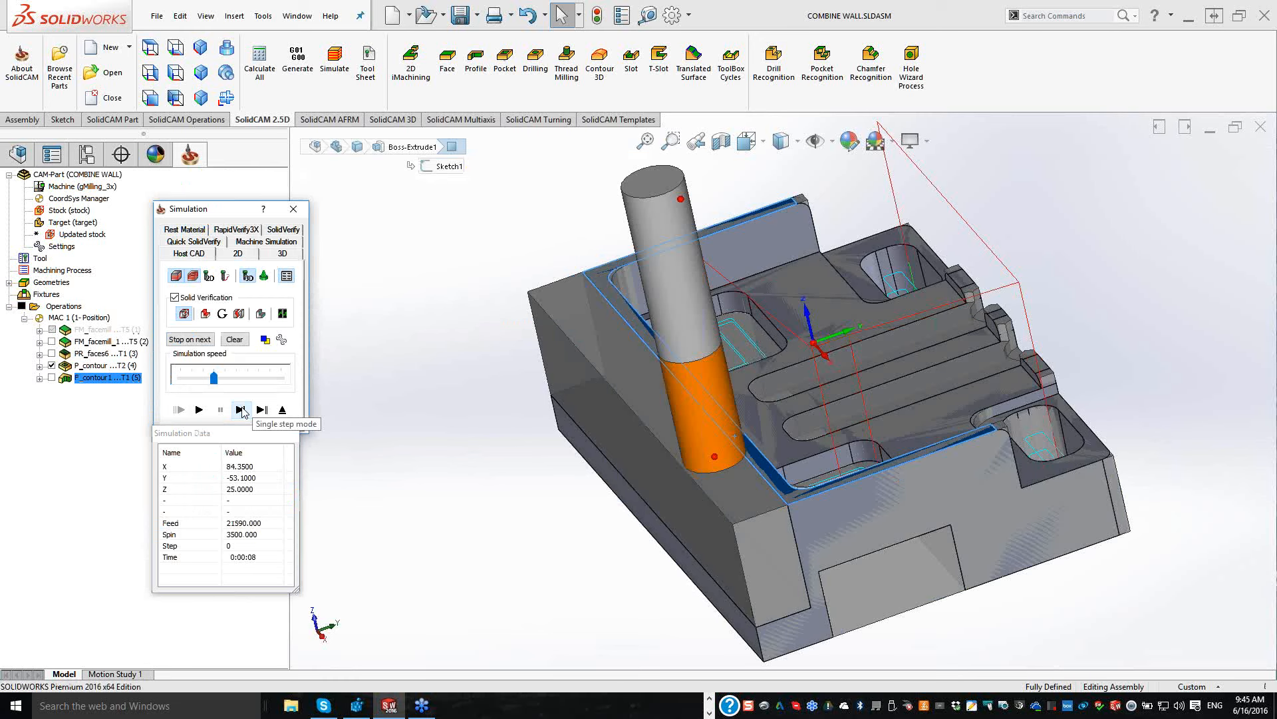
click(241, 409)
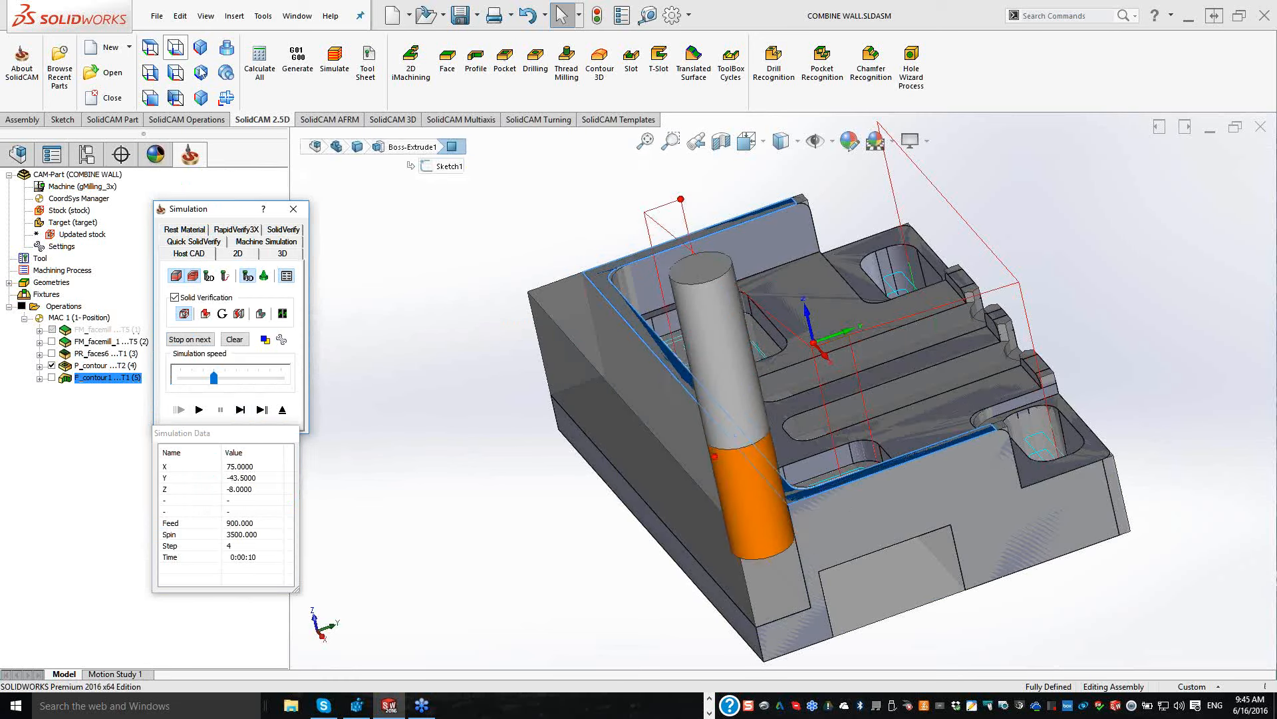
click(150, 47)
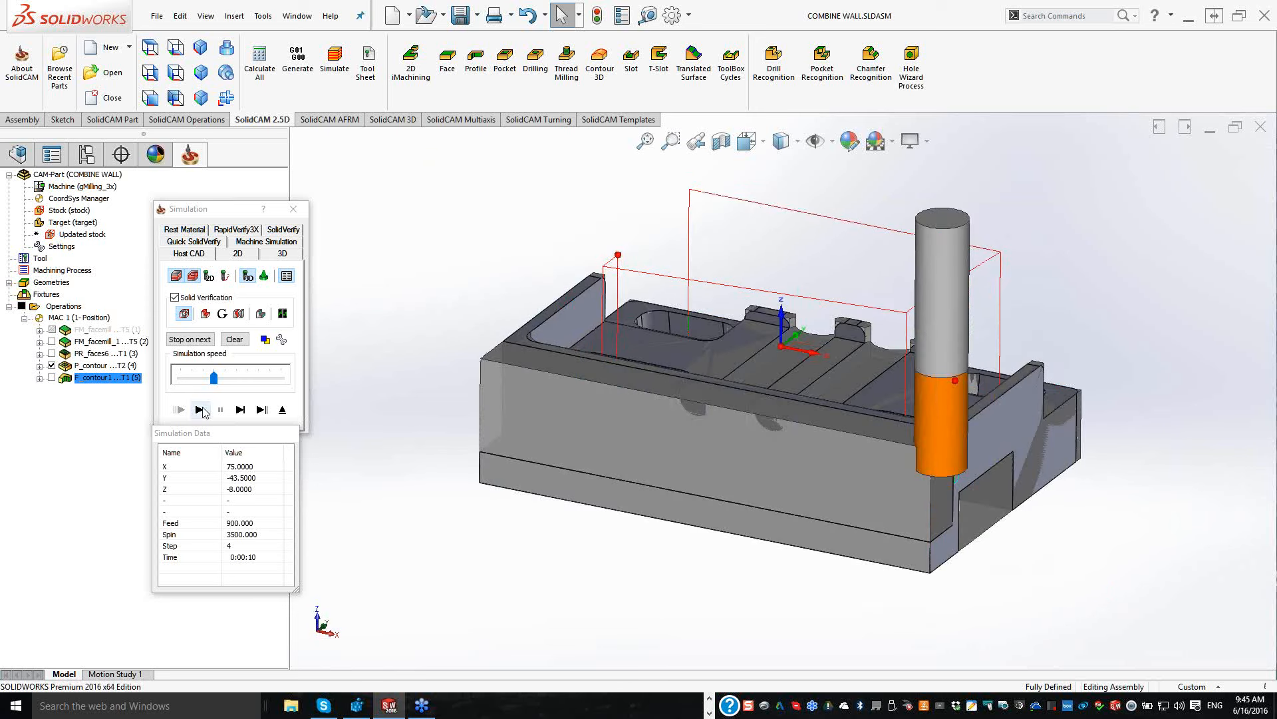
click(202, 410)
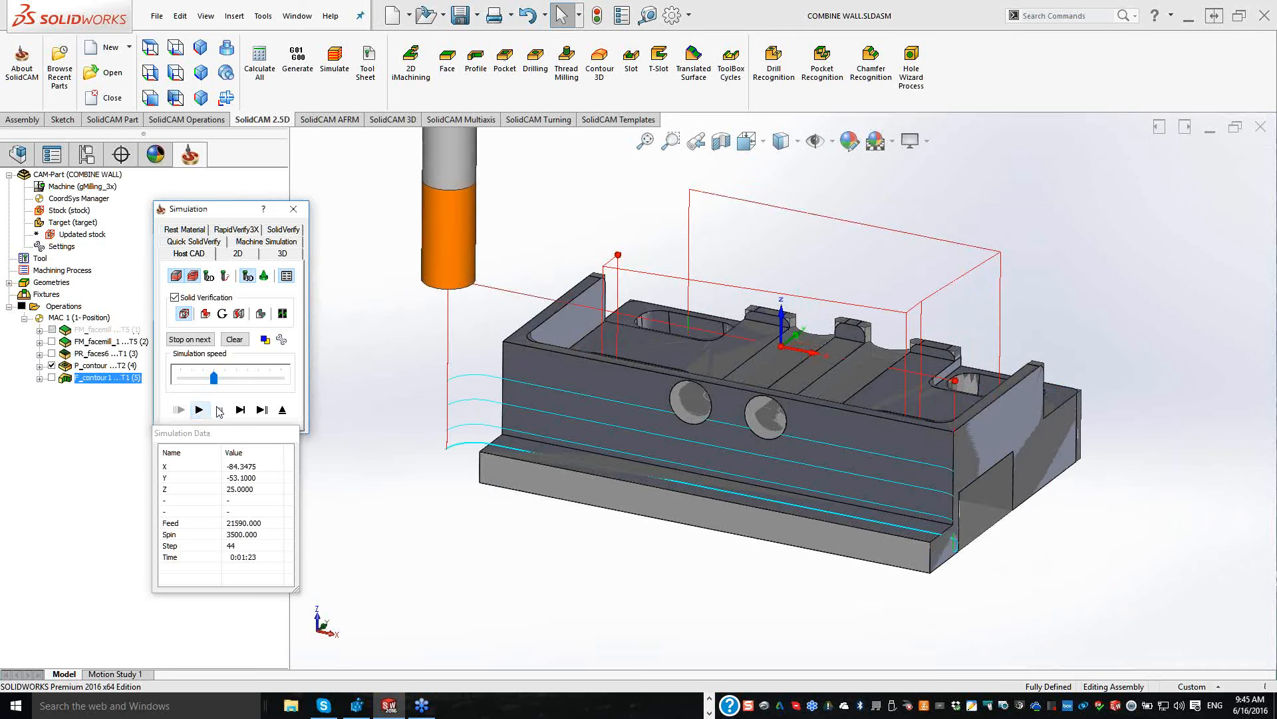
click(281, 411)
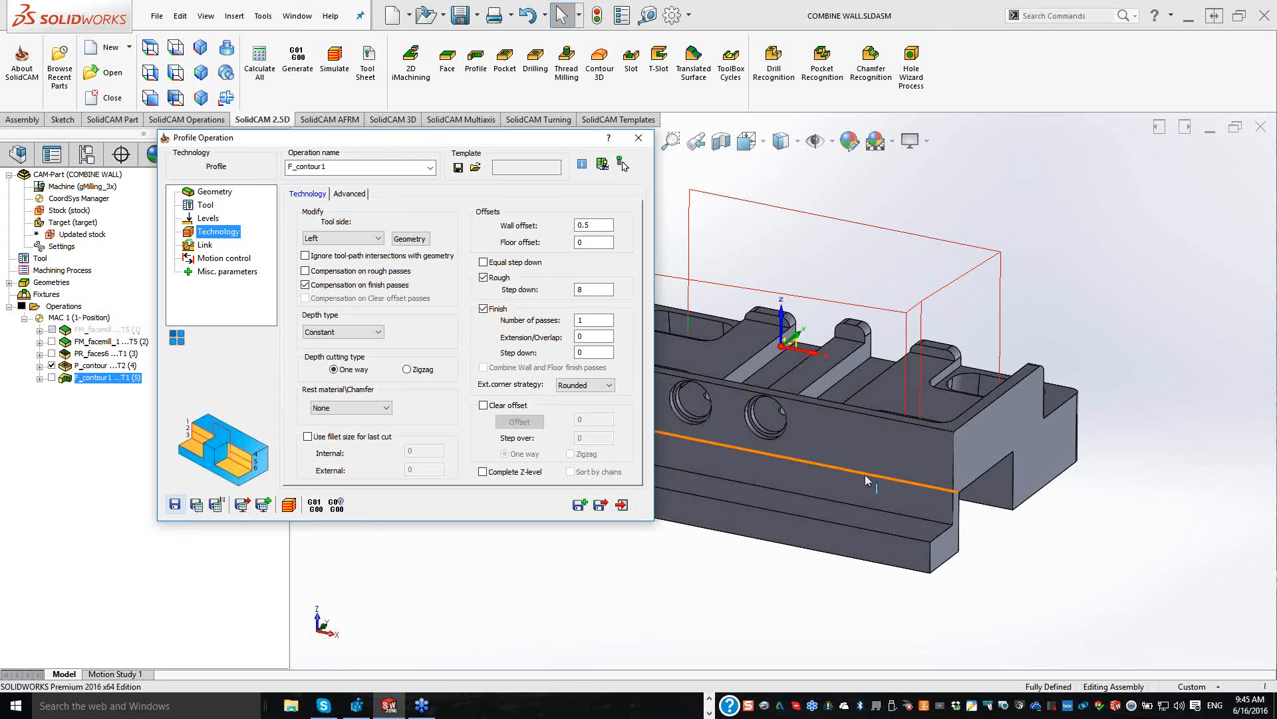
Step: Enable clear offset in the profile operation with an offset of 8 and a step over of 8
click(484, 406)
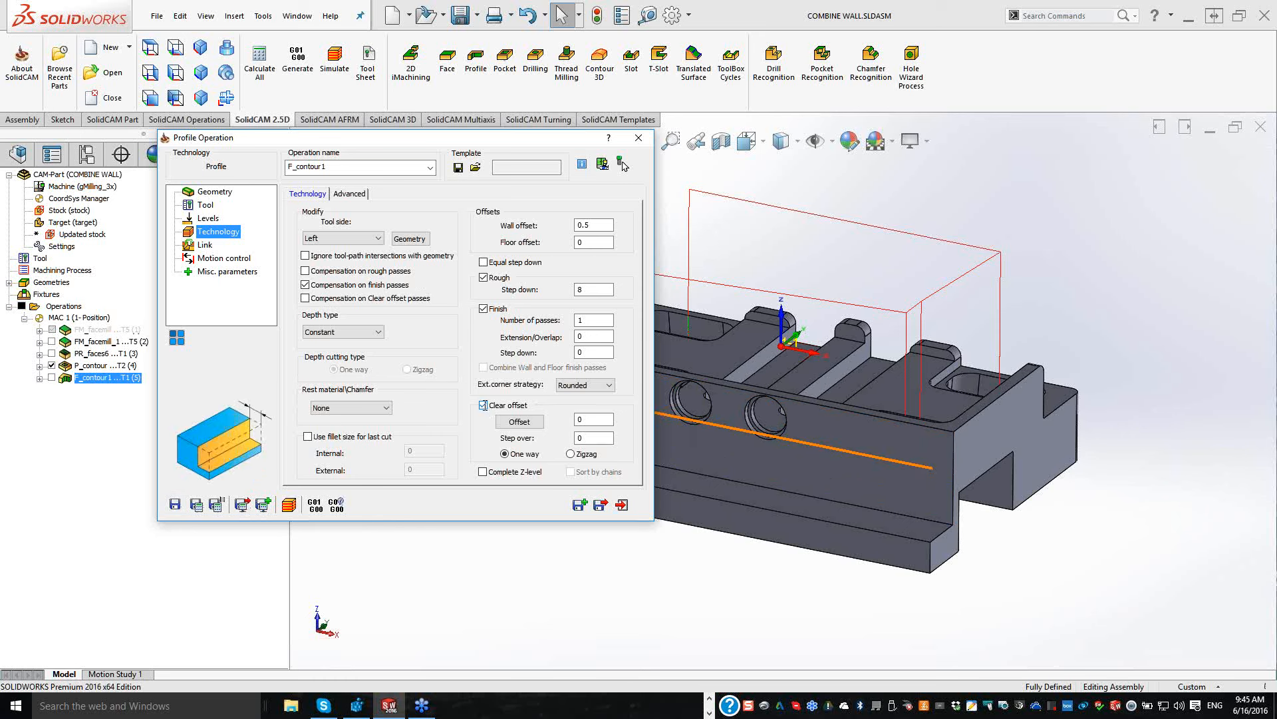
key(Tab)
text(8)
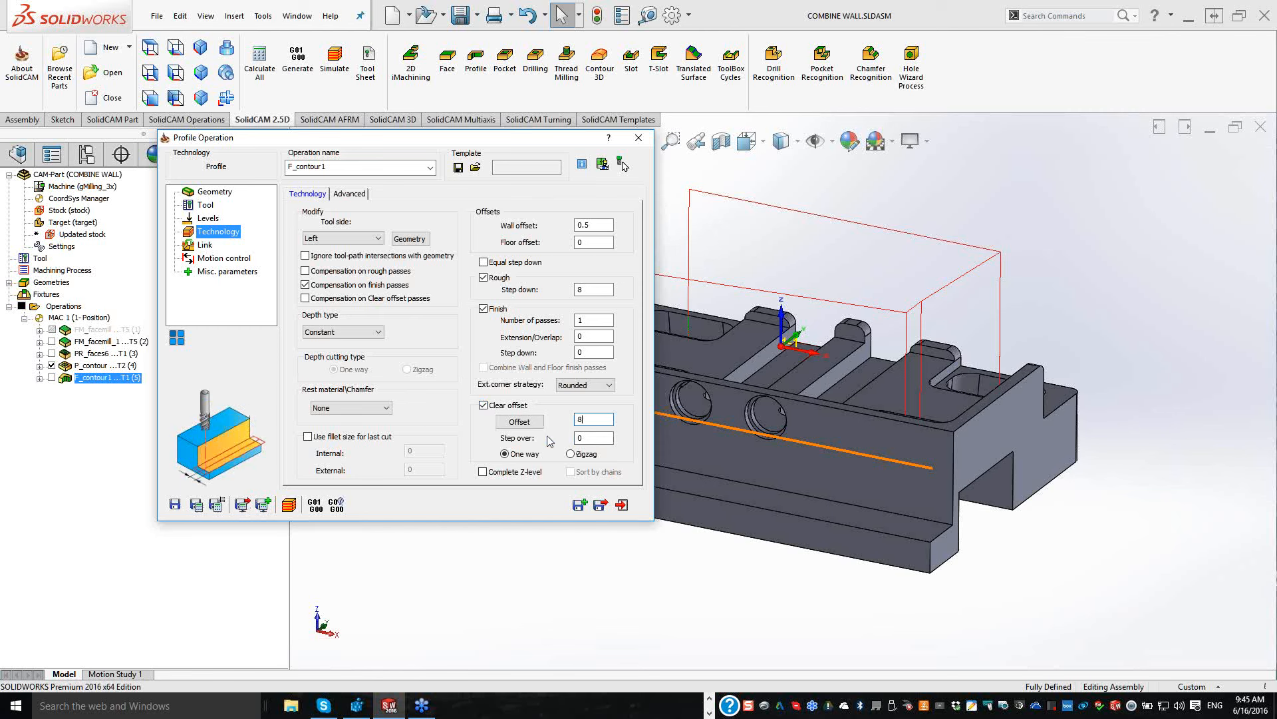
key(Tab)
text(8)
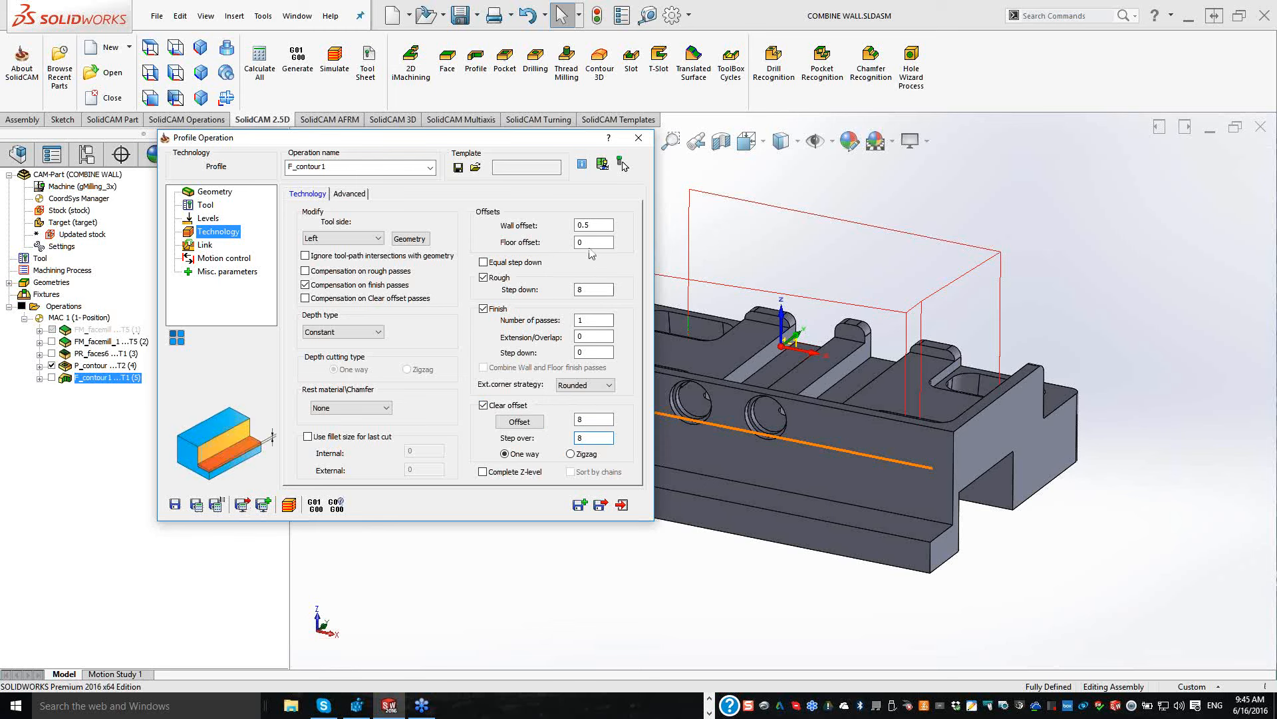
Step: Set the profile operation's floor offset to 0.5, and save and calculate the operation
click(589, 248)
text(.5)
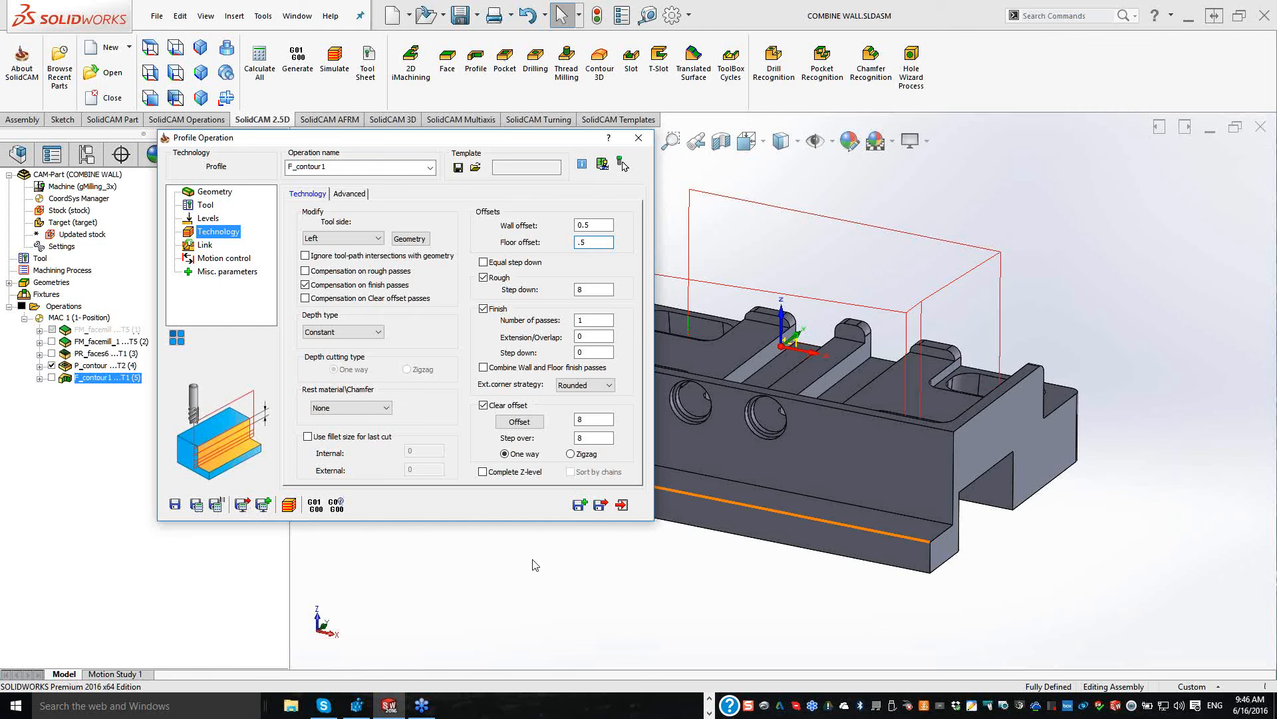
click(196, 506)
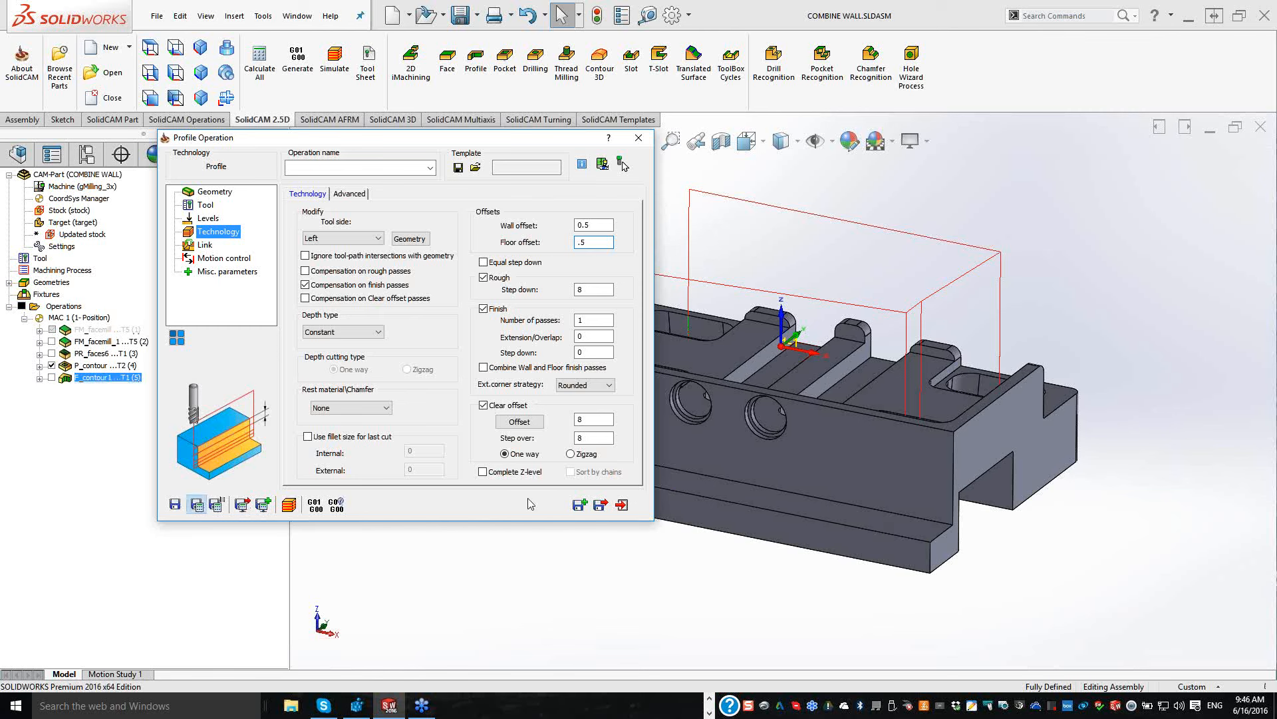
Step: Simulate the profile operation in single steps through the clear-offset passes, inner passes and wall finish, and exit the simulation
click(289, 507)
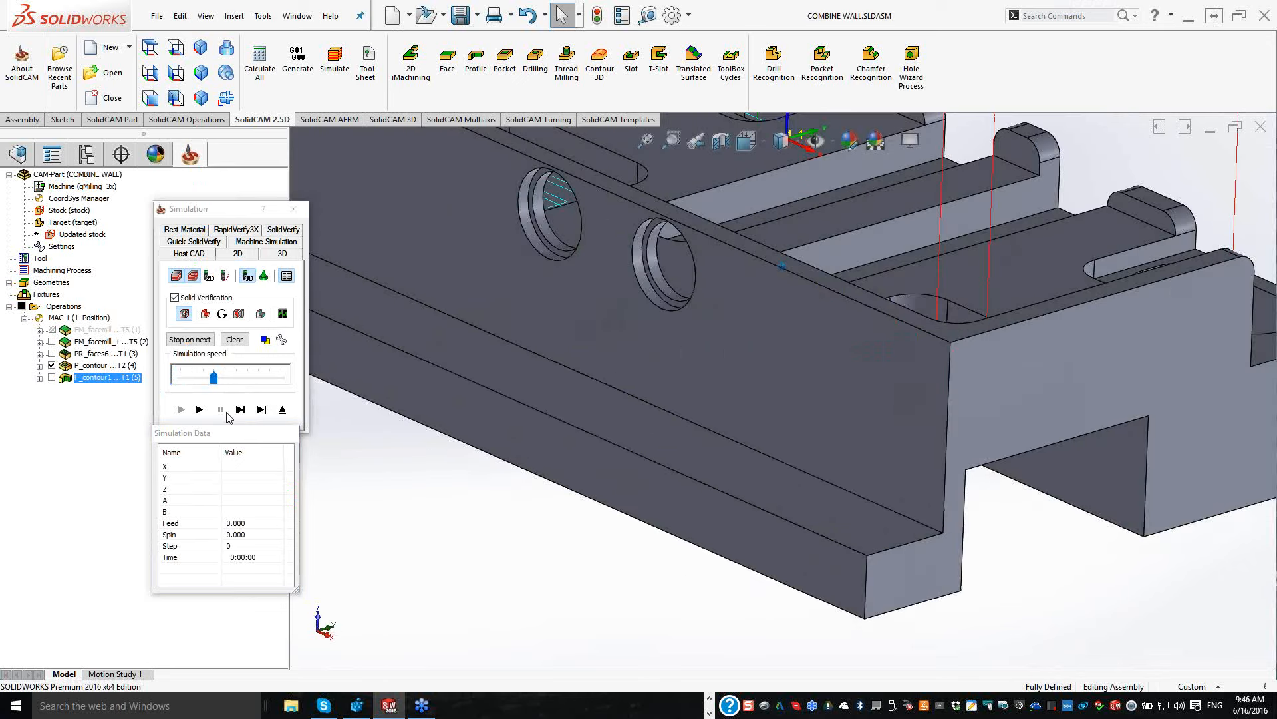
click(239, 408)
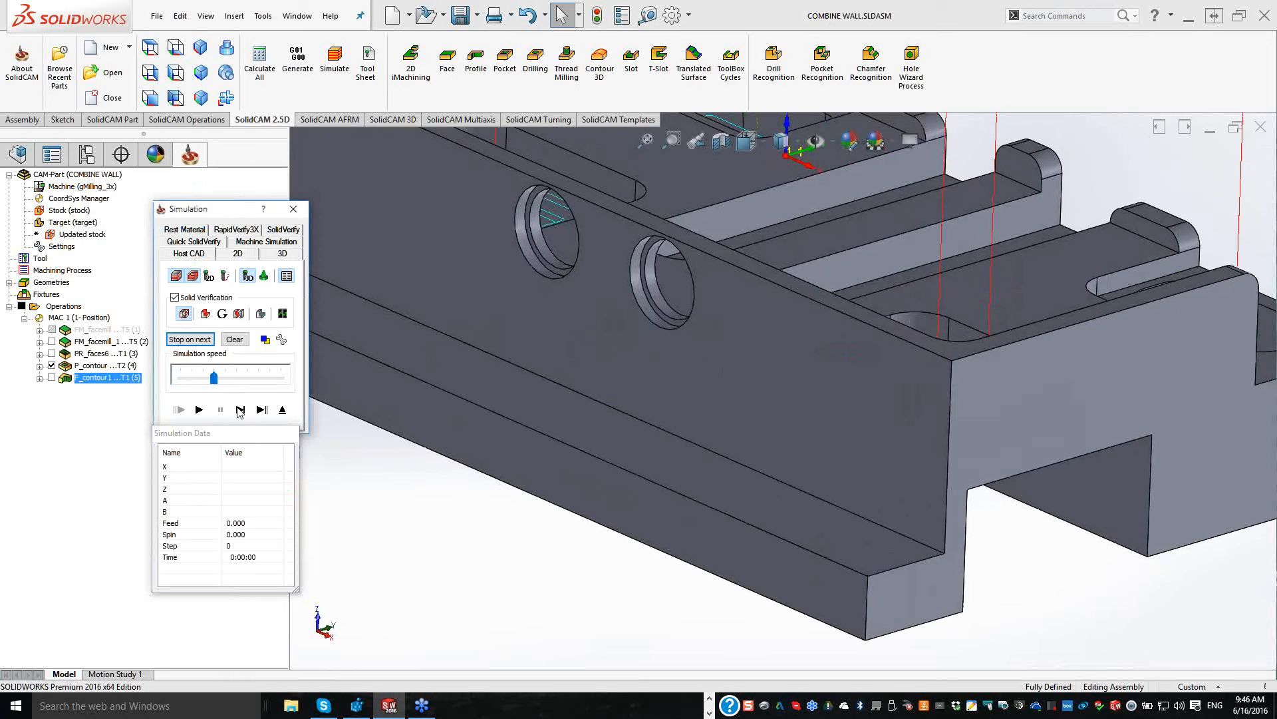
click(239, 410)
click(240, 410)
click(240, 409)
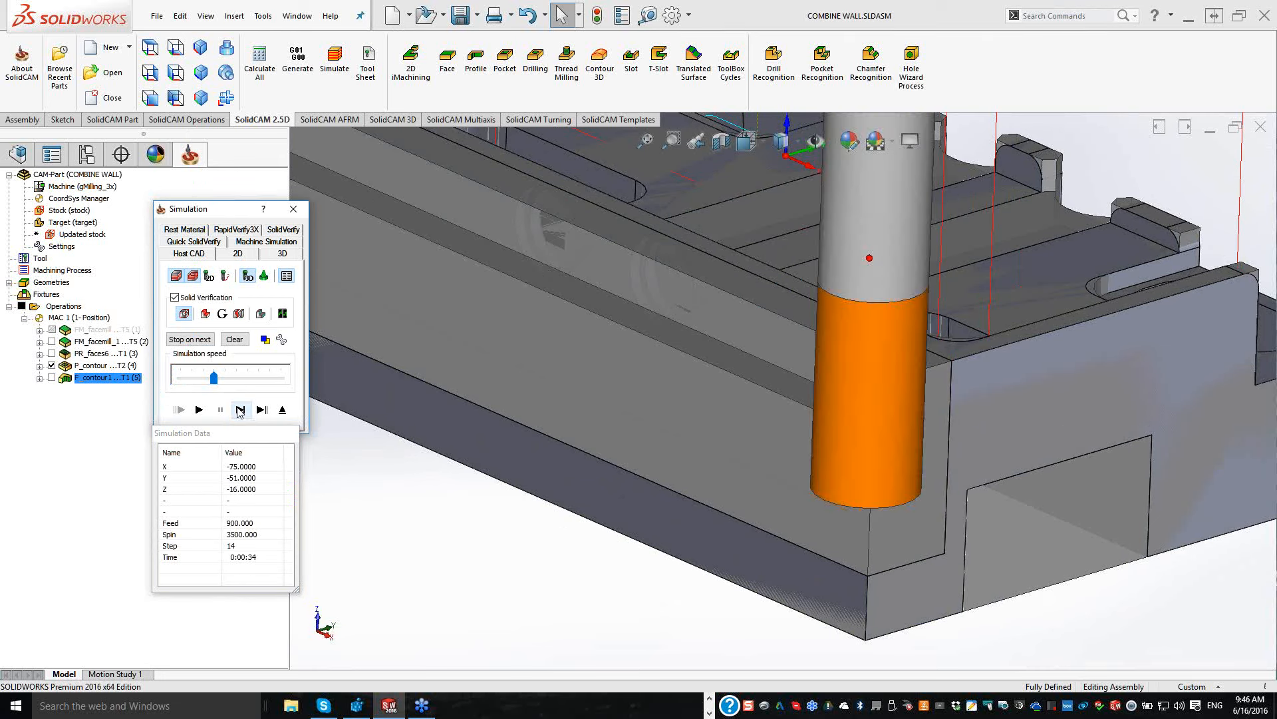
click(240, 410)
click(240, 410)
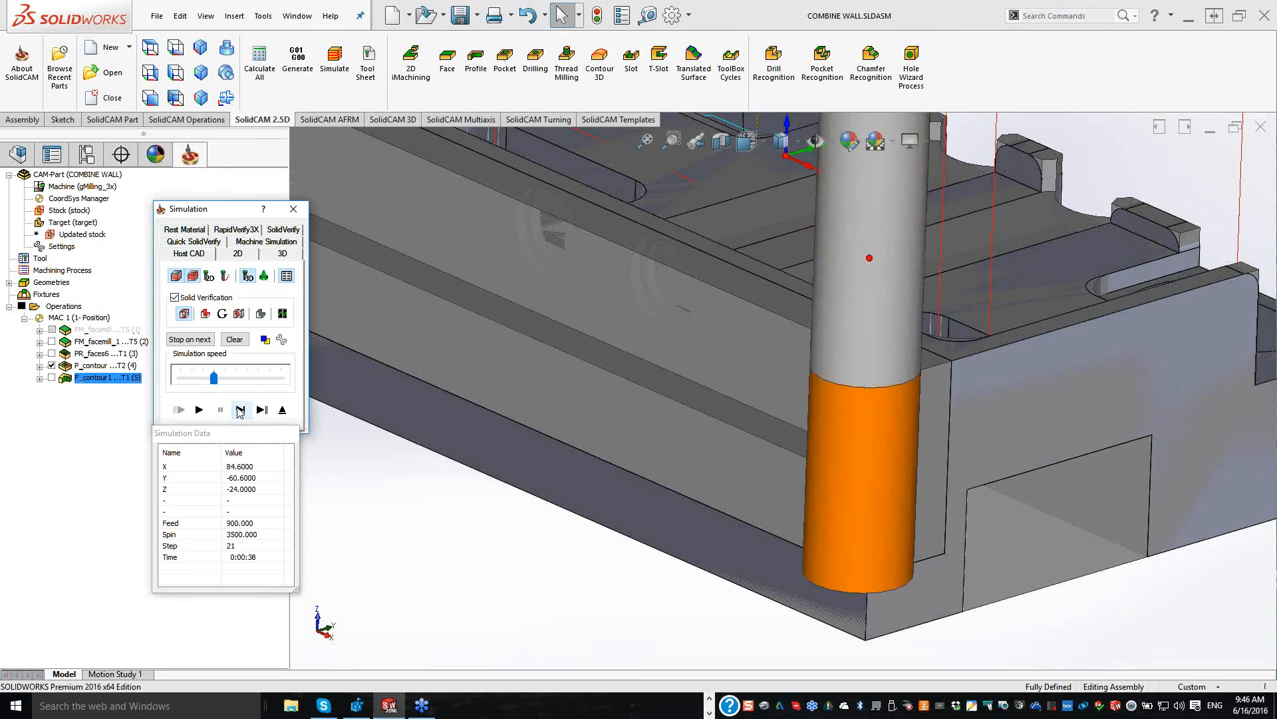
click(240, 410)
click(240, 409)
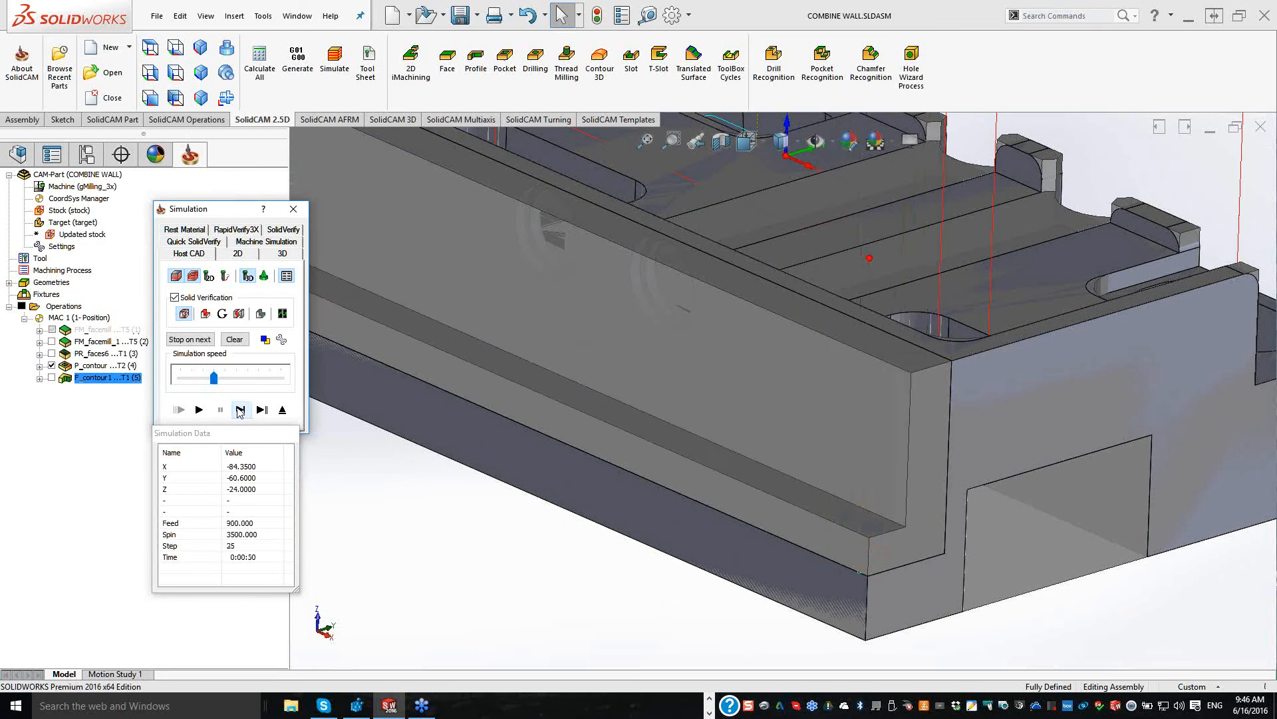
click(240, 410)
click(240, 410)
click(240, 410)
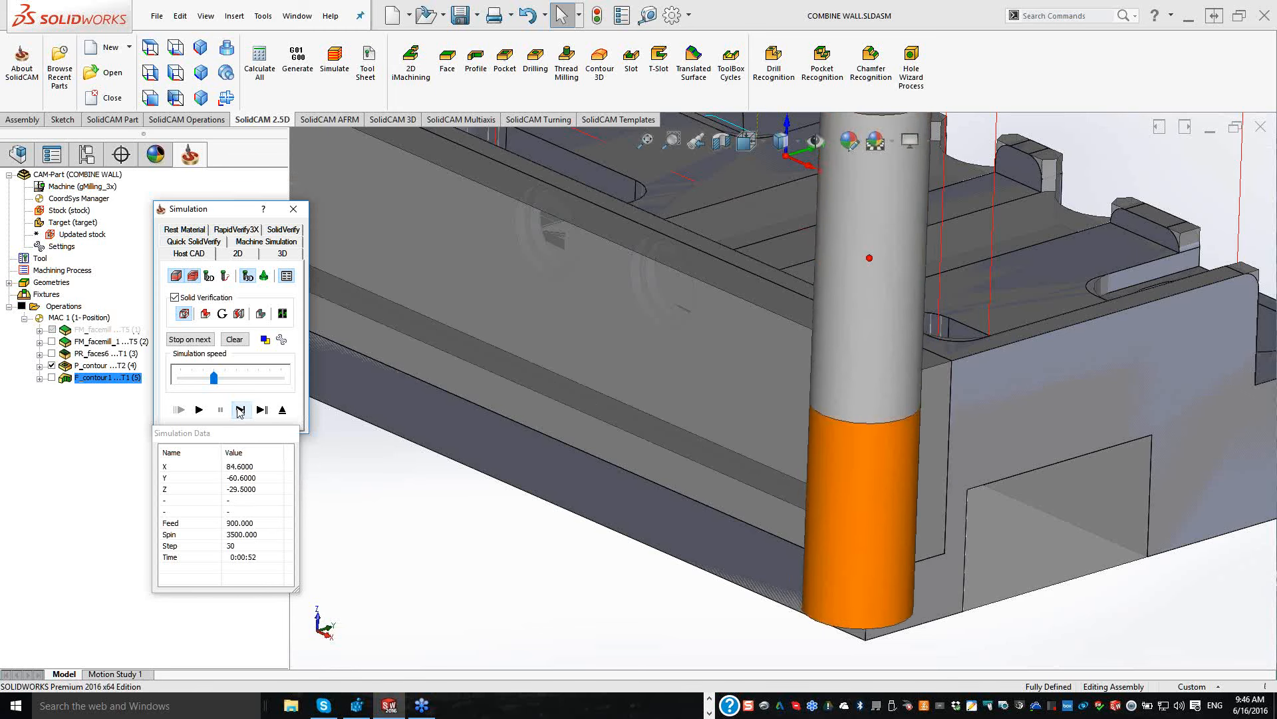
click(240, 409)
click(241, 410)
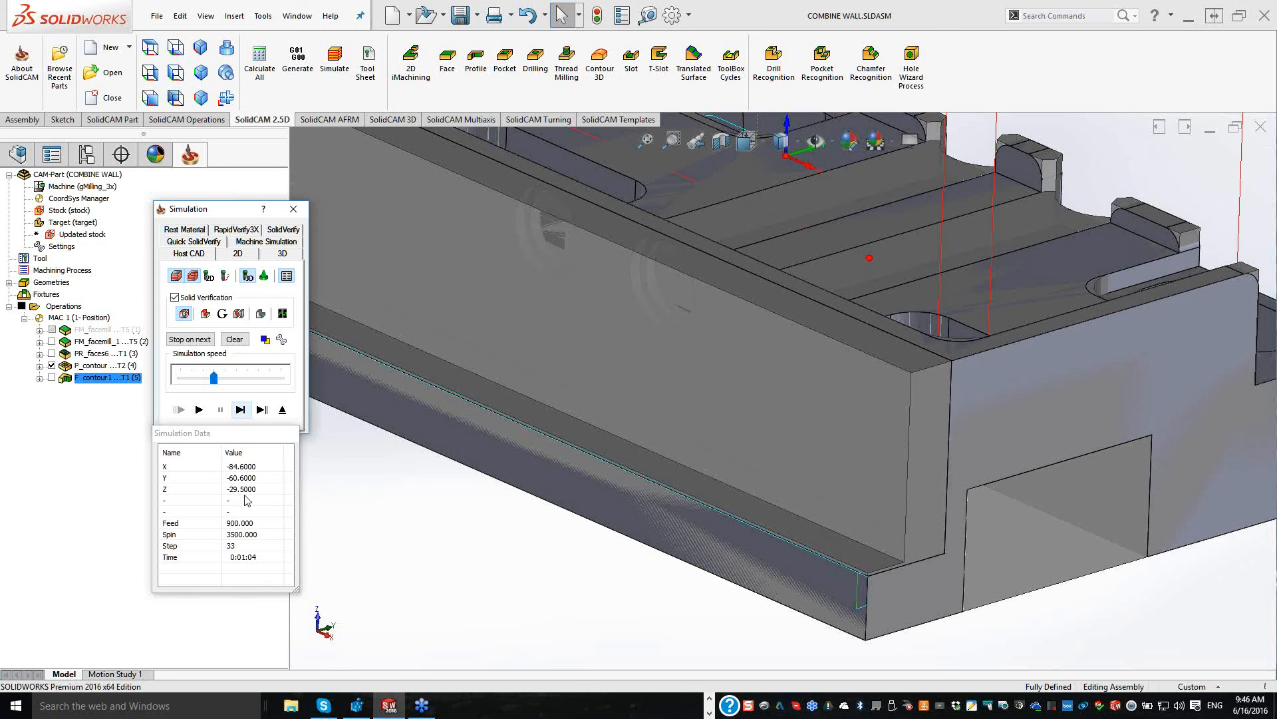
click(240, 410)
click(240, 410)
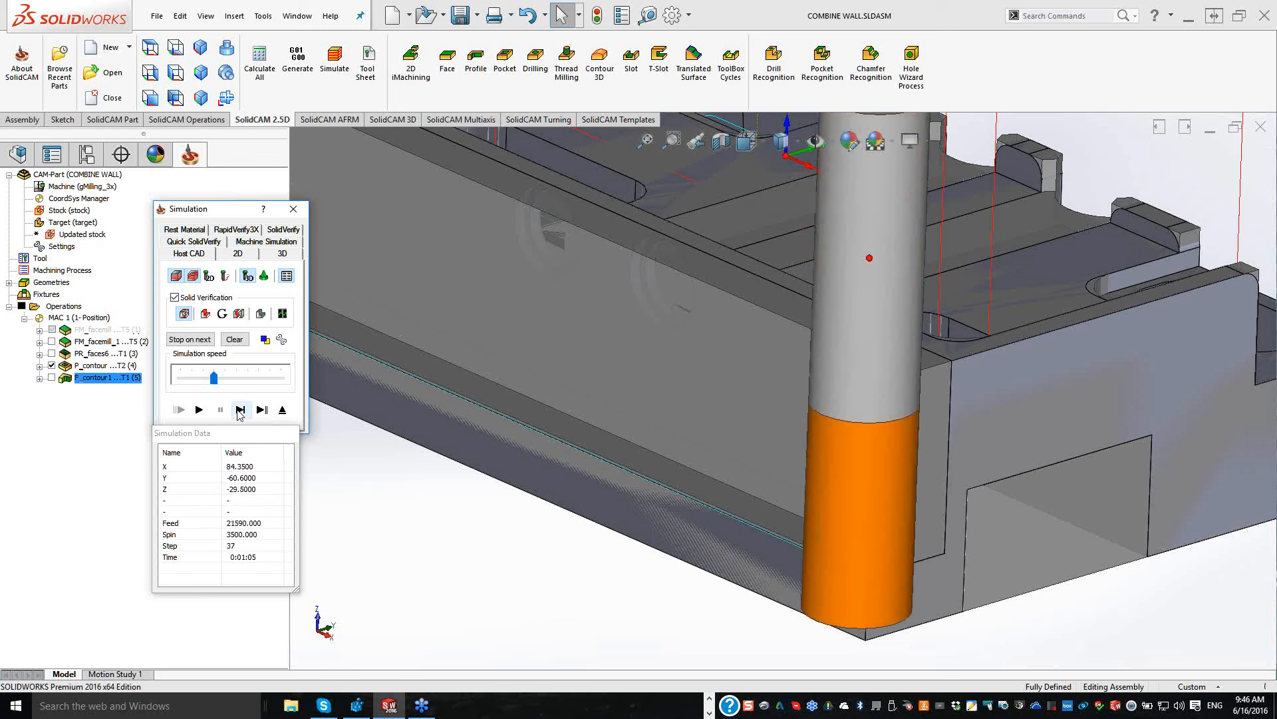
click(241, 410)
click(240, 410)
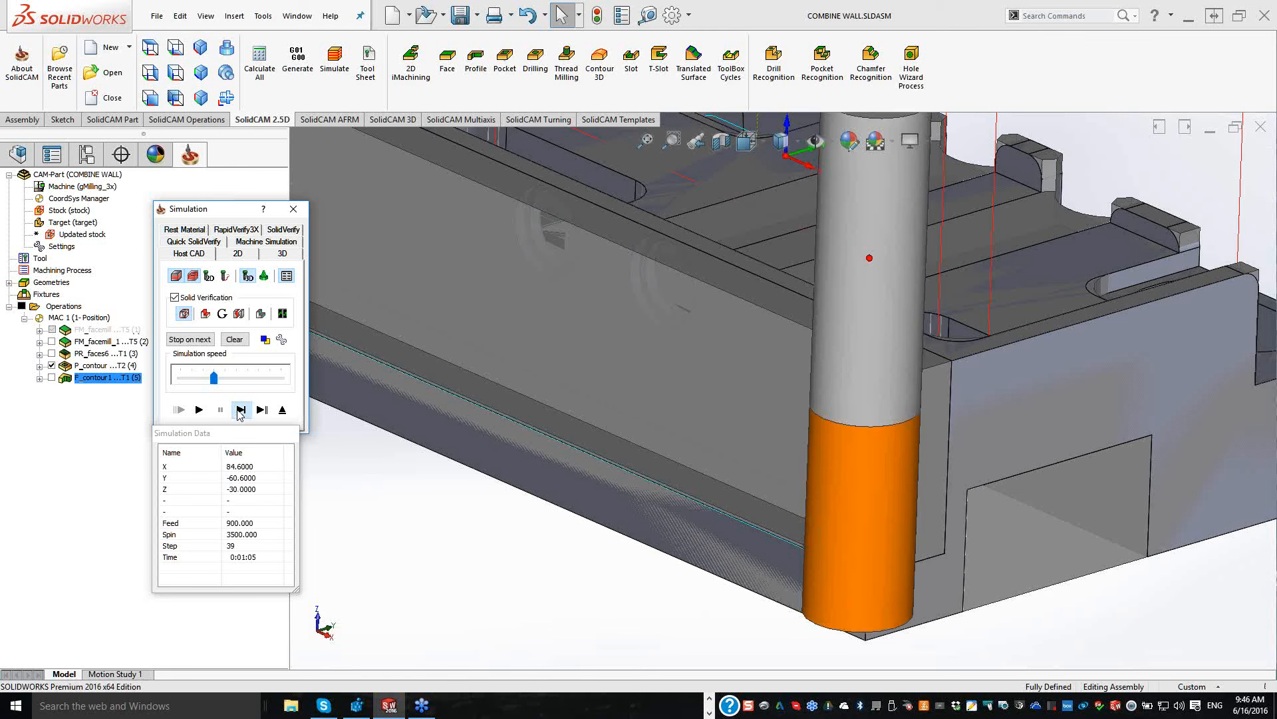
click(240, 409)
click(240, 410)
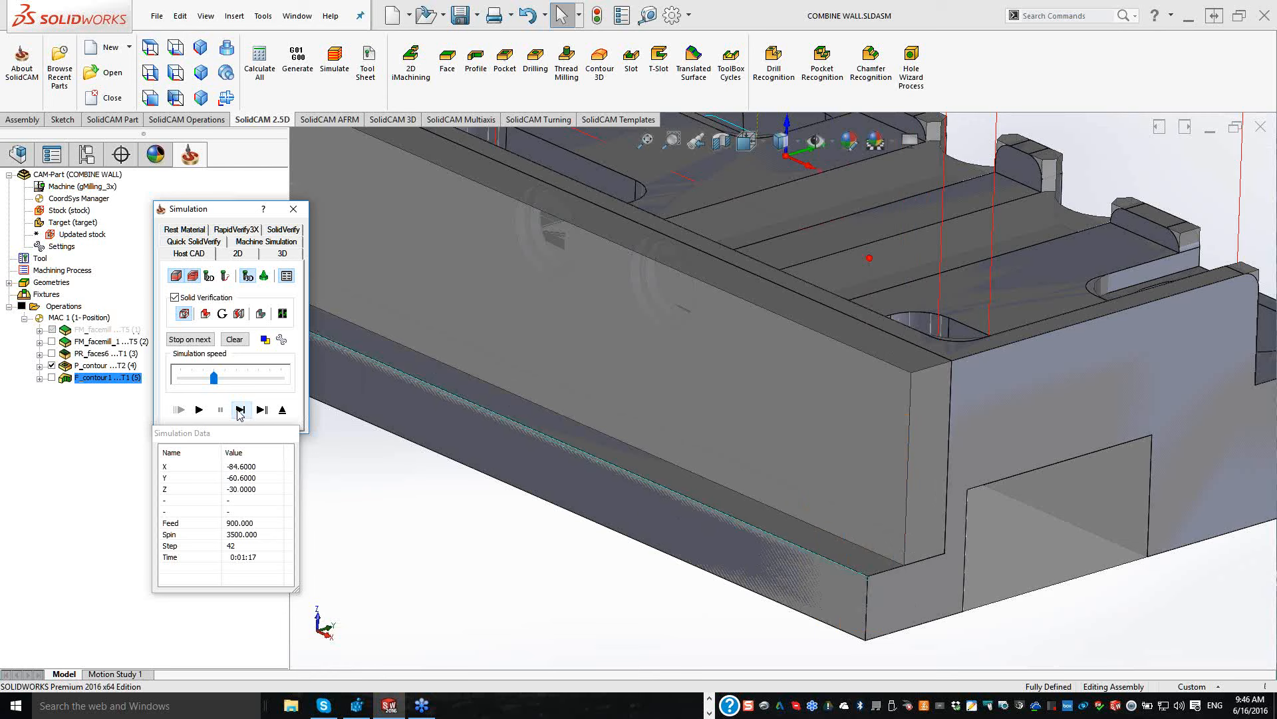
click(240, 410)
click(241, 410)
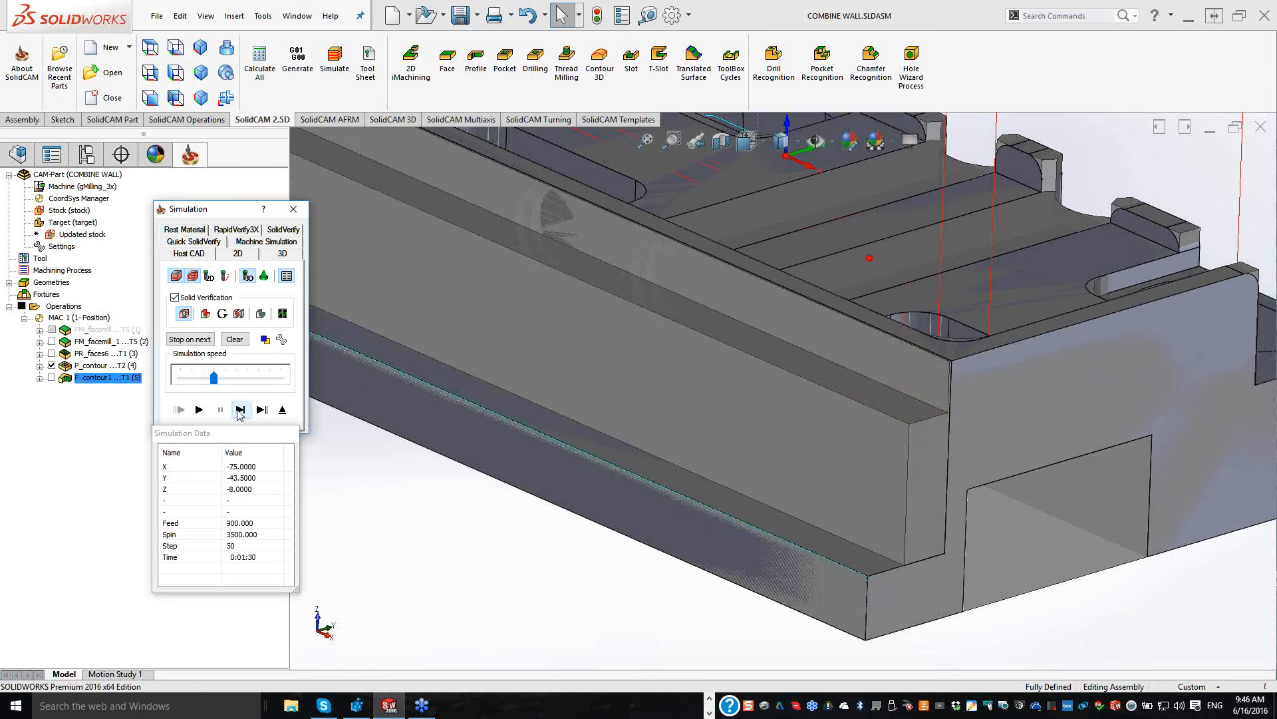
click(240, 410)
click(241, 410)
click(240, 409)
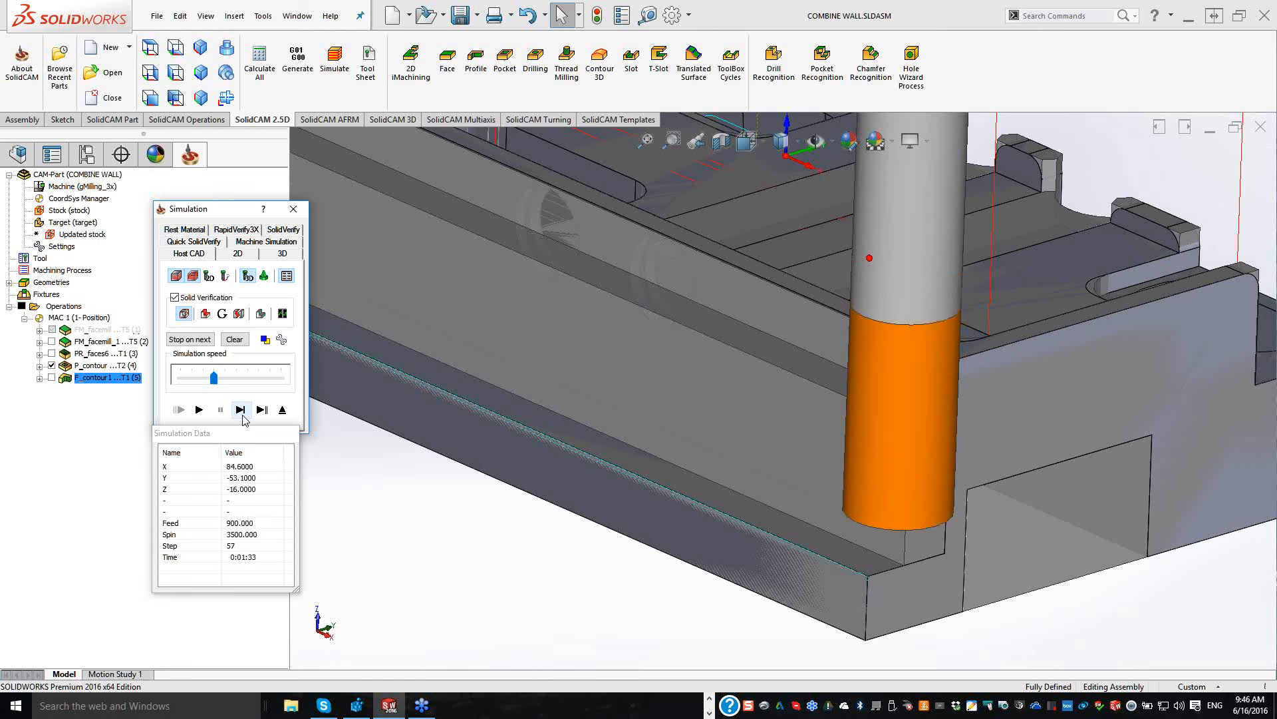
click(241, 410)
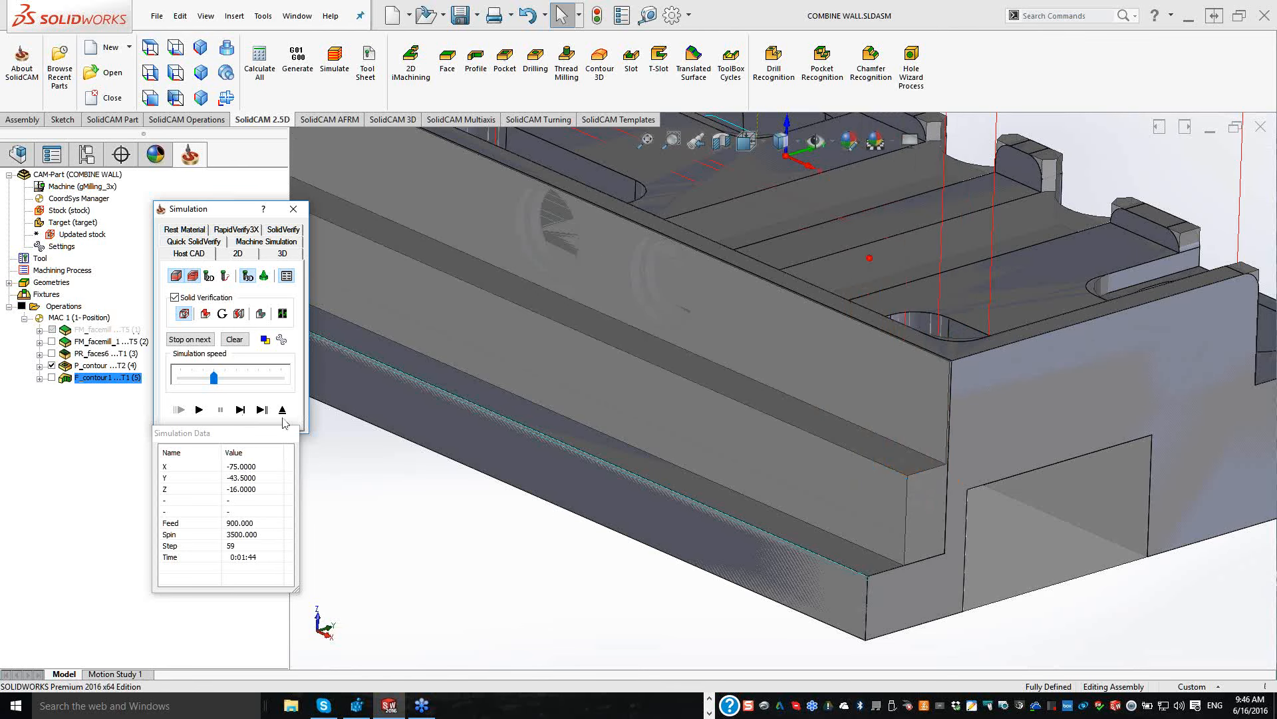
click(242, 411)
click(242, 412)
click(242, 412)
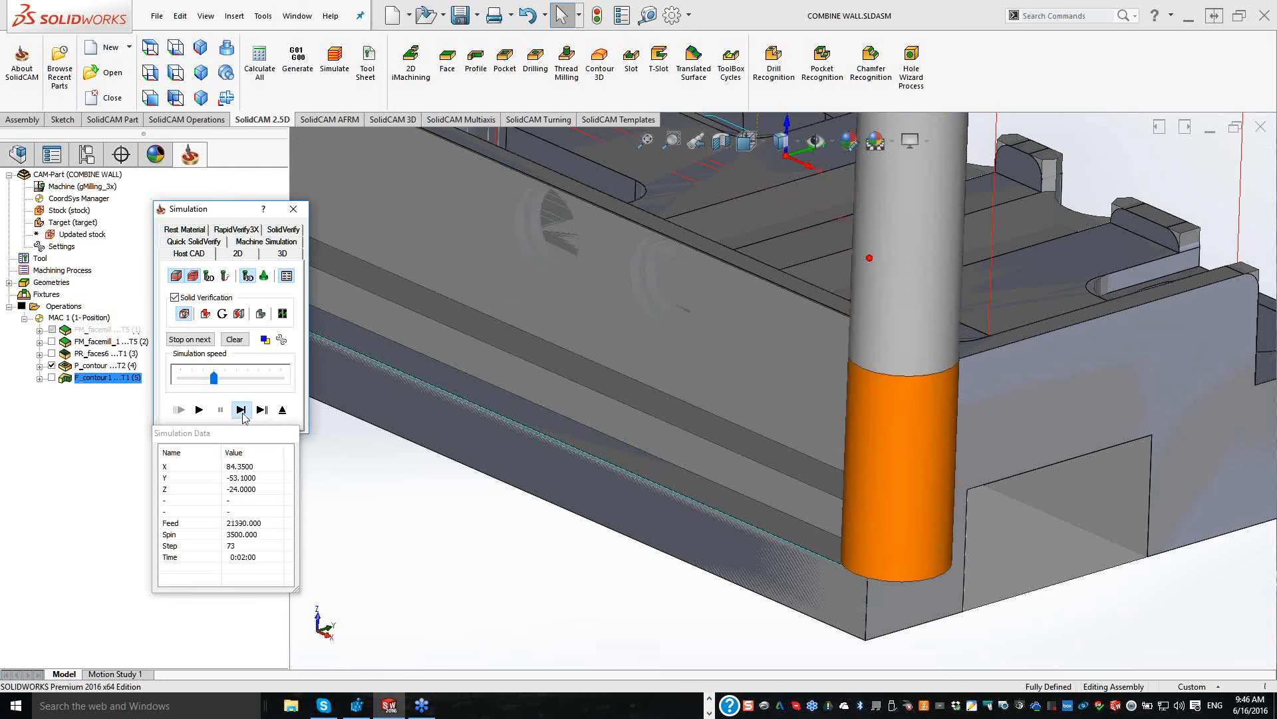
click(242, 411)
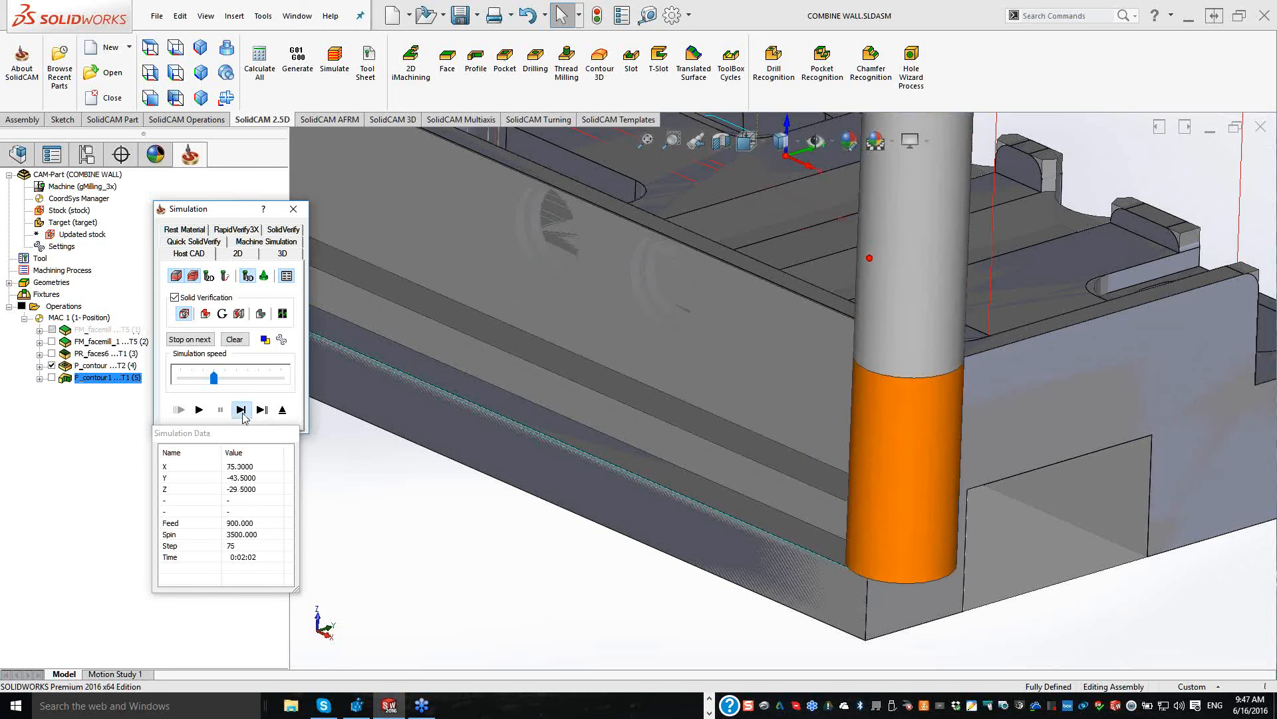
click(243, 411)
click(242, 411)
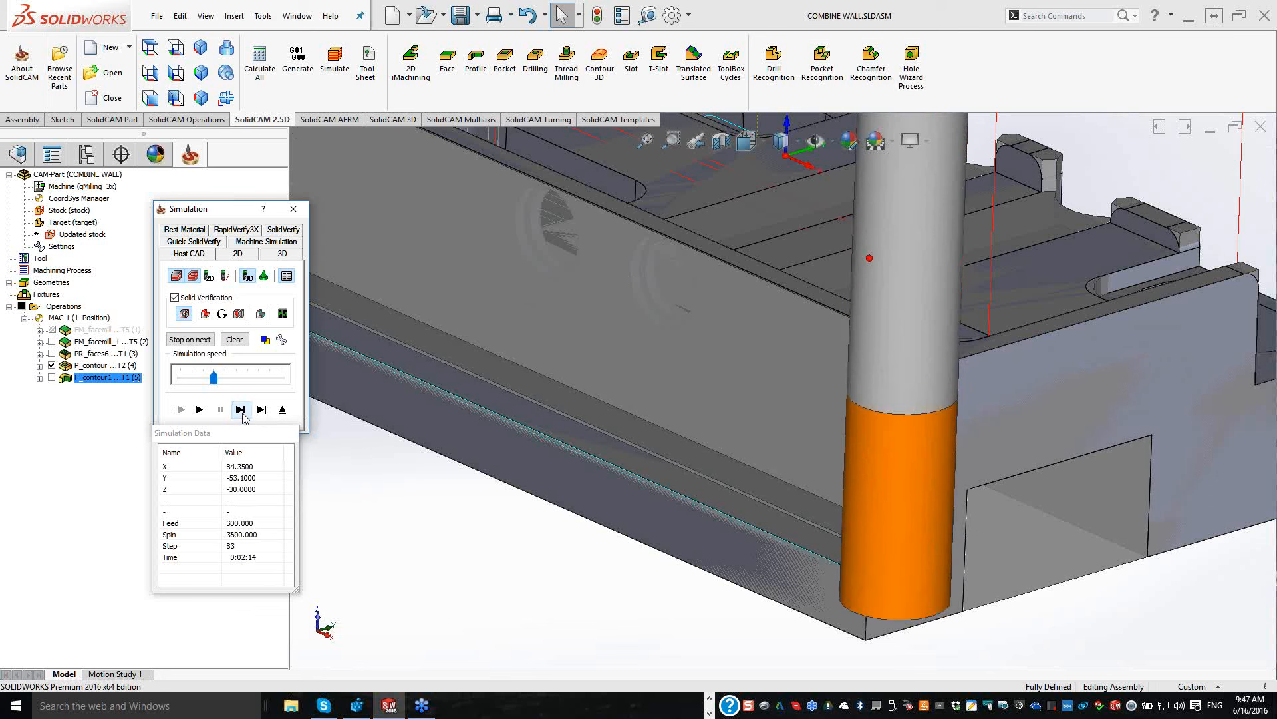
click(241, 411)
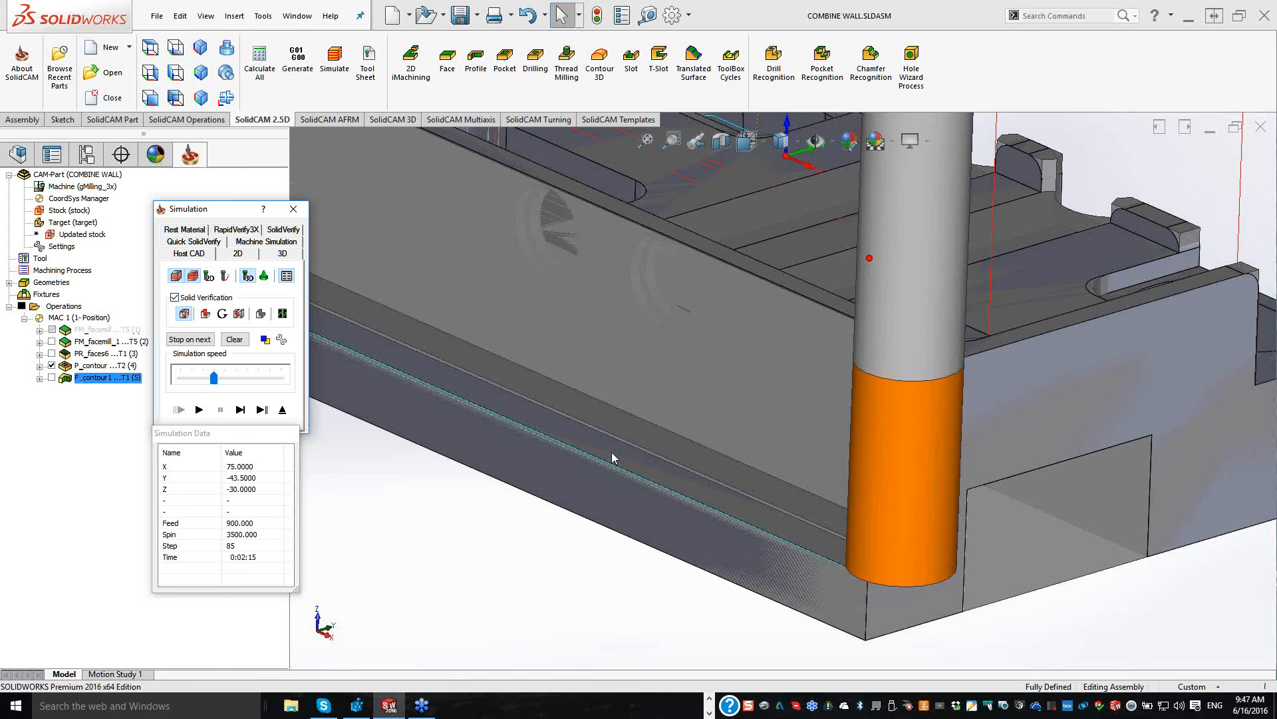
click(244, 415)
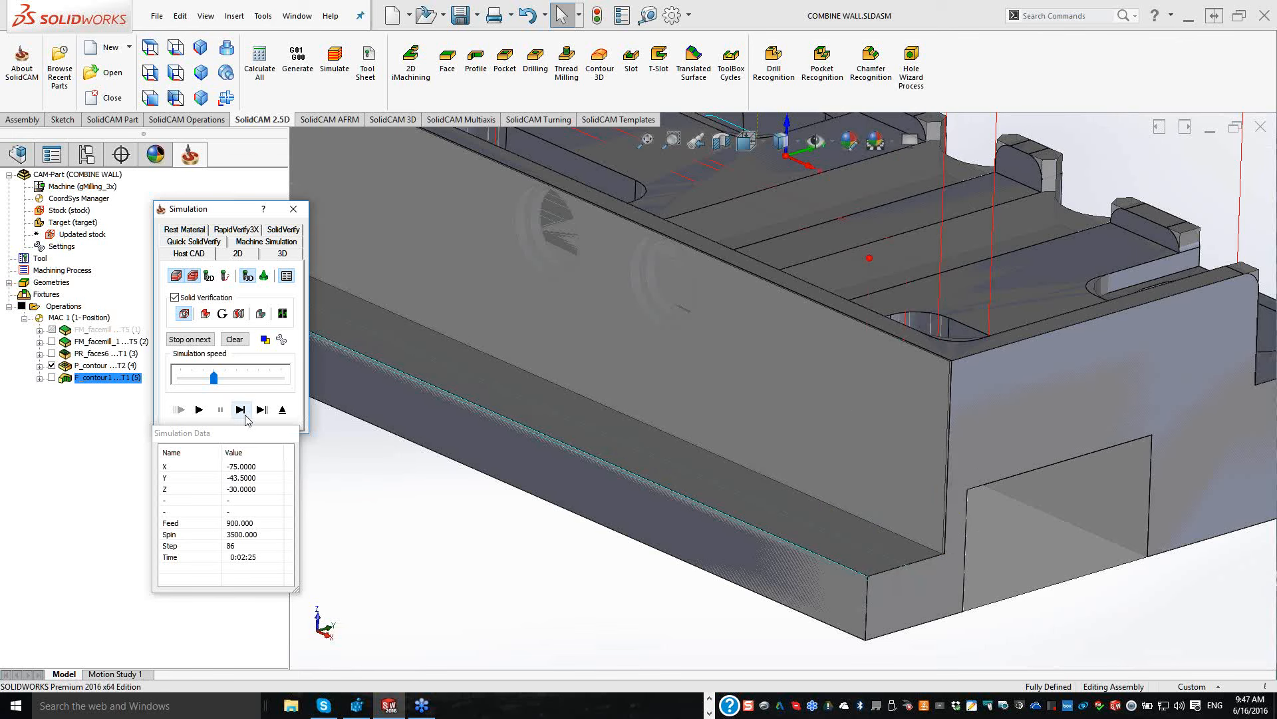
click(245, 416)
click(245, 416)
click(245, 415)
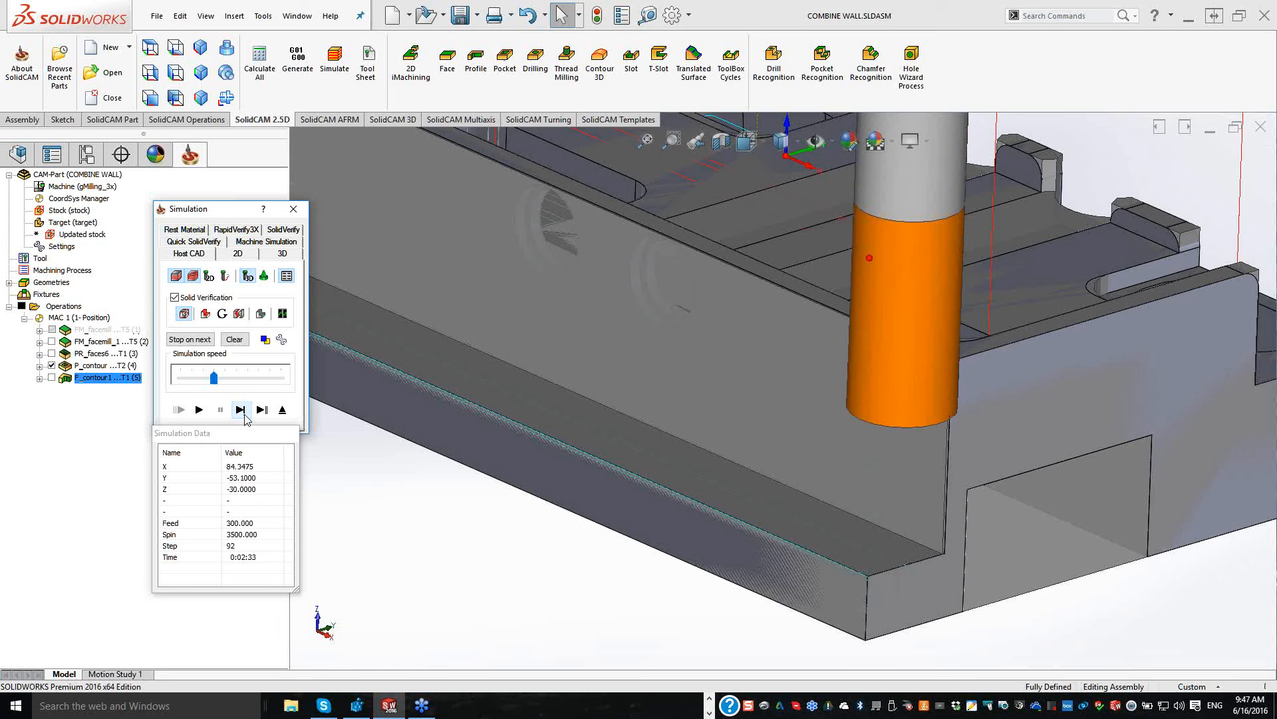
click(245, 416)
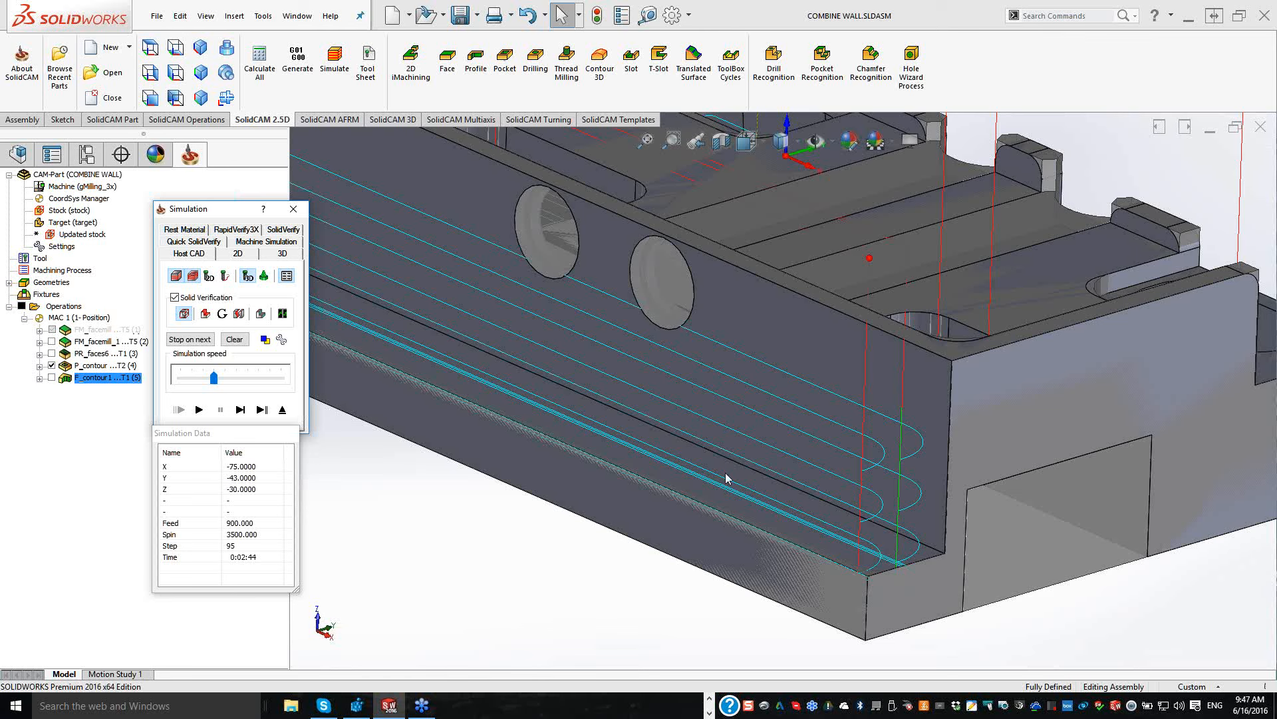
click(283, 411)
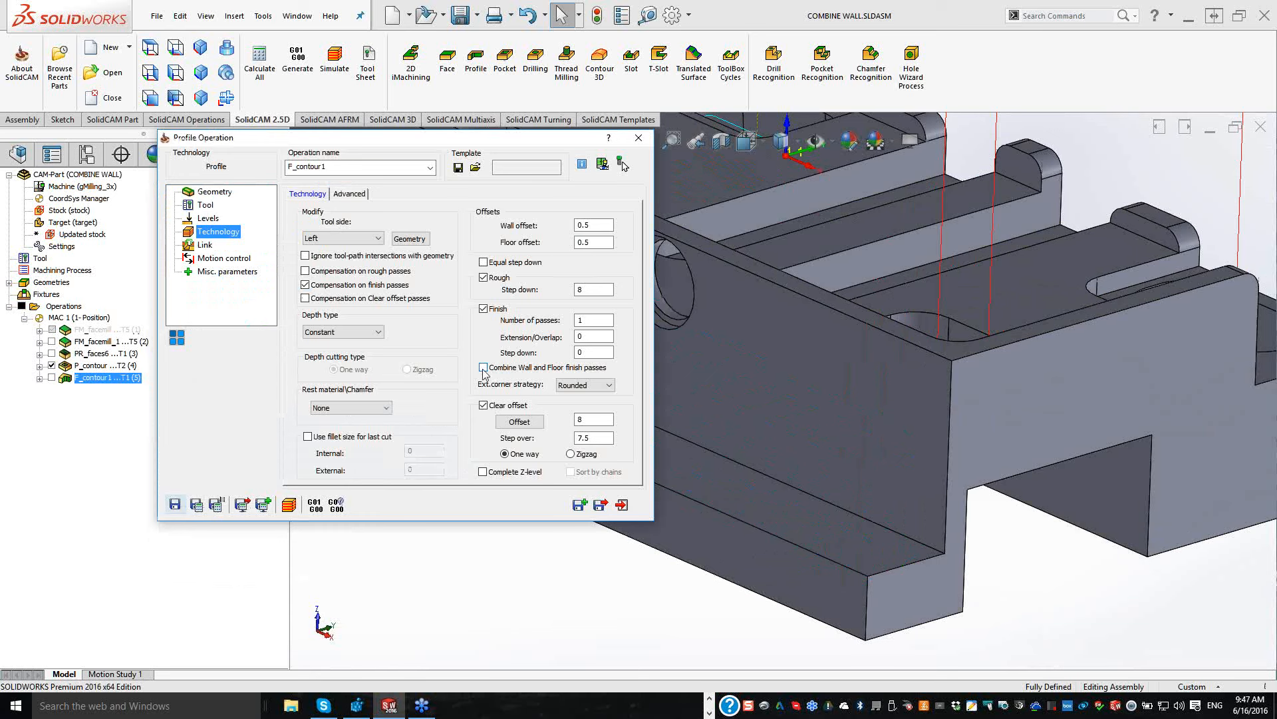
Step: Enable combined wall and floor finish passes in the profile operation, and simulate its outer clear-offset passes pass by pass
click(288, 506)
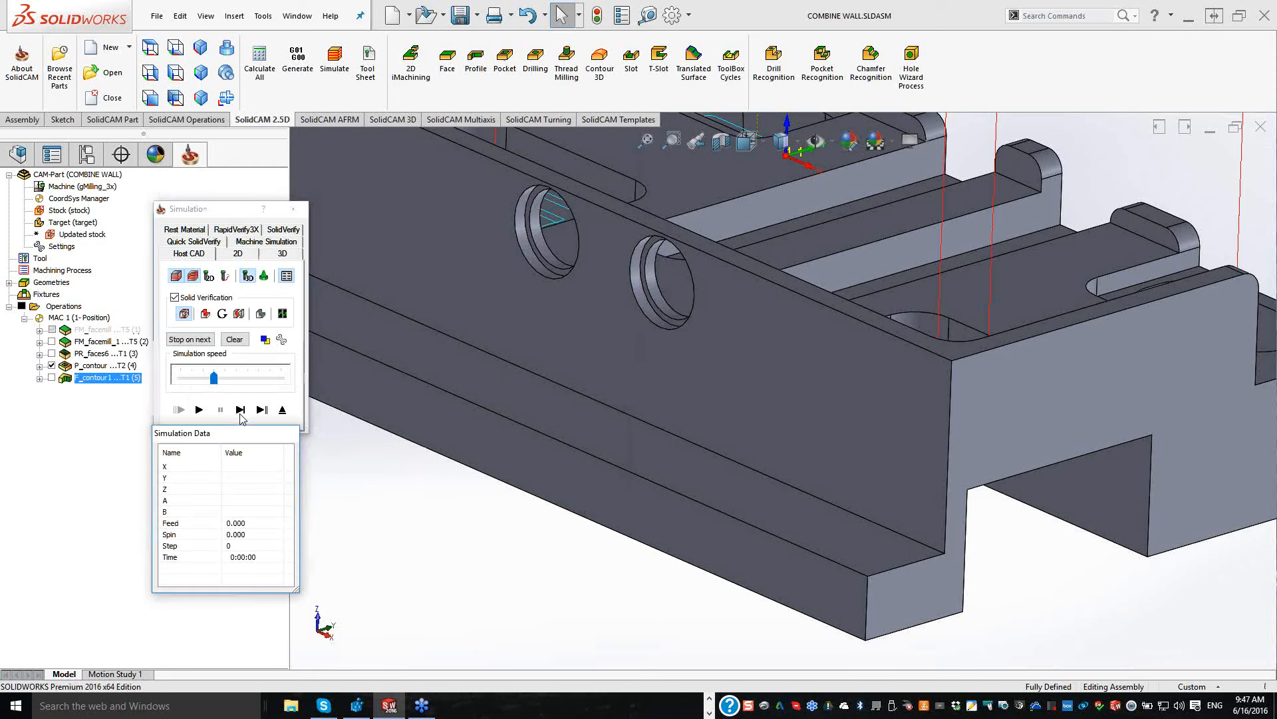
click(240, 412)
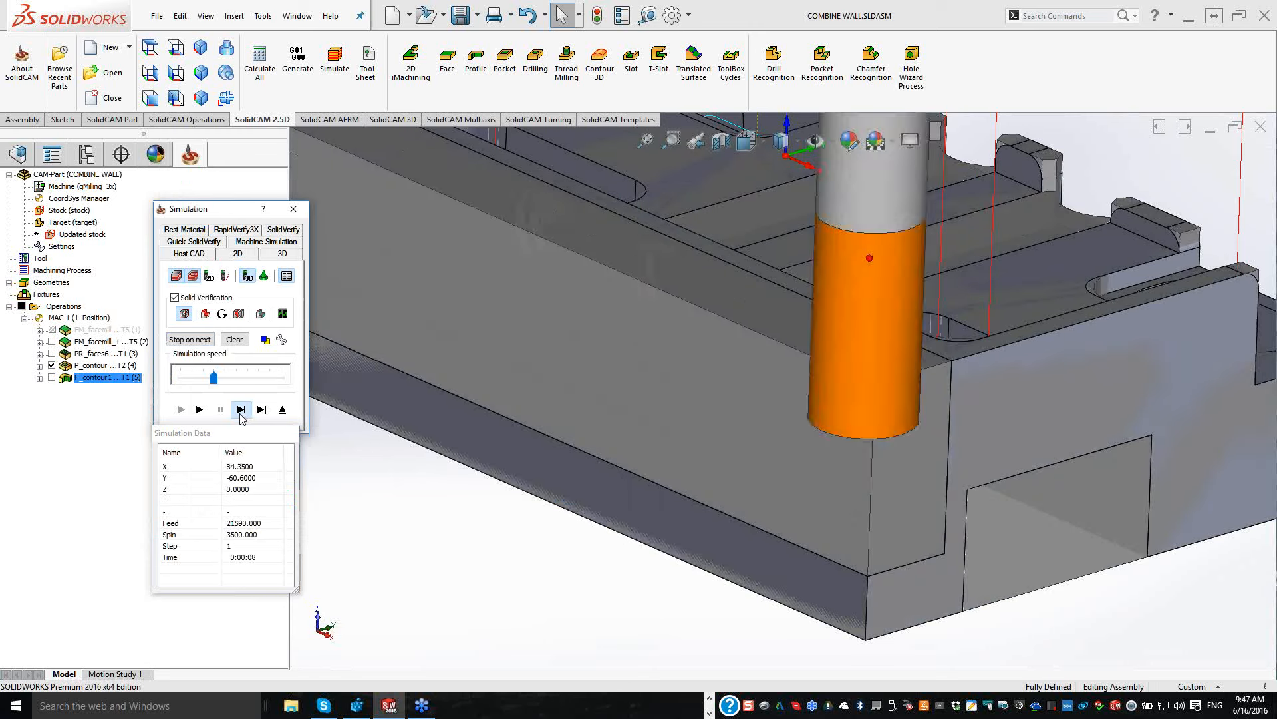
click(240, 414)
click(240, 412)
click(240, 412)
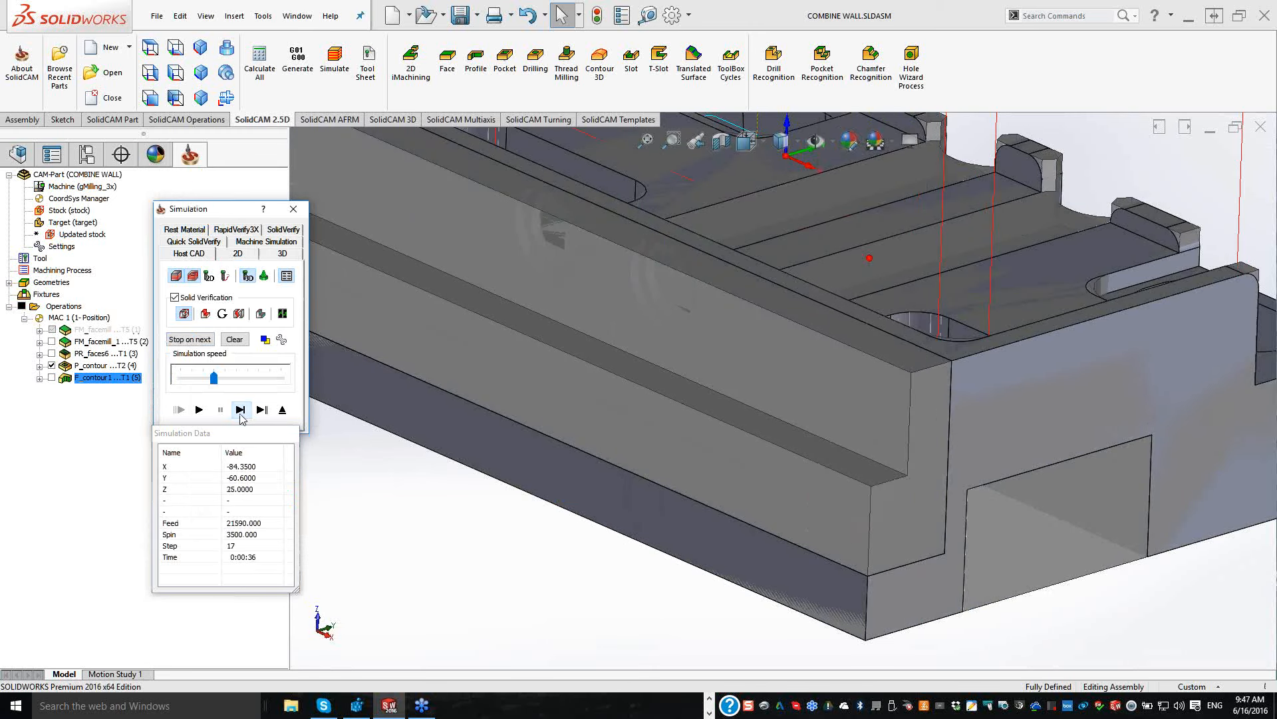
click(240, 413)
click(240, 413)
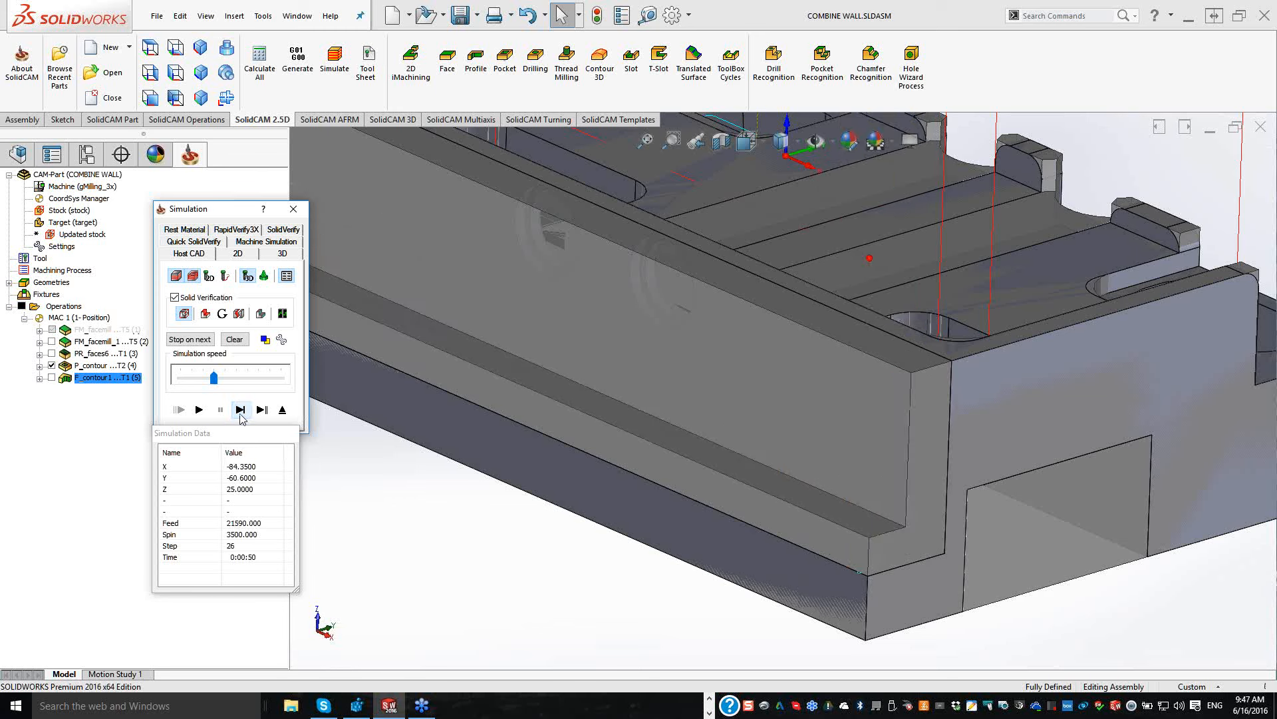
click(240, 413)
click(241, 412)
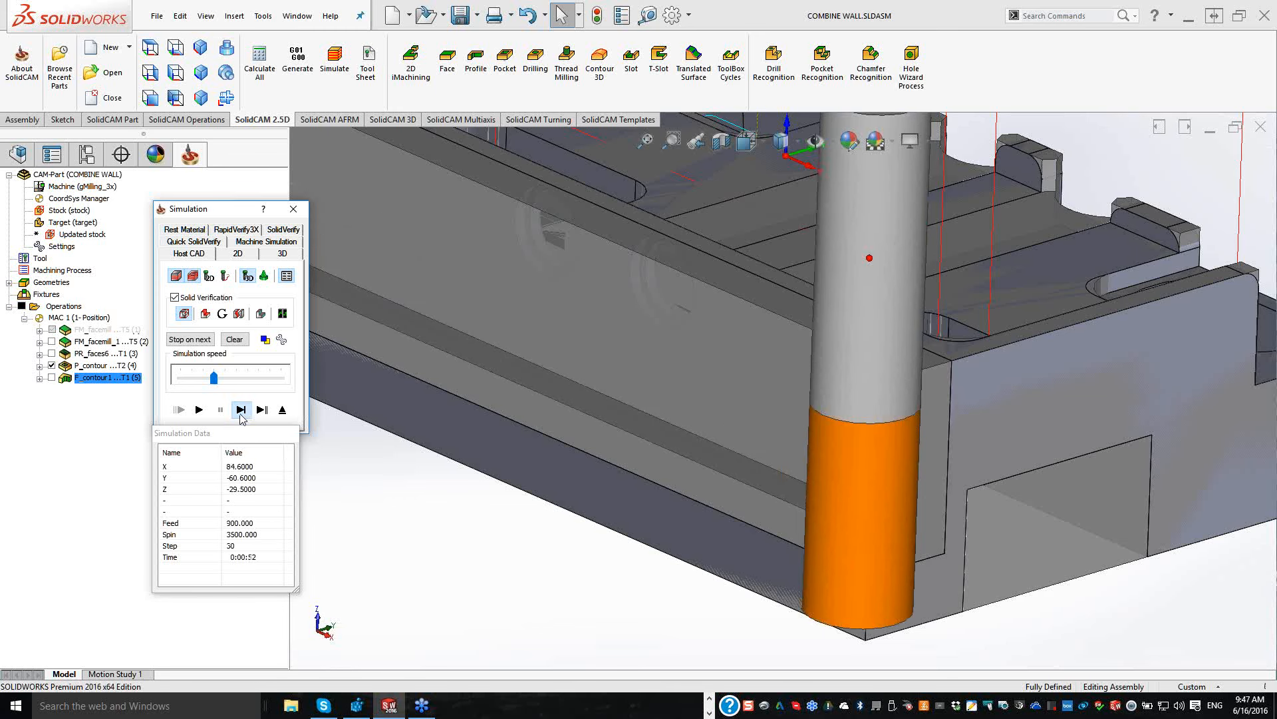
click(240, 412)
click(240, 413)
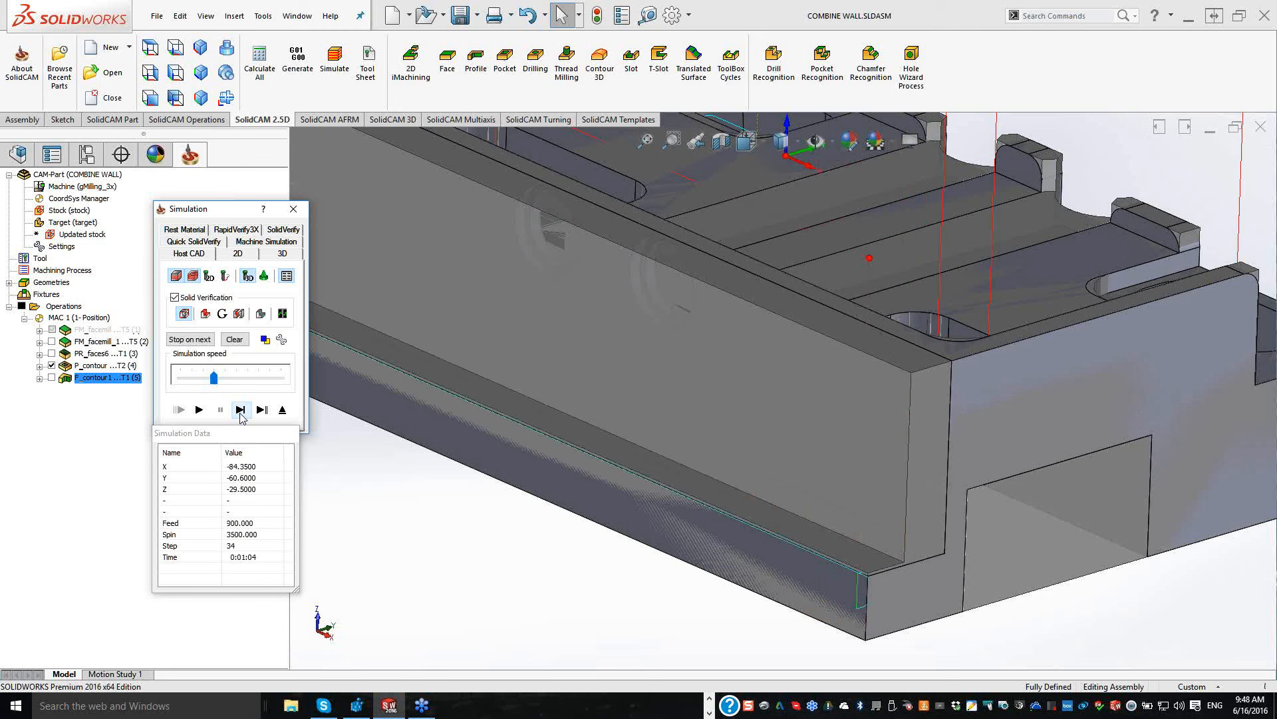
Step: Continue the simulation pass by pass through the inner roughing passes against the back wall, down to the ledge floor
click(240, 412)
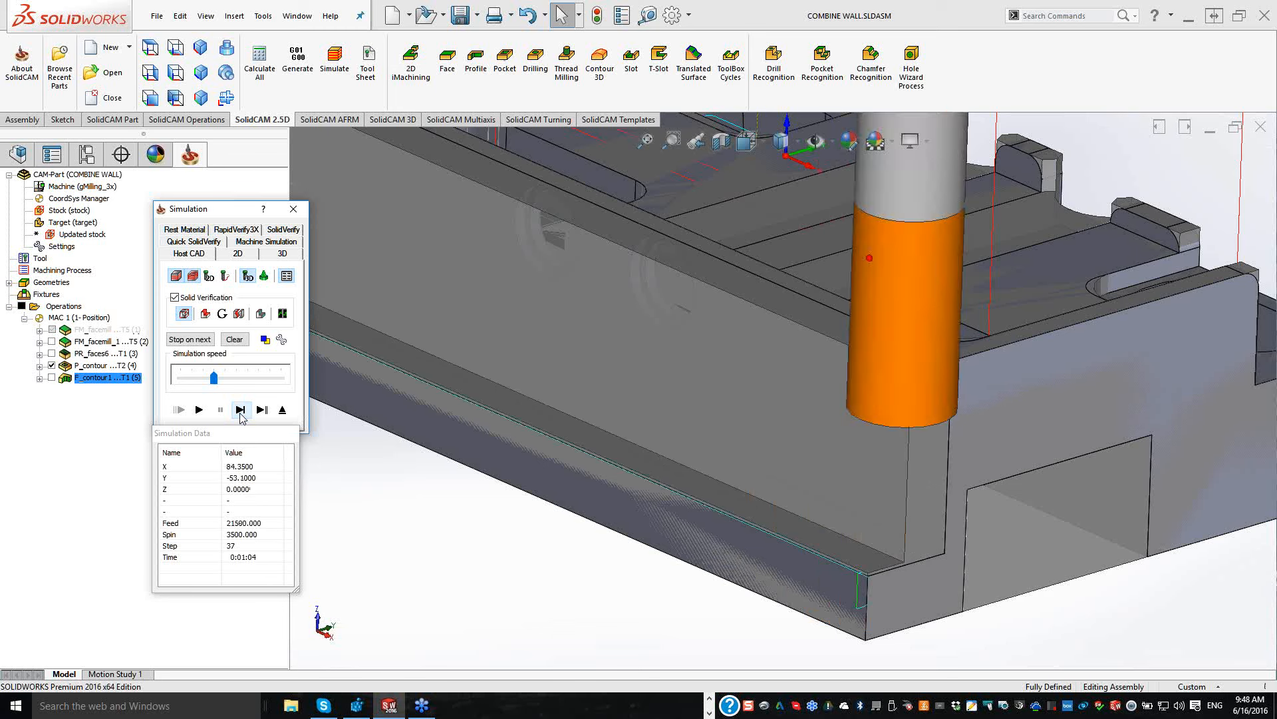
click(241, 410)
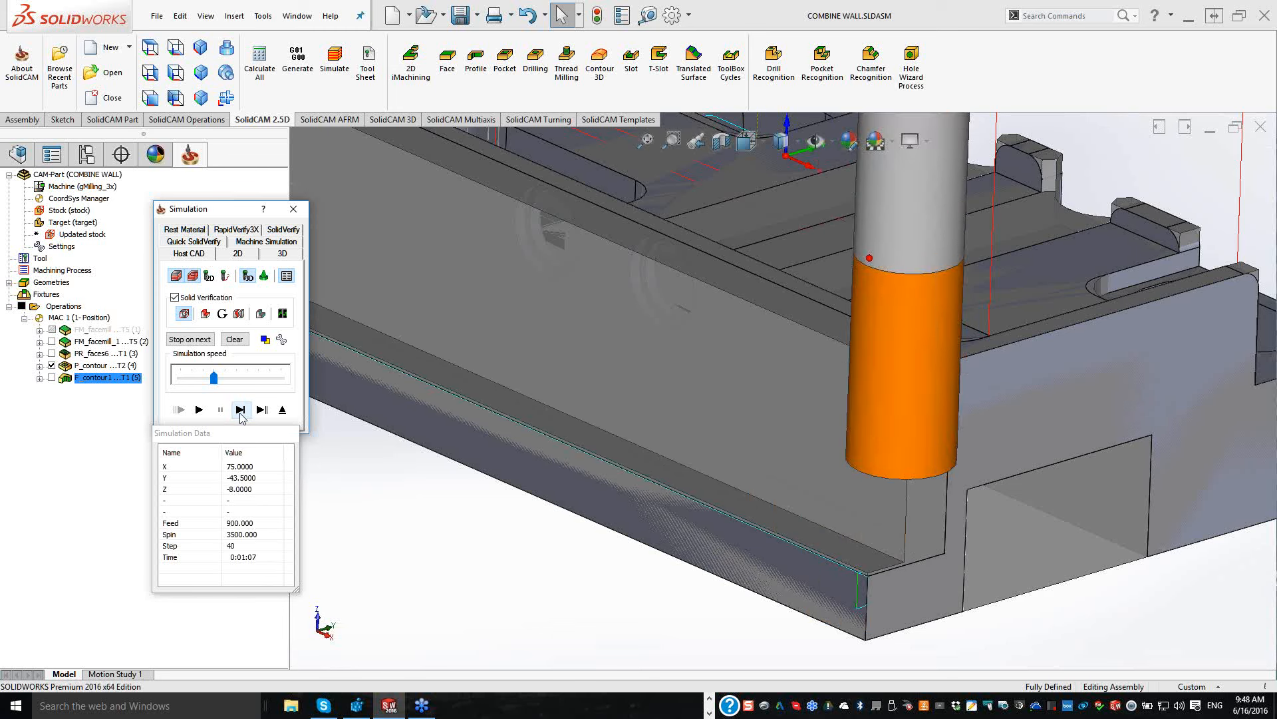
click(240, 411)
click(240, 410)
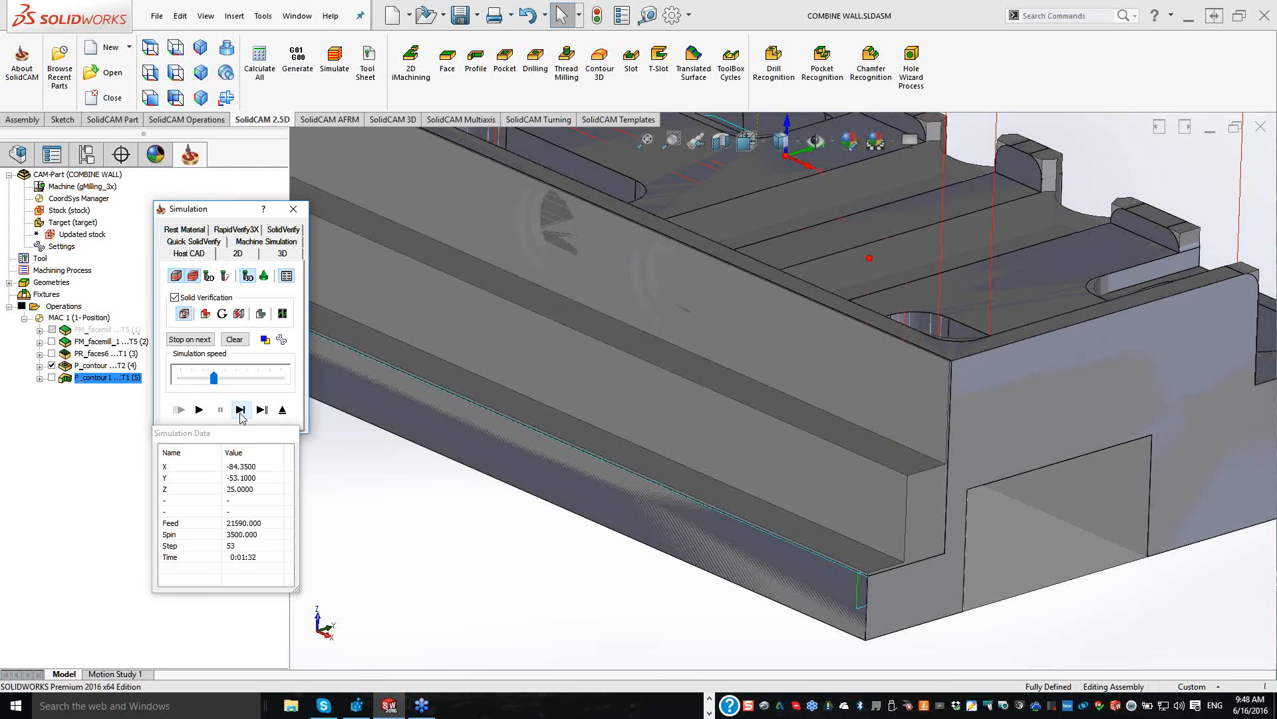
click(240, 410)
click(240, 410)
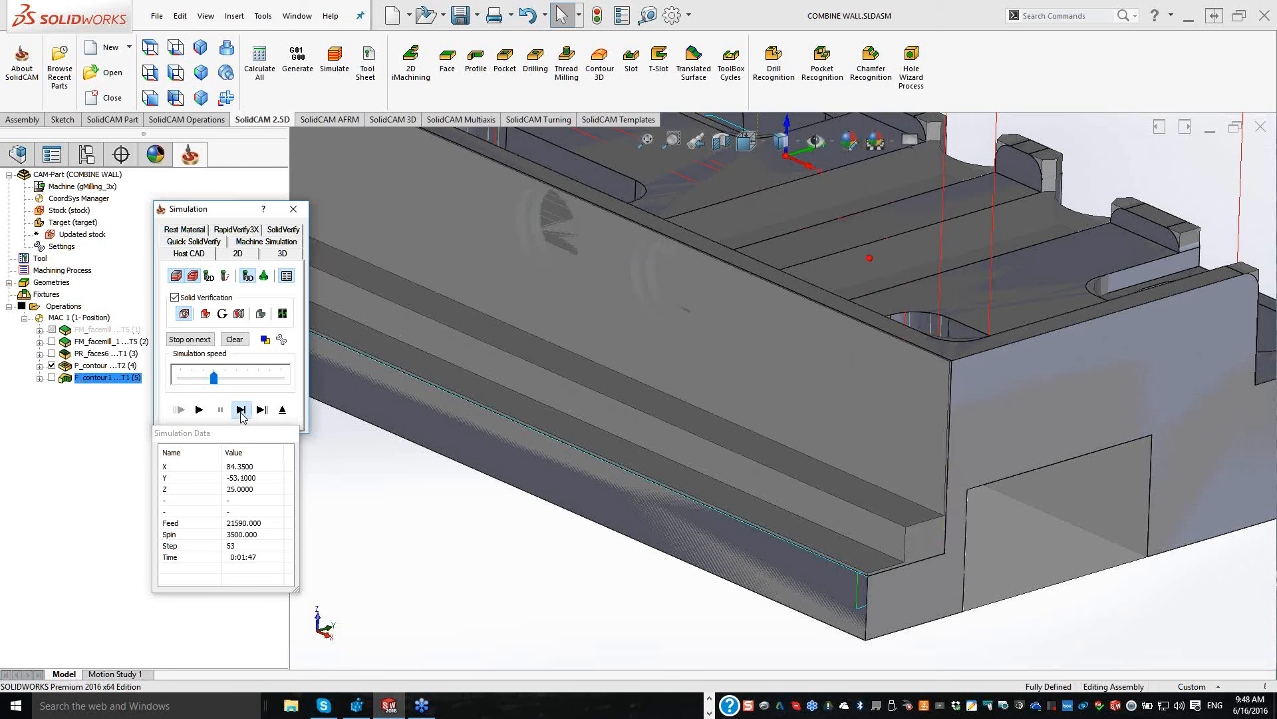
click(240, 410)
click(240, 411)
click(240, 410)
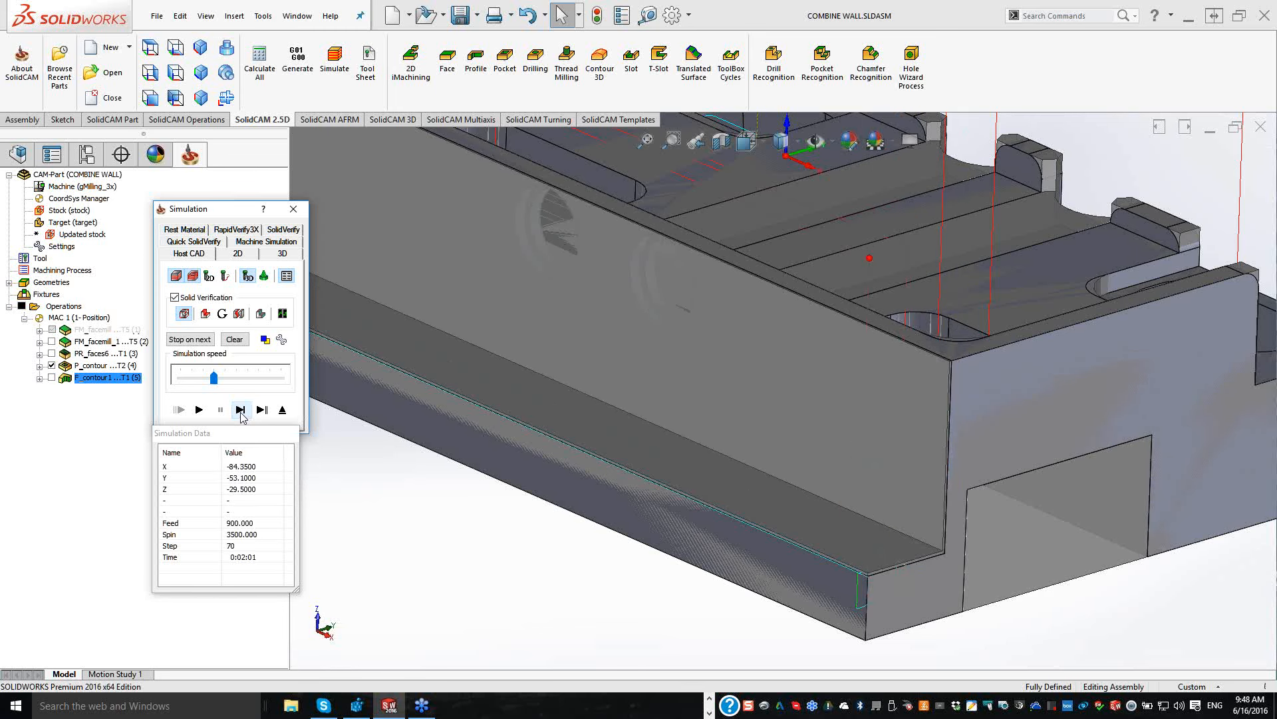
Step: Simulate the combined wall and floor finish pass along the back ledge, and exit the simulation
click(240, 410)
click(240, 410)
click(240, 411)
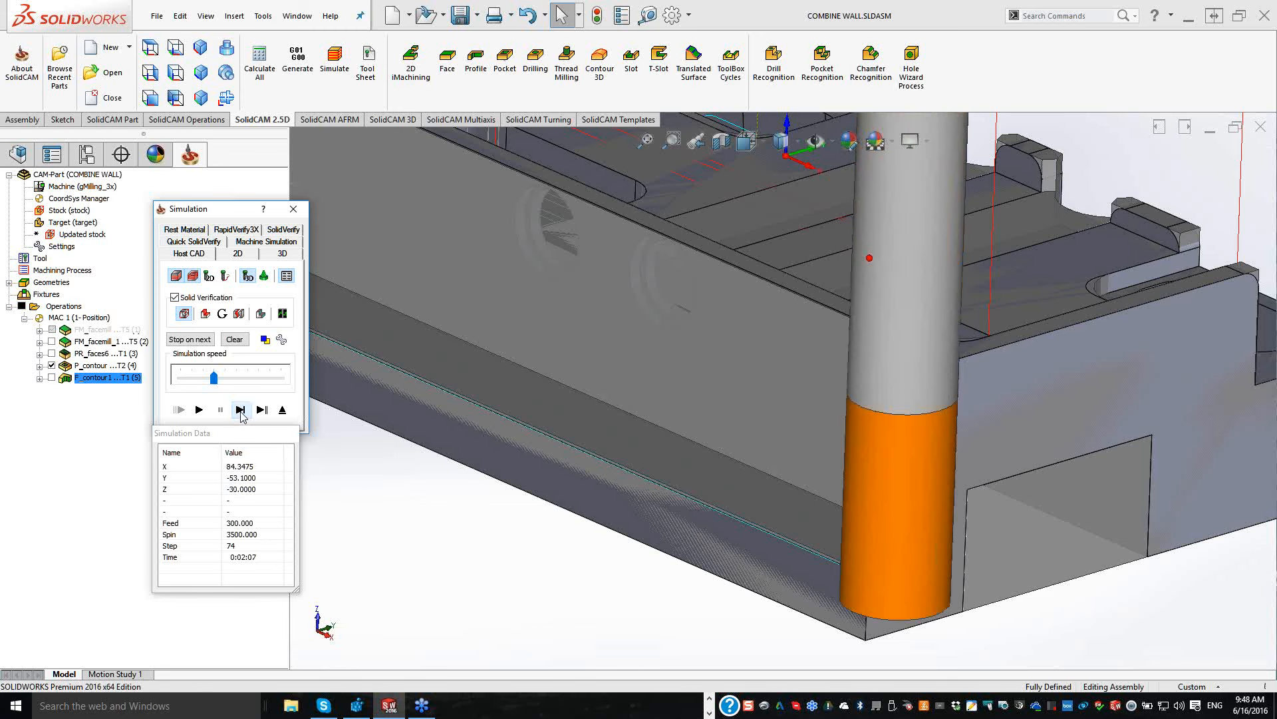
click(240, 410)
click(241, 411)
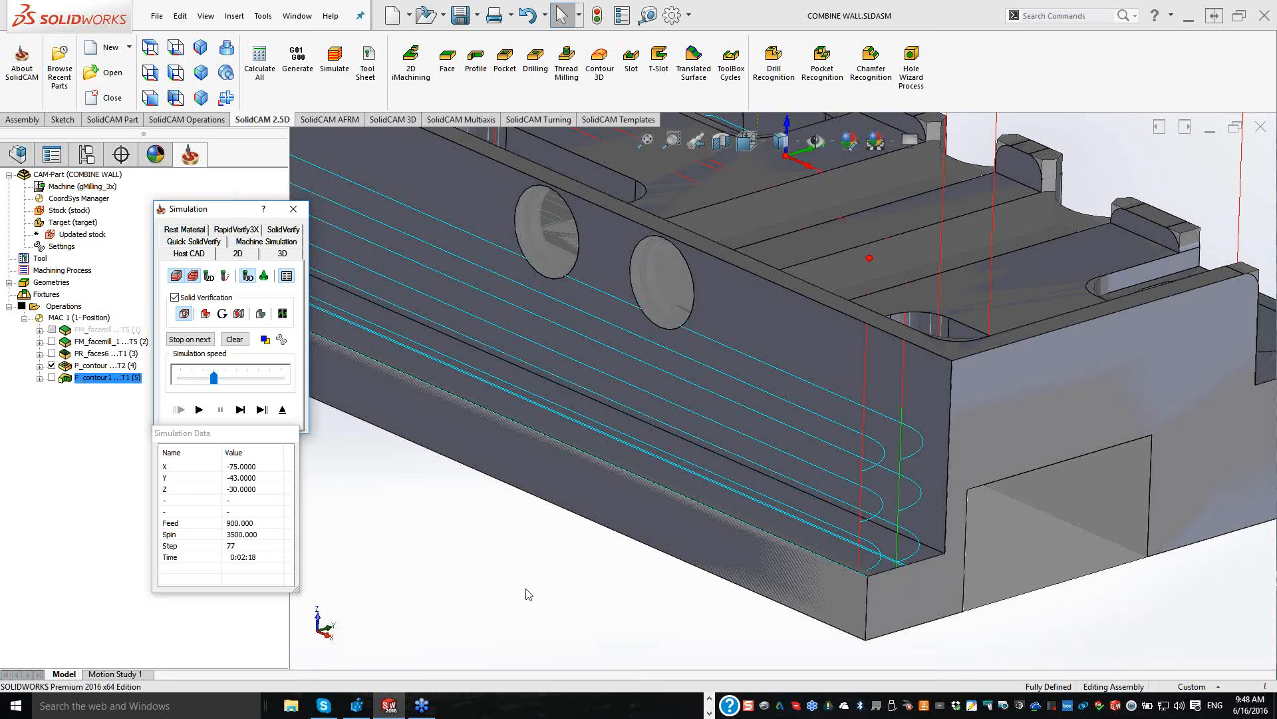
click(282, 409)
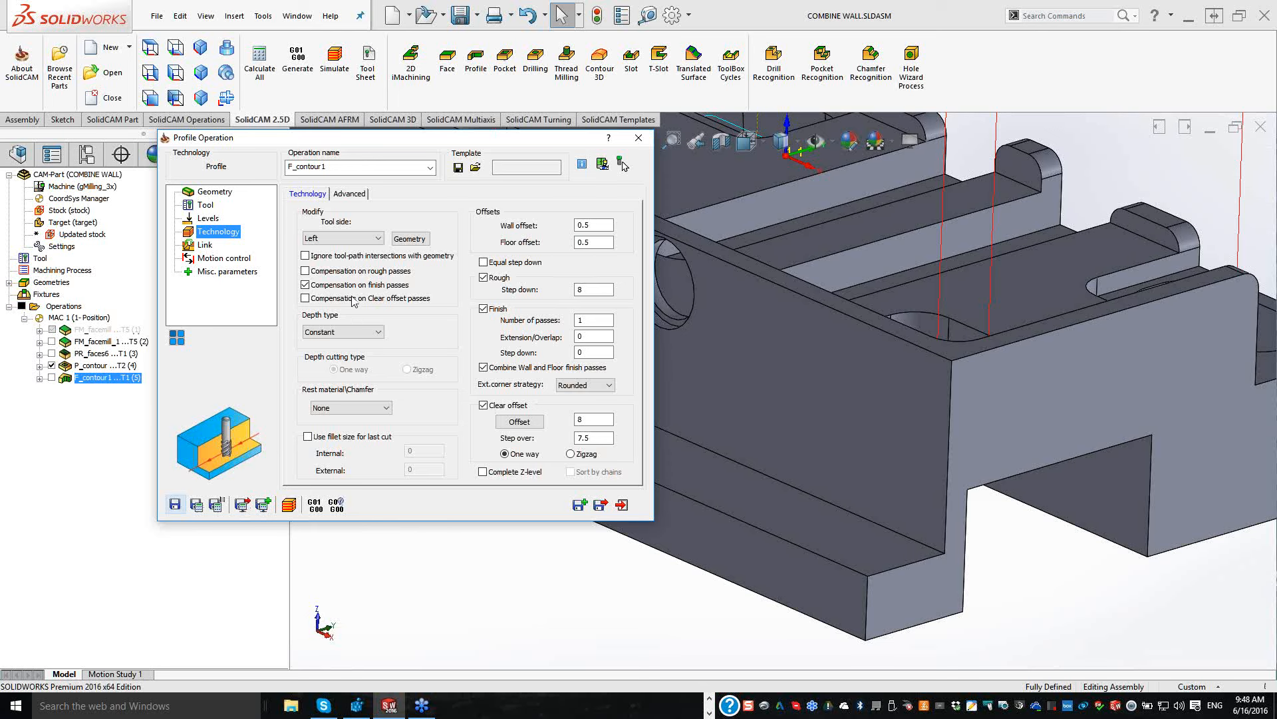
Step: Enable compensation on rough and clear offset passes, generate the operation's G-code, check its passes for G41 and G40, and close the file
click(305, 271)
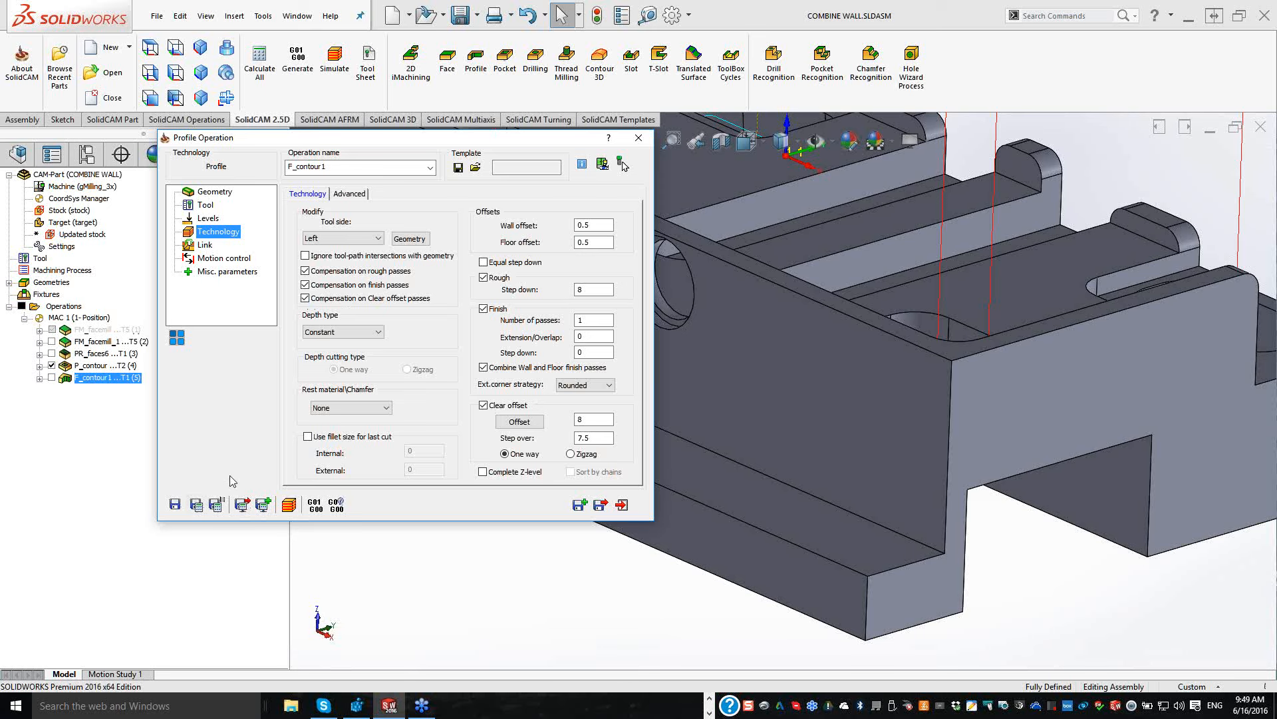
click(317, 507)
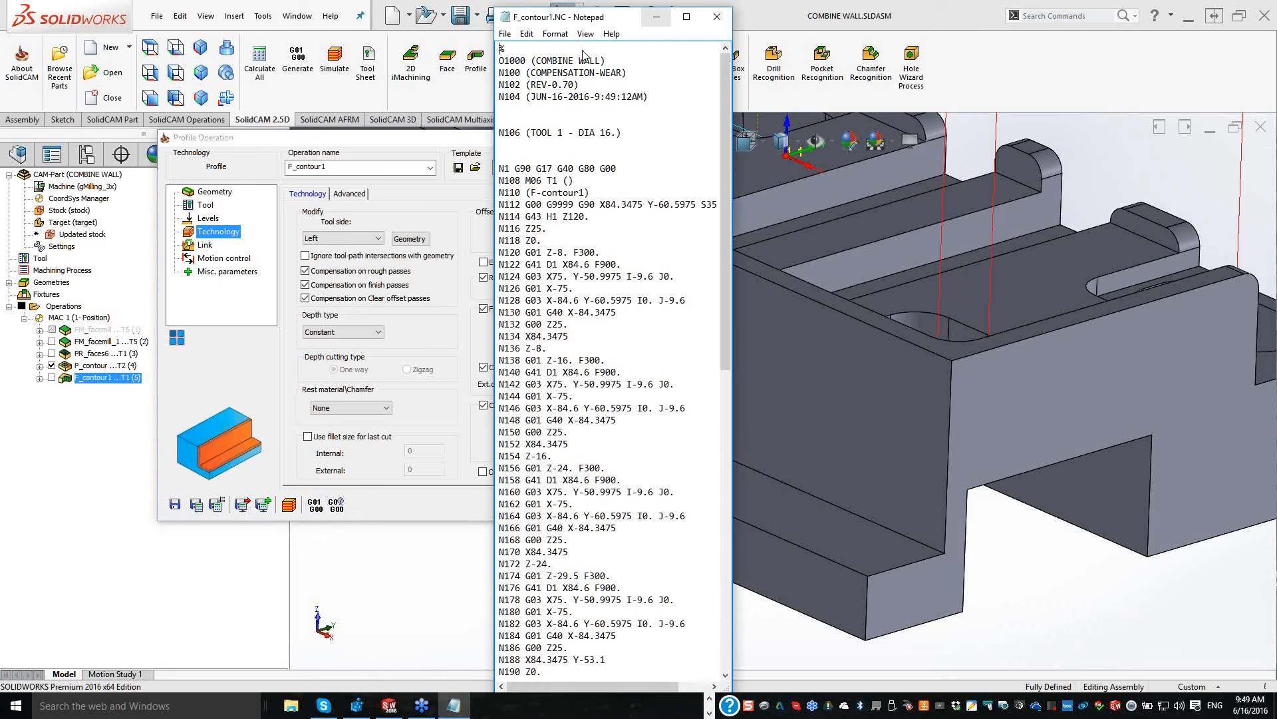
drag(592, 17, 497, 68)
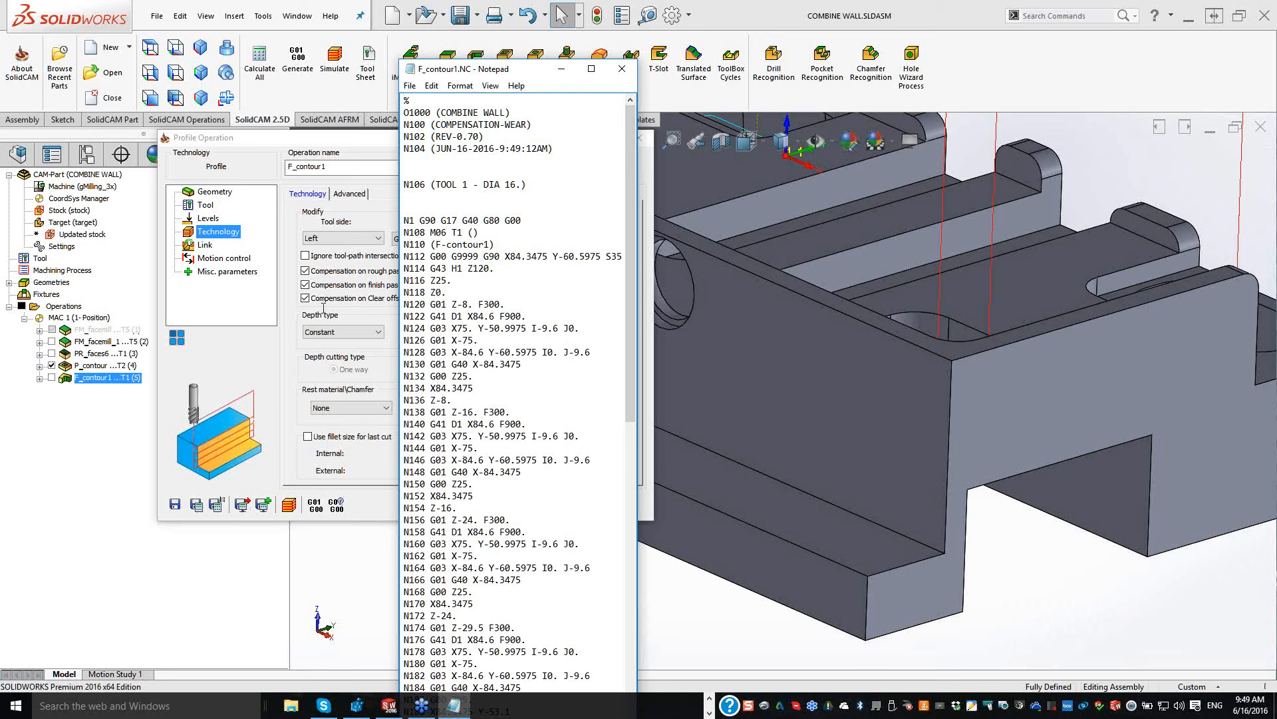
scroll(557, 445, down, 7)
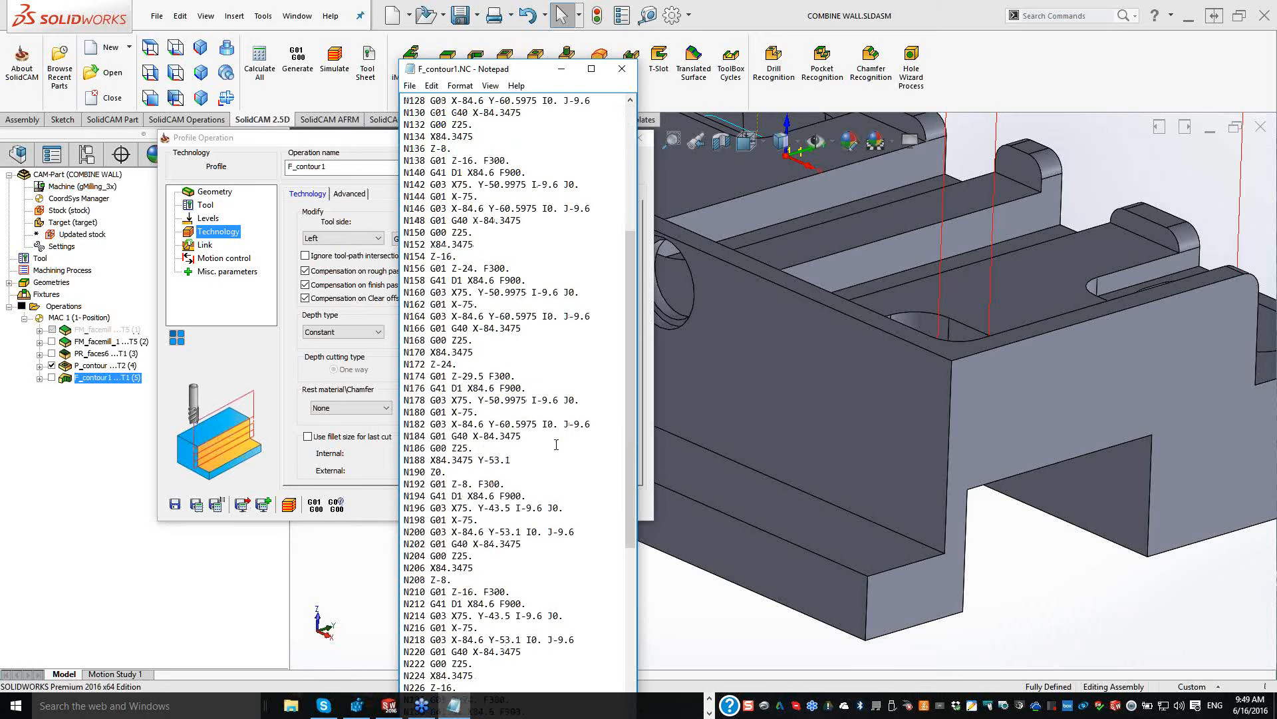
scroll(556, 444, down, 6)
scroll(556, 444, down, 4)
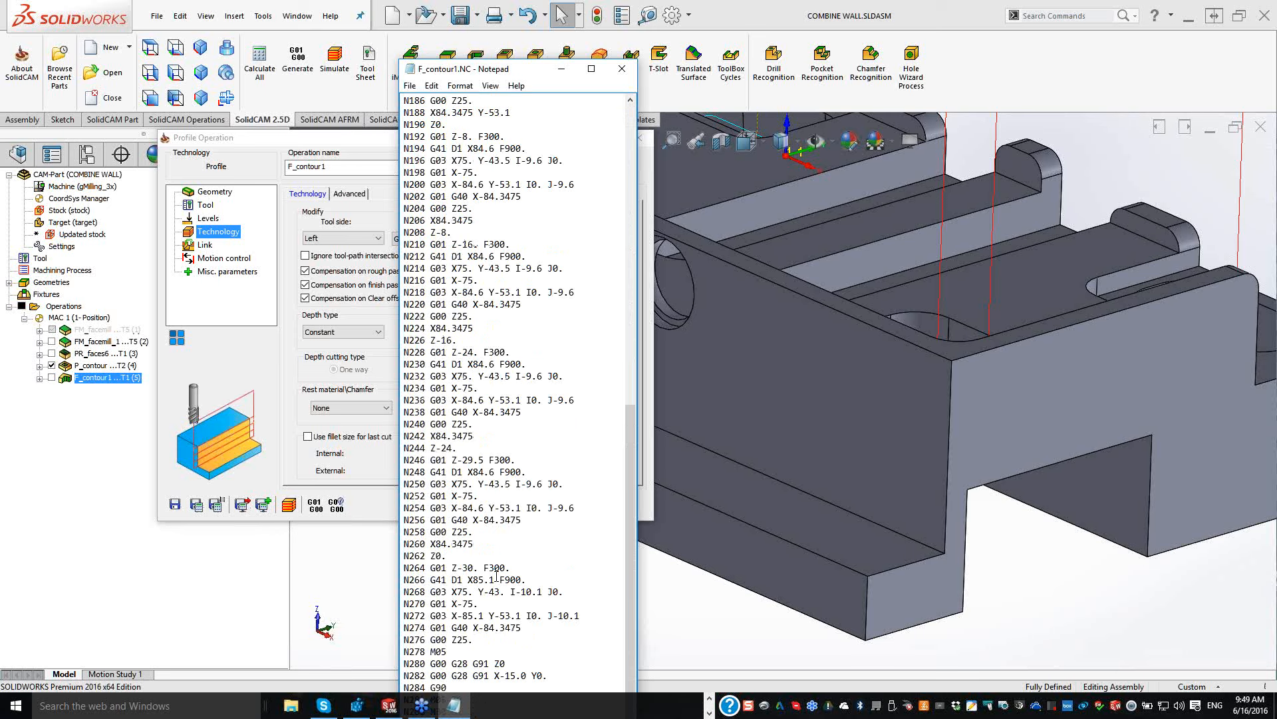
click(306, 285)
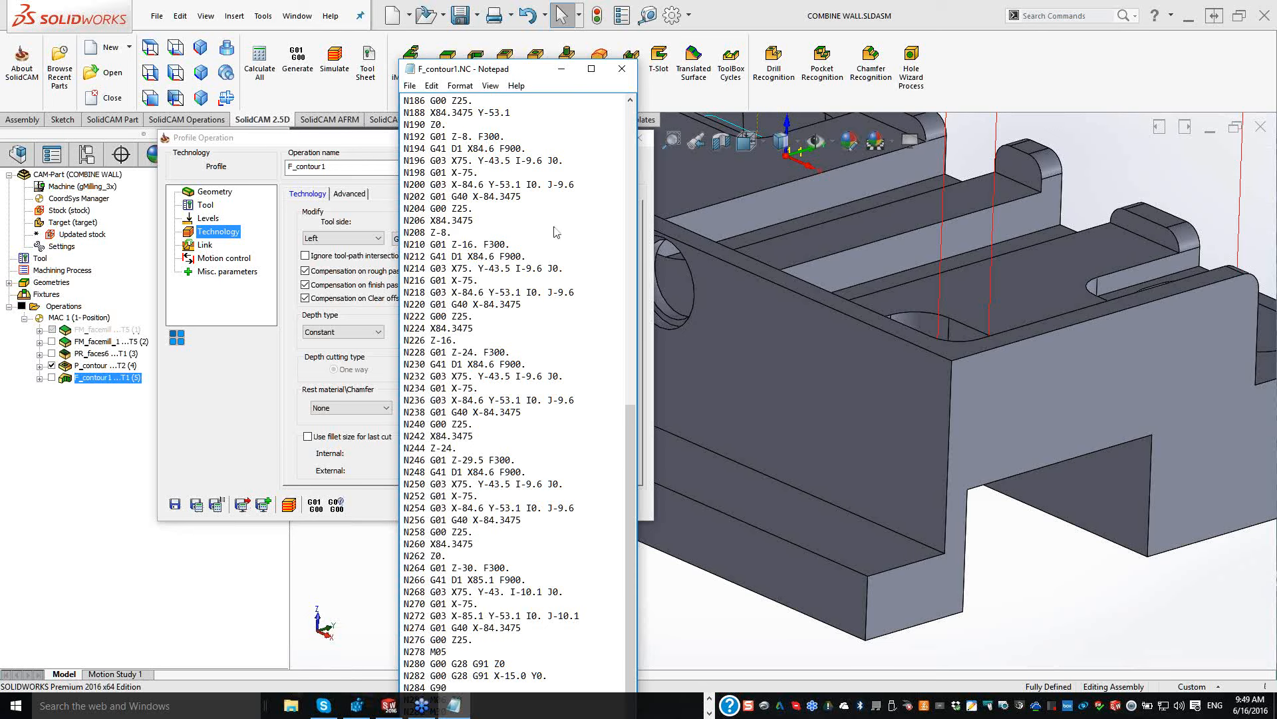
key(alt+F4)
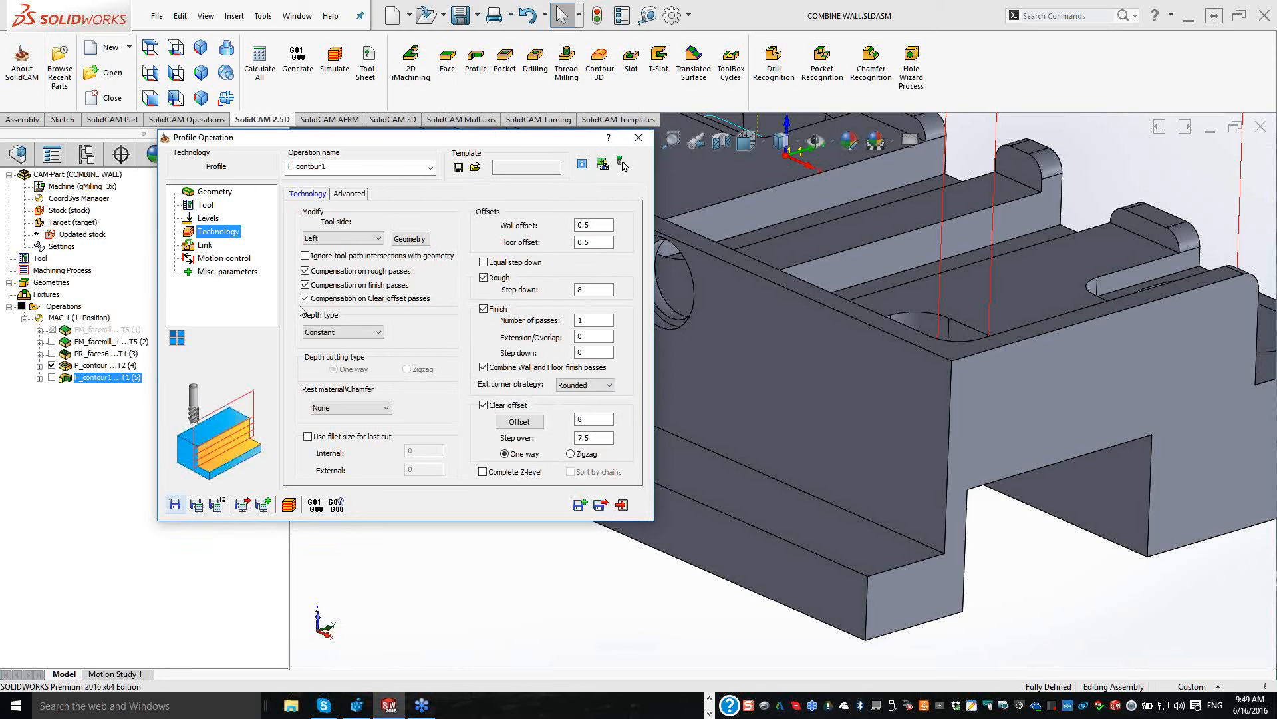
Step: Disable compensation on clear offset passes, save and calculate, and check the regenerated G-code for G41 on the outer and inner passes
click(199, 505)
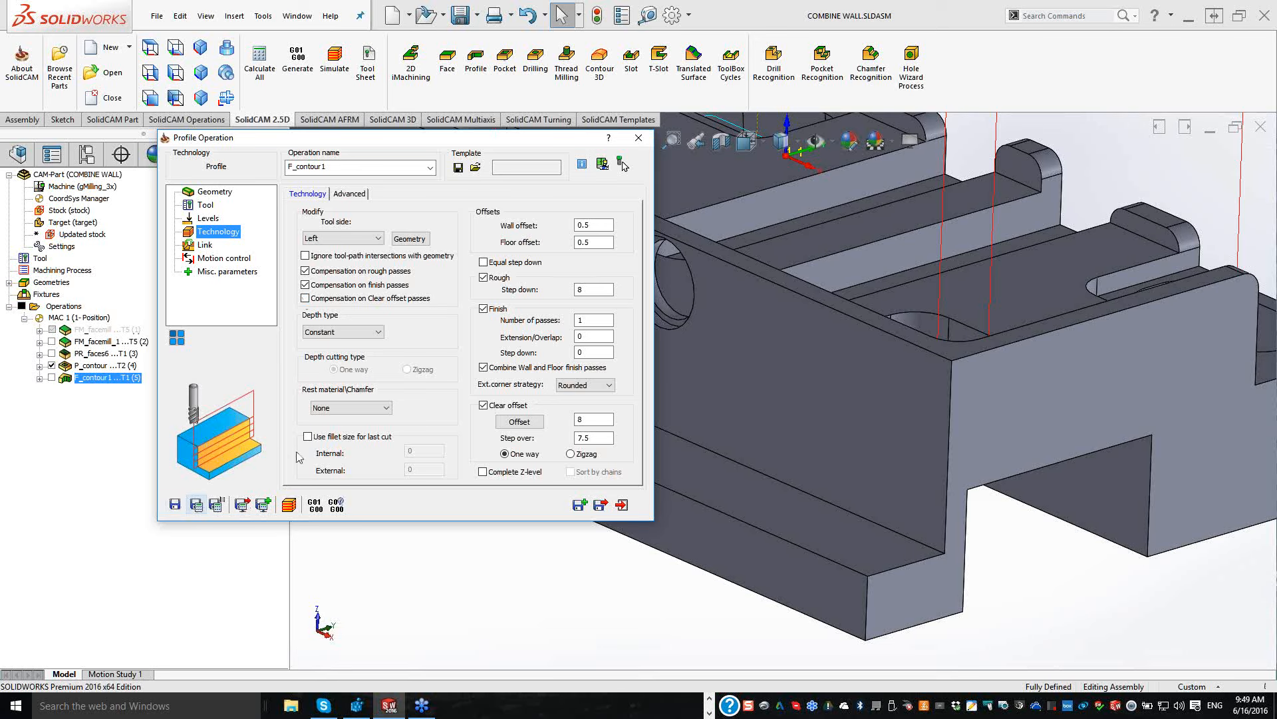
click(314, 507)
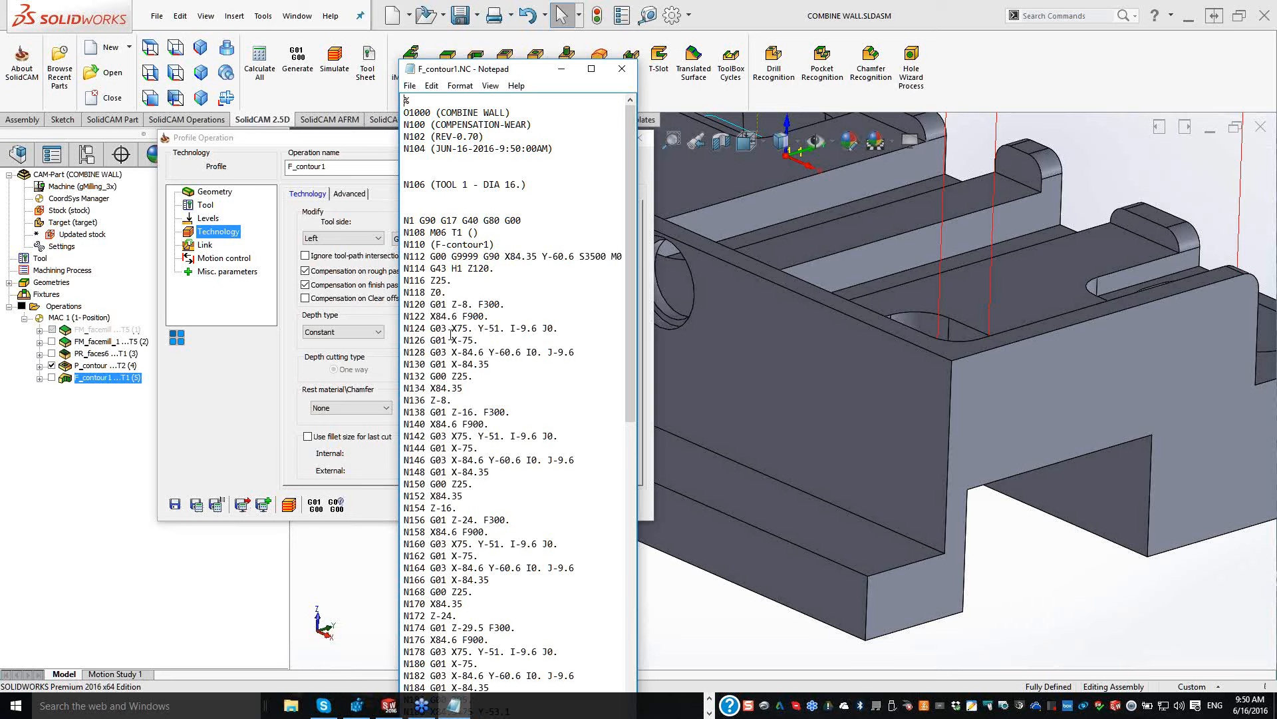
scroll(481, 371, down, 1)
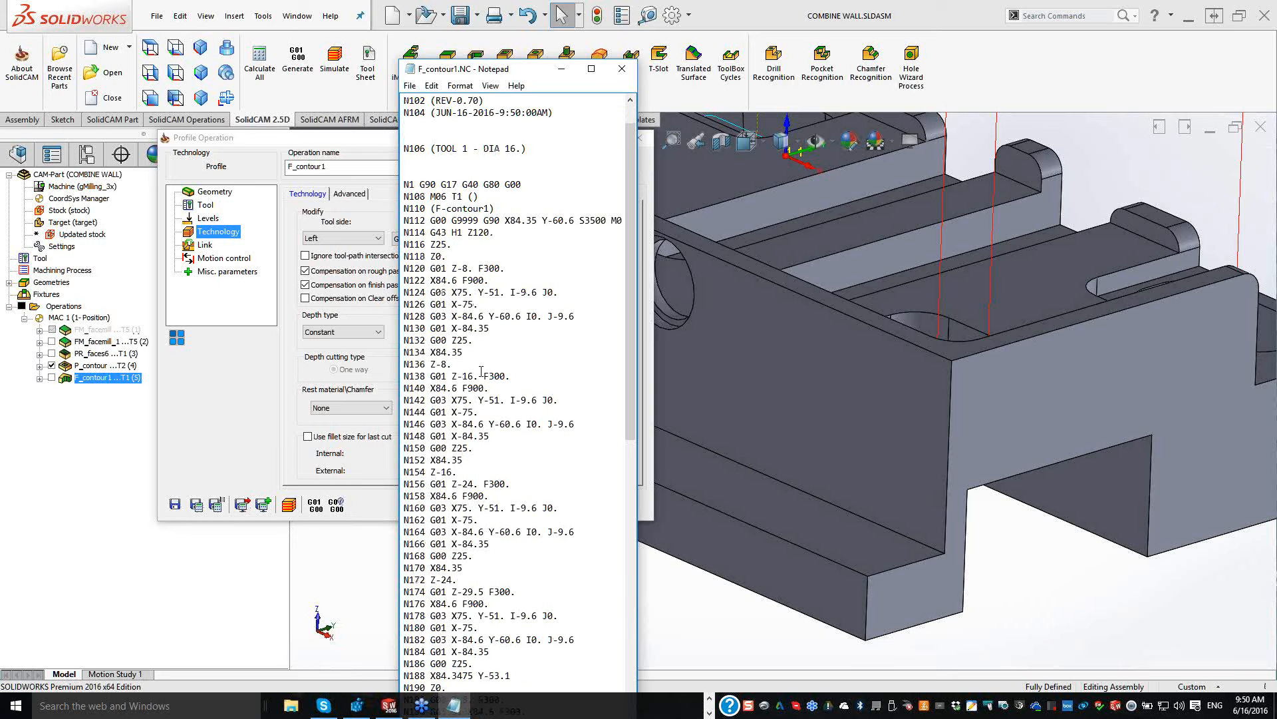
scroll(481, 371, down, 15)
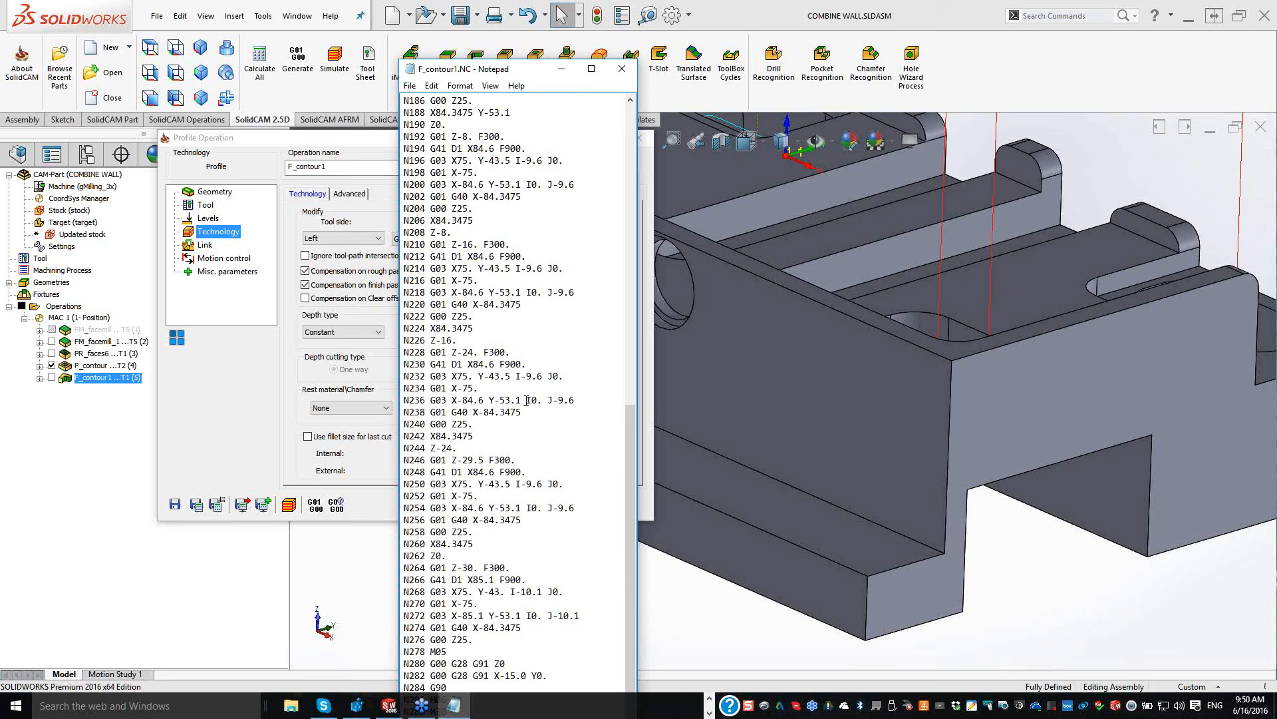
key(alt+F4)
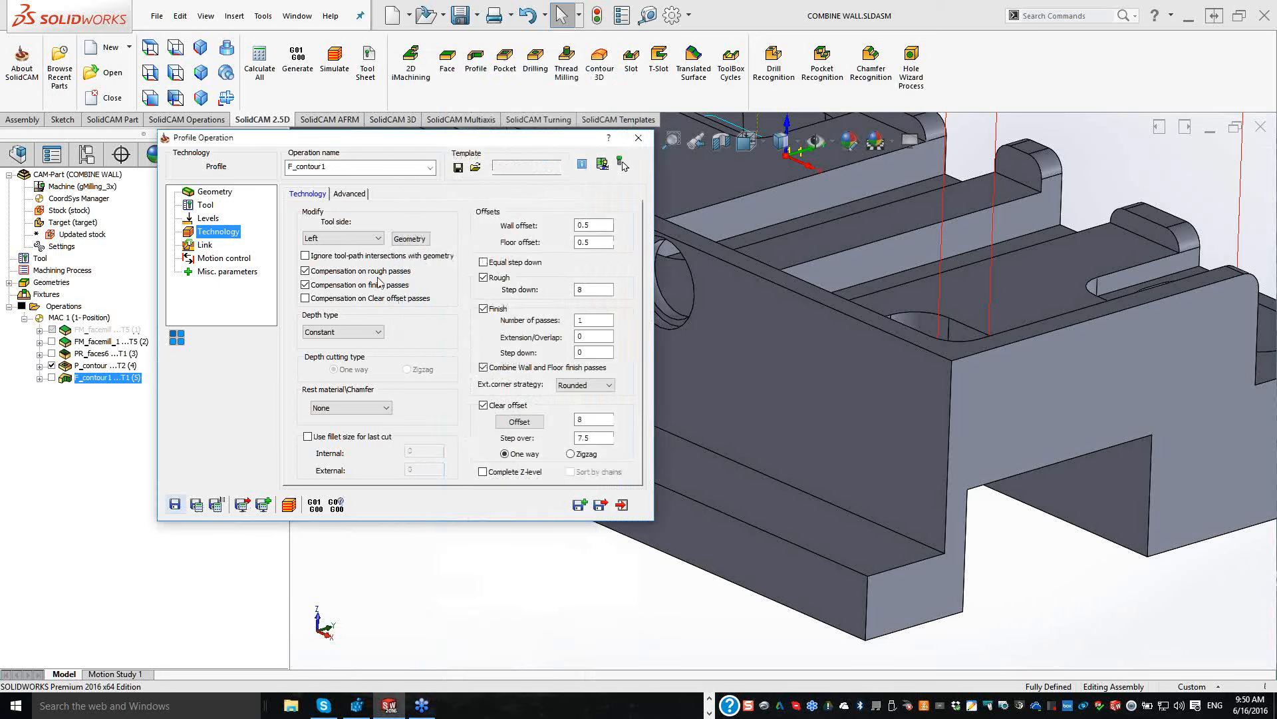
Step: Disable compensation on rough passes, save and calculate, check G41 in the regenerated G-code, and close the file and the profile operation
click(306, 271)
click(197, 509)
click(315, 511)
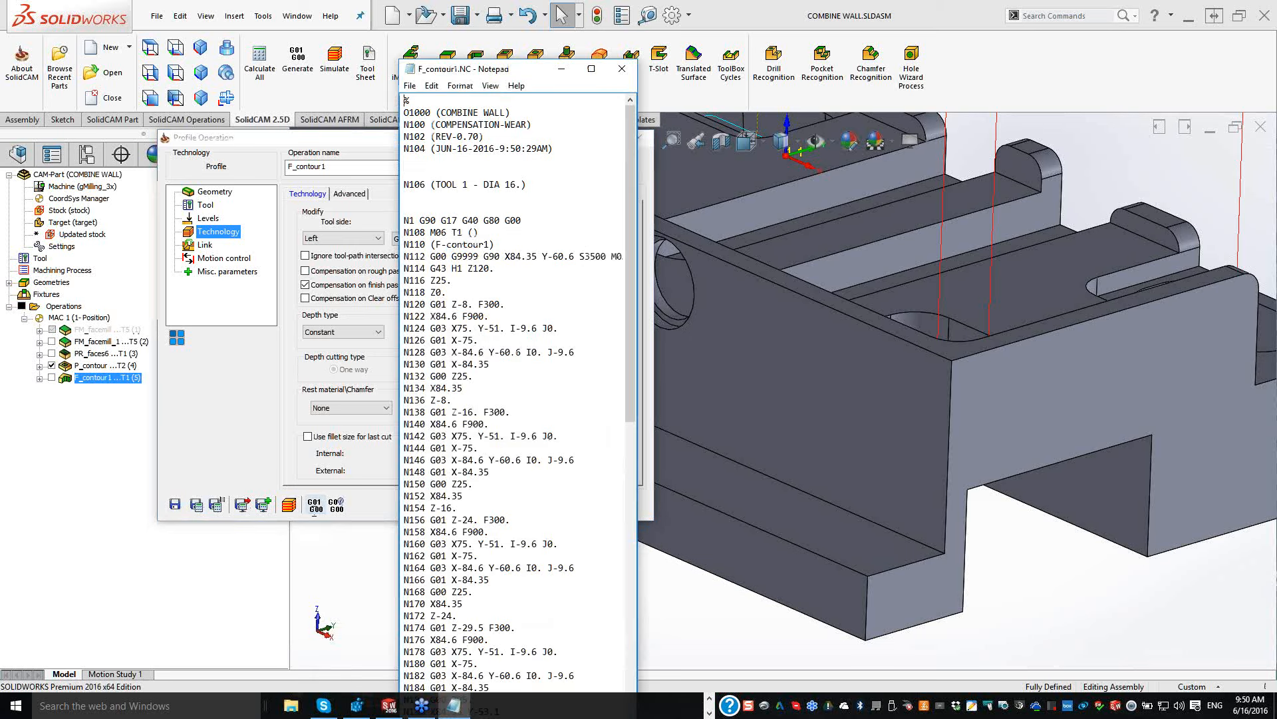
scroll(448, 318, down, 4)
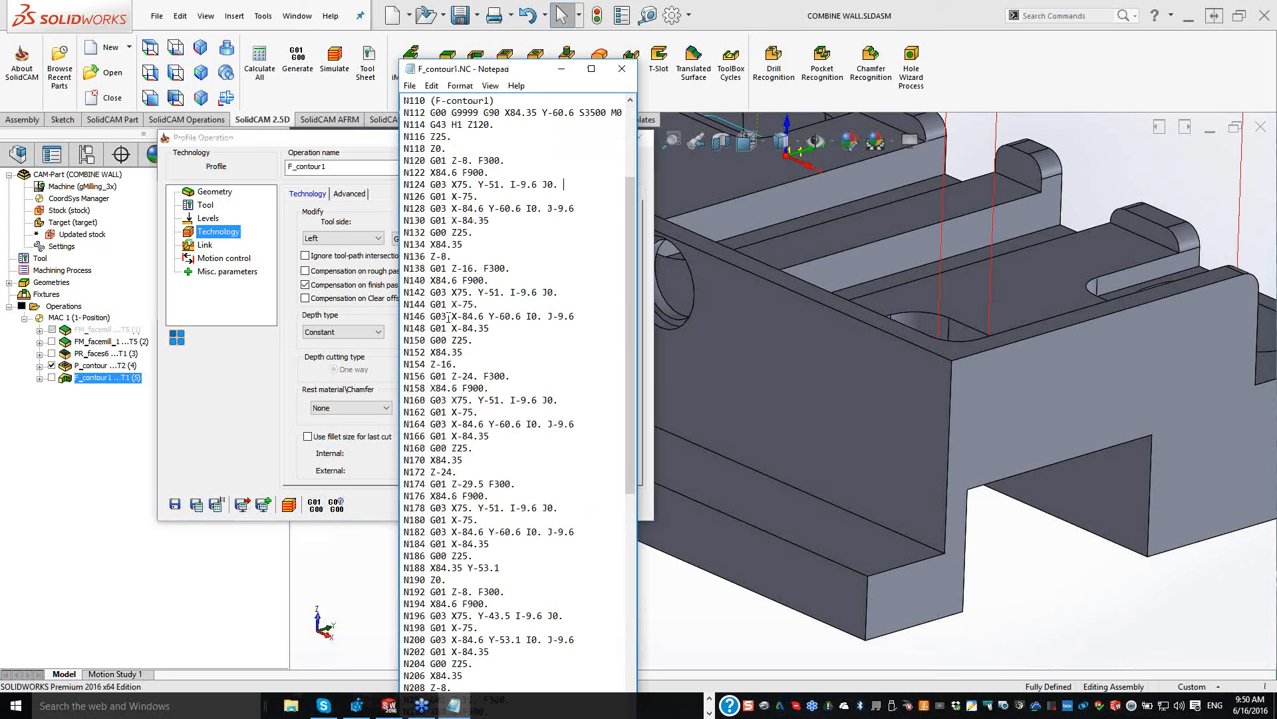
scroll(447, 318, down, 2)
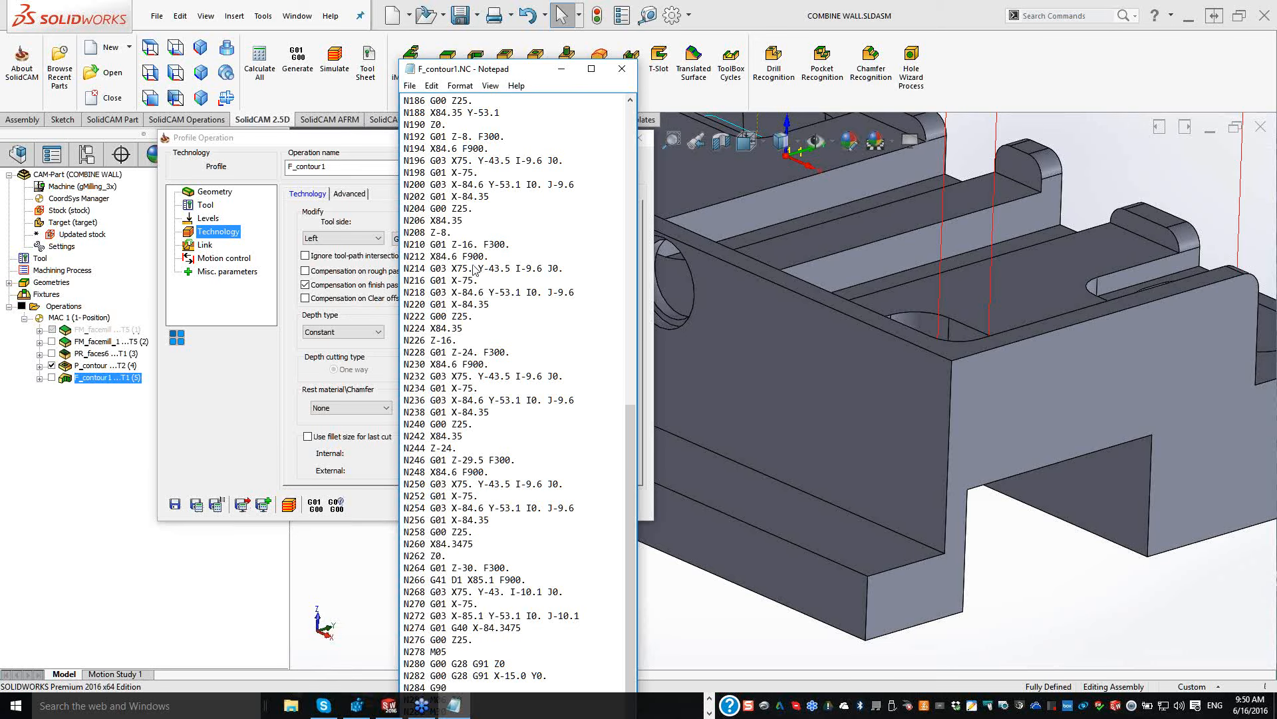
key(alt+F4)
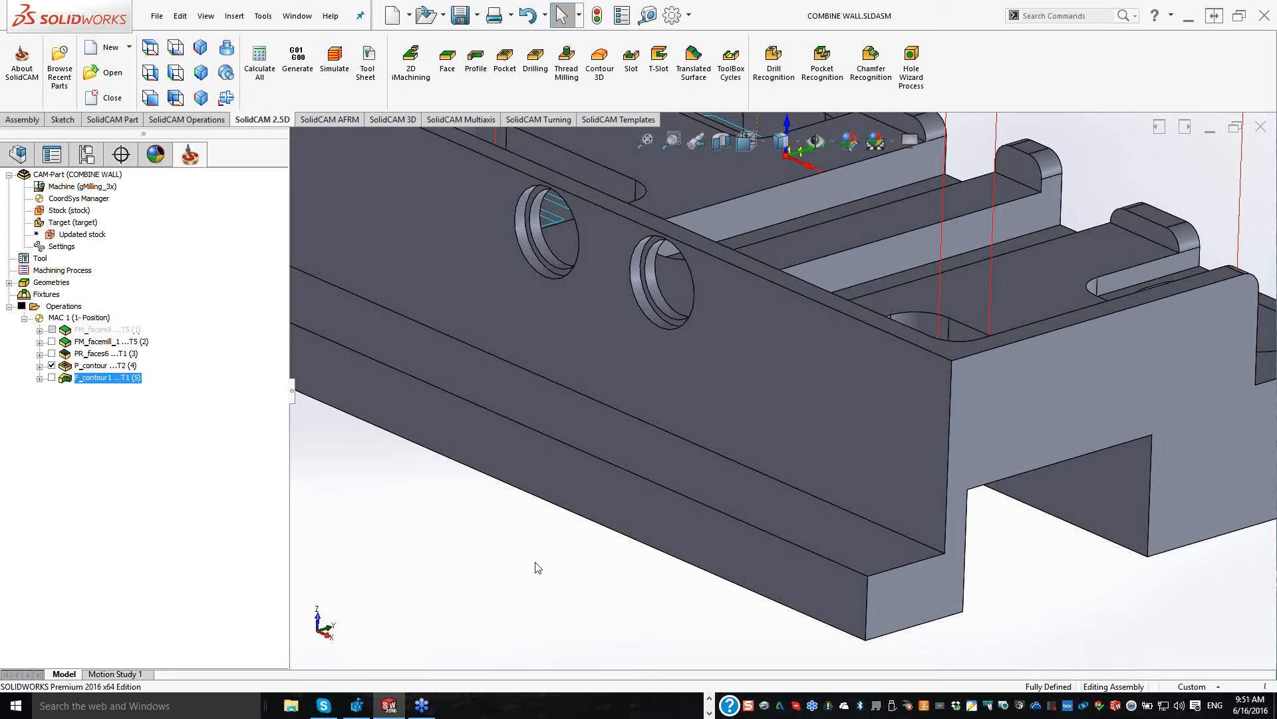
Step: Examine the part's front side with the two recessed faces around the slots from several angles
scroll(539, 567, up, 1)
scroll(902, 154, up, 1)
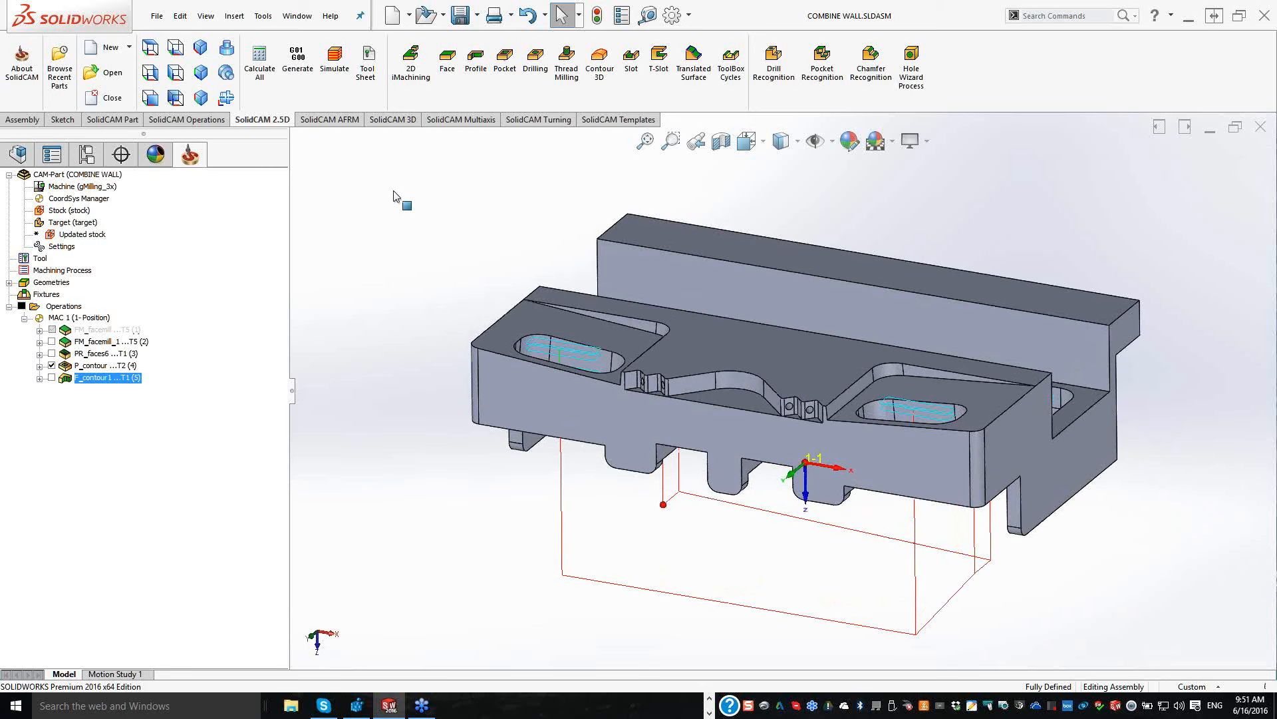
click(610, 337)
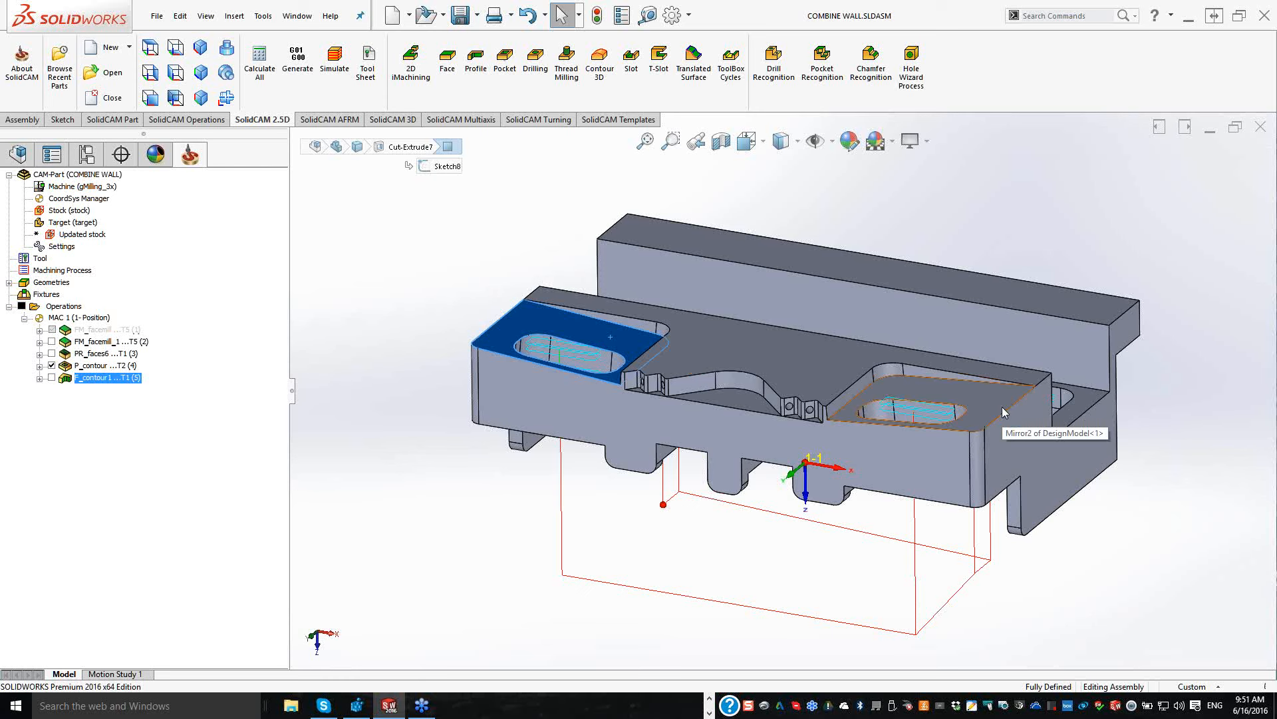
click(1191, 297)
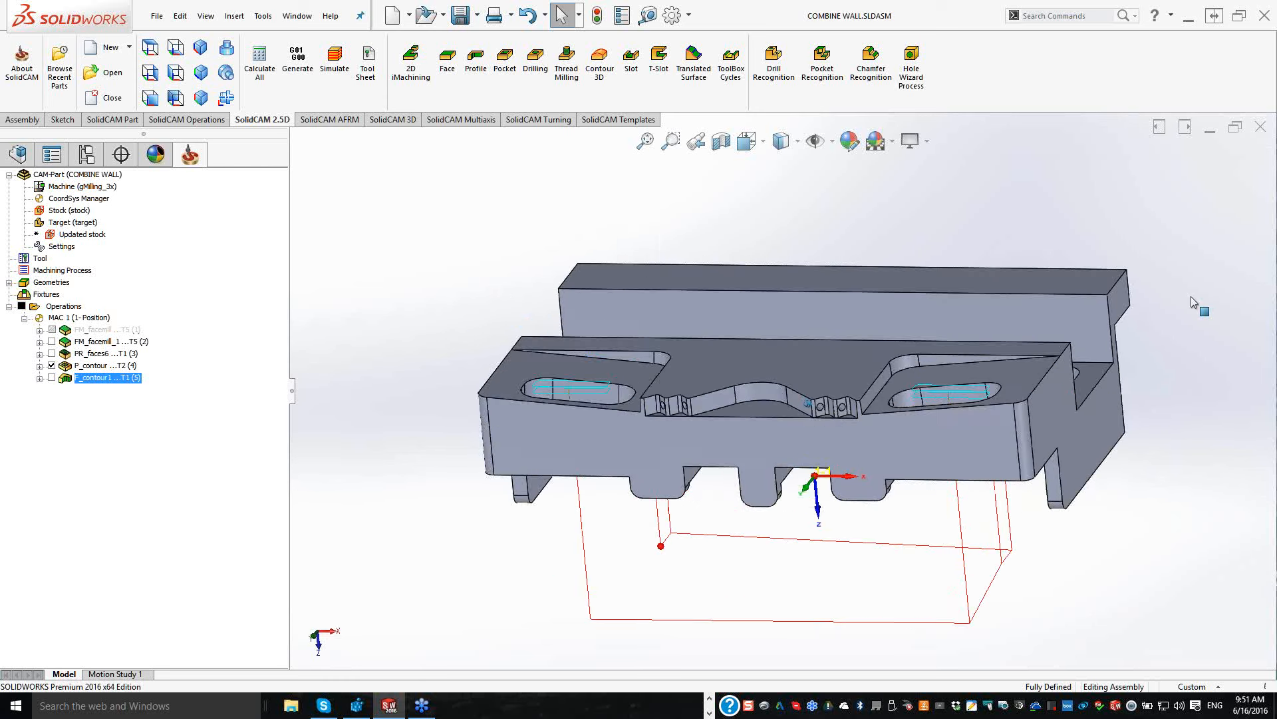
middle_drag(1191, 297, 1191, 297)
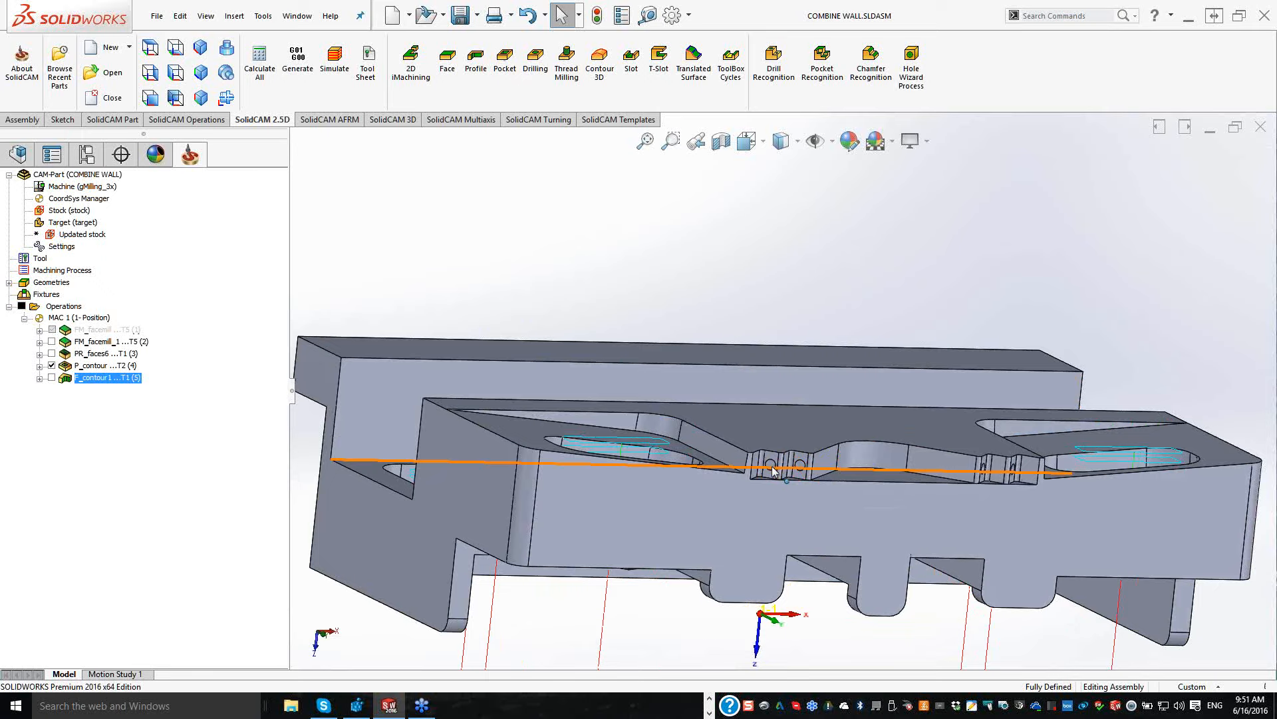
middle_drag(772, 472, 772, 471)
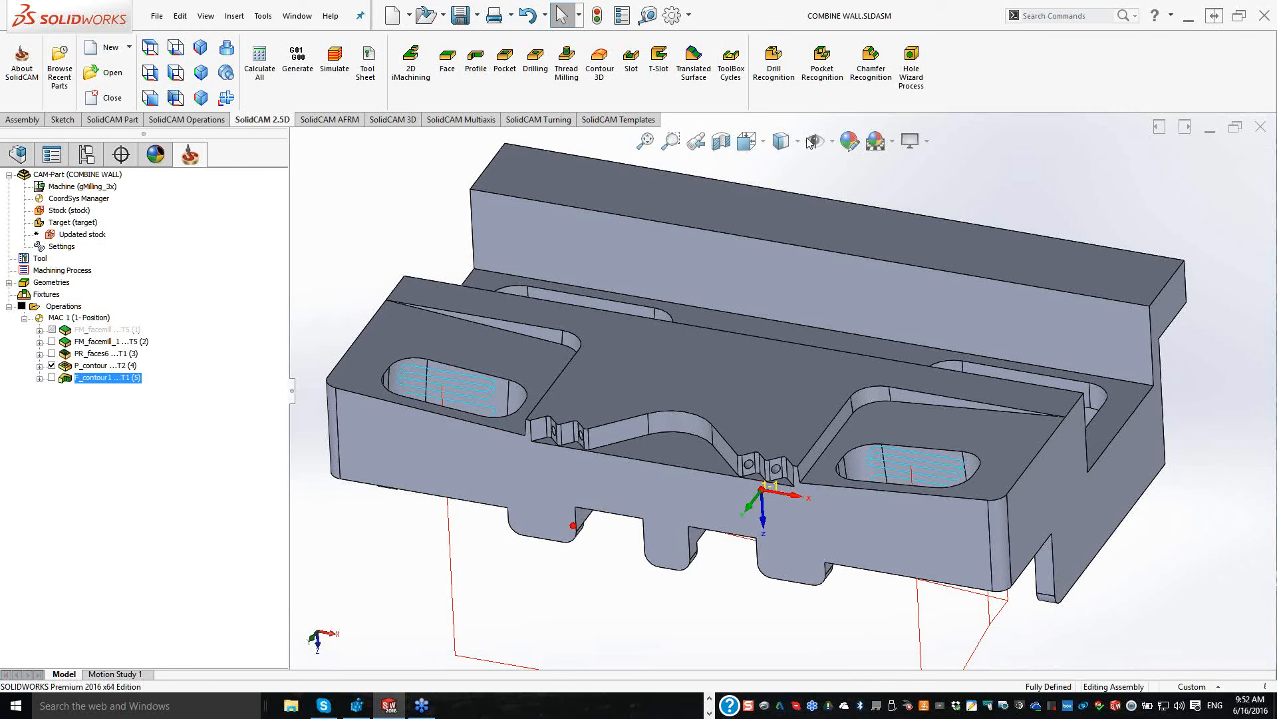
Step: Start a pocket recognition operation and set its coordinate system to MAC 3 (1- Position) through the CoordSys Manager
click(824, 57)
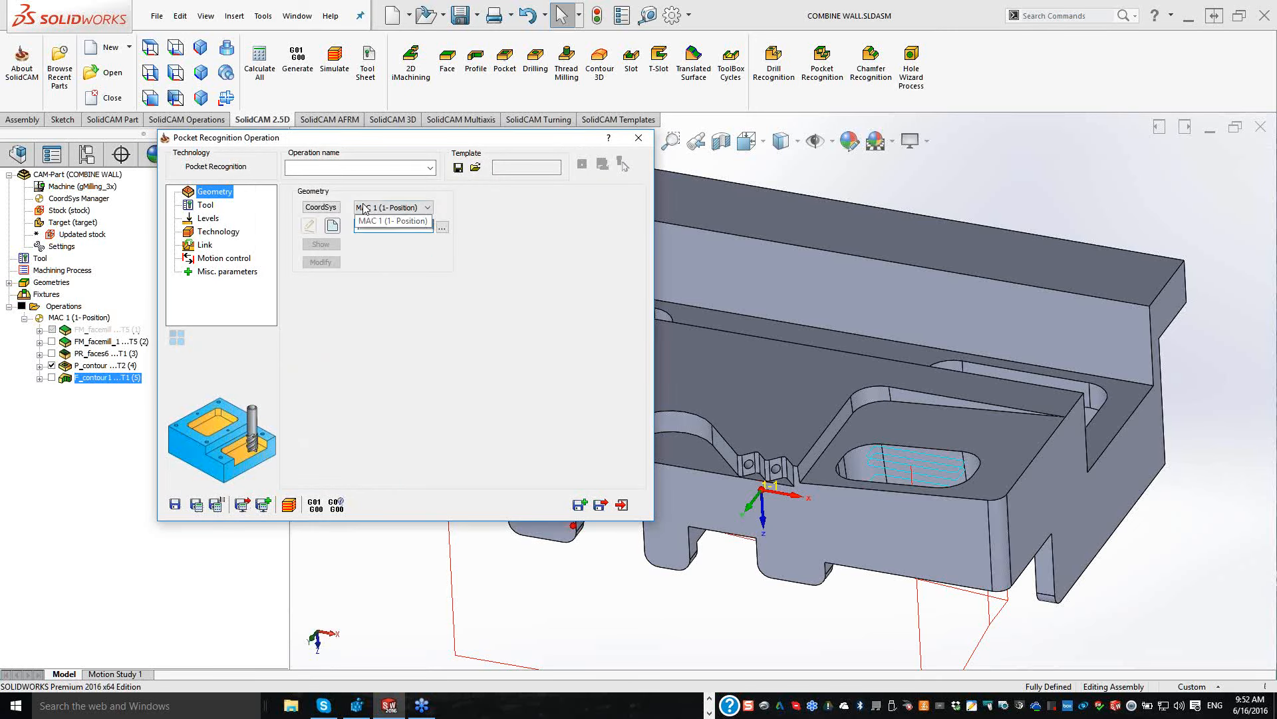
click(365, 209)
click(365, 209)
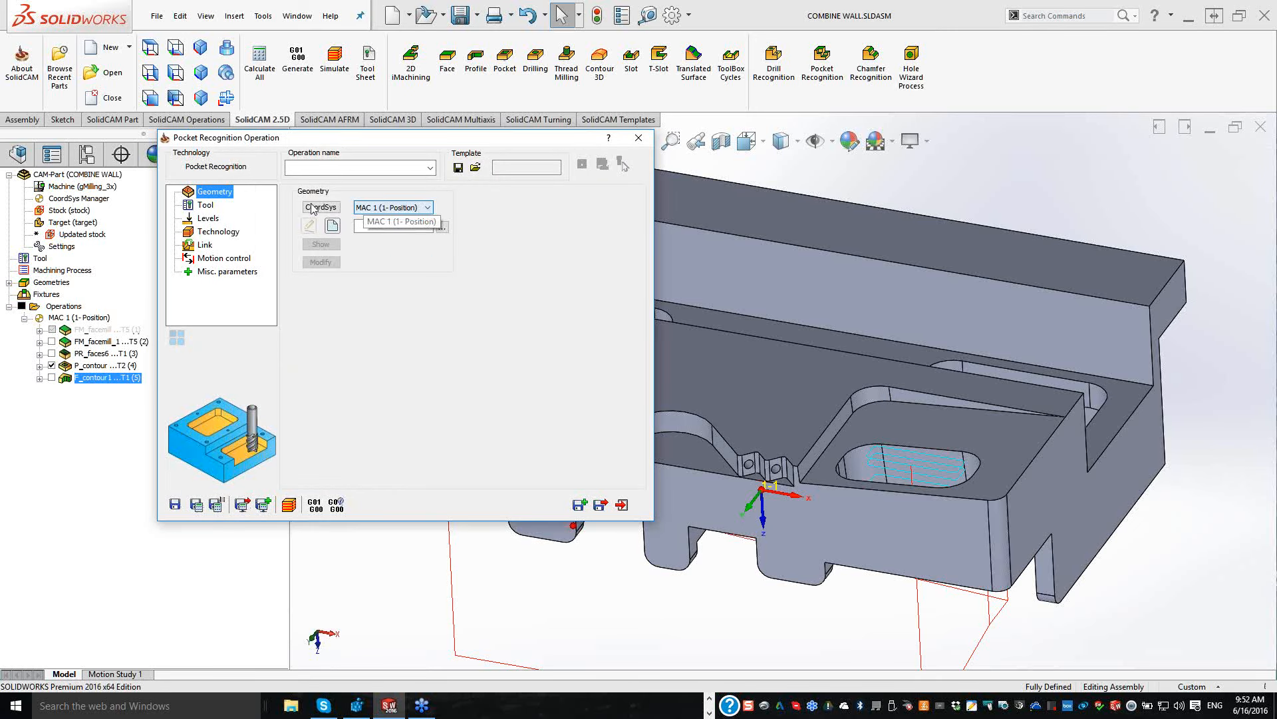
click(313, 208)
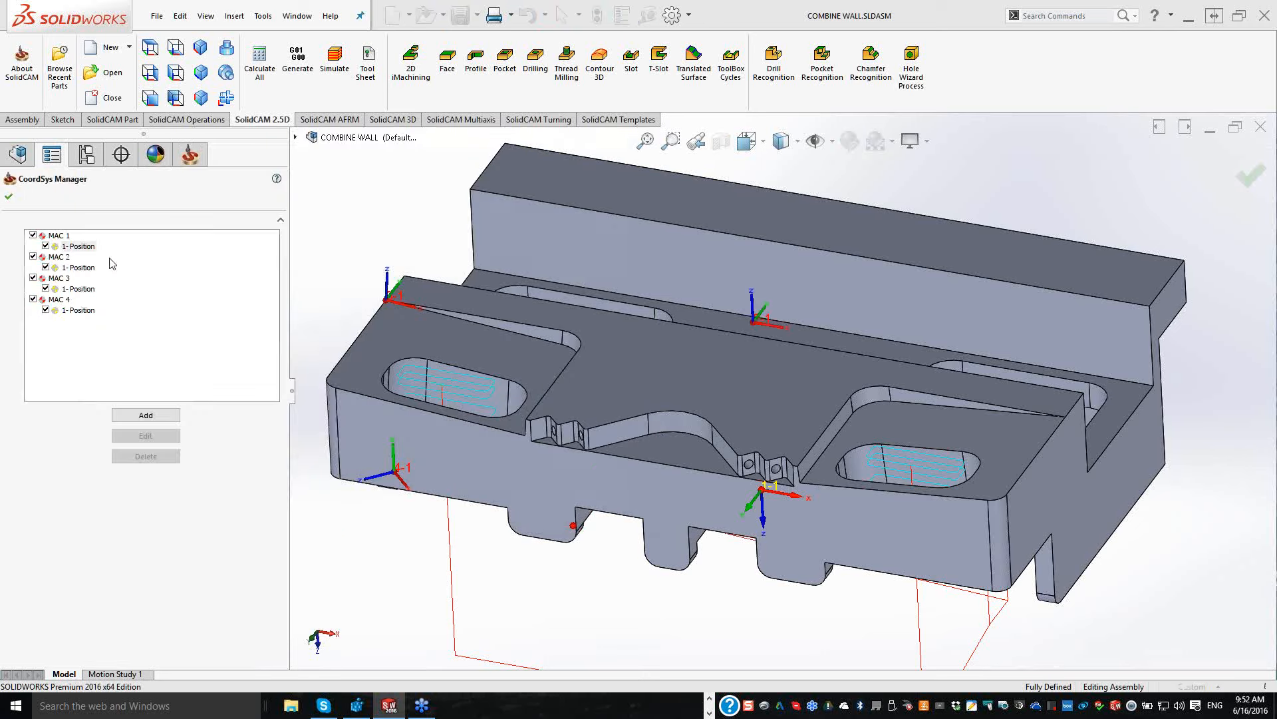
click(77, 289)
click(10, 198)
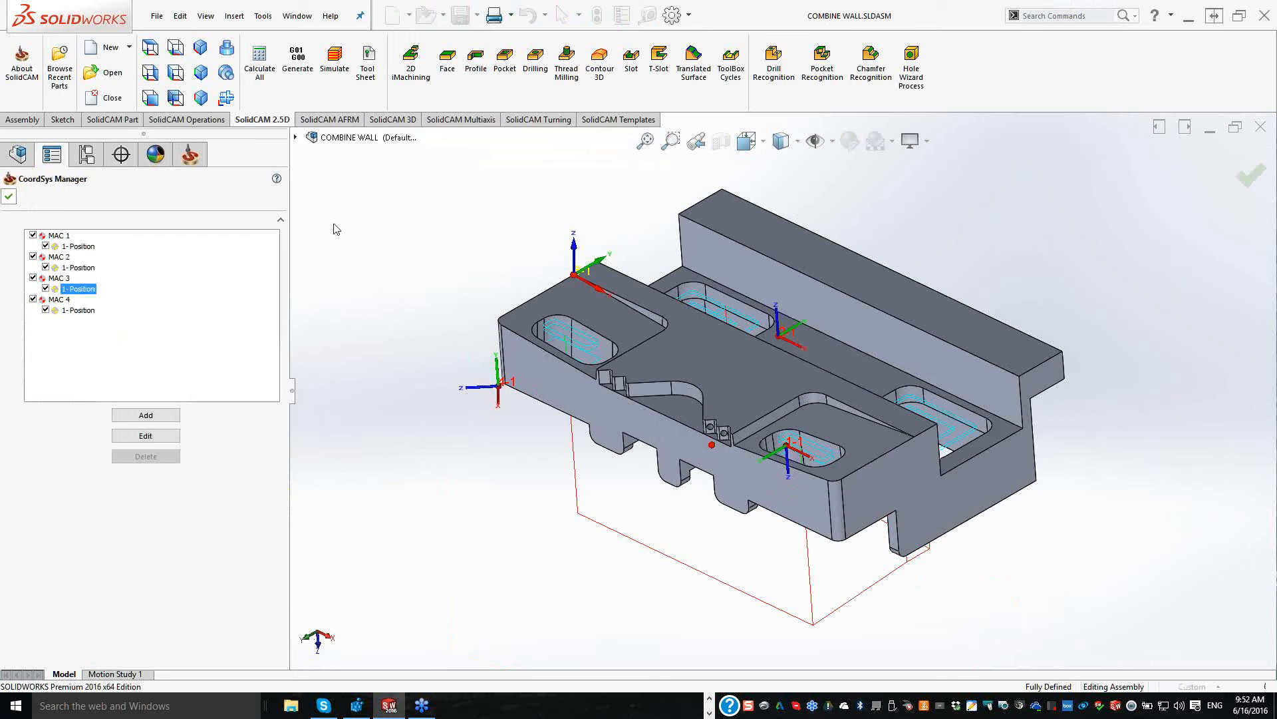
Step: Define the pocket geometry in Face selection mode from the recessed face around the slot nearest the coordinate origin
click(336, 227)
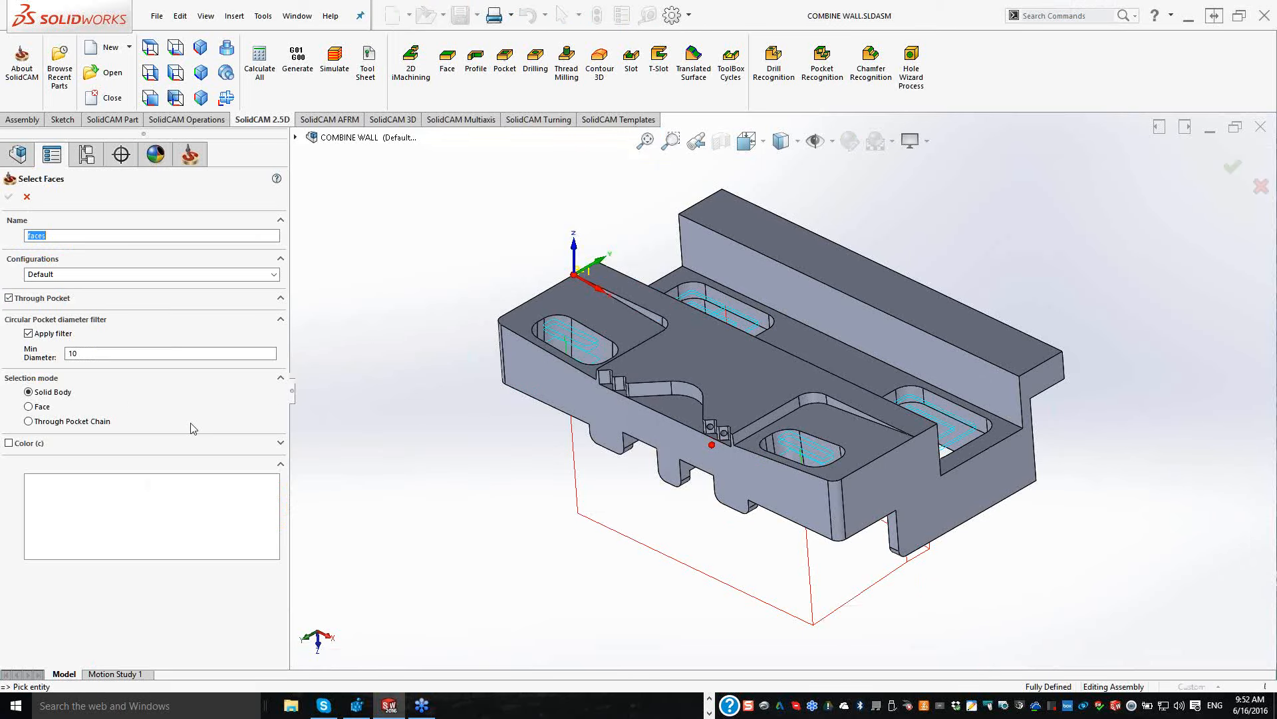
click(28, 406)
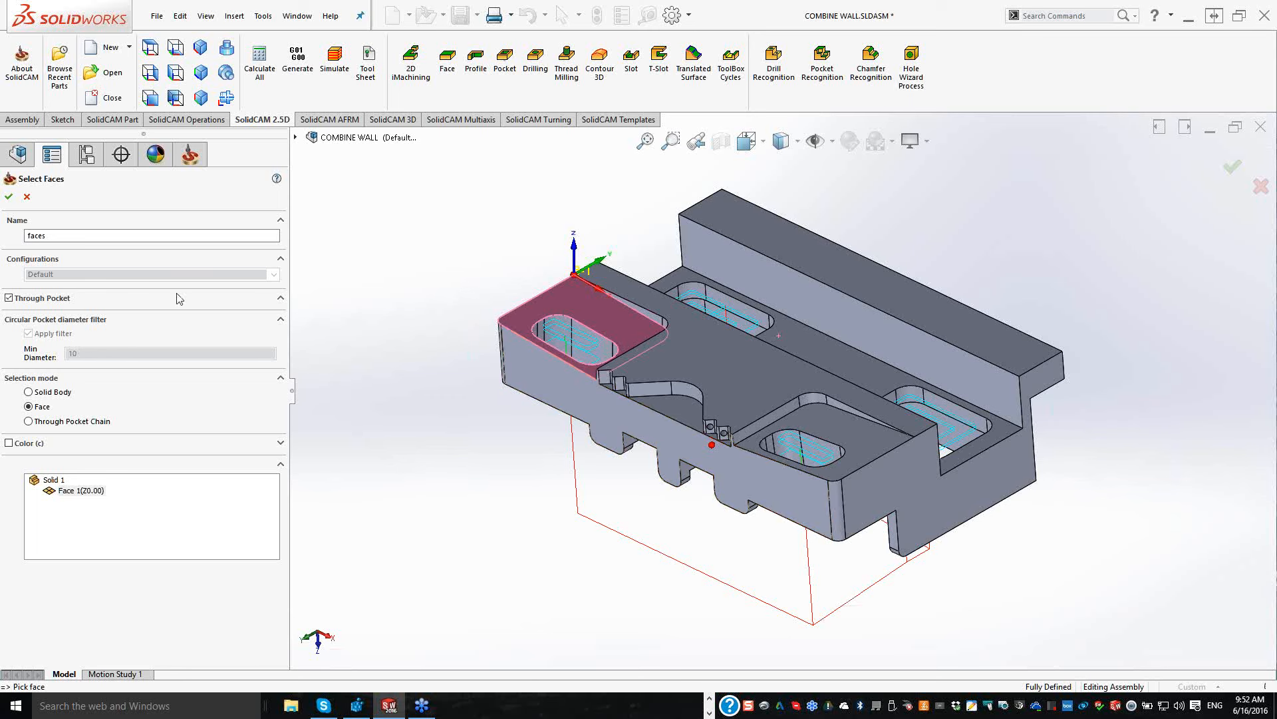
click(9, 198)
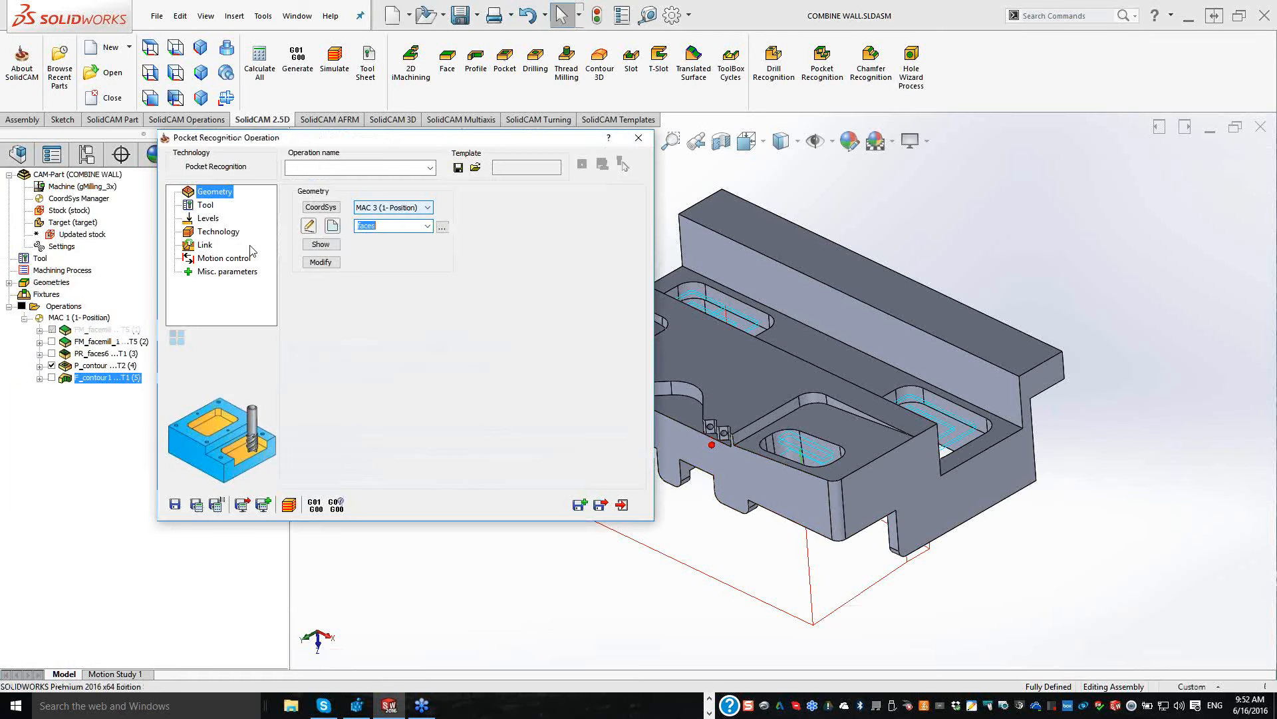
Step: Assign the 10 mm end mill, tool 2, to the pocket recognition operation
click(373, 397)
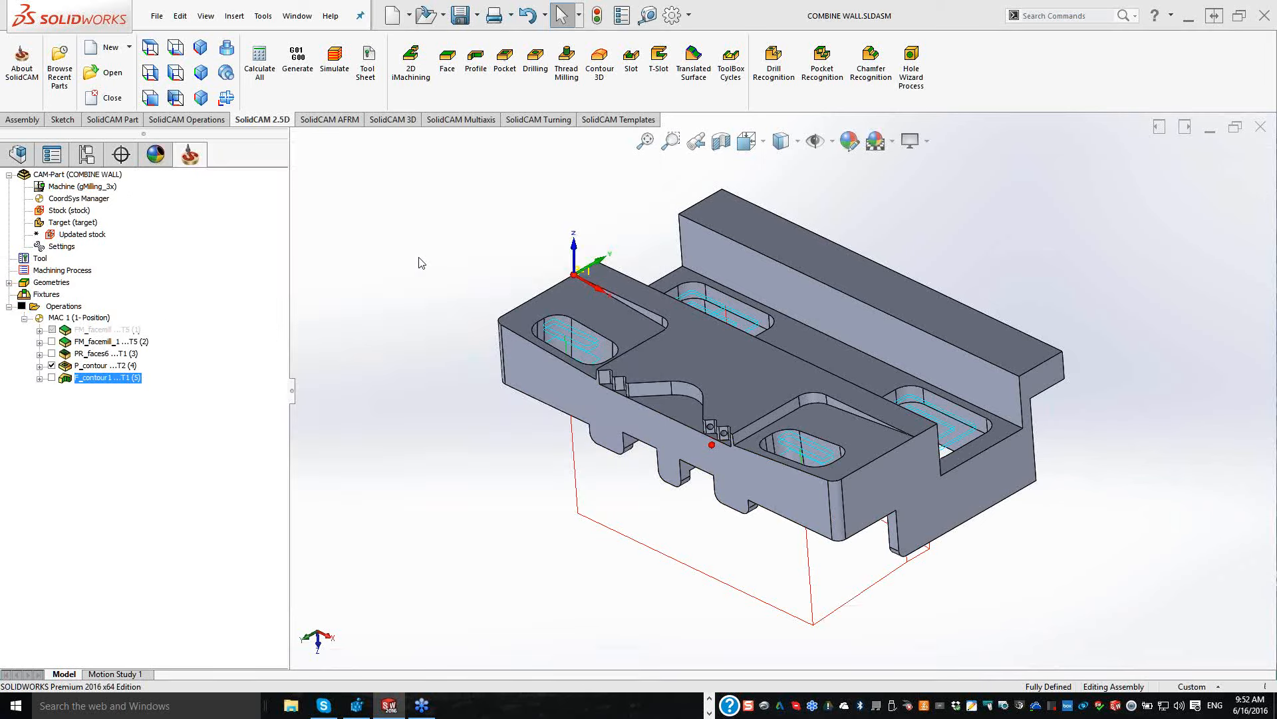
key(Down)
click(865, 510)
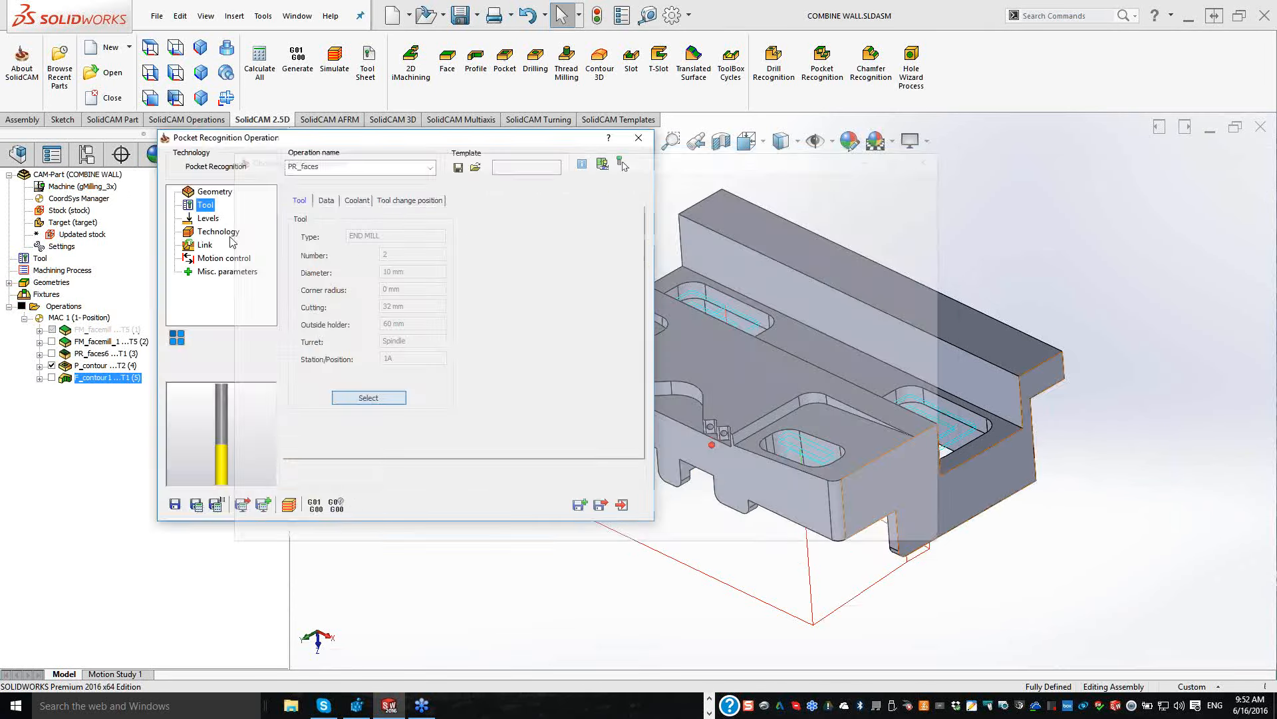
Step: Enable the one-way profile strategy for open pockets, save and calculate the operation, and close it
click(222, 234)
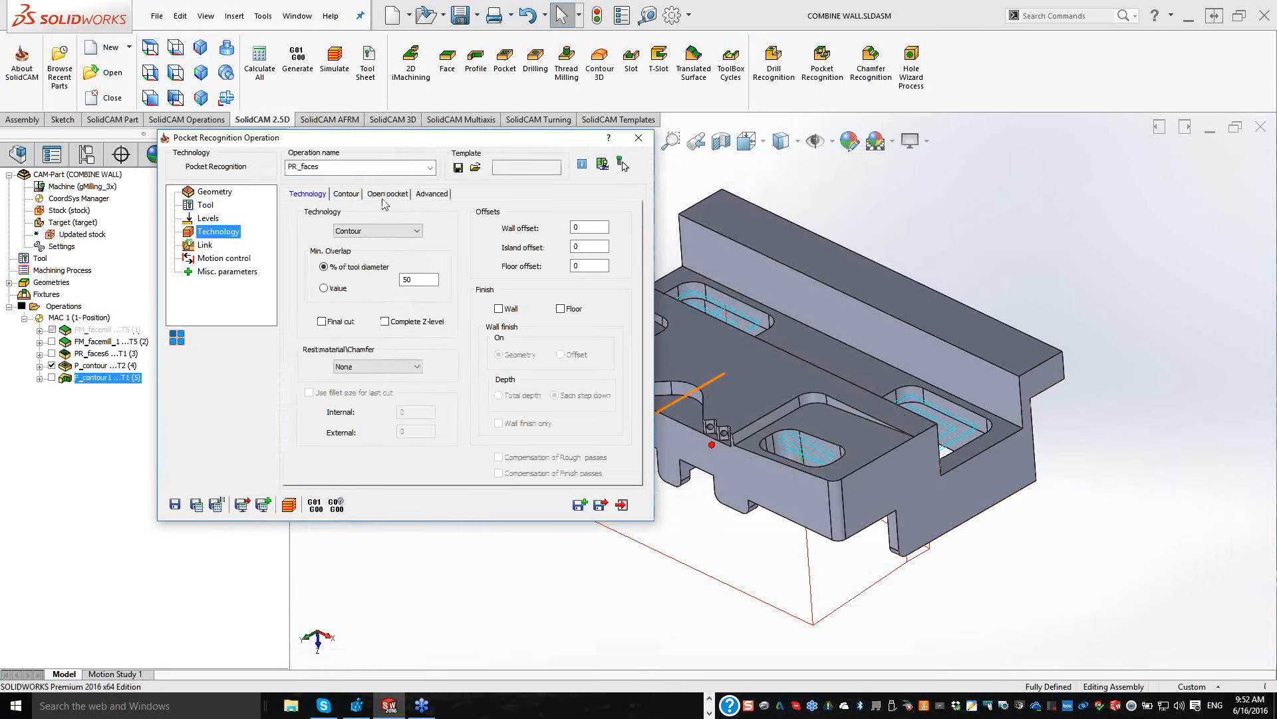
click(309, 226)
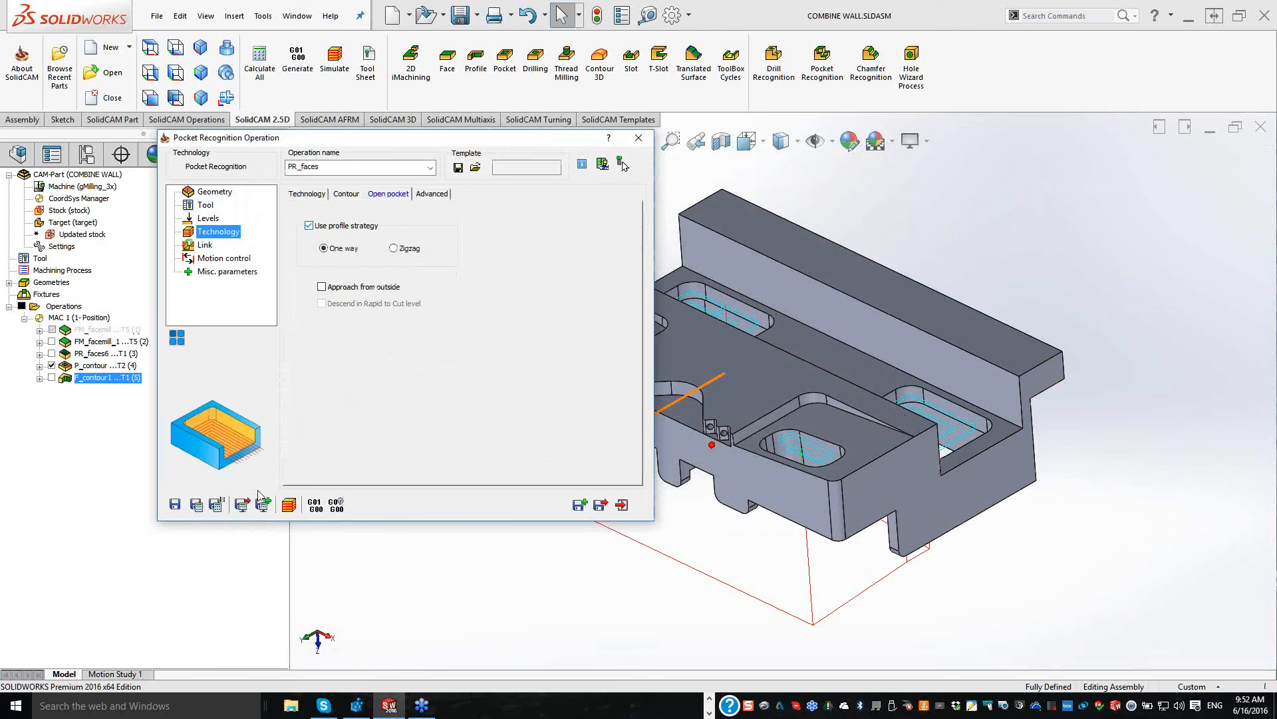
click(198, 505)
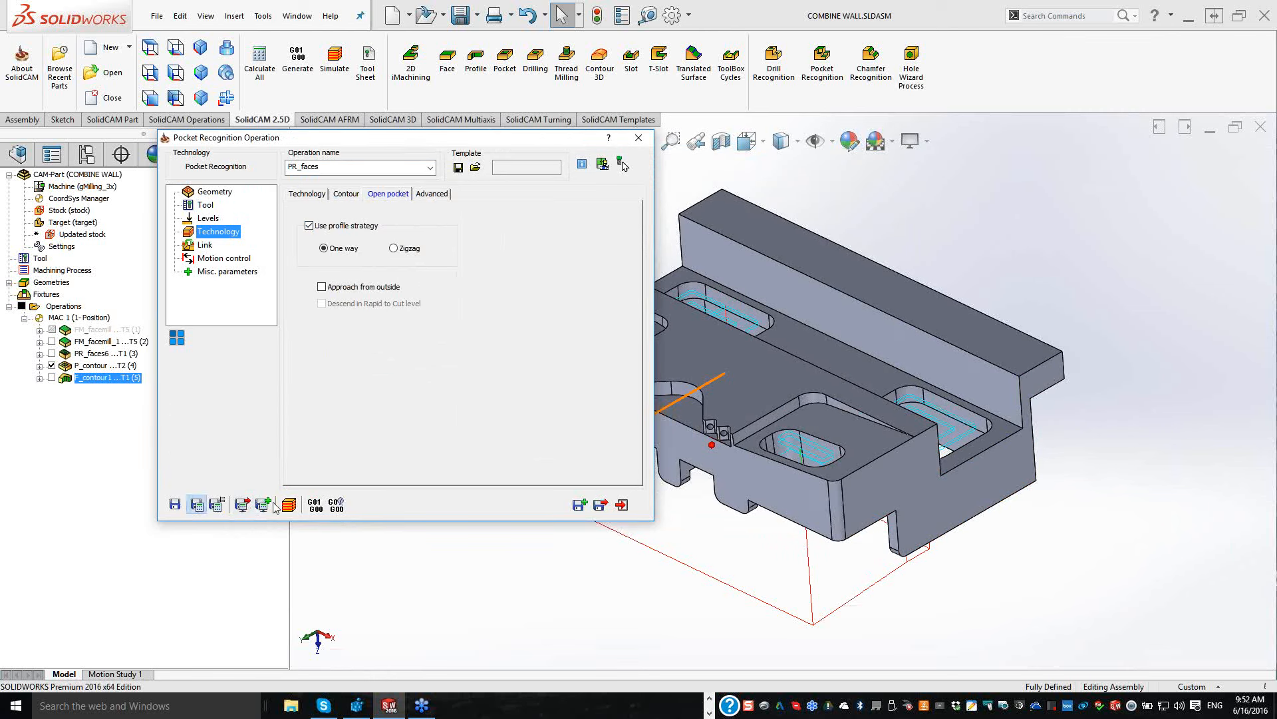
click(621, 507)
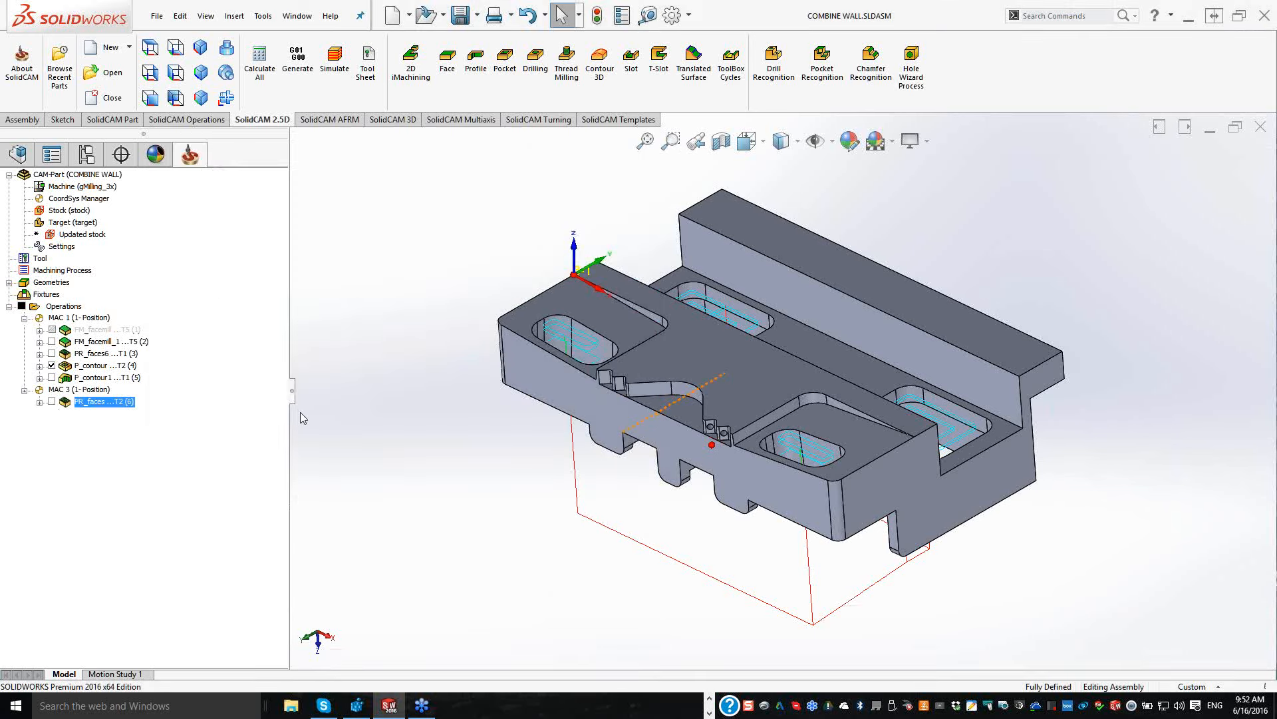
Step: Start a 2D drilling operation and set its coordinate system to MAC 4 (1- Position)
middle_drag(301, 412, 376, 376)
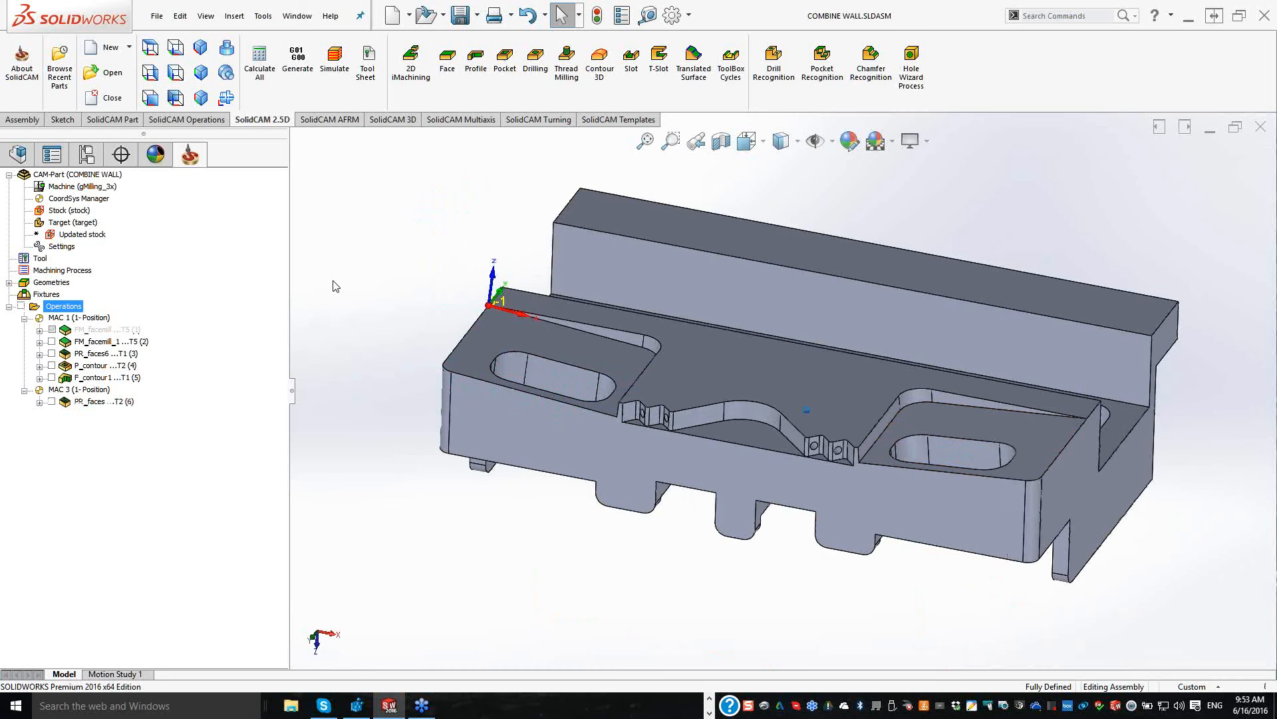
click(536, 60)
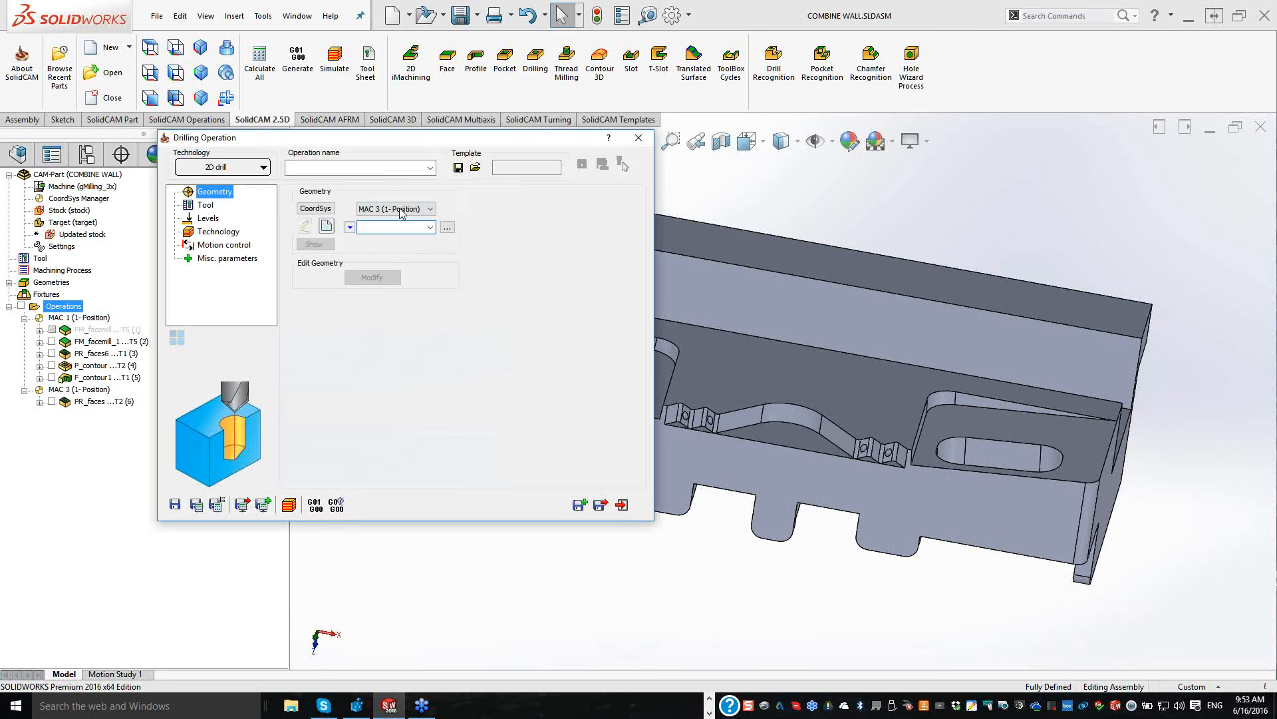
click(402, 210)
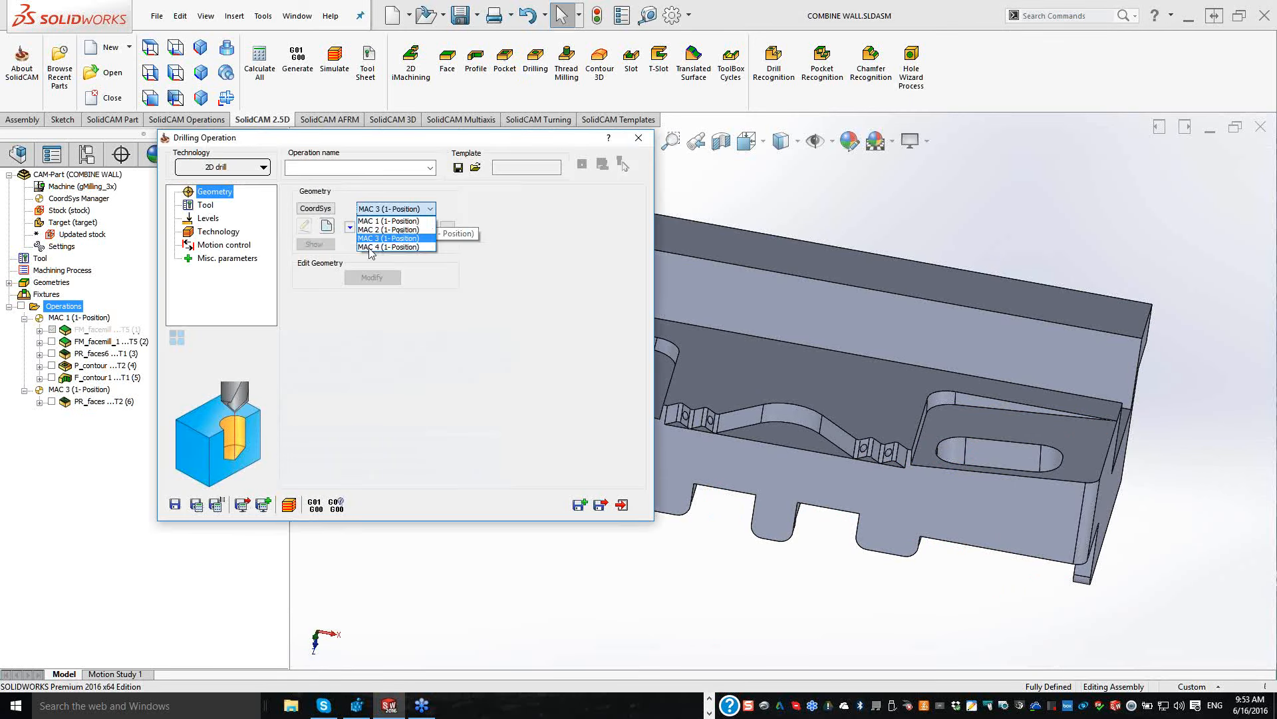
key(Return)
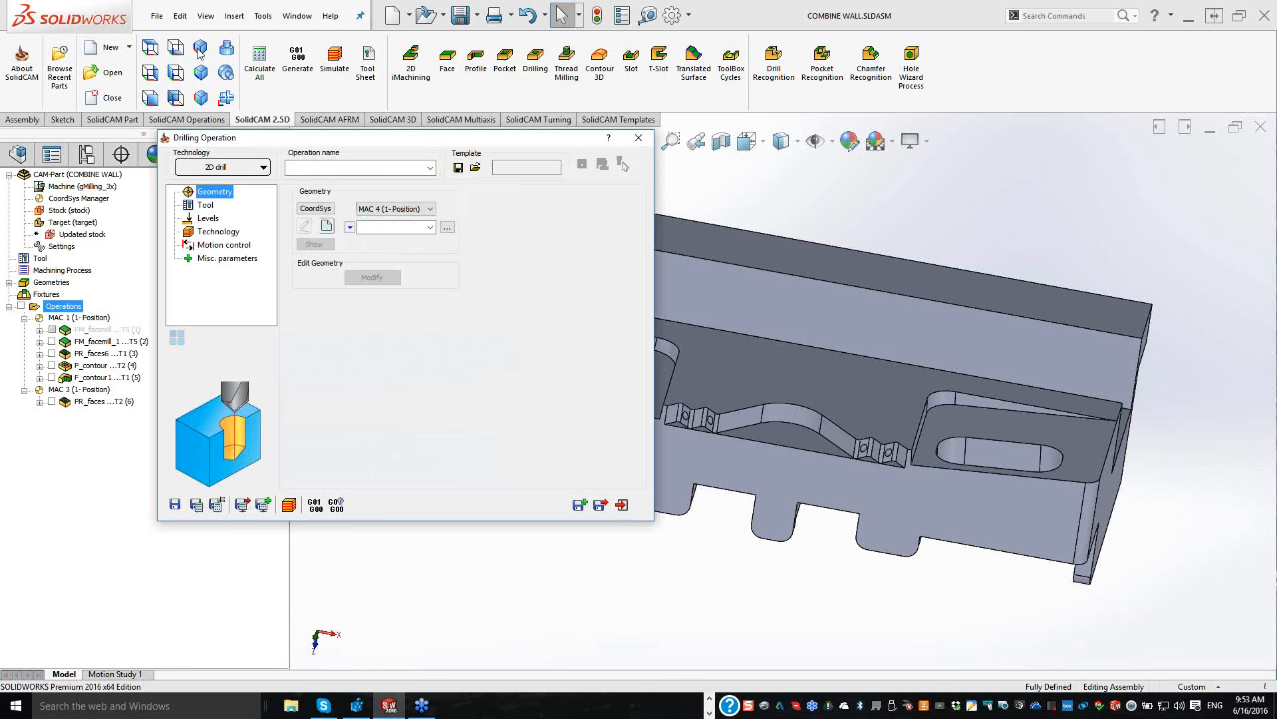
Step: Pick the upper 2 mm hole on the angled steps as the drilling geometry and assign the 3 mm spot drill, tool 6
click(326, 227)
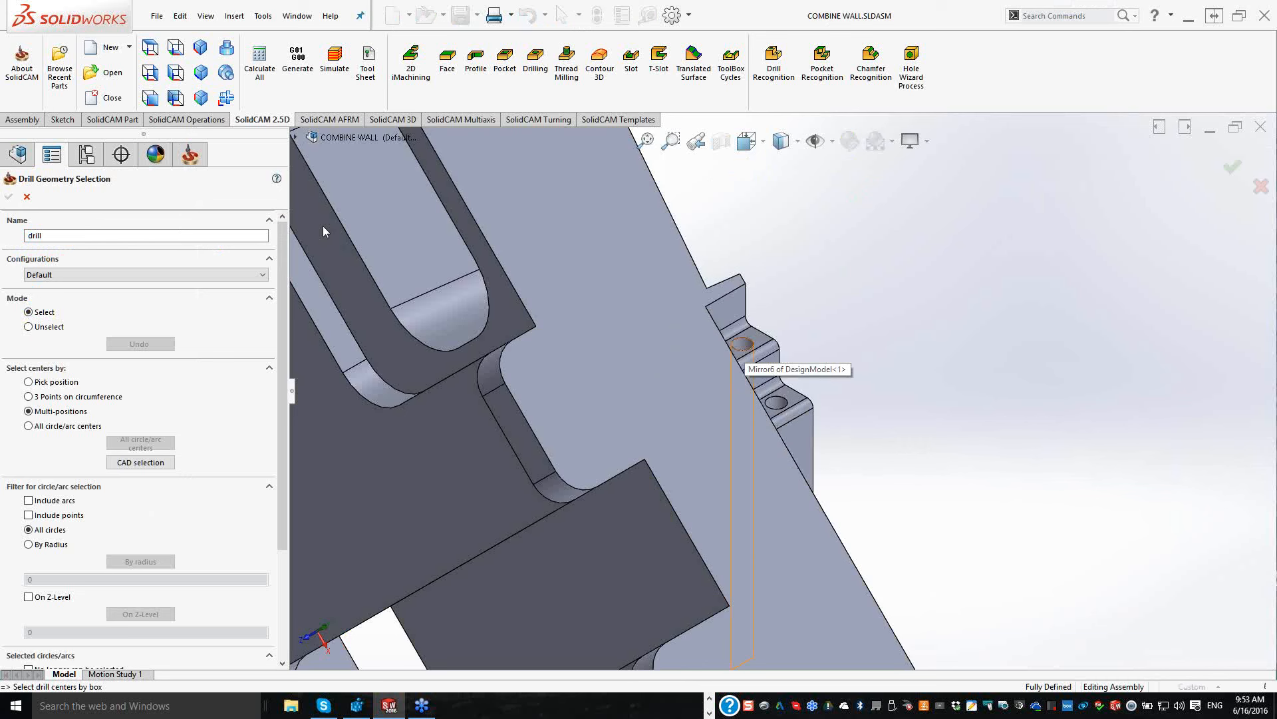
click(743, 343)
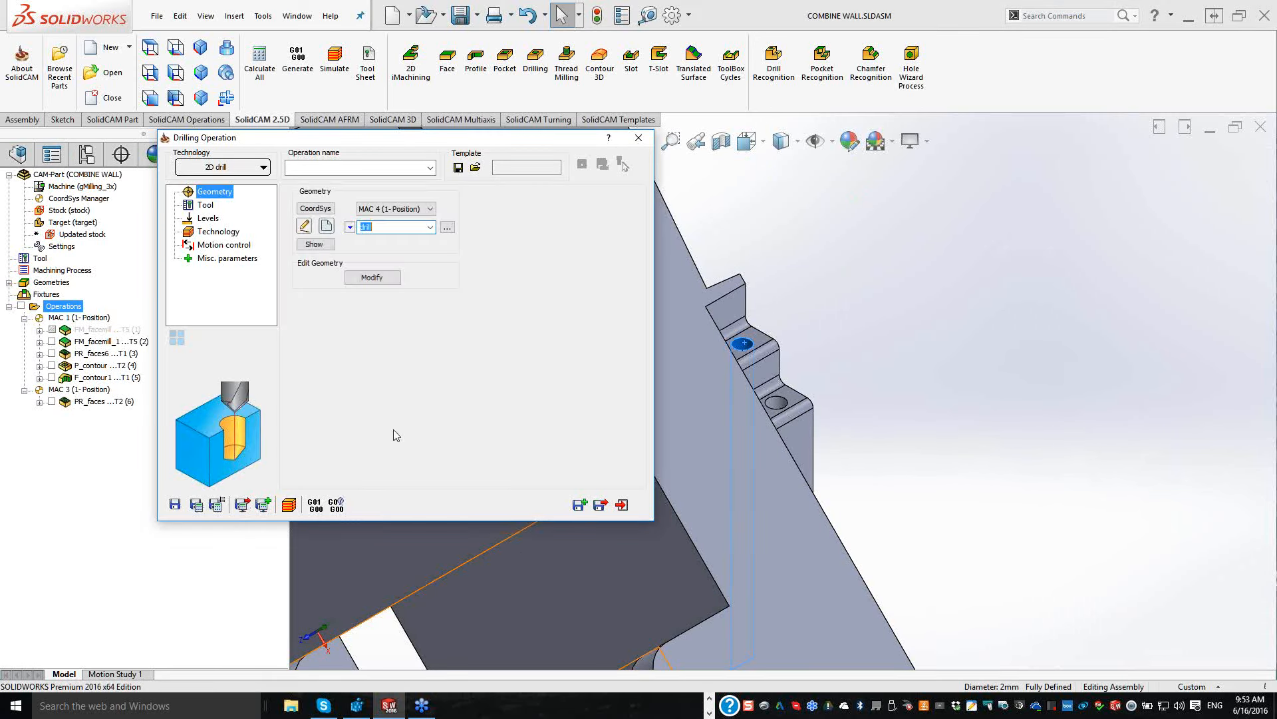
click(395, 430)
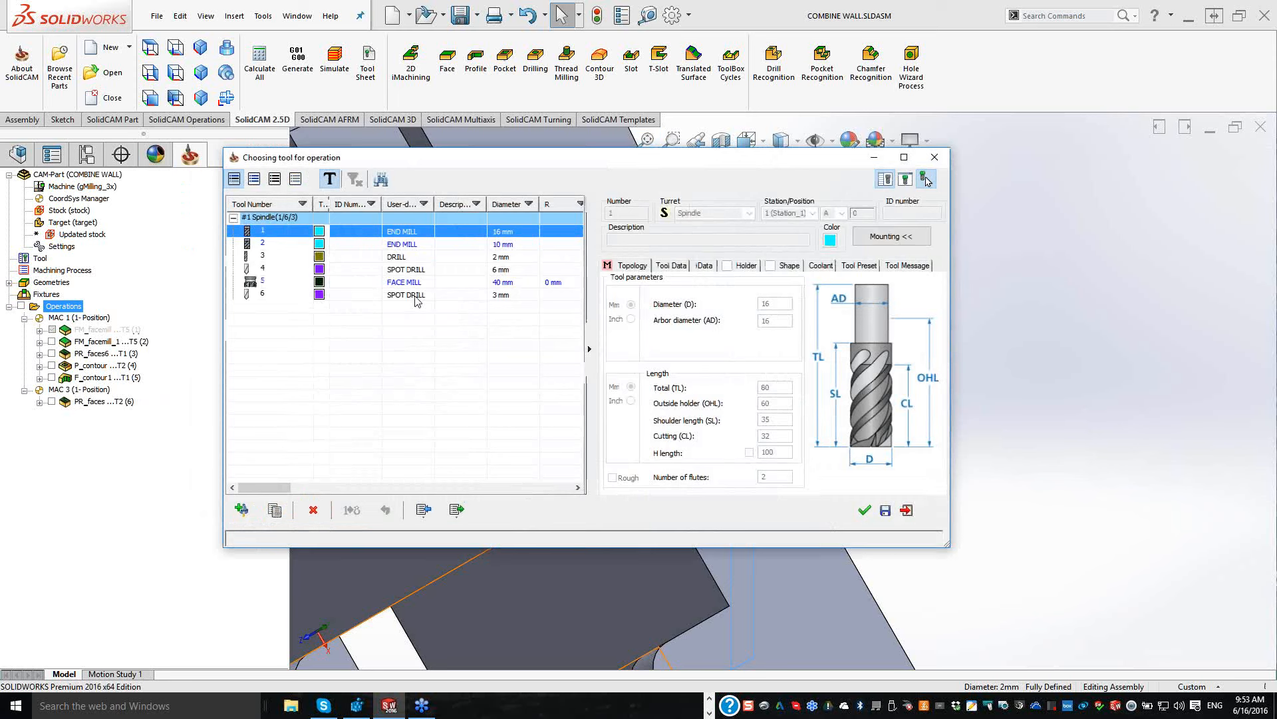
click(864, 511)
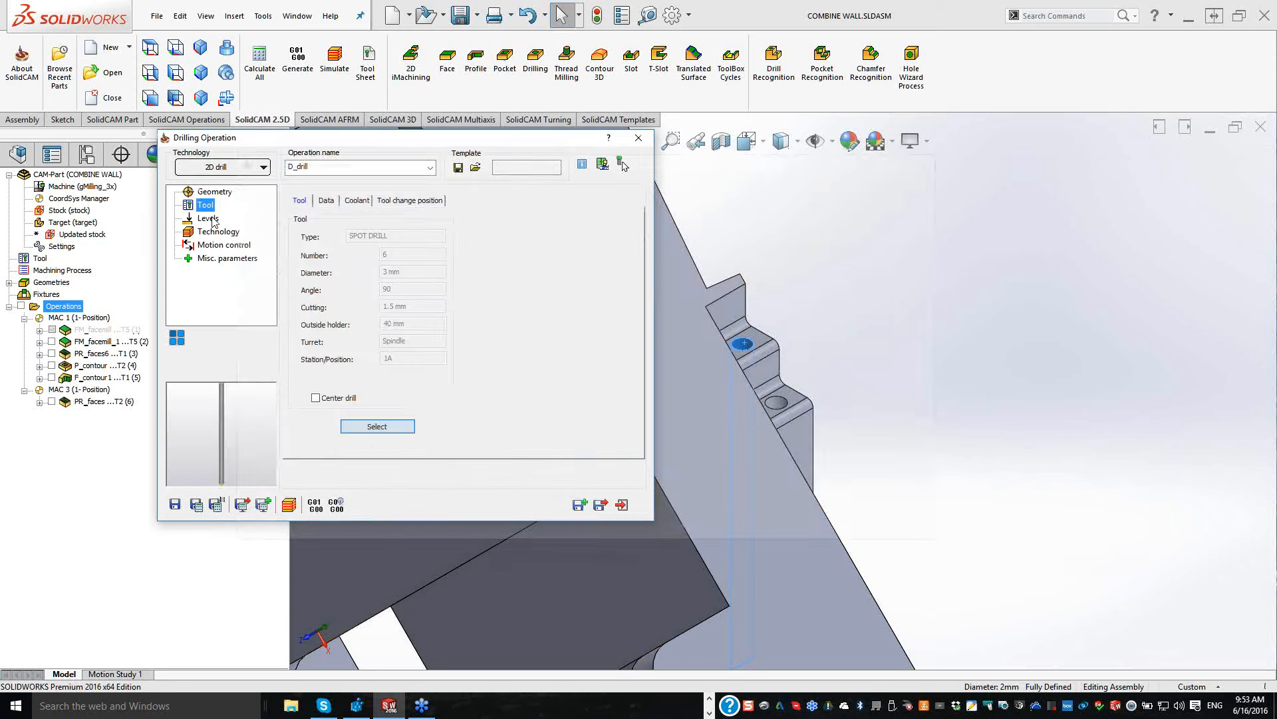
Step: Define the drilling levels by picking the step face around the hole for the upper level and setting the drill depth to 0
click(208, 218)
drag(426, 138, 388, 183)
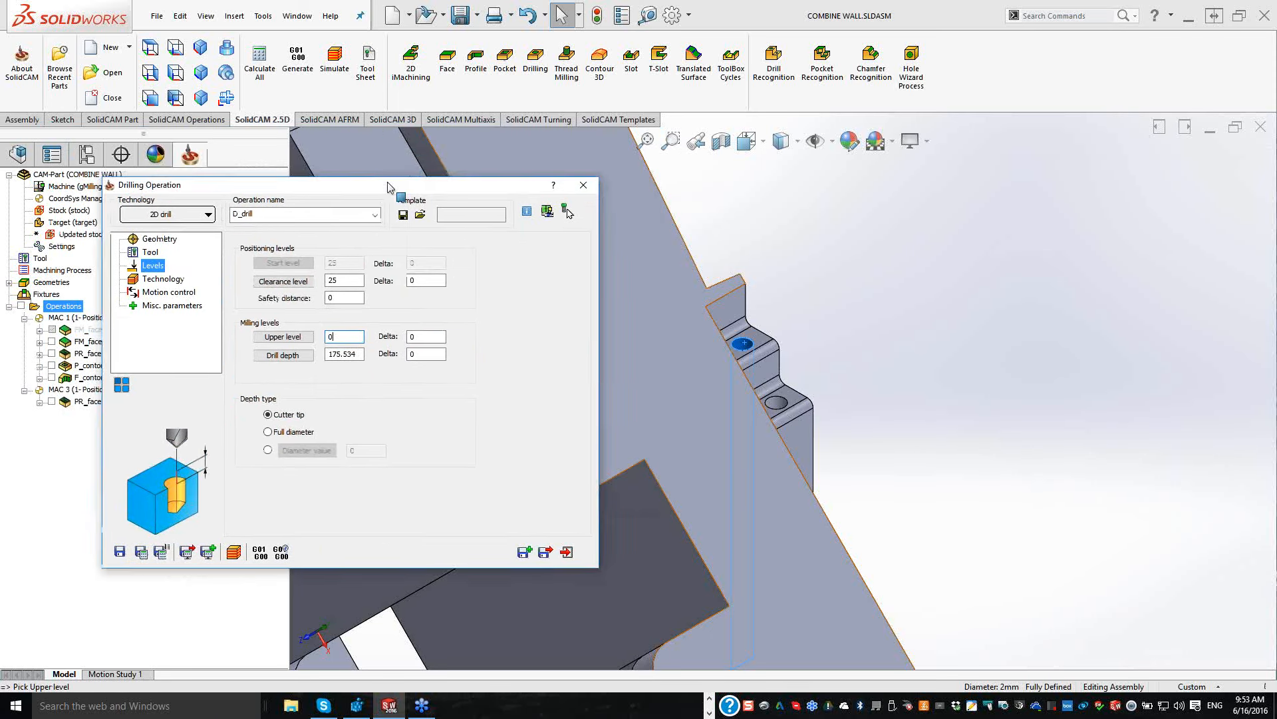
click(749, 331)
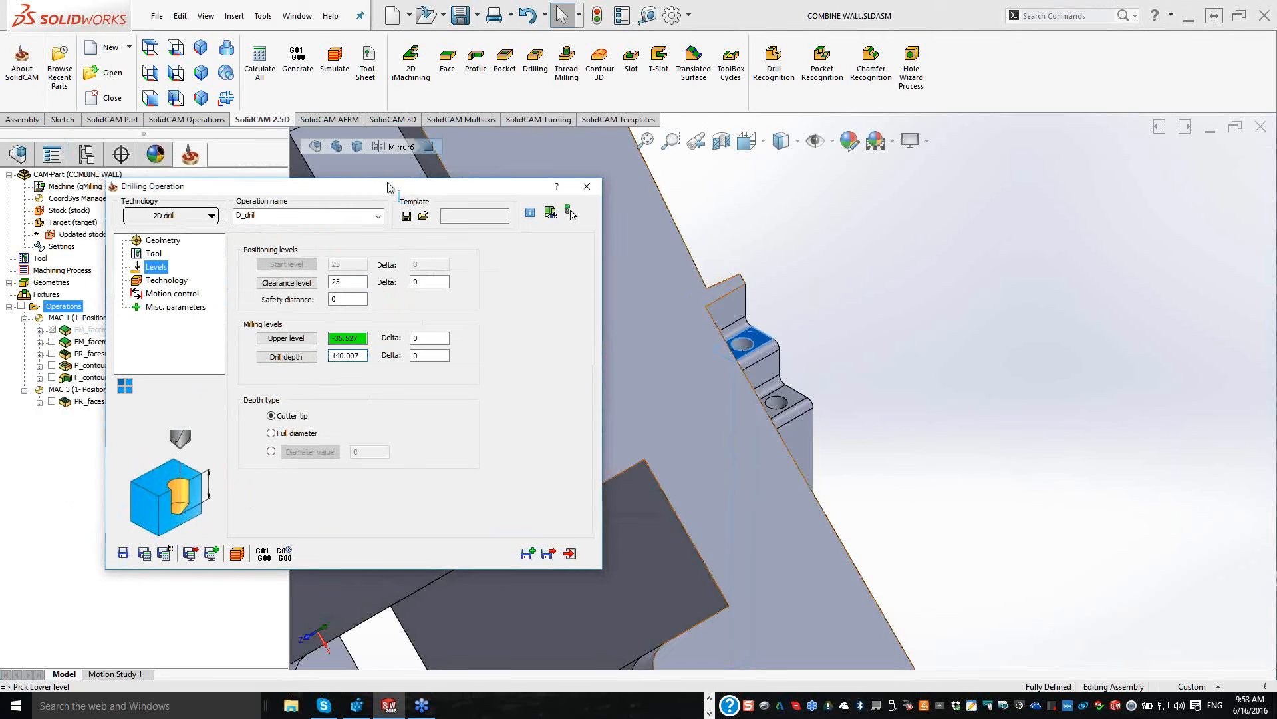
click(286, 356)
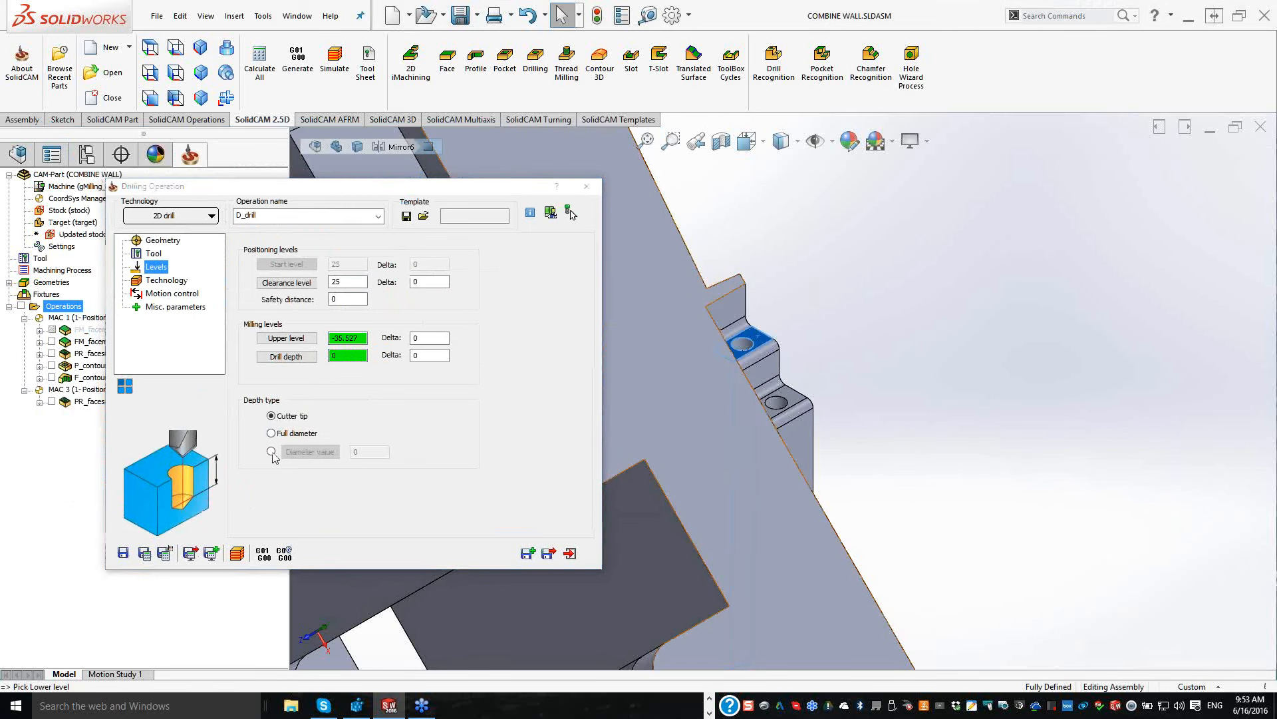
Step: Set the depth type to a diameter value of 2 taken from the hole's circular edge
click(271, 452)
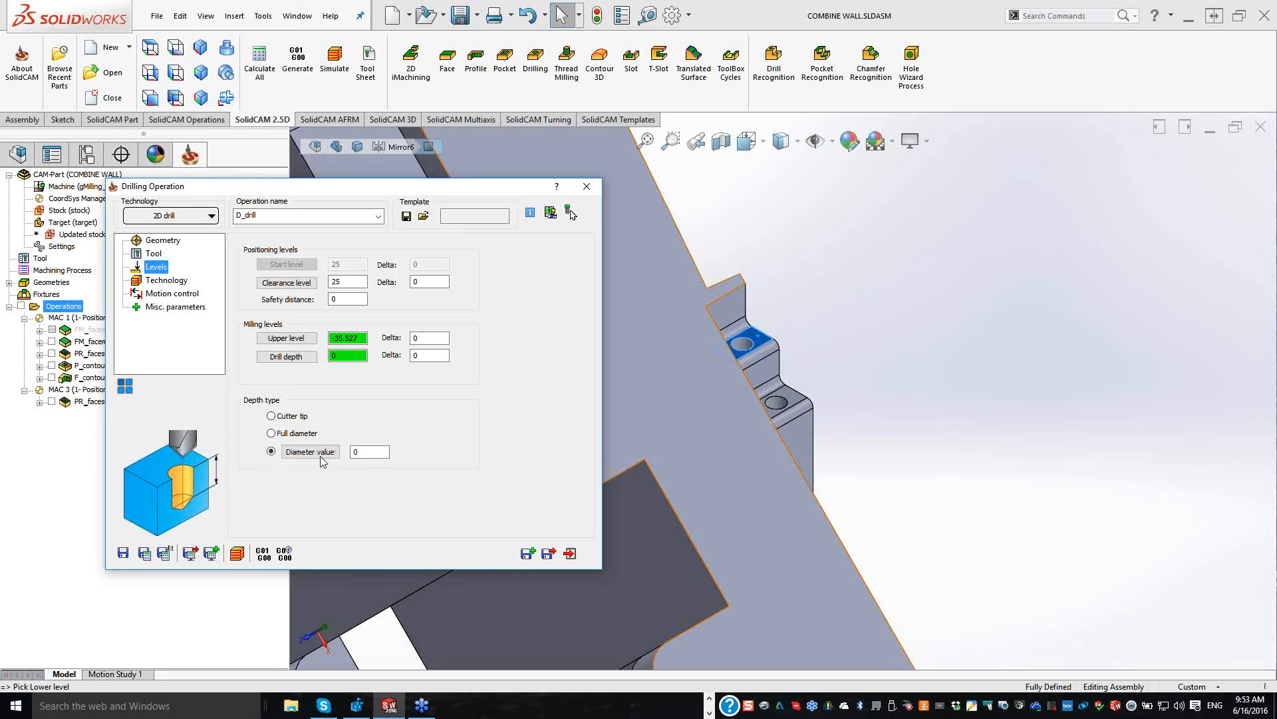
click(321, 459)
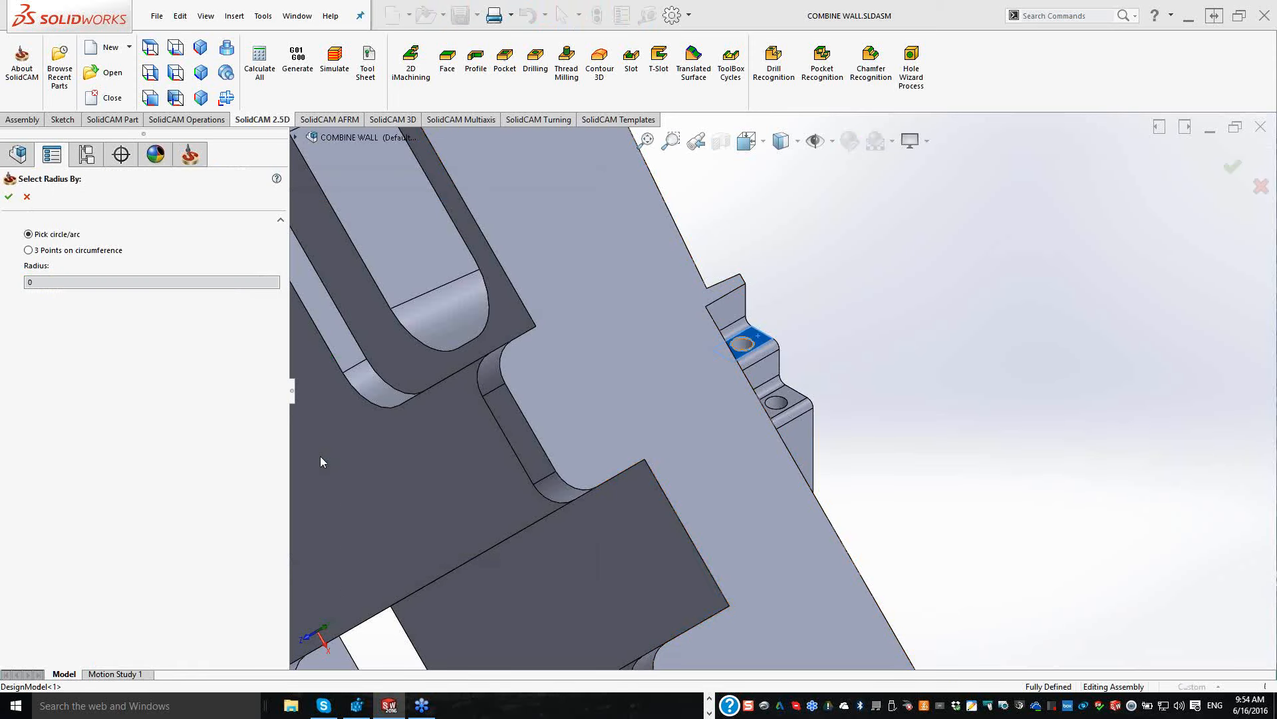
click(752, 344)
click(9, 197)
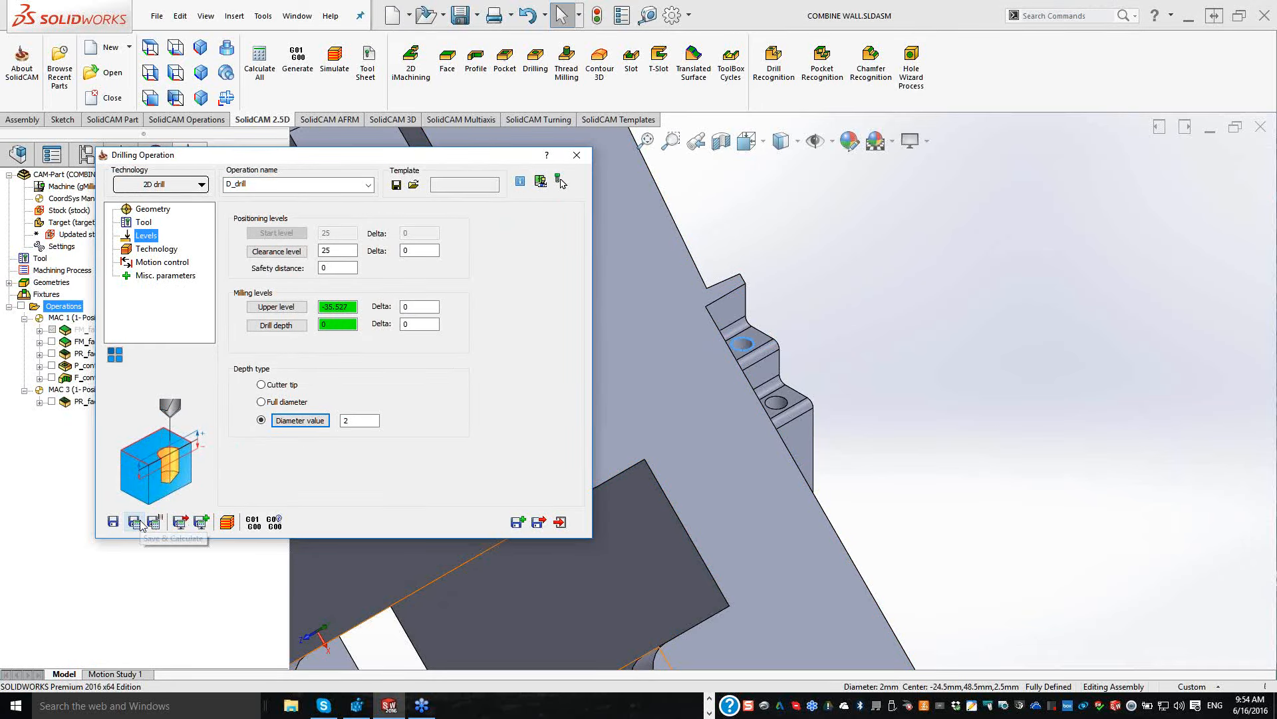
Step: Save and calculate the drilling operation, show its toolpath at the hole, and hide it again
click(140, 523)
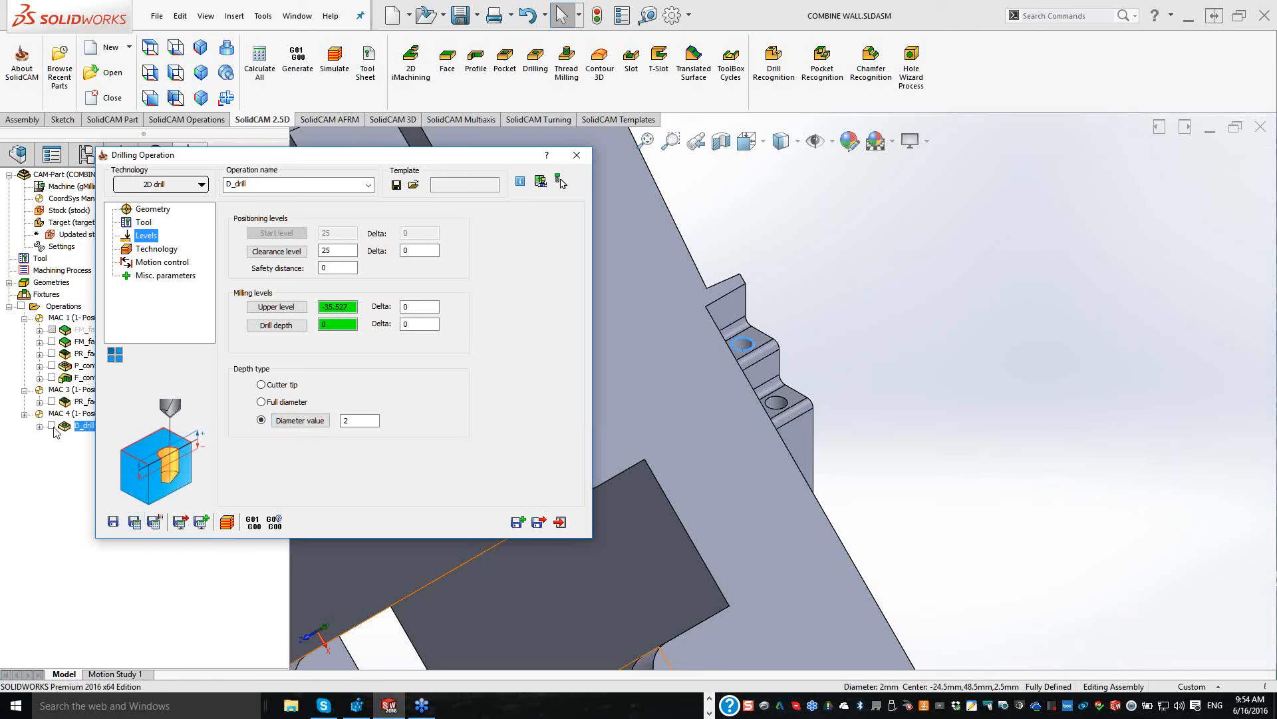
click(52, 426)
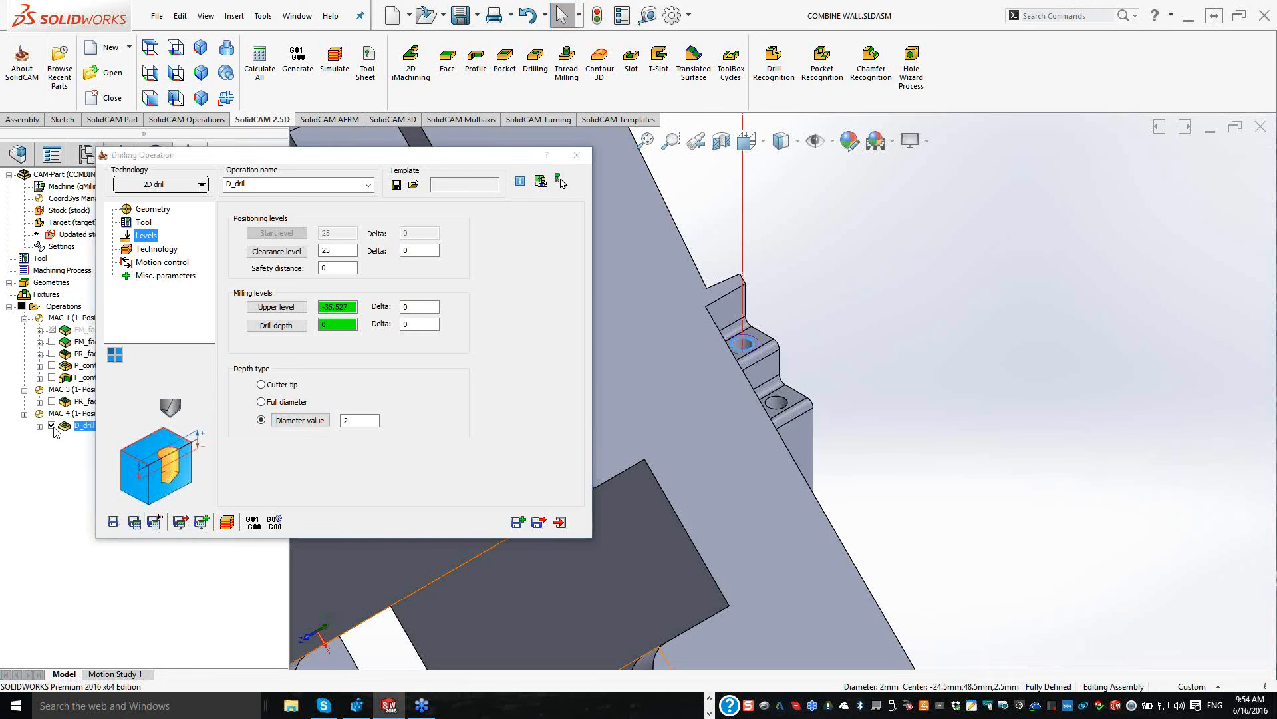
key(space)
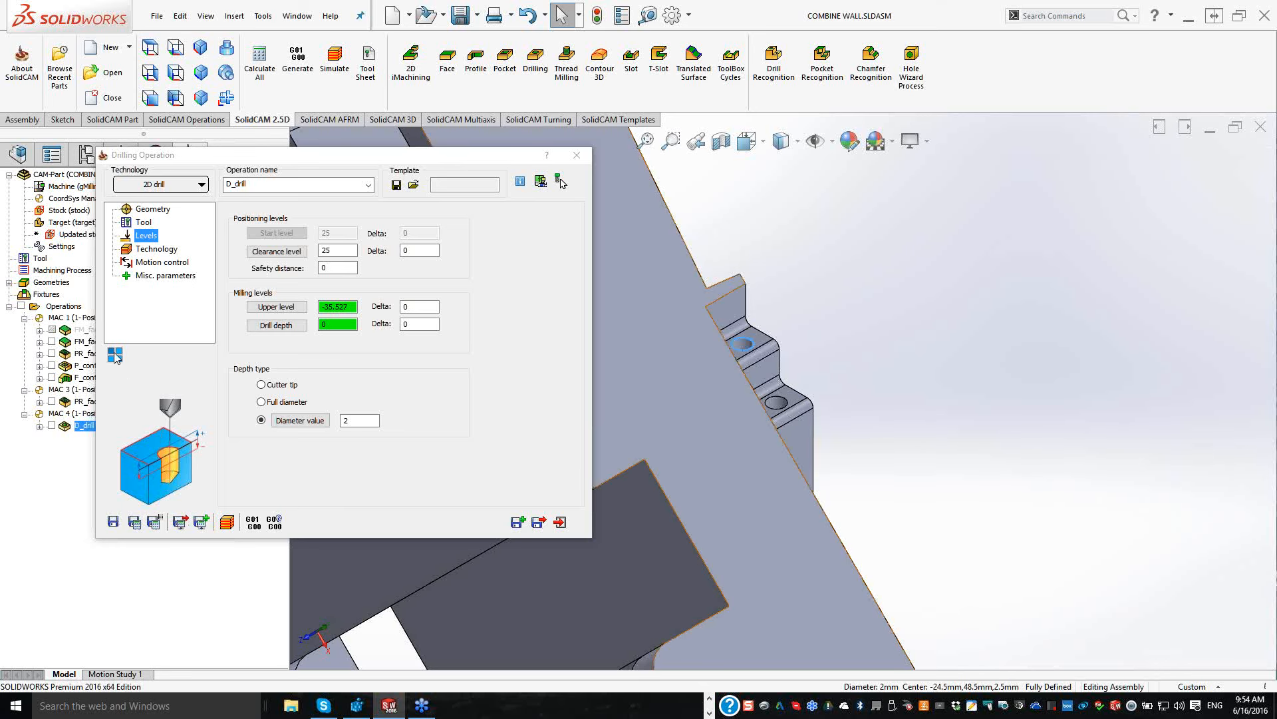
Step: Start a matrix translation of the drilling operation along a custom first axis, picked from the straight step edge beside the hole
click(113, 353)
click(133, 192)
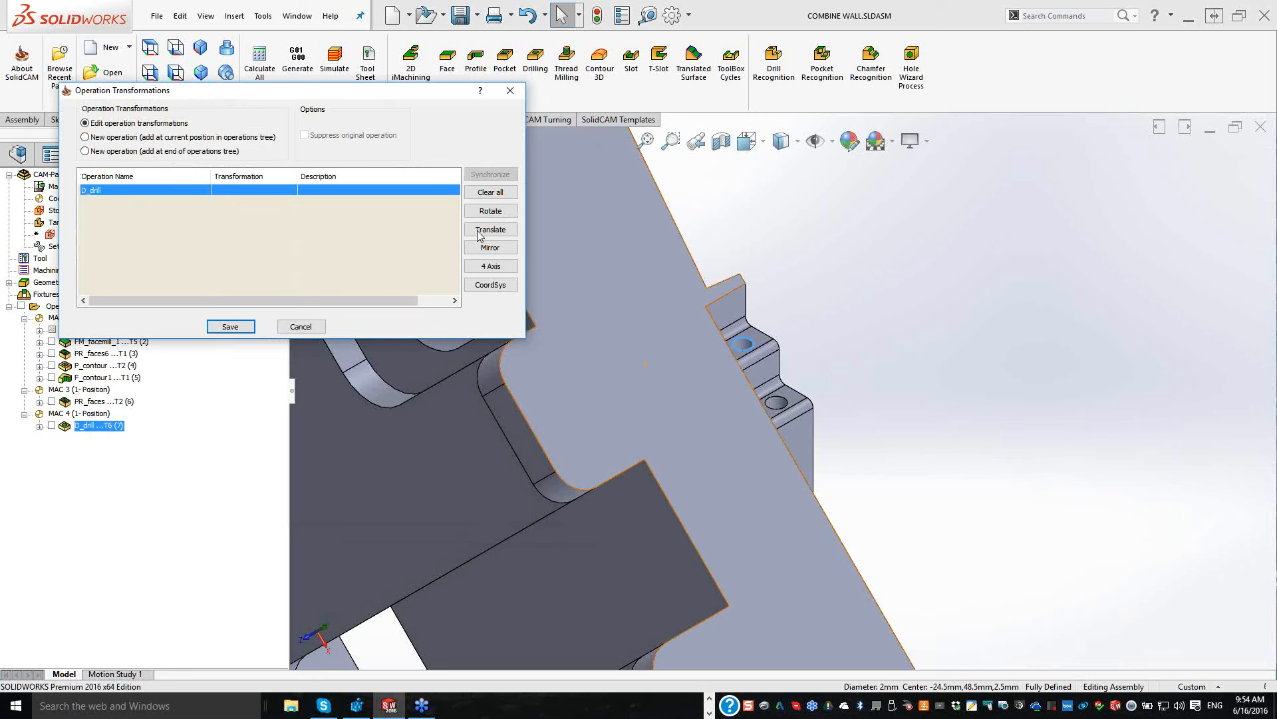
click(479, 233)
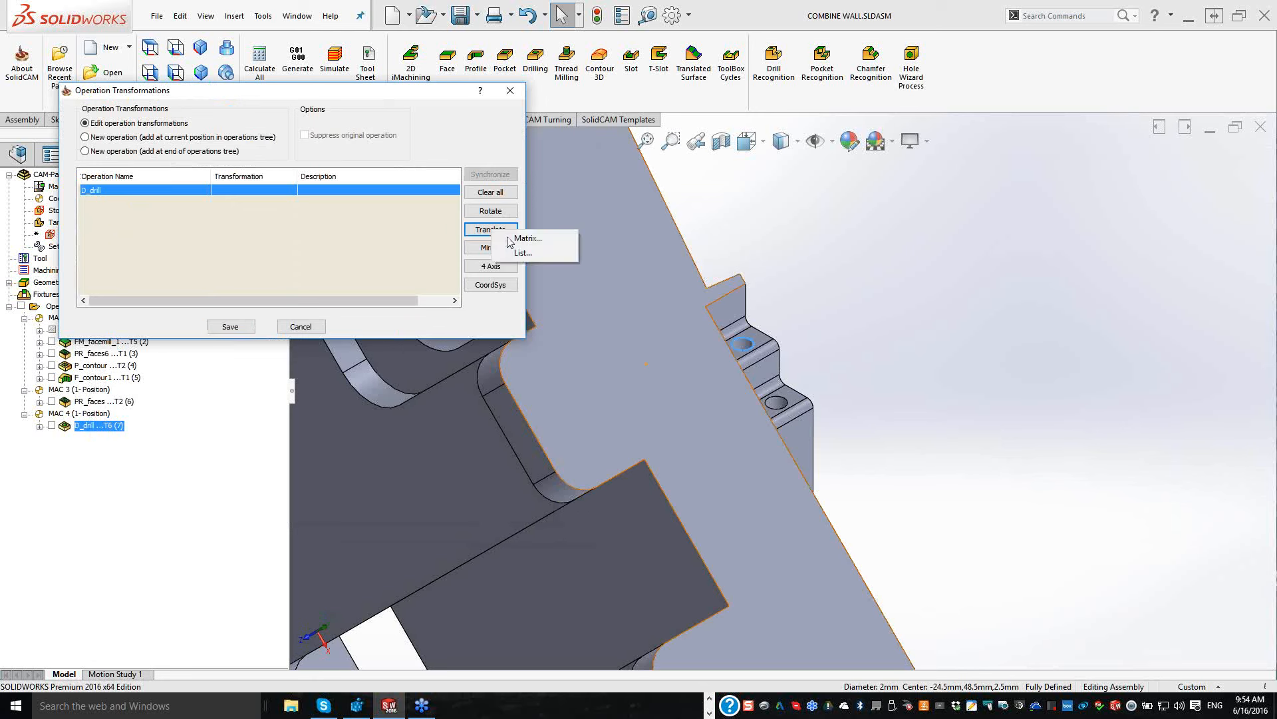
click(522, 238)
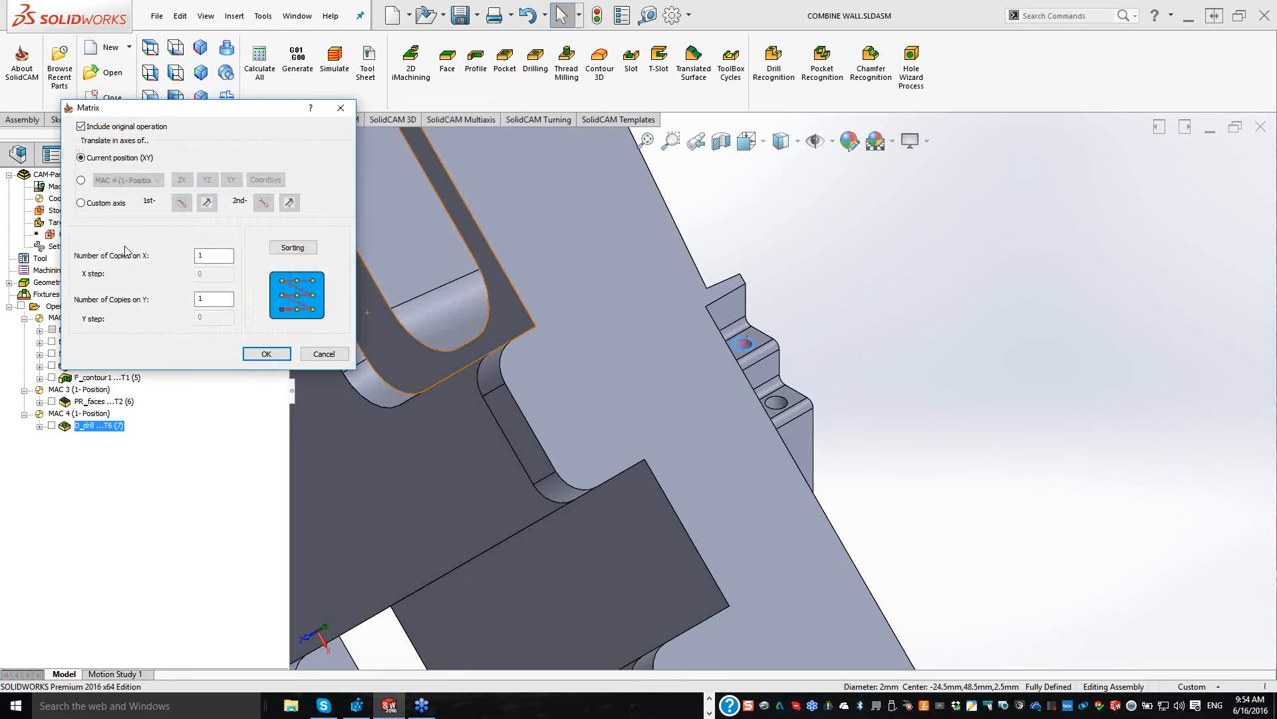
click(81, 203)
click(182, 203)
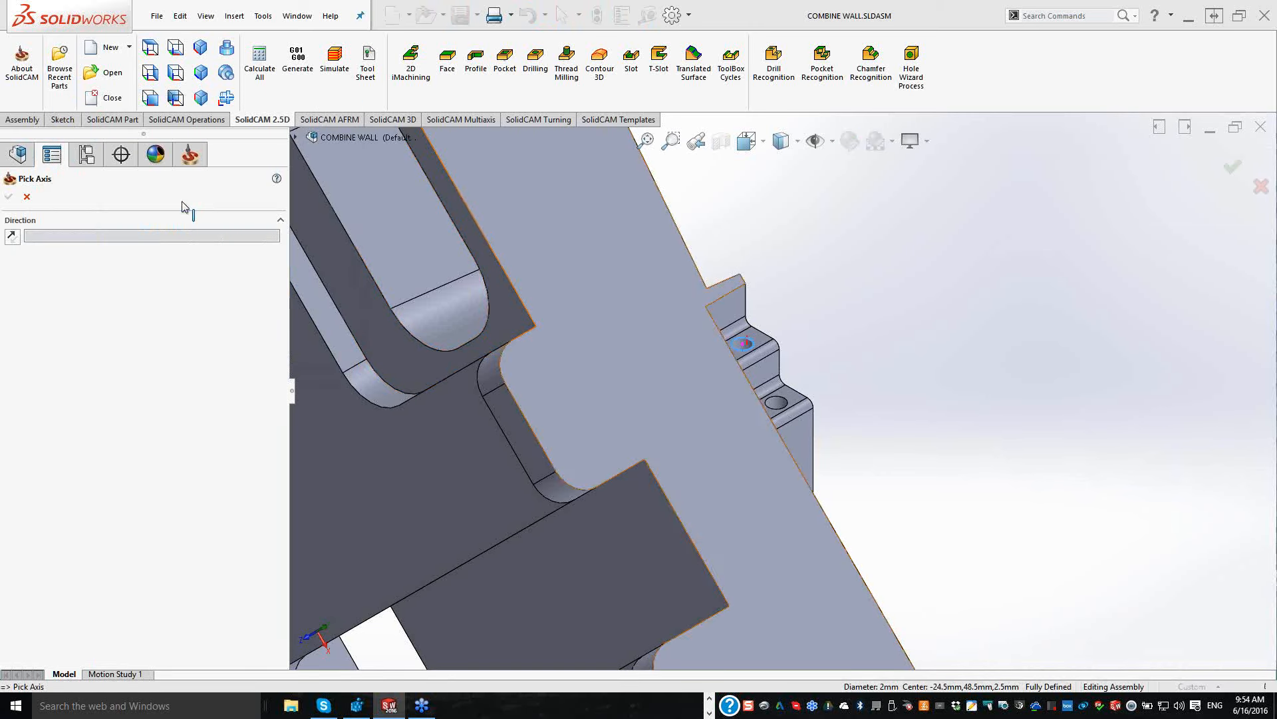
click(713, 318)
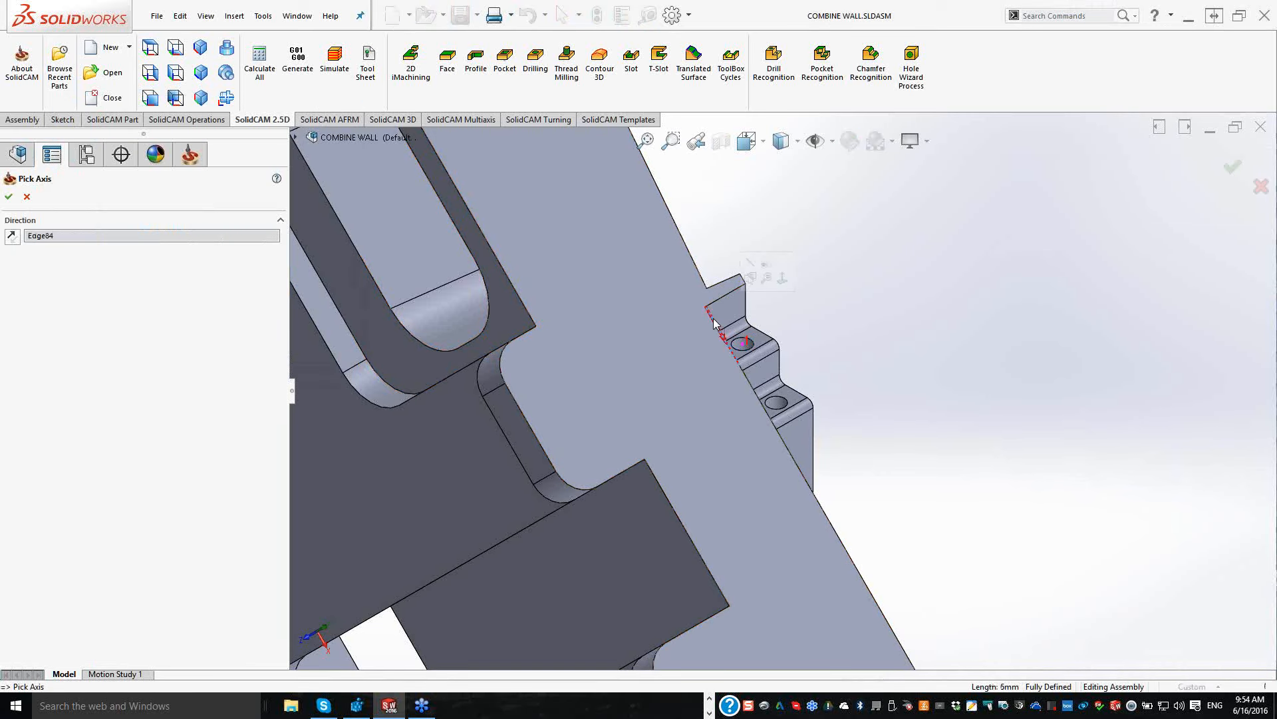
click(10, 197)
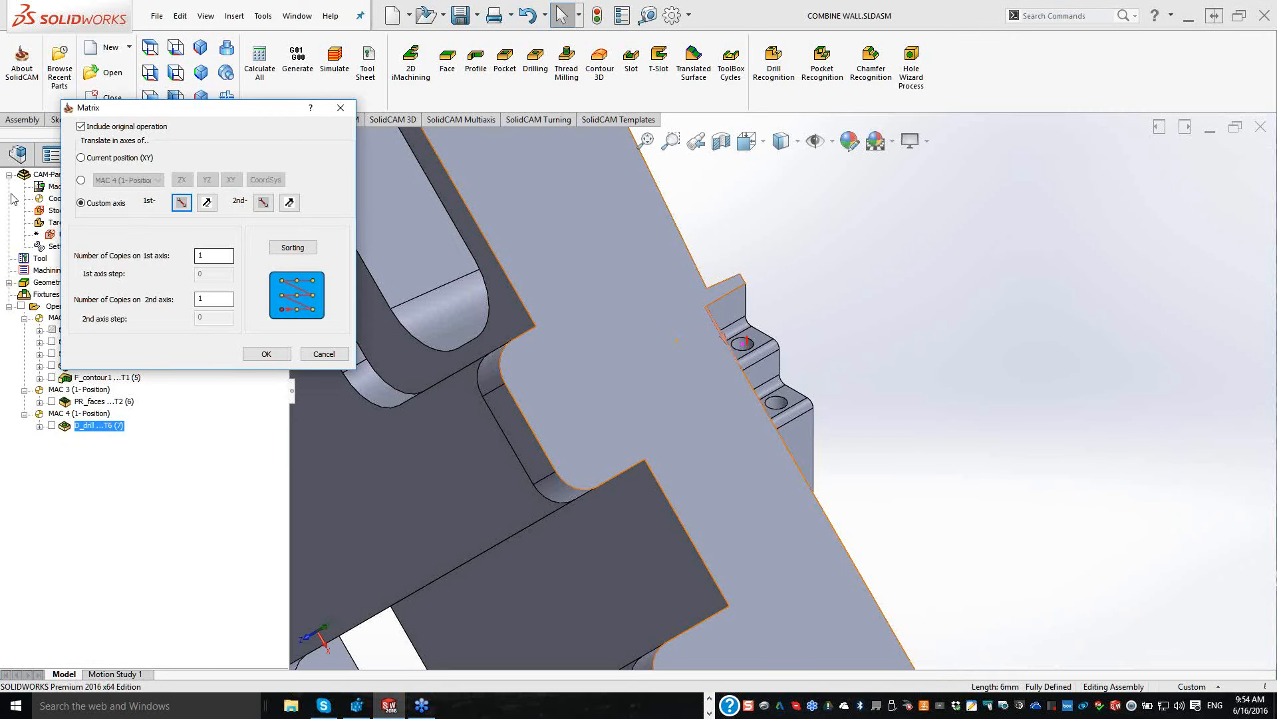
Step: Set 2 copies on the first axis with a step of 6, accept the transformation, and save and calculate the drilling operation
key(BackSpace)
text(2)
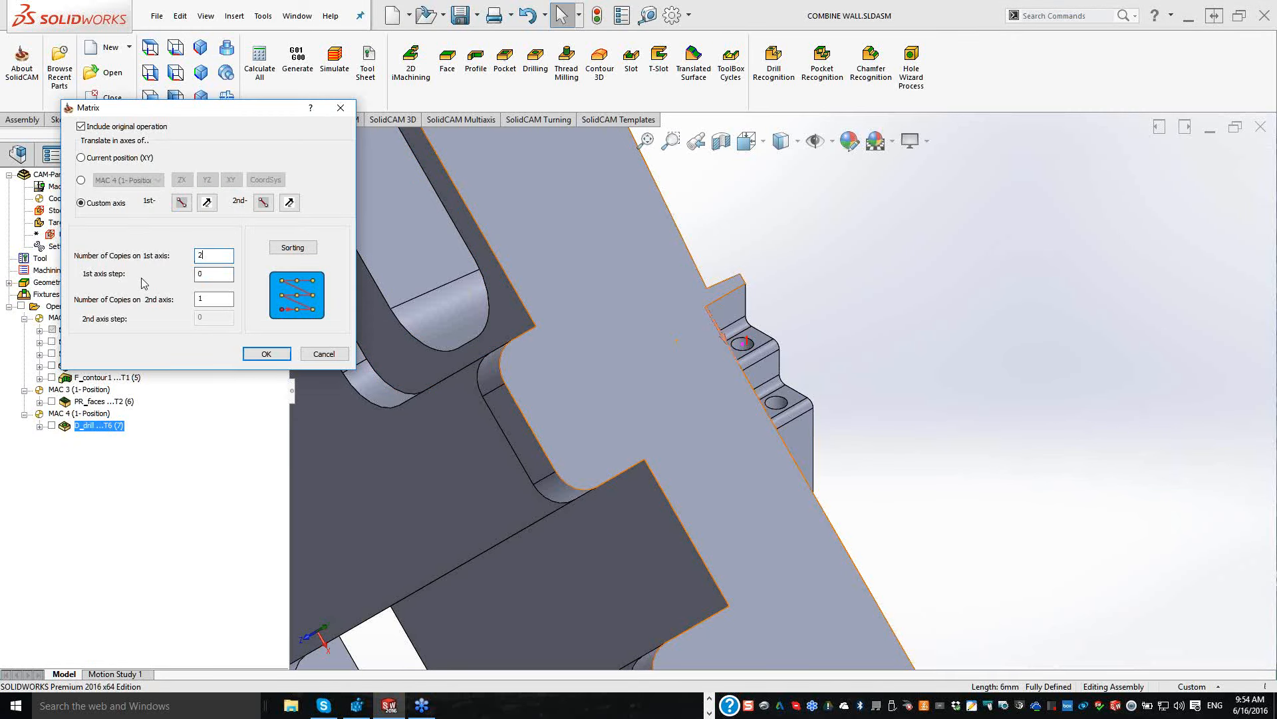
key(Tab)
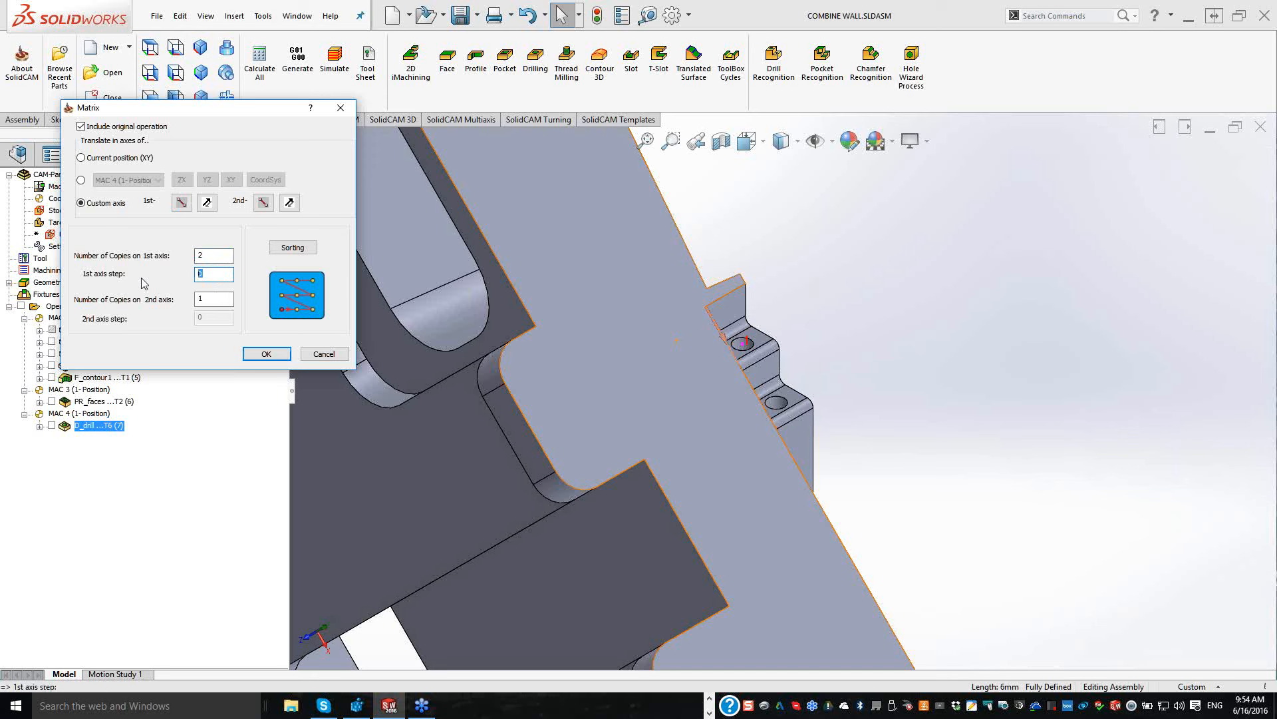
text(6)
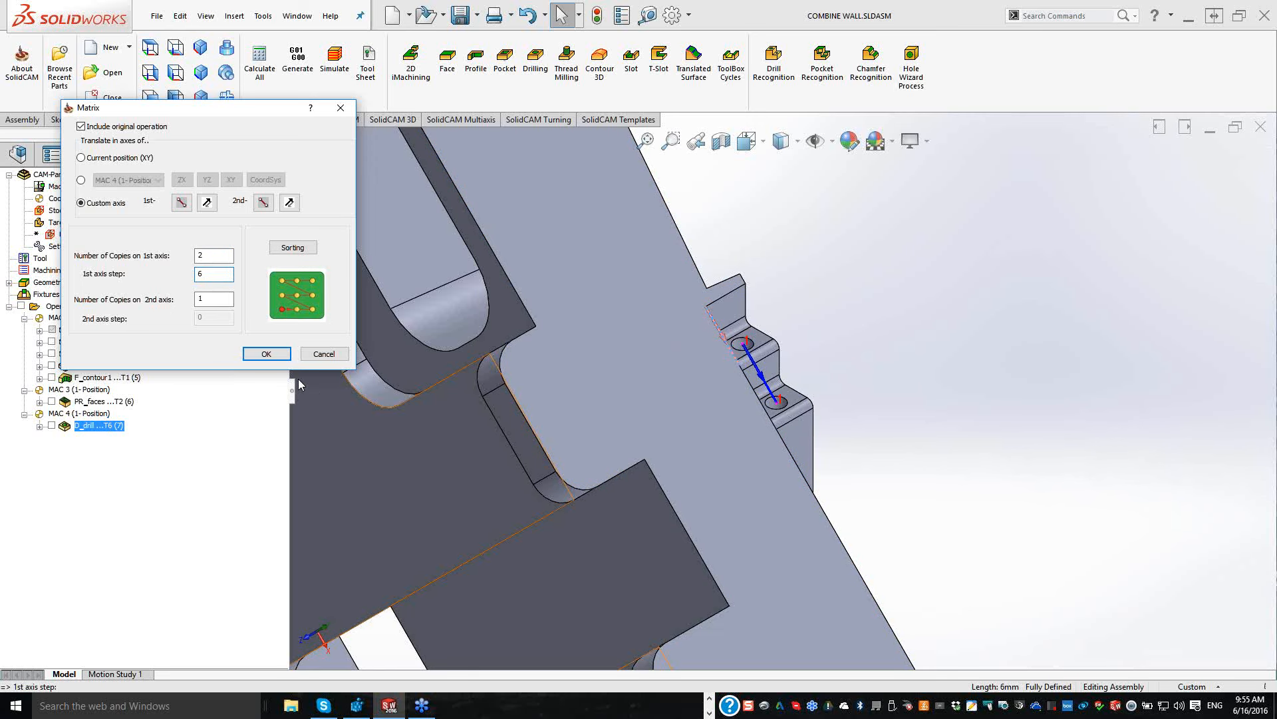
click(267, 356)
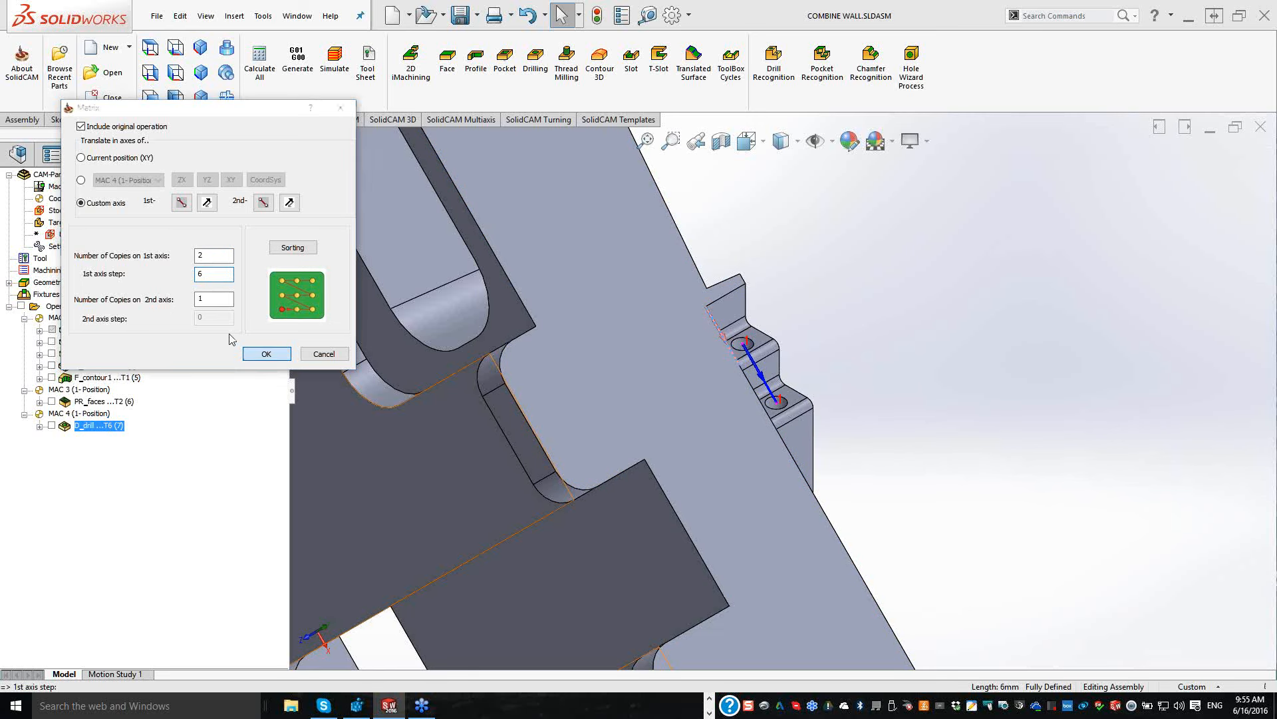
click(228, 328)
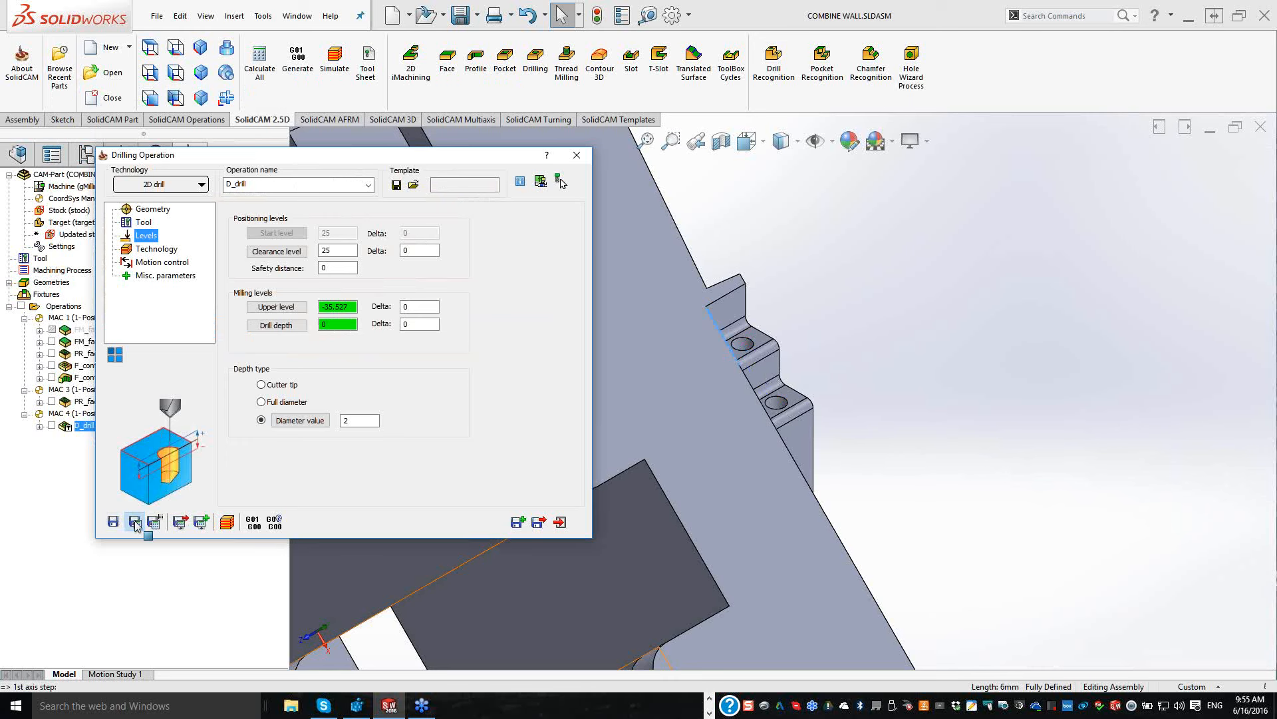
click(134, 522)
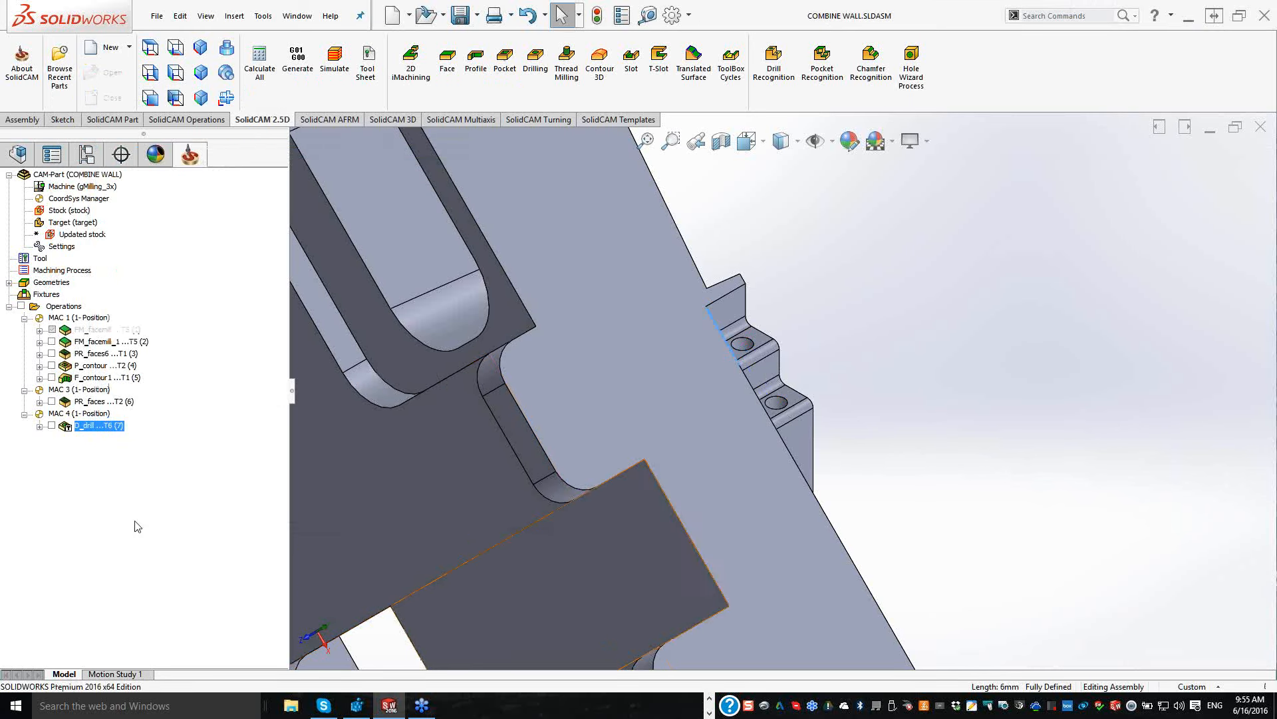
Step: Display the toolpaths of the D_drill operation and the PR_faces operation under MAC 3
click(52, 425)
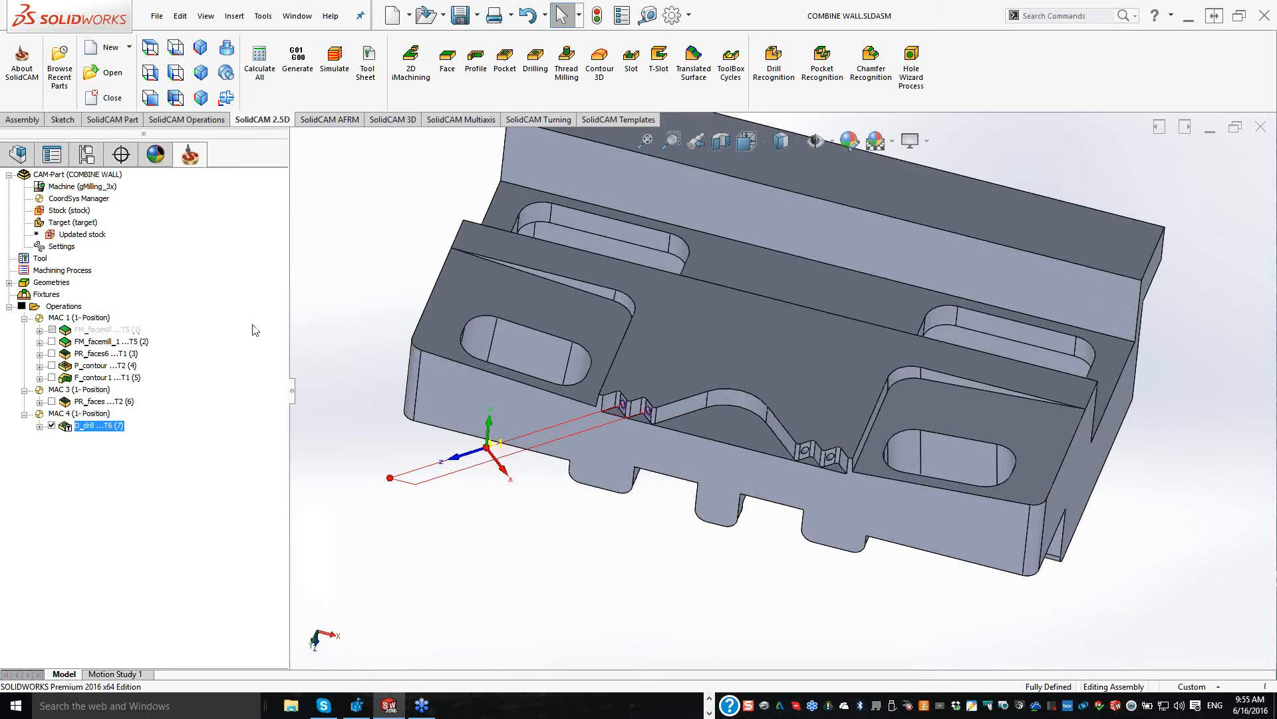
key(Up)
key(Up)
key(space)
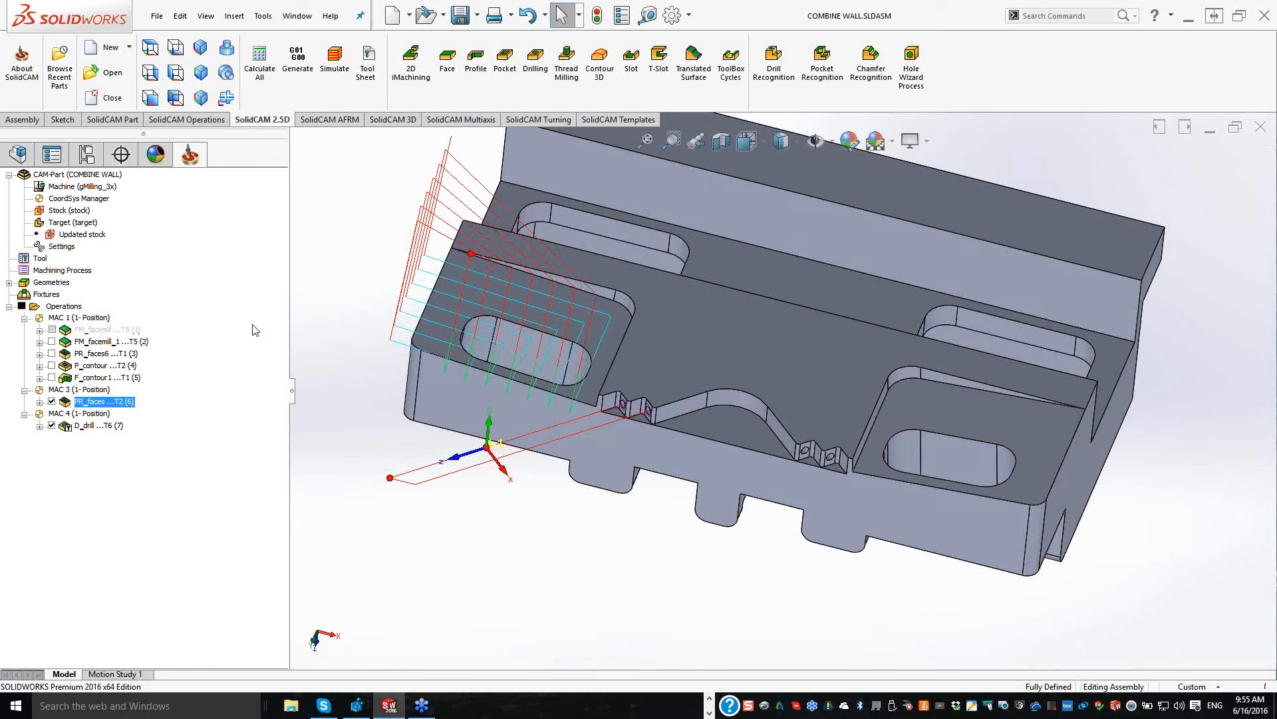
Step: Mirror the MAC 3 PR_faces and D_drill operations about the YZ plane of MAC 1 as new operations and show the mirrored toolpaths
ctrl+click(86, 427)
right_click(97, 401)
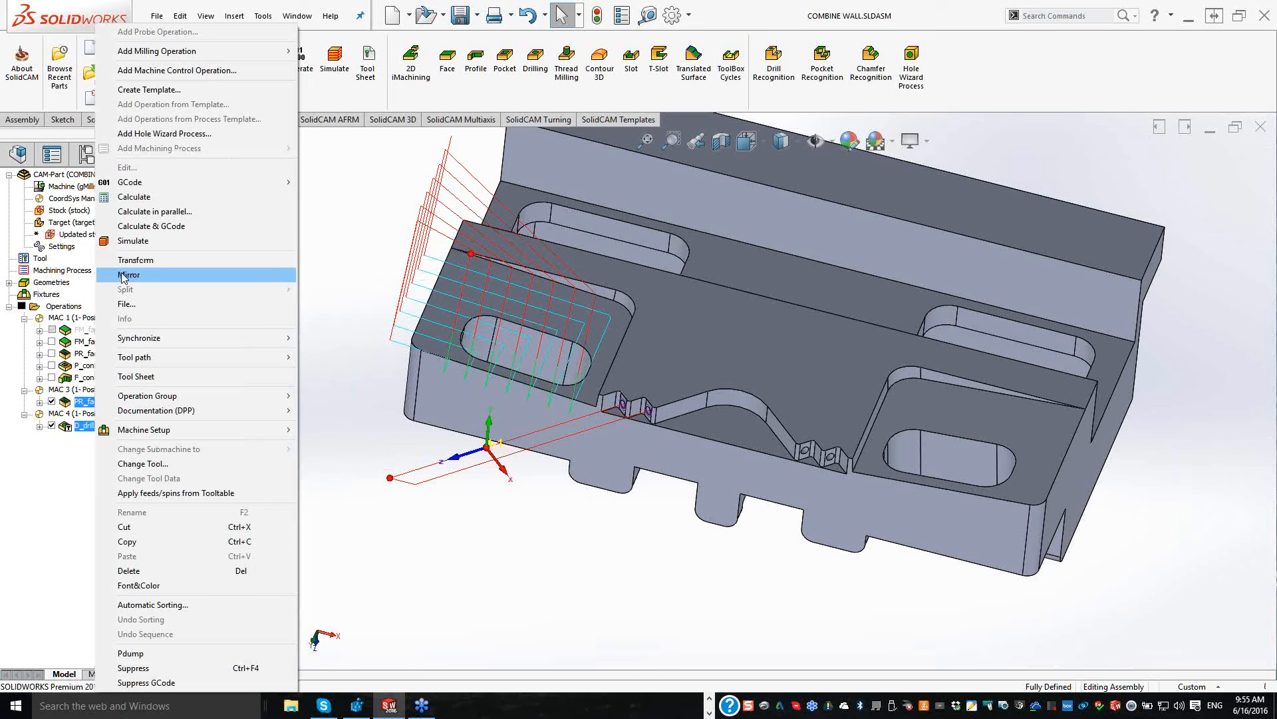
click(123, 275)
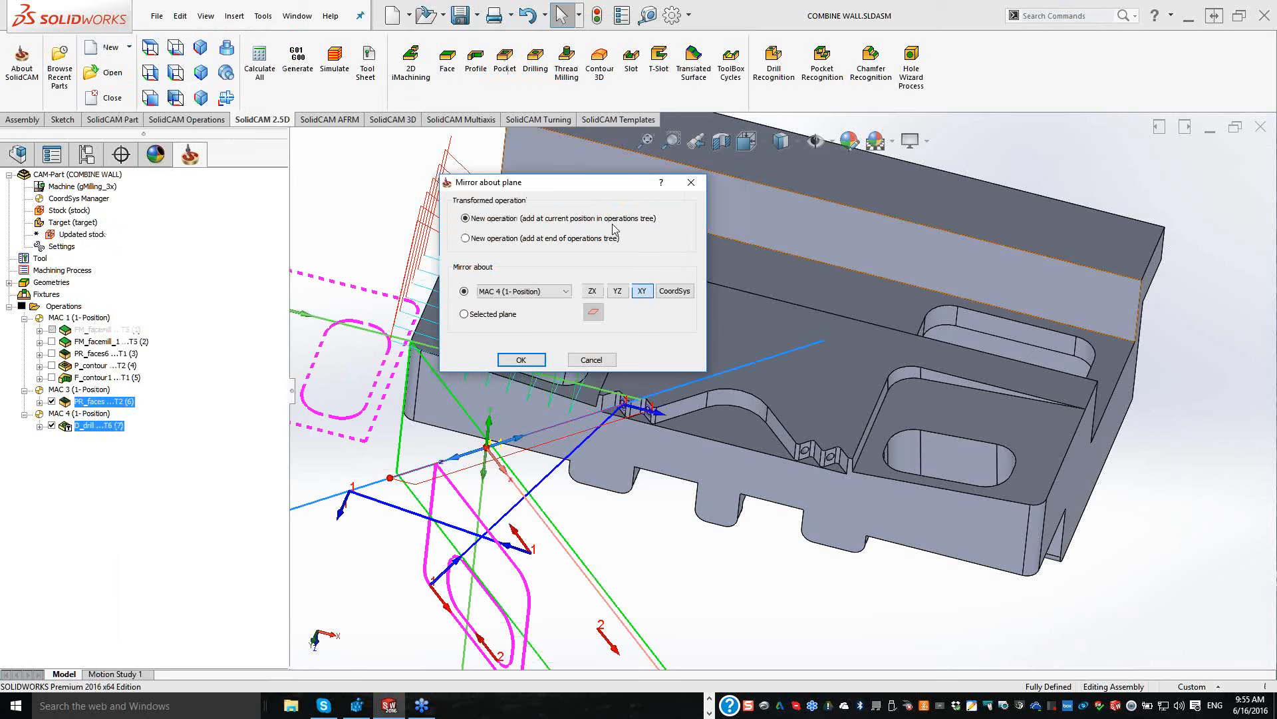
click(518, 296)
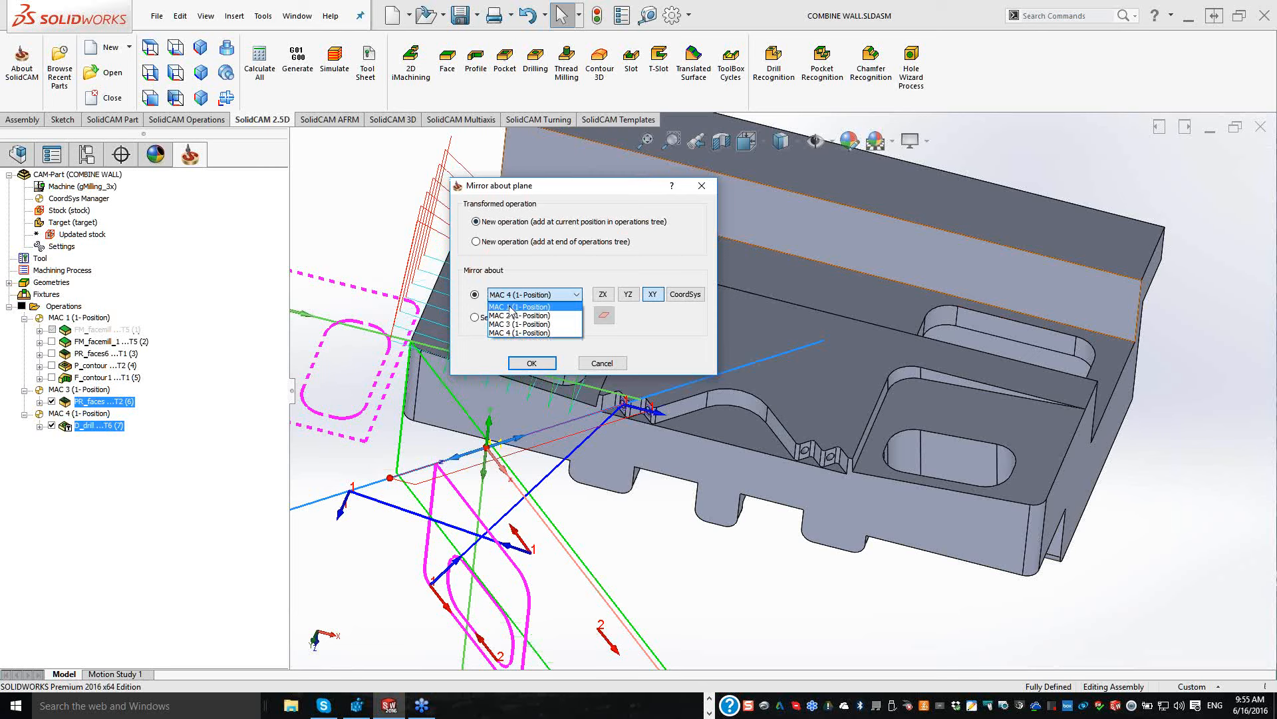
click(511, 307)
drag(699, 189, 430, 180)
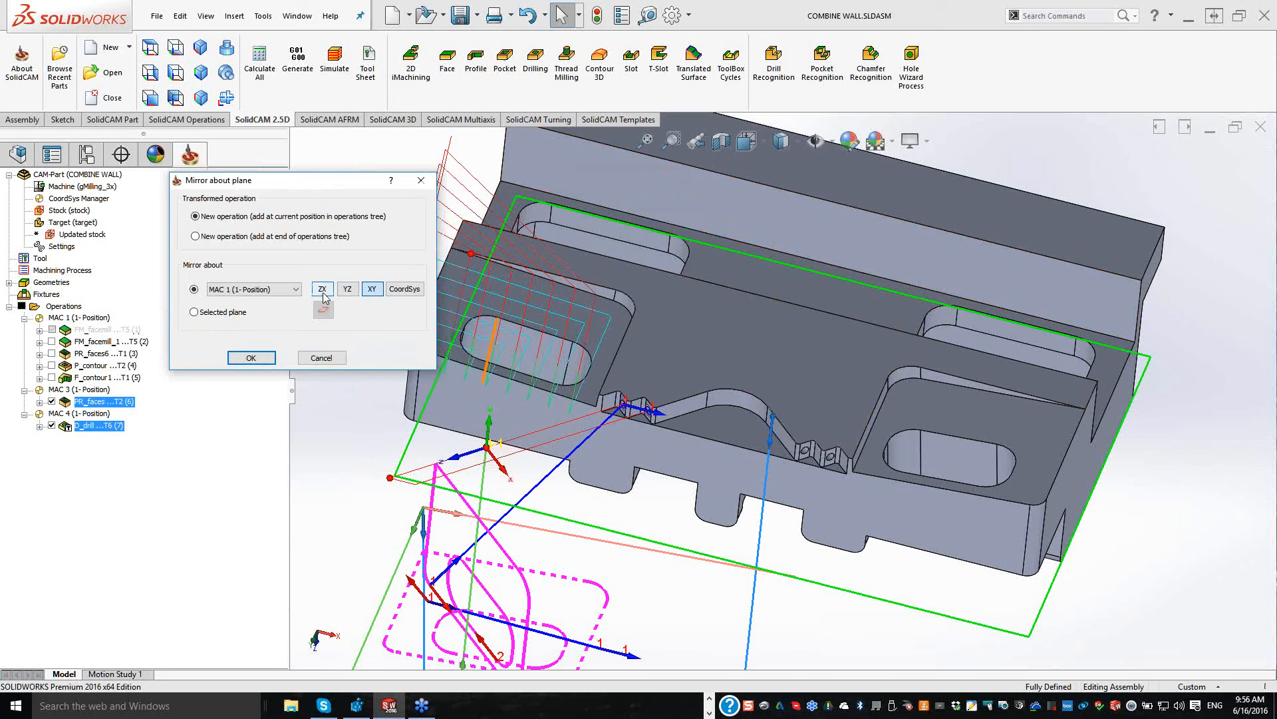
click(323, 290)
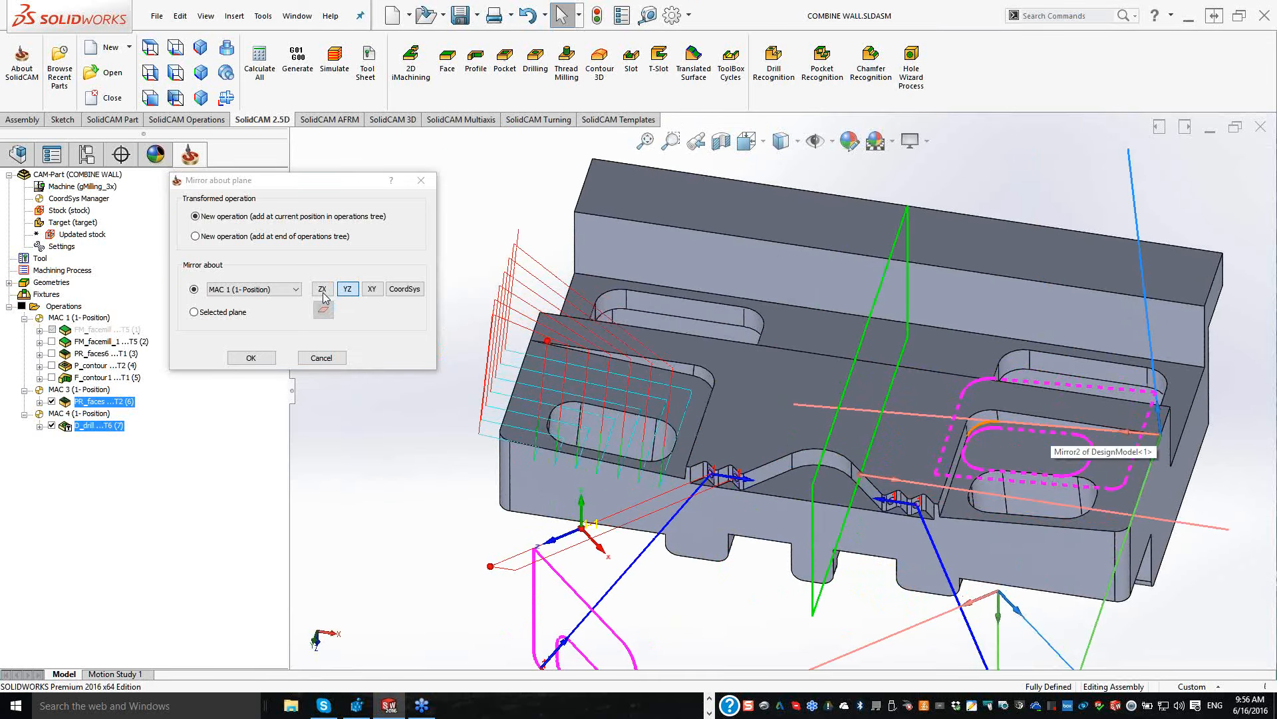
click(260, 360)
click(51, 426)
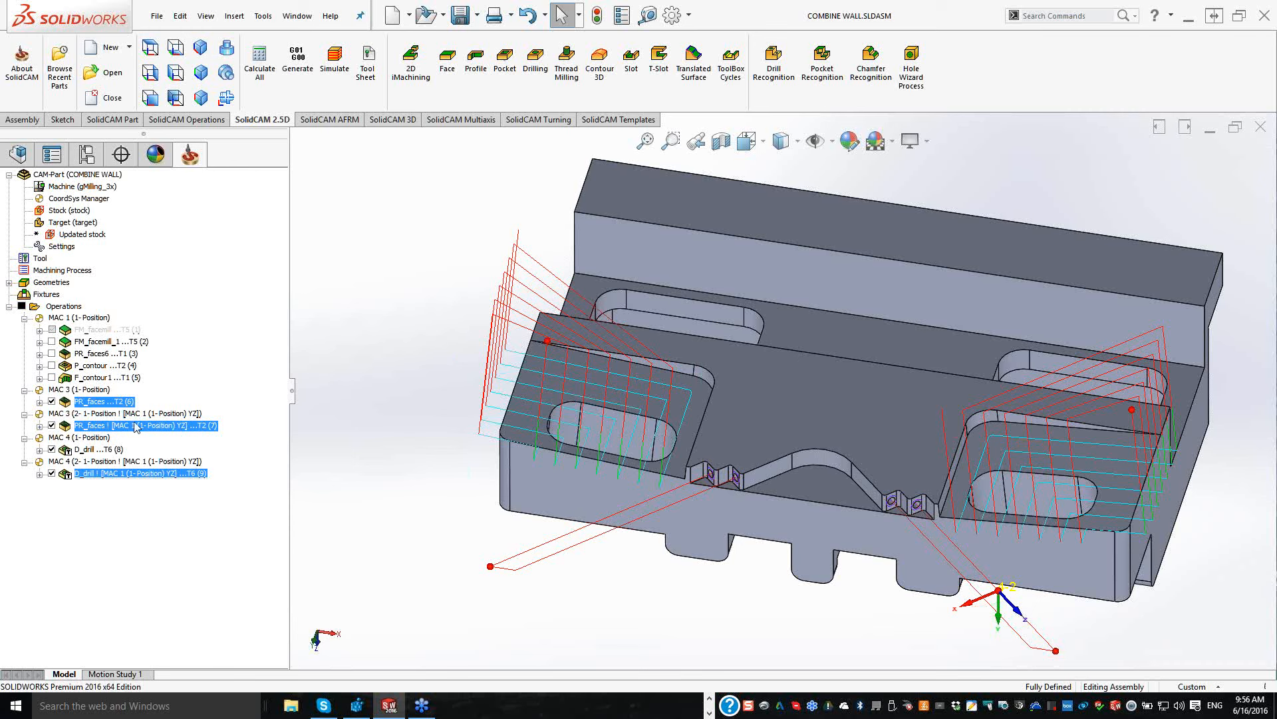
Step: Simulate the original and mirrored PR_faces operations without solid verification, single-stepping through the original toolpath to the start of the mirrored one
click(106, 425)
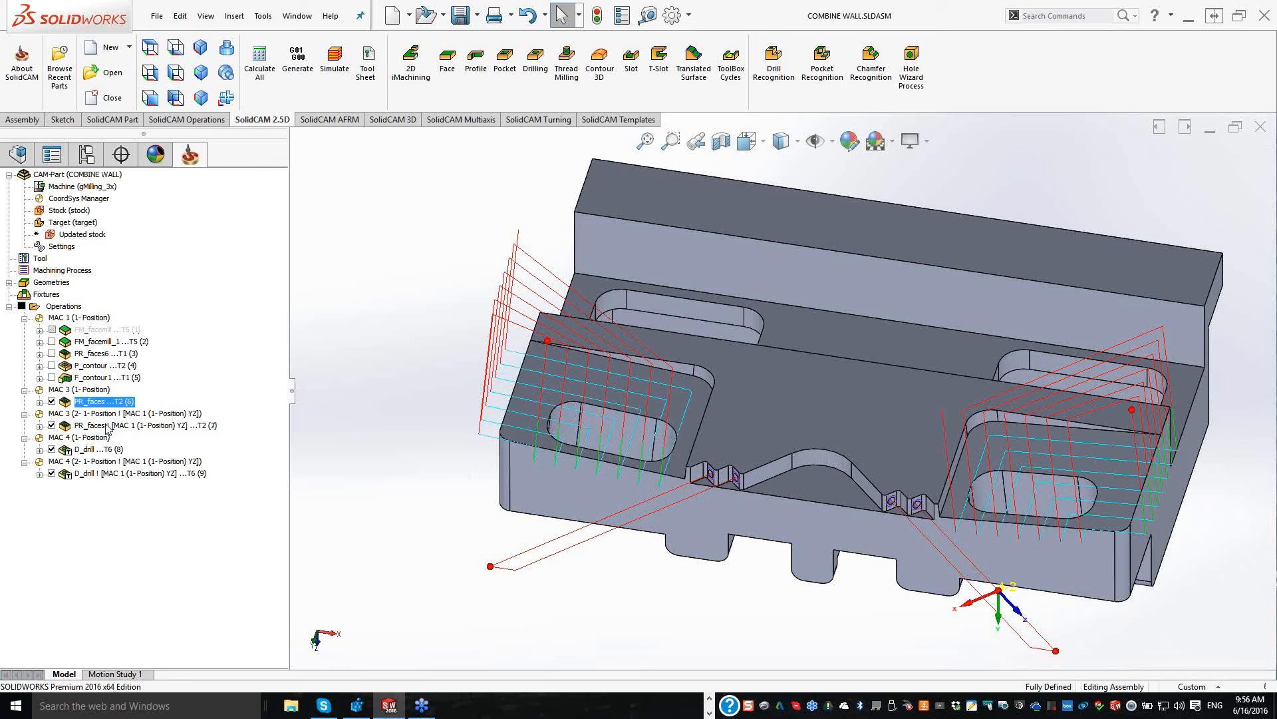
ctrl+click(94, 426)
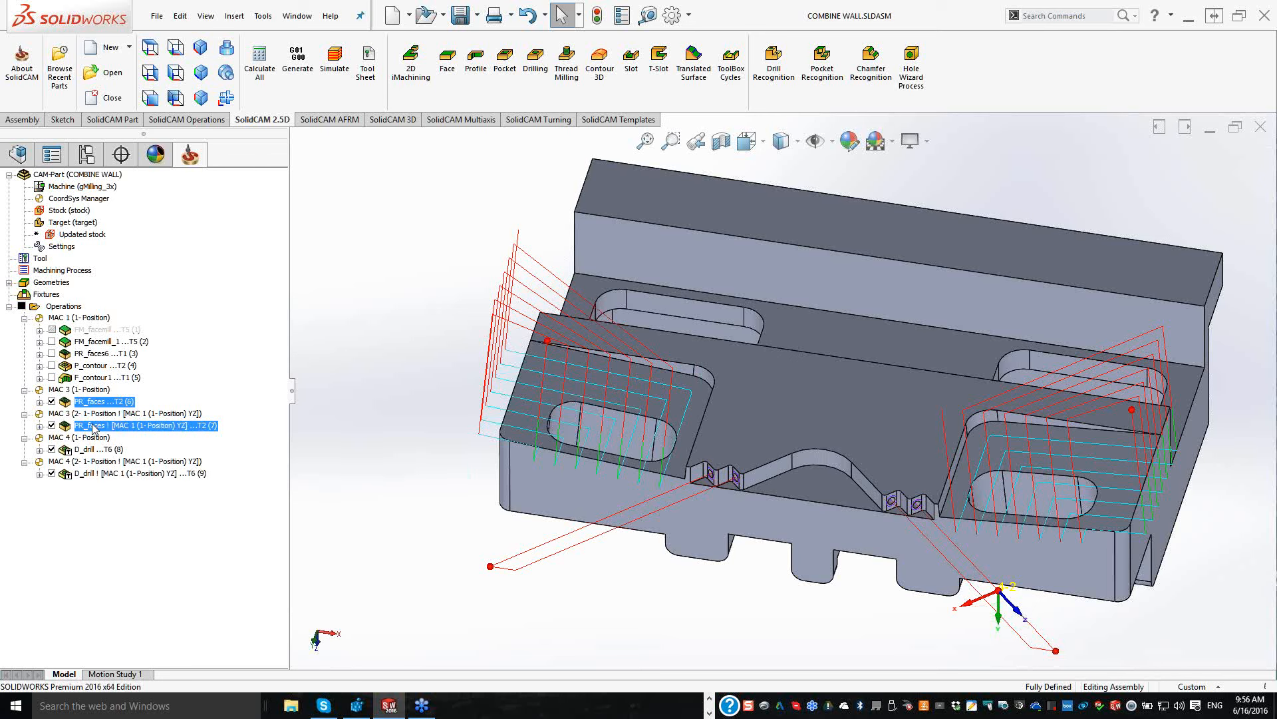
click(337, 74)
click(176, 298)
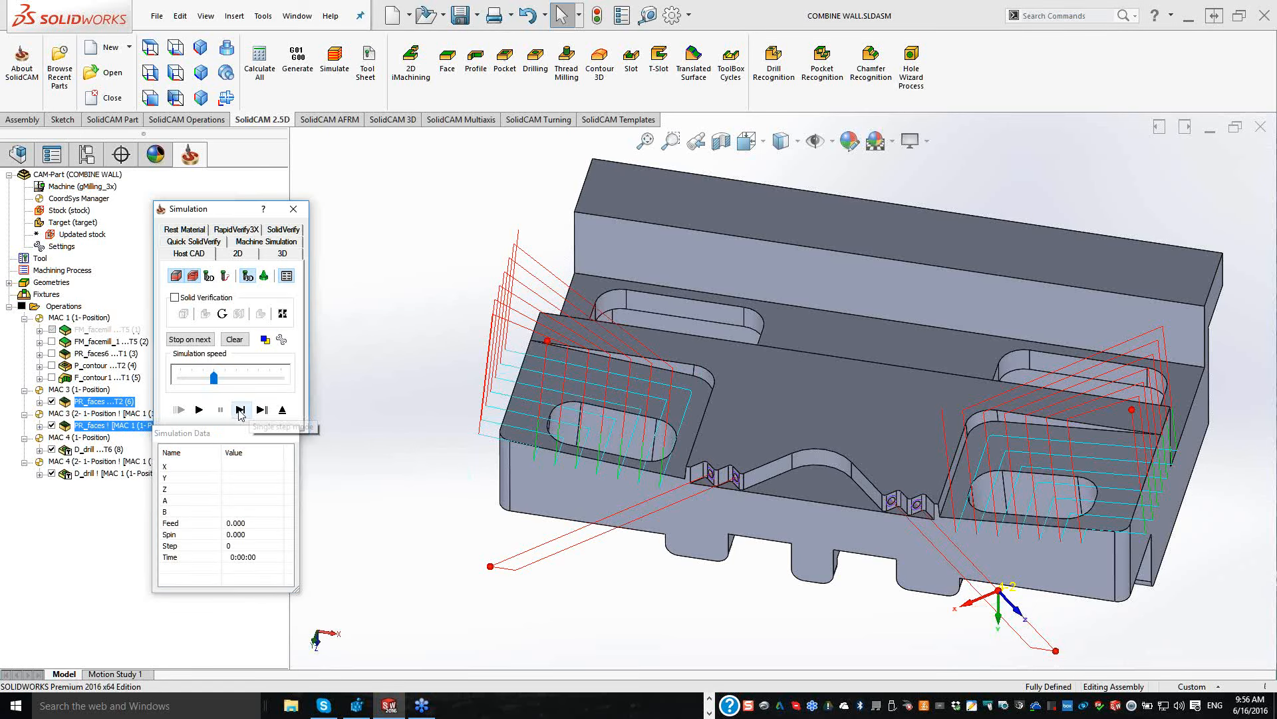
click(240, 410)
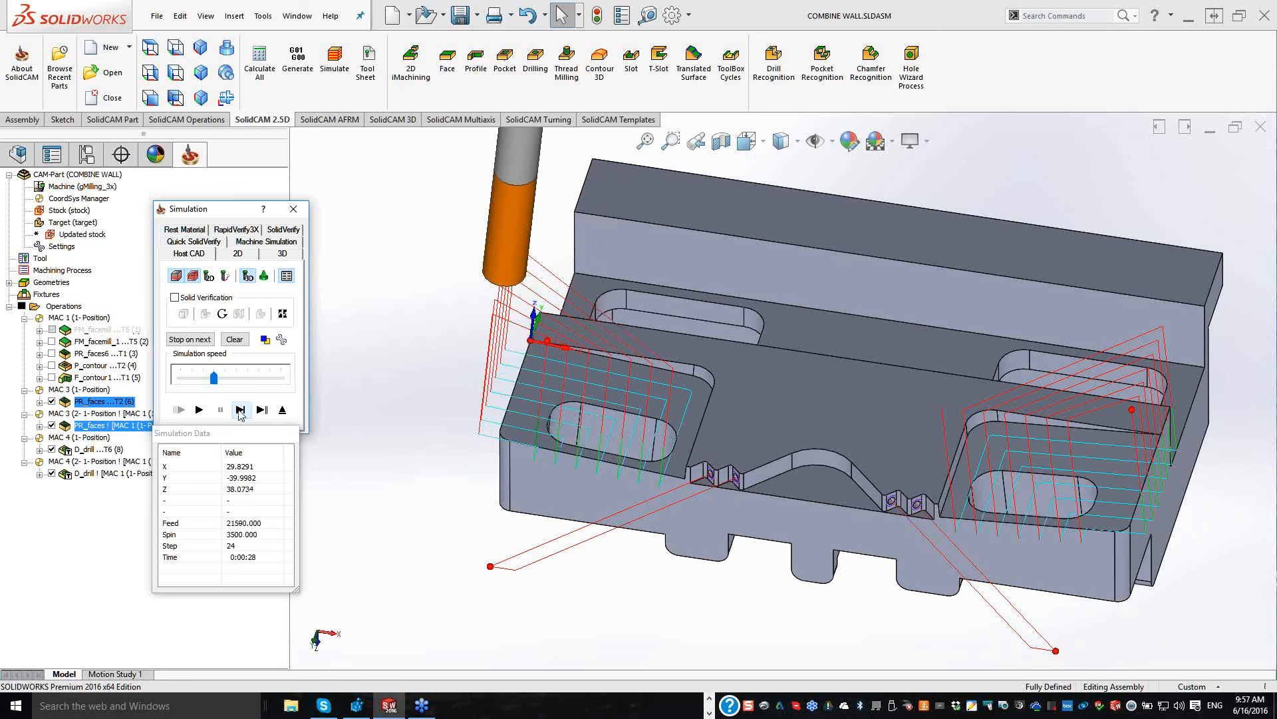
click(240, 409)
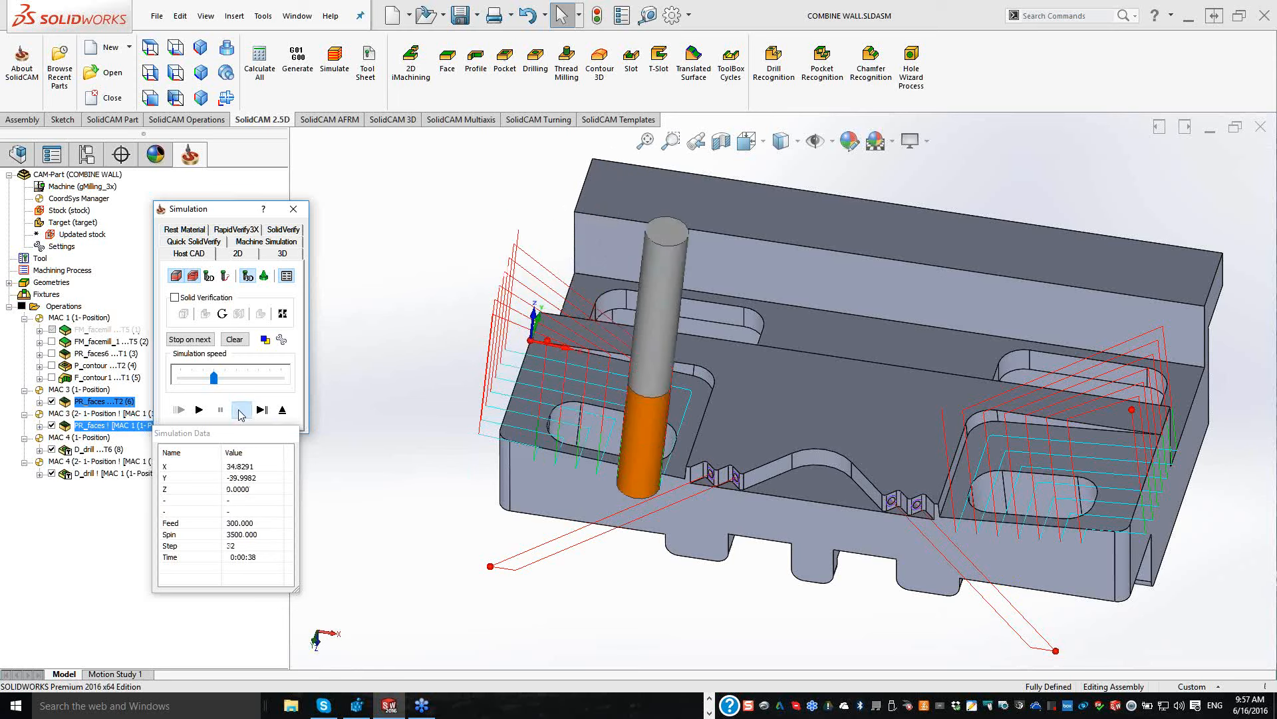
click(240, 410)
click(240, 410)
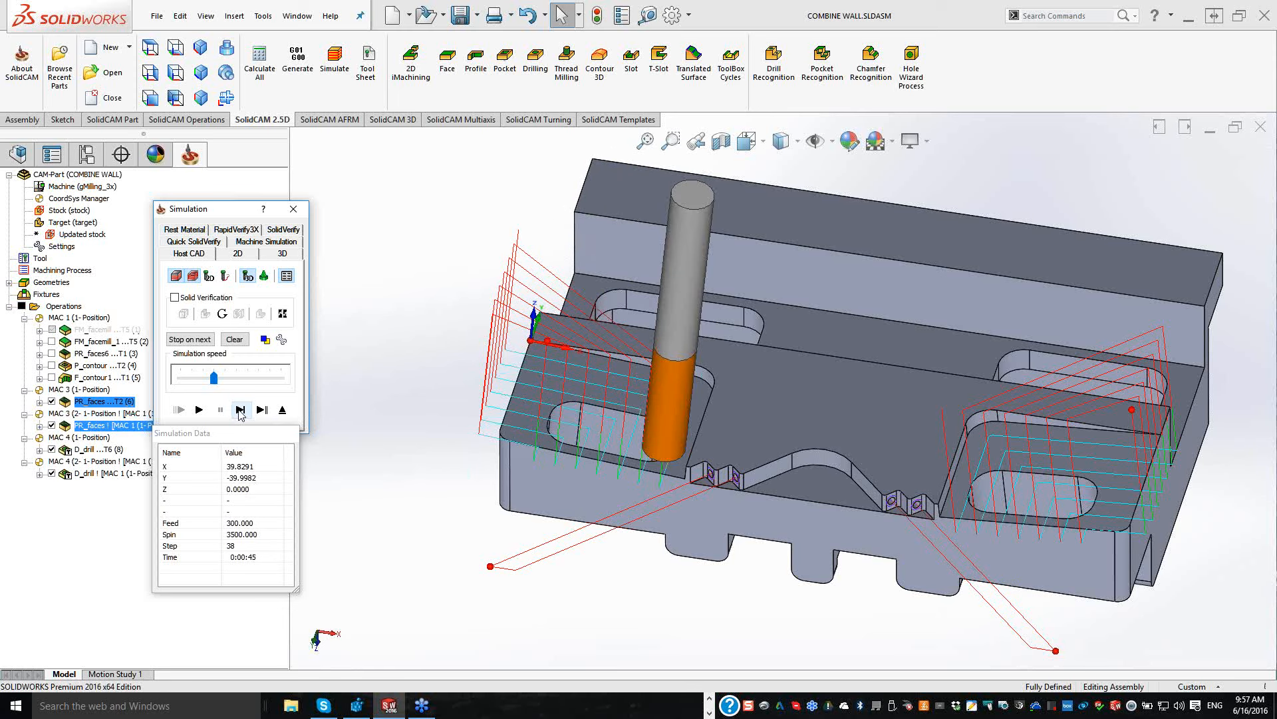
click(240, 409)
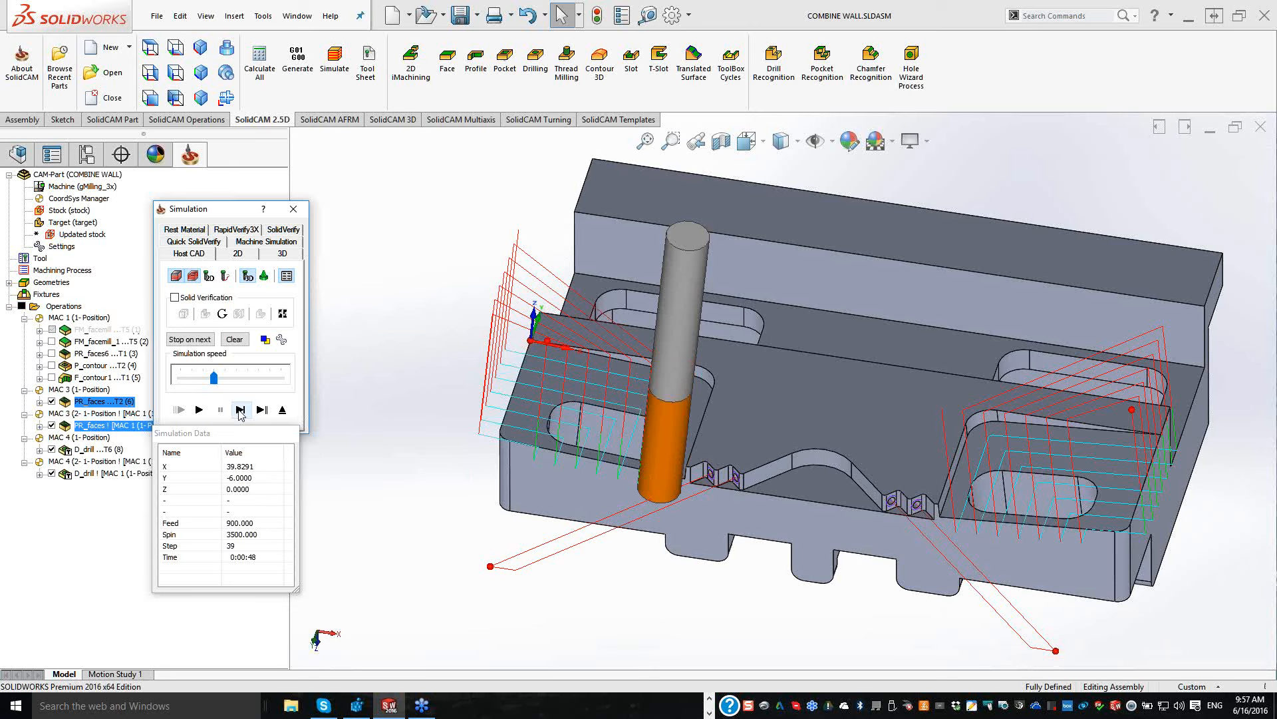
click(241, 410)
click(240, 410)
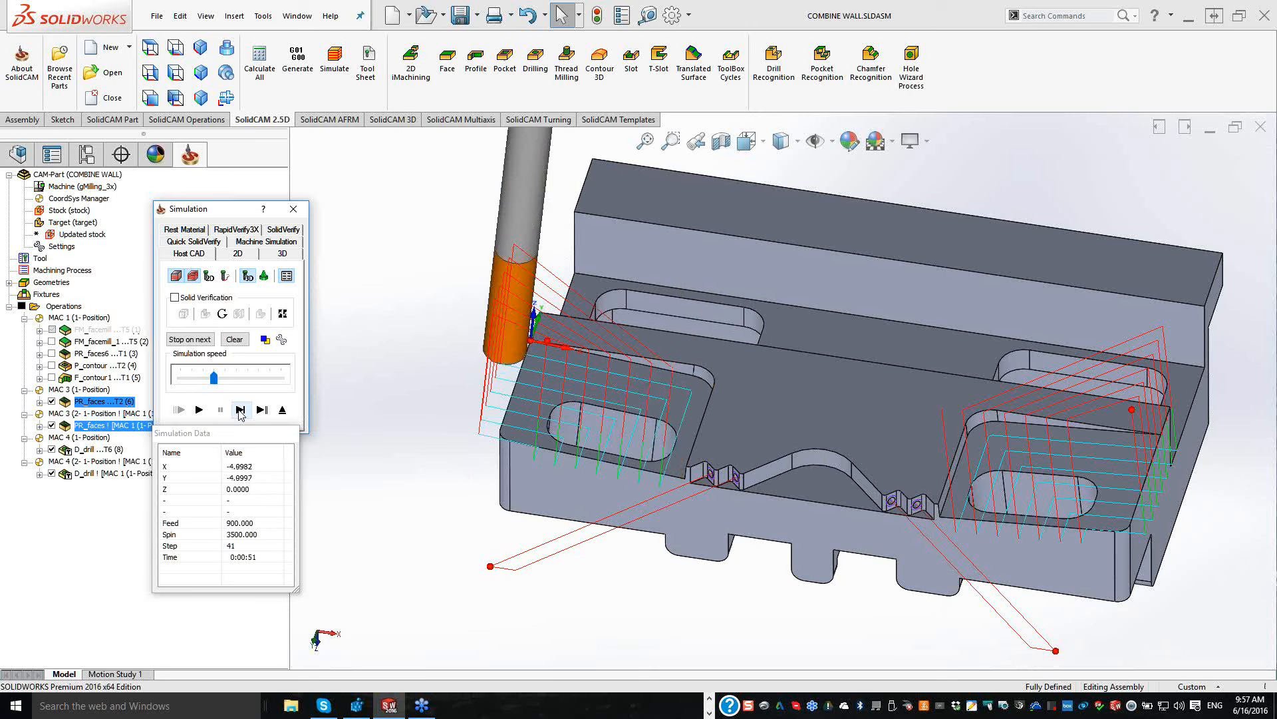
click(240, 410)
click(240, 410)
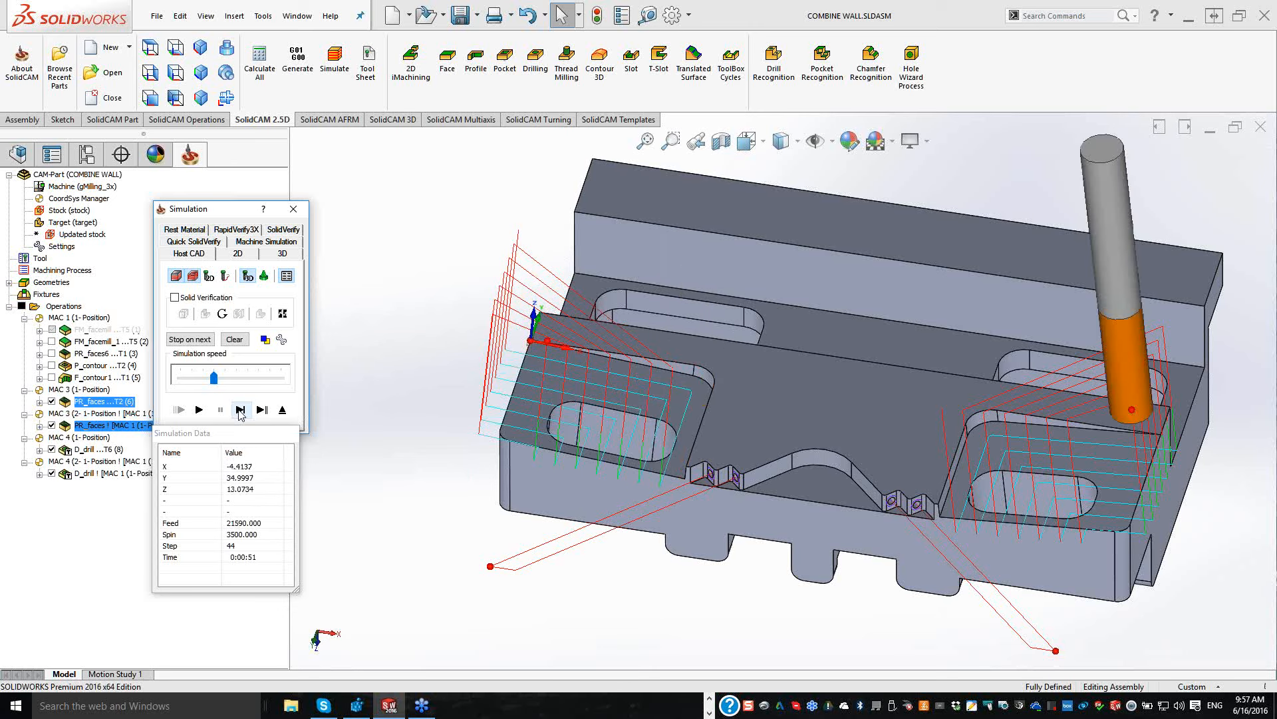
Step: Single-step through the mirrored PR_faces toolpath to examine its cutting moves, and exit the simulation
click(240, 410)
click(240, 410)
click(240, 409)
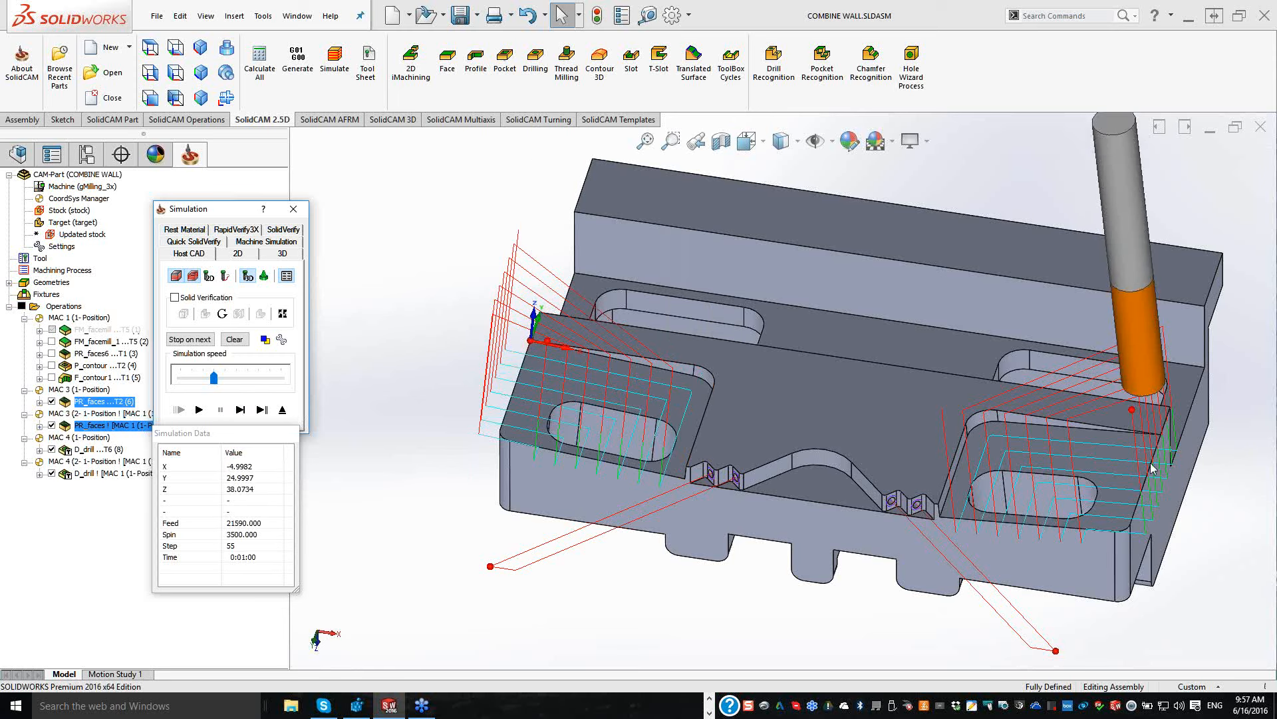
click(242, 414)
click(241, 409)
click(241, 410)
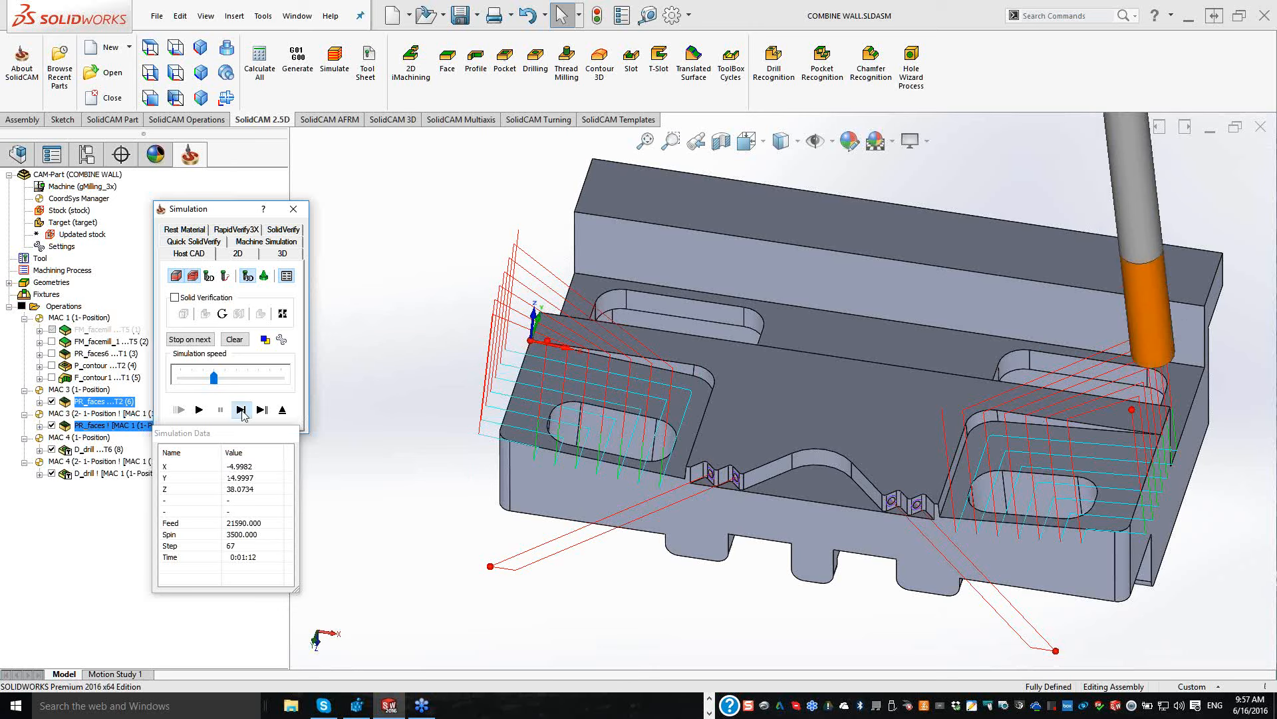
click(241, 410)
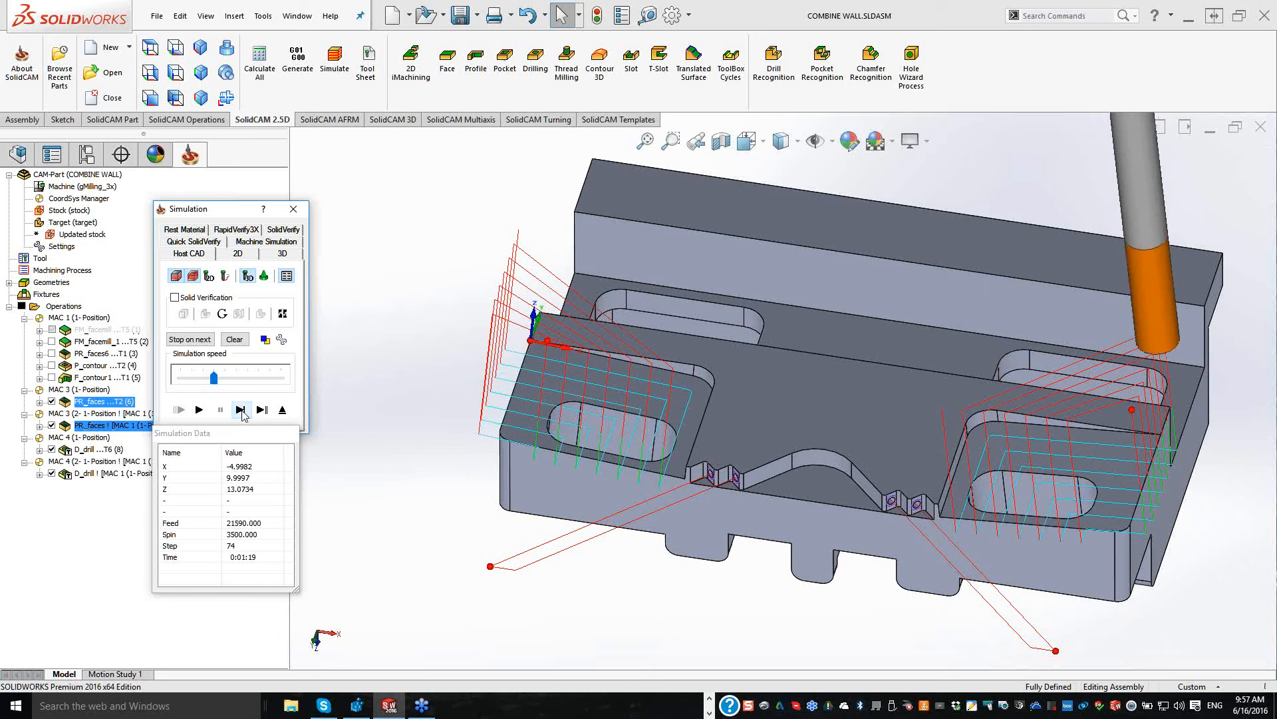
click(241, 409)
click(241, 410)
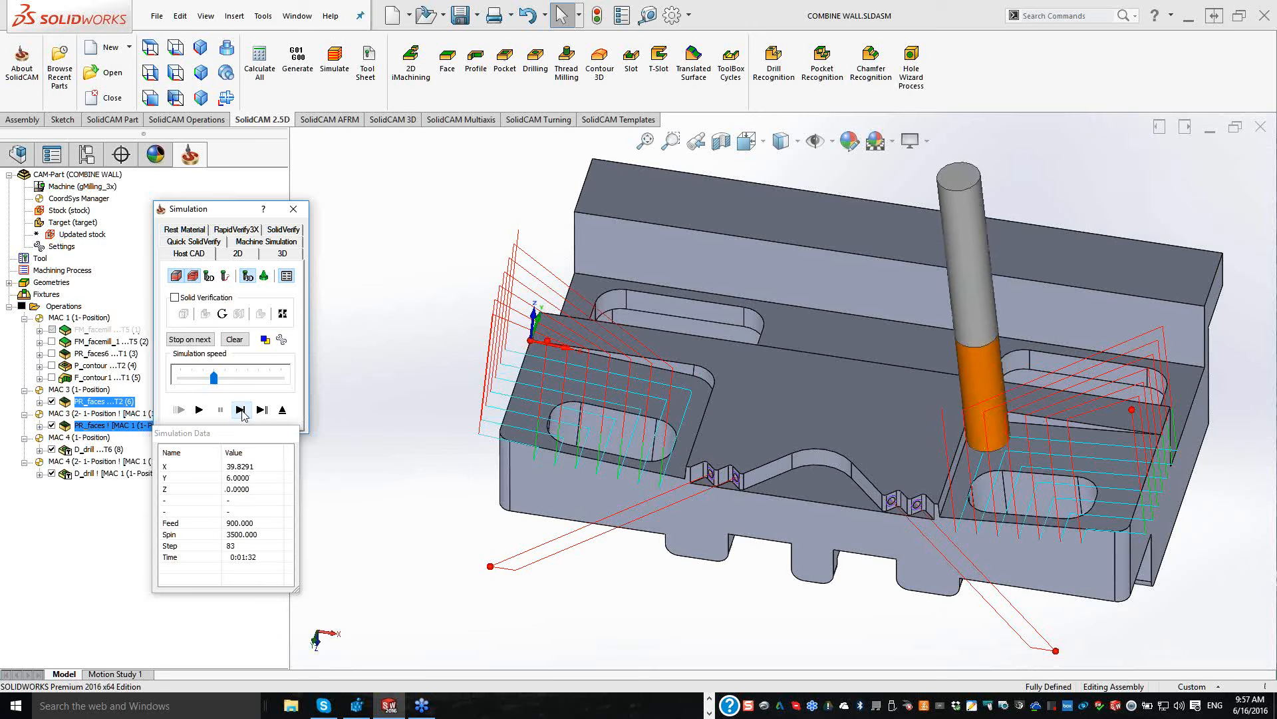
click(241, 410)
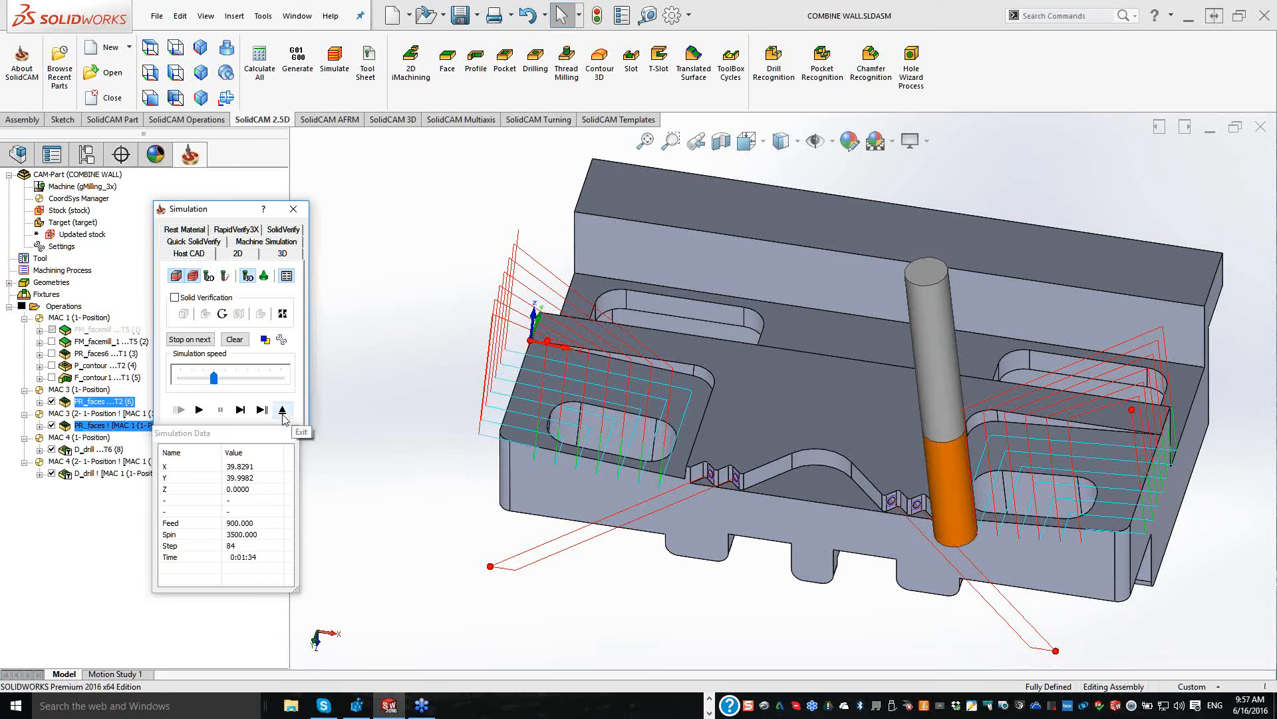
click(283, 410)
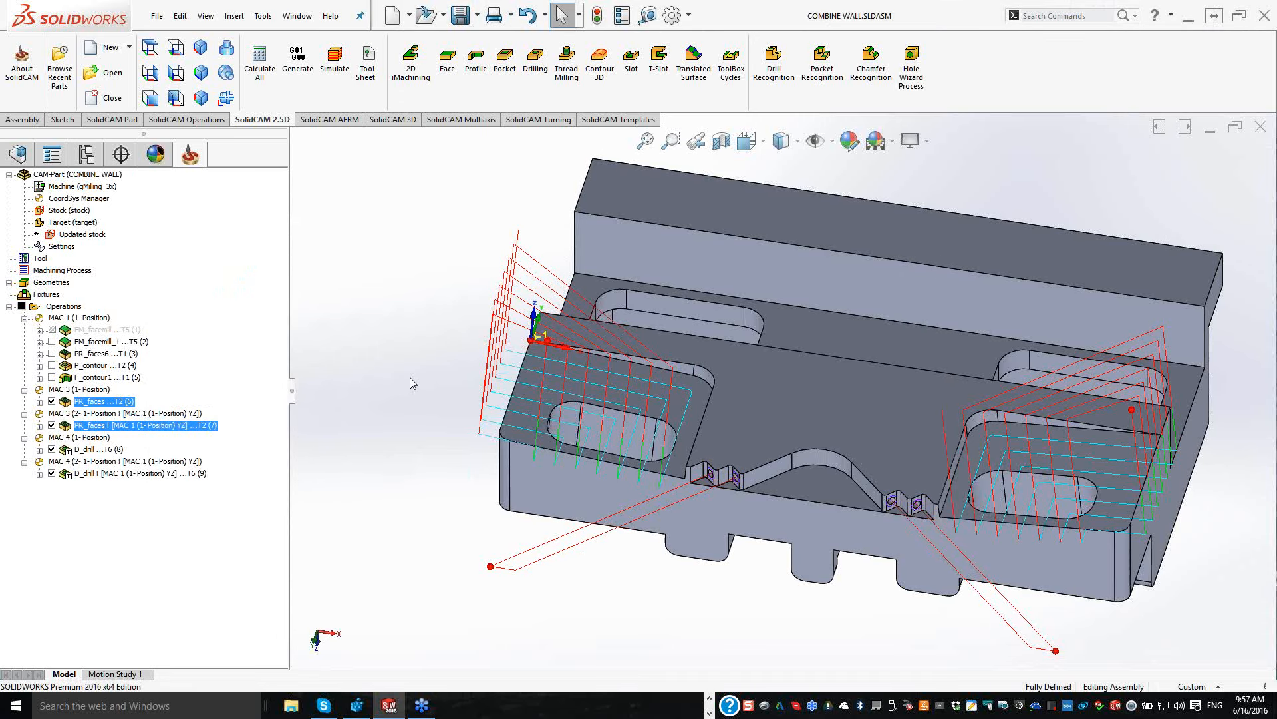
scroll(410, 377, up, 3)
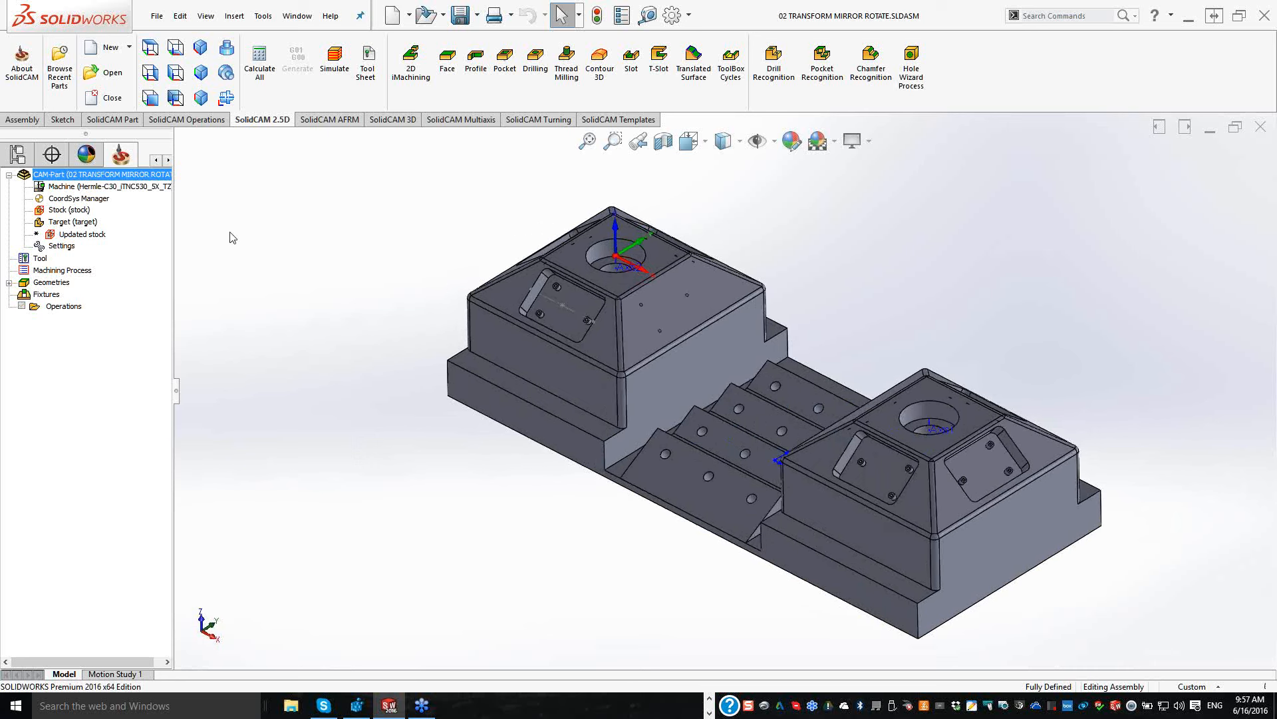
click(360, 225)
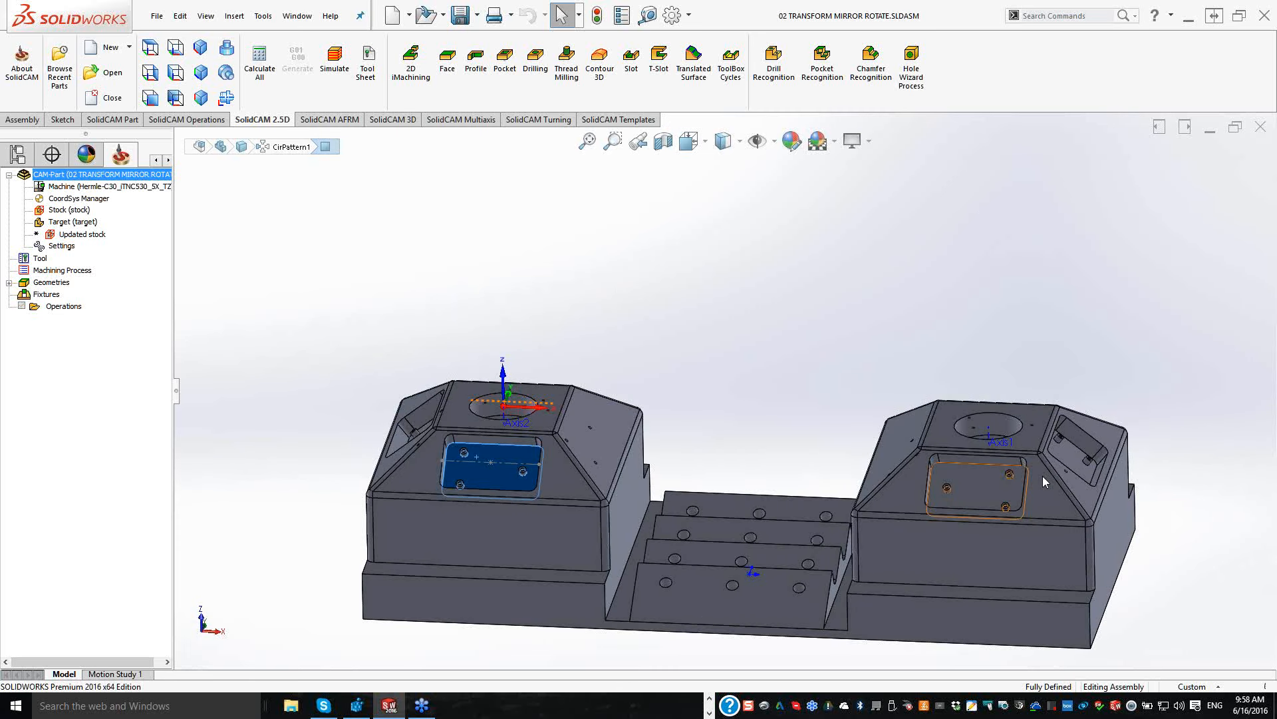
key(Escape)
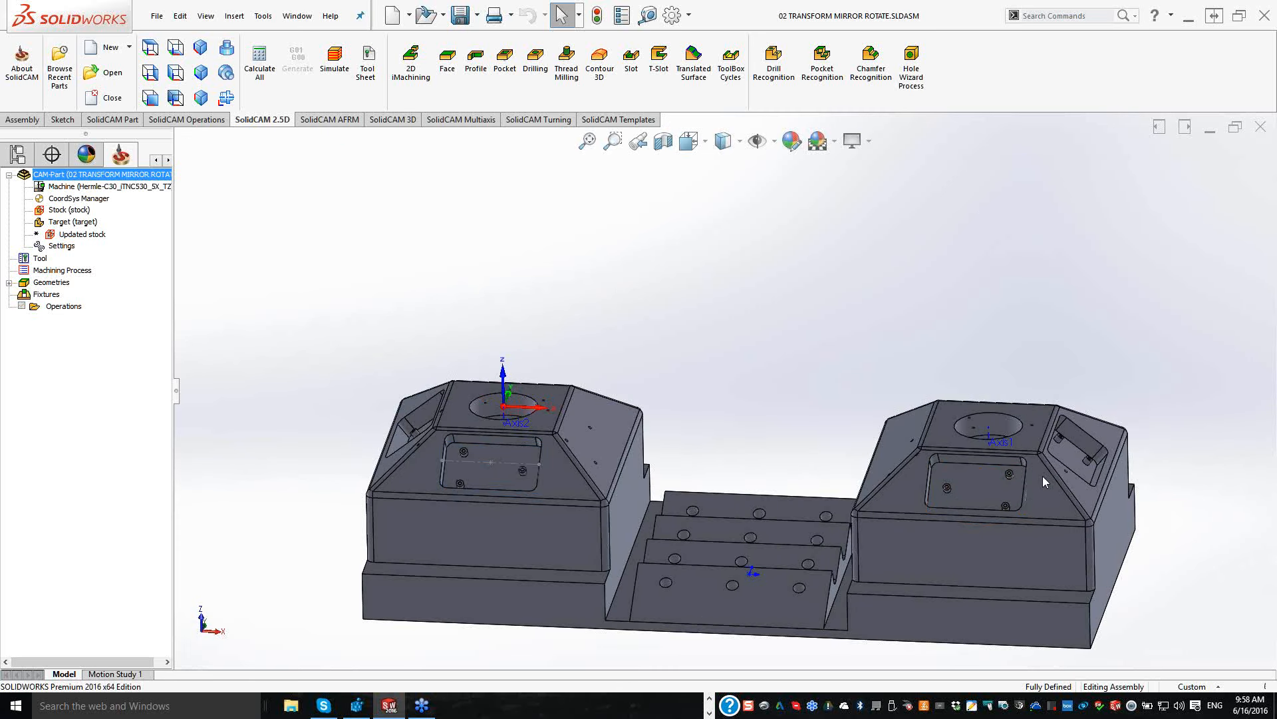
Step: Create a 2D iMachining operation with iRough + iFinish technology on the MAC 1 (2- Position Pocket) coordinate system
click(411, 63)
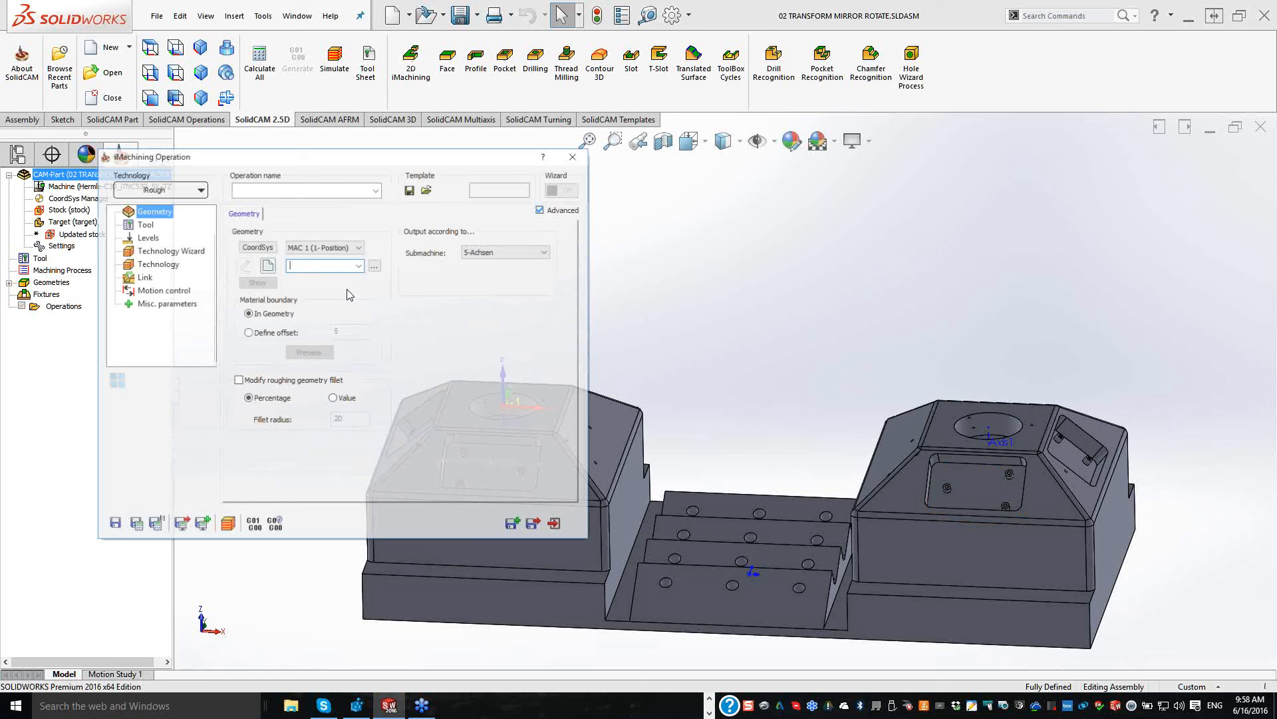
click(158, 191)
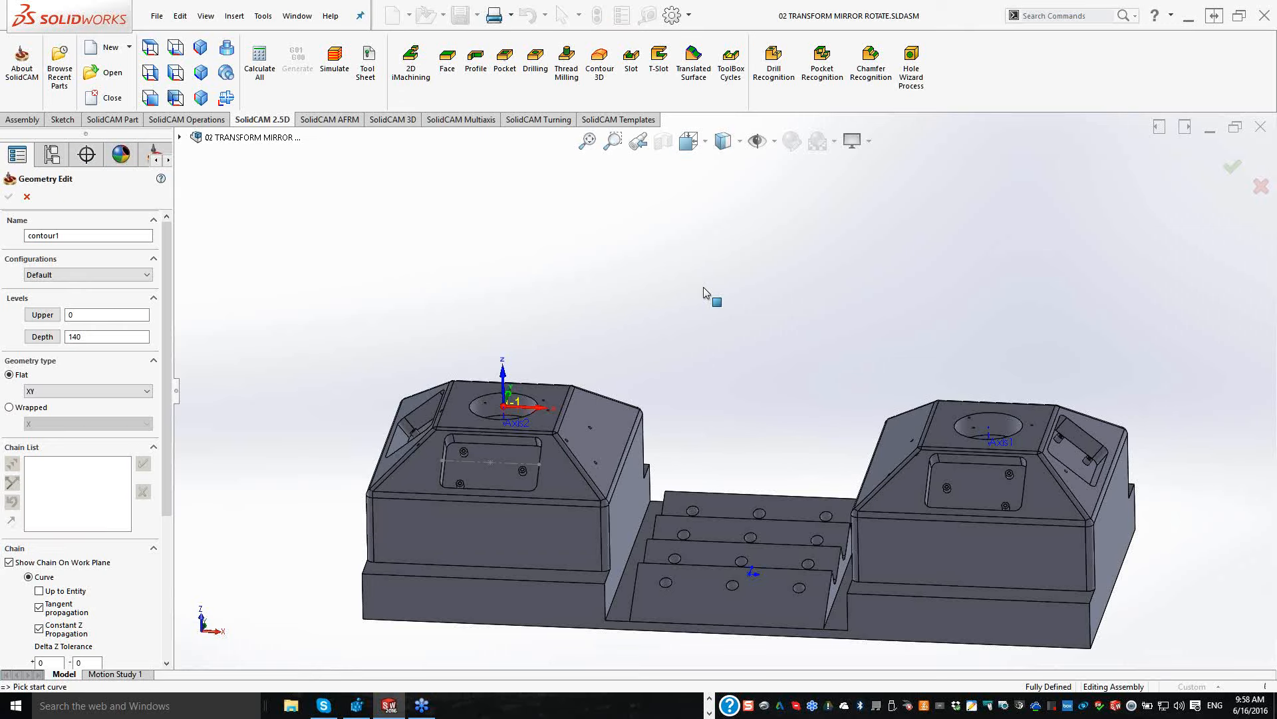
scroll(704, 287, down, 1)
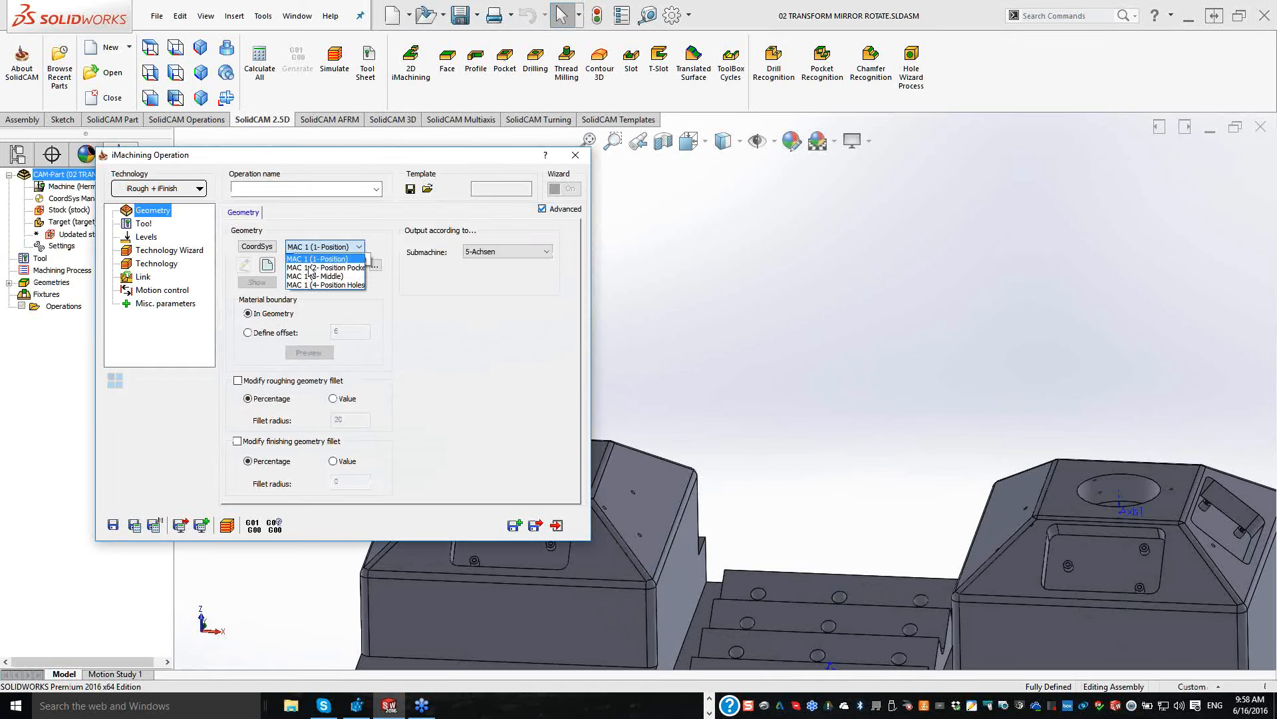
click(310, 267)
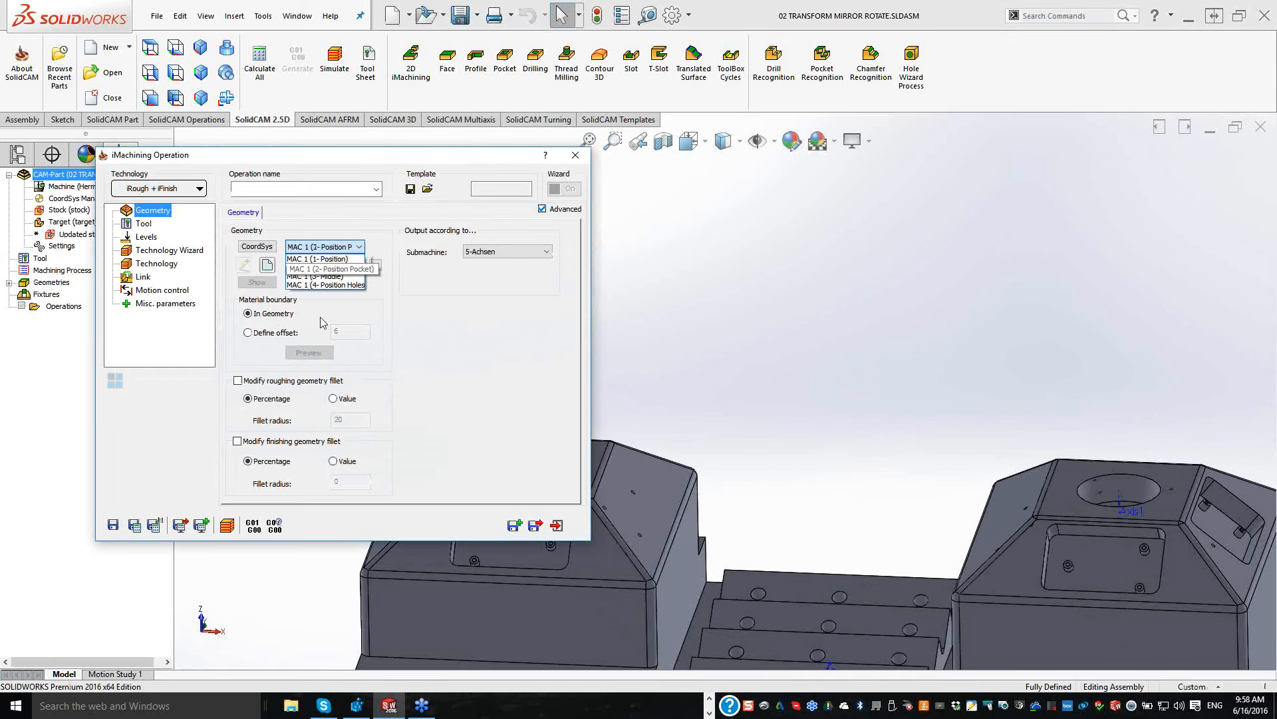
Step: Define new operation geometry from the sloped face's pocket edge chain and the circular edges of the bosses inside that pocket
click(267, 266)
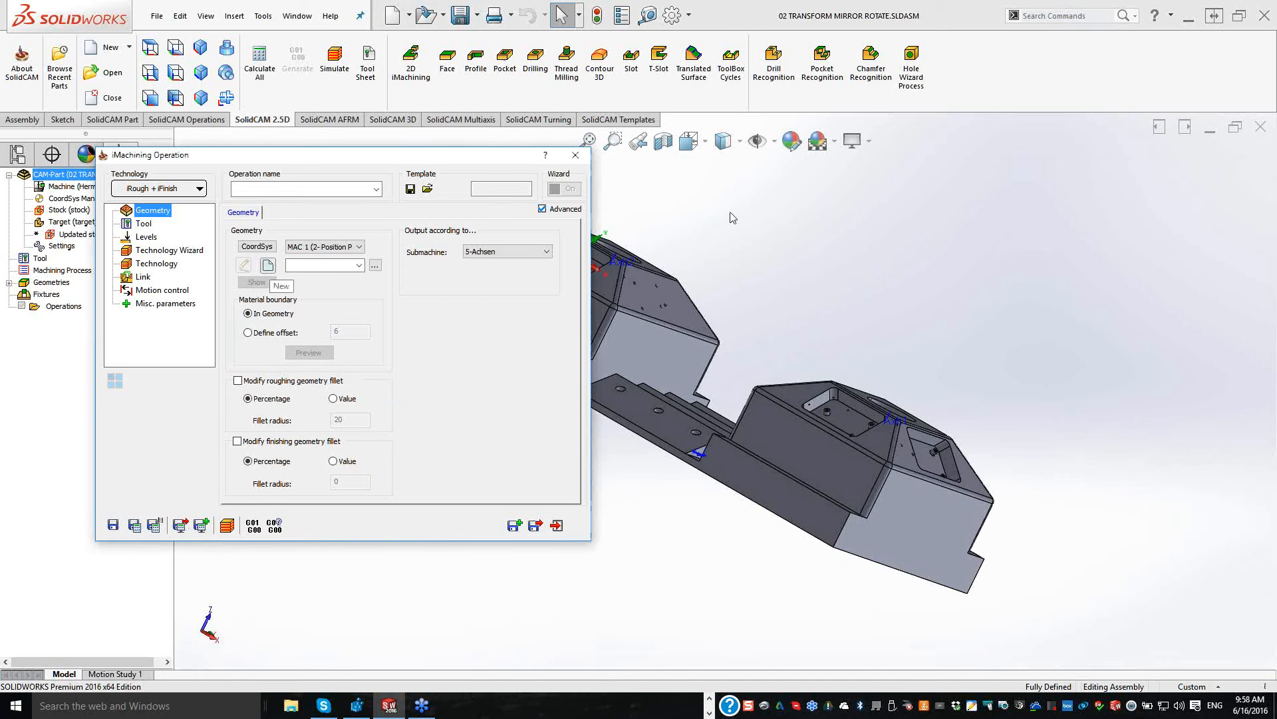
scroll(514, 379, down, 3)
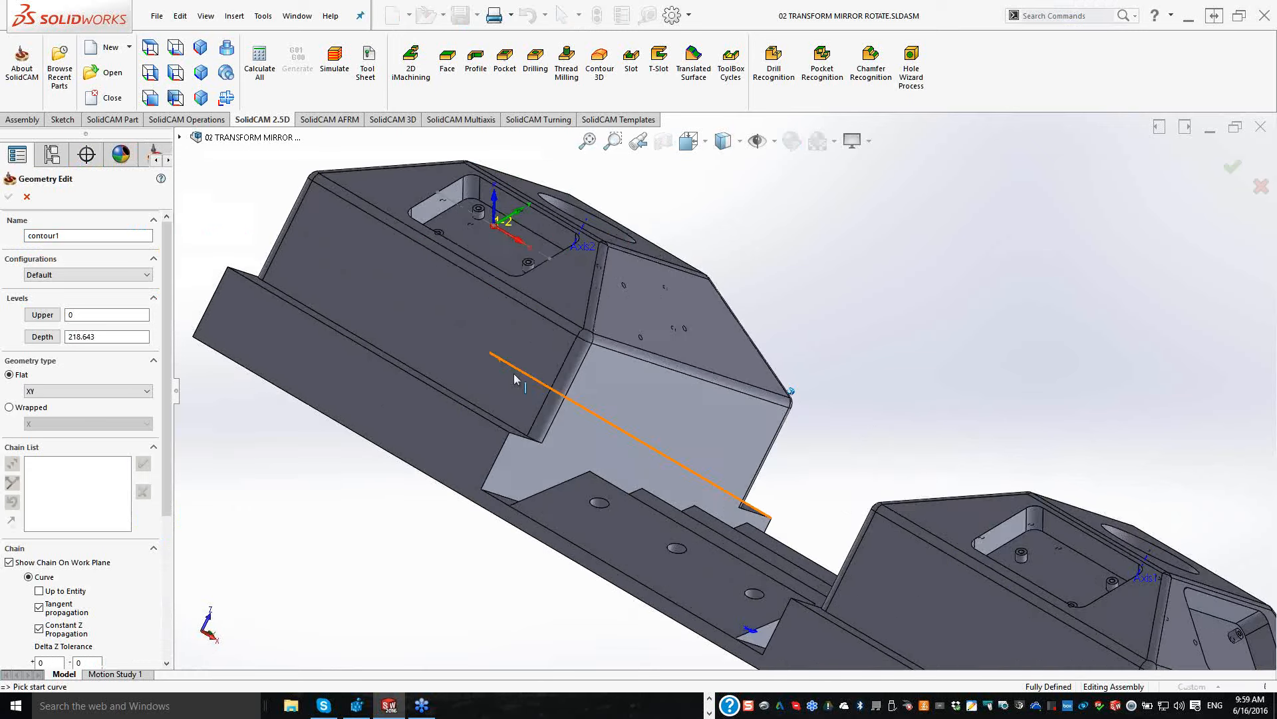
scroll(530, 249, down, 2)
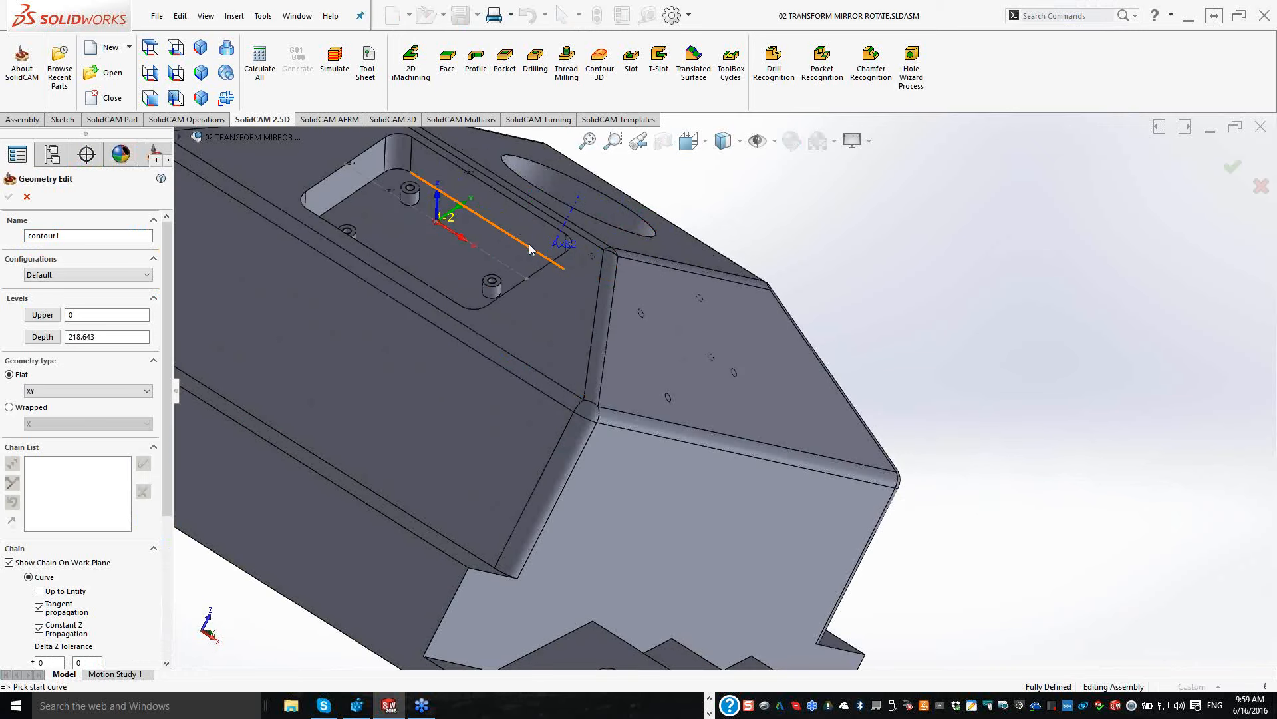
click(531, 249)
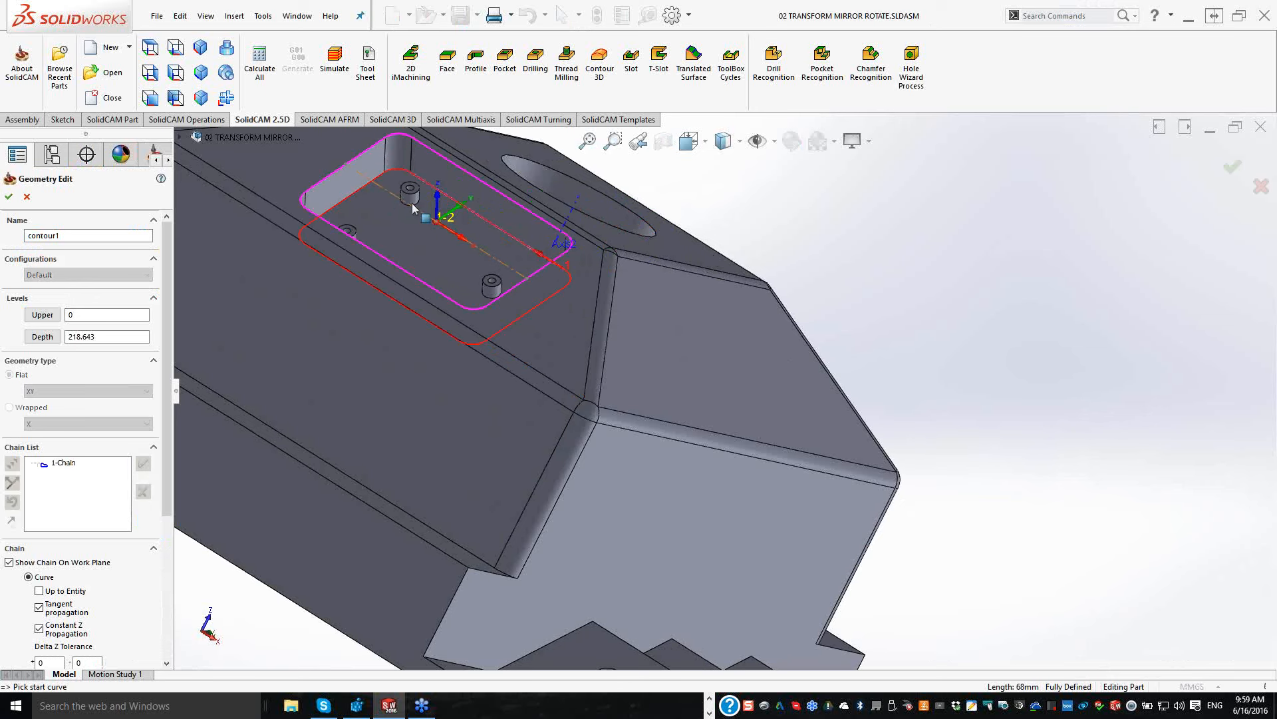
scroll(506, 279, down, 4)
click(506, 278)
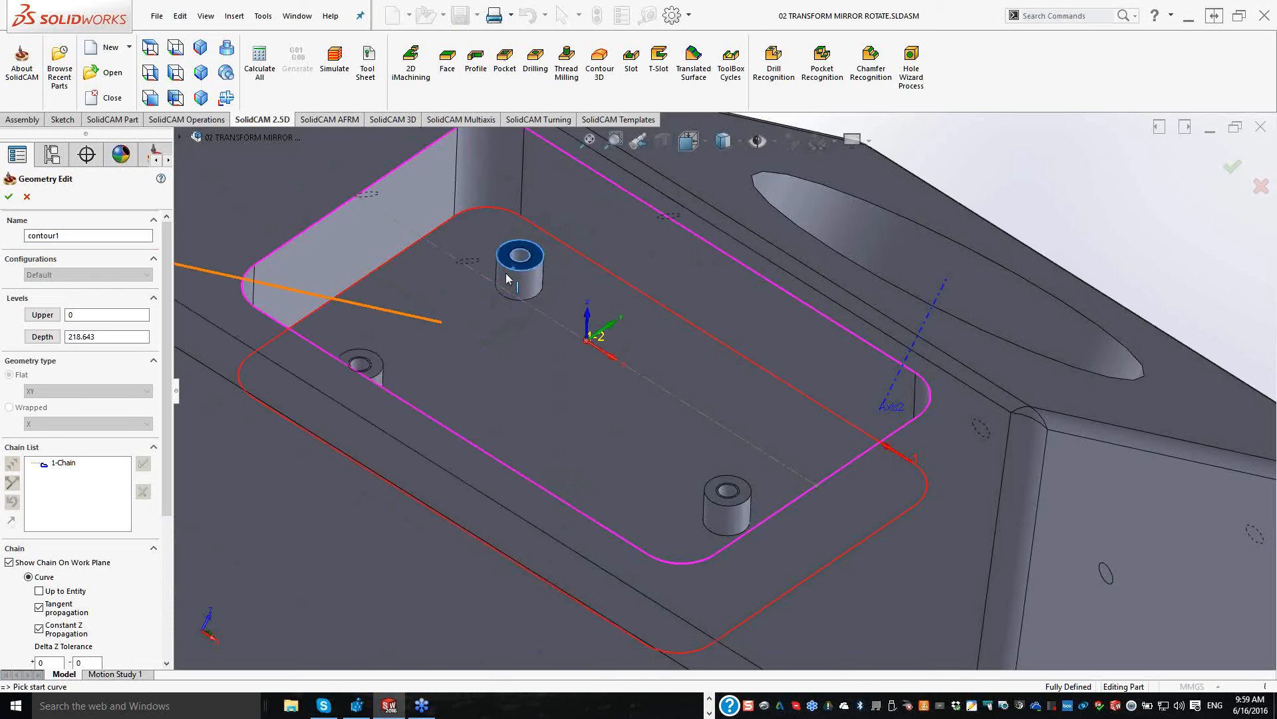
click(703, 488)
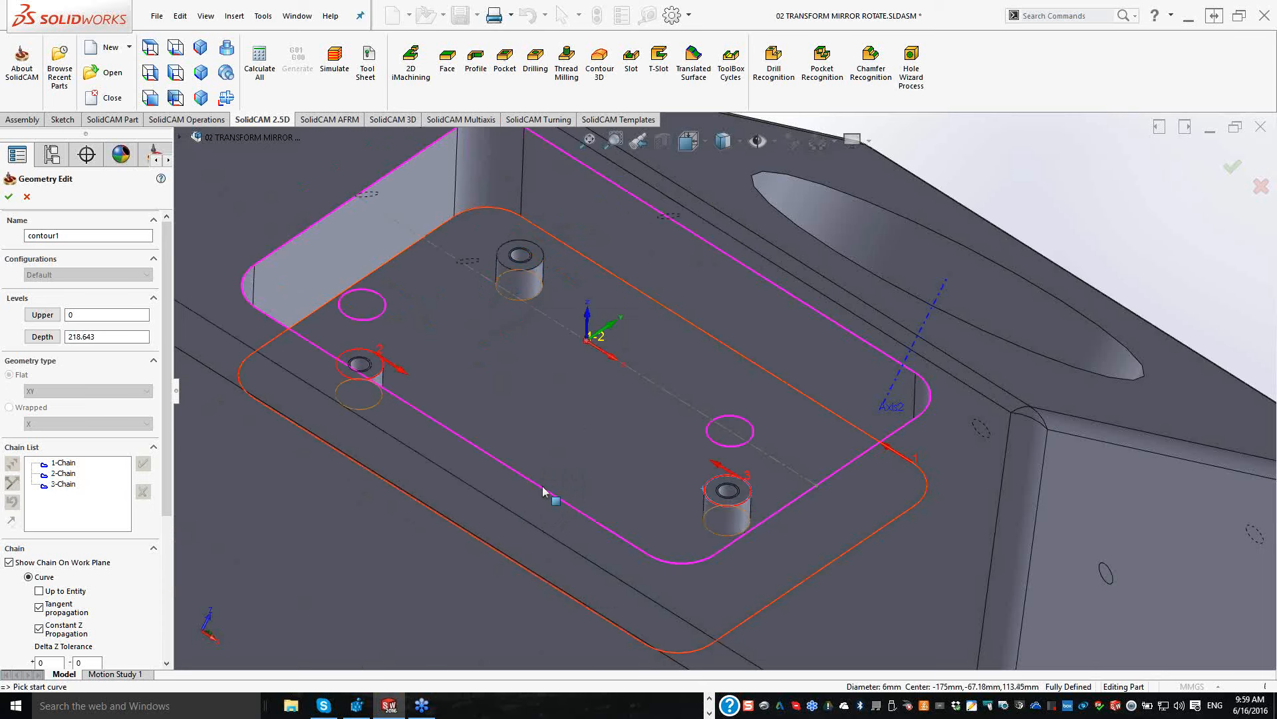
scroll(542, 487, up, 5)
key(Return)
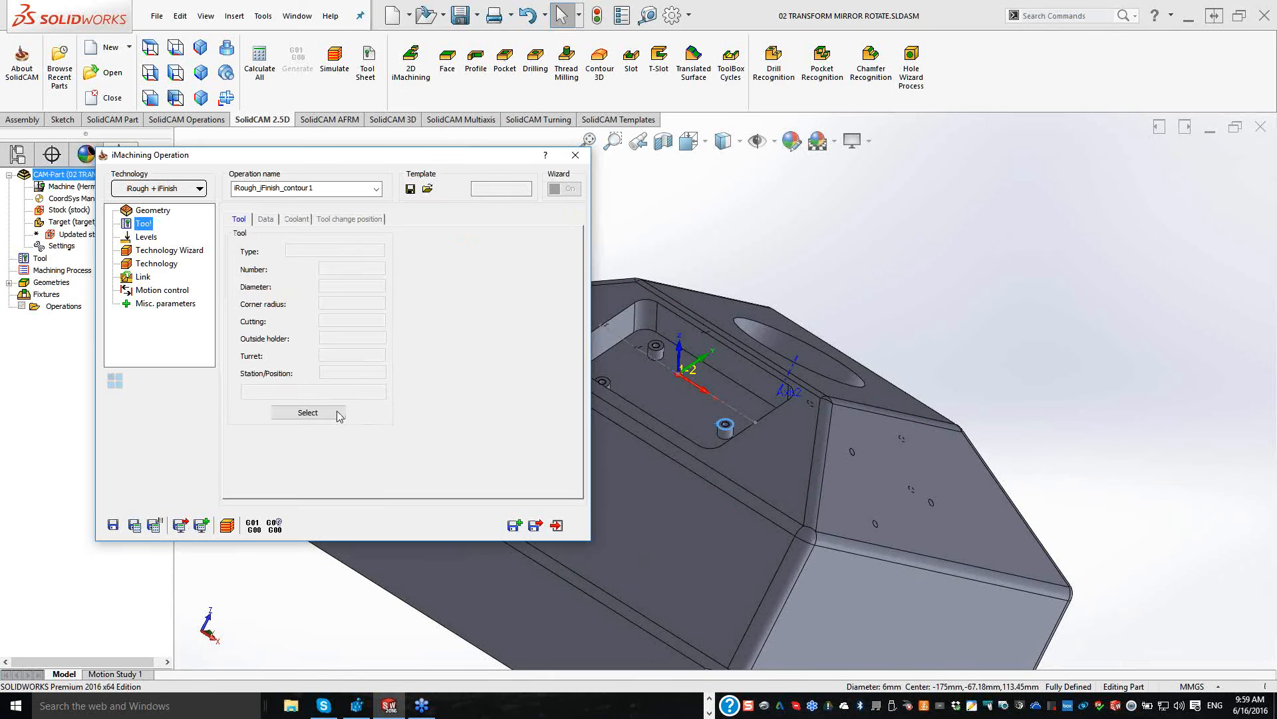
Step: Assign the 6 mm end mill, tool number 1, to the iRough_iFinish_contour1 operation
click(340, 415)
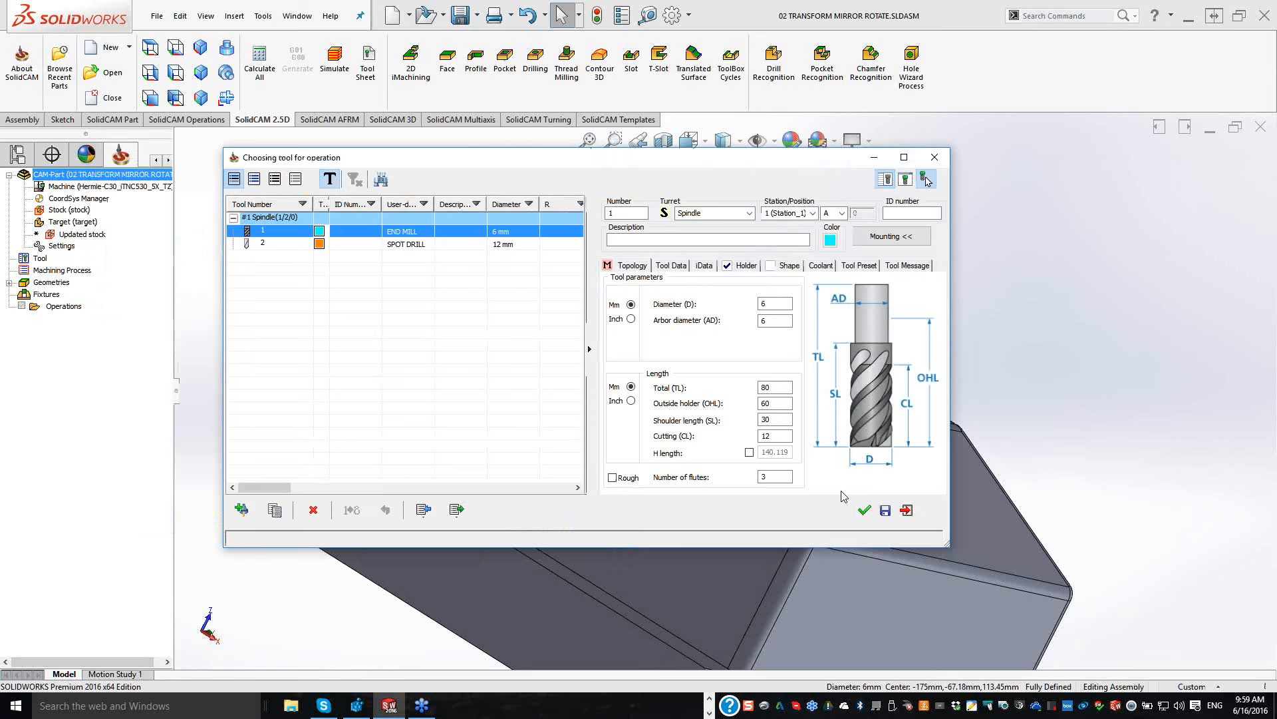
click(842, 496)
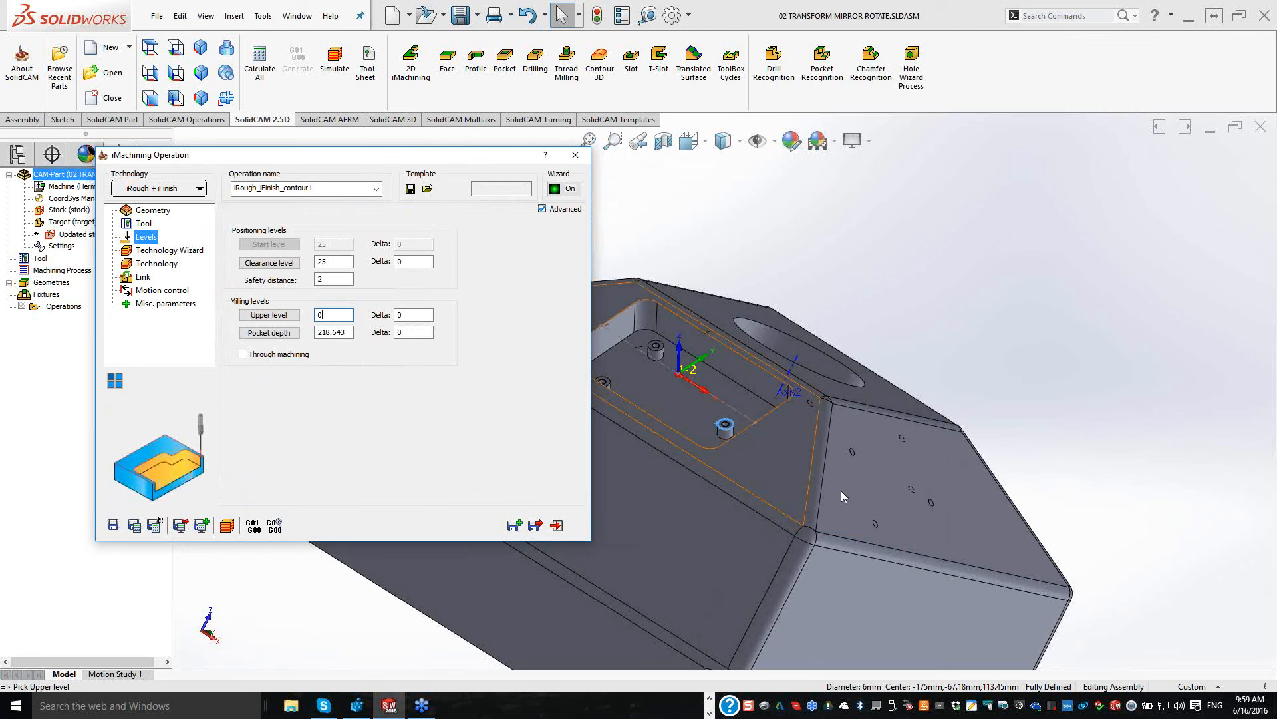
Step: Pick the upper level on the sloped face and the 15 mm pocket depth on the pocket floor, and save and calculate the operation
click(760, 457)
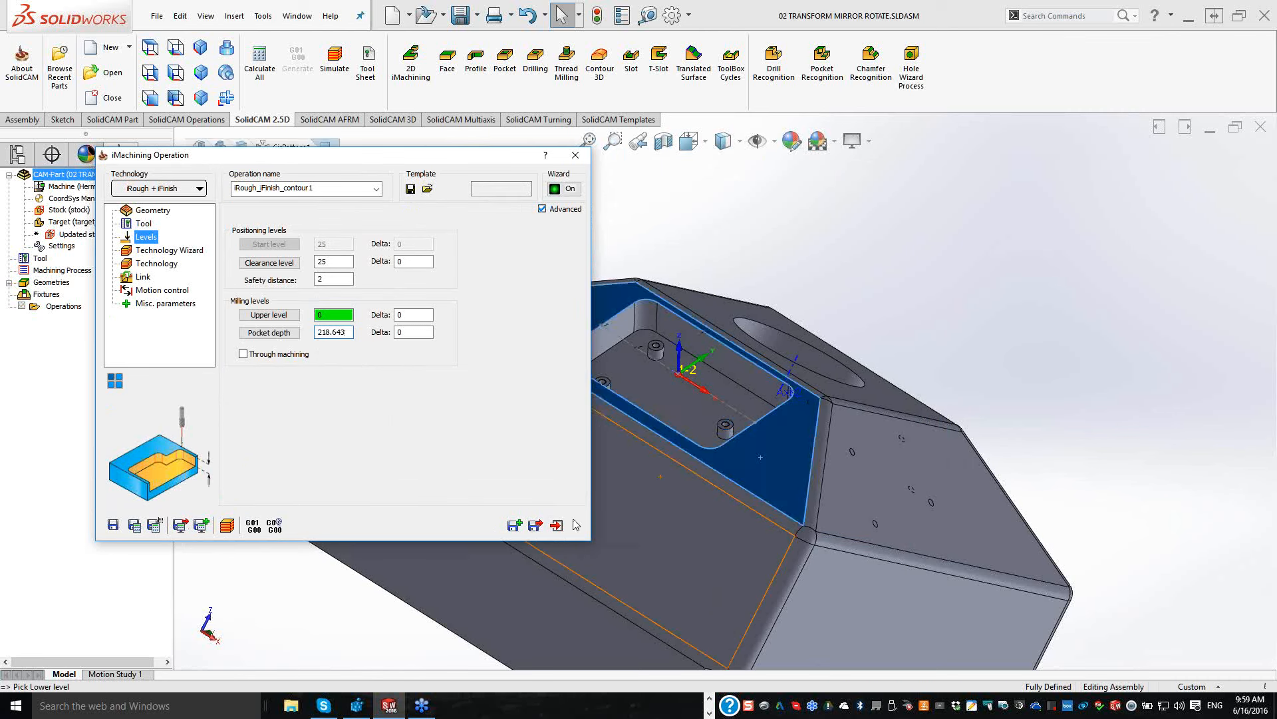
click(685, 419)
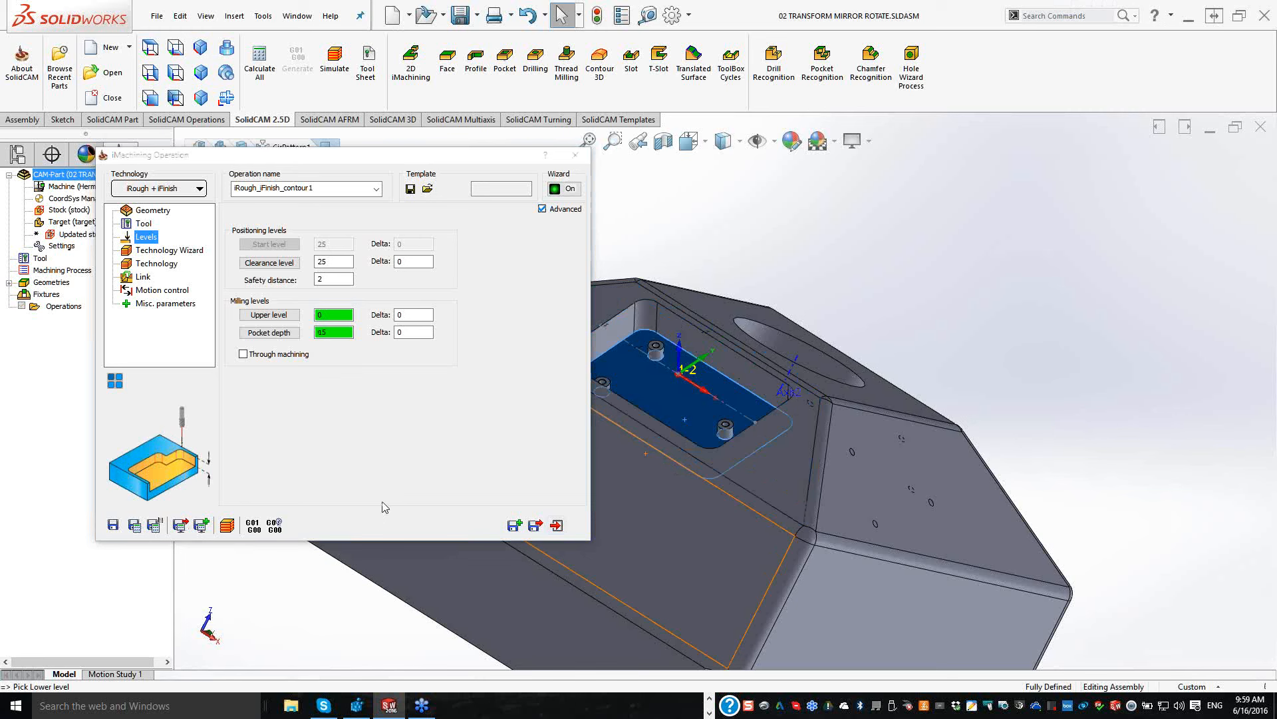
click(134, 525)
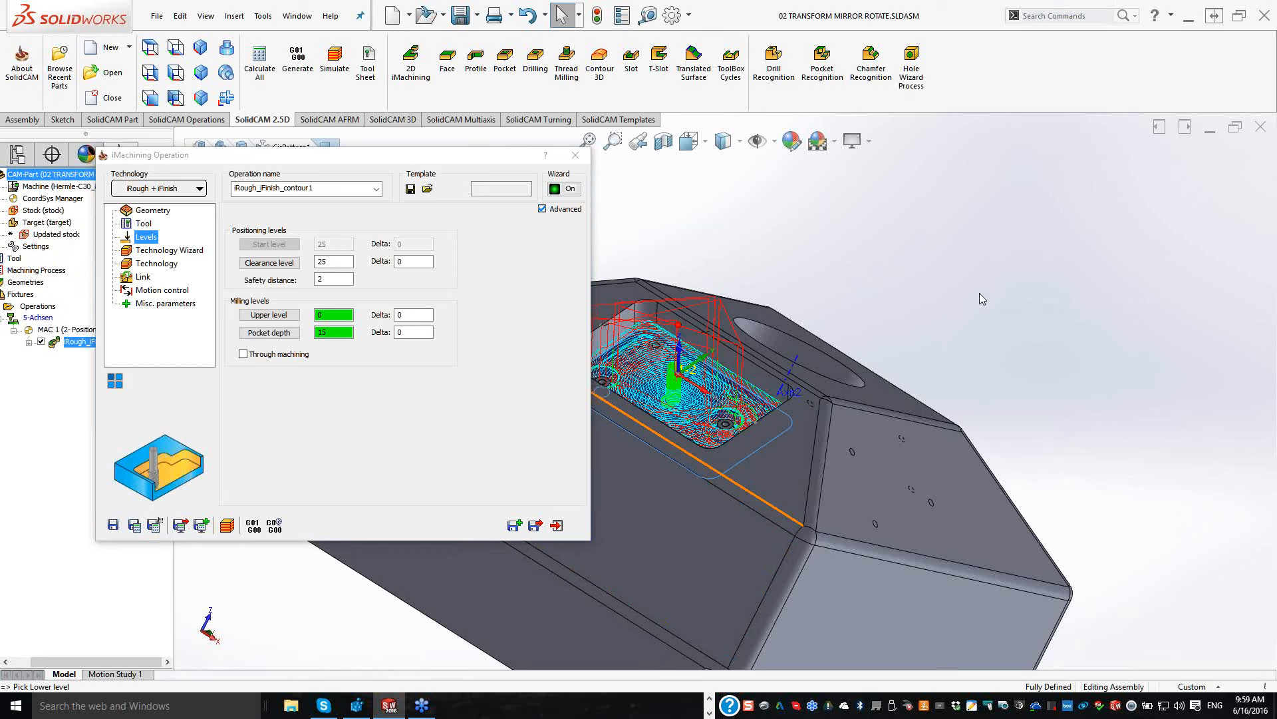
scroll(980, 298, up, 5)
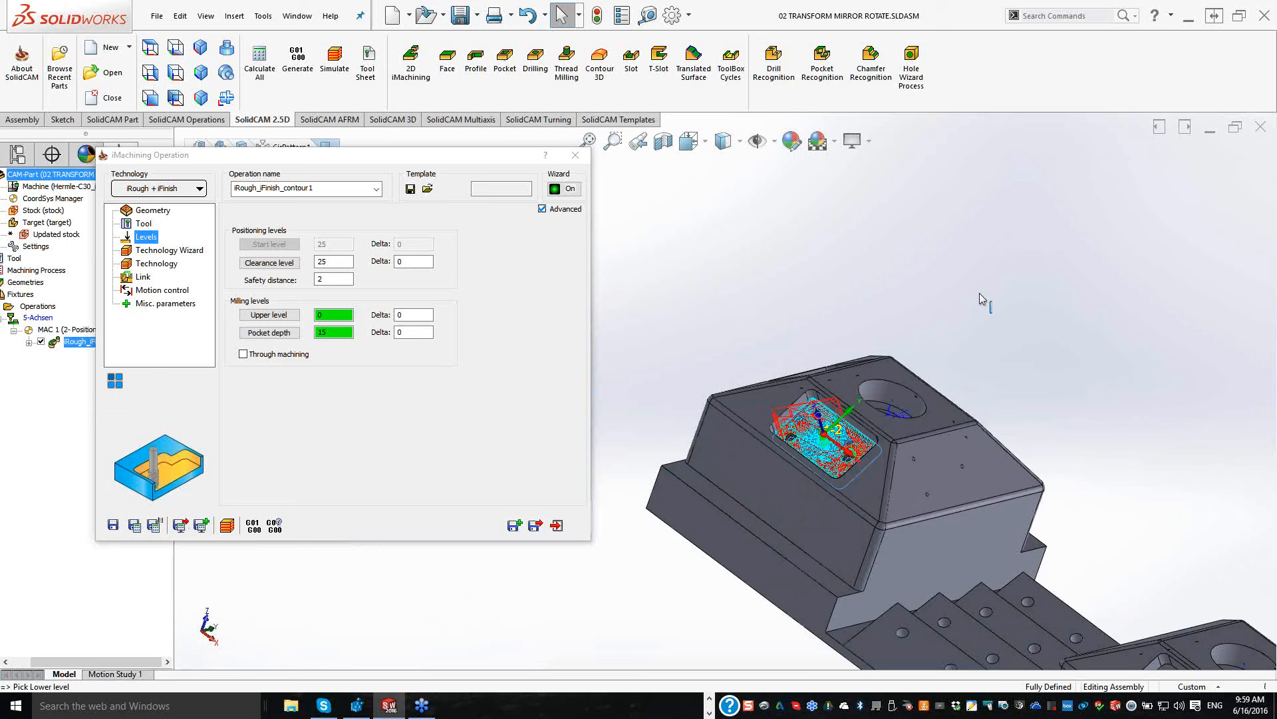
Step: Add a delta rotation to the iRough_iFinish_contour1 operation, rotating around Axis2 of the large bore as a custom axis
middle_drag(982, 299, 1078, 293)
scroll(837, 391, down, 5)
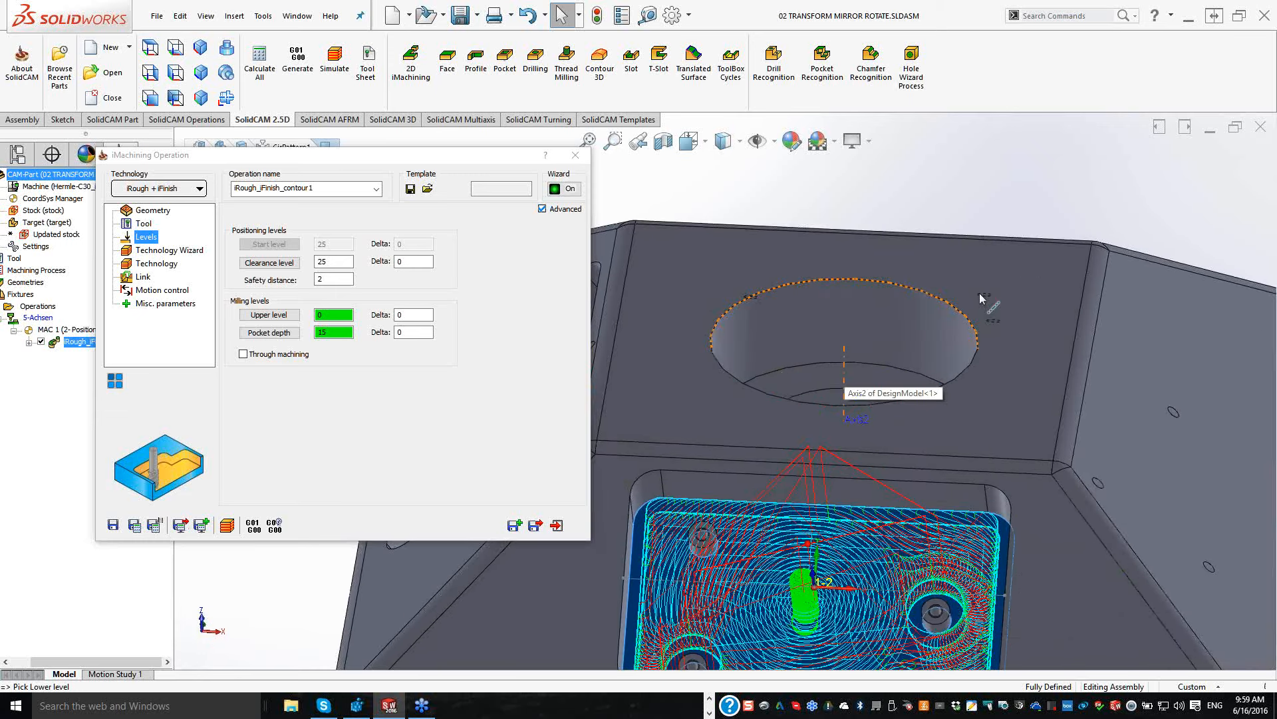
middle_drag(979, 298, 968, 328)
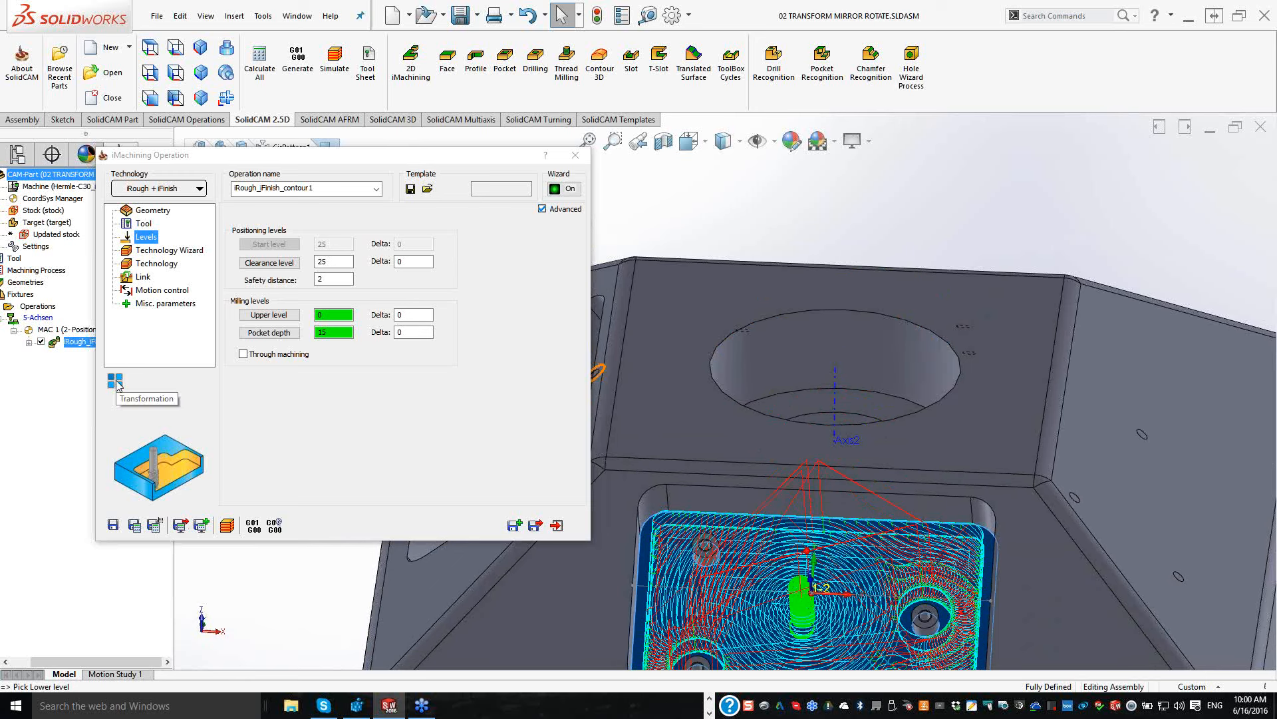
click(115, 380)
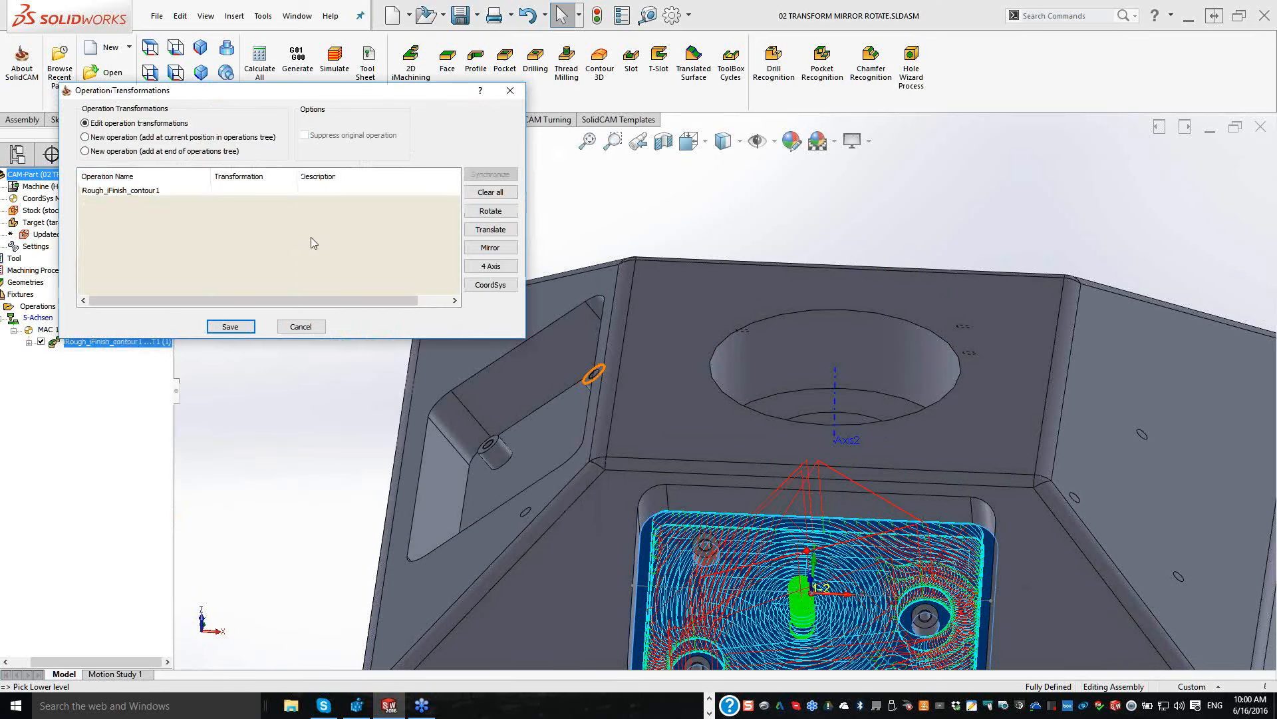
click(486, 212)
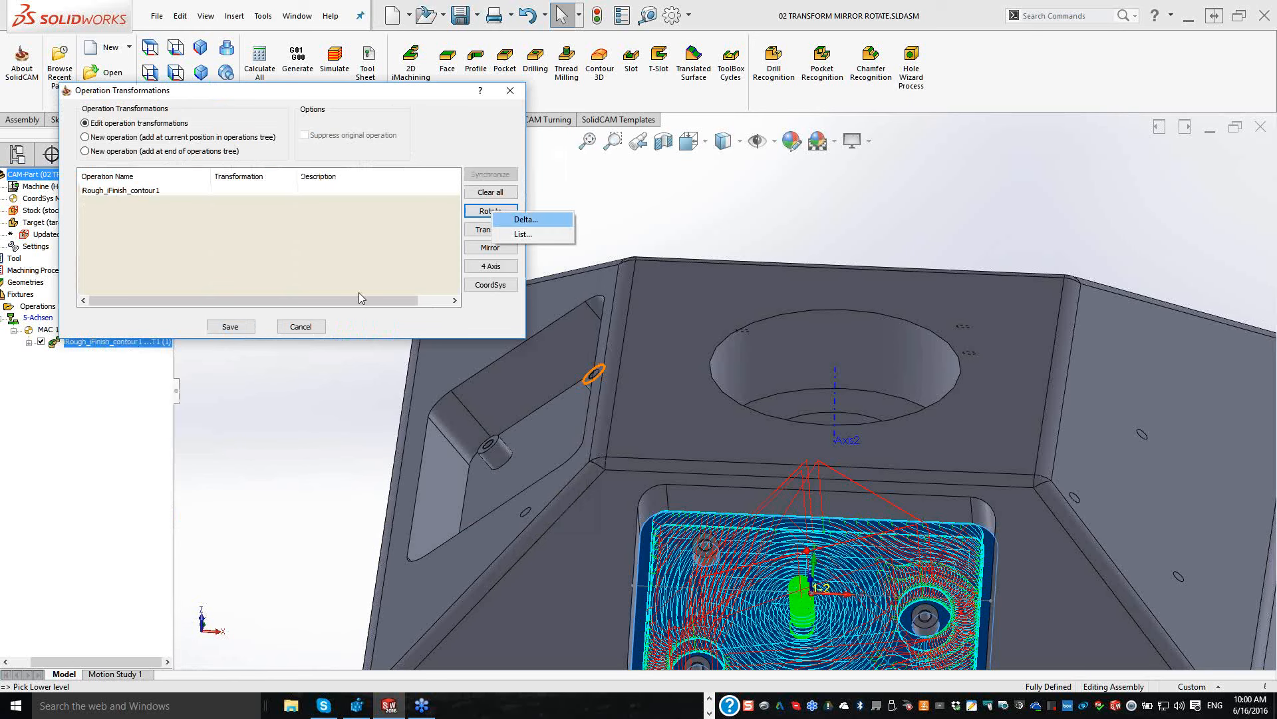
key(Return)
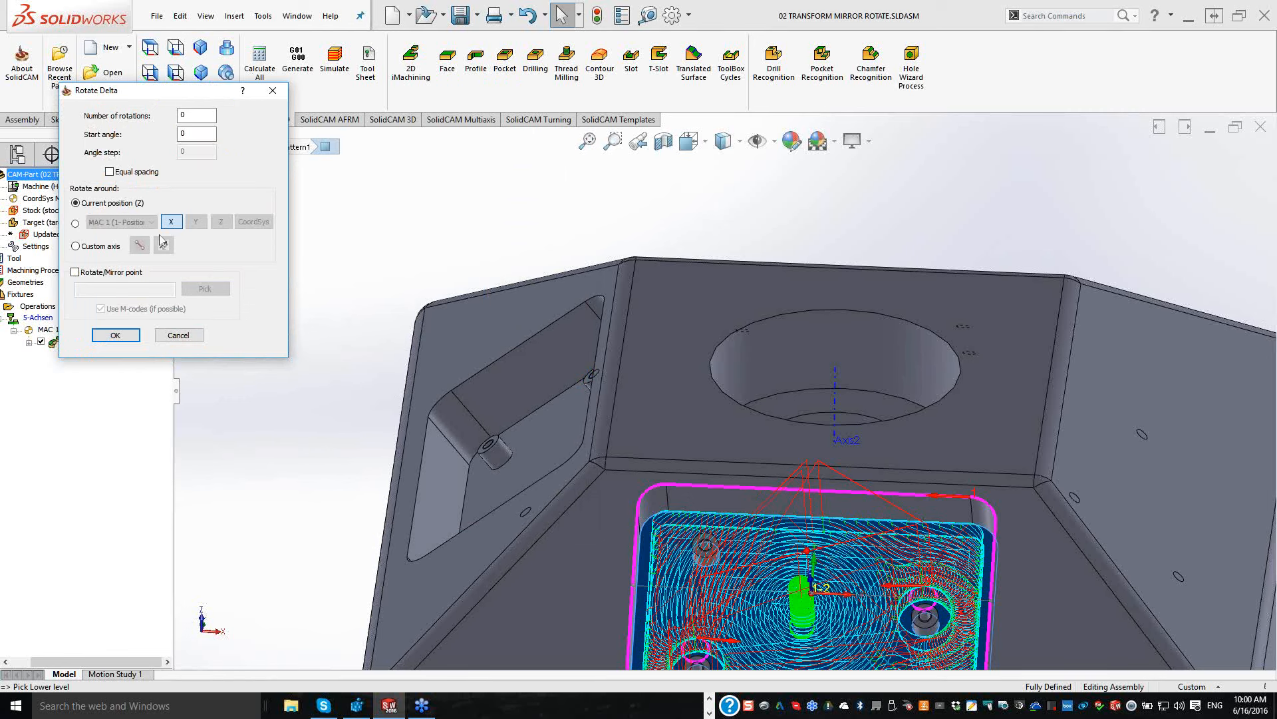
click(76, 246)
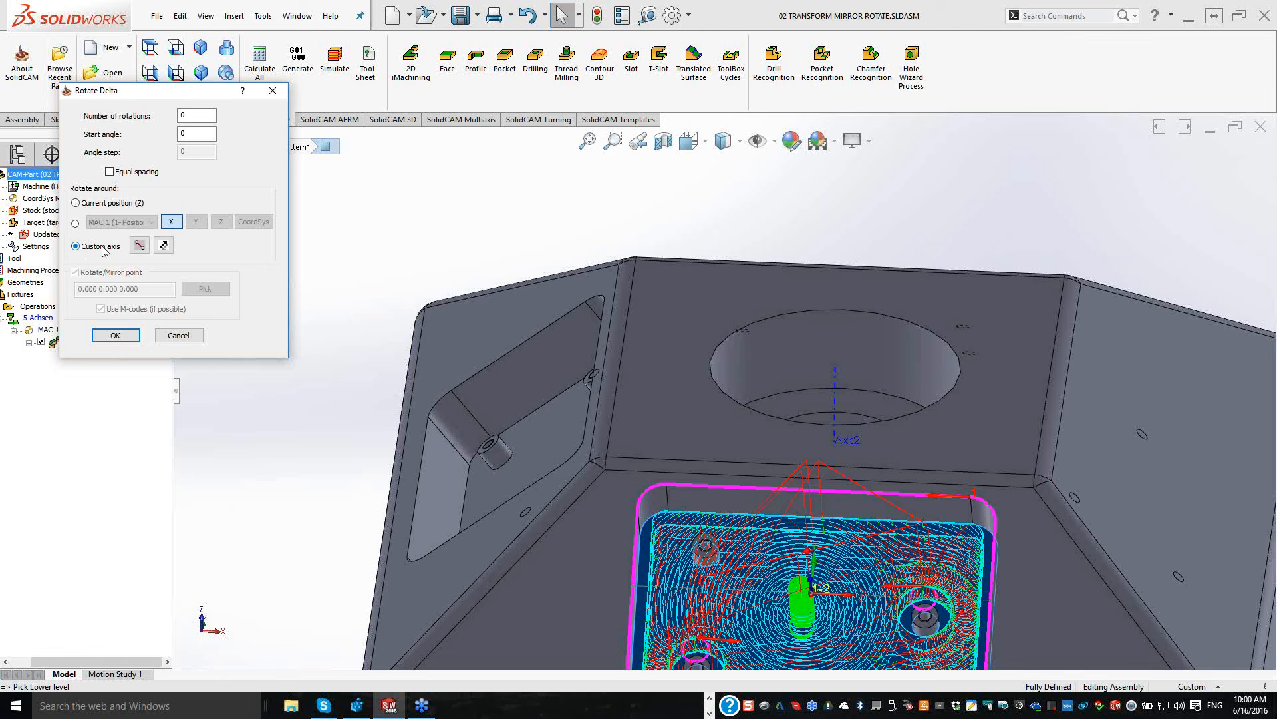
click(139, 246)
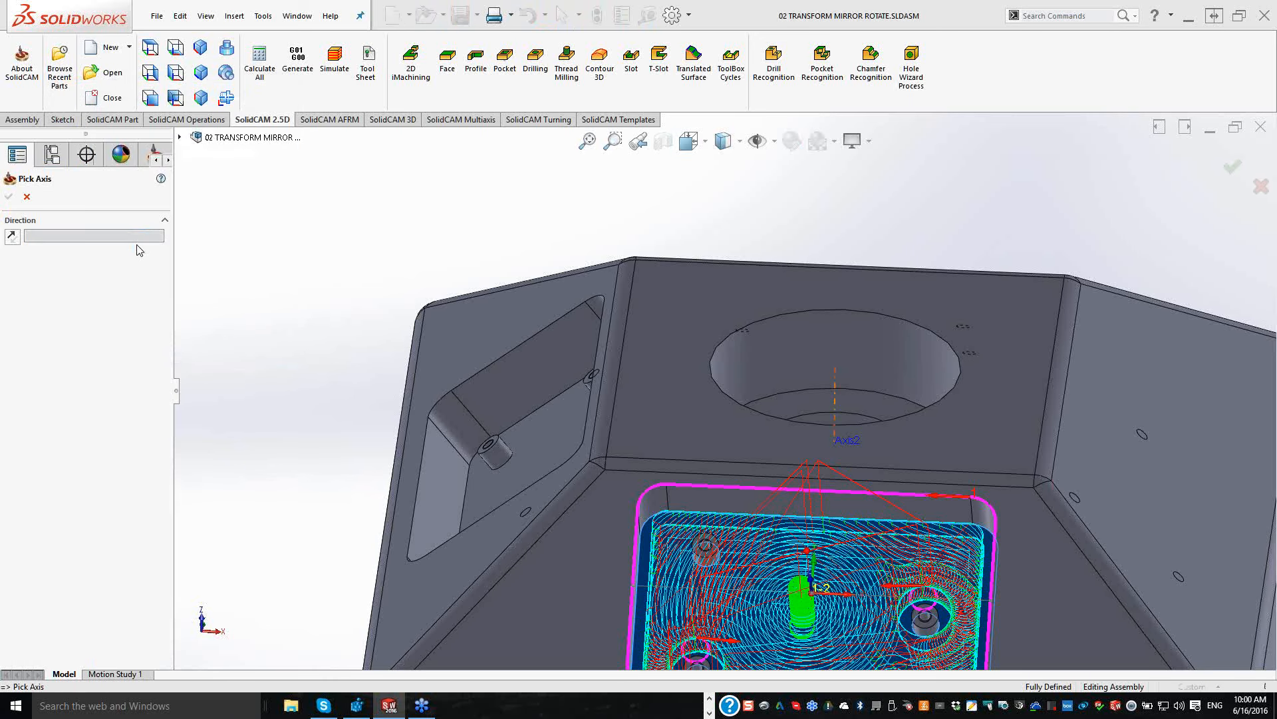
click(10, 198)
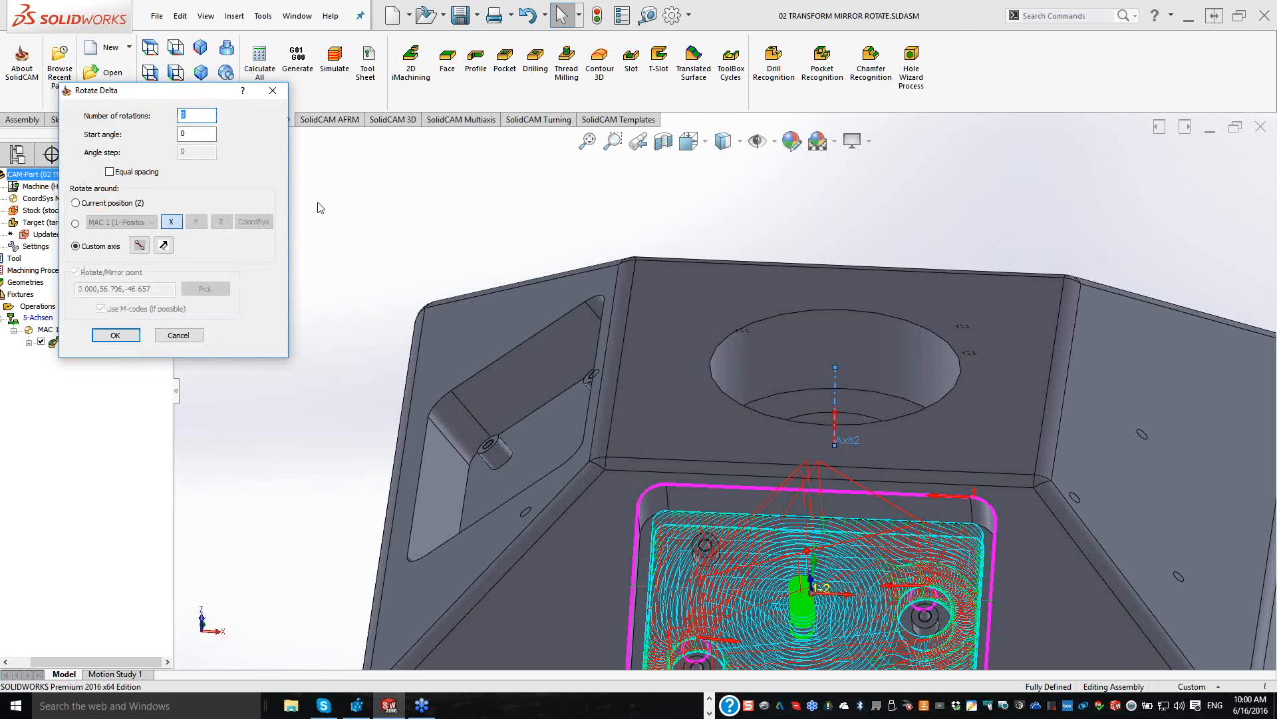
Step: Set 3 rotations with a 90° angle step, reverse the custom axis direction and apply the rotation
text(3)
click(203, 153)
text(90)
key(Tab)
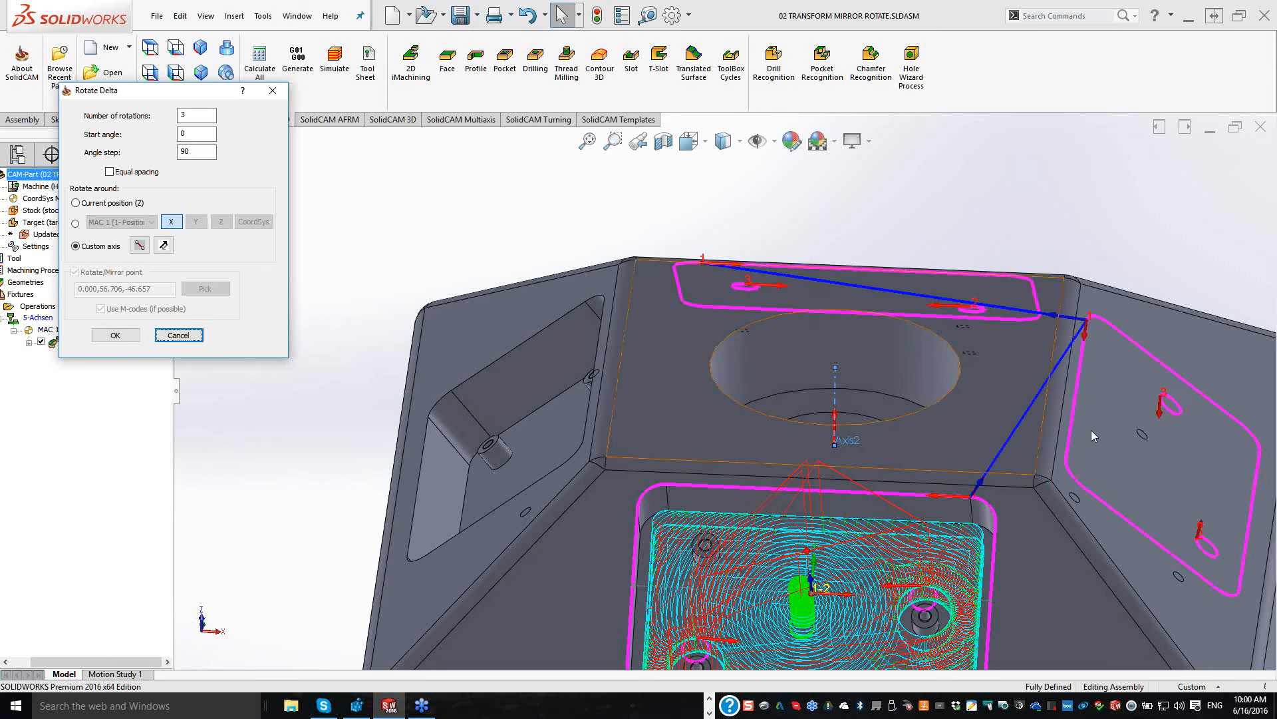
scroll(1032, 273, up, 3)
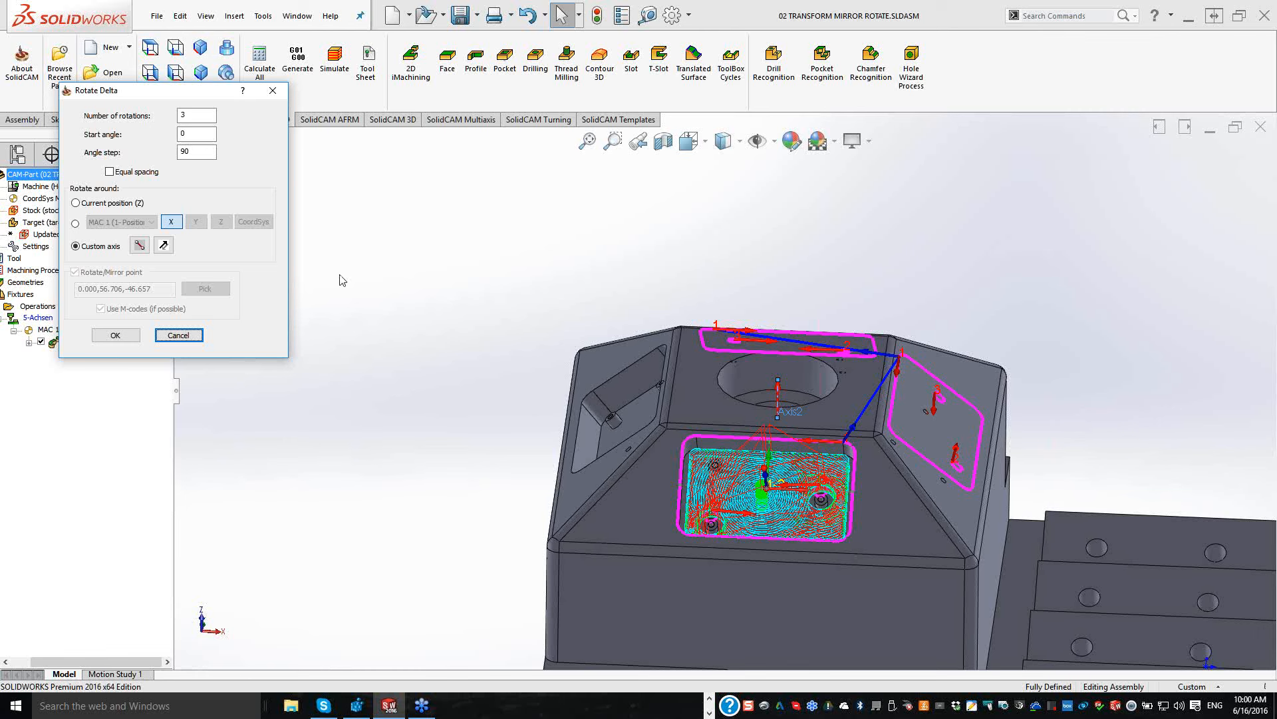
click(163, 246)
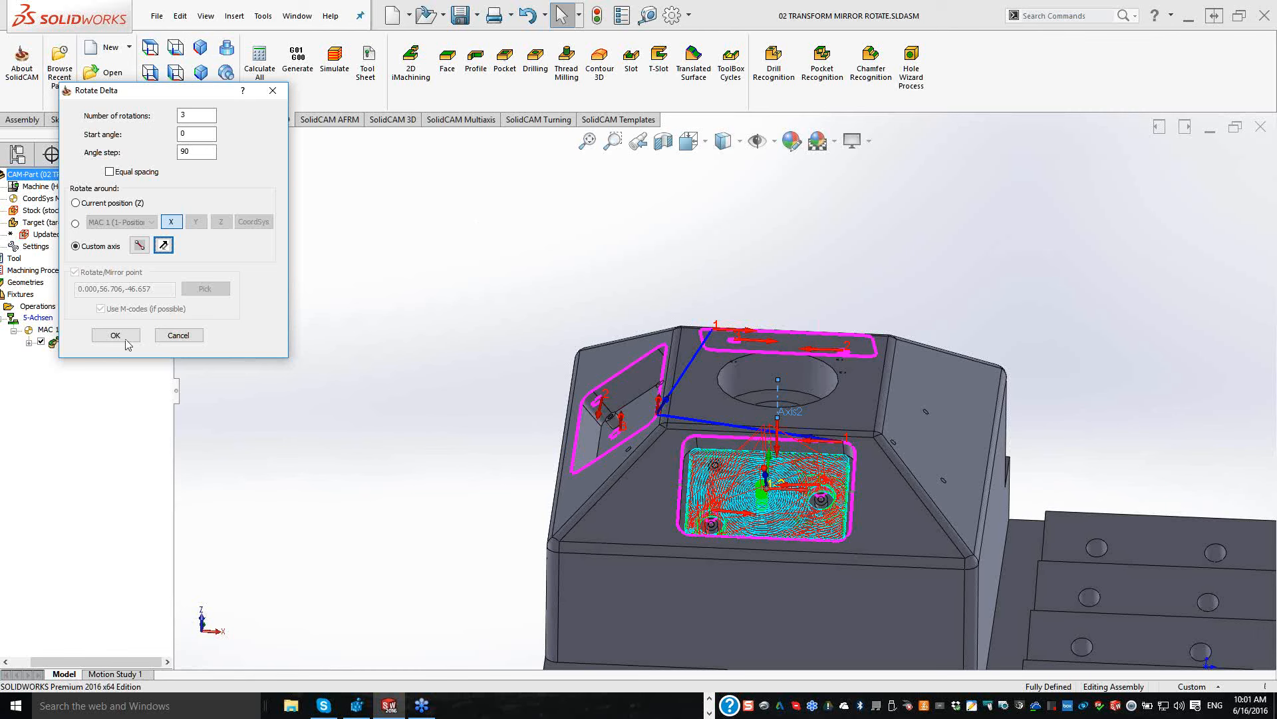
click(178, 335)
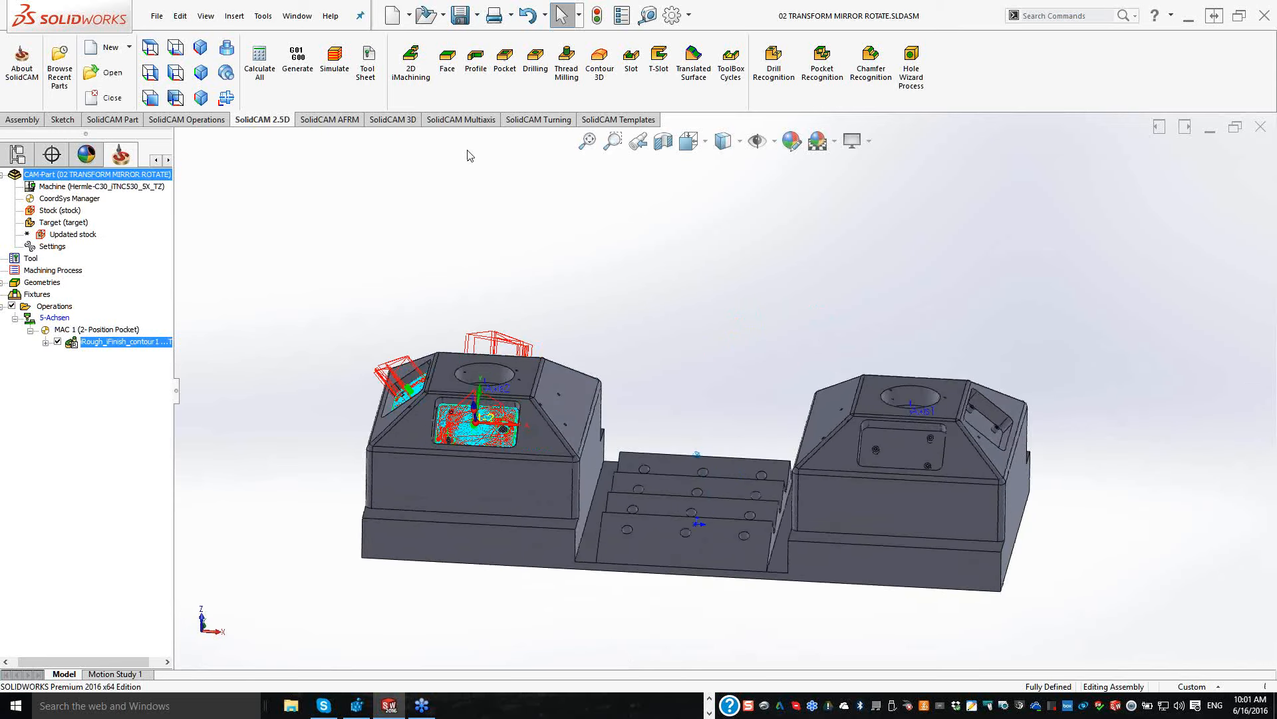
Step: Mirror the rotated pocket operation about the assembly's Right Plane as a new operation at the current position and display its toolpath
right_click(146, 346)
click(202, 274)
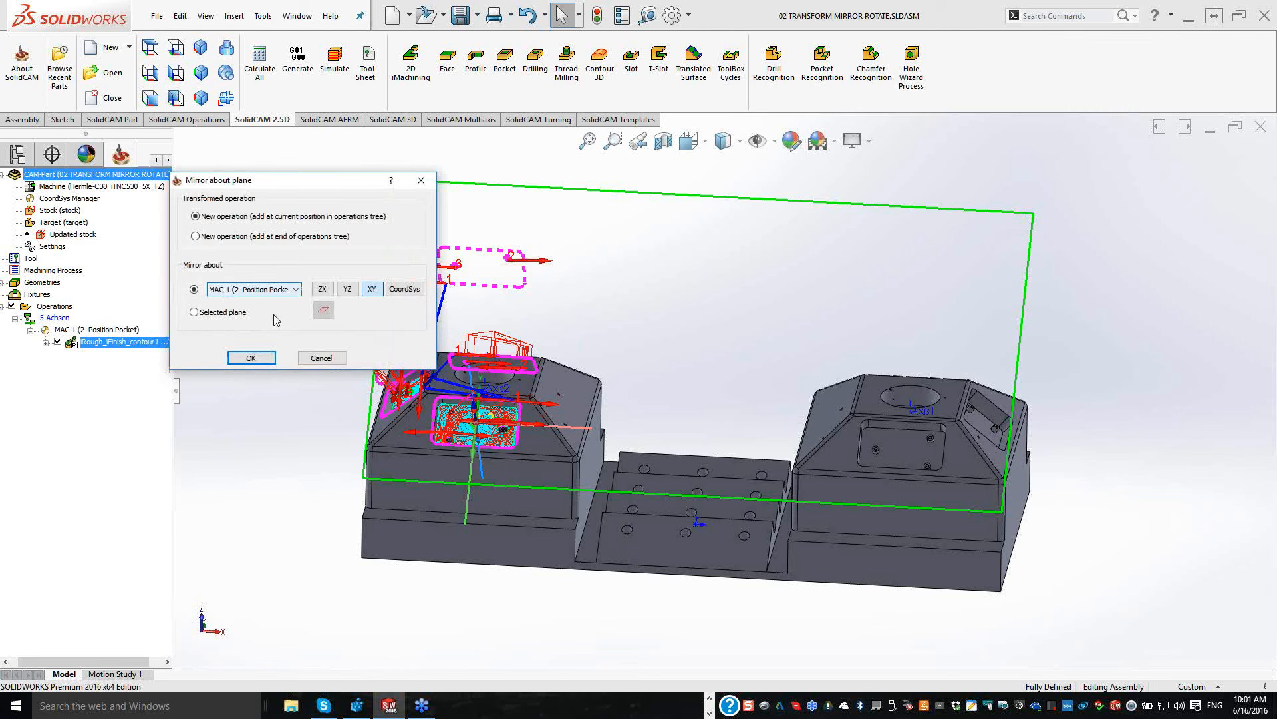
click(194, 312)
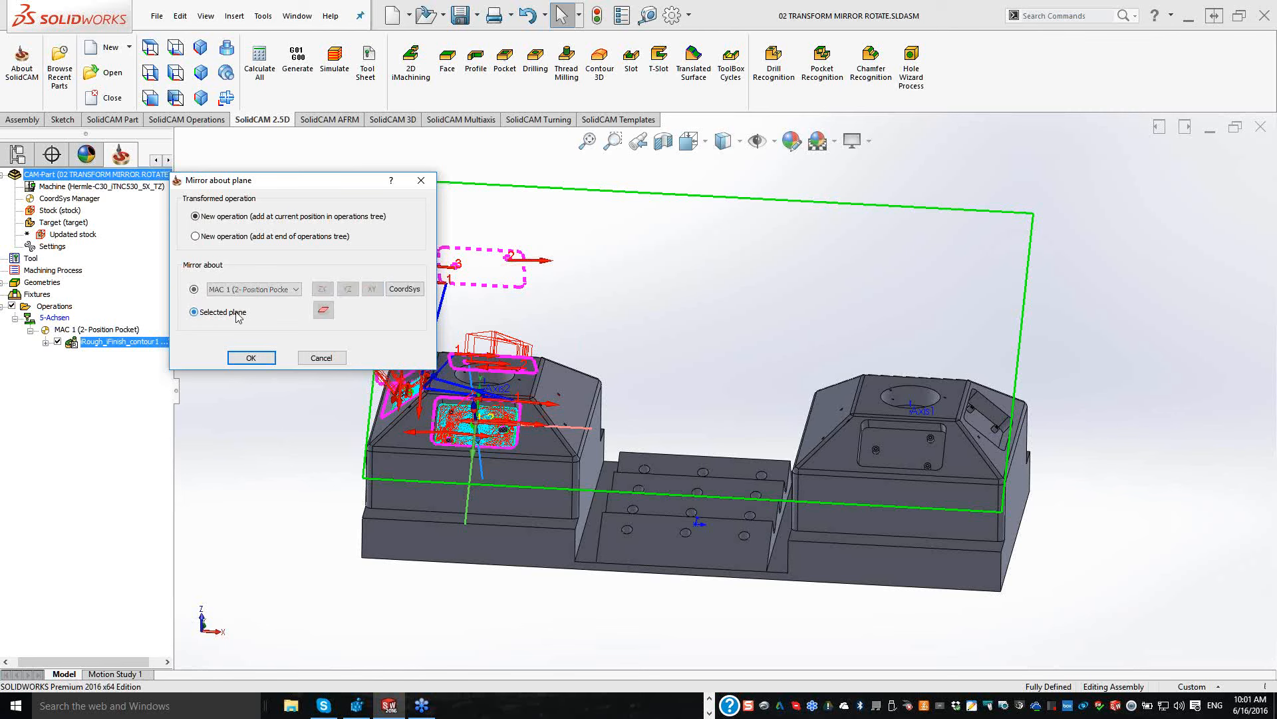
click(324, 310)
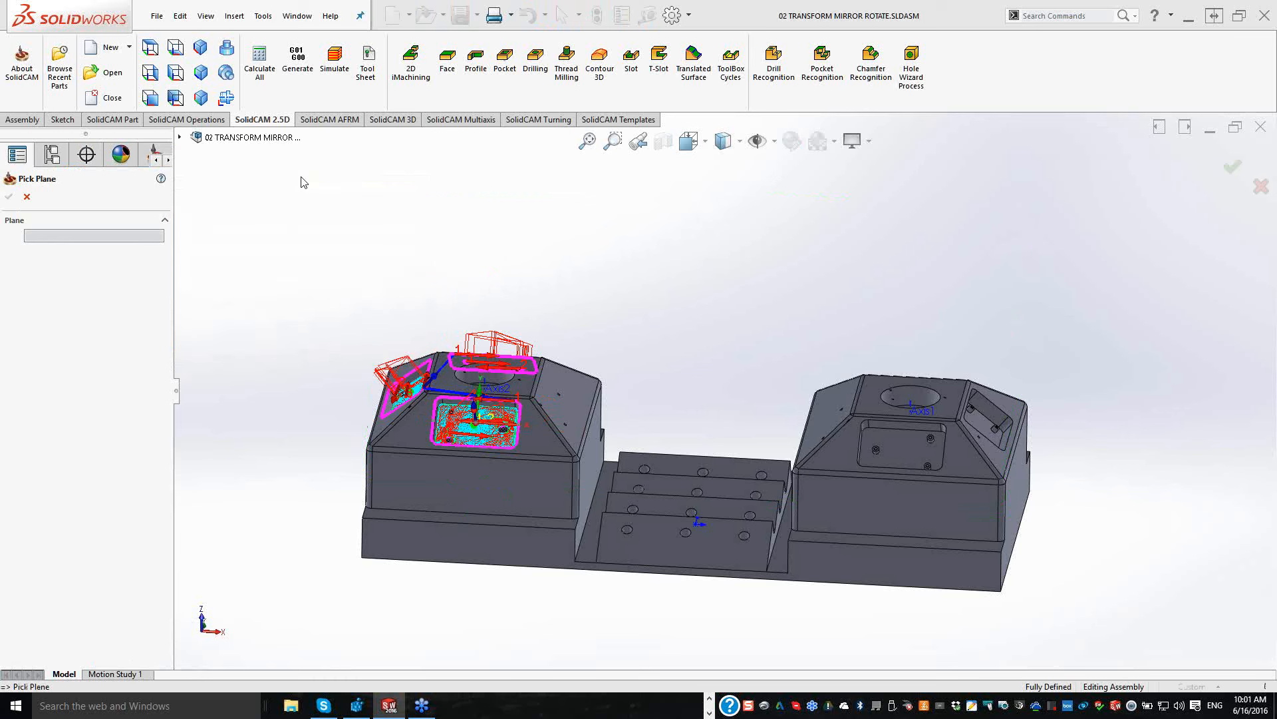
click(180, 138)
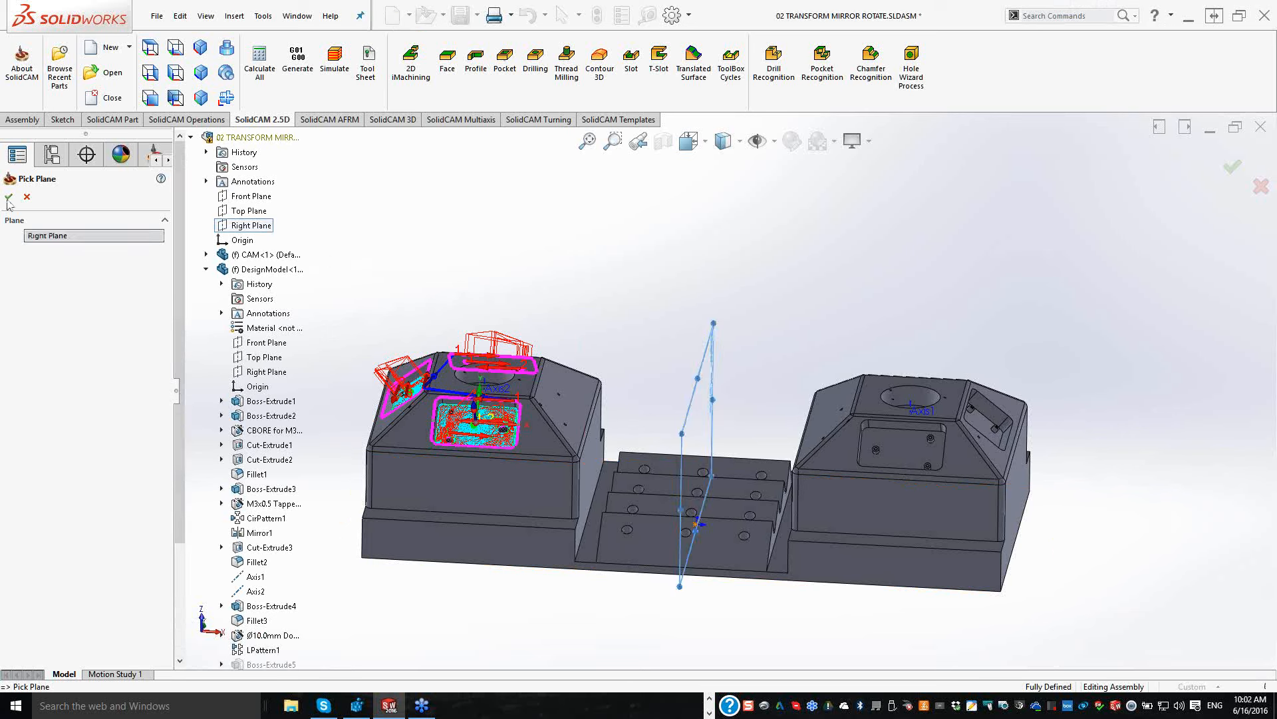
click(9, 198)
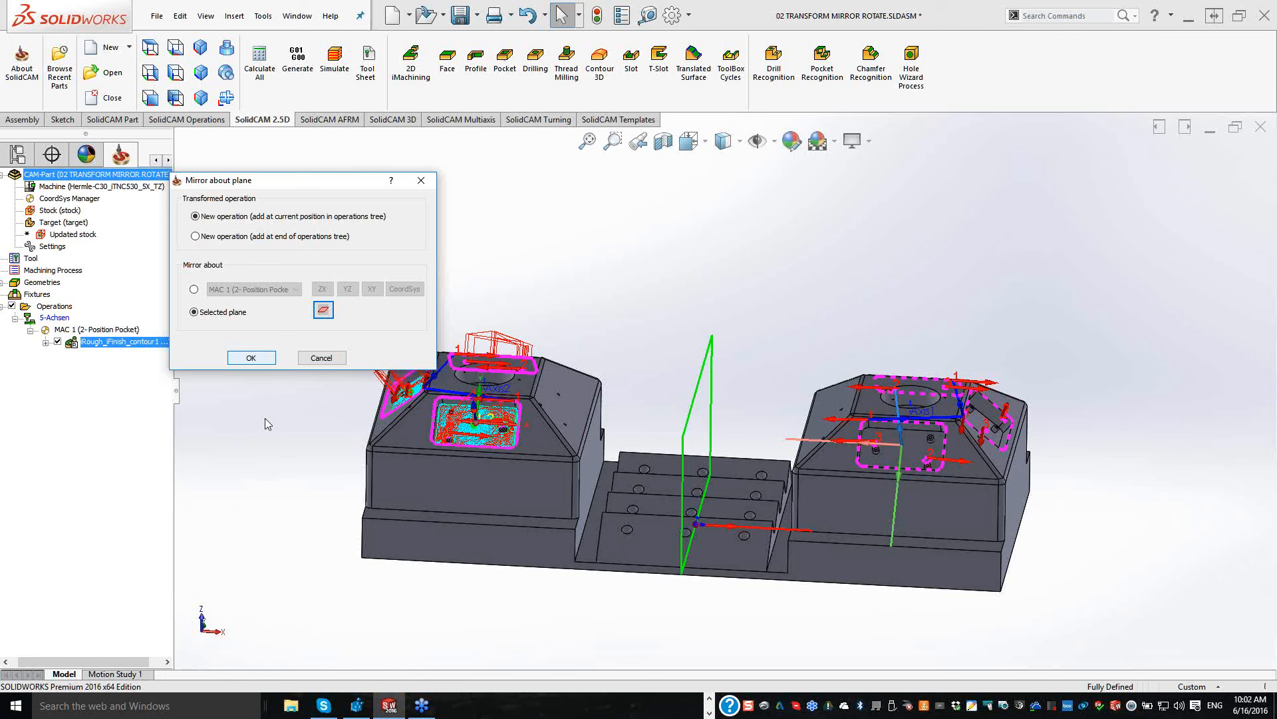
key(Return)
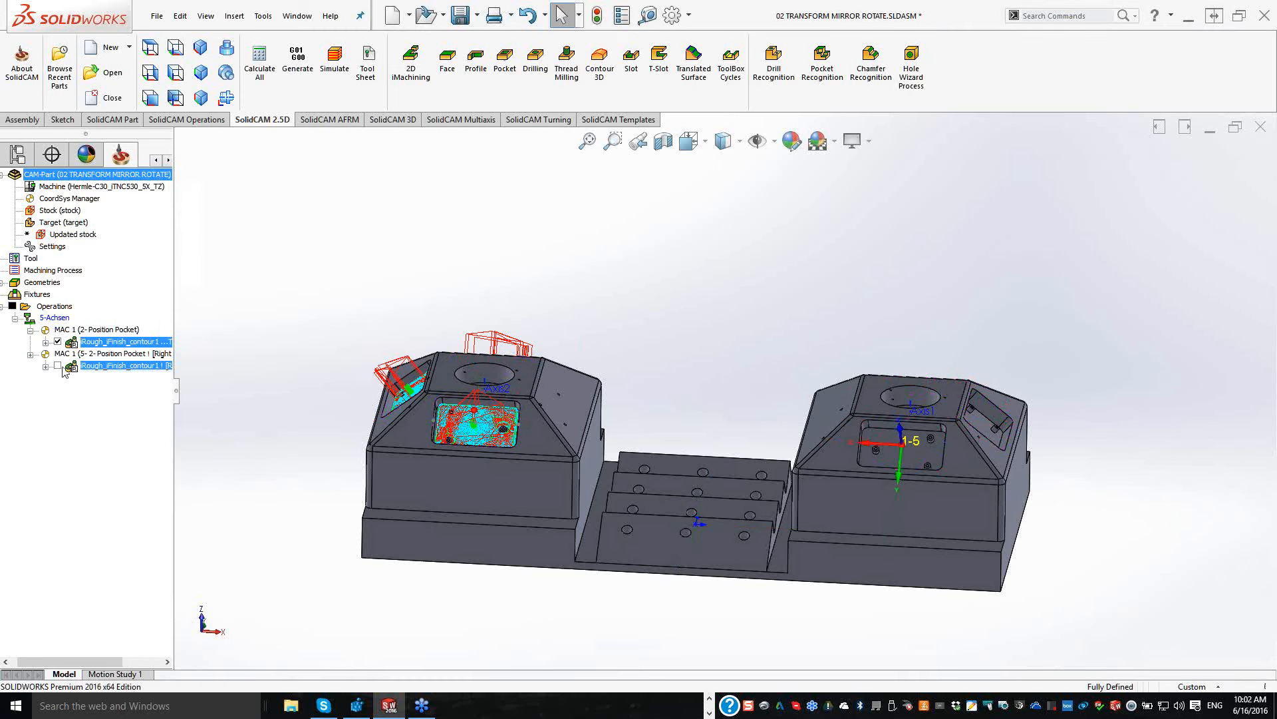
click(58, 365)
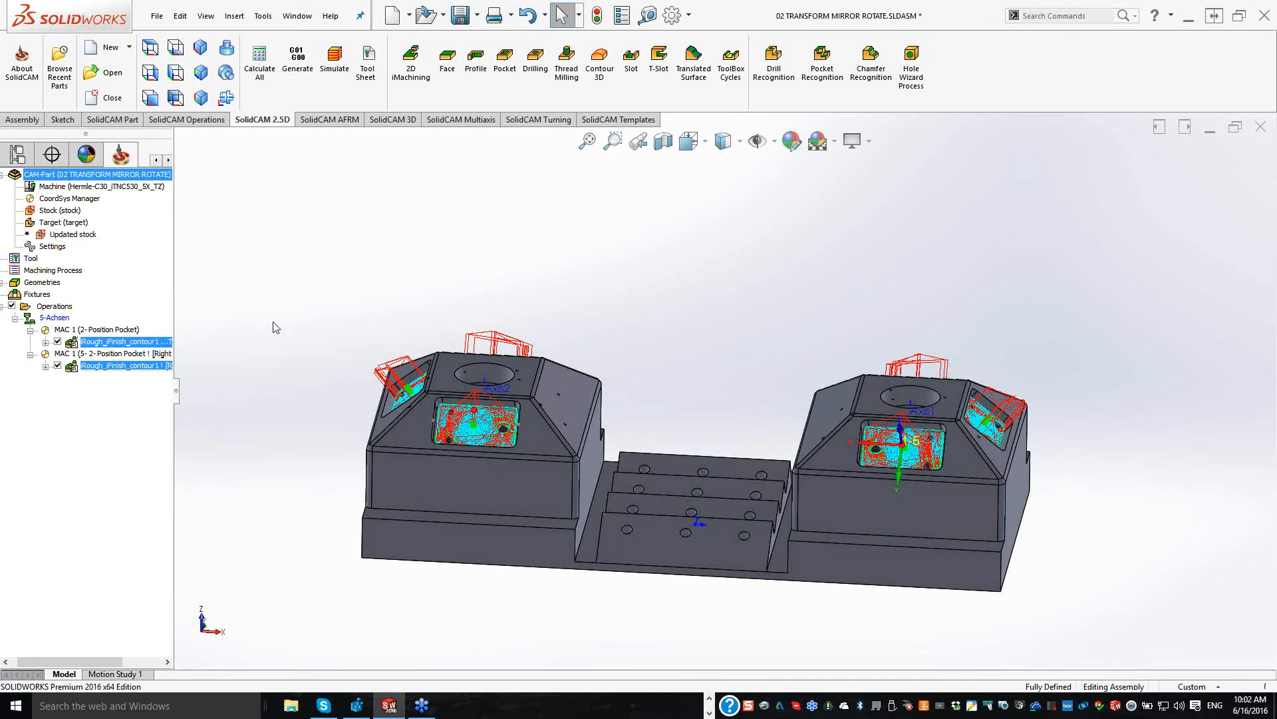
middle_drag(276, 327, 276, 327)
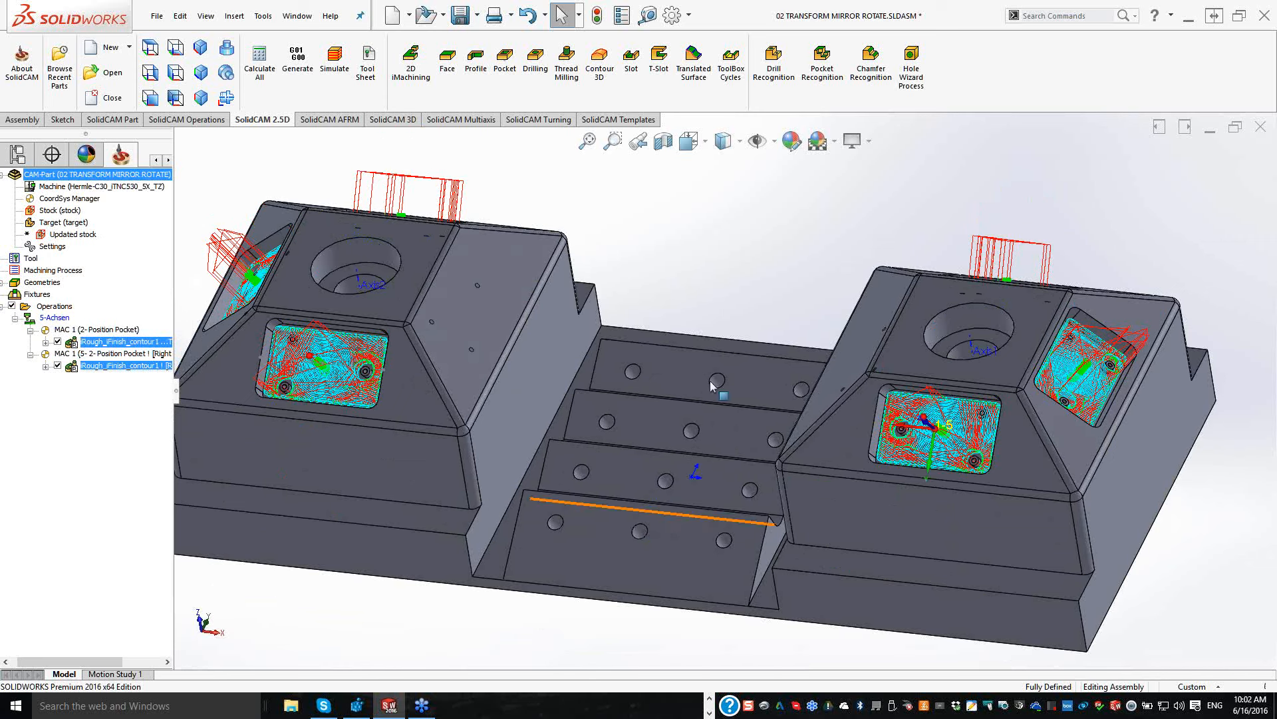
Step: Hide the existing toolpaths and create a 2D drilling operation on the coordinate system MAC 1 (4- Position Holes)
click(536, 67)
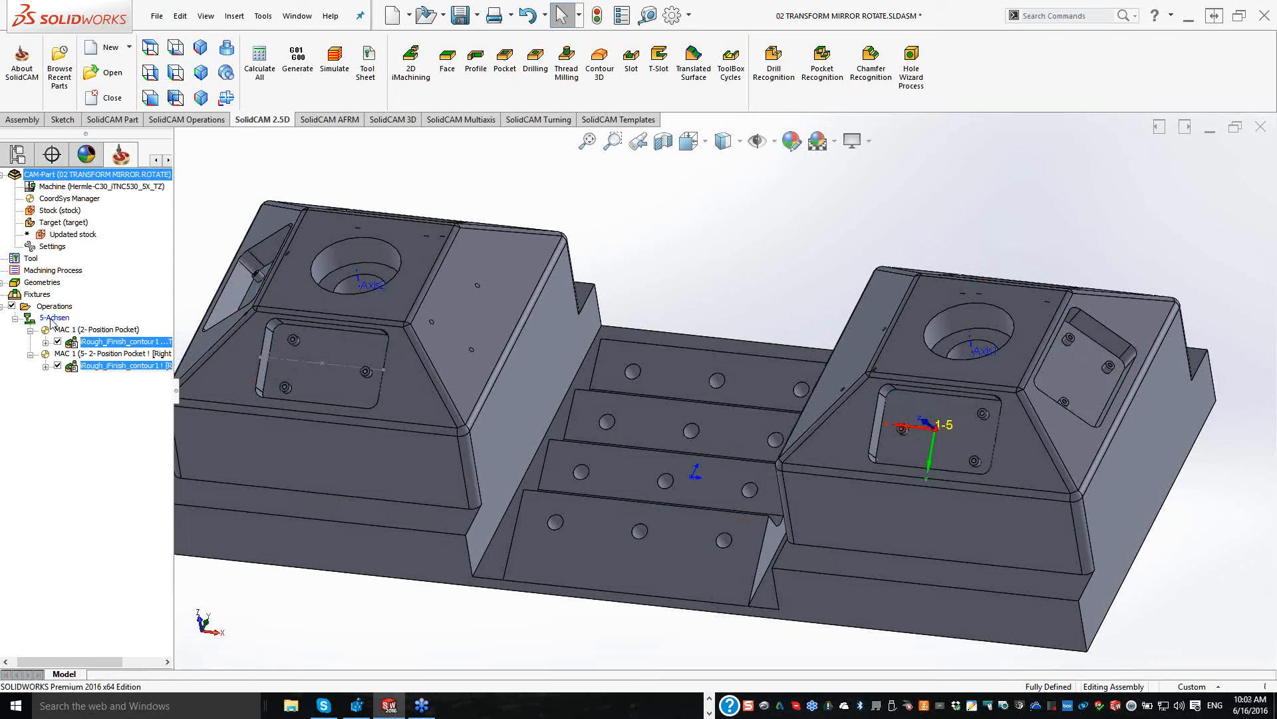
click(533, 68)
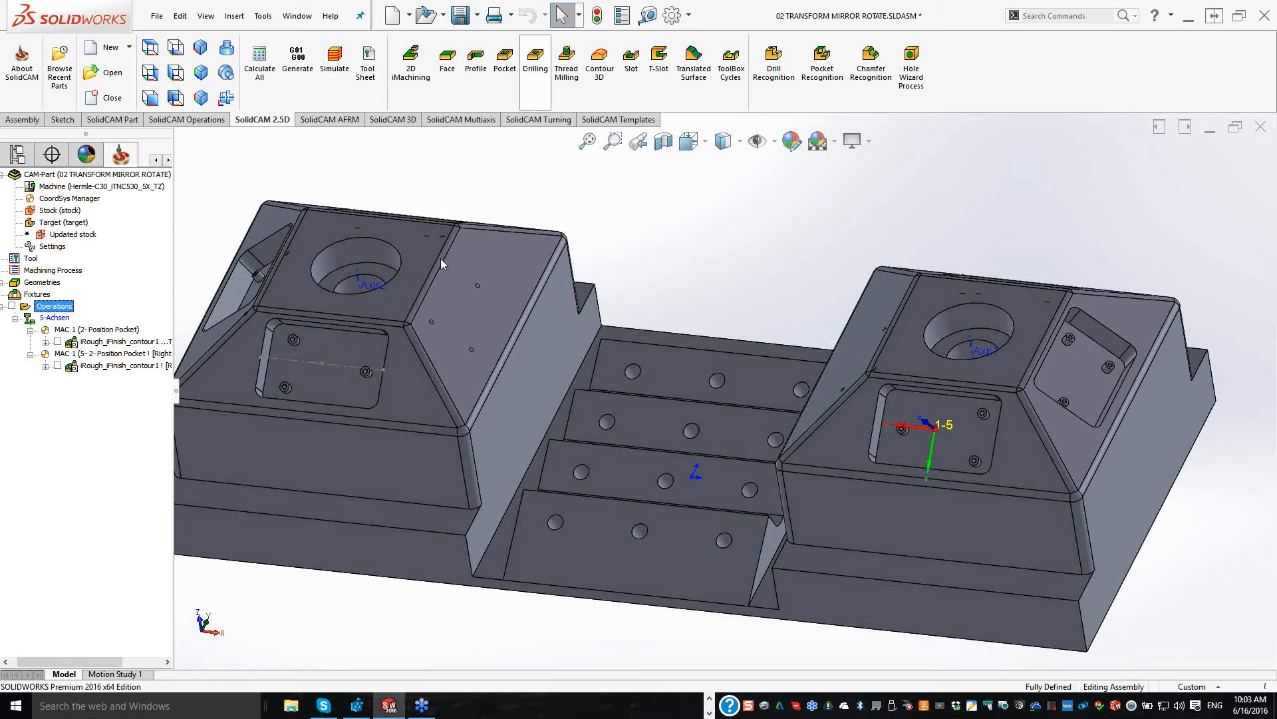
click(333, 227)
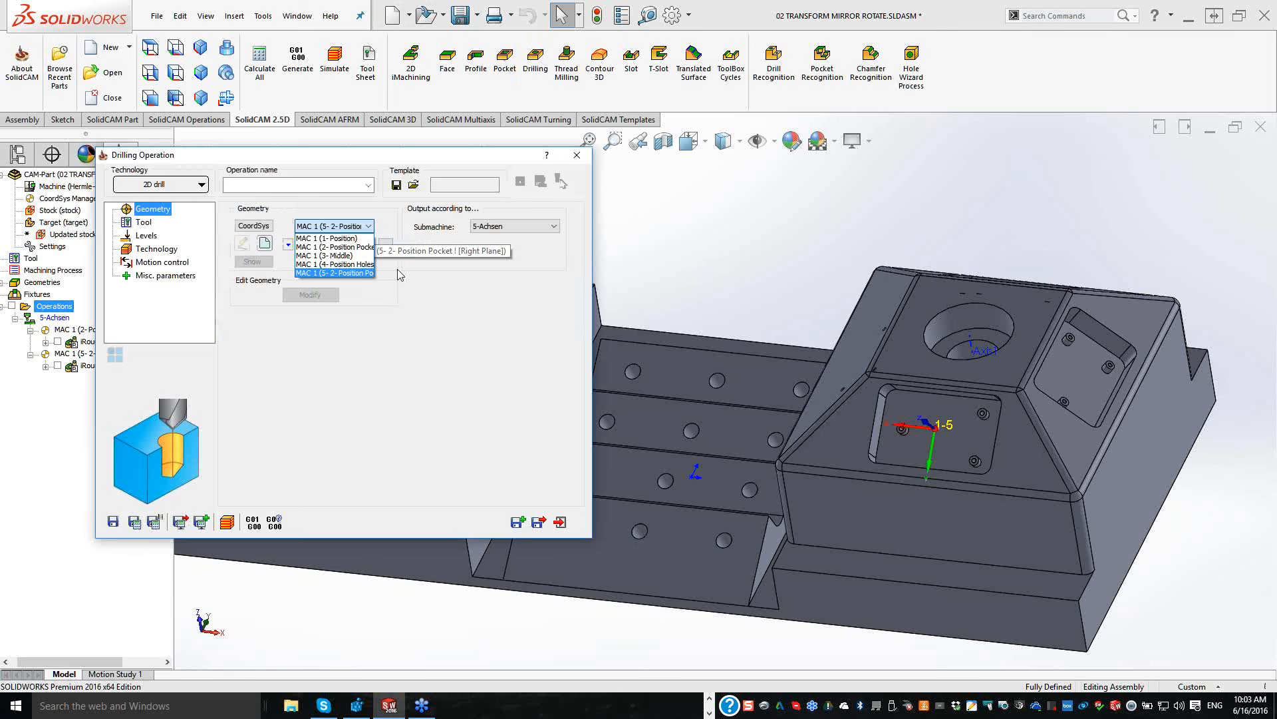
click(332, 268)
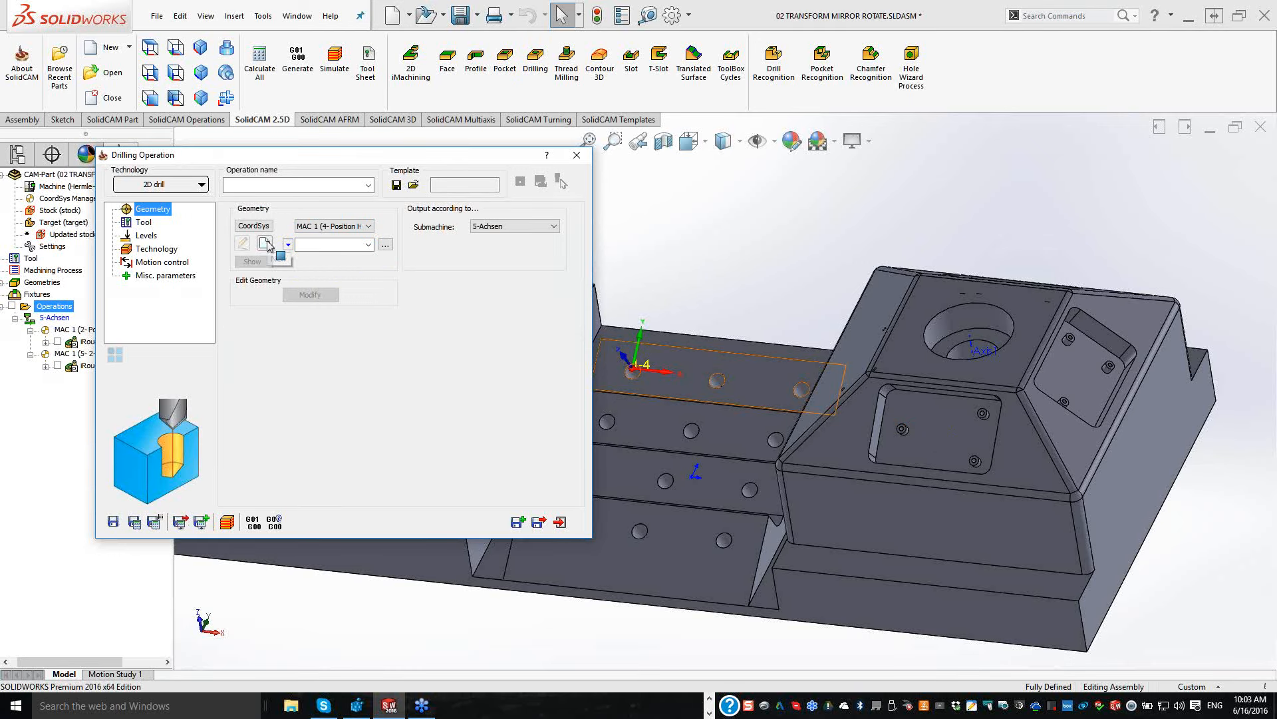
Step: Define the drill geometry by picking the outermost hole beside the front block on the lowest sloped step
click(266, 246)
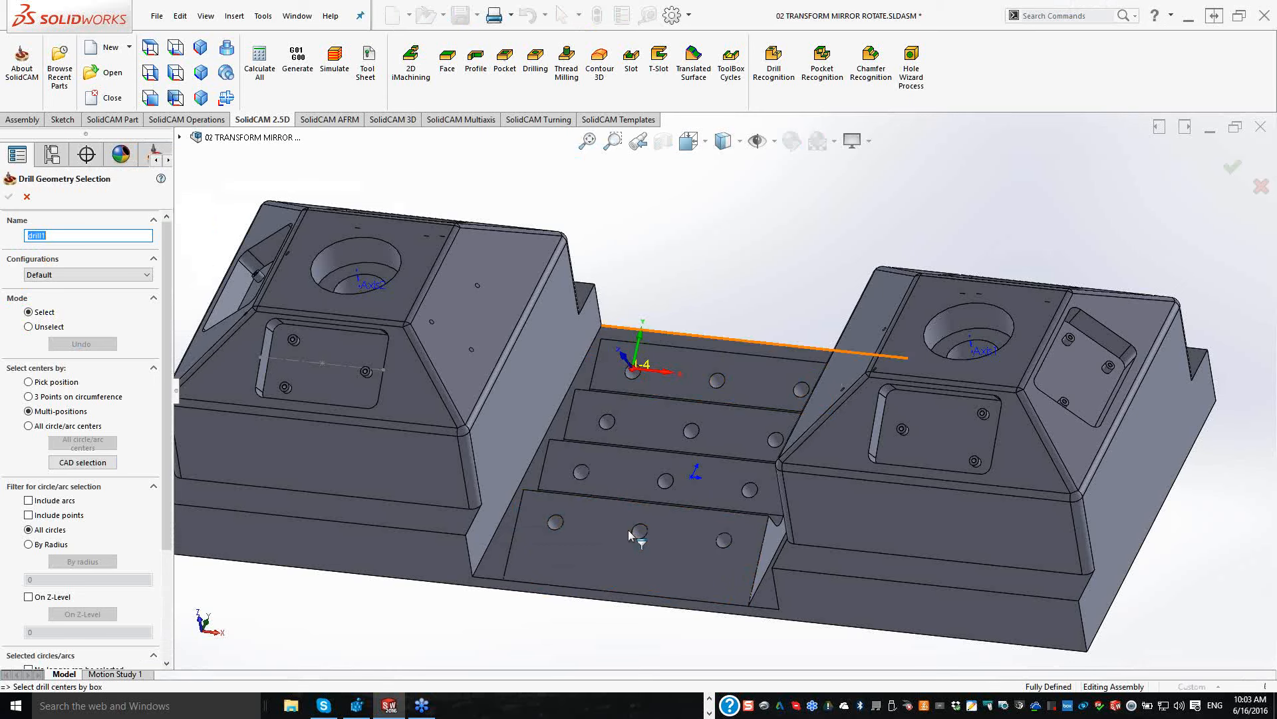
middle_drag(628, 530, 628, 529)
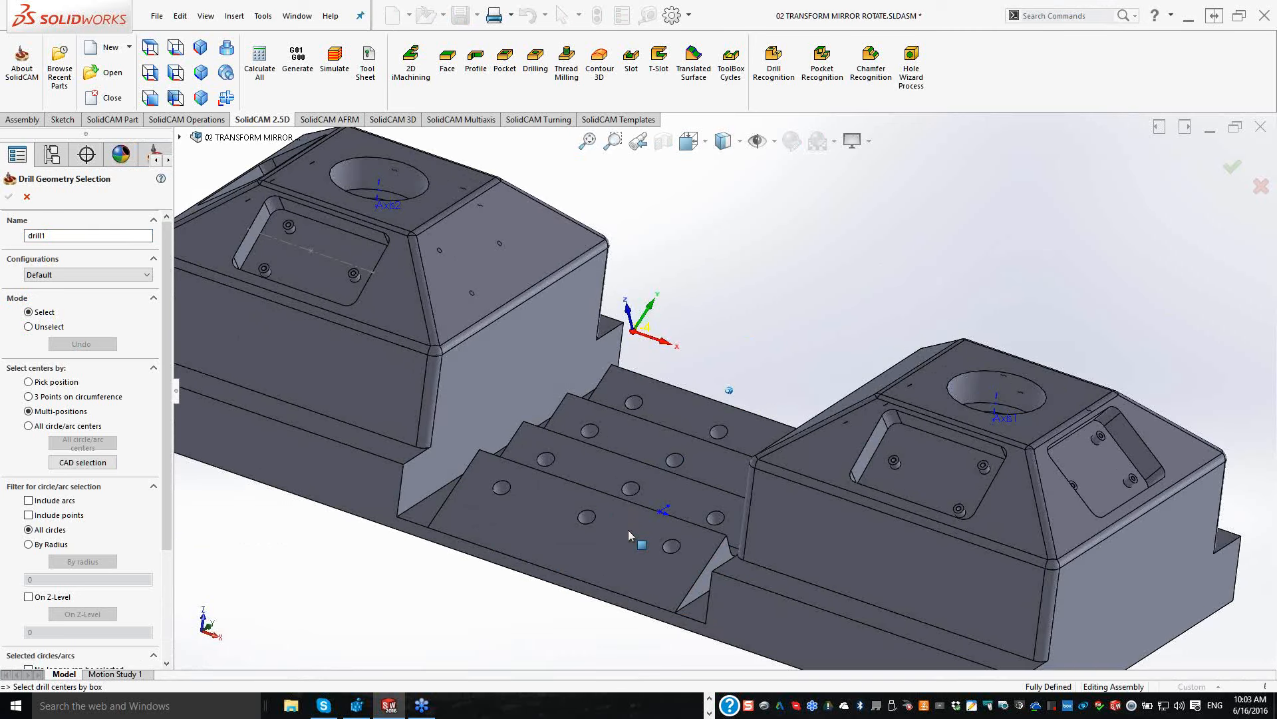
click(502, 491)
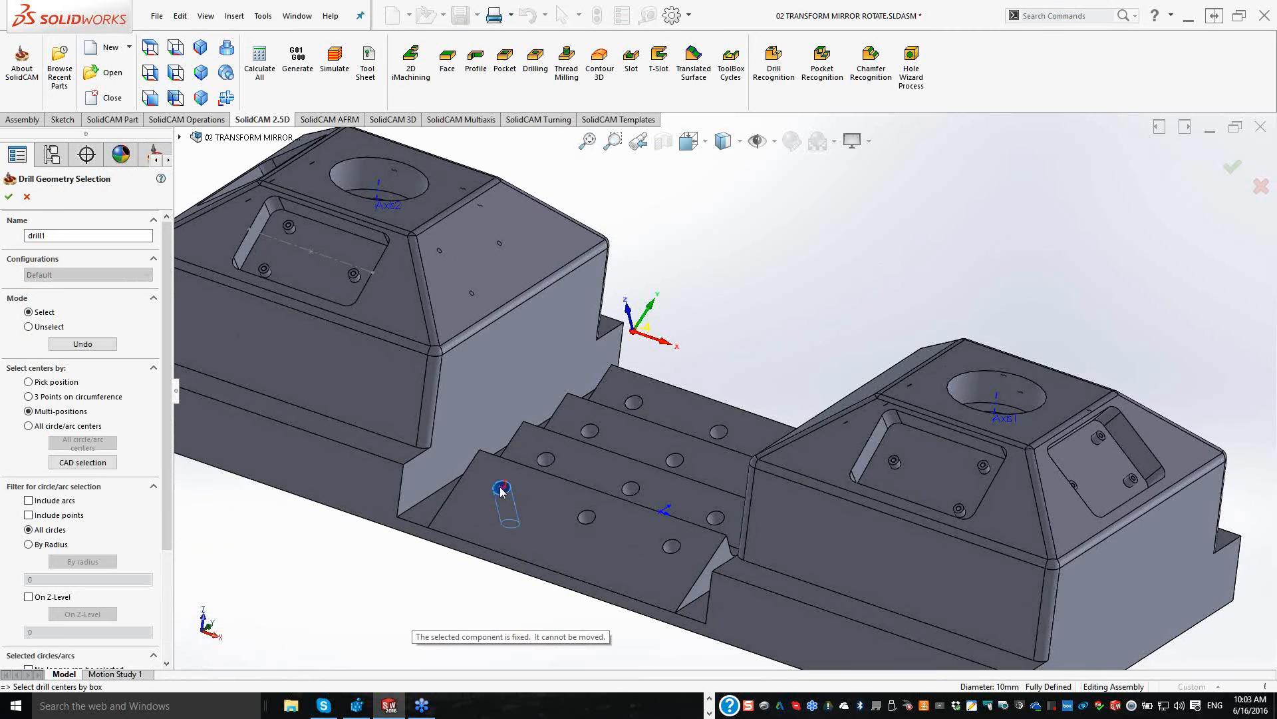
click(8, 196)
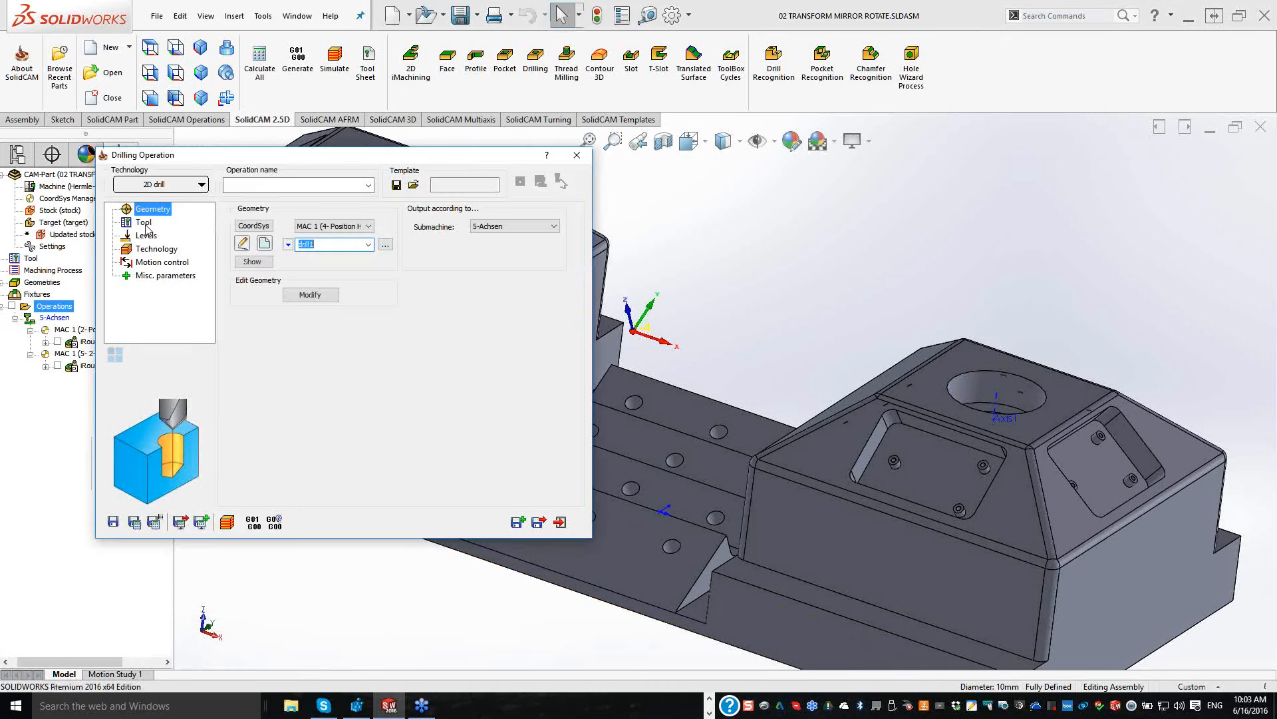
Step: Assign the 12 mm spot drill, tool number 2, to the drilling operation
click(144, 223)
click(326, 448)
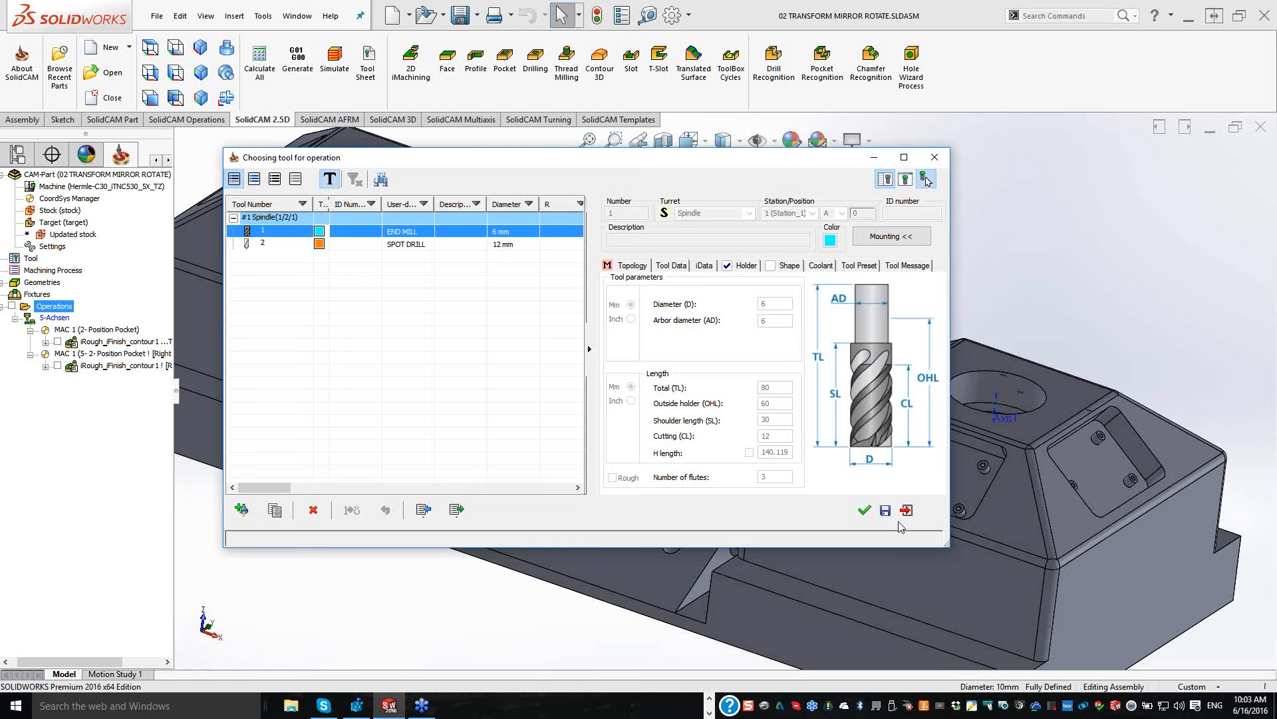
key(Down)
key(Return)
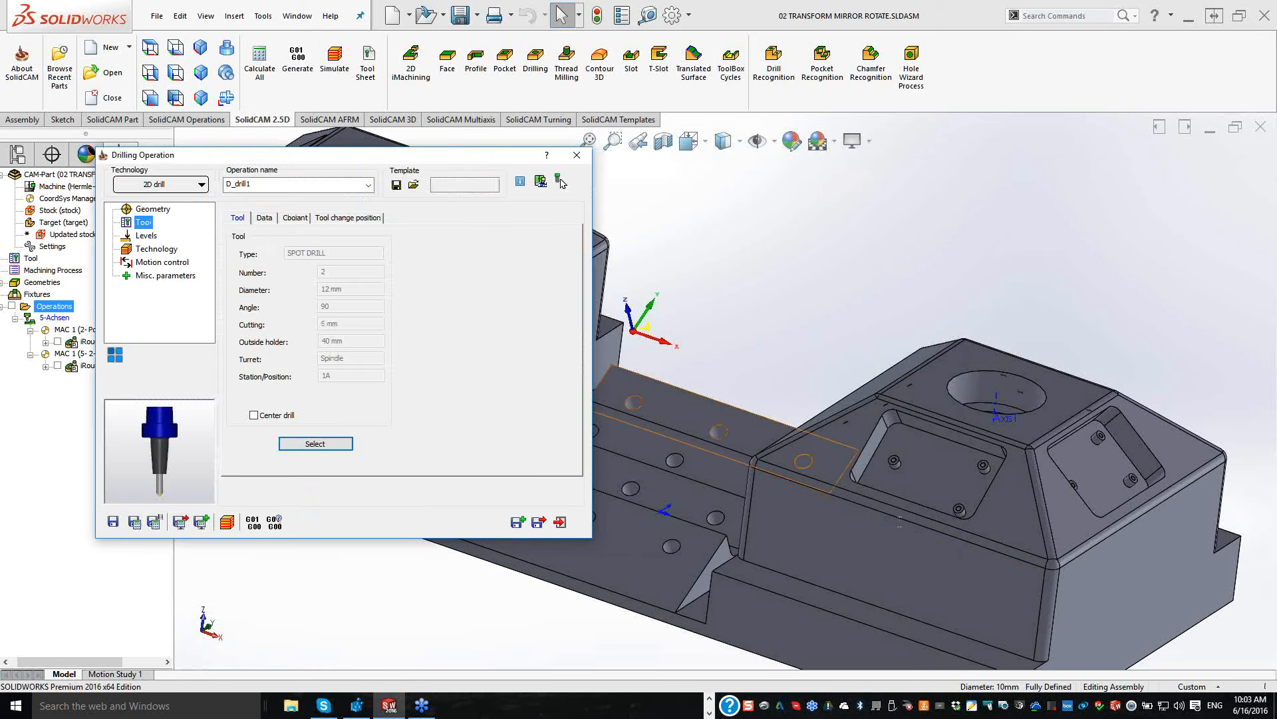
Step: Define both the upper level and the drill depth from the lowest sloped step face
key(Down)
click(277, 307)
click(622, 561)
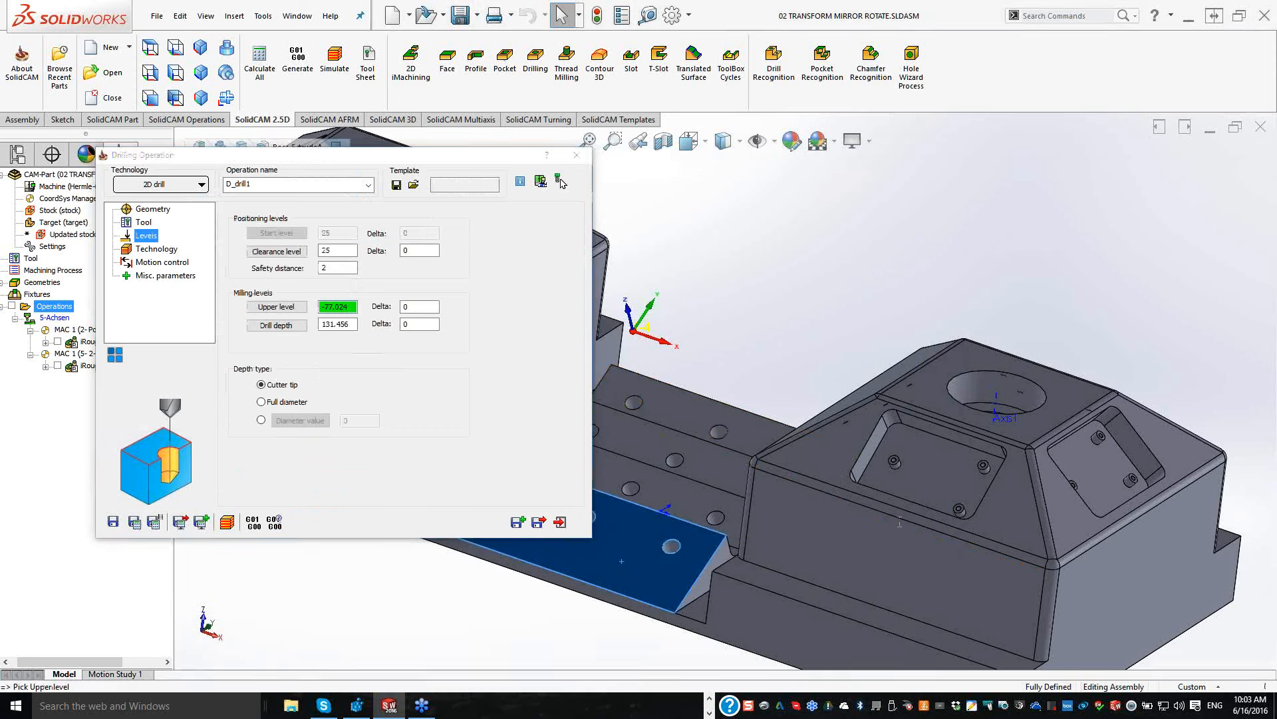
click(277, 325)
Step: Set the depth type to a diameter value of 10 taken from a hole edge on that face, and calculate the drilling operation
click(295, 423)
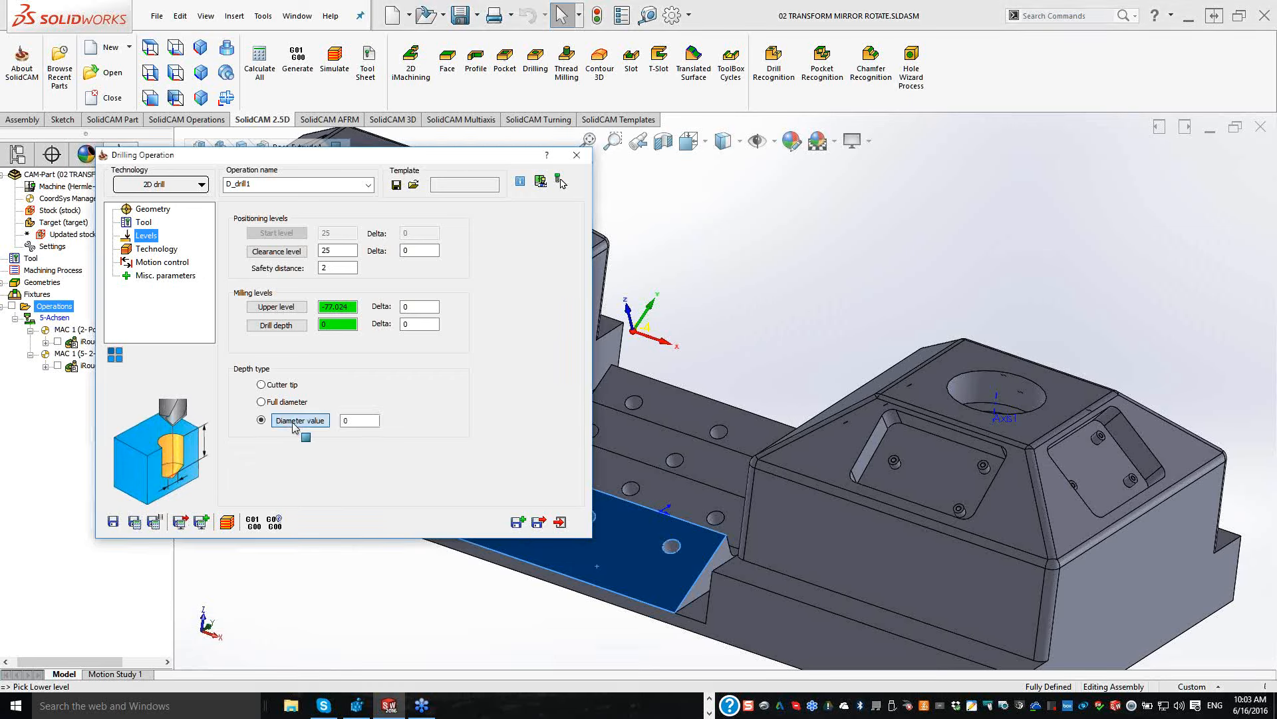
click(295, 425)
click(672, 547)
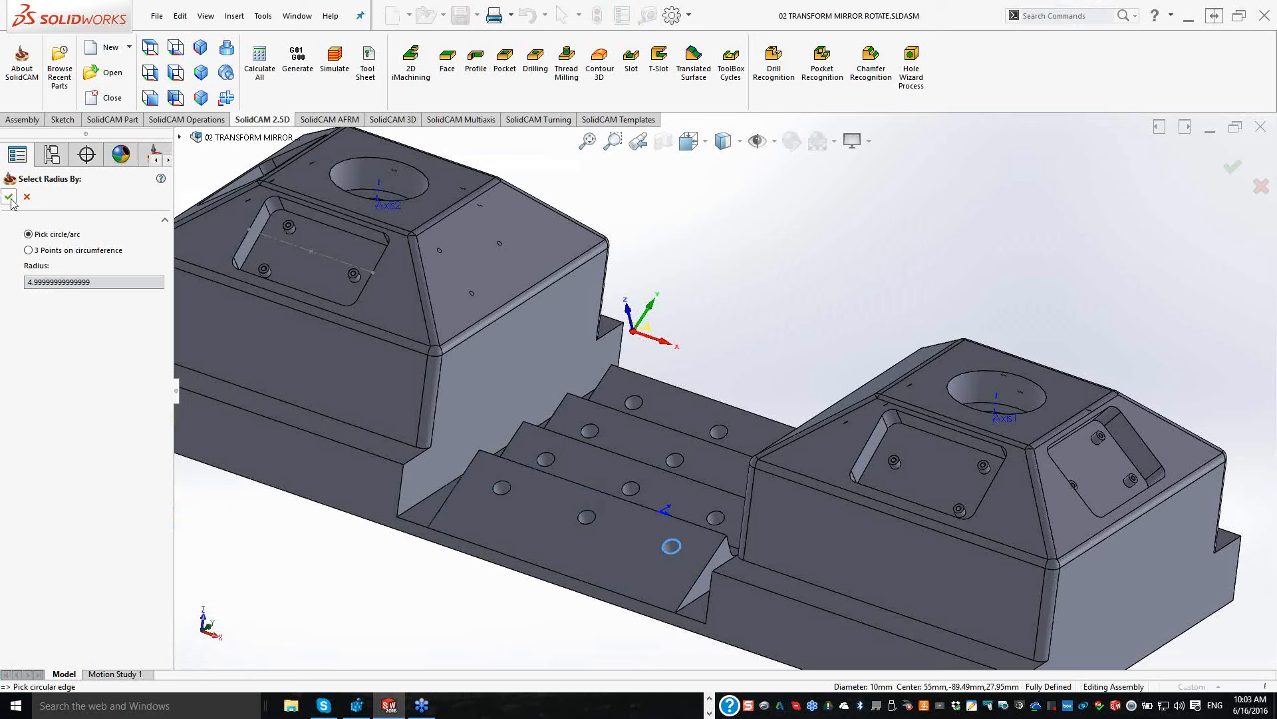
click(9, 197)
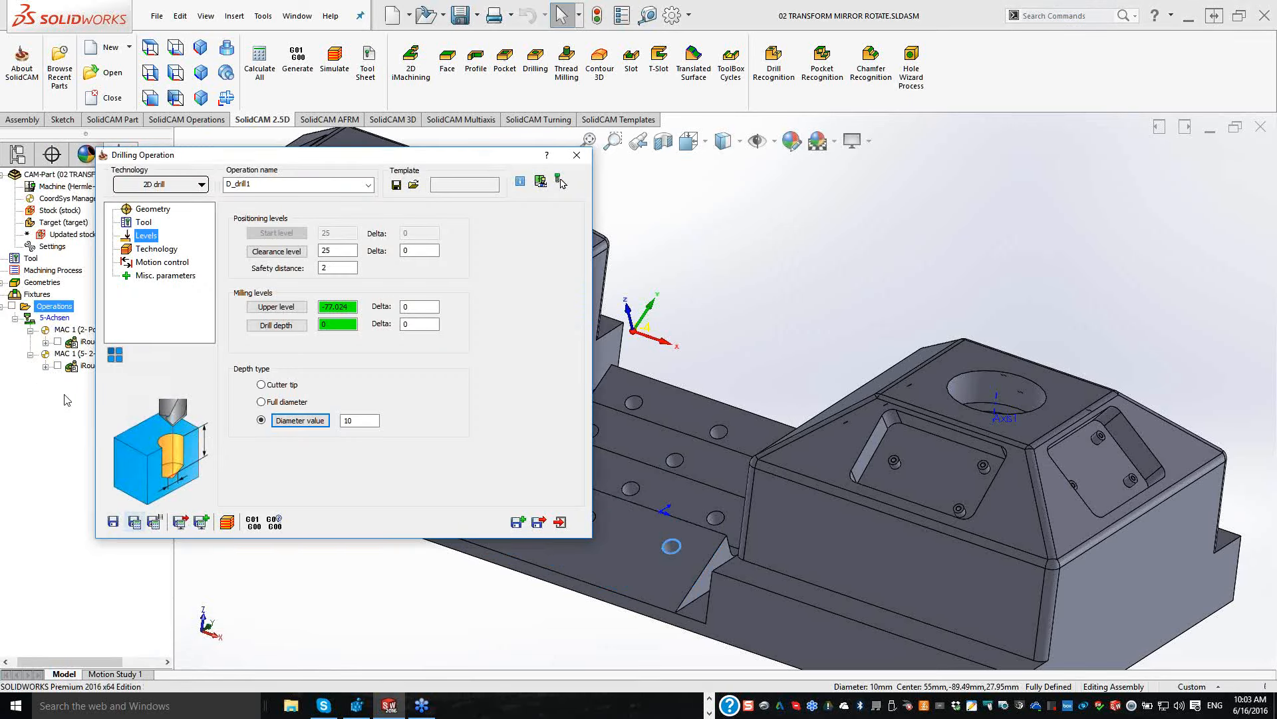
click(622, 212)
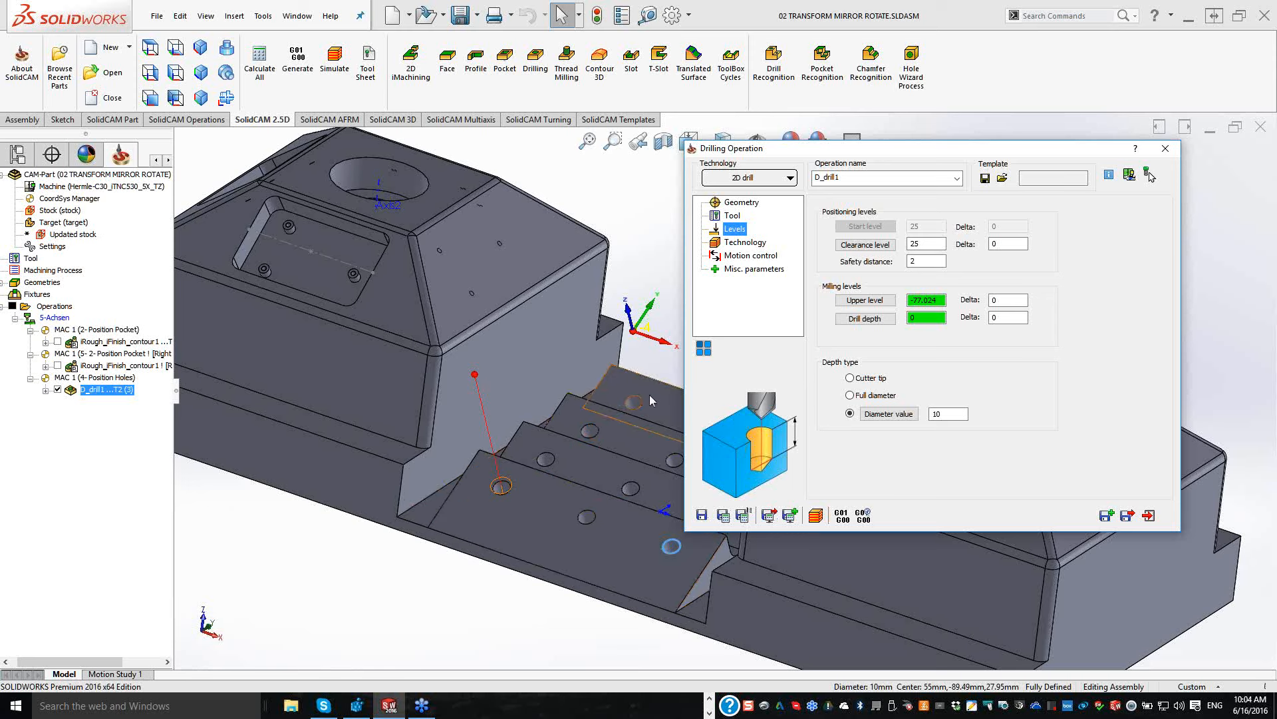
Step: Start a matrix translation of the drilling operation along custom axes, with the lower front edge of the stepped area as first axis
click(703, 347)
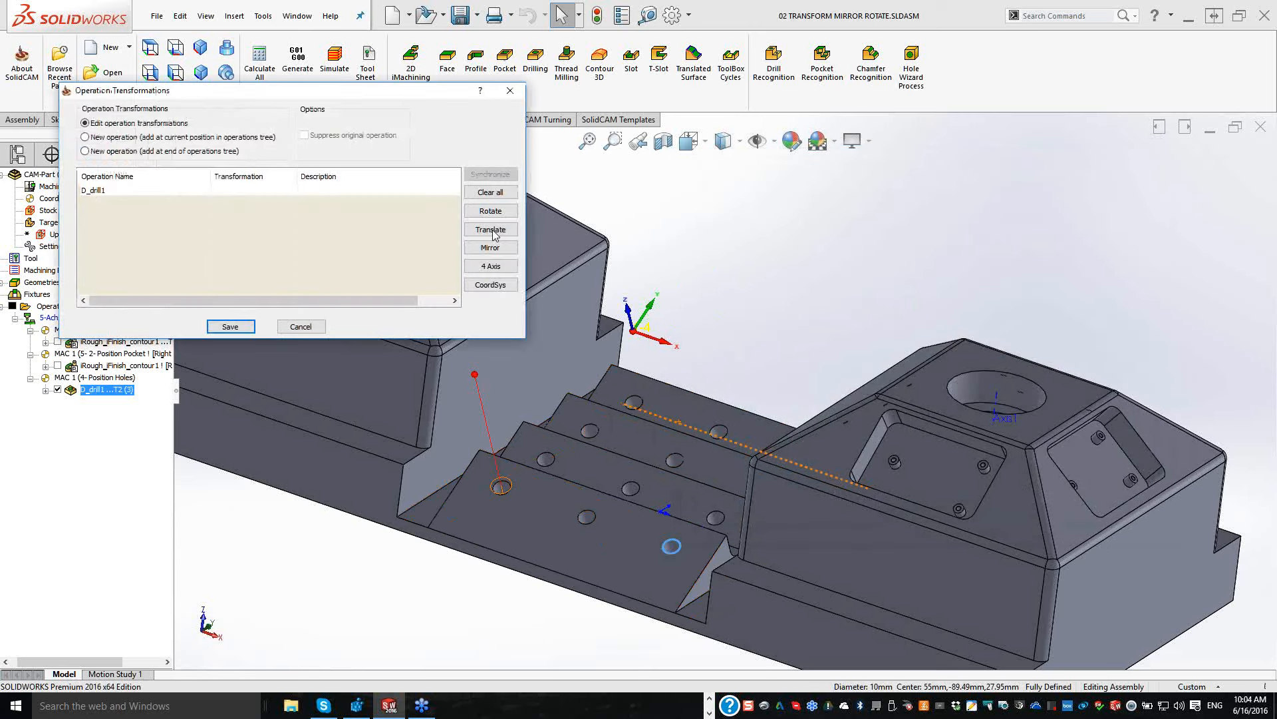
click(493, 233)
click(527, 238)
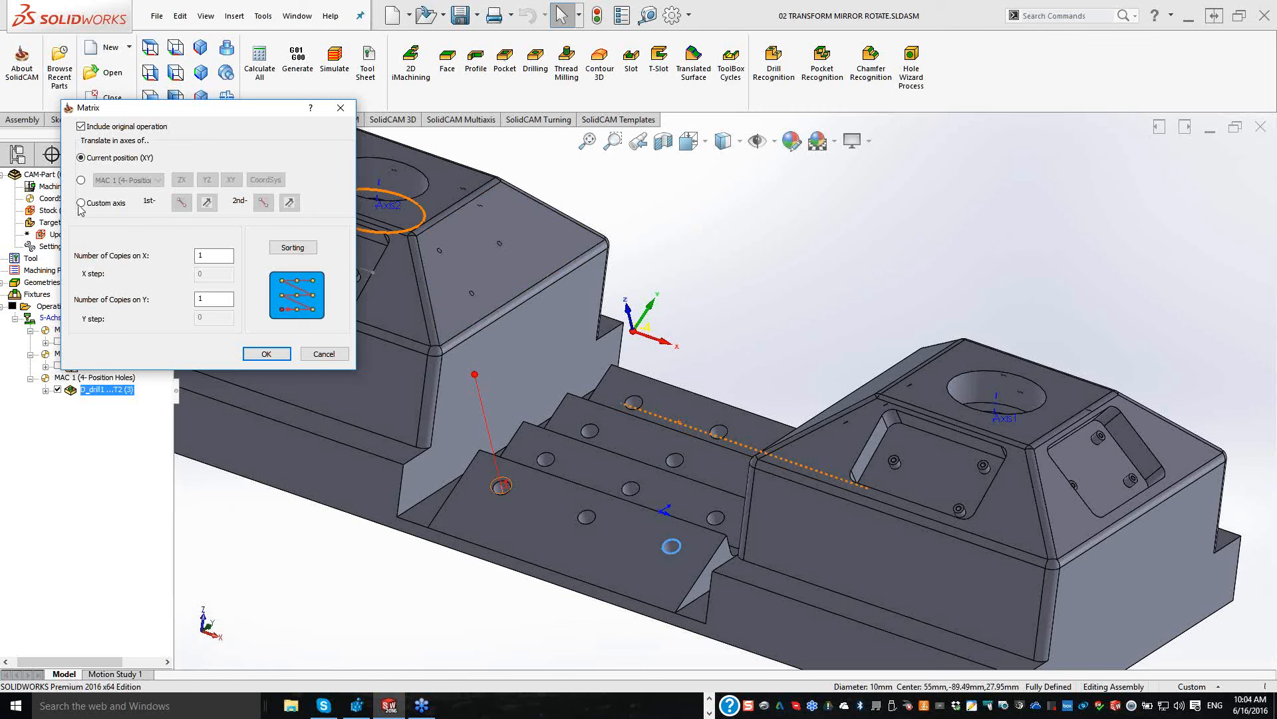
click(106, 202)
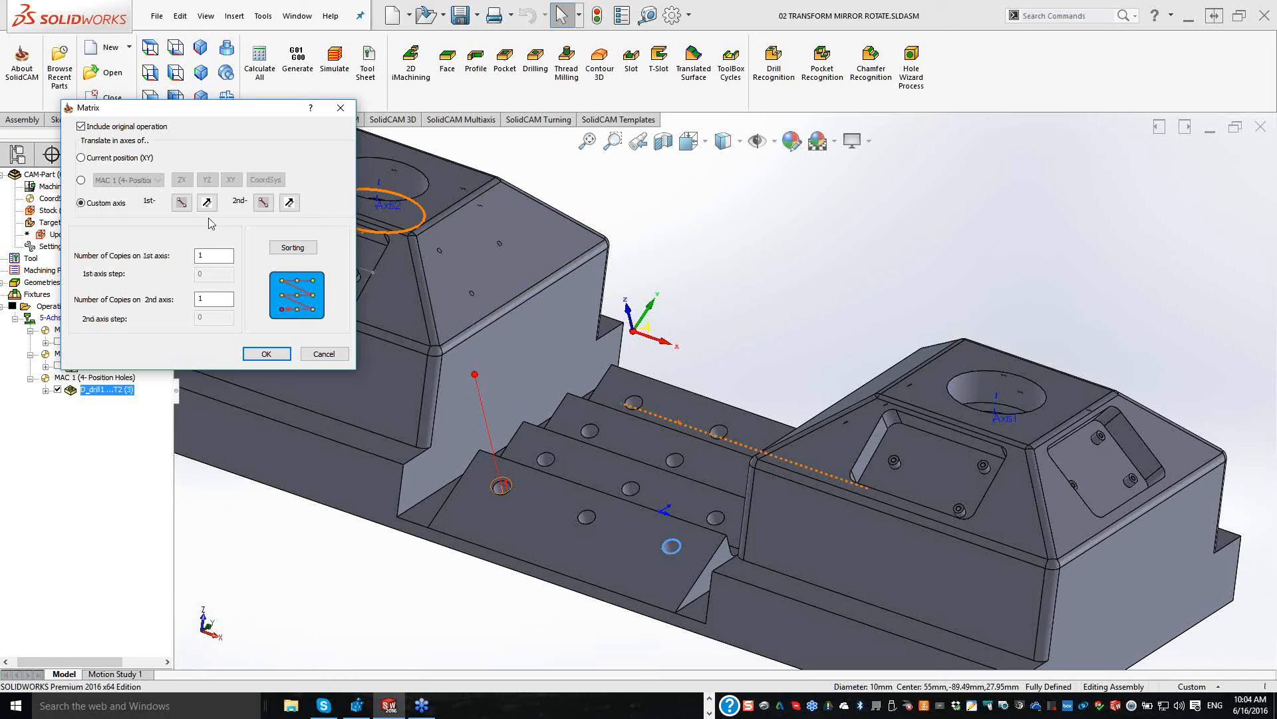
click(181, 204)
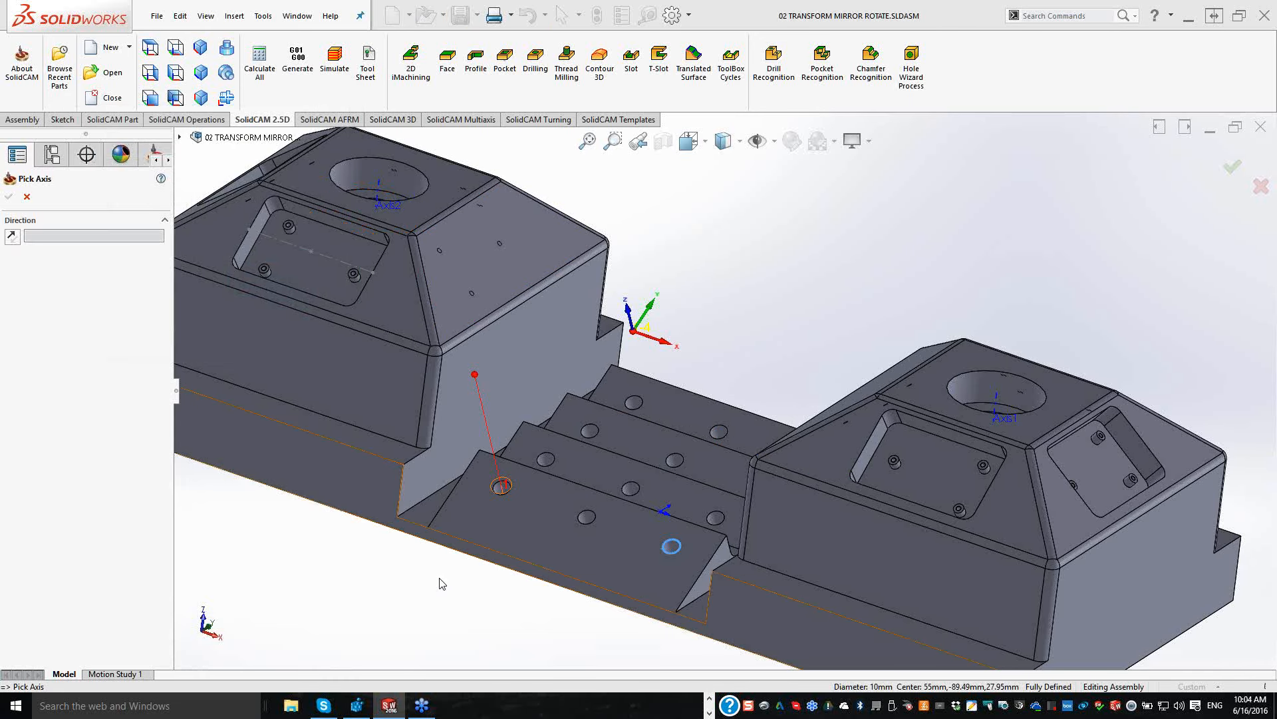
click(439, 584)
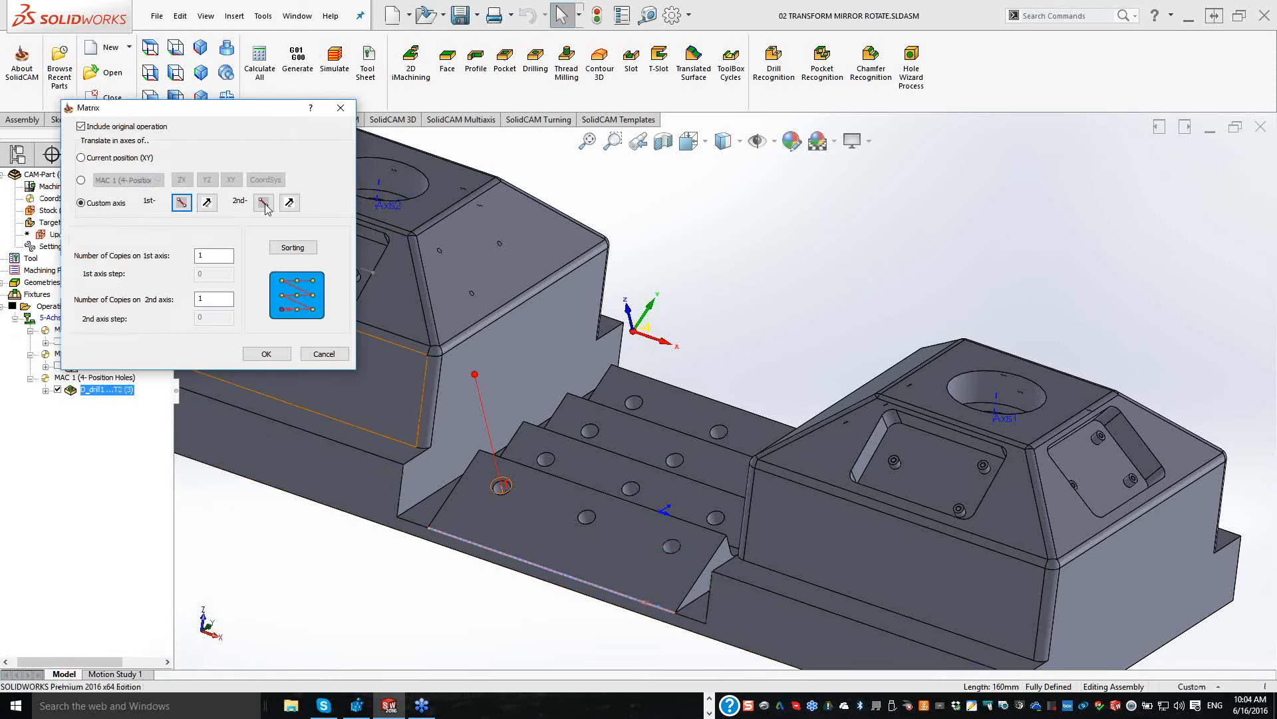
Step: Define the second matrix axis from the long edge where the larger block meets the stepped area
click(264, 203)
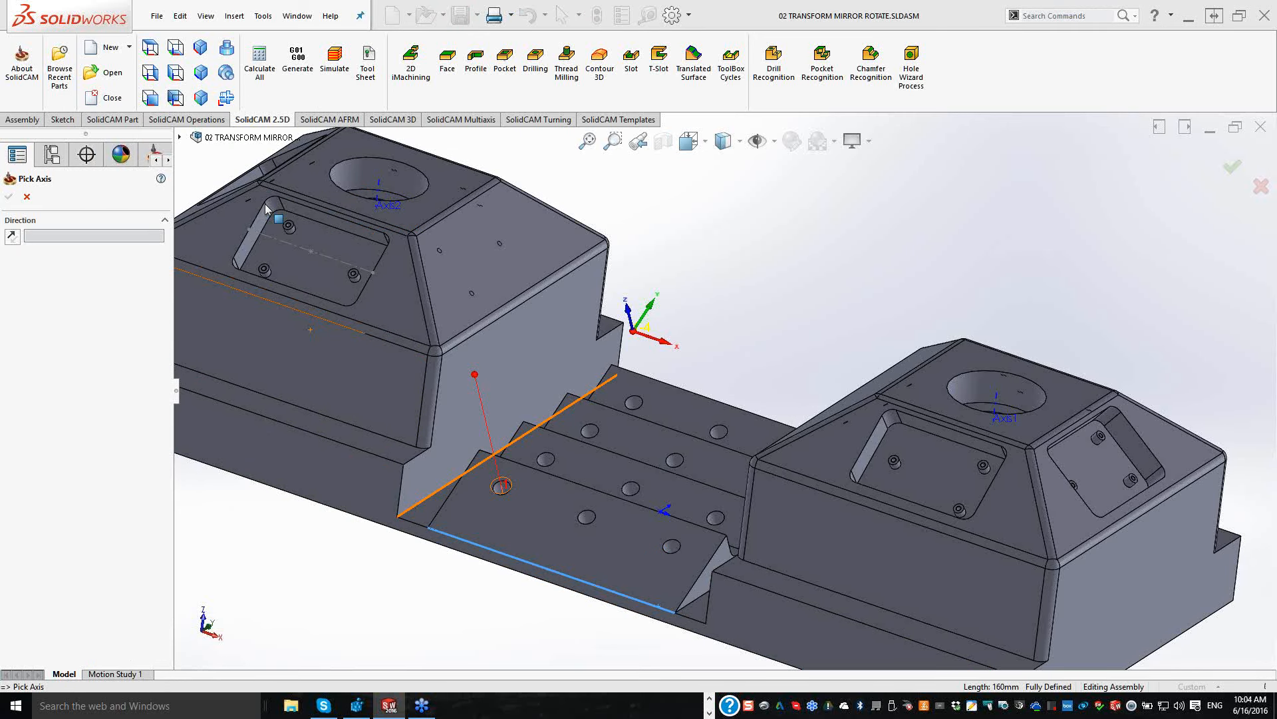
middle_drag(264, 203, 265, 204)
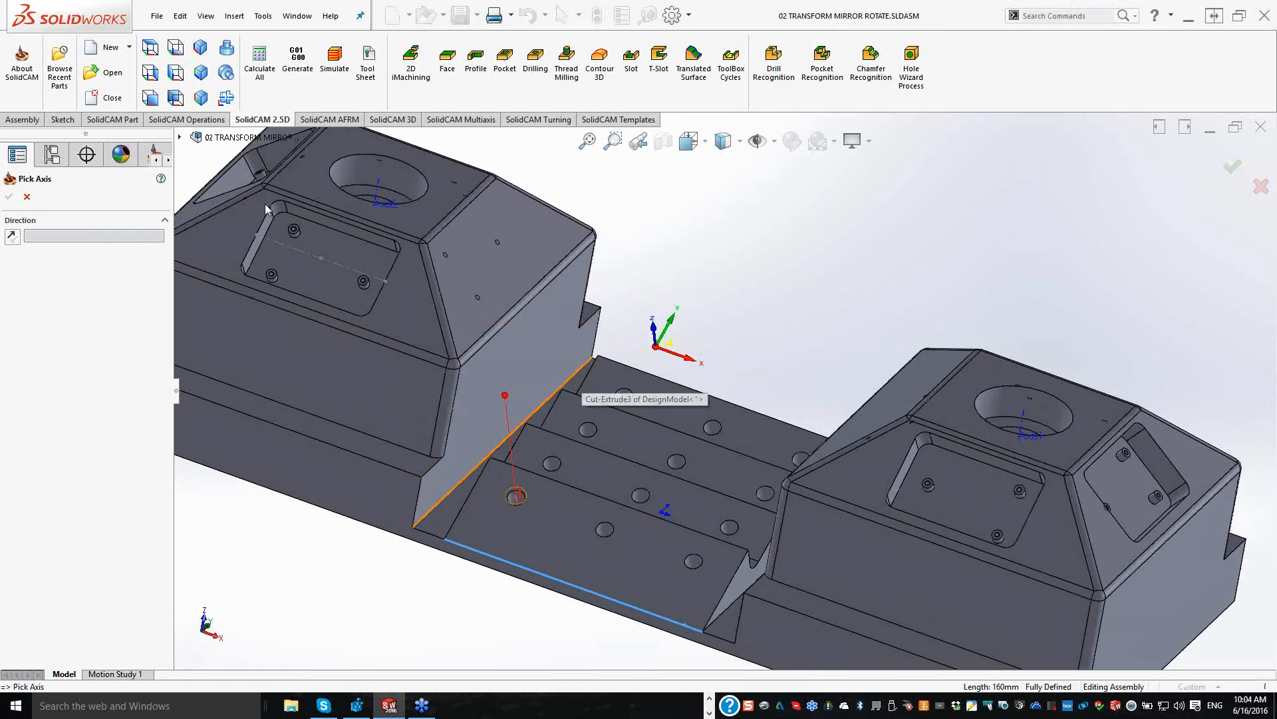
click(576, 370)
click(9, 197)
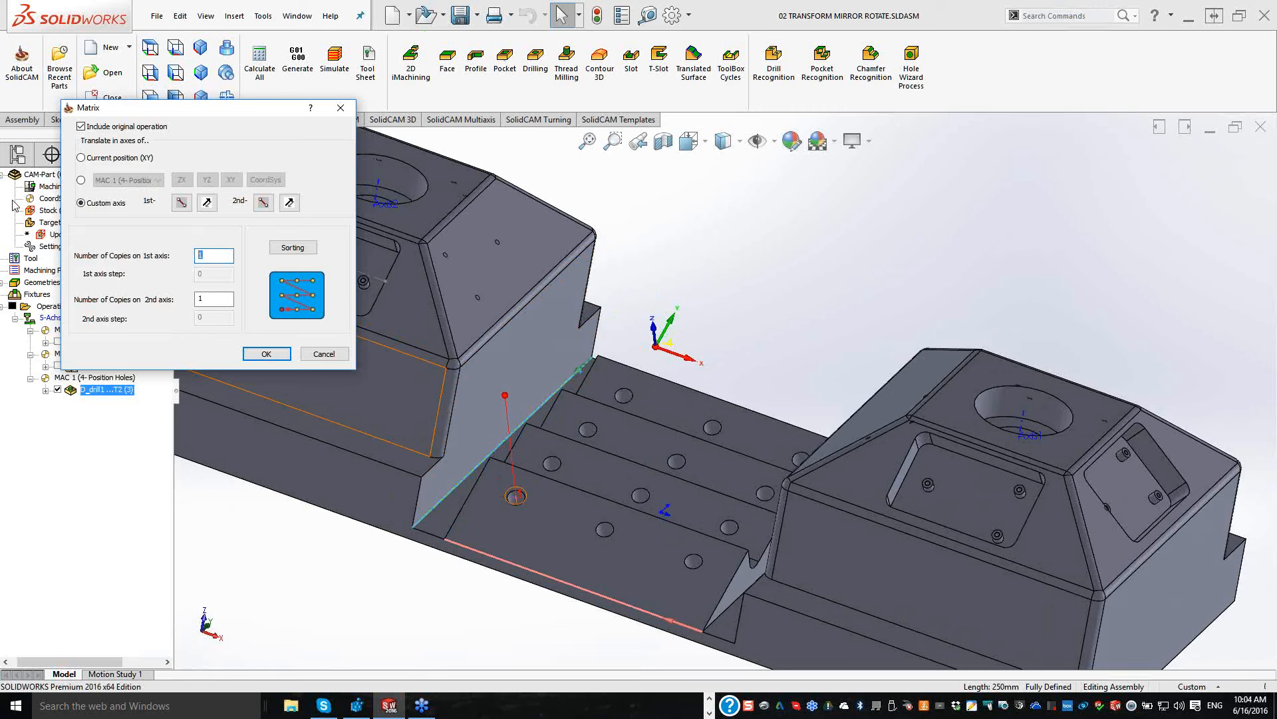
Step: Set 3 copies with a step of 55 along the first axis and reverse its direction towards the other holes
text(3)
key(Tab)
text(35)
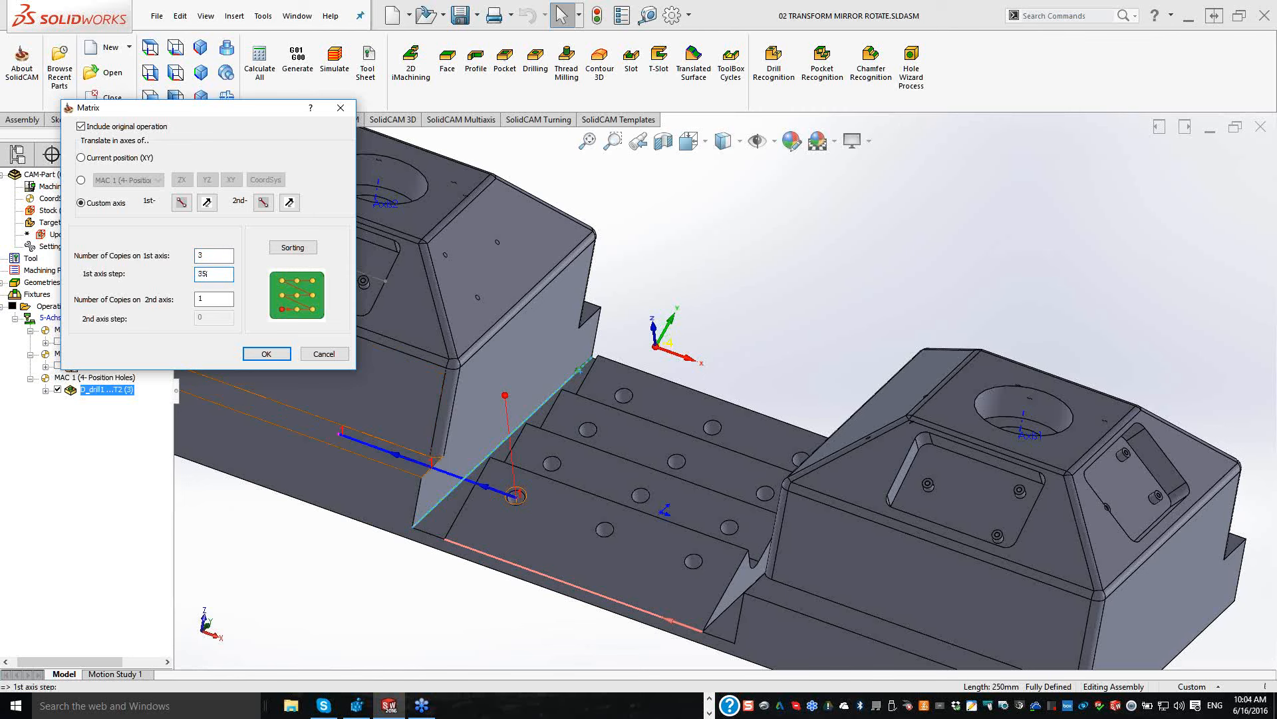
click(208, 204)
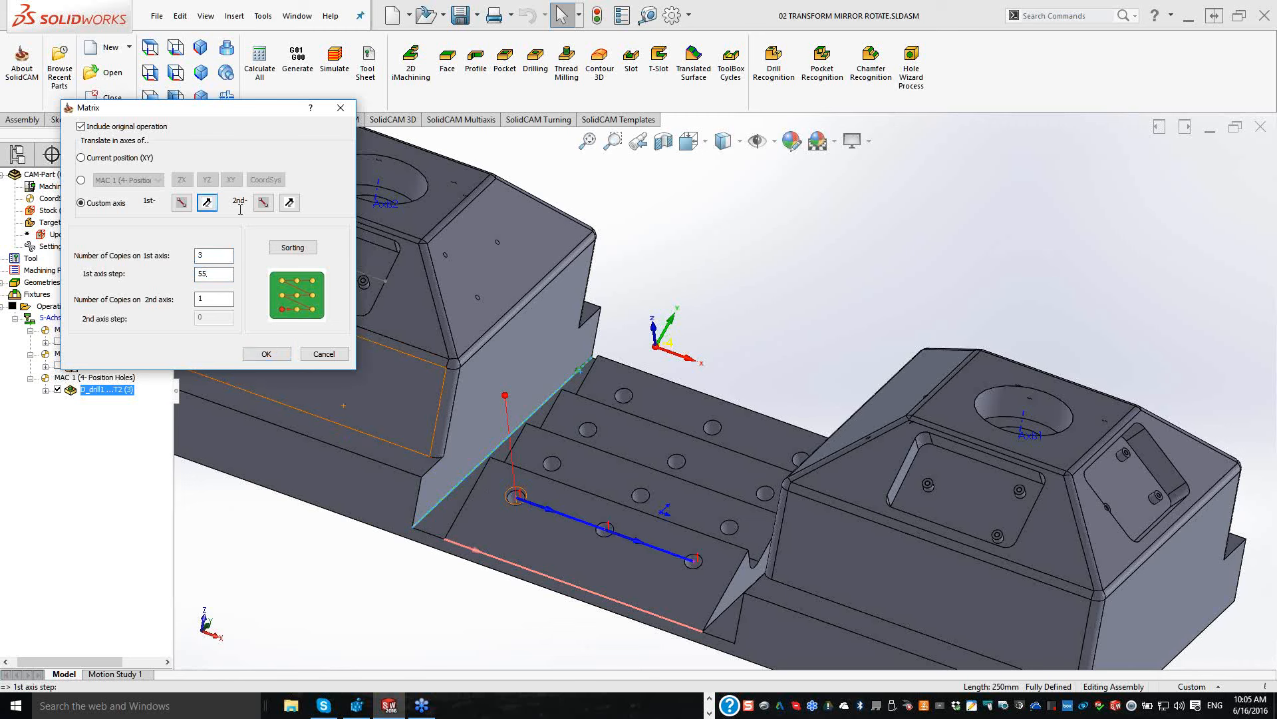
Step: Set 4 copies with a step of 50 along the second axis and reverse its direction up the steps
key(Tab)
text(4)
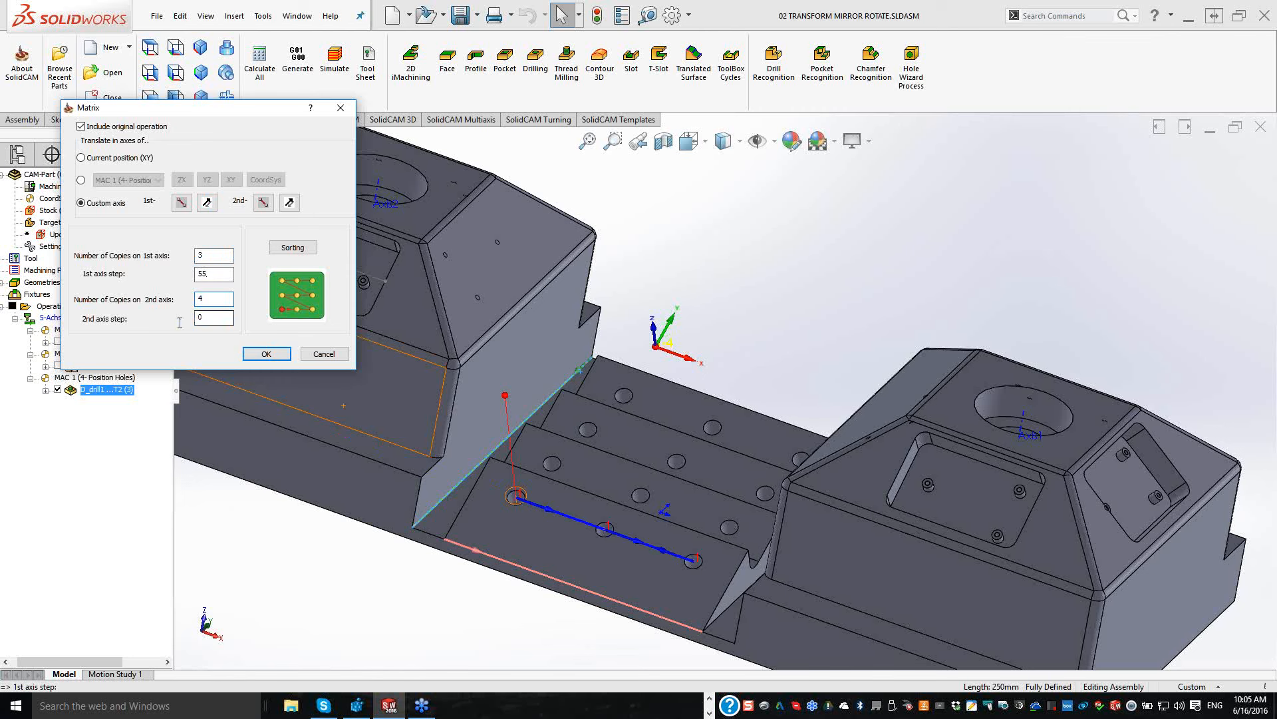
key(Tab)
text(5)
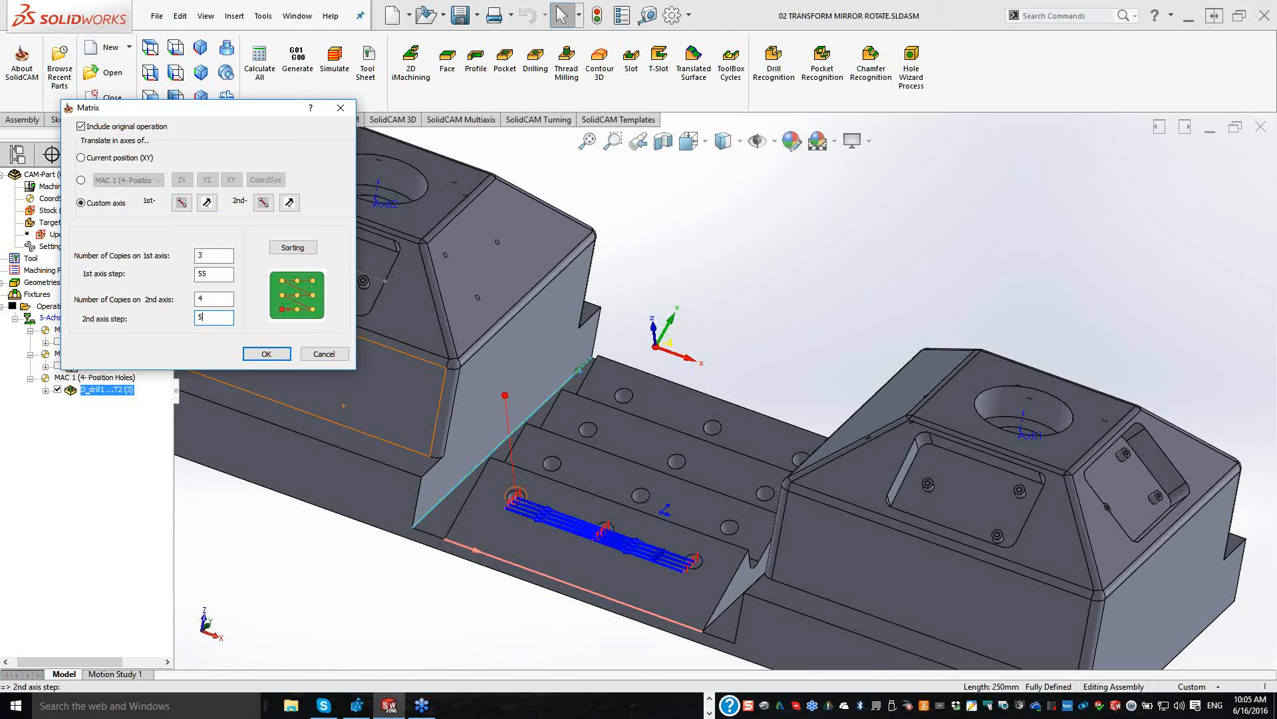
text(0)
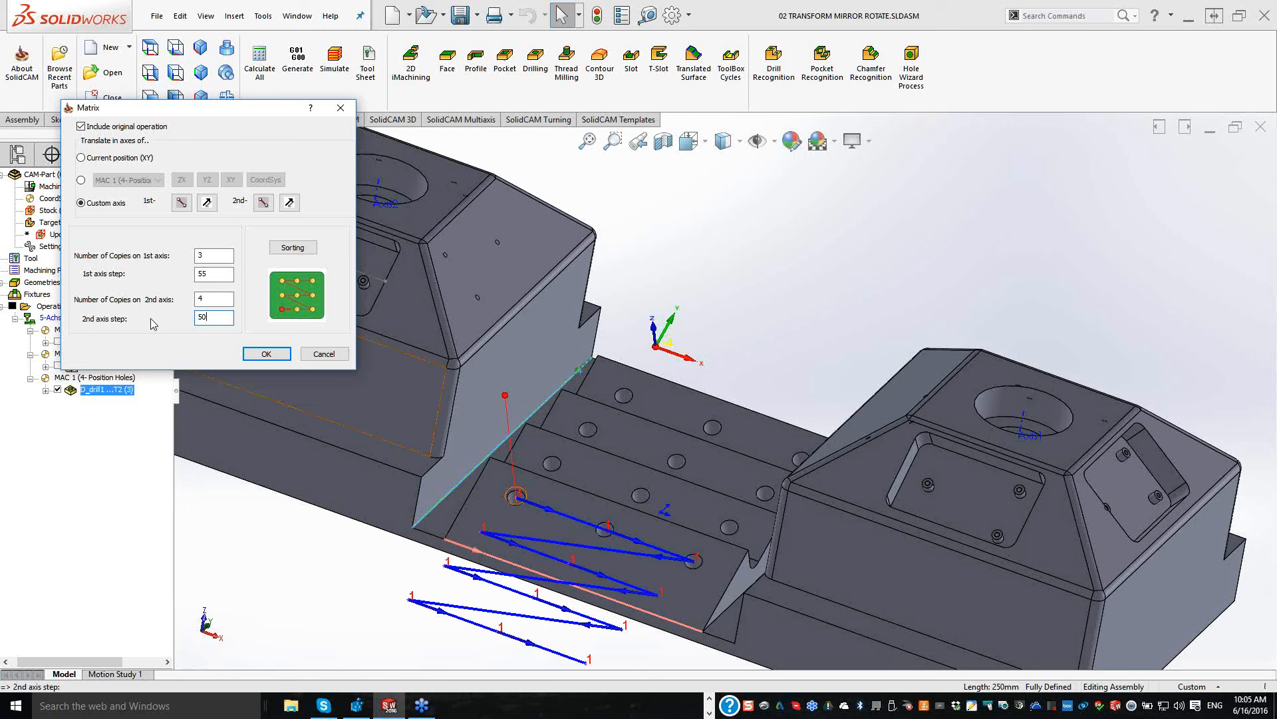
click(289, 202)
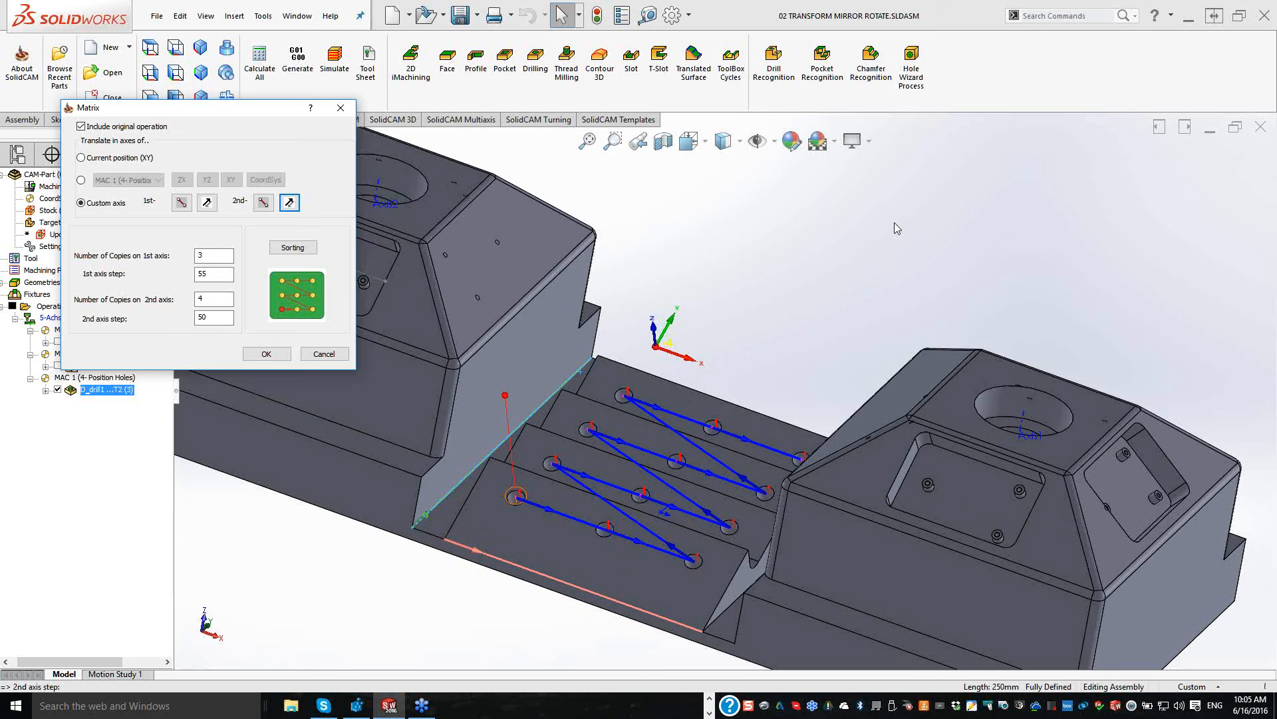
Step: Sort the matrix in a back-and-forth order along the rows, starting at the original hole, and save the drilling operation's transformation
click(894, 222)
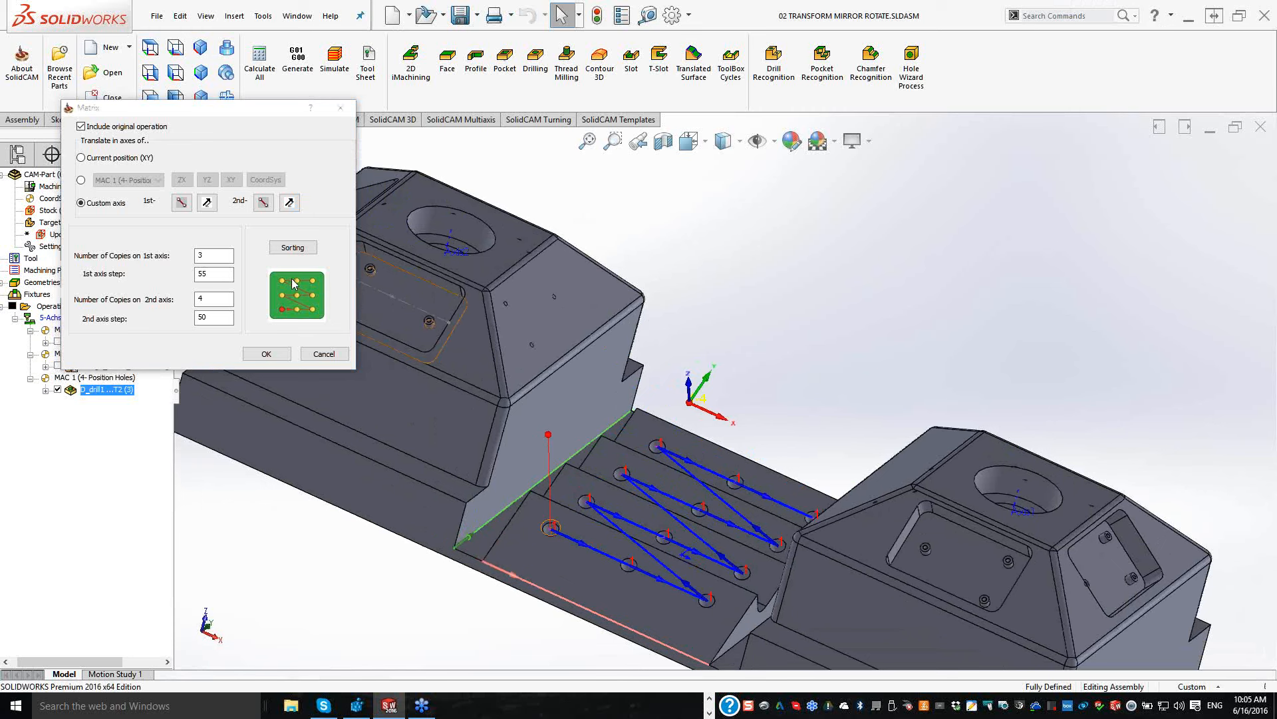
click(293, 248)
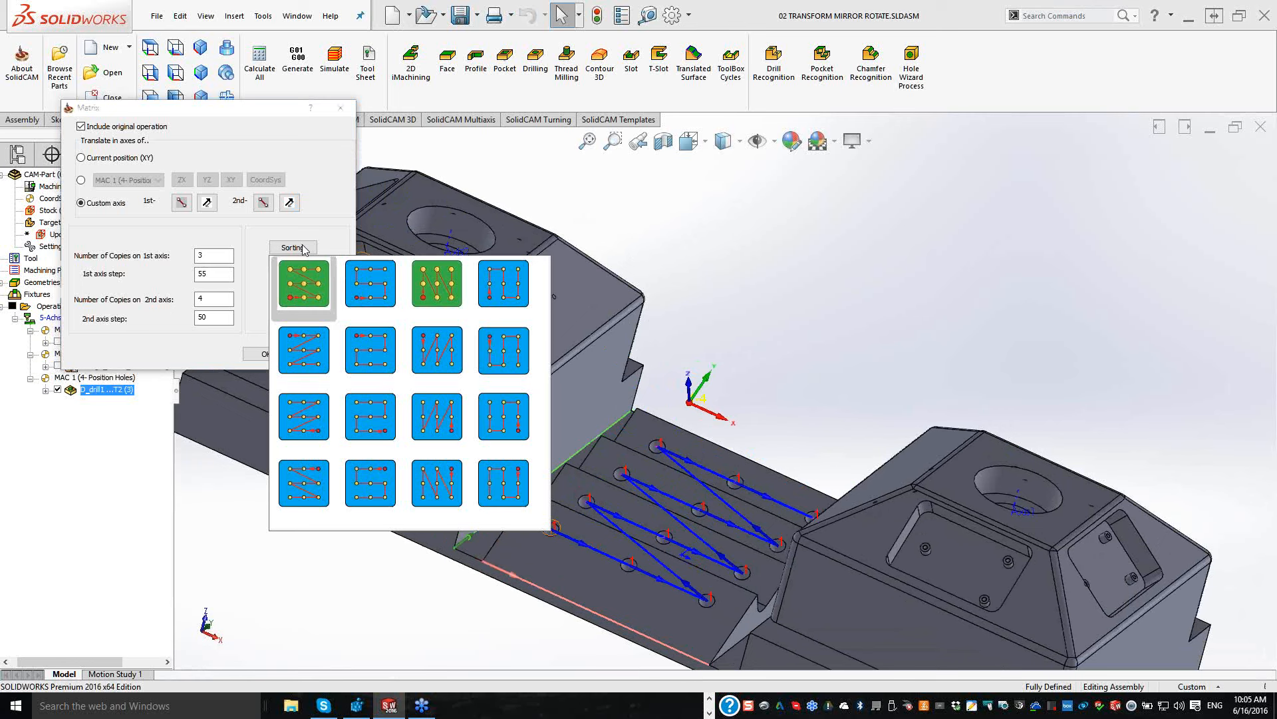
click(371, 283)
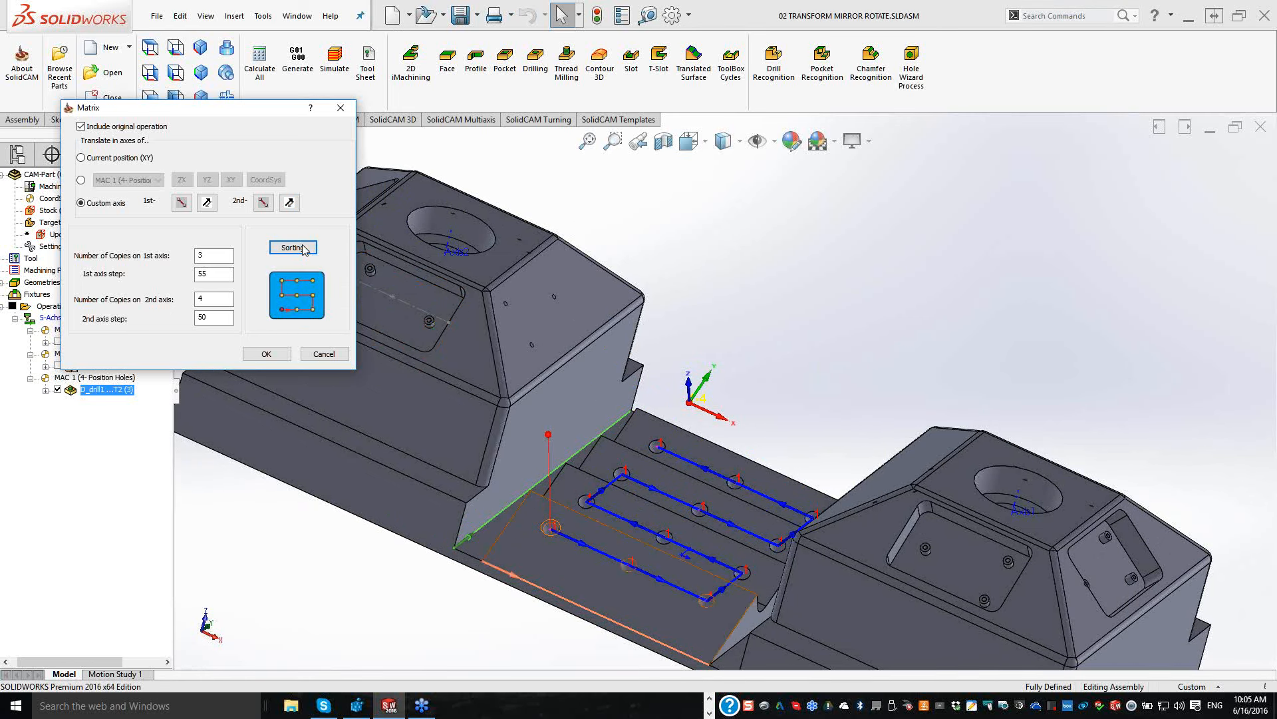
click(265, 353)
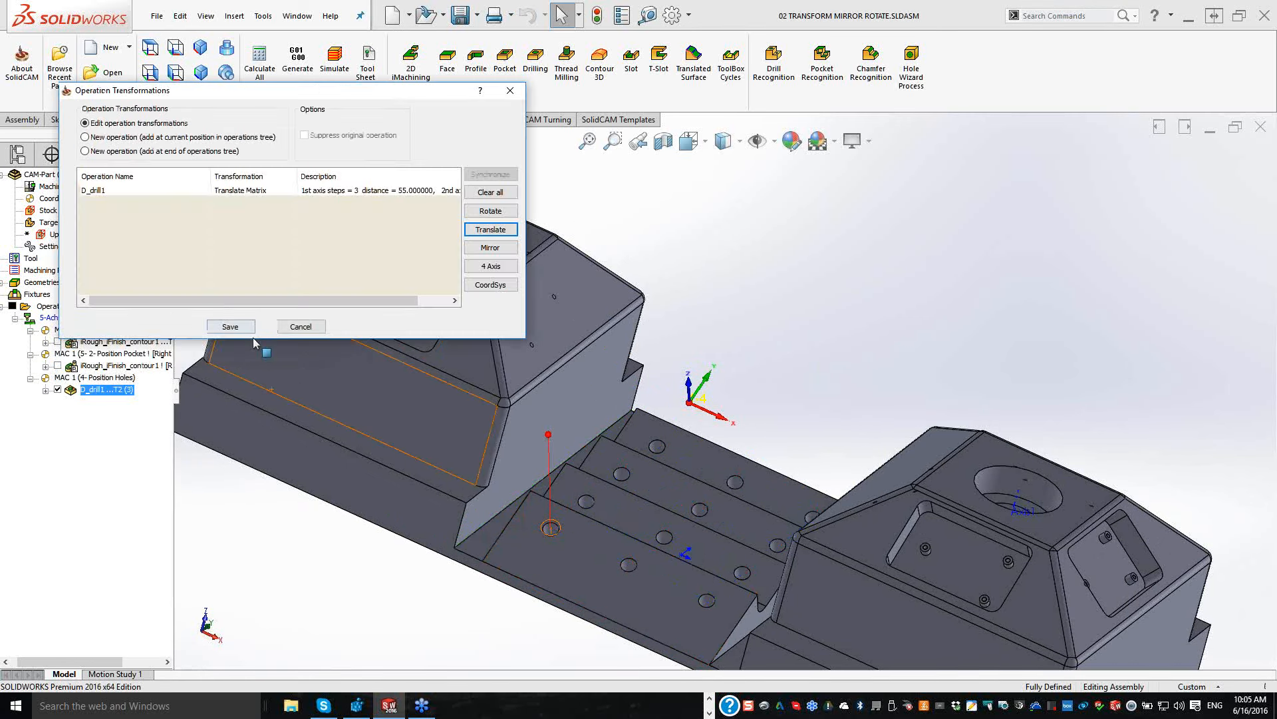
click(249, 331)
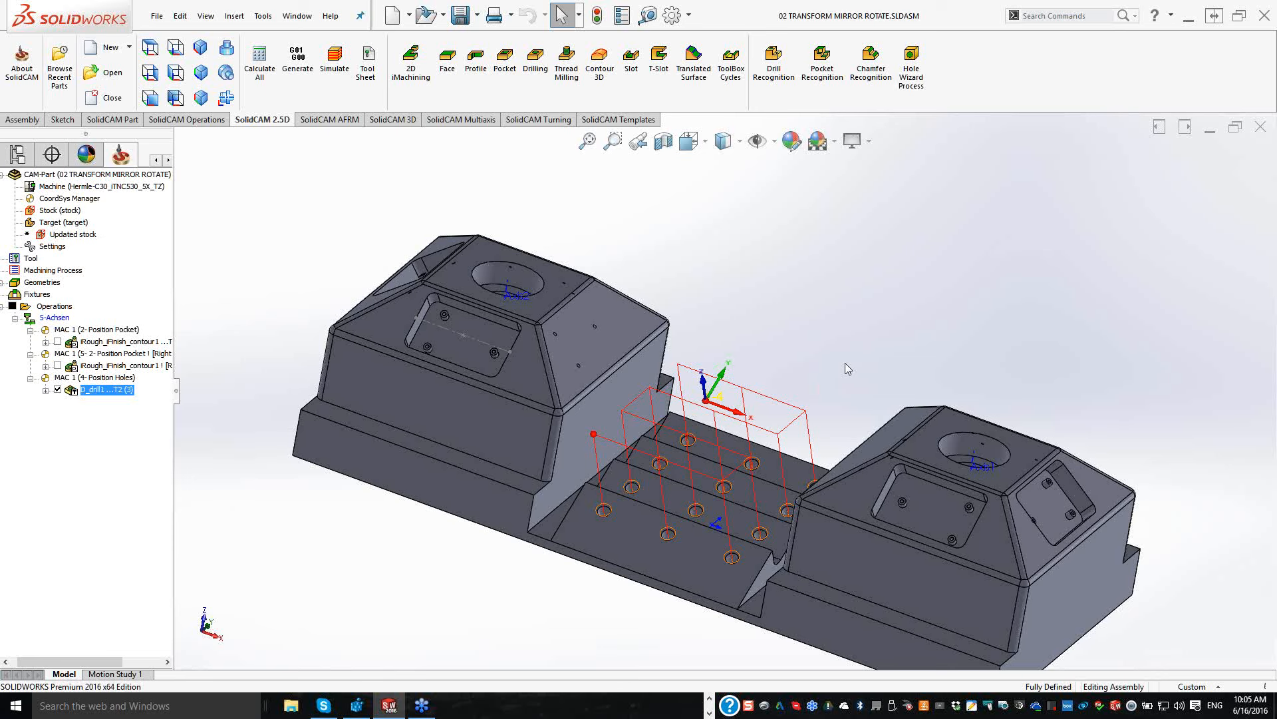
middle_drag(845, 362, 851, 363)
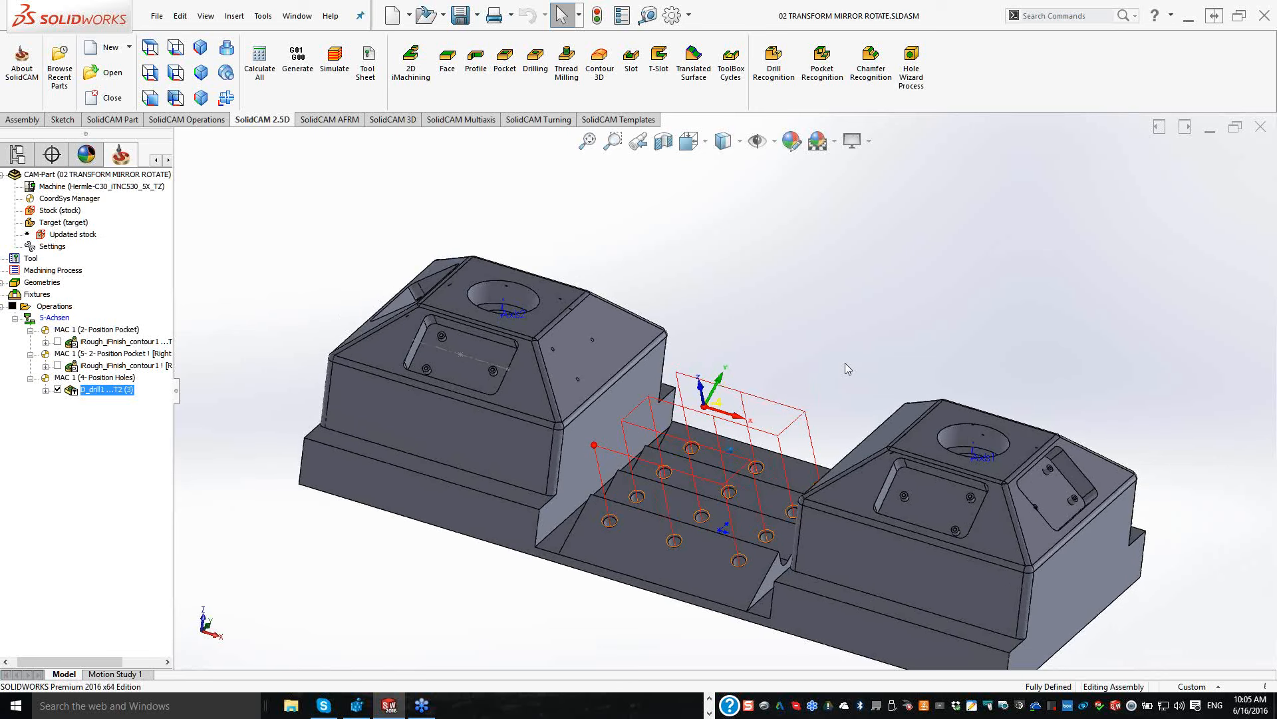
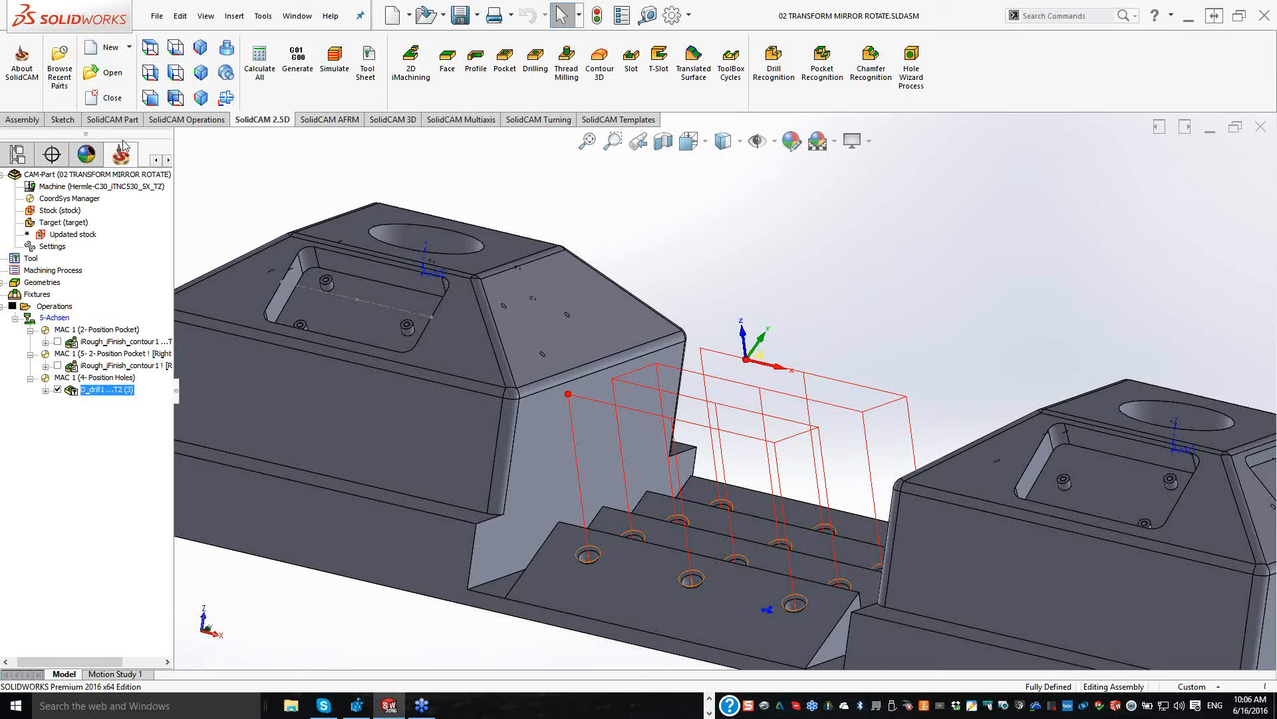
Step: Switch to the TAN AND Z 2016 CAM-Part and start a new Profile operation
double_click(736, 289)
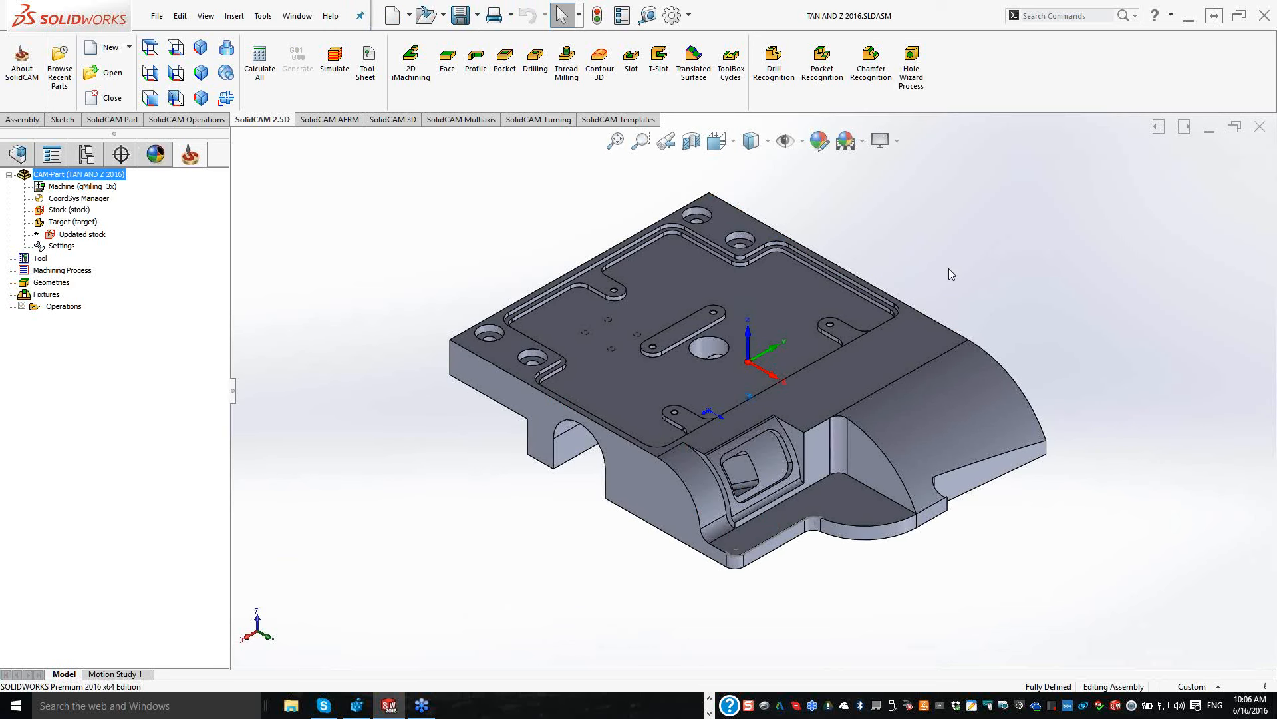
scroll(950, 274, down, 3)
scroll(948, 269, up, 2)
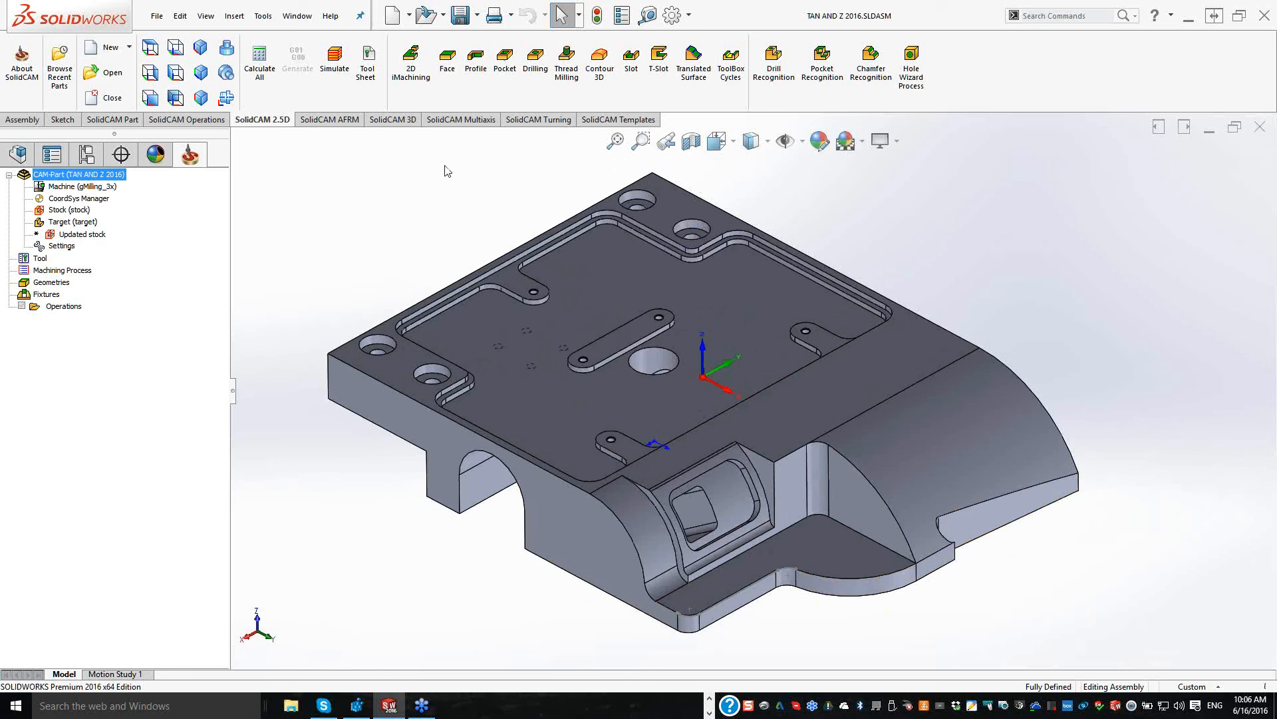
click(476, 93)
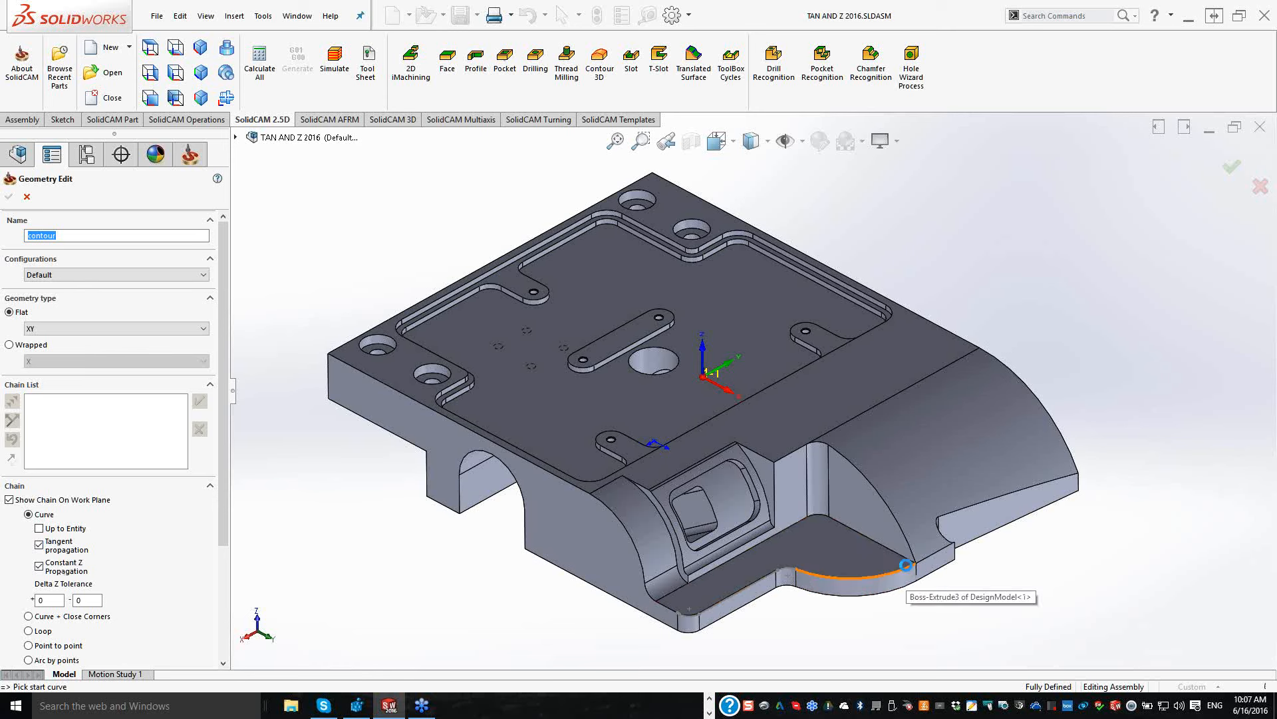
Step: Try to chain the part's upper outer contour from the front ledge's upper arc edge, and leave the geometry definition without keeping it
click(907, 566)
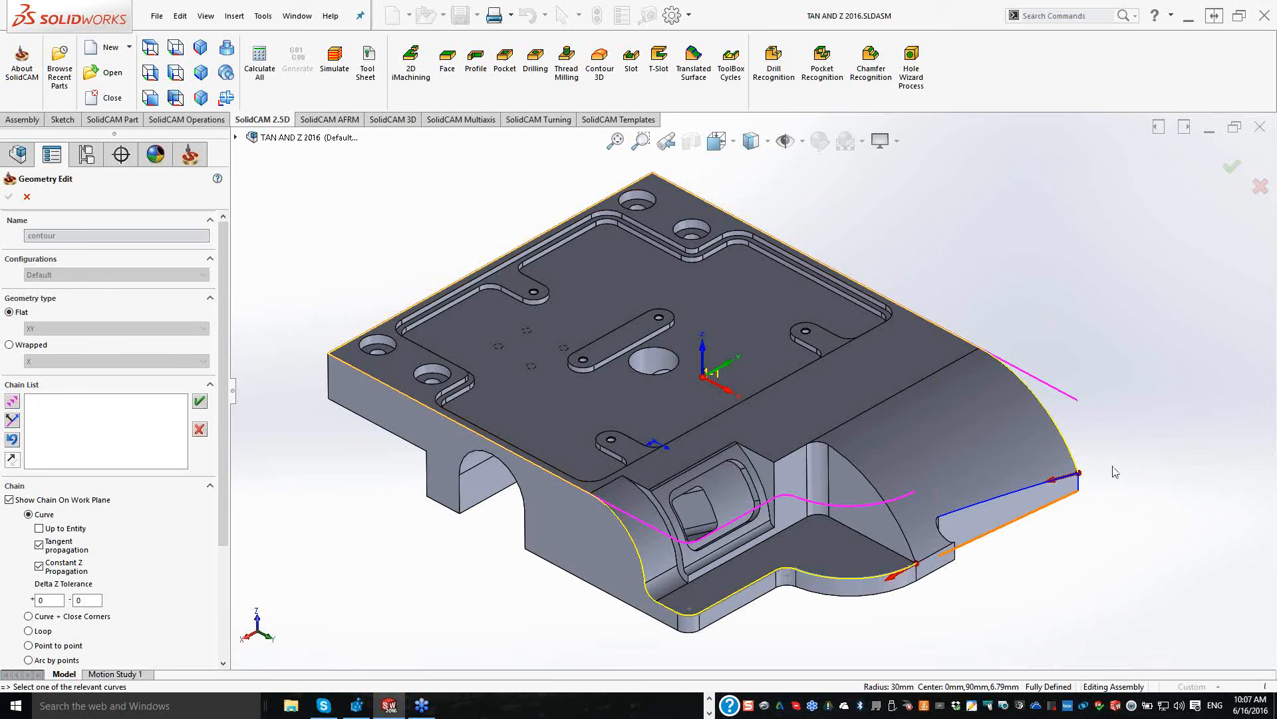
scroll(1086, 498, down, 2)
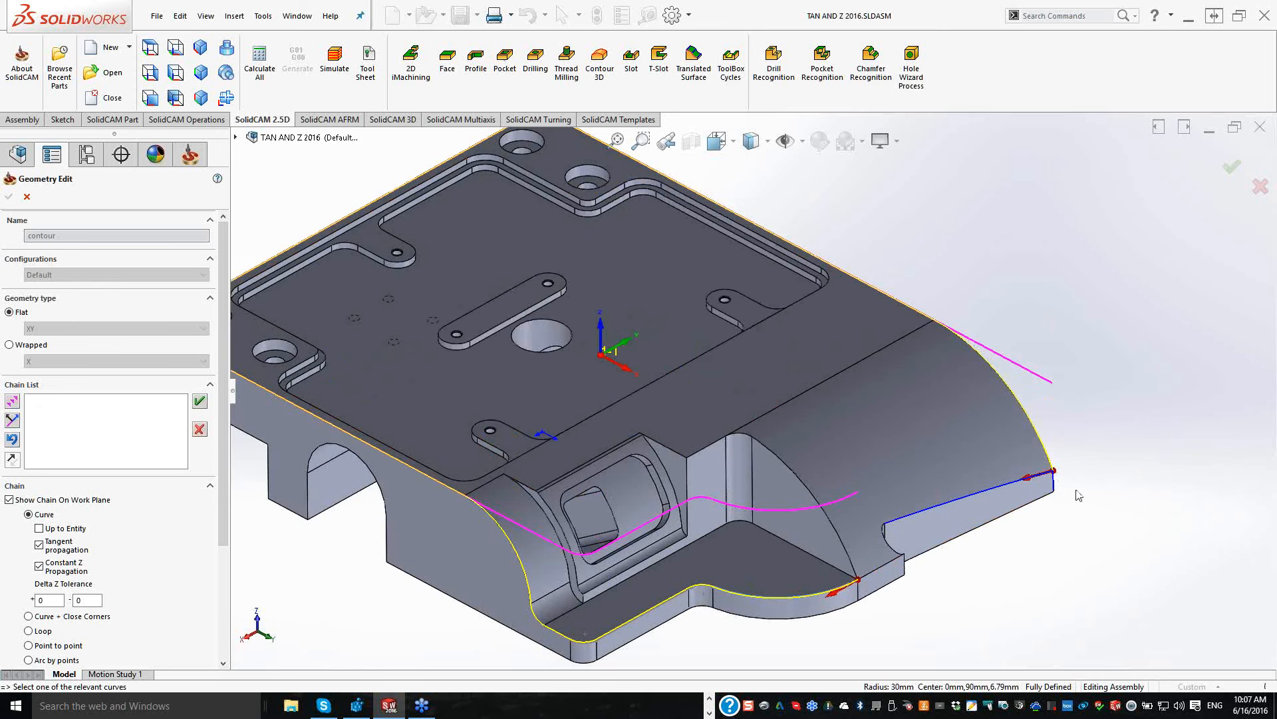
click(1019, 485)
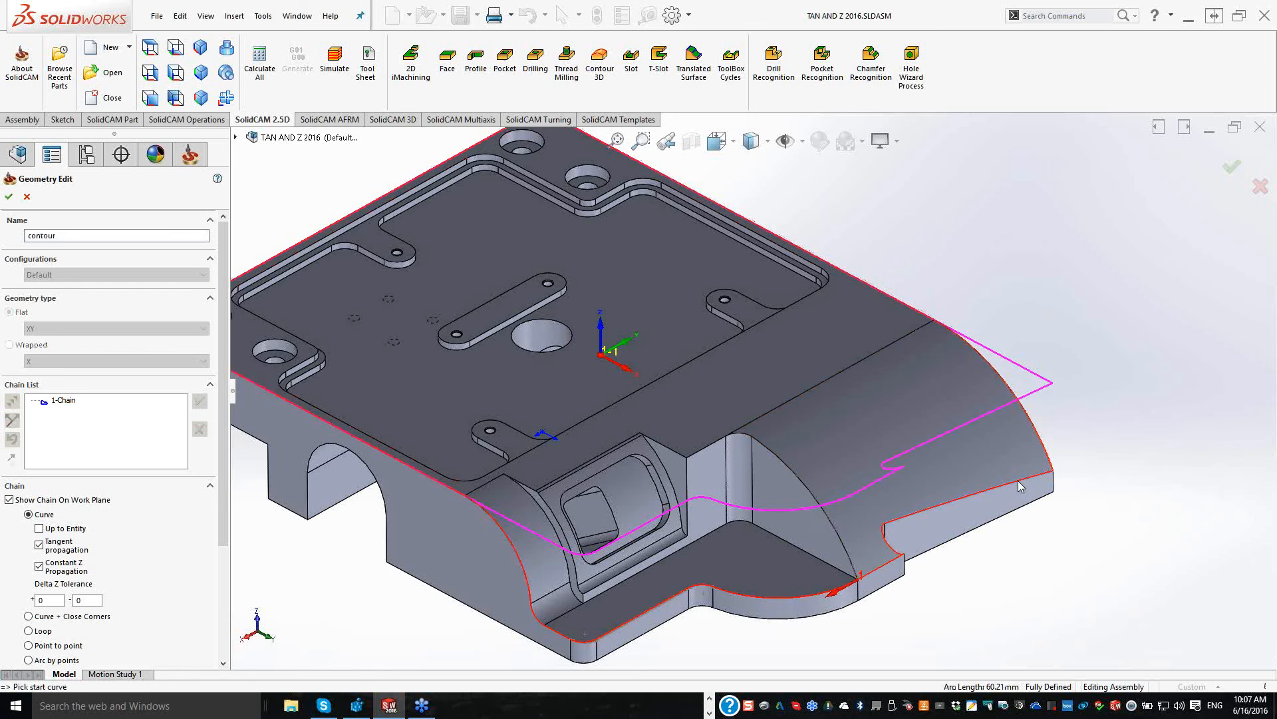
scroll(912, 566, up, 3)
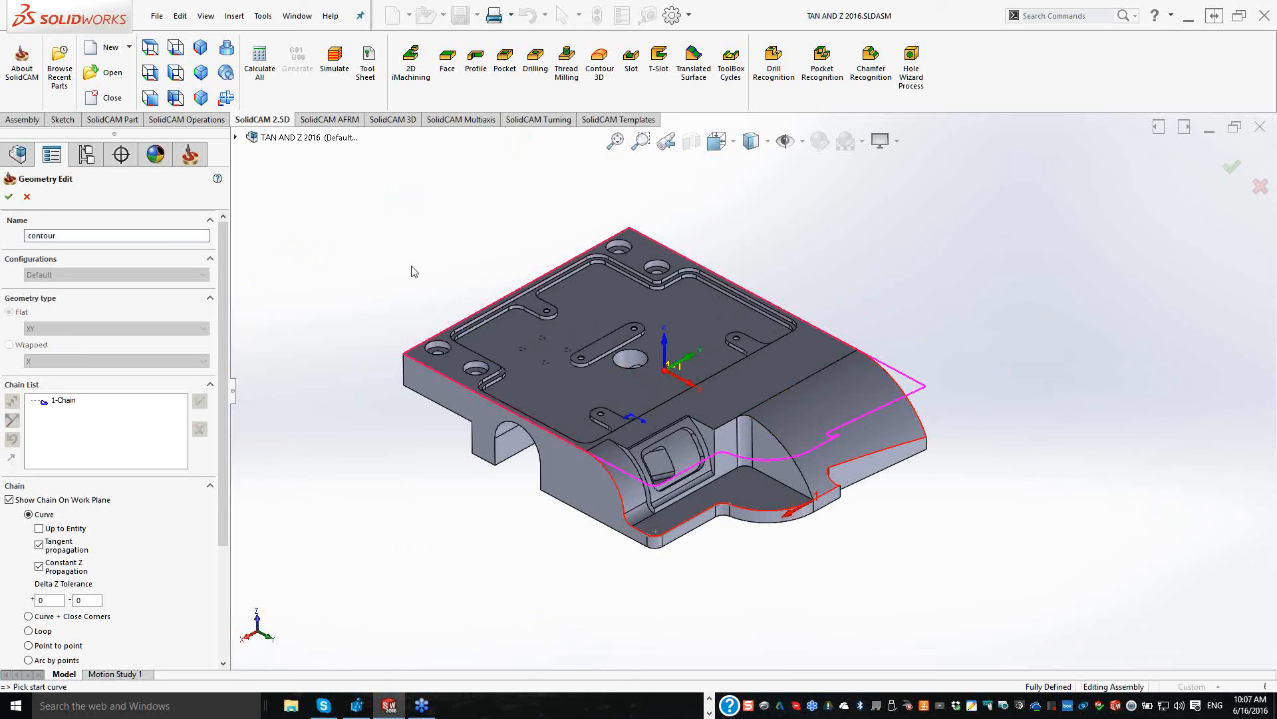
click(27, 197)
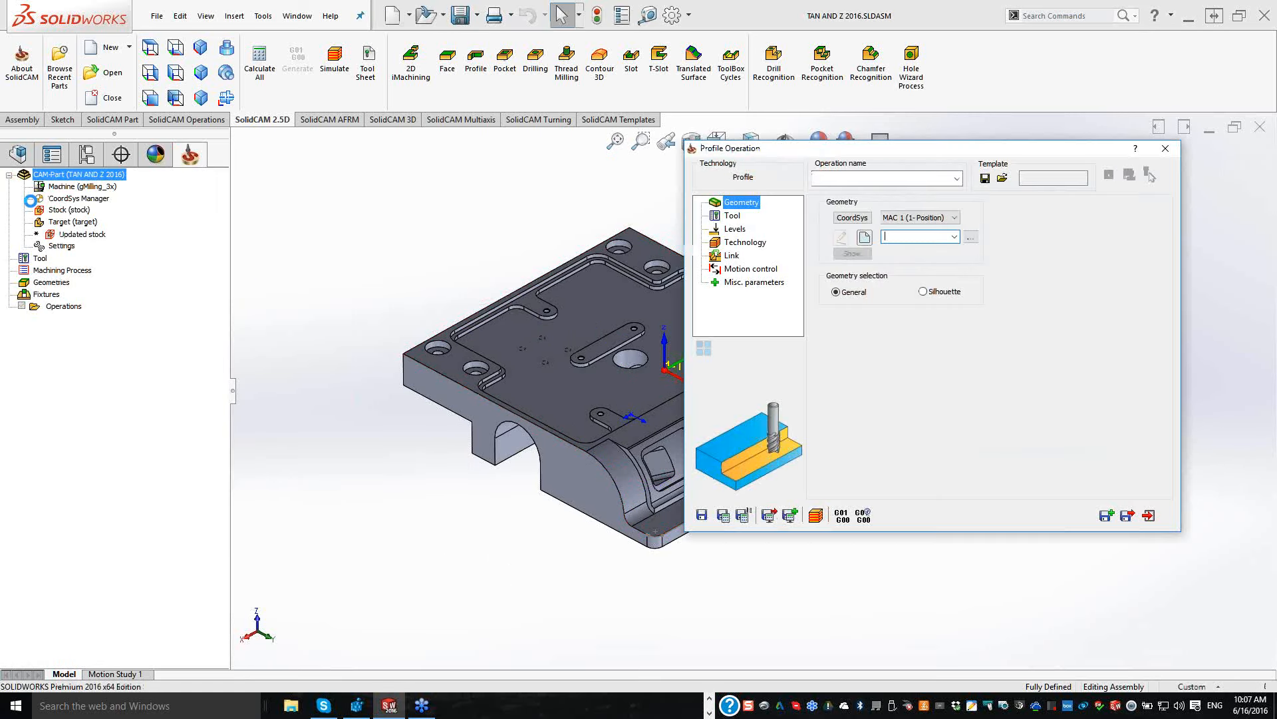
Step: Try a new contour chain along the part's bottom outline from the front ledge's lower arc edge, using tangent and constant Z propagation
click(865, 238)
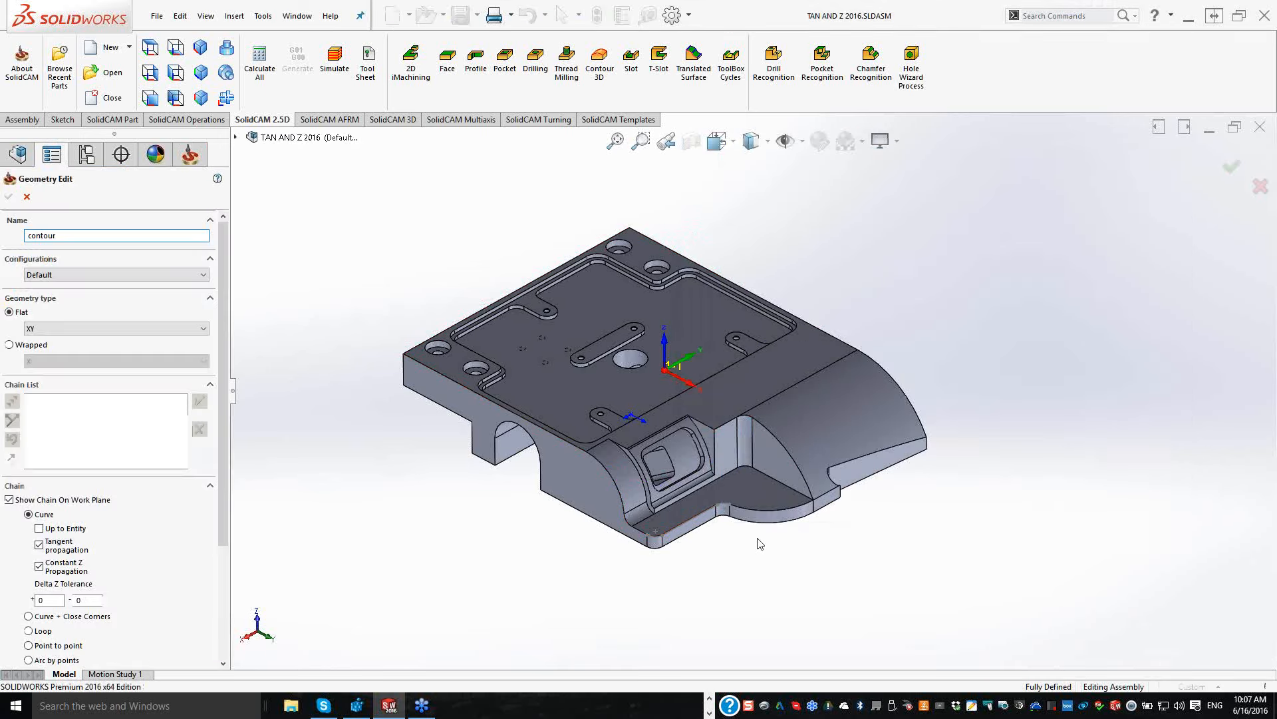
scroll(761, 544, down, 3)
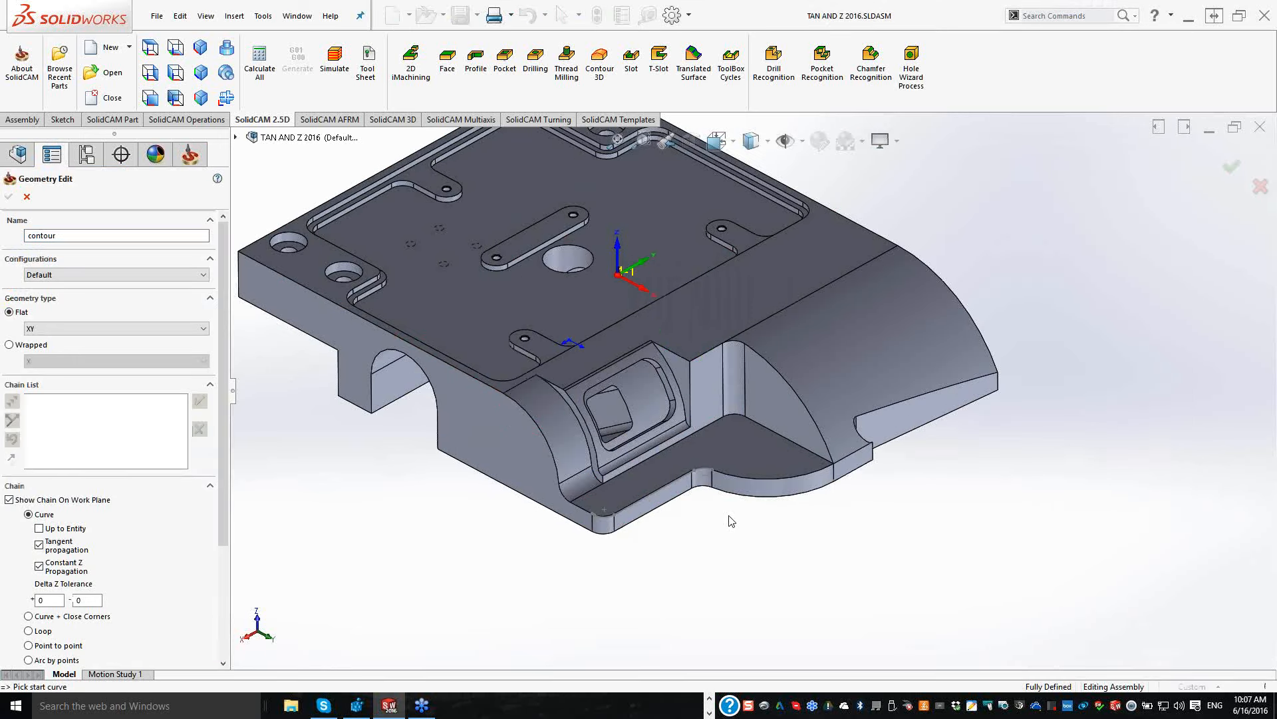
scroll(732, 521, up, 3)
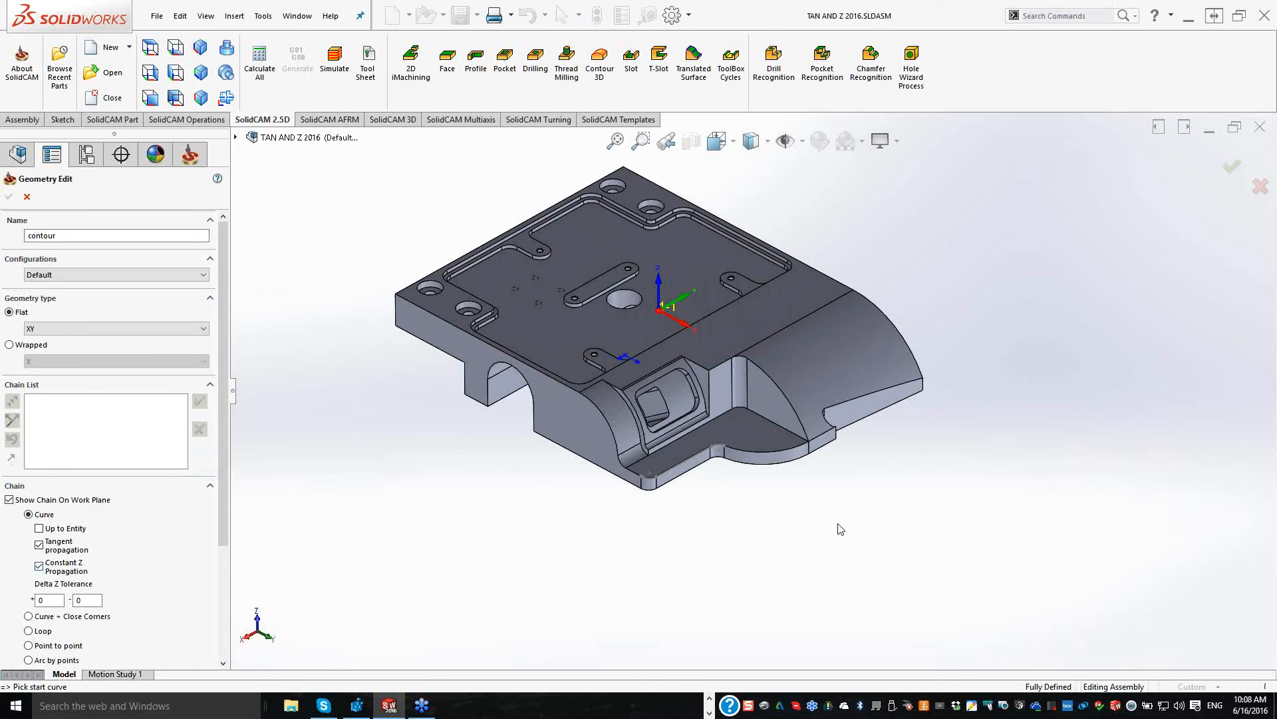
click(801, 461)
click(470, 408)
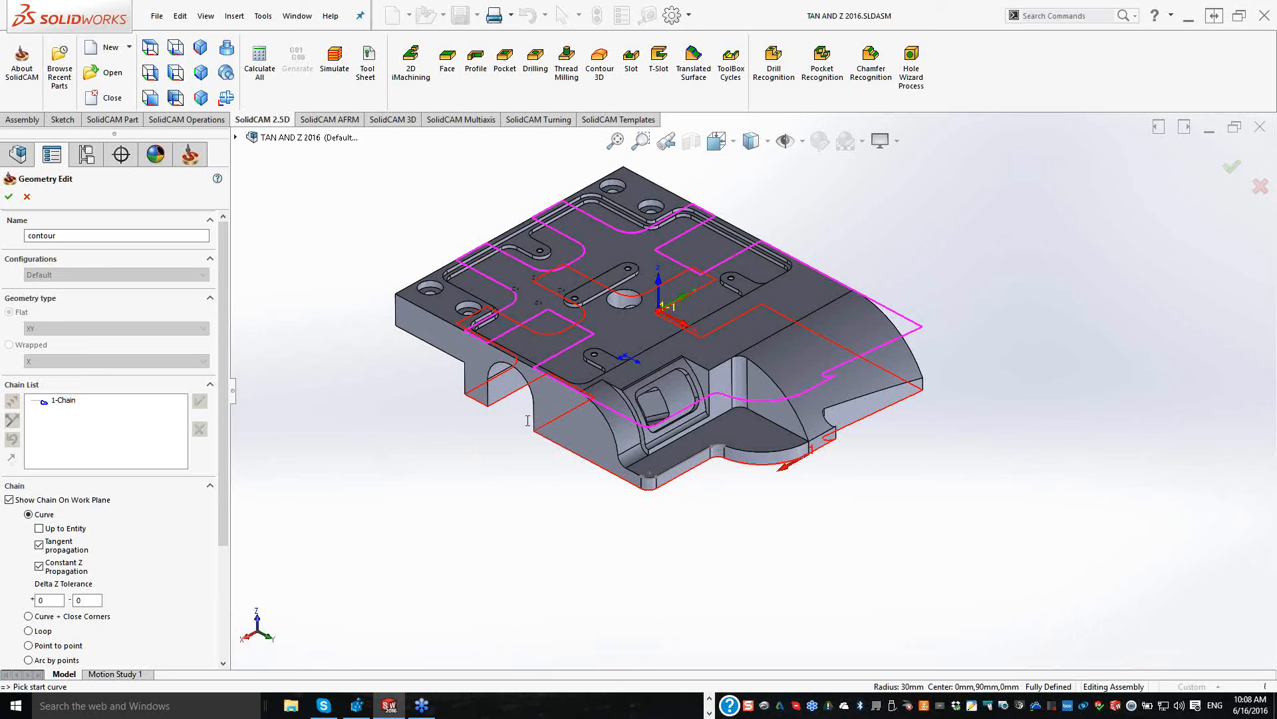
key(Escape)
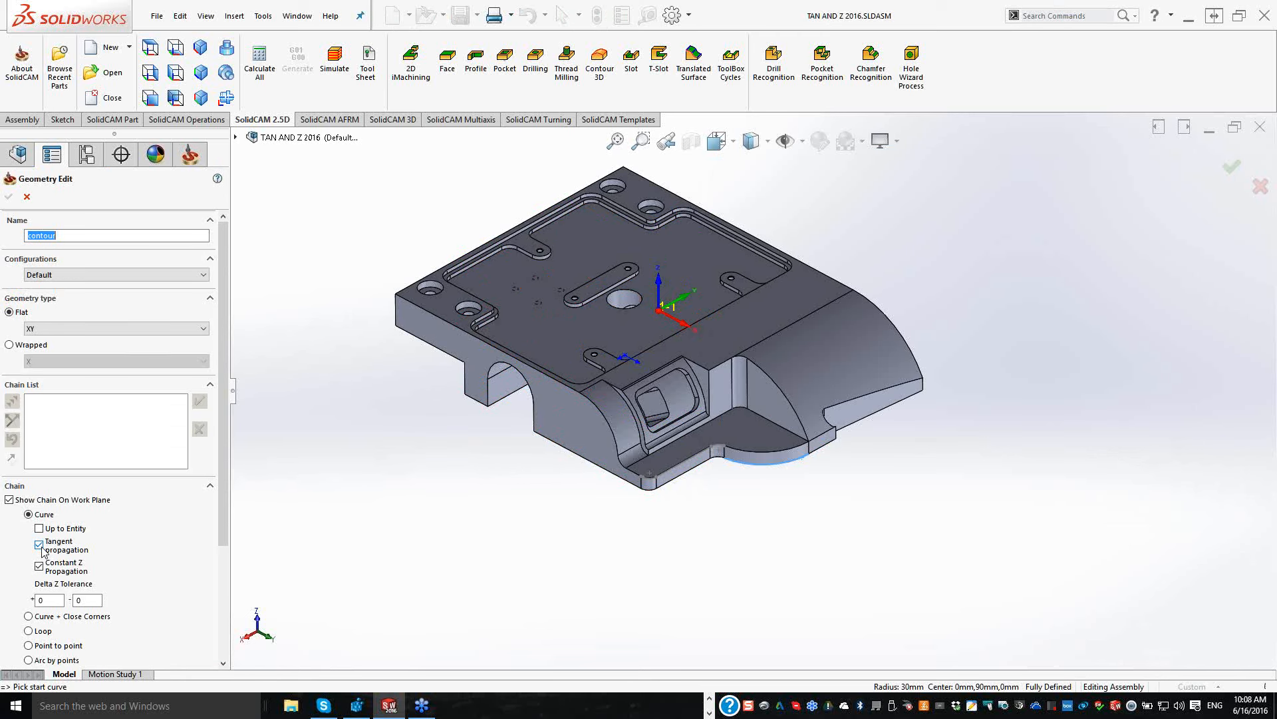
Step: Turn off tangent propagation and constant Z propagation for the contour's curve chaining
click(42, 547)
click(40, 569)
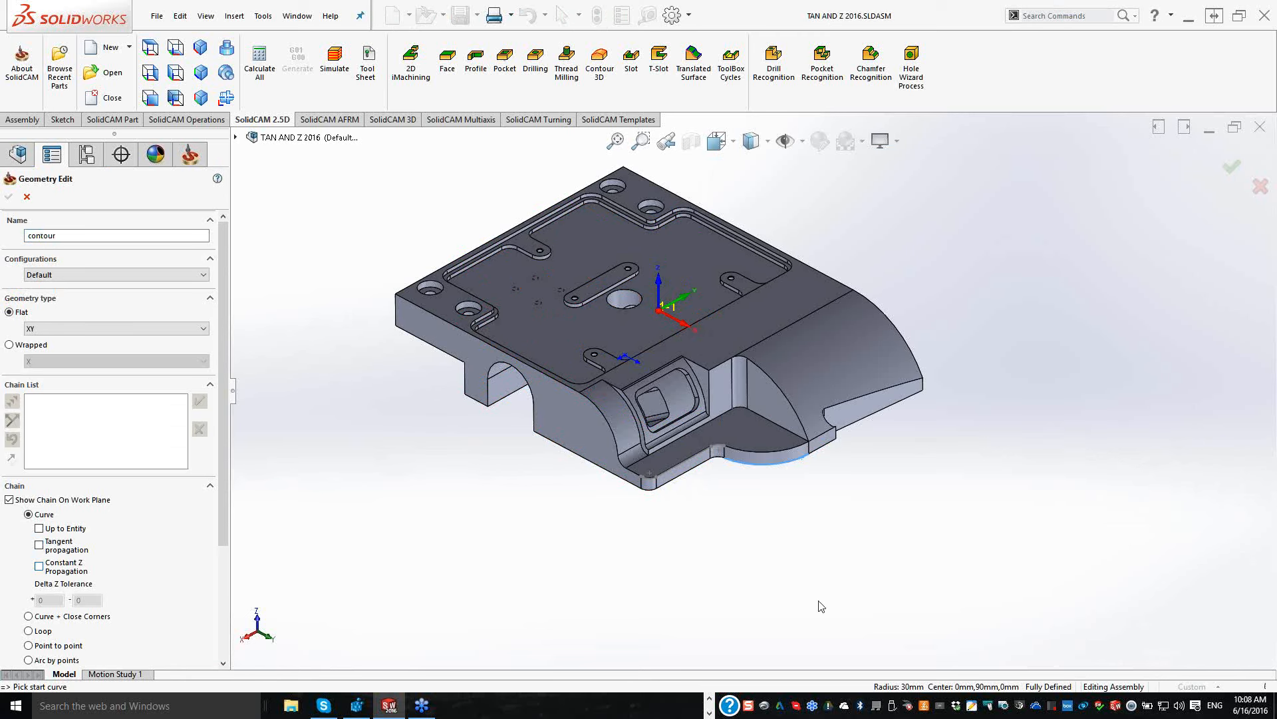
Step: Try a curve chain from the short straight upper edge beside the front ledge's arc, cycling through the candidate next curves to the arc
scroll(831, 562, down, 2)
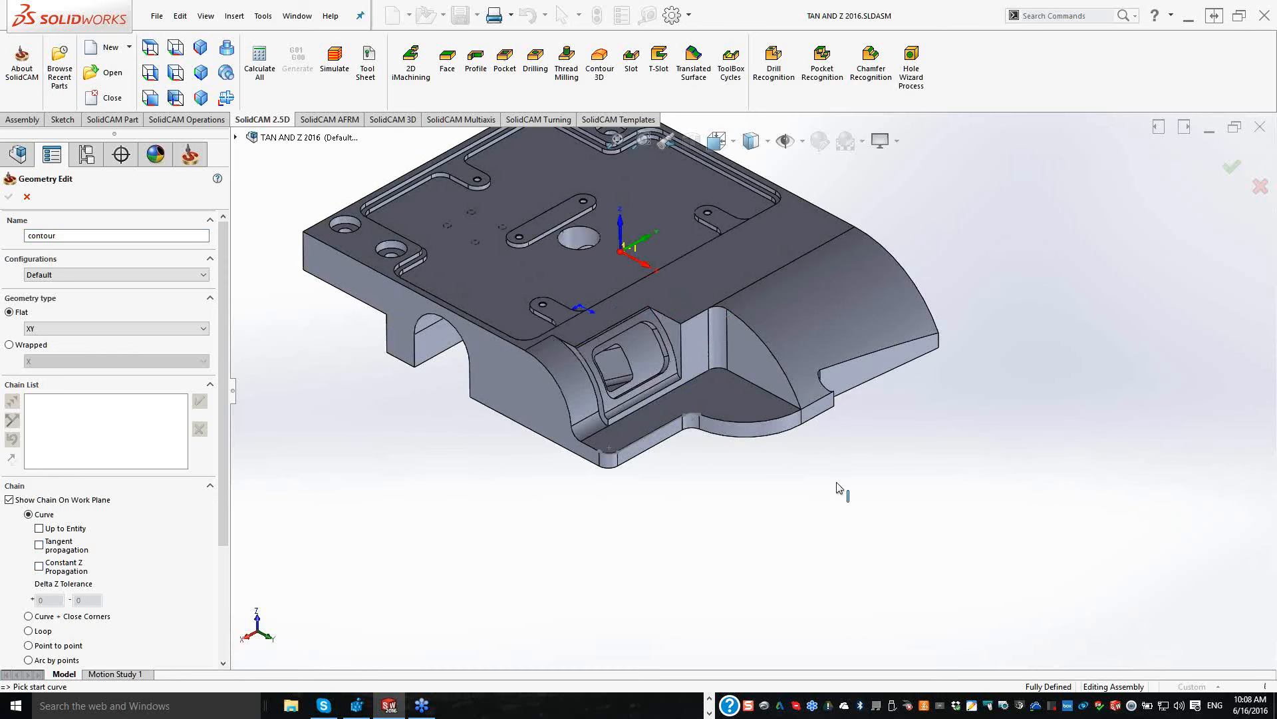
click(829, 399)
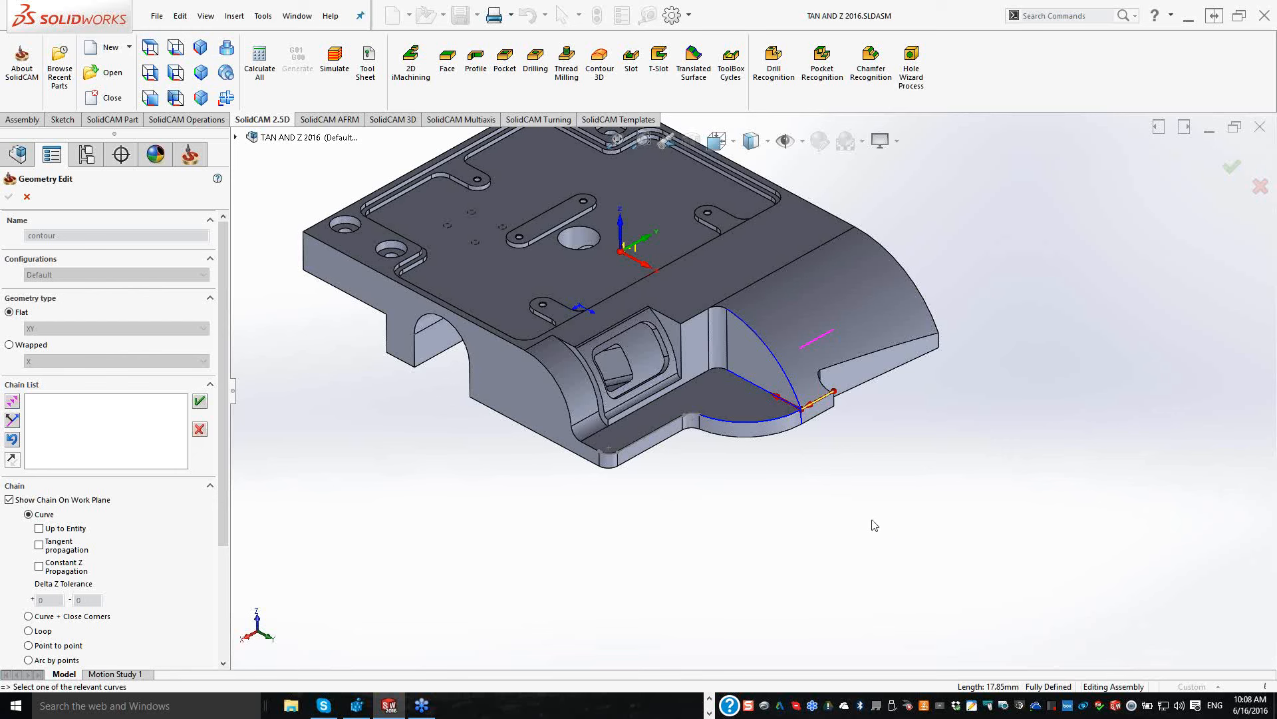
click(769, 421)
click(24, 426)
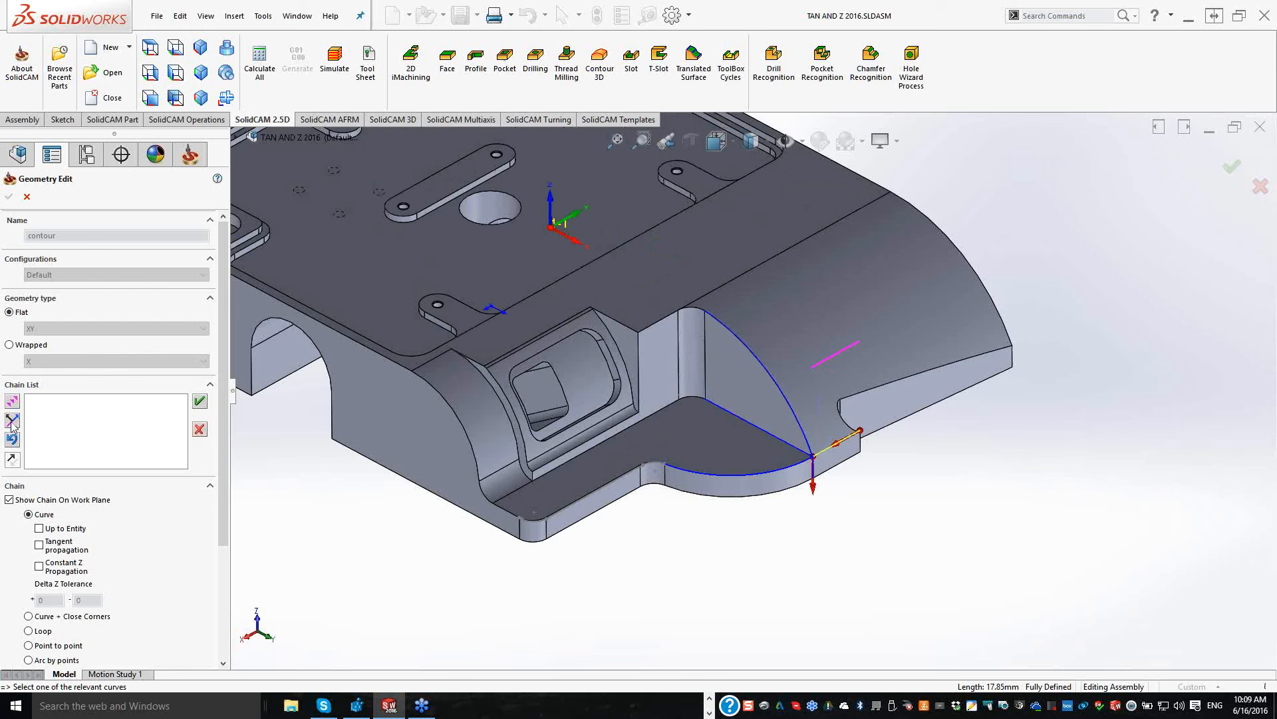
click(13, 422)
click(20, 427)
click(16, 428)
click(15, 427)
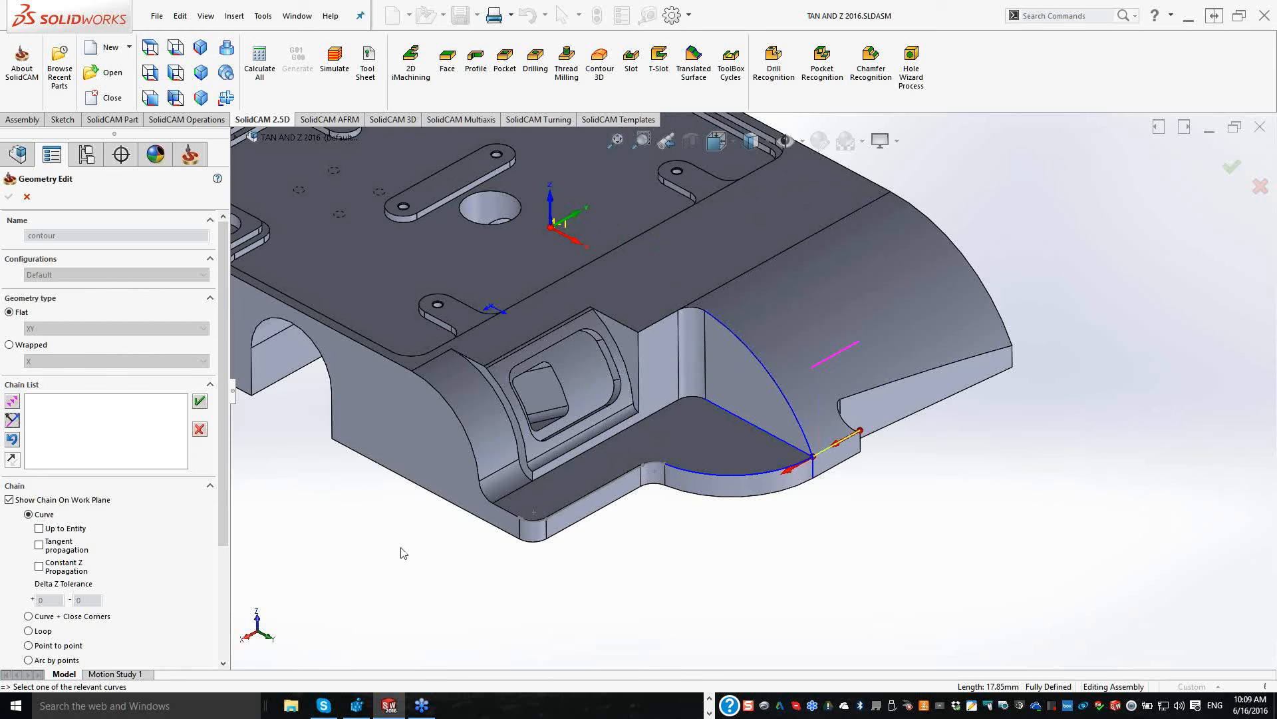
Step: Extend the chain edge by edge along the front ledge's upper outline to the curved side wall, and reject the chain
click(11, 402)
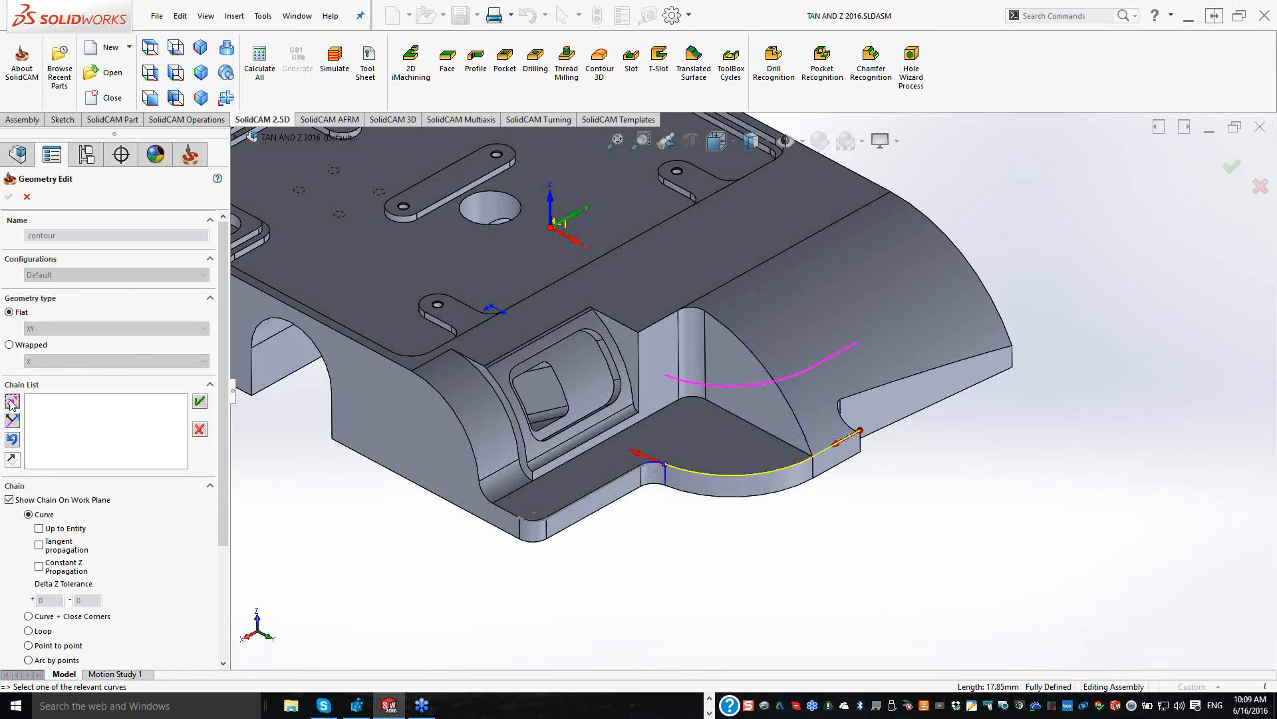
click(11, 403)
click(11, 402)
click(11, 402)
click(11, 402)
click(11, 402)
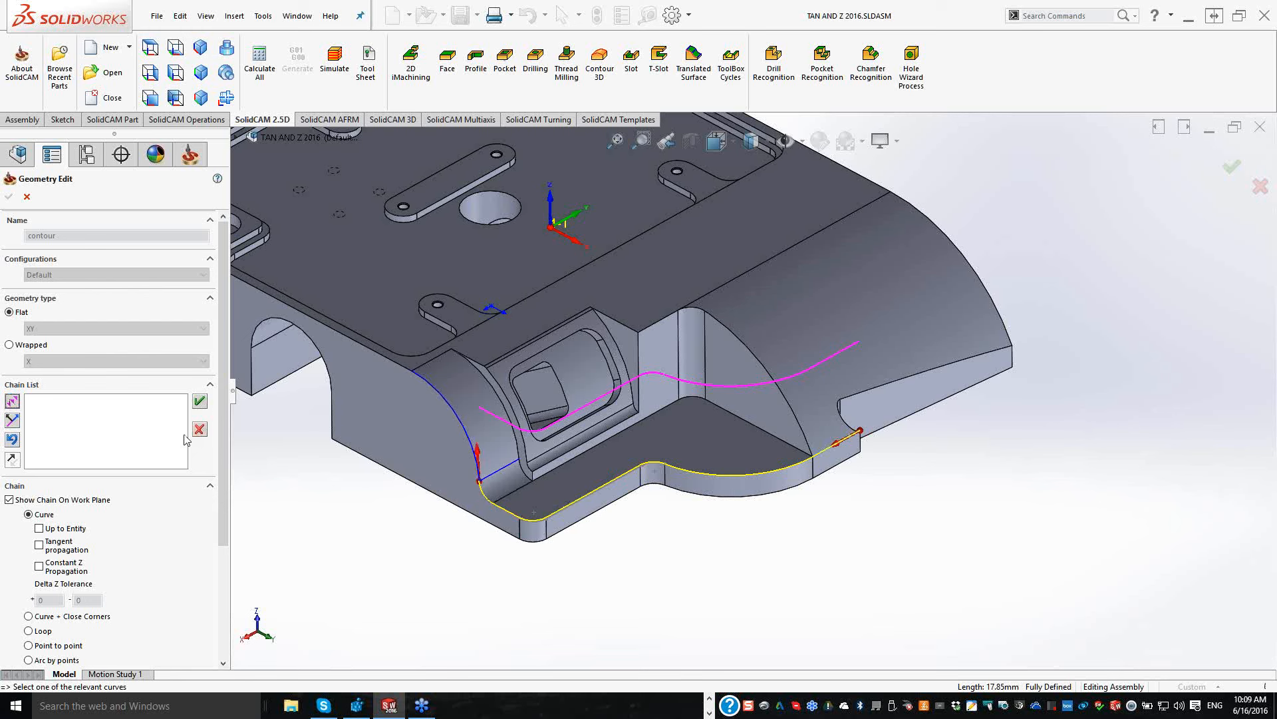
click(199, 431)
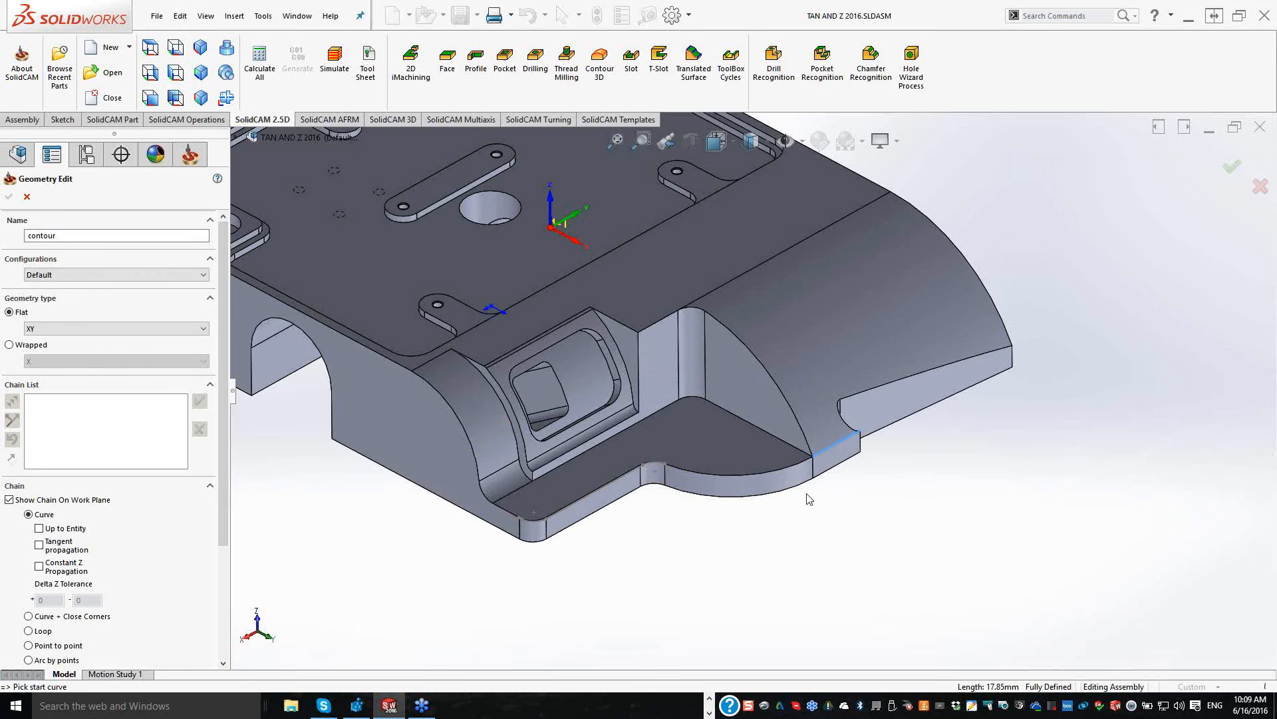
Step: Chain the part's bottom outline edge by edge from the short straight front edge around the ledge to the side's arched cutout
click(855, 468)
click(11, 402)
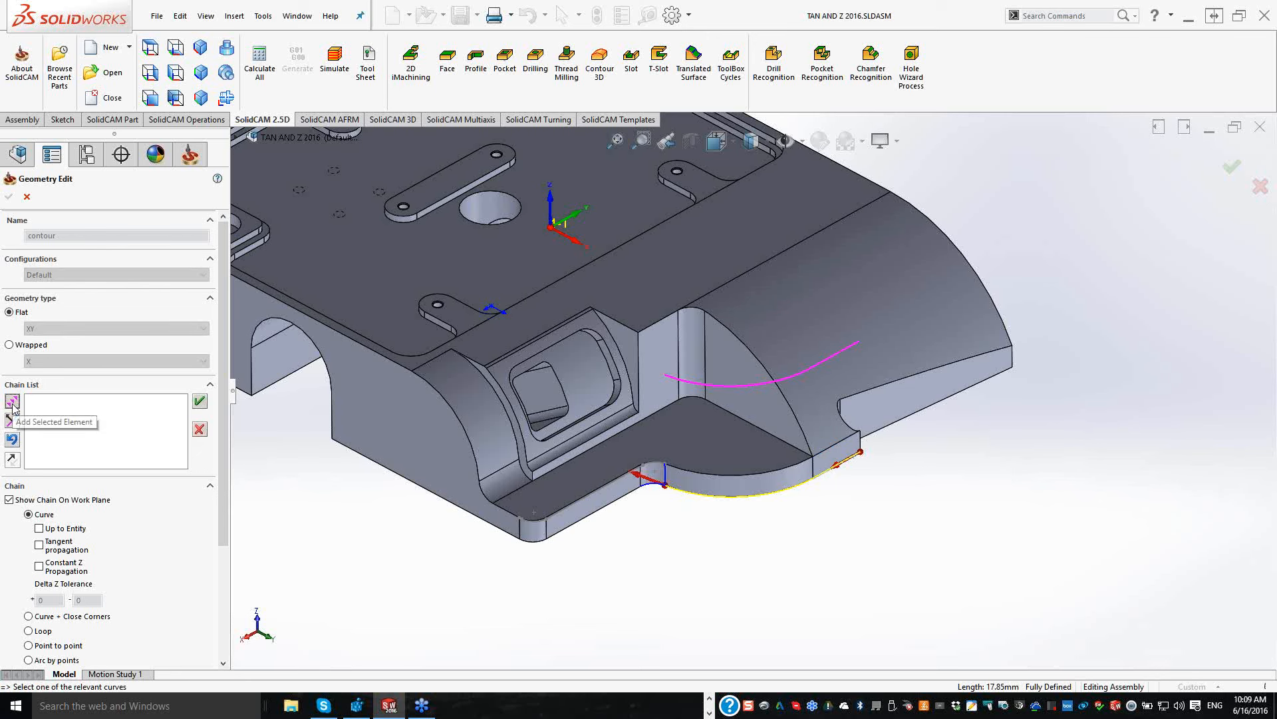
click(12, 403)
click(12, 406)
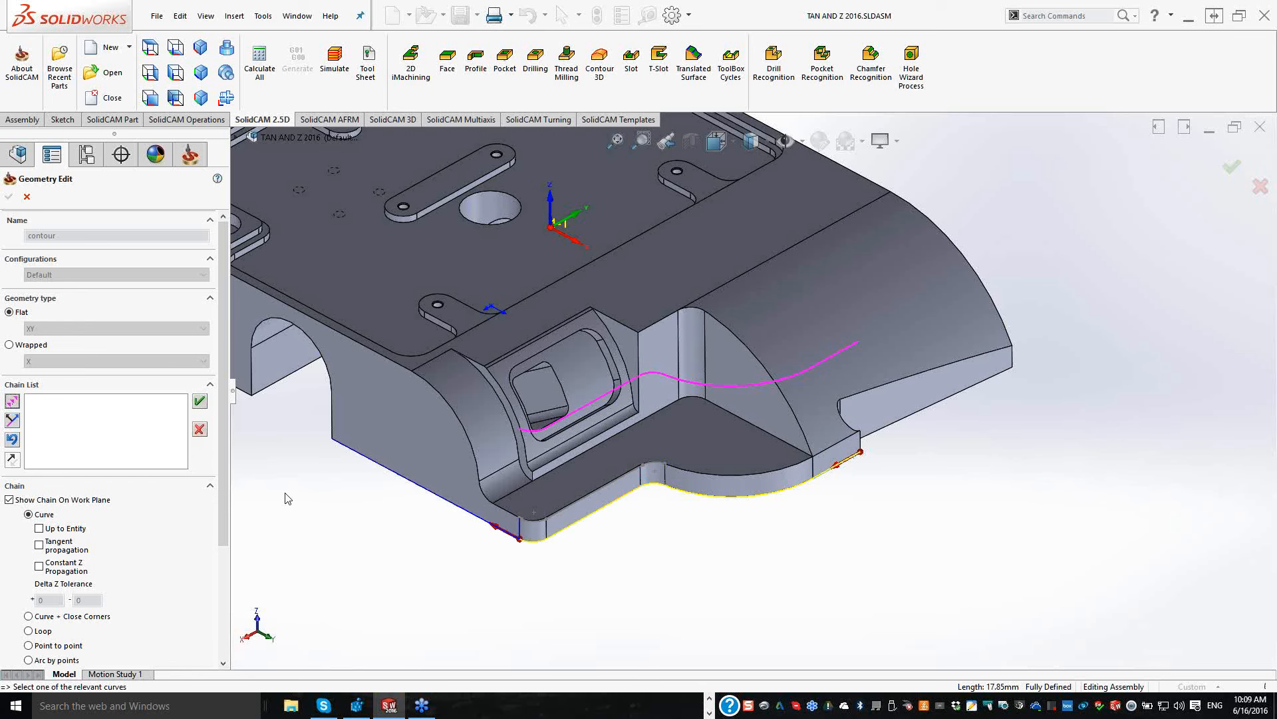
click(359, 453)
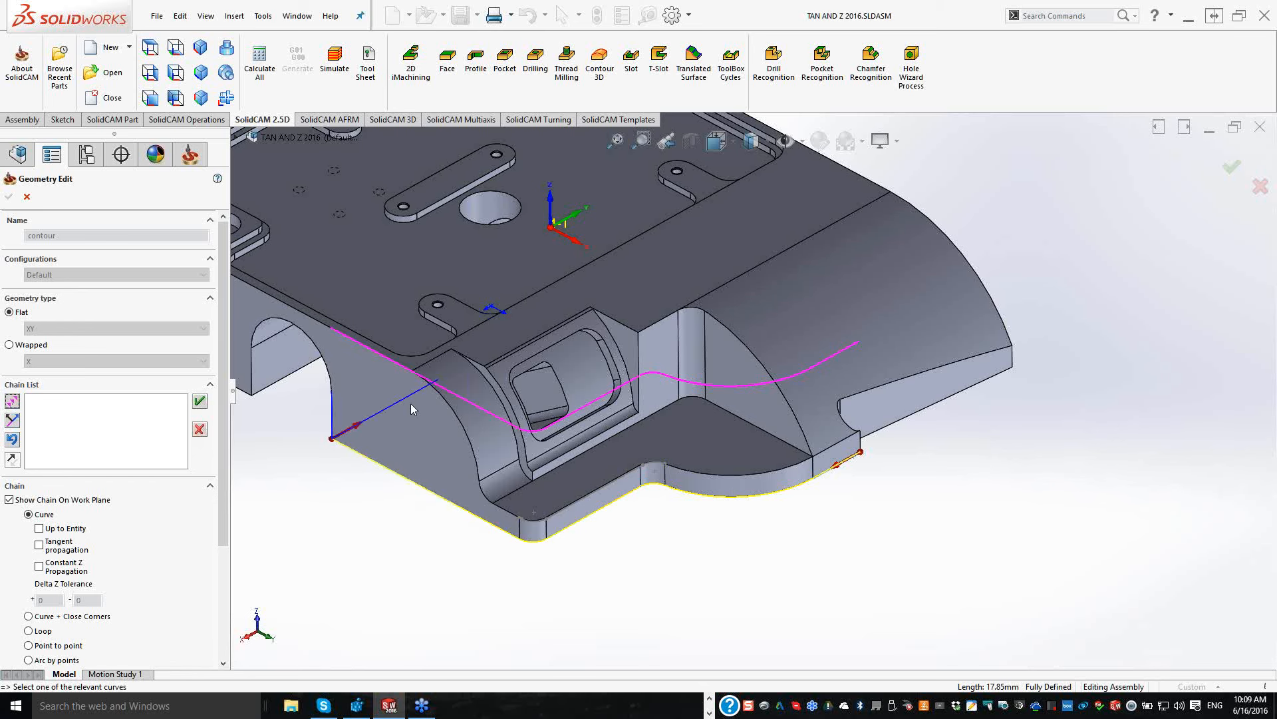
Step: Switch the chaining method to Curve + Close Corners and bridge the chain to the back wall's lower edge
scroll(411, 404, up, 2)
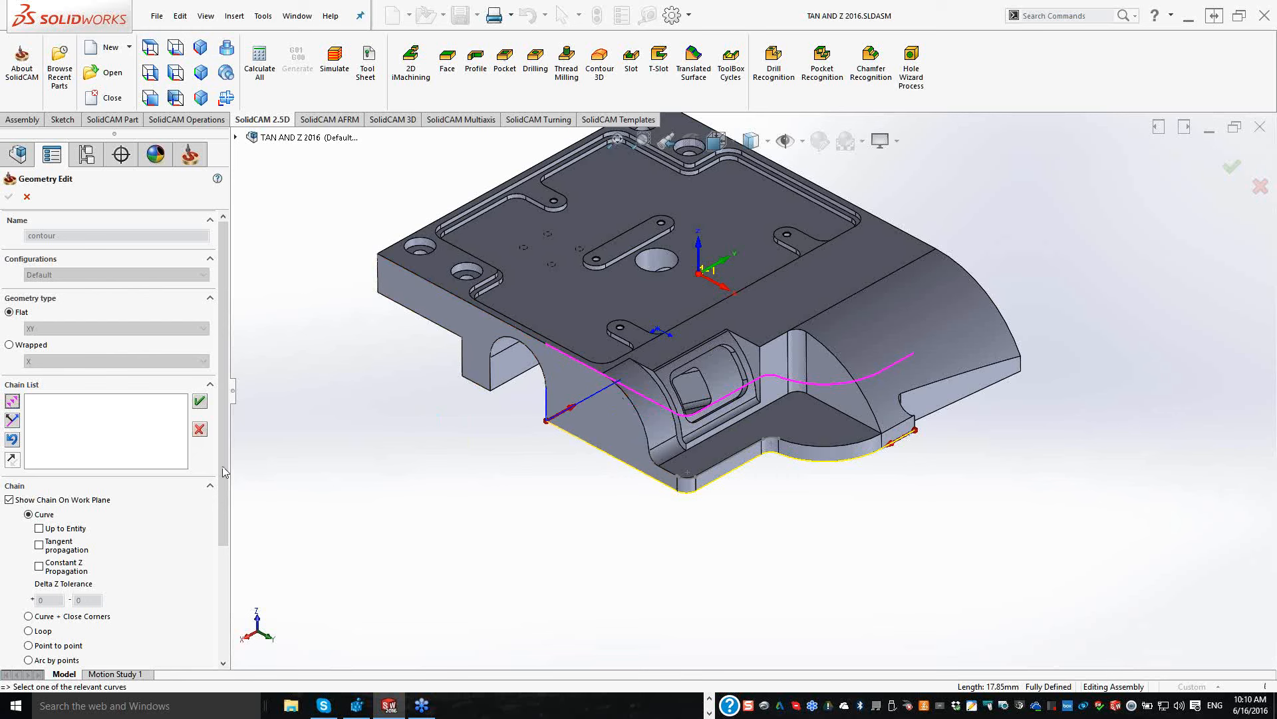
scroll(223, 539, down, 3)
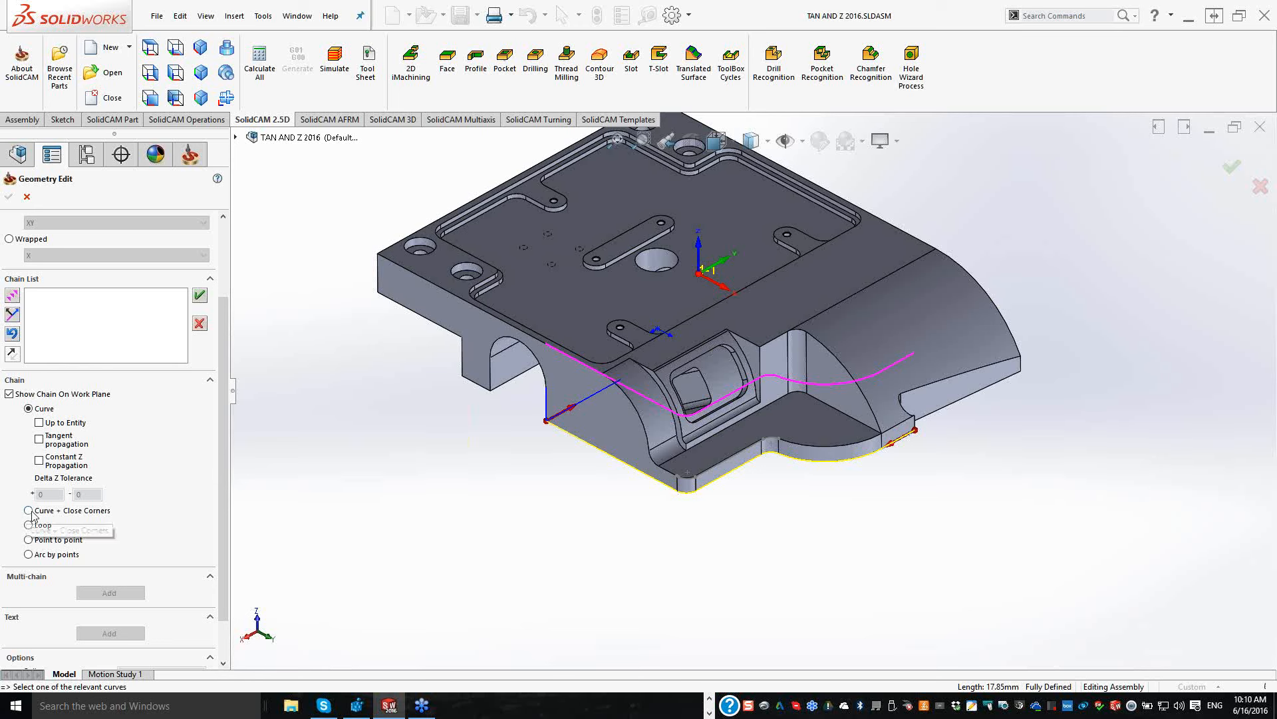
middle_drag(301, 499, 375, 382)
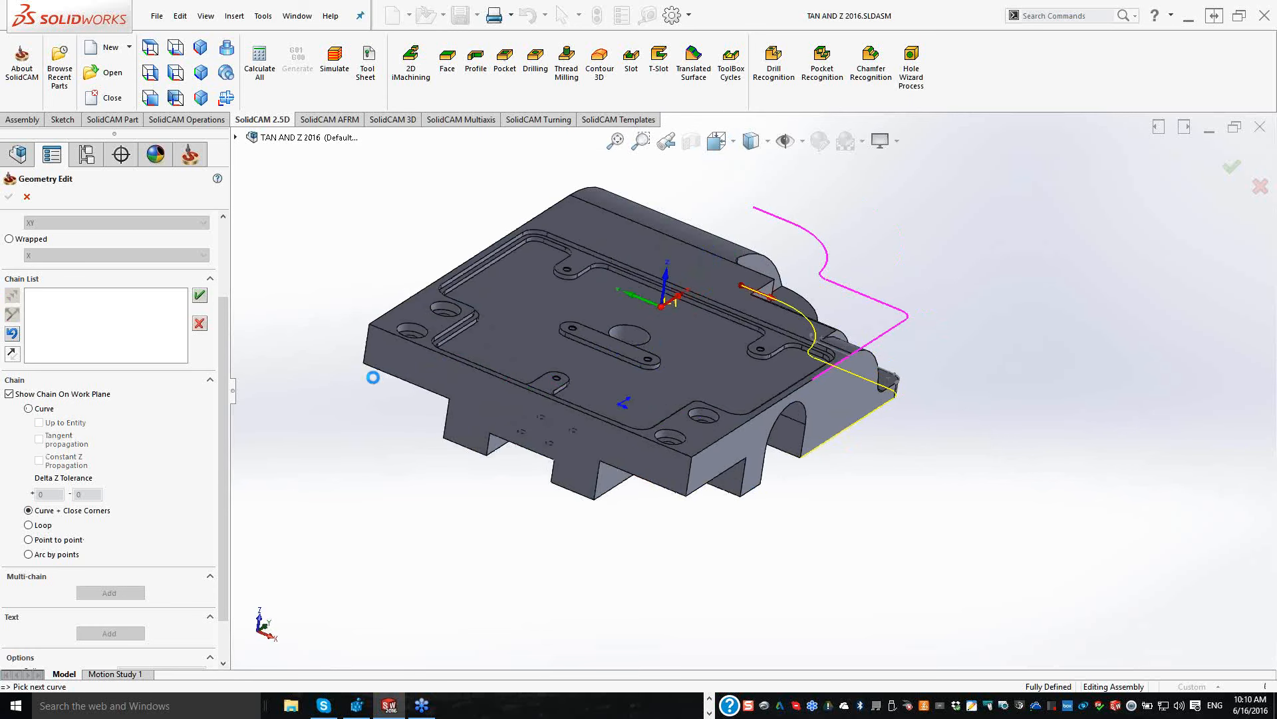
click(374, 377)
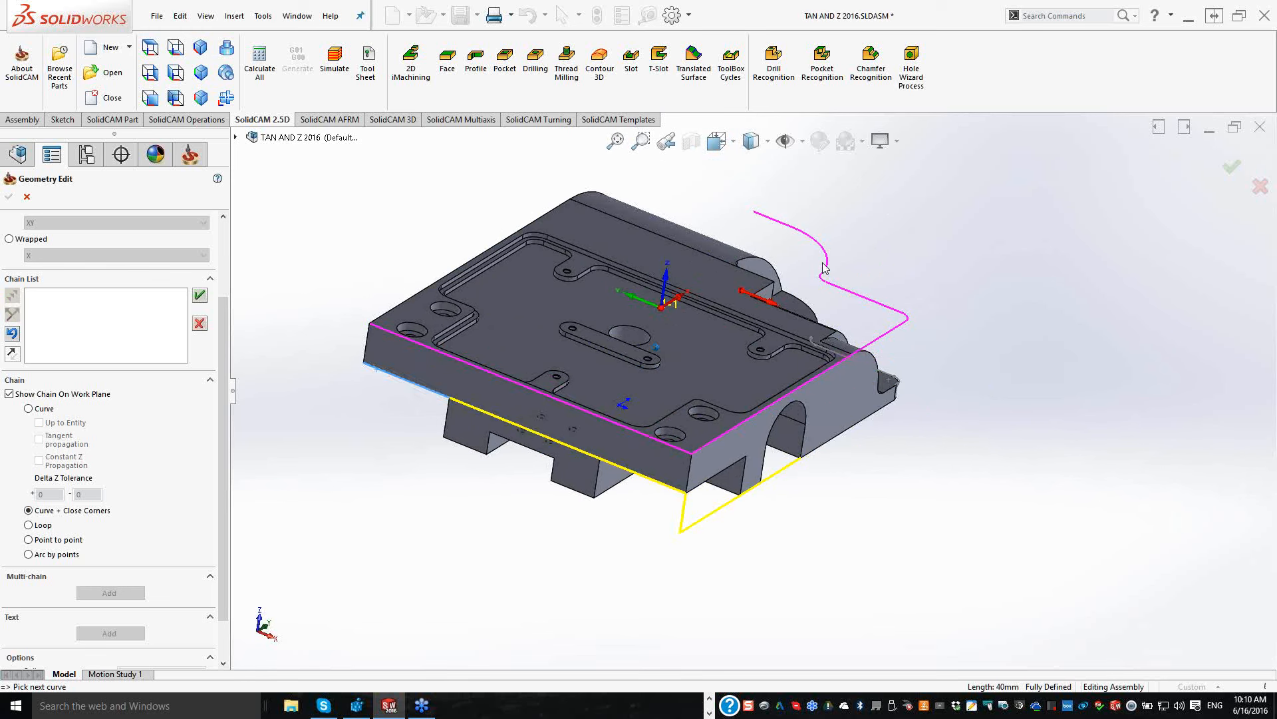
Step: Extend the corner-closing chain to the bottom edge of the opposite side, ahead of its arched cutout
click(823, 267)
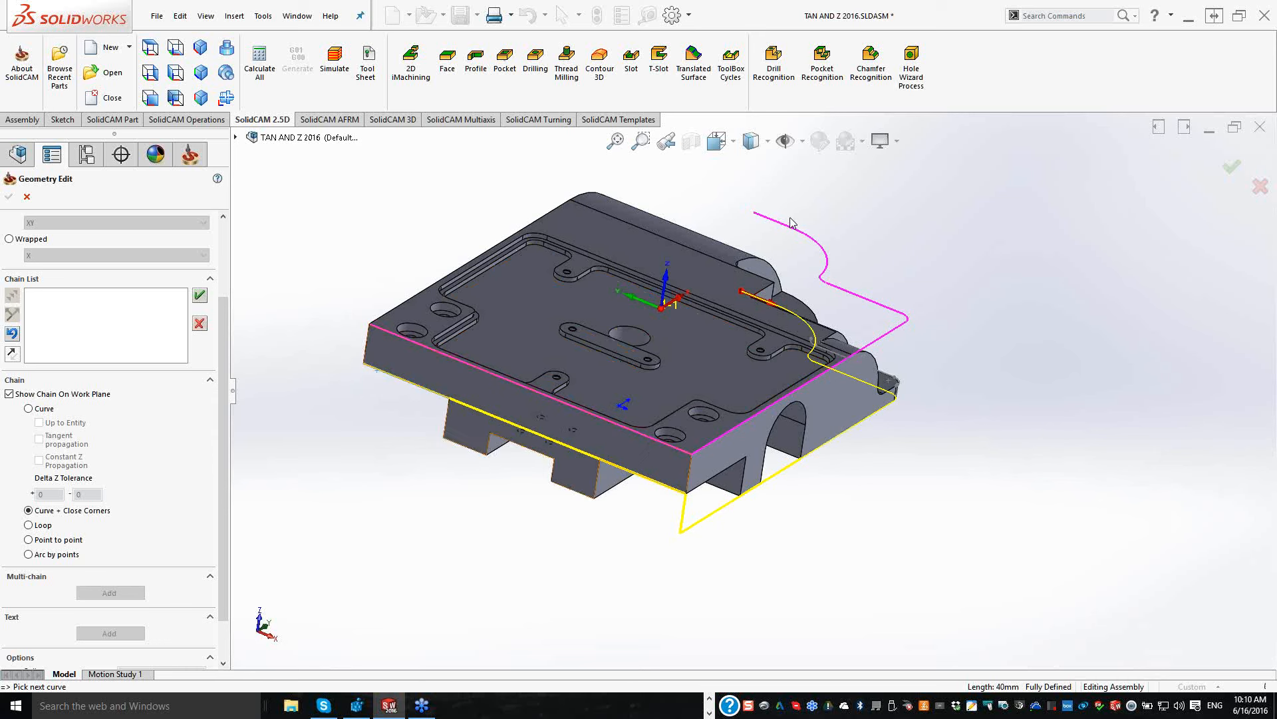
middle_drag(791, 223, 380, 349)
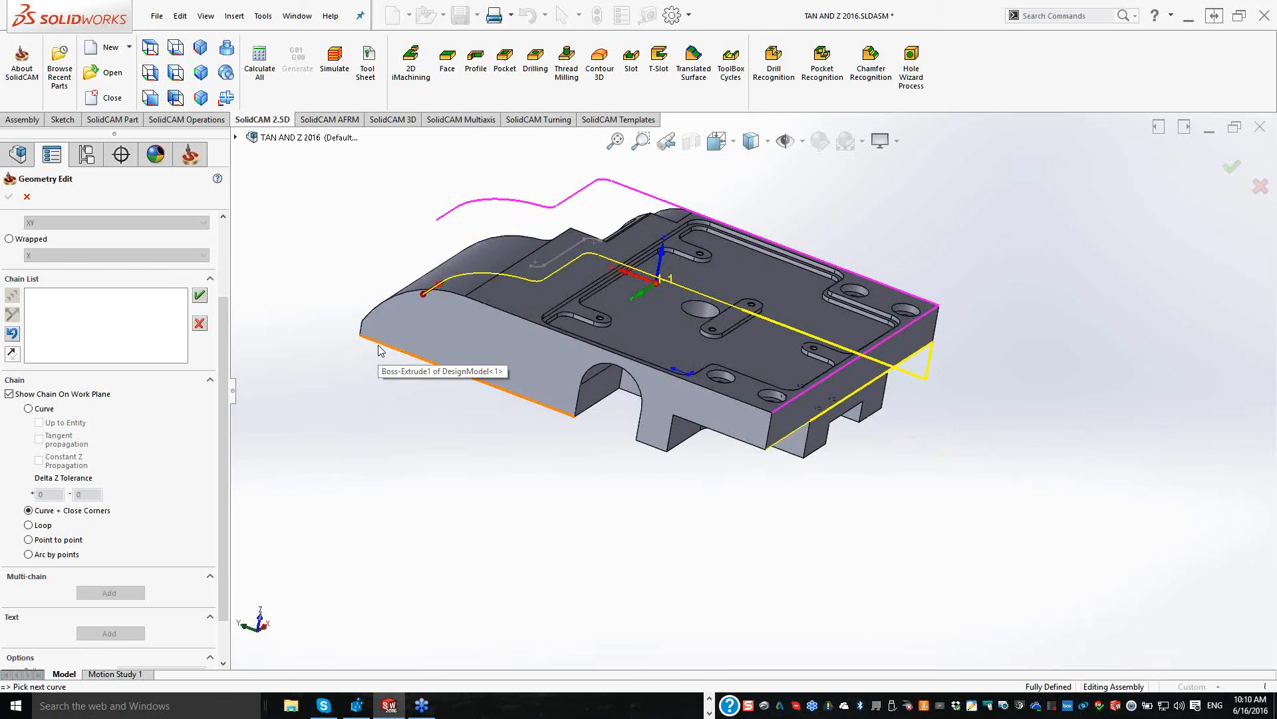
click(379, 348)
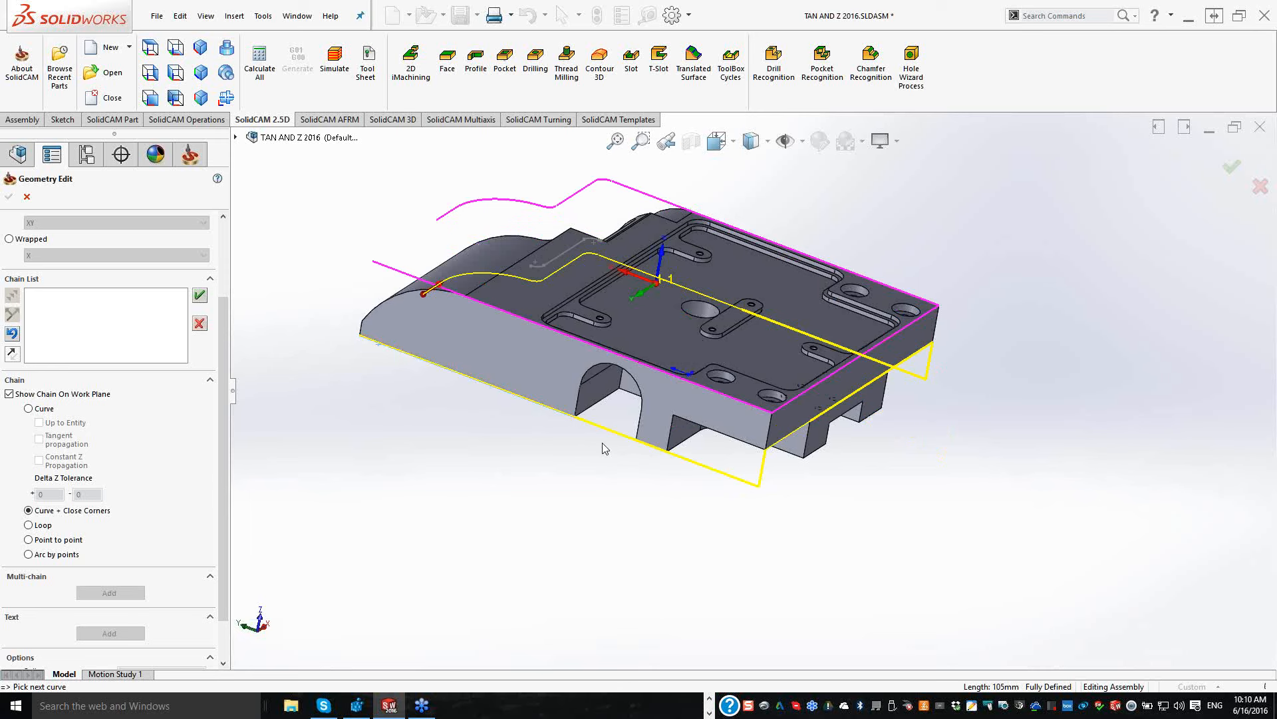
Step: Switch chaining back to Curve, add the remaining front bottom edge, and accept the chain
middle_drag(359, 444, 358, 443)
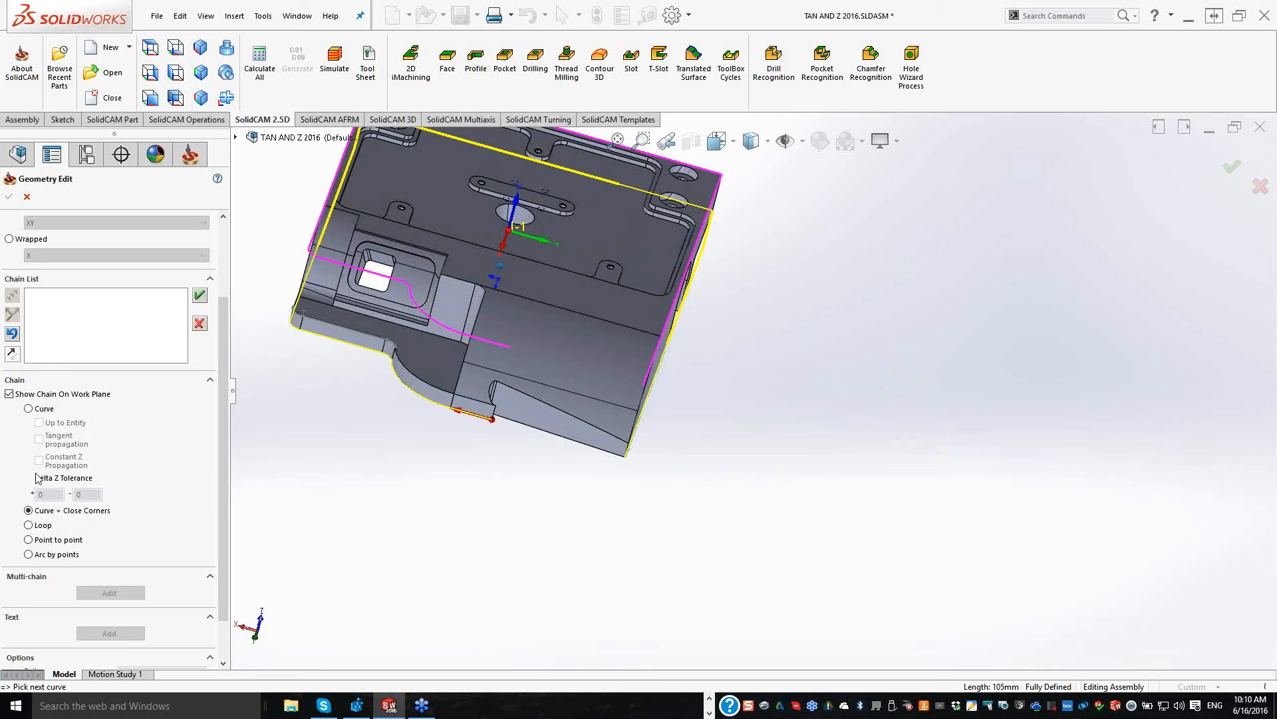
click(28, 408)
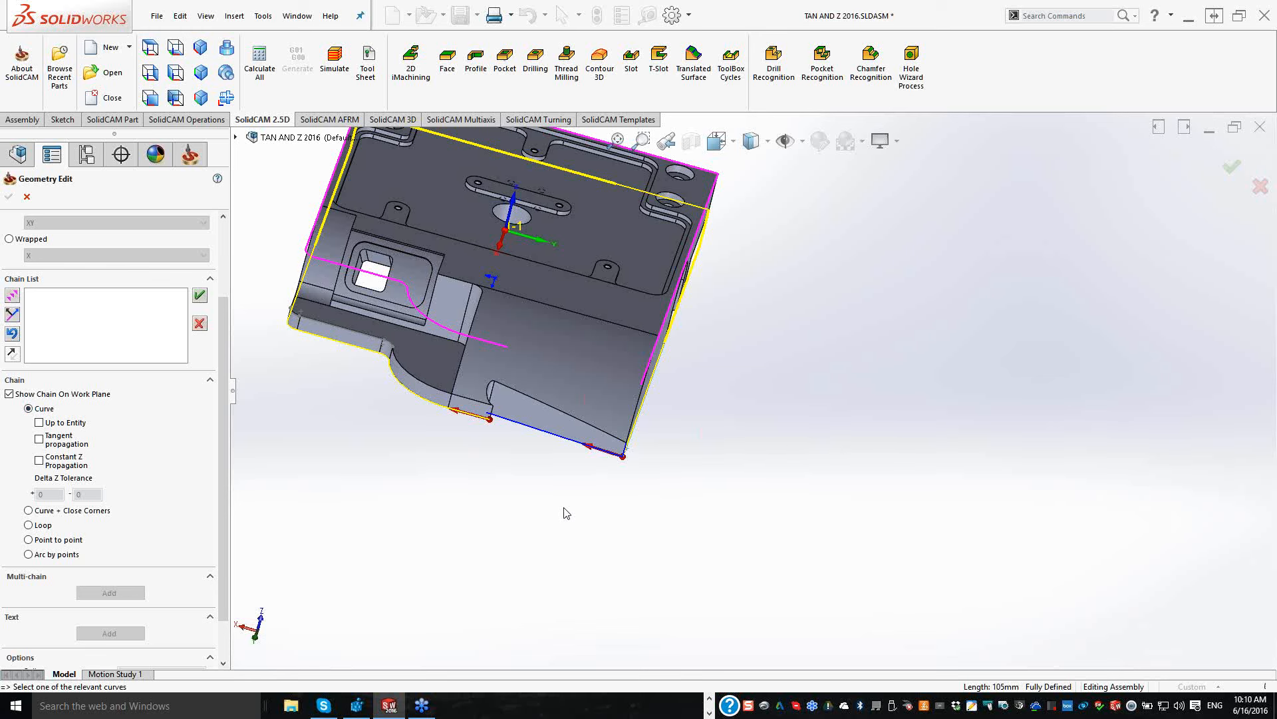
click(12, 296)
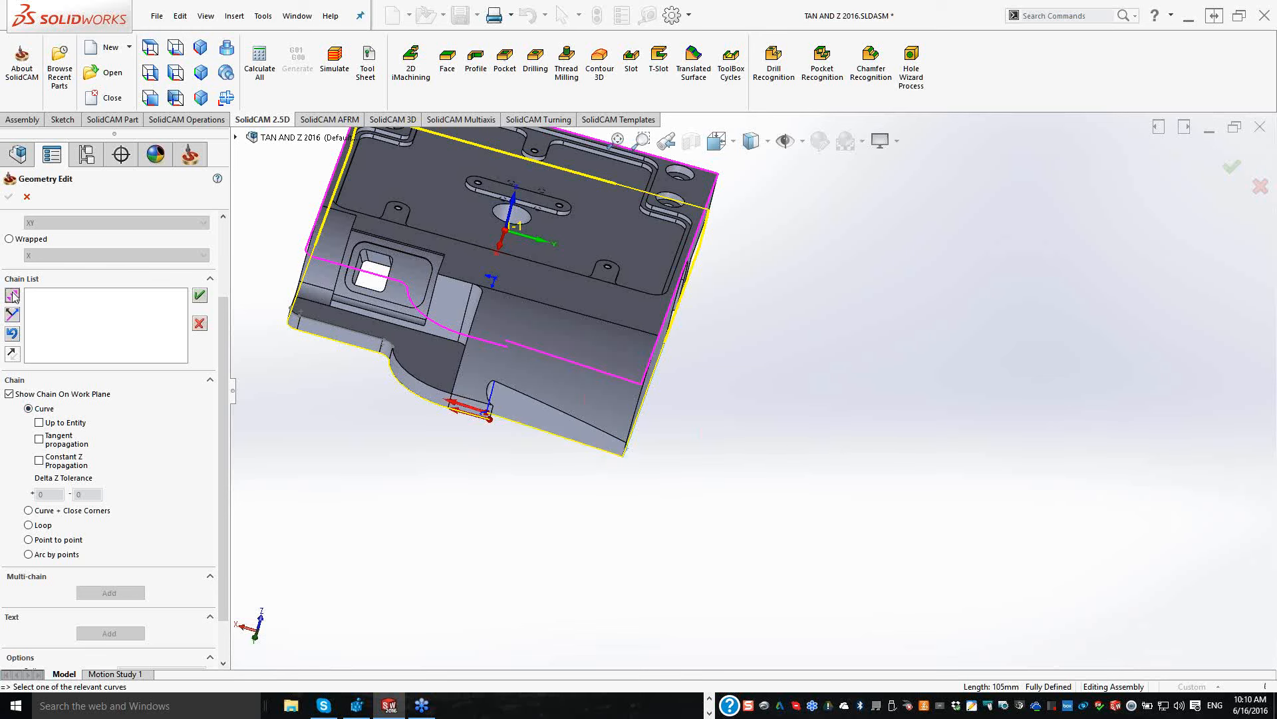
right_click(493, 511)
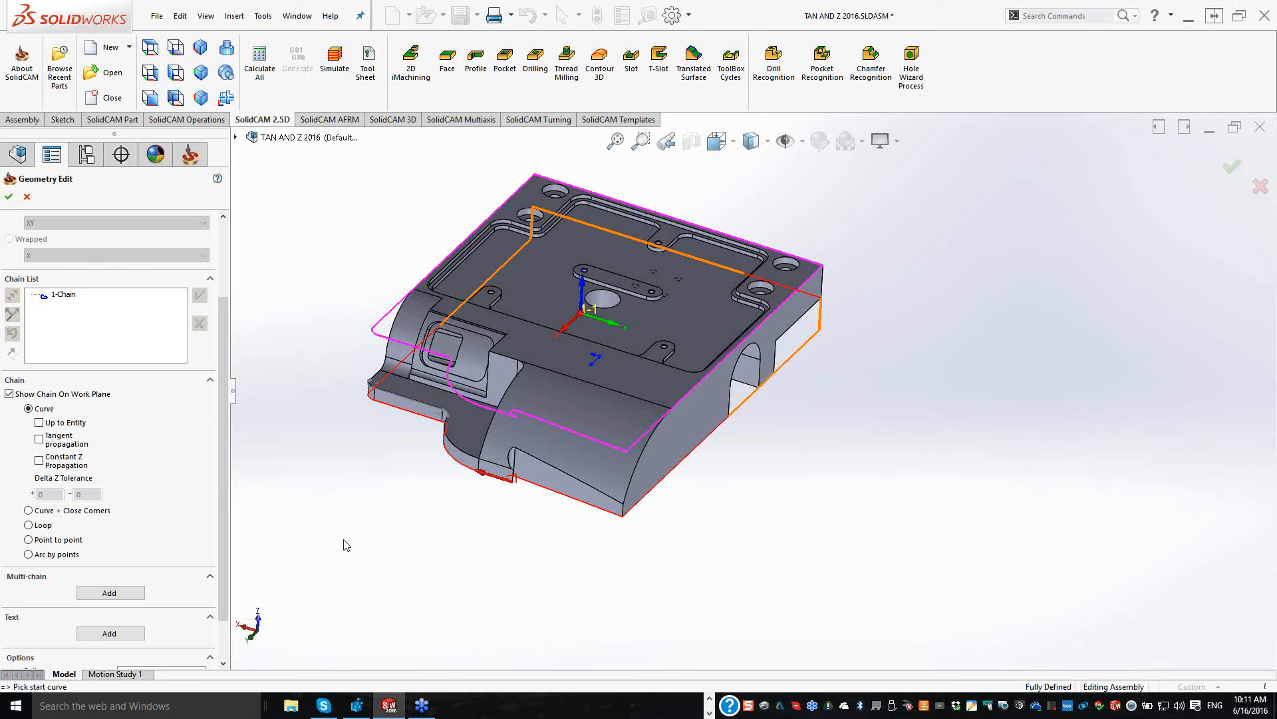
Step: Discard the contour geometry and the Profile operation, and open the recent CAM-Part NEXT GEOMETRY-S
click(27, 198)
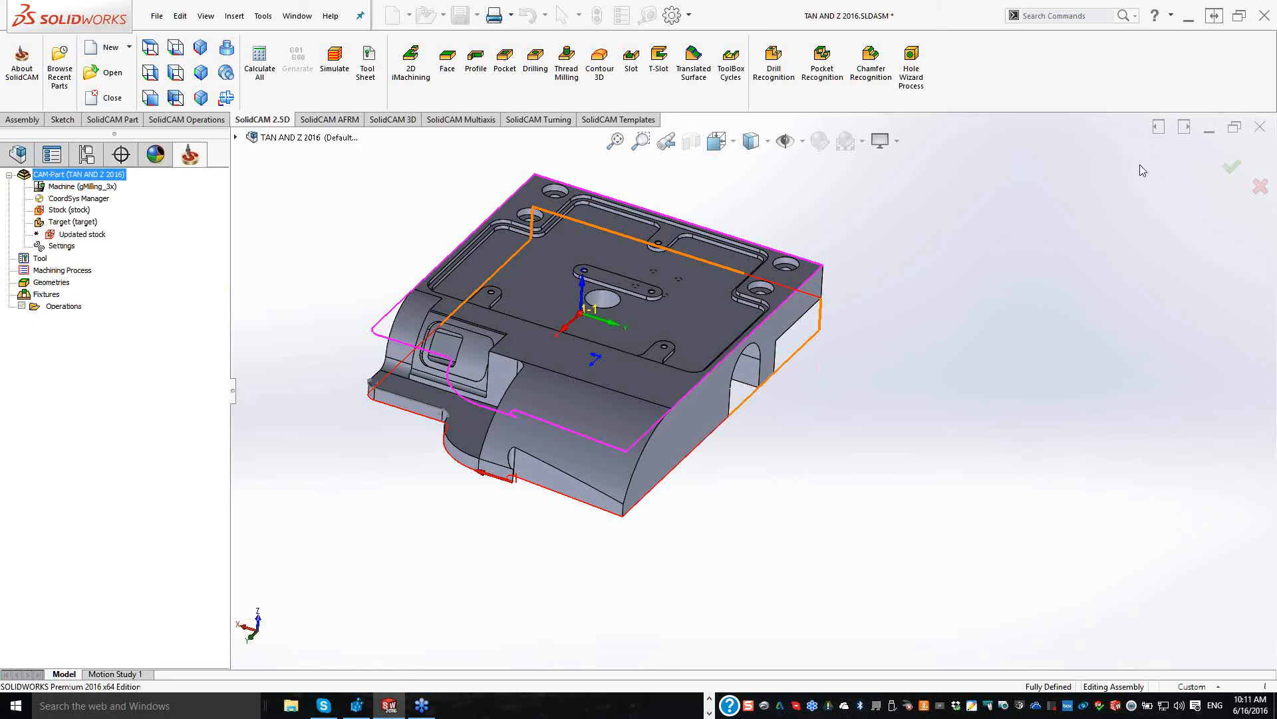
click(1167, 149)
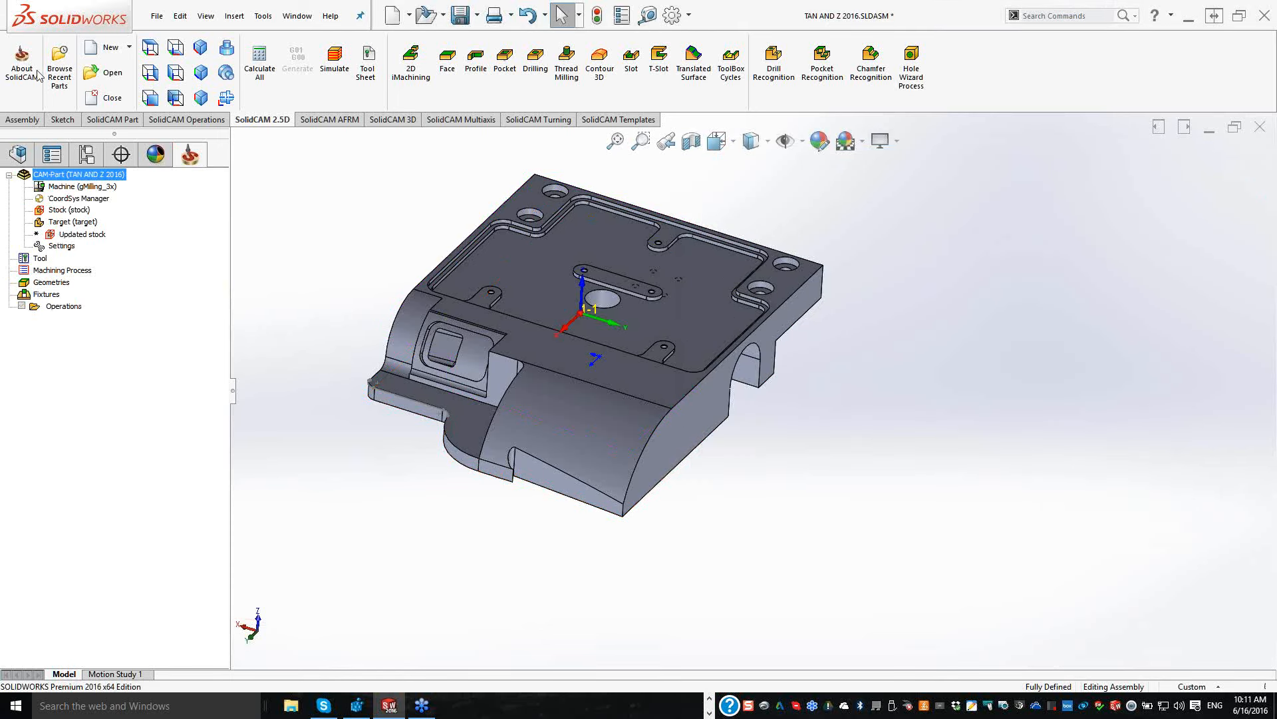
click(58, 67)
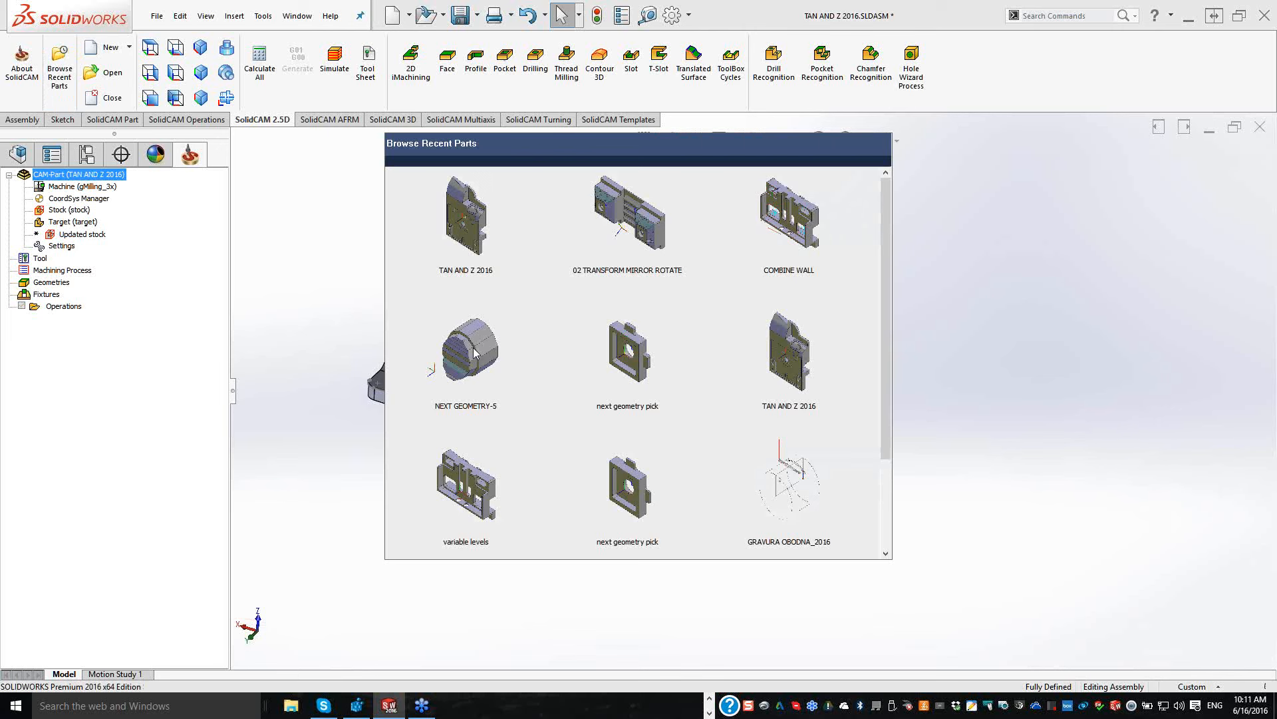
click(473, 347)
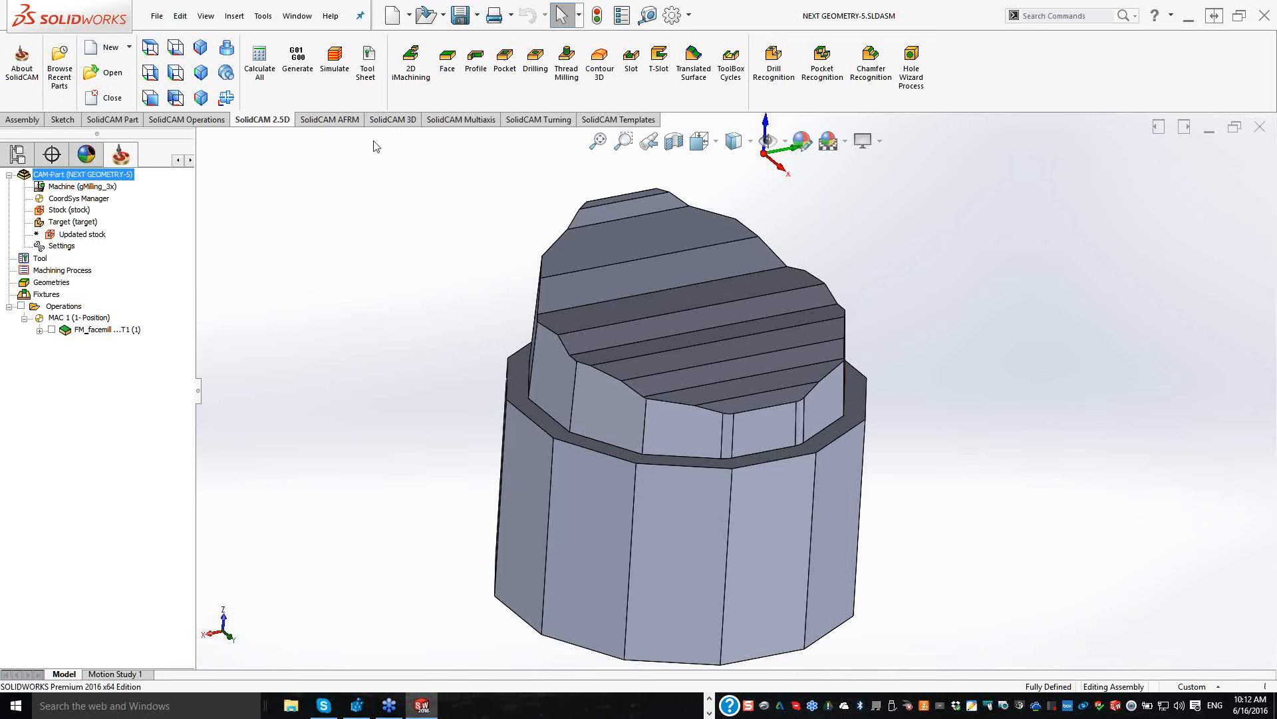
Step: Leave the new Profile operation and turn off the milling defaults Tangent Propagation and Constant Z Propagation in the SolidCAM geometry settings
click(476, 66)
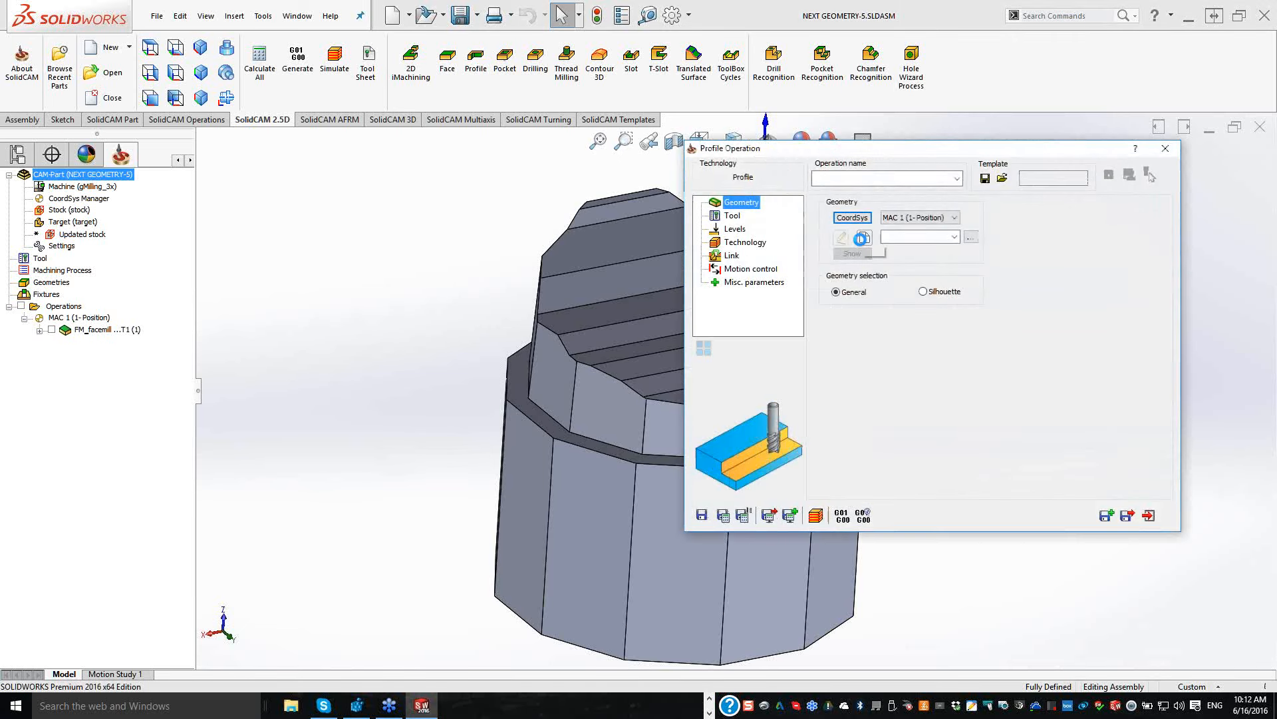
click(861, 239)
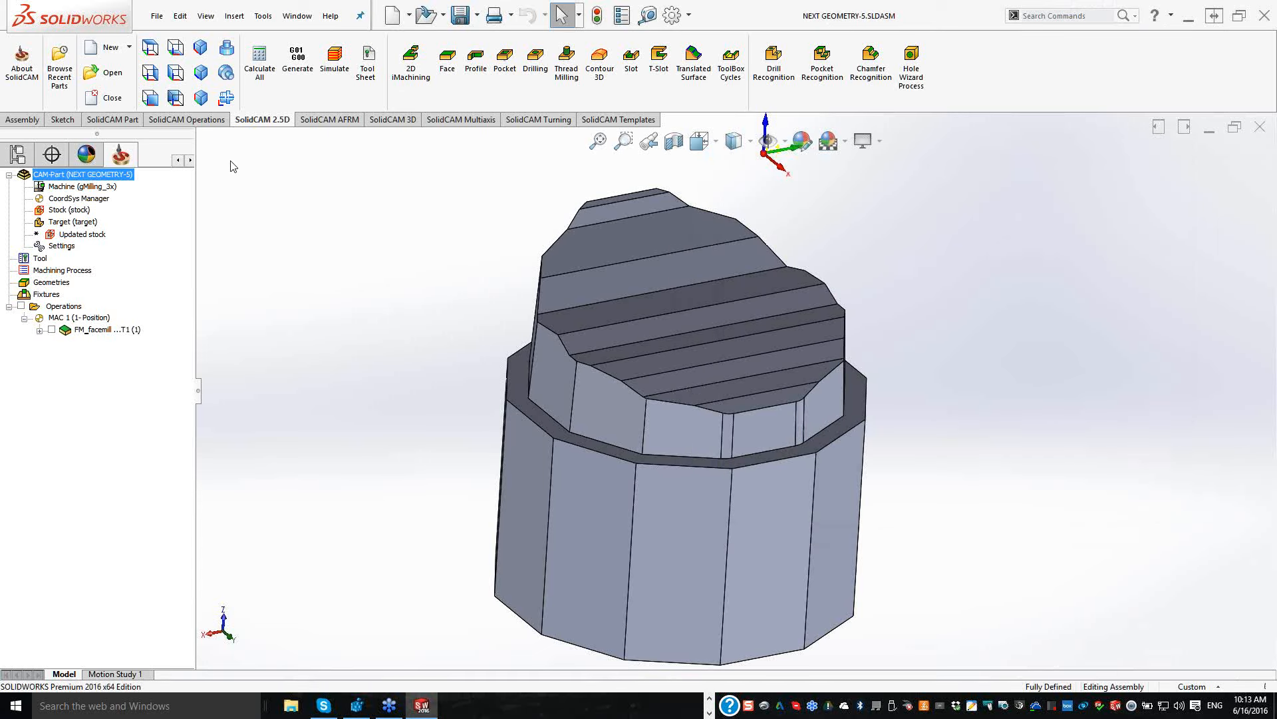
click(102, 122)
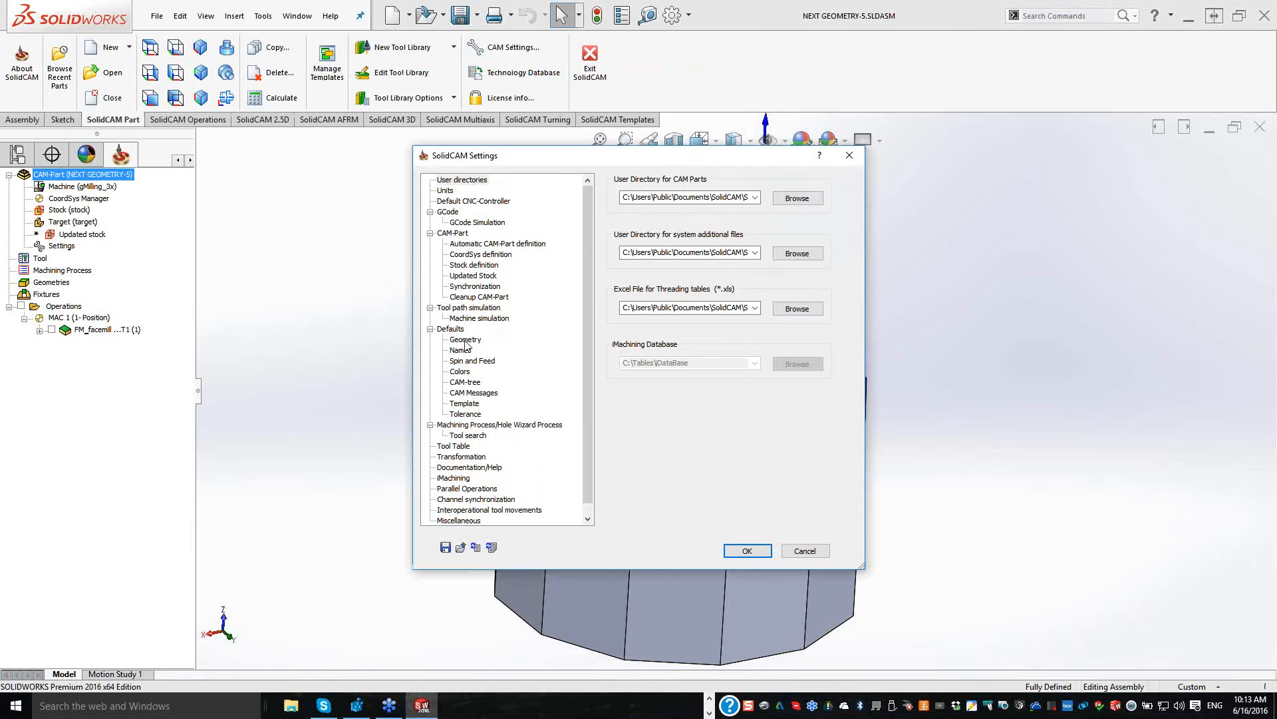
click(465, 340)
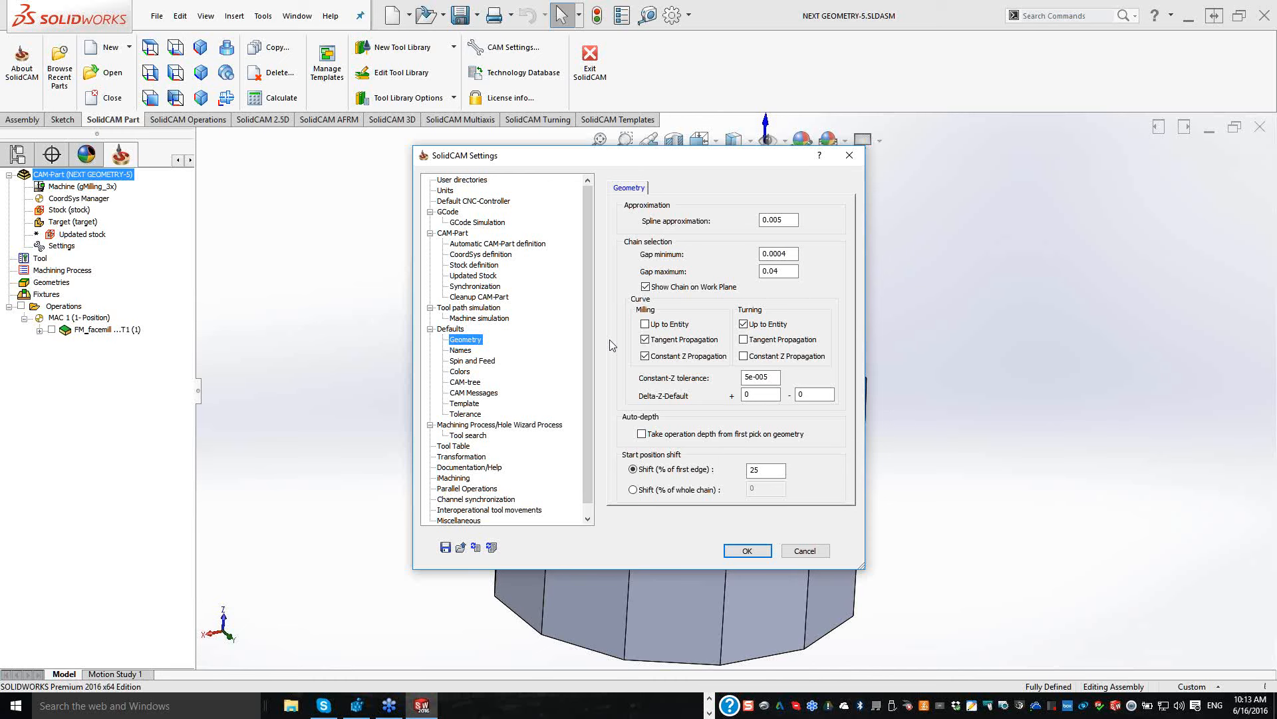
click(645, 342)
click(644, 356)
key(Return)
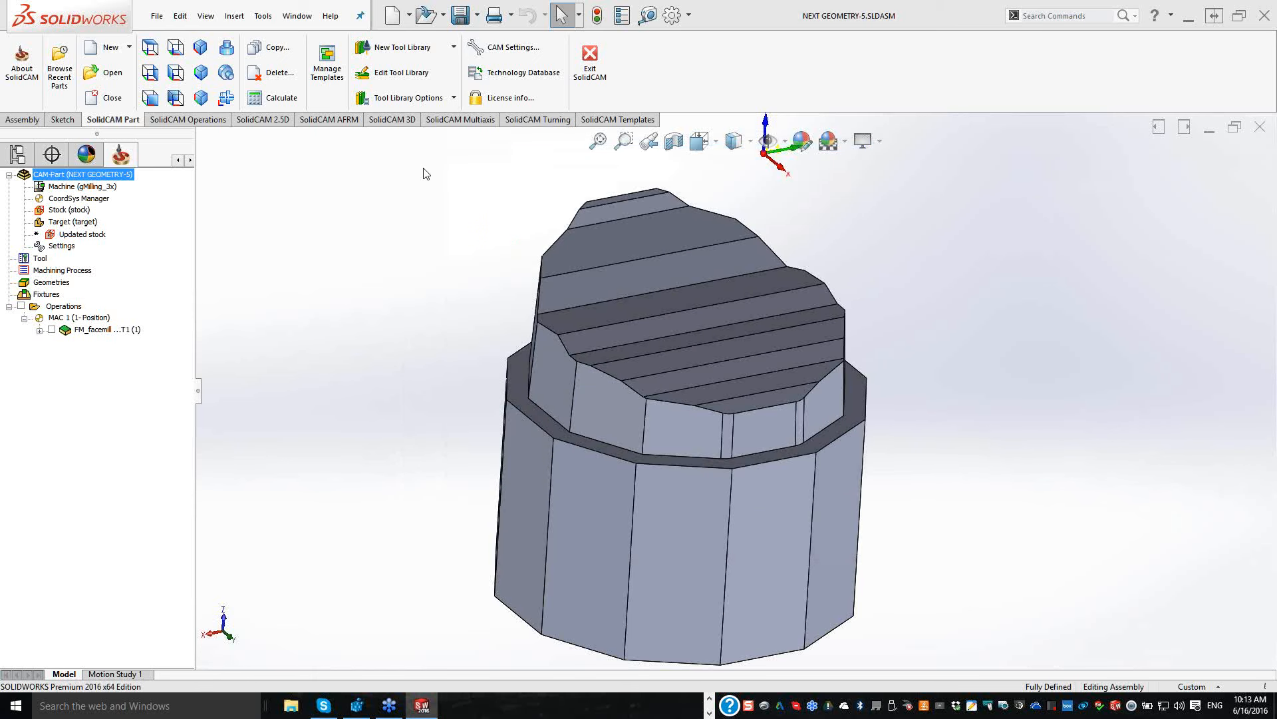
Step: Start a Profile operation and begin its contour chain at the front top edge of the raised section, using Curve chaining
click(278, 120)
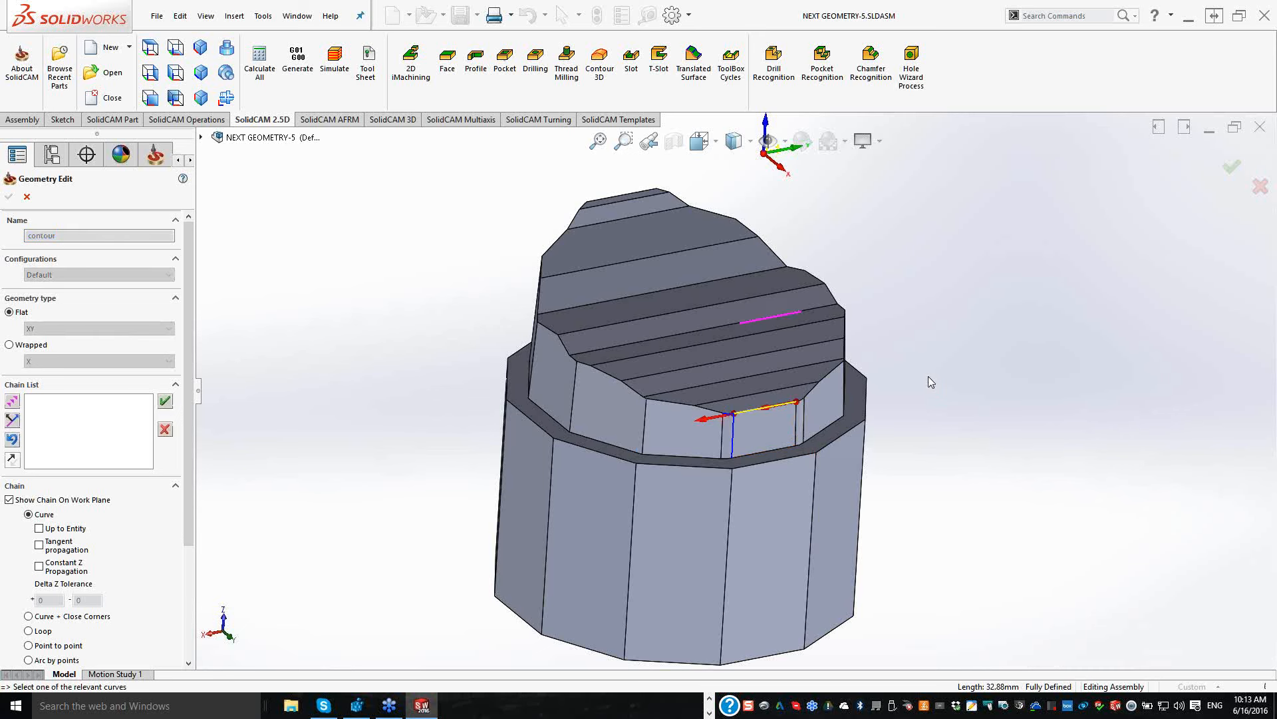
middle_drag(928, 376, 916, 383)
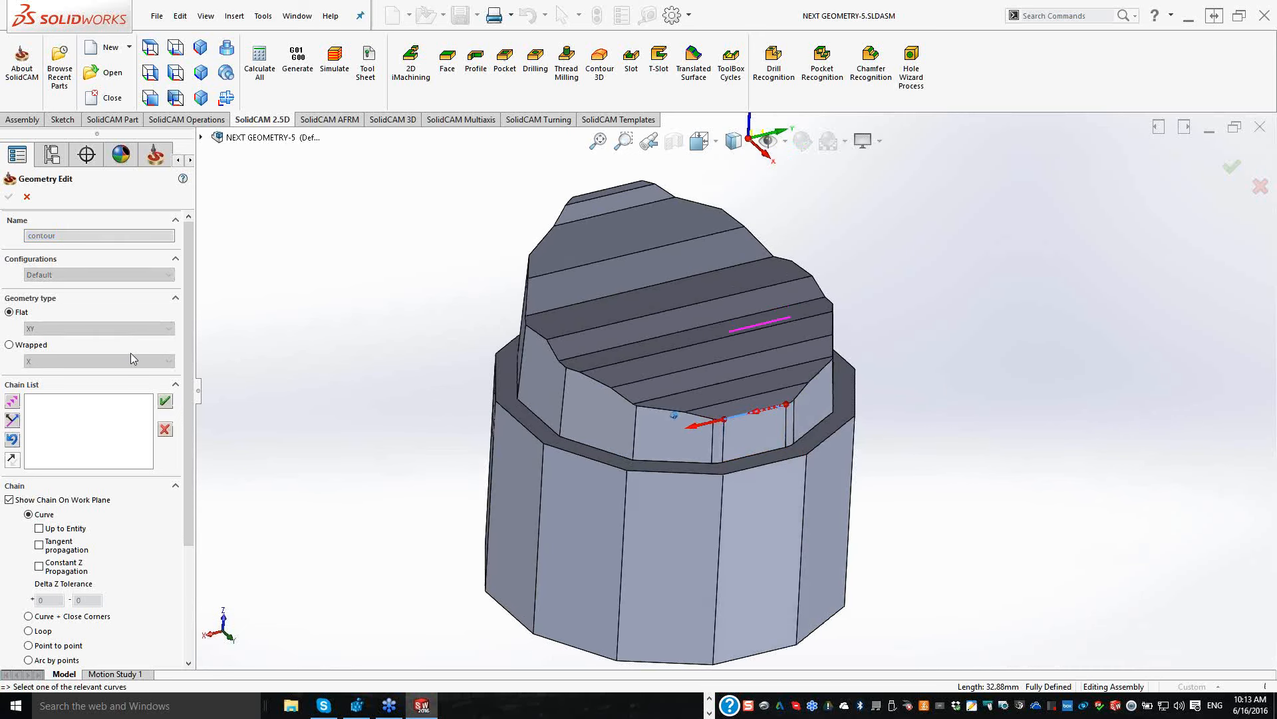
click(15, 403)
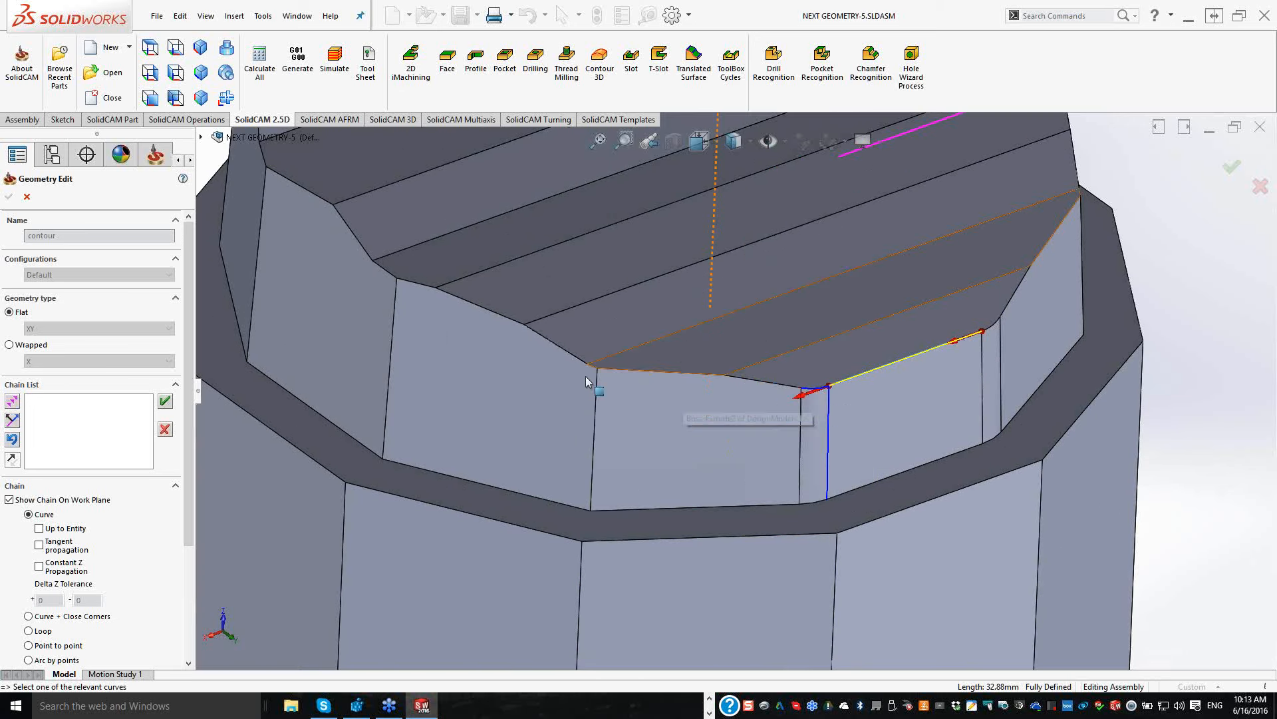
scroll(961, 313, up, 3)
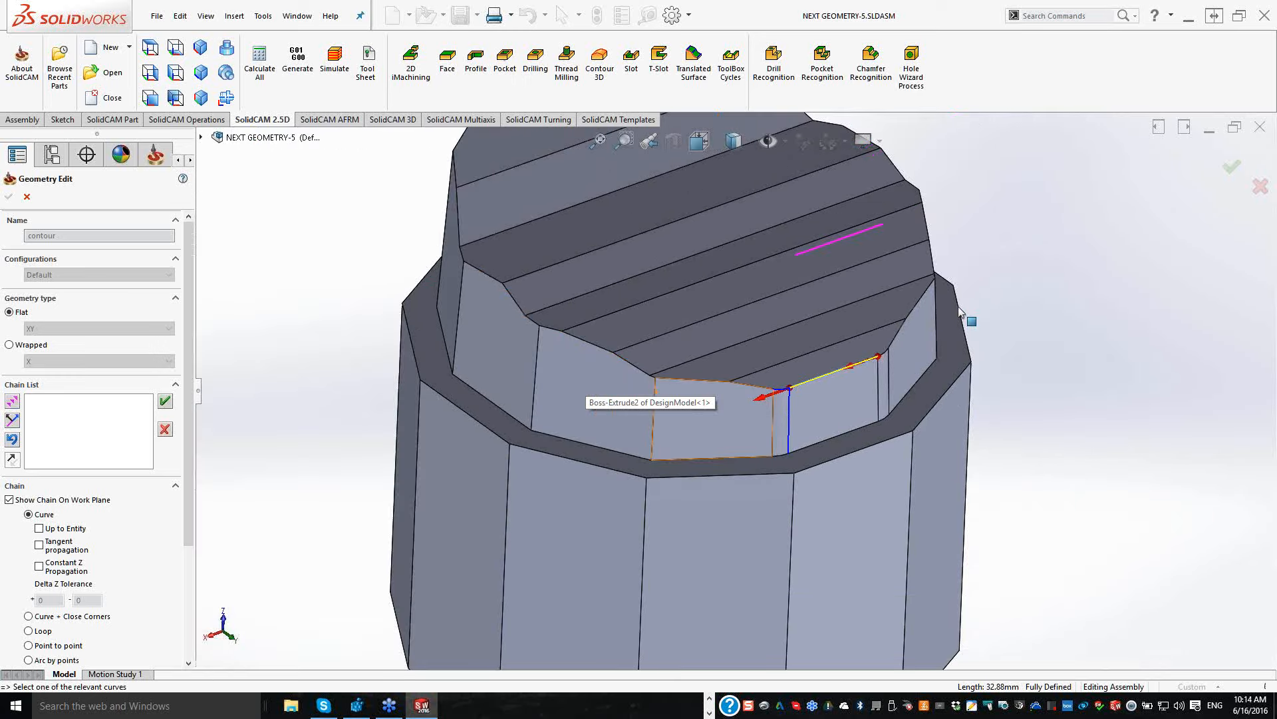
scroll(960, 310, up, 4)
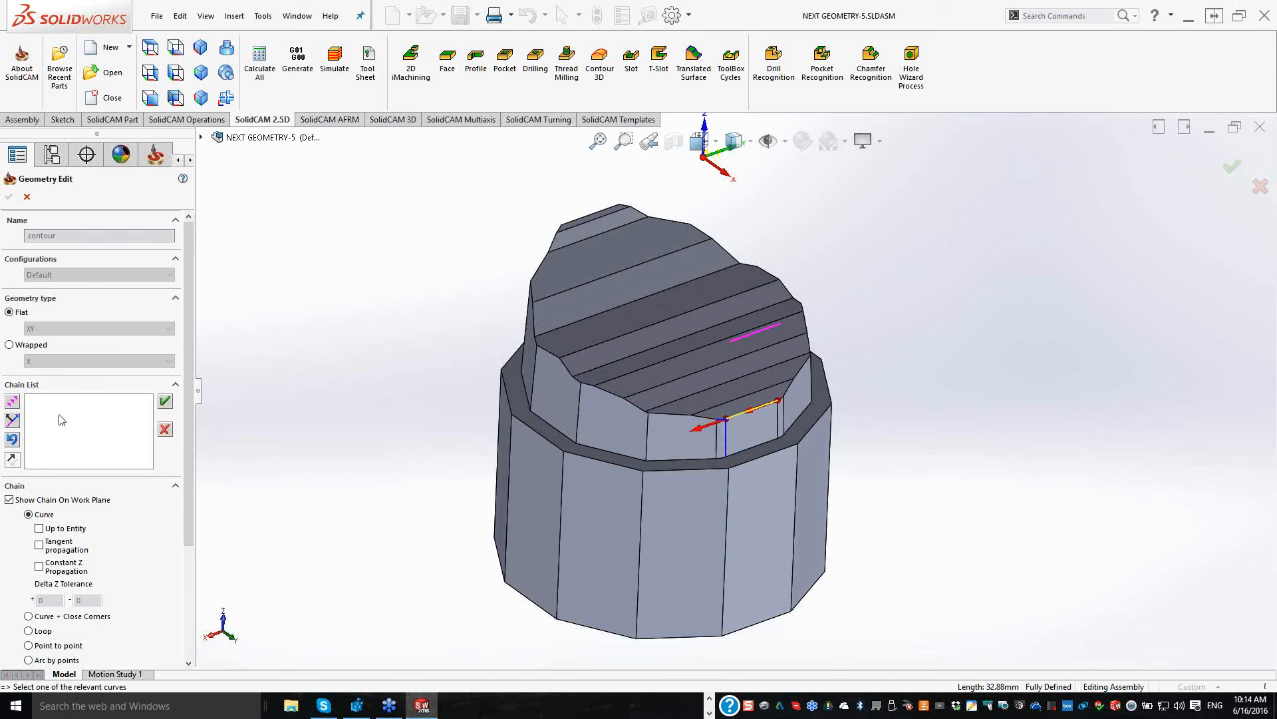
Step: Advance the chain one suggested edge at a time around the raised section's top outline until it closes, and accept it
click(12, 402)
click(11, 402)
click(12, 402)
click(12, 402)
click(12, 402)
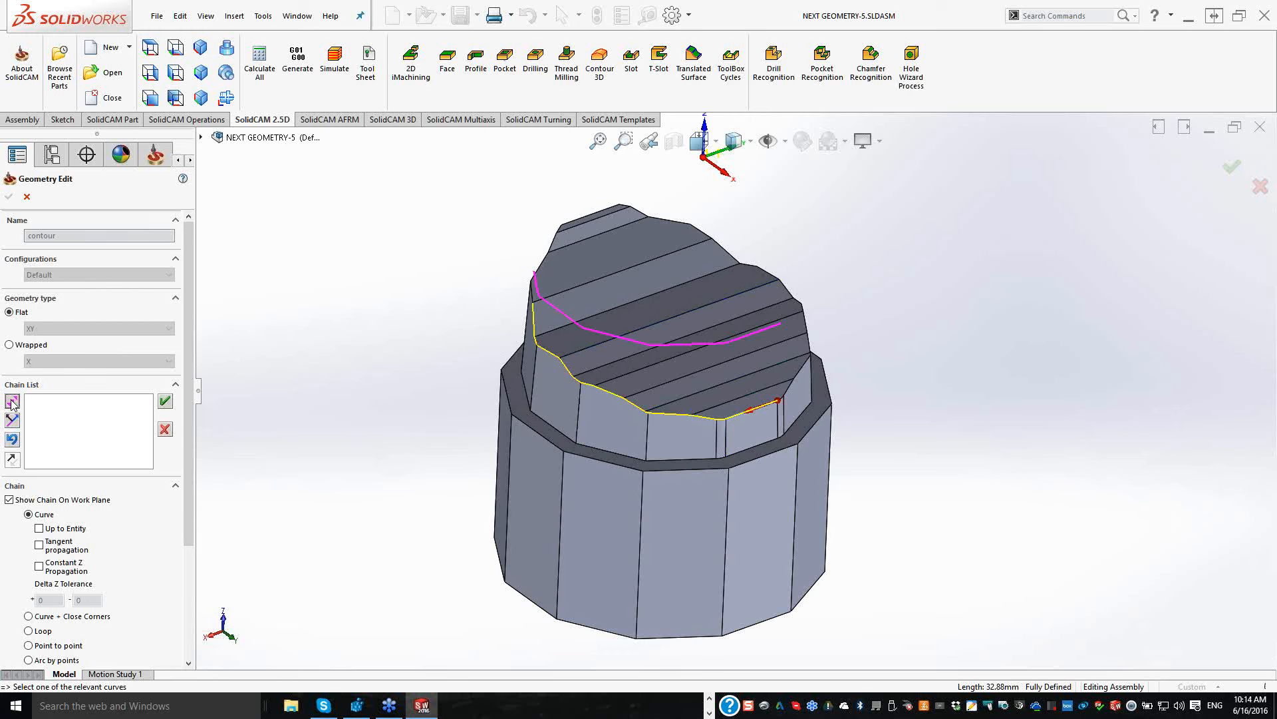
click(11, 402)
click(11, 401)
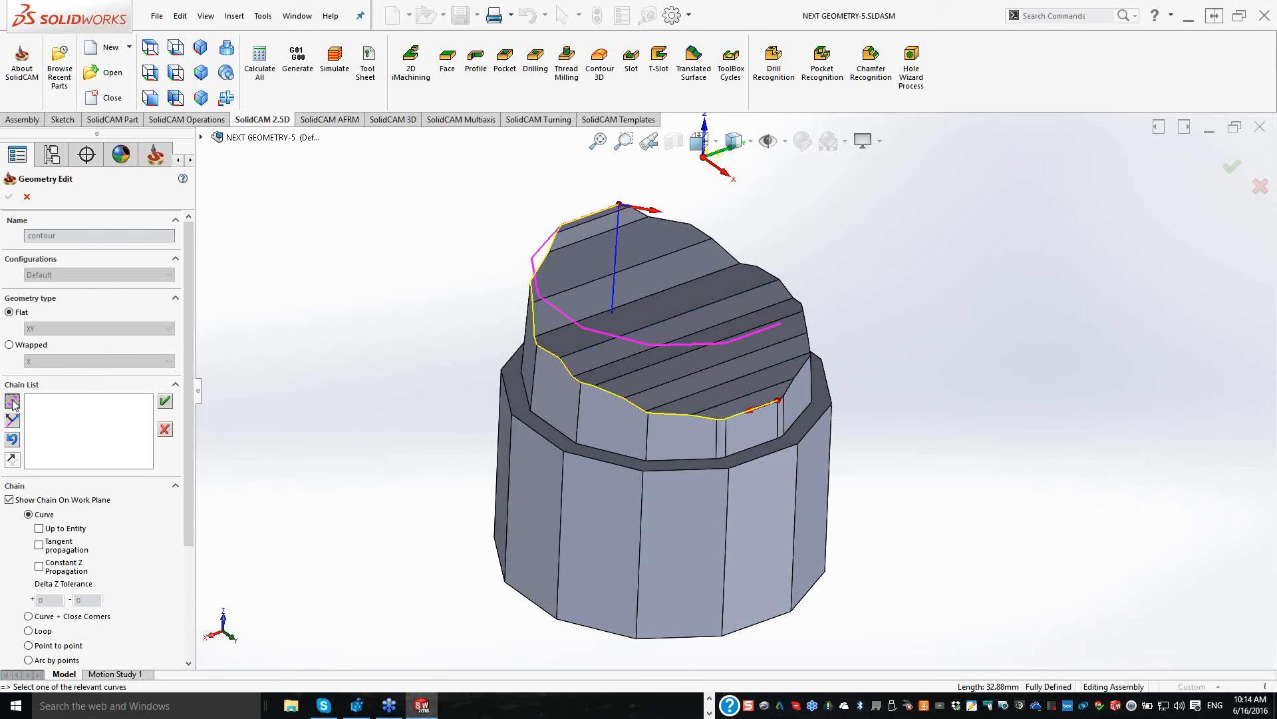
click(13, 403)
click(13, 402)
click(12, 402)
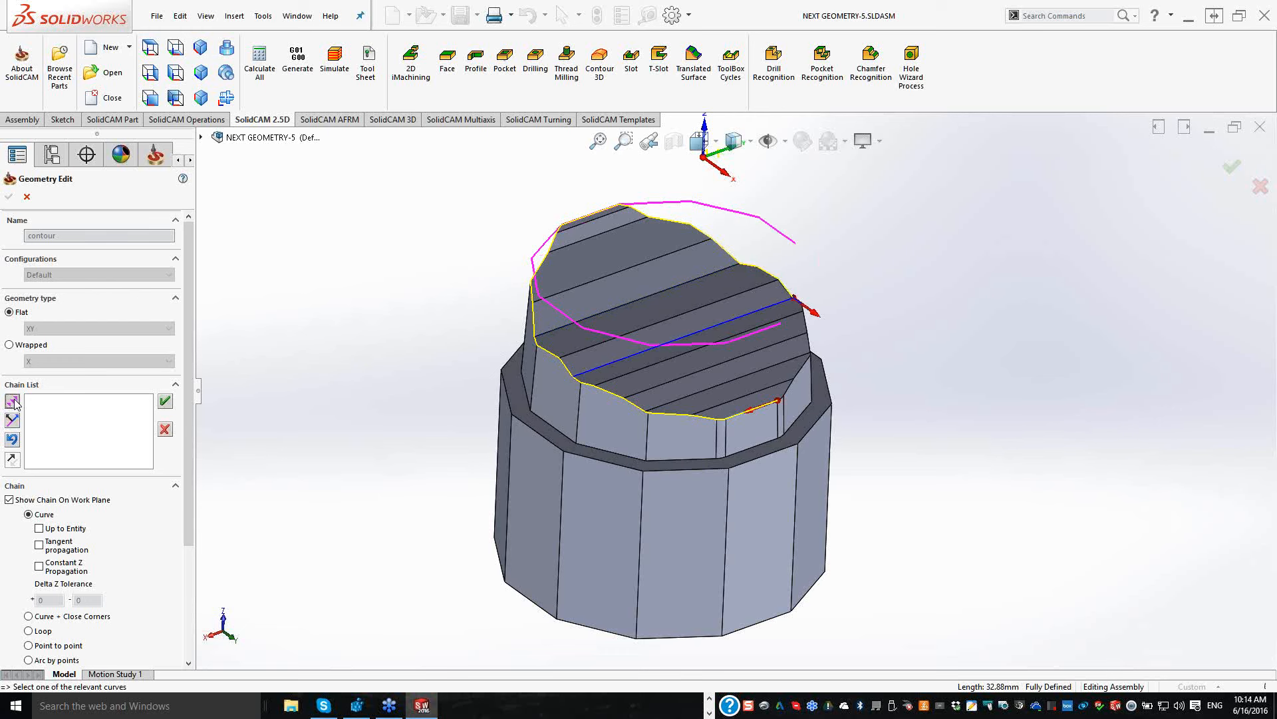
click(13, 402)
click(13, 402)
click(13, 402)
click(13, 402)
click(12, 402)
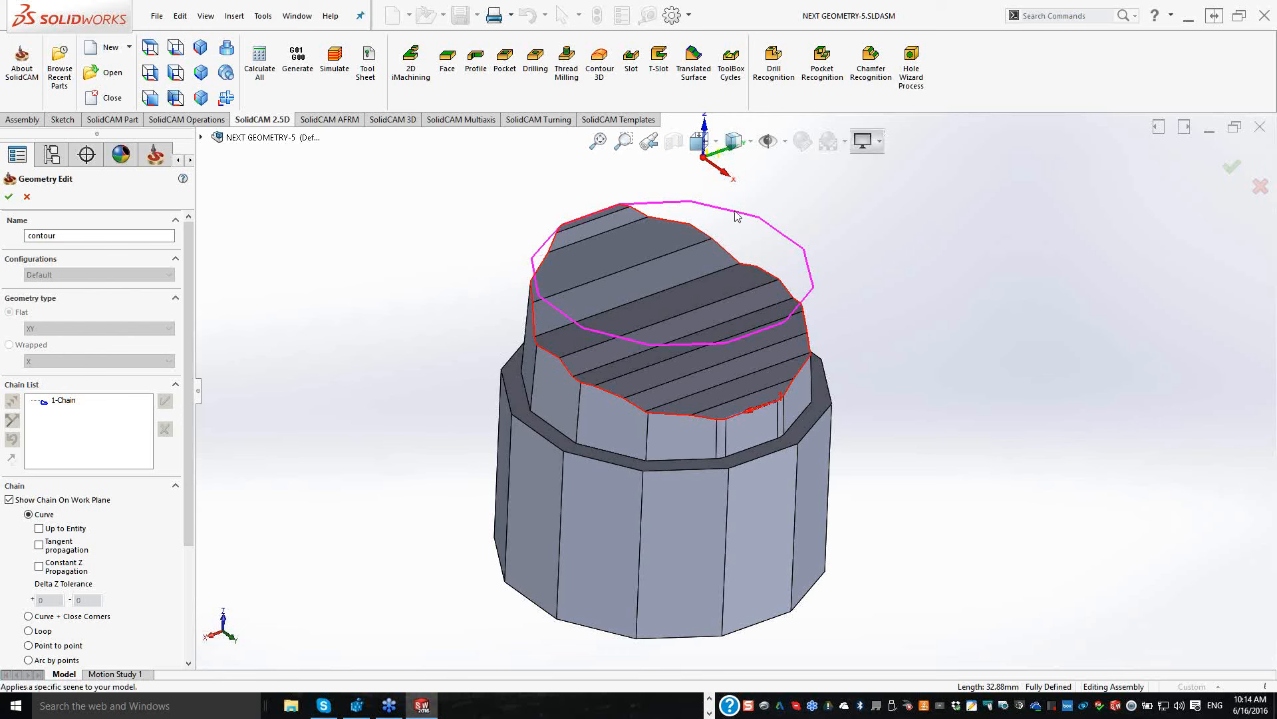
Step: Leave the contour geometry and the Profile operation without saving, and open the recent CAM-Part next geometry pick
click(9, 500)
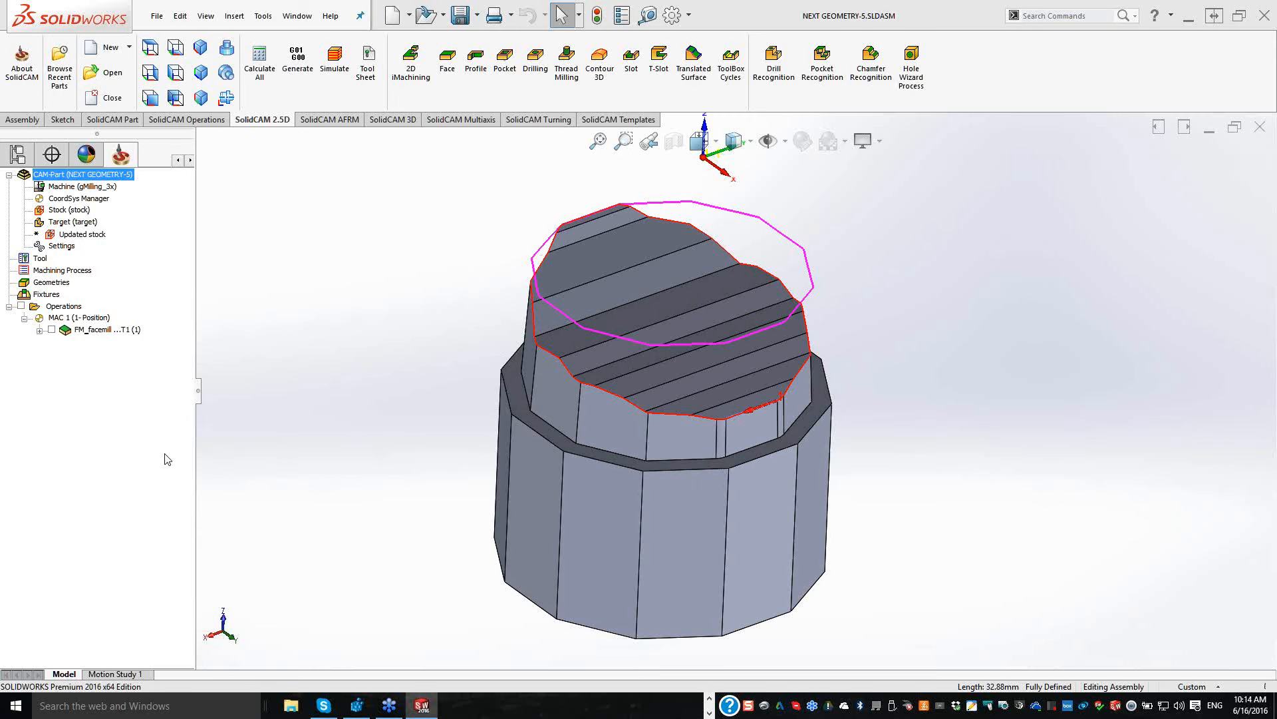
click(1167, 148)
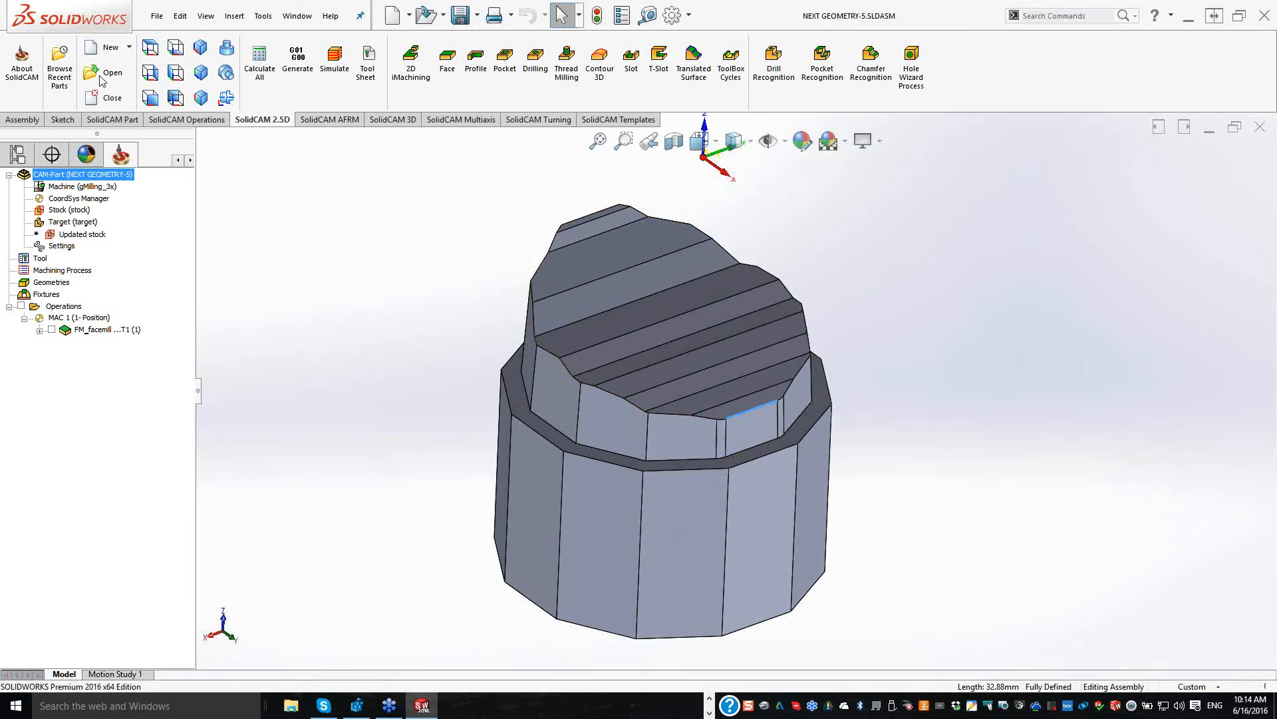
click(61, 77)
click(652, 343)
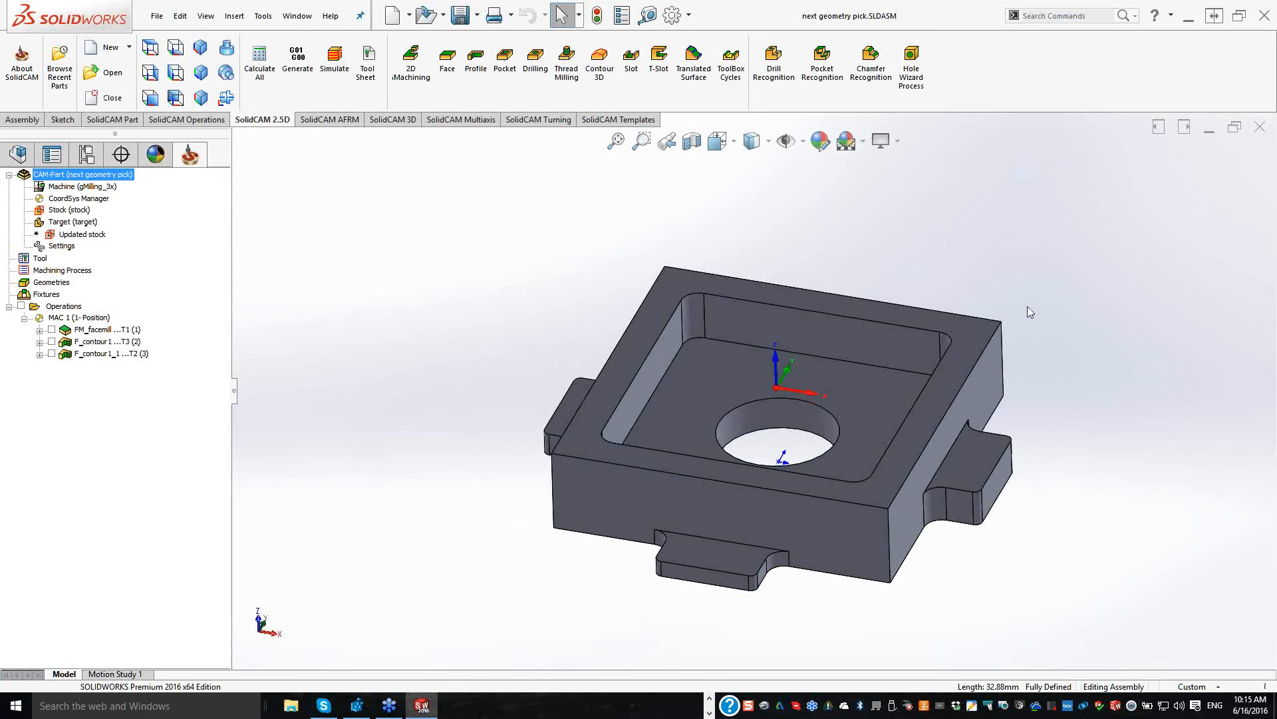
mouse_move(1027, 306)
middle_down()
mouse_move(810, 475)
mouse_move(790, 338)
mouse_move(910, 417)
mouse_move(1067, 388)
middle_up()
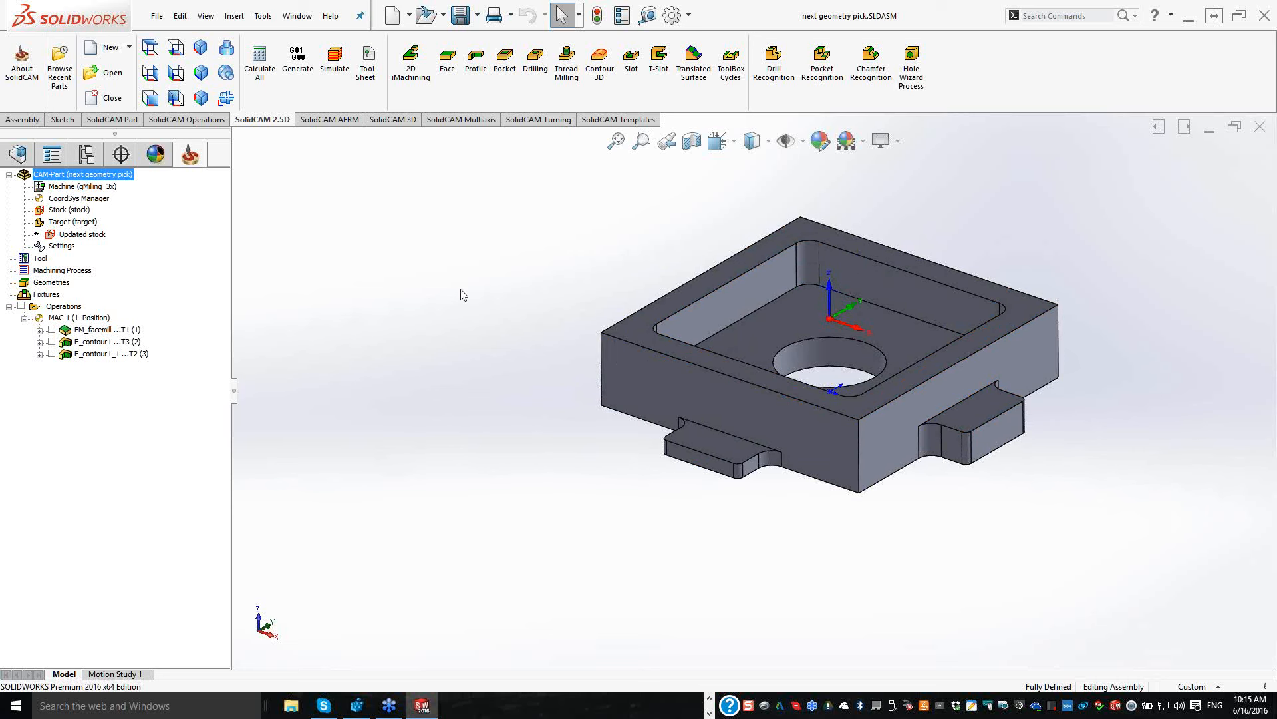
click(476, 60)
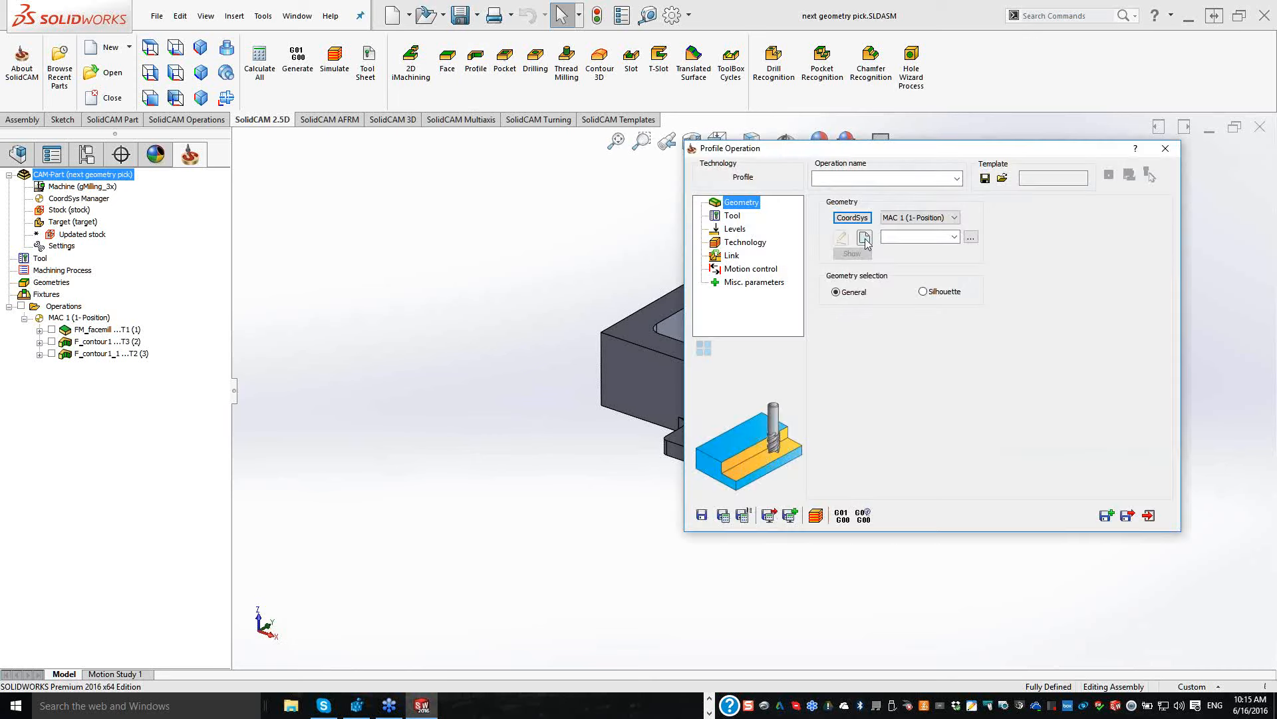
click(865, 238)
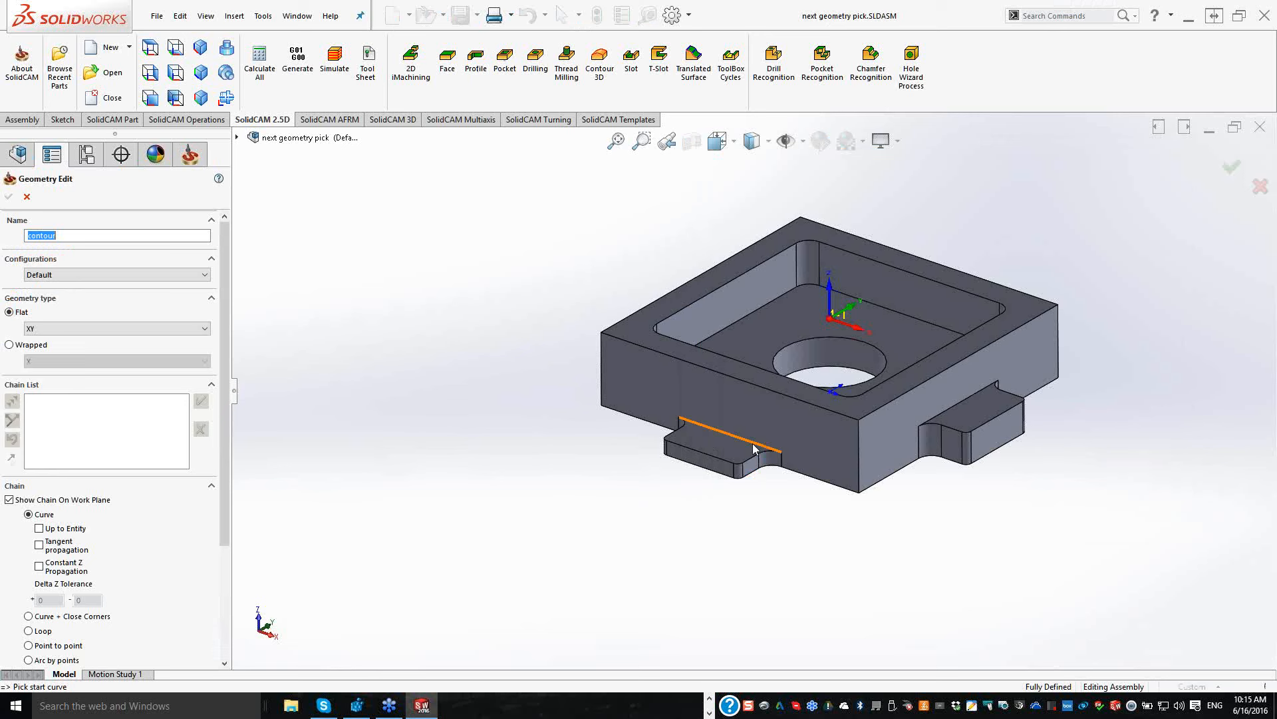
click(754, 449)
click(201, 400)
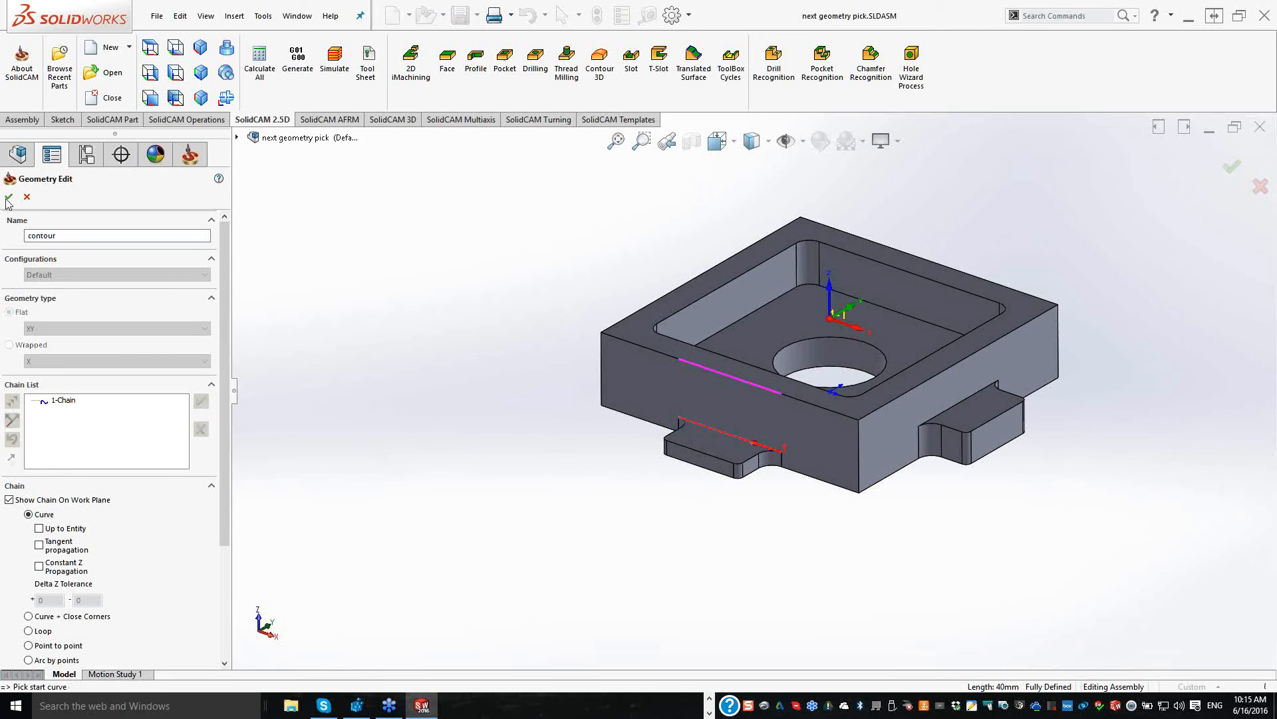
click(8, 198)
click(730, 216)
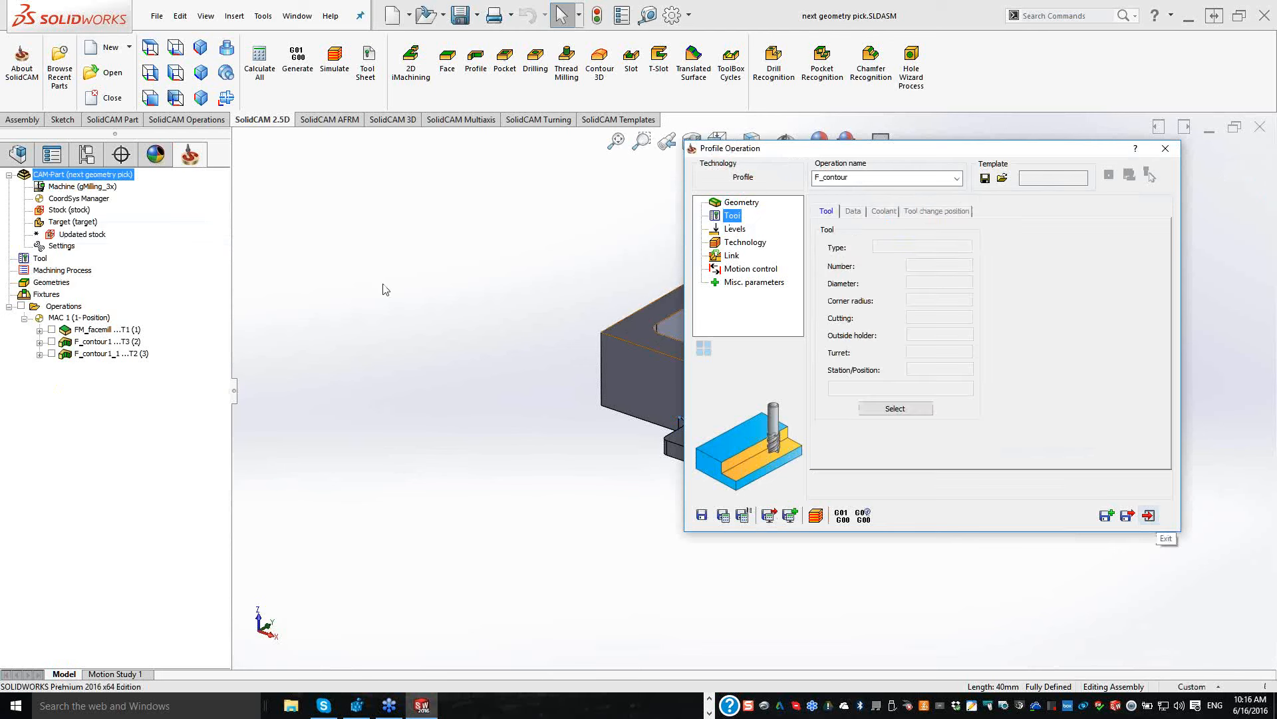
click(598, 371)
click(653, 374)
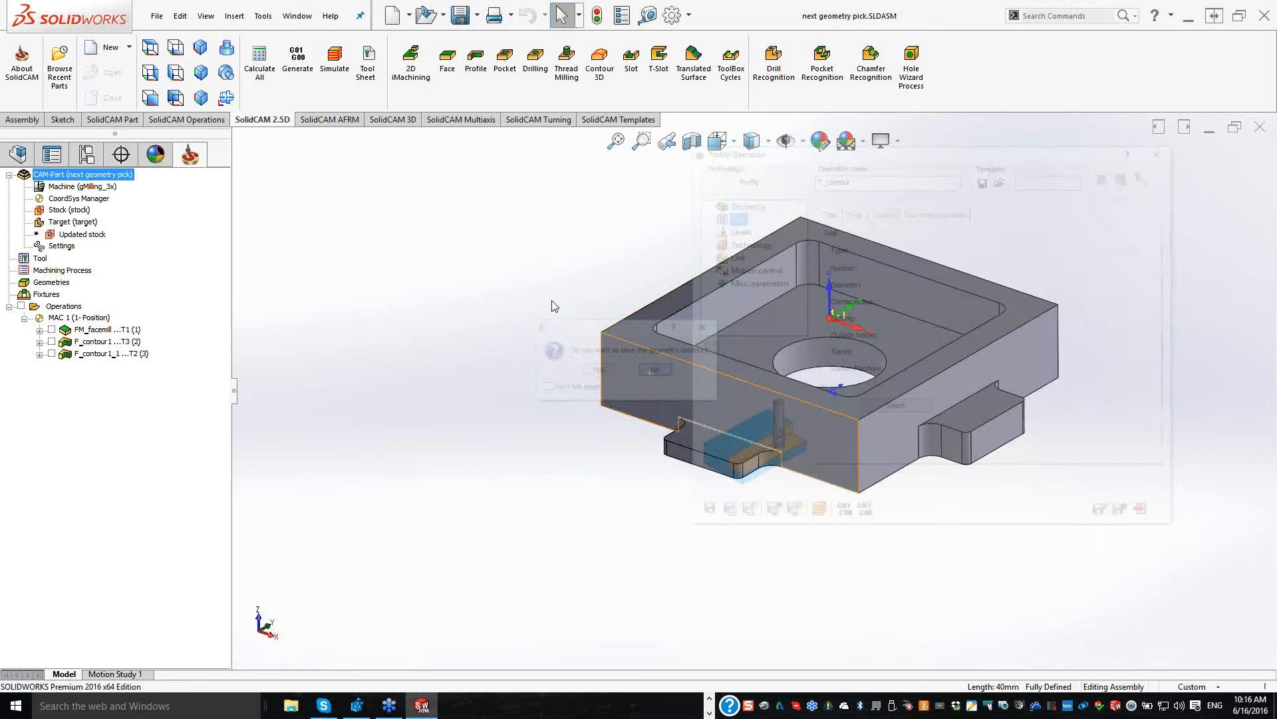
Step: Create a Profile operation with a contour geometry of four separate Curve chains, one where each side tab meets the block wall
middle_drag(552, 301, 431, 328)
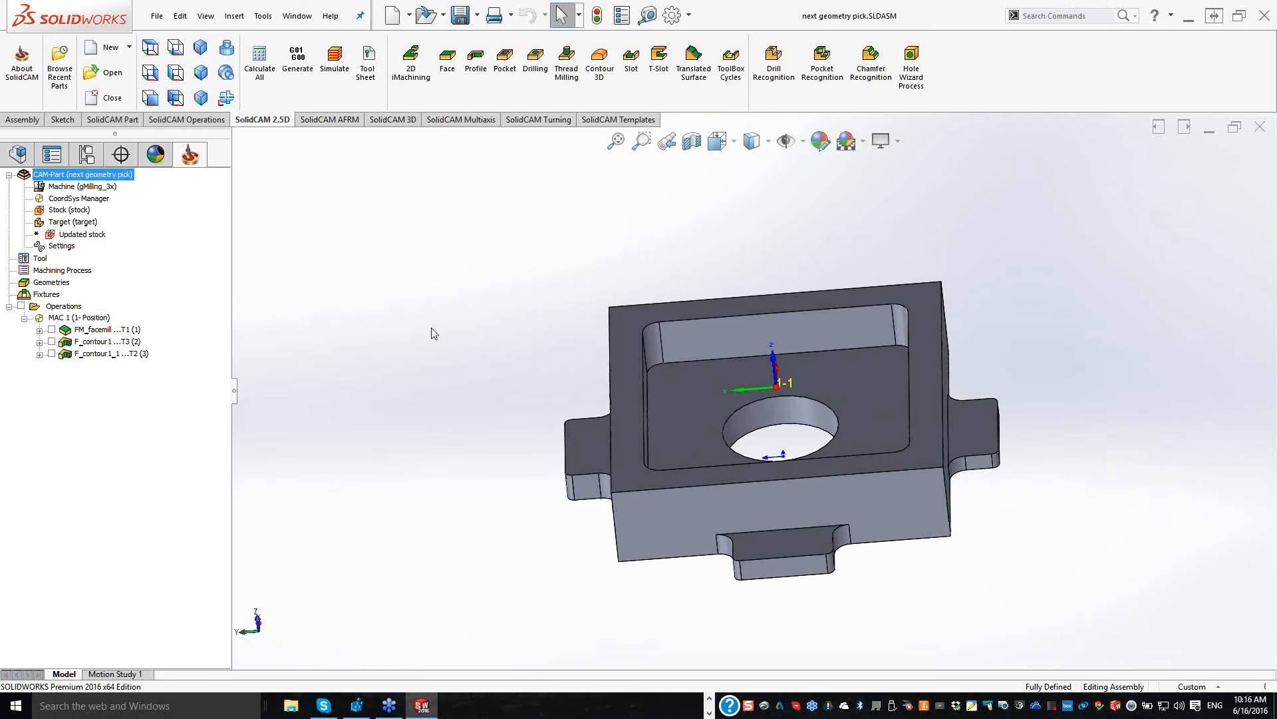
click(476, 67)
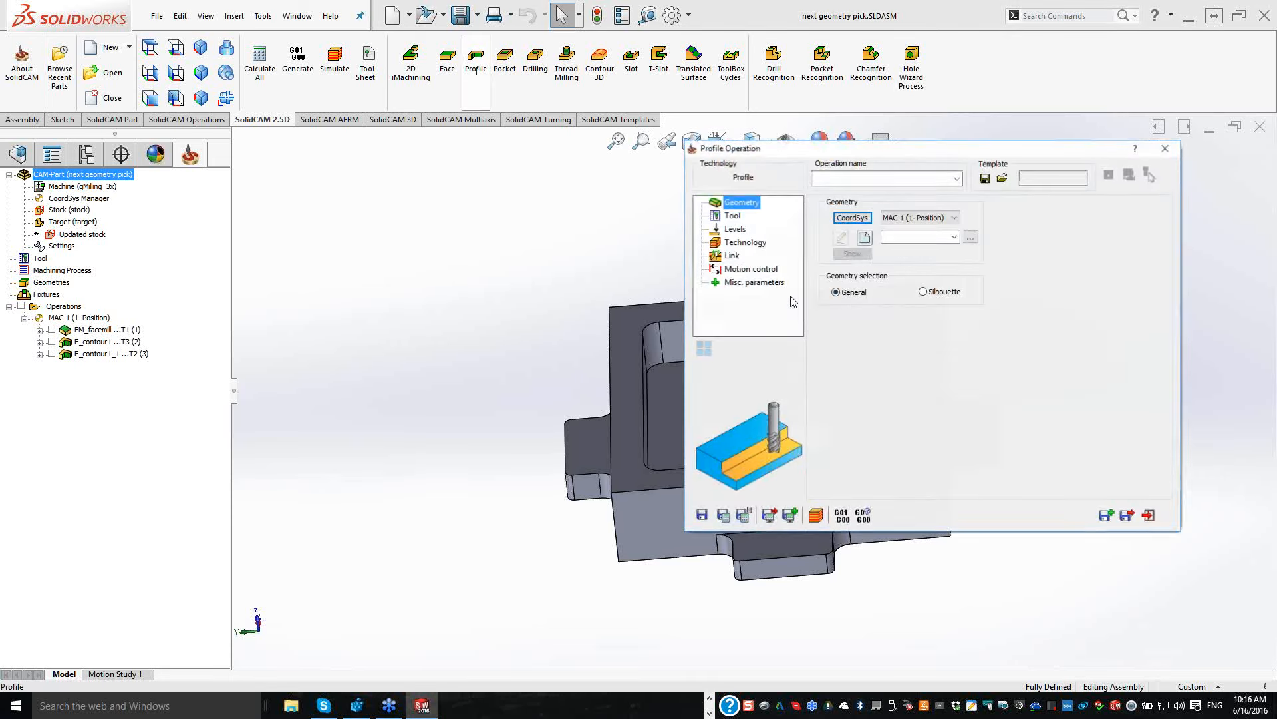
click(863, 240)
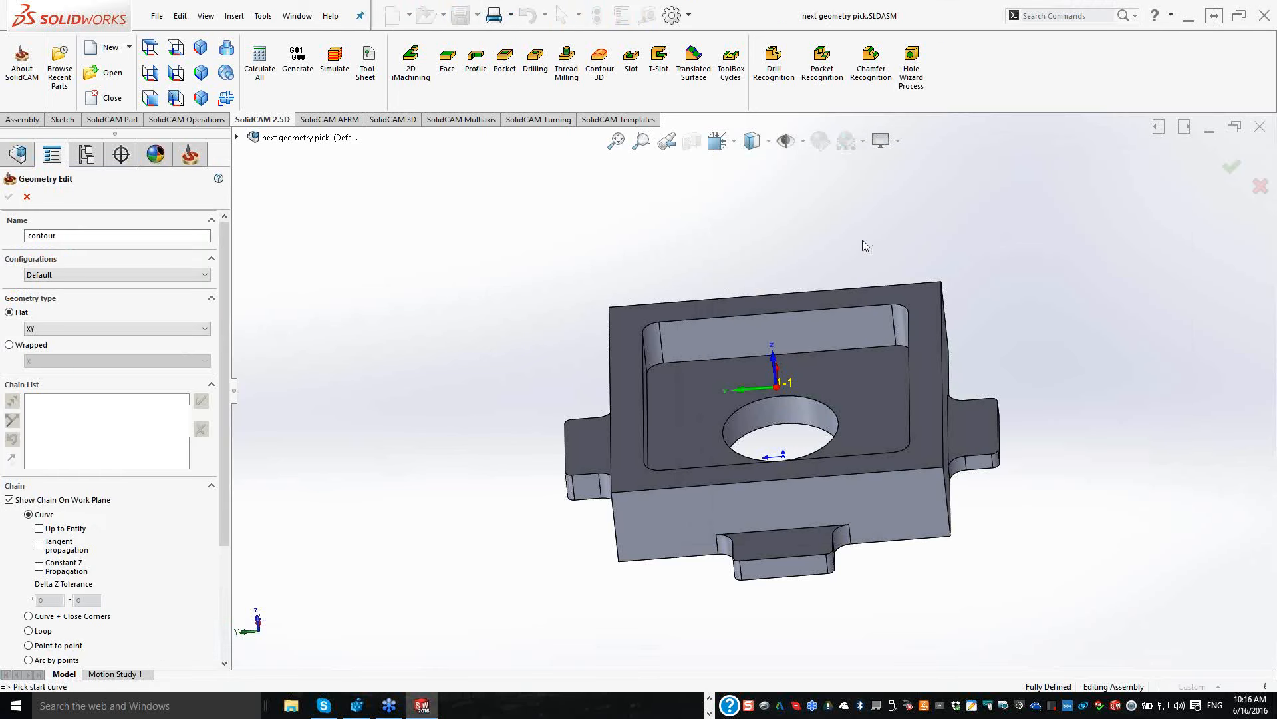
middle_drag(863, 240, 817, 527)
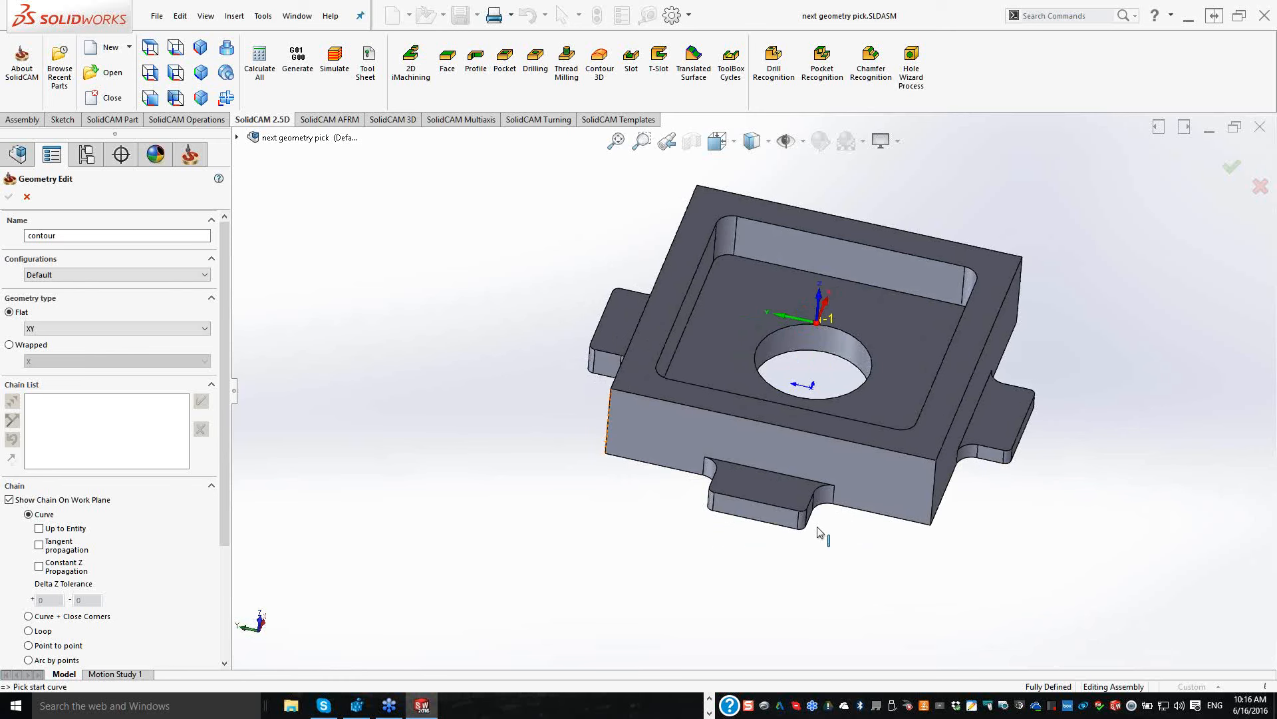
click(819, 532)
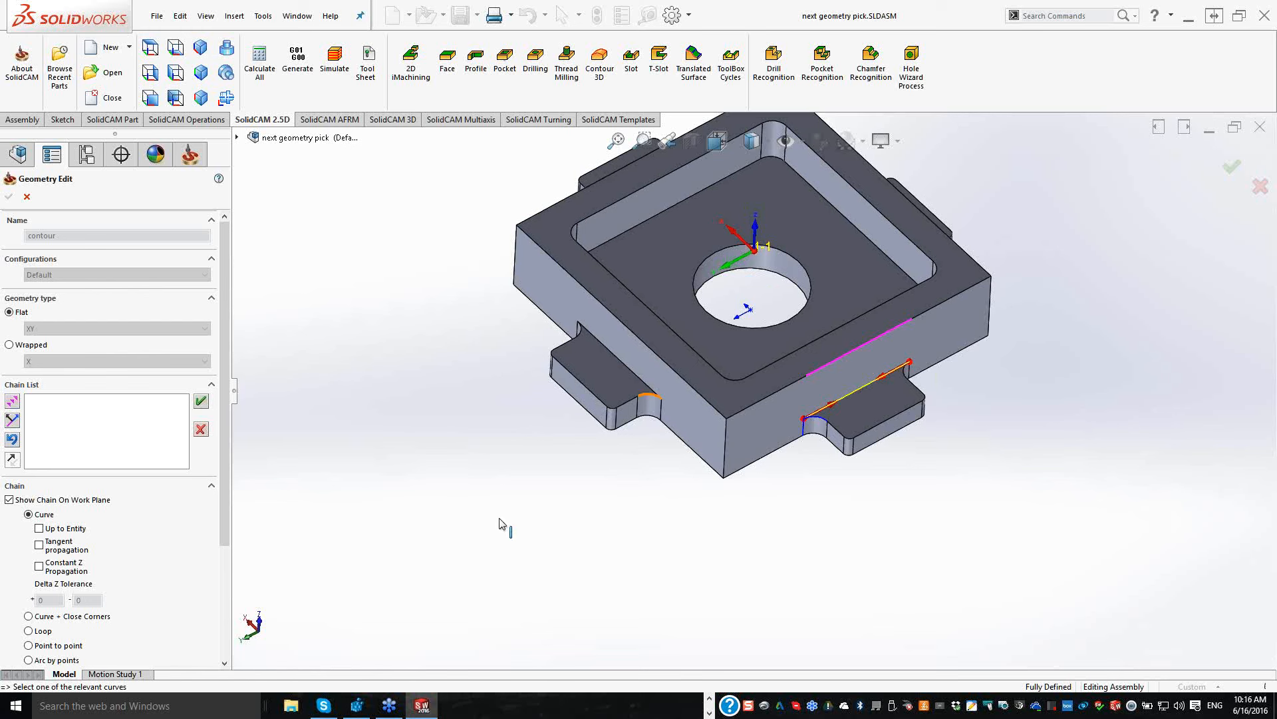
click(642, 382)
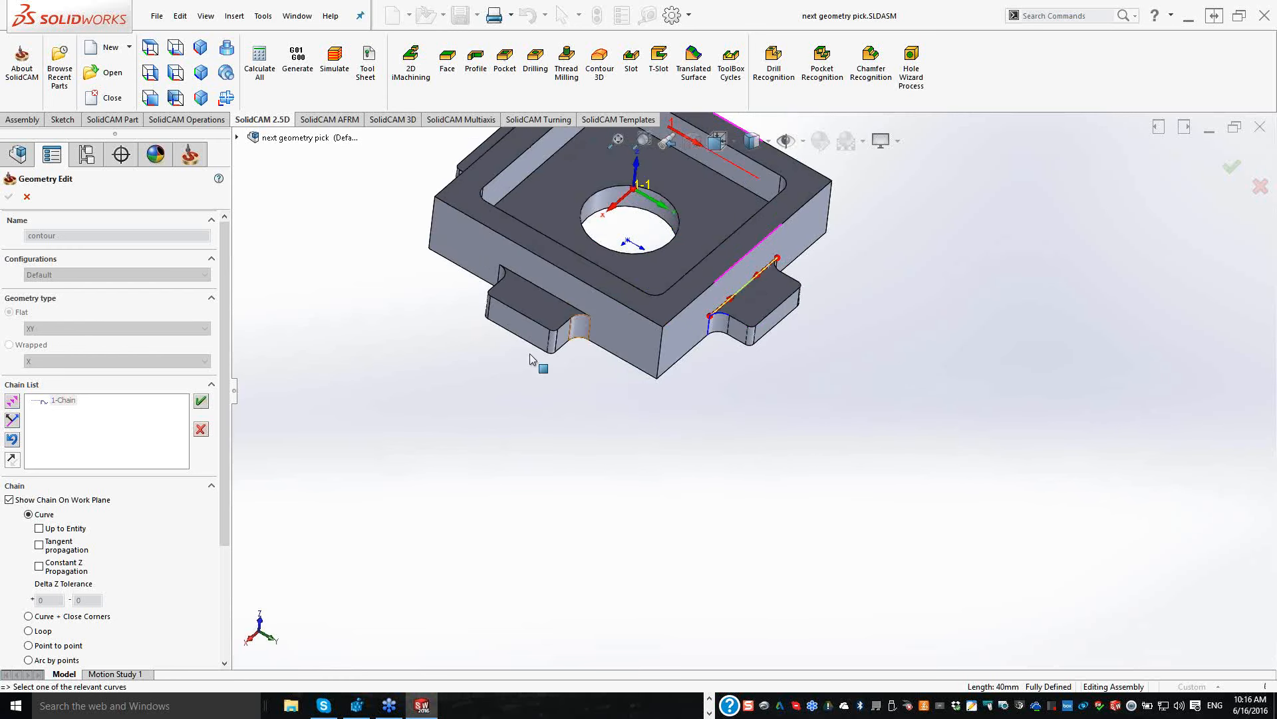
click(576, 313)
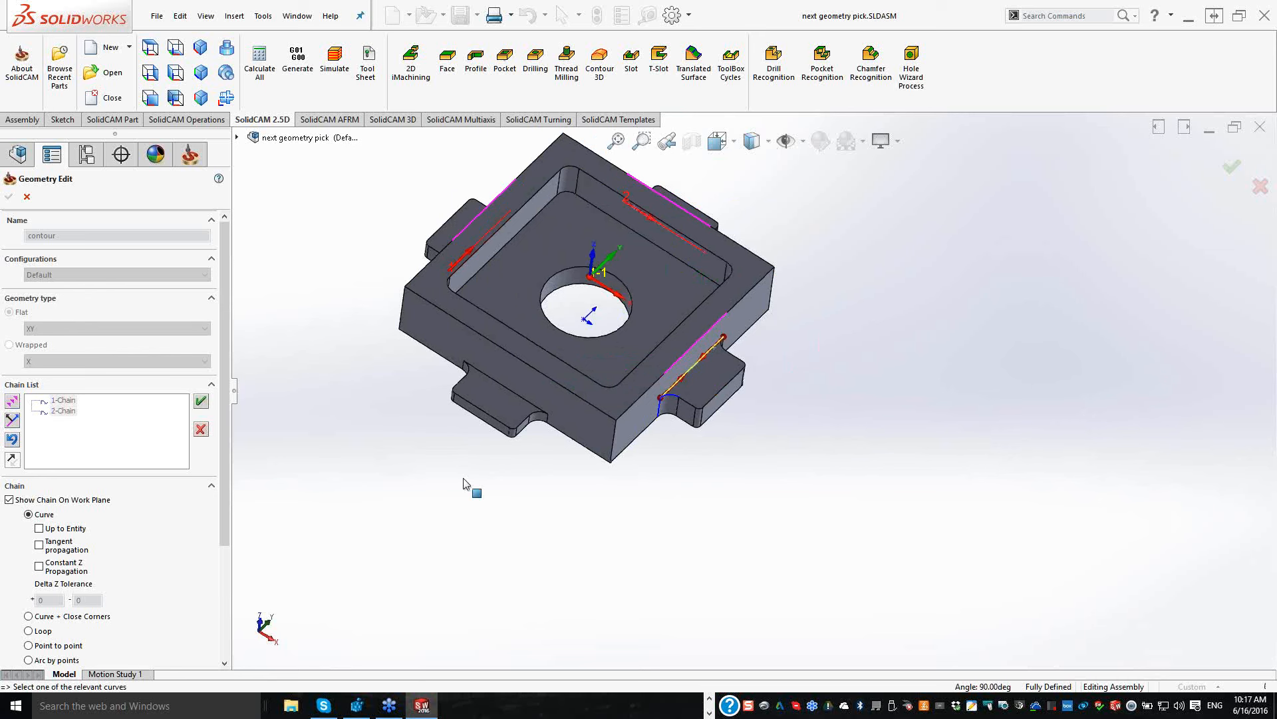
click(536, 407)
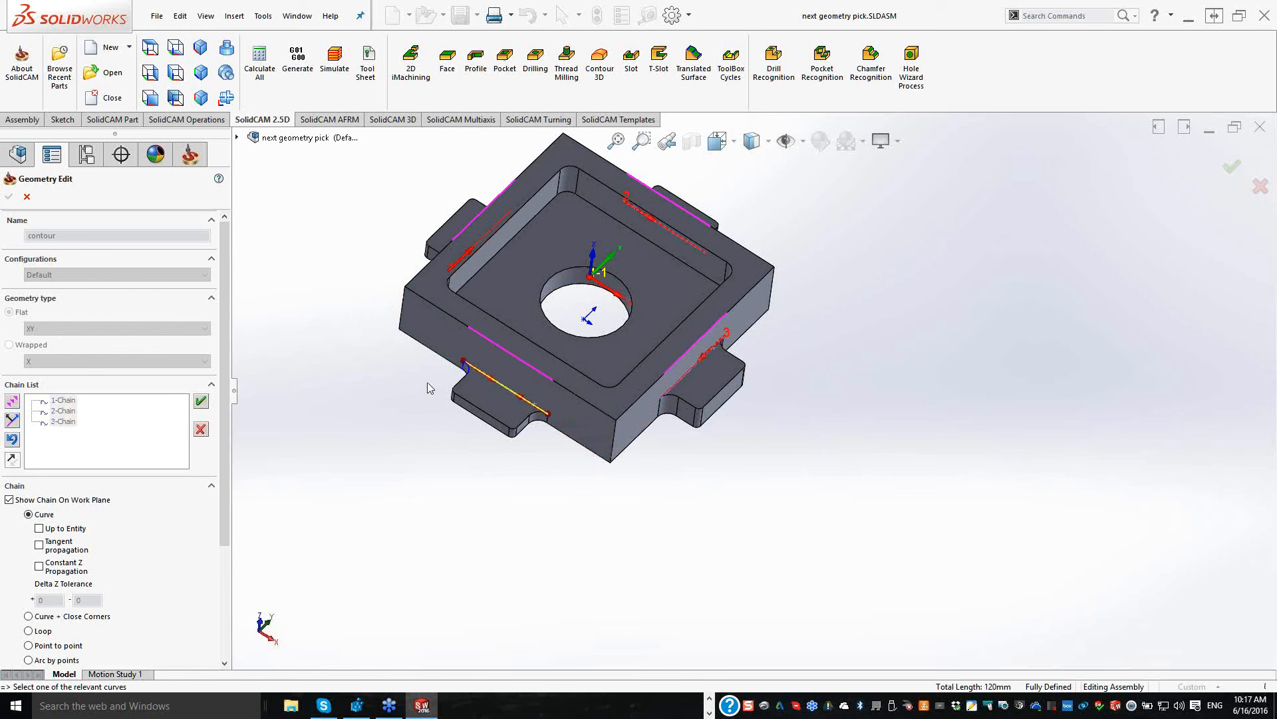
click(201, 401)
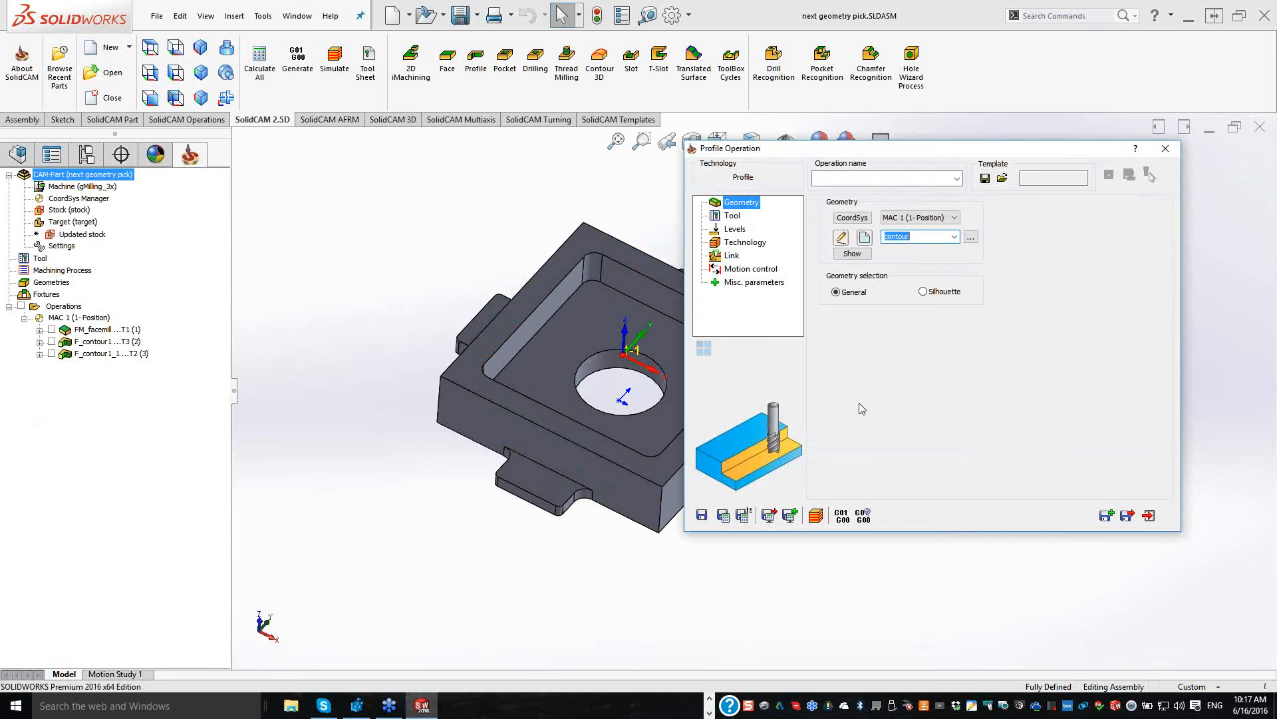
Step: Assign the 16 mm end mill, tool number 3, to the Profile operation and switch its milling depth to variable
click(871, 411)
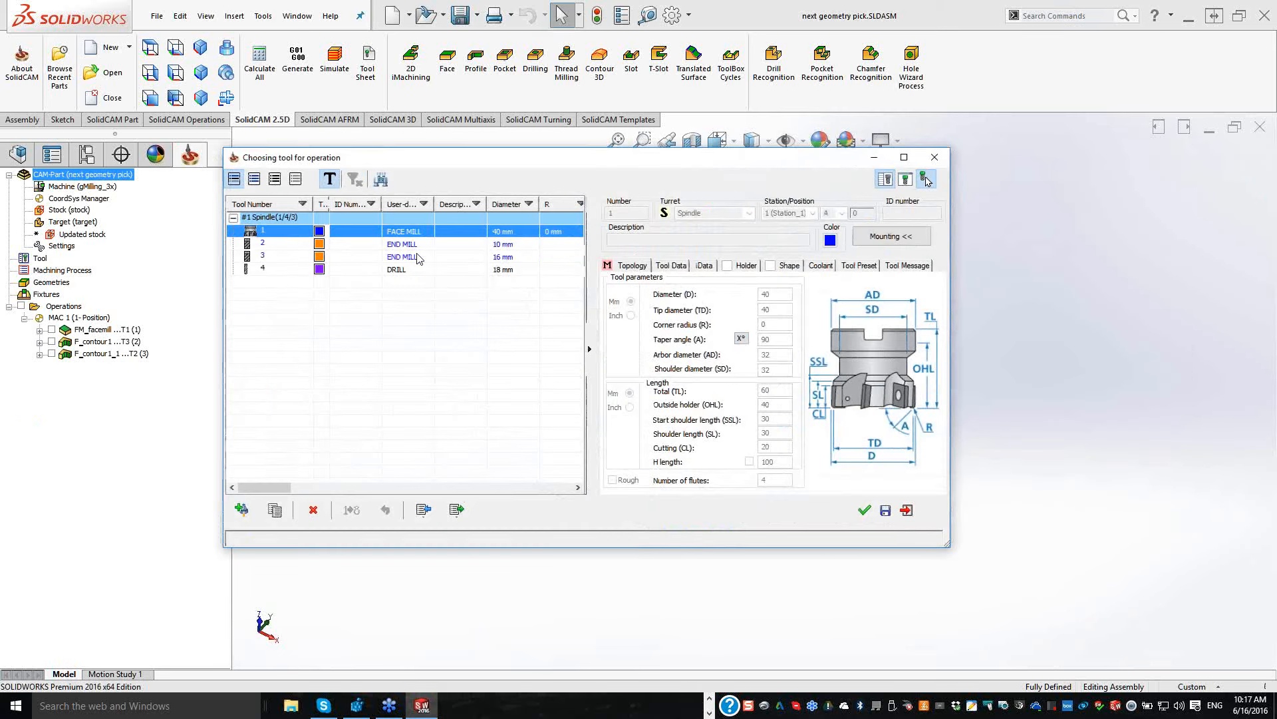
click(865, 510)
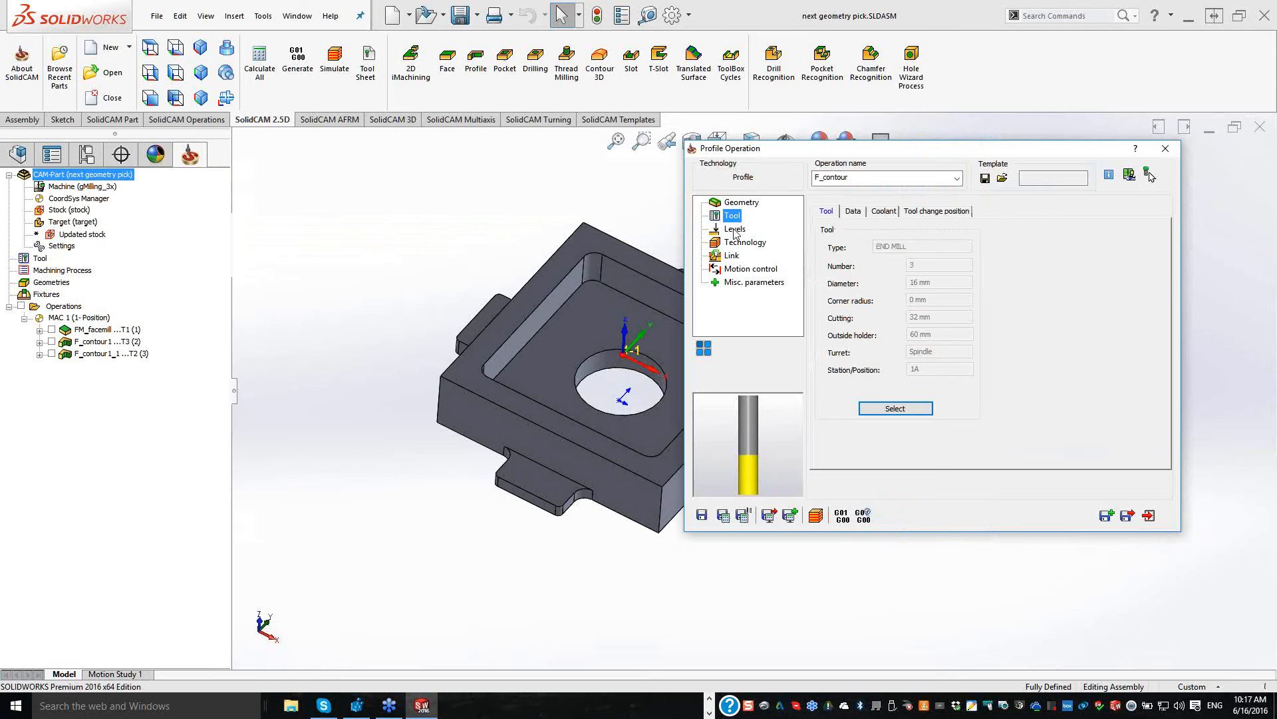
click(735, 230)
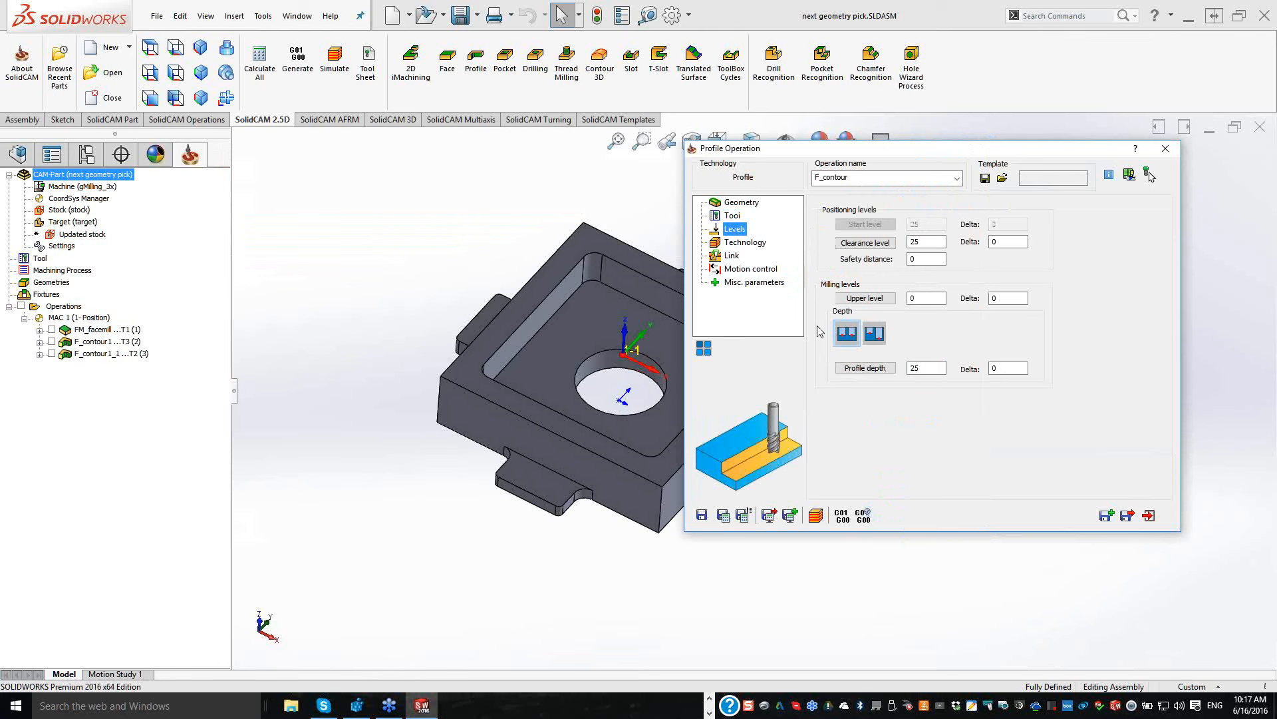
click(873, 336)
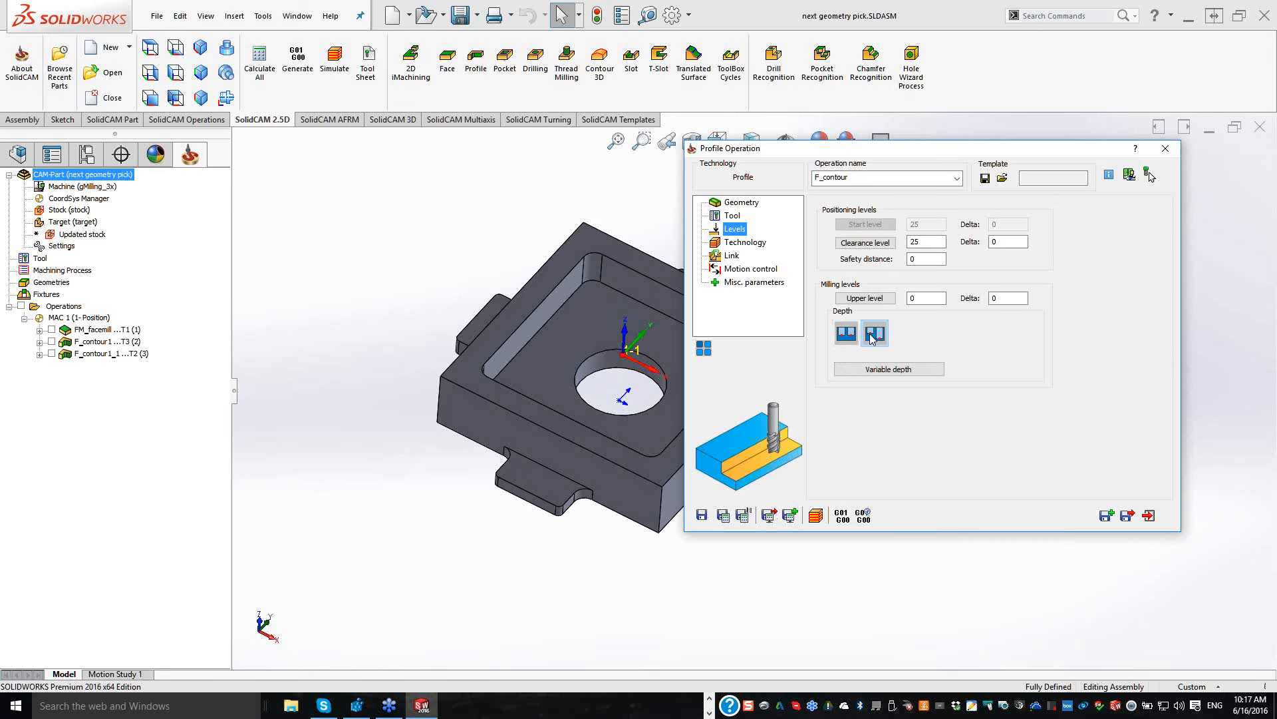
Step: Open the variable depth list and highlight its chains in turn to identify each one on the model
click(909, 372)
click(242, 429)
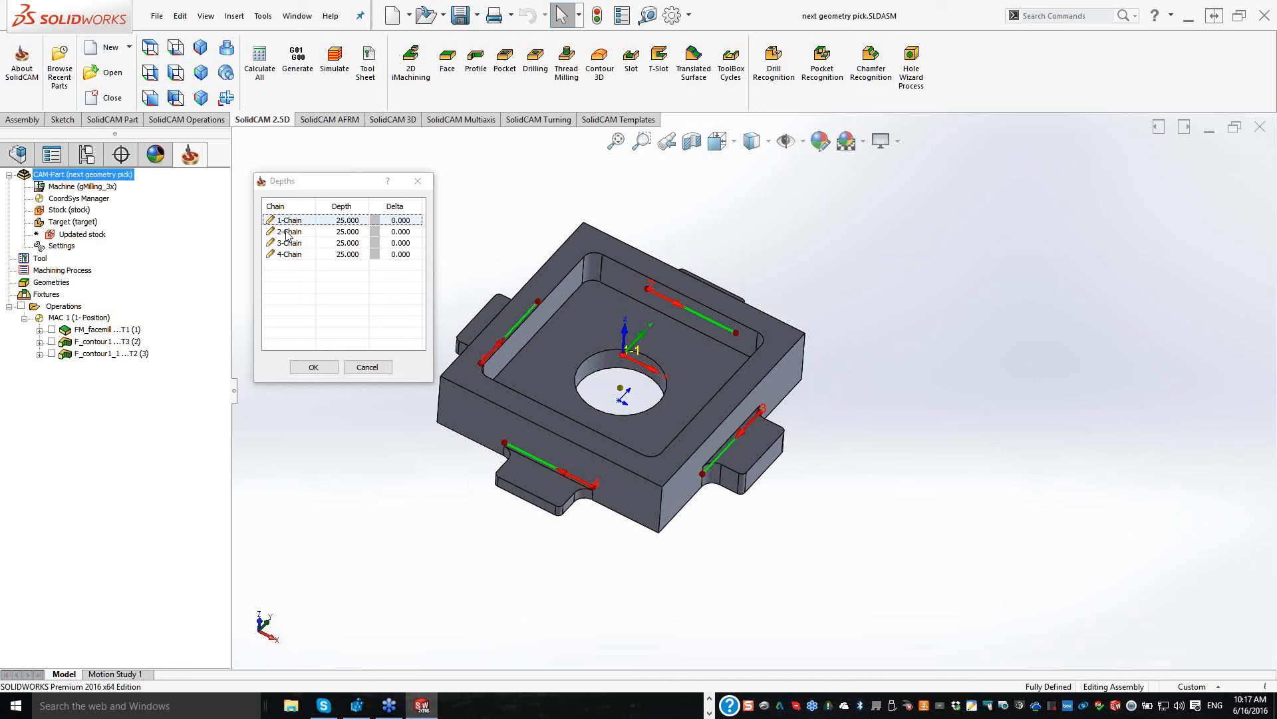
click(287, 232)
click(291, 244)
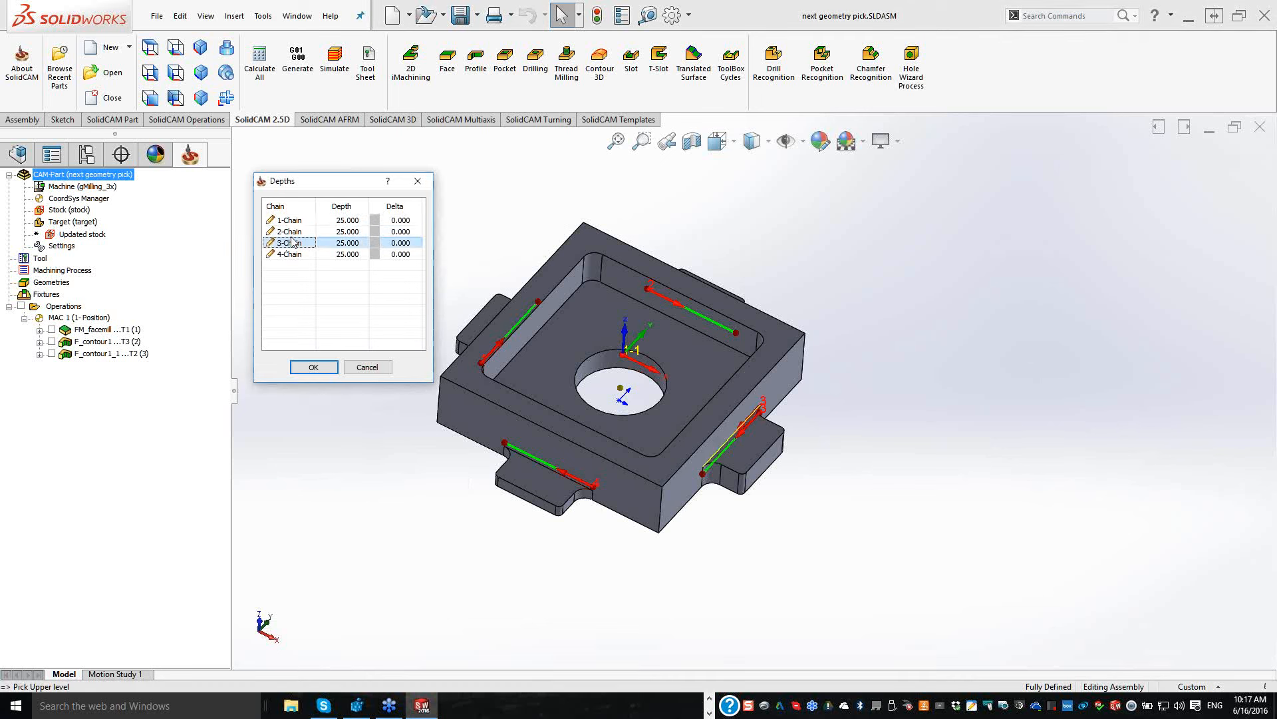
key(Down)
Step: Set the variable depths of 1-Chain and 2-Chain from the top faces of their adjoining side tabs
click(324, 221)
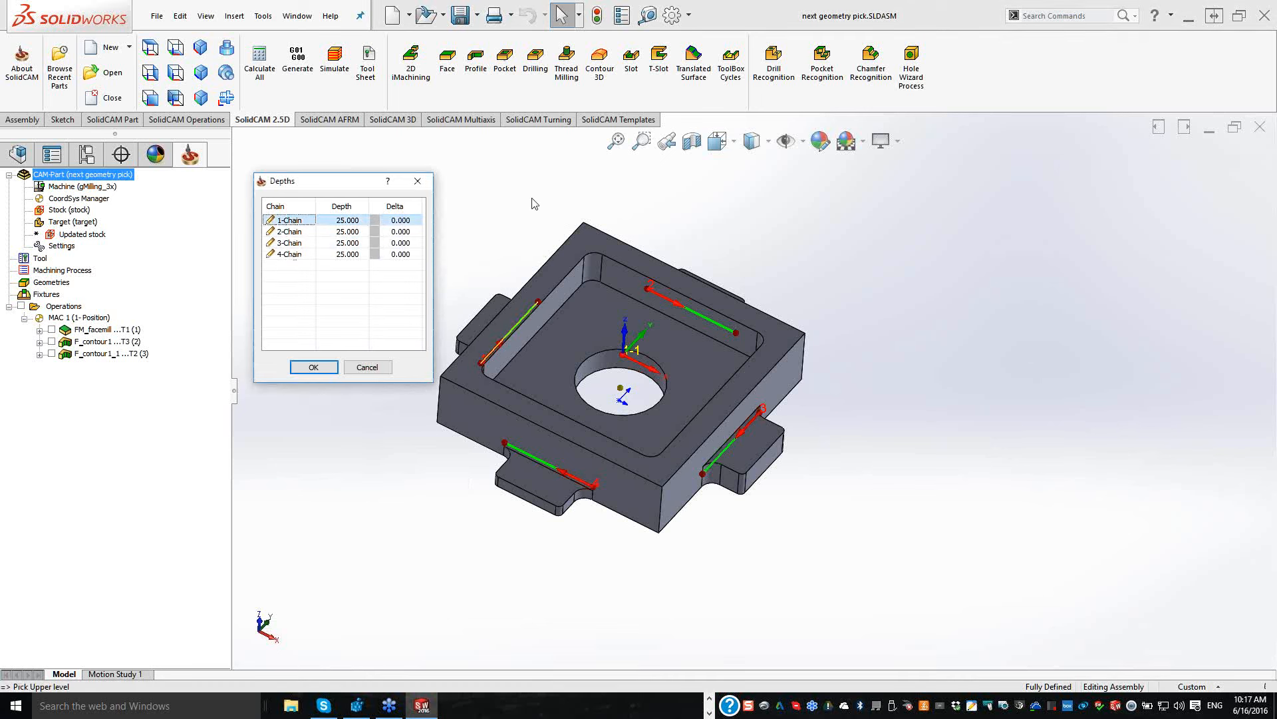
click(524, 200)
middle_drag(522, 201, 529, 461)
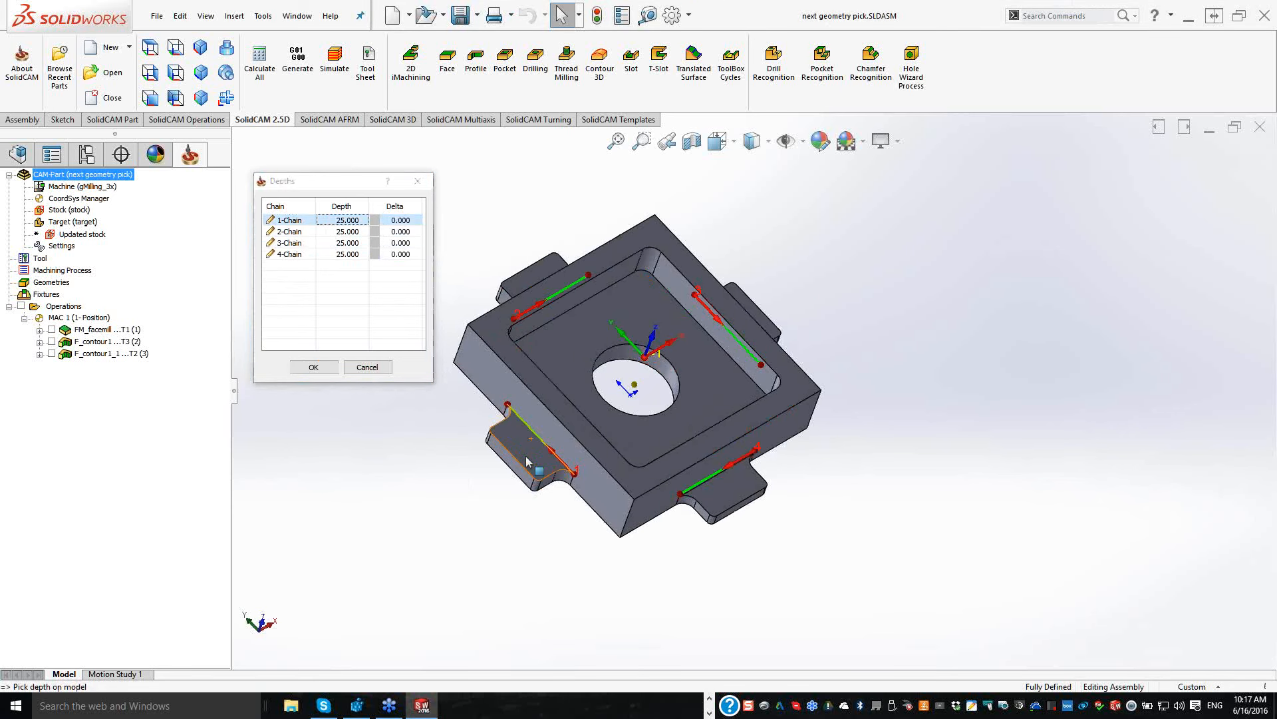
click(525, 461)
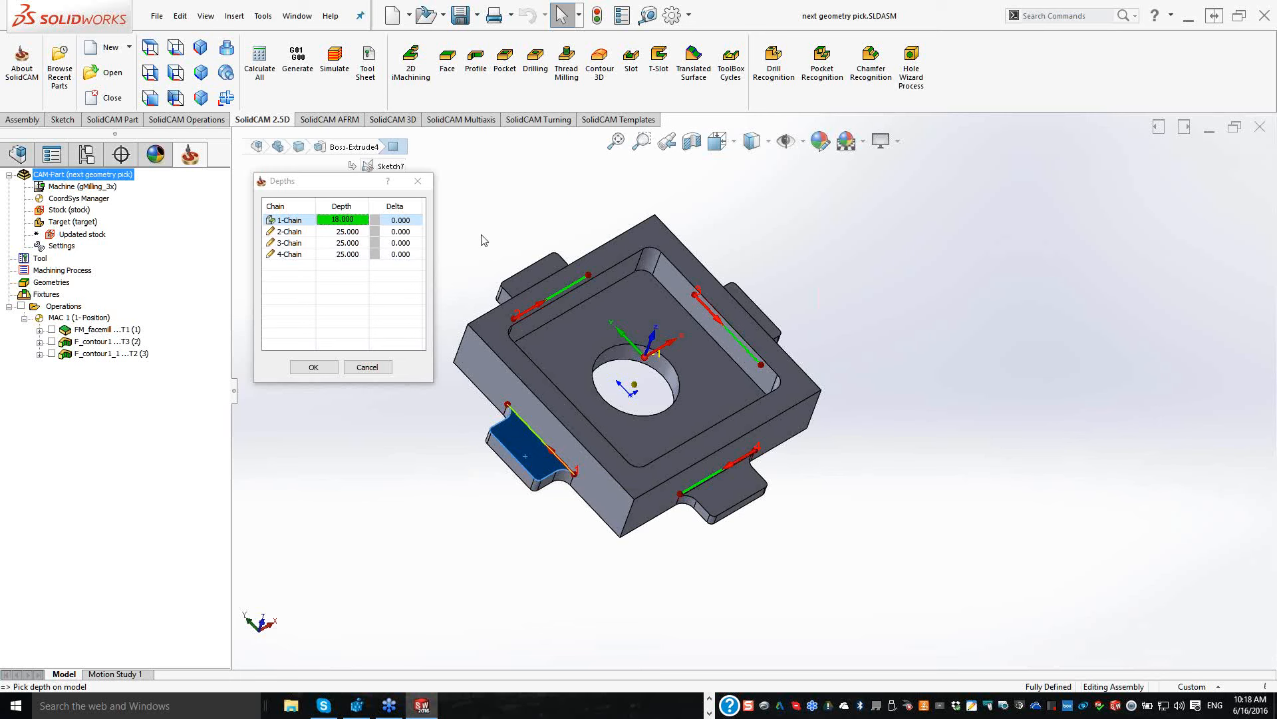
middle_drag(489, 229, 357, 236)
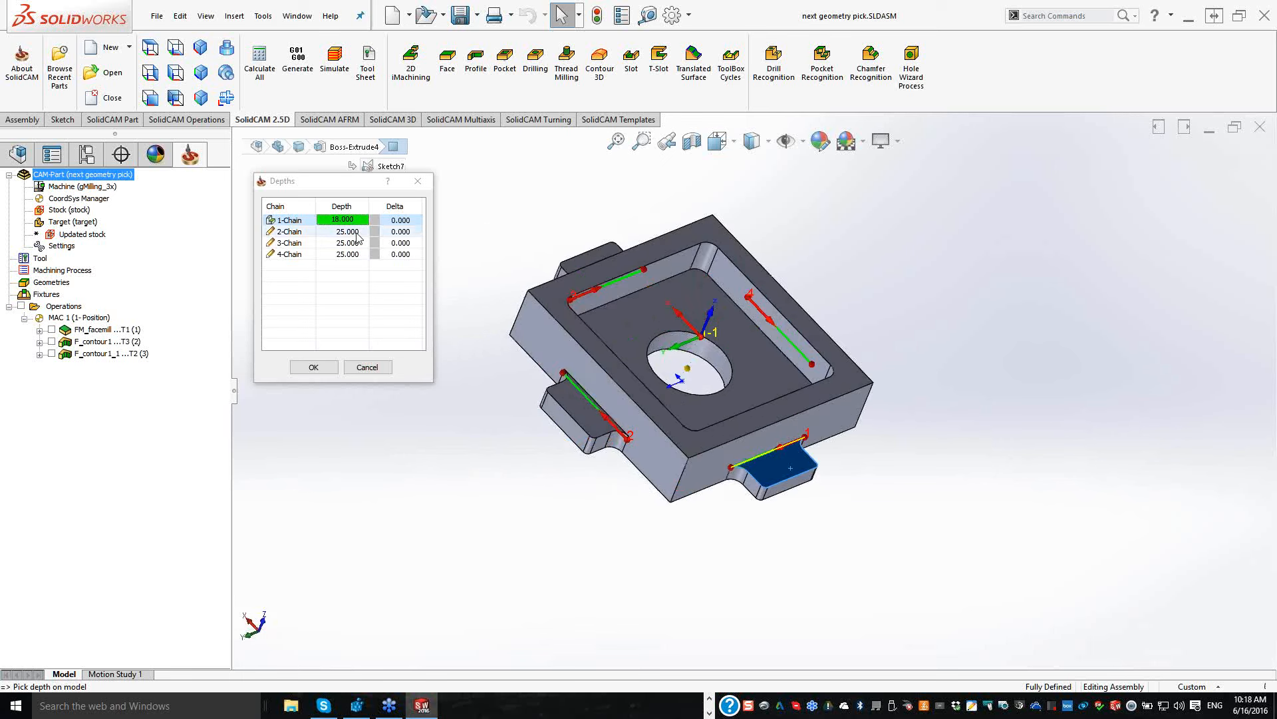
click(358, 234)
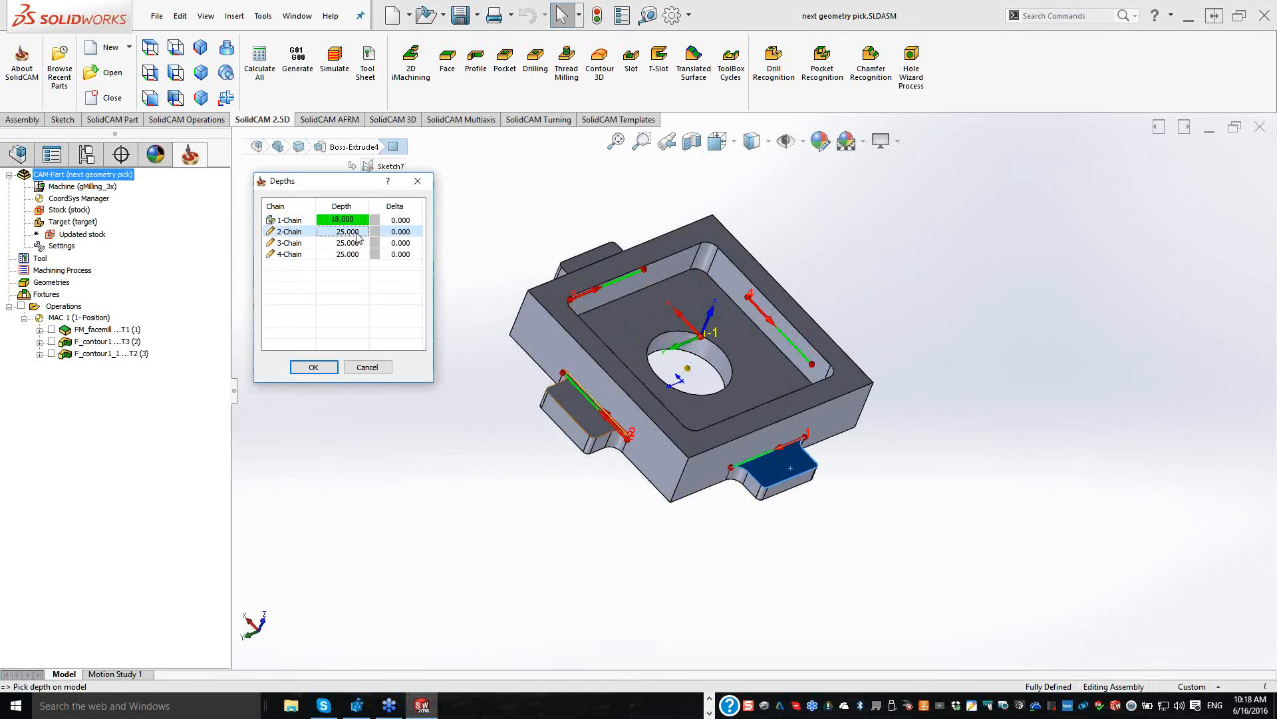
click(576, 408)
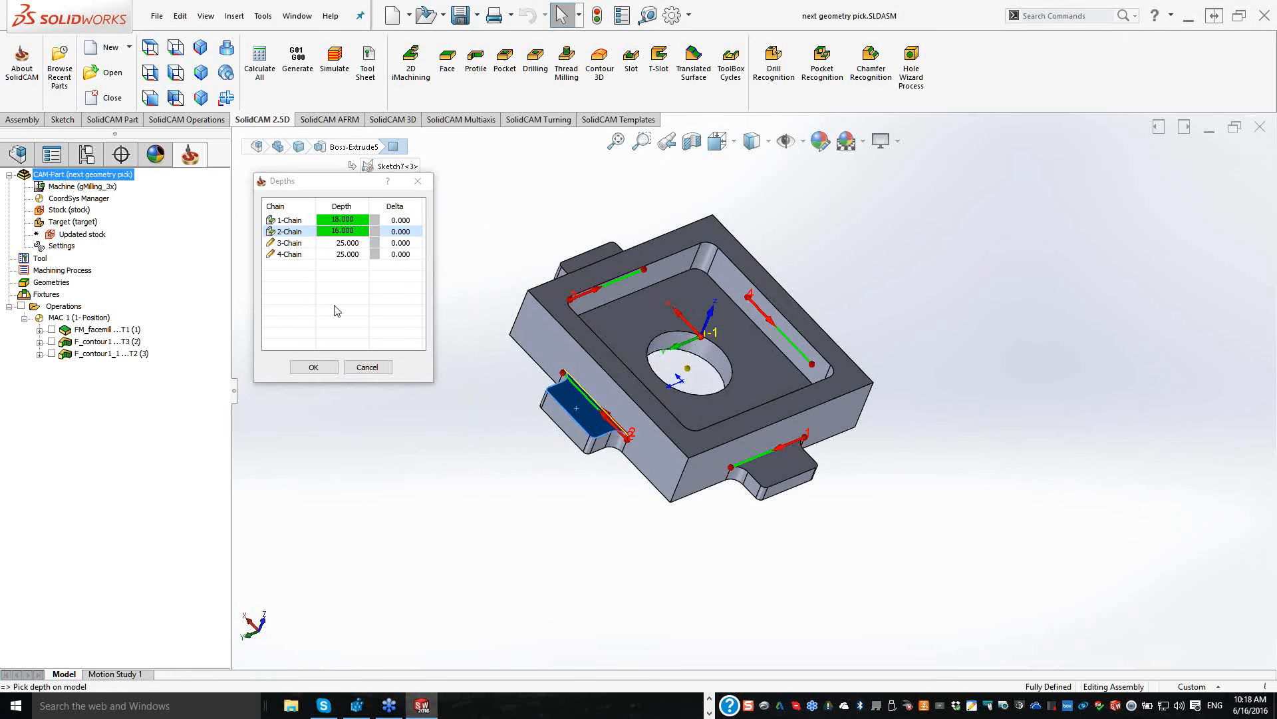
Step: Set 3-Chain to 14 mm and 4-Chain to 20 mm from their tabs' top faces, and accept the variable depth list
click(339, 242)
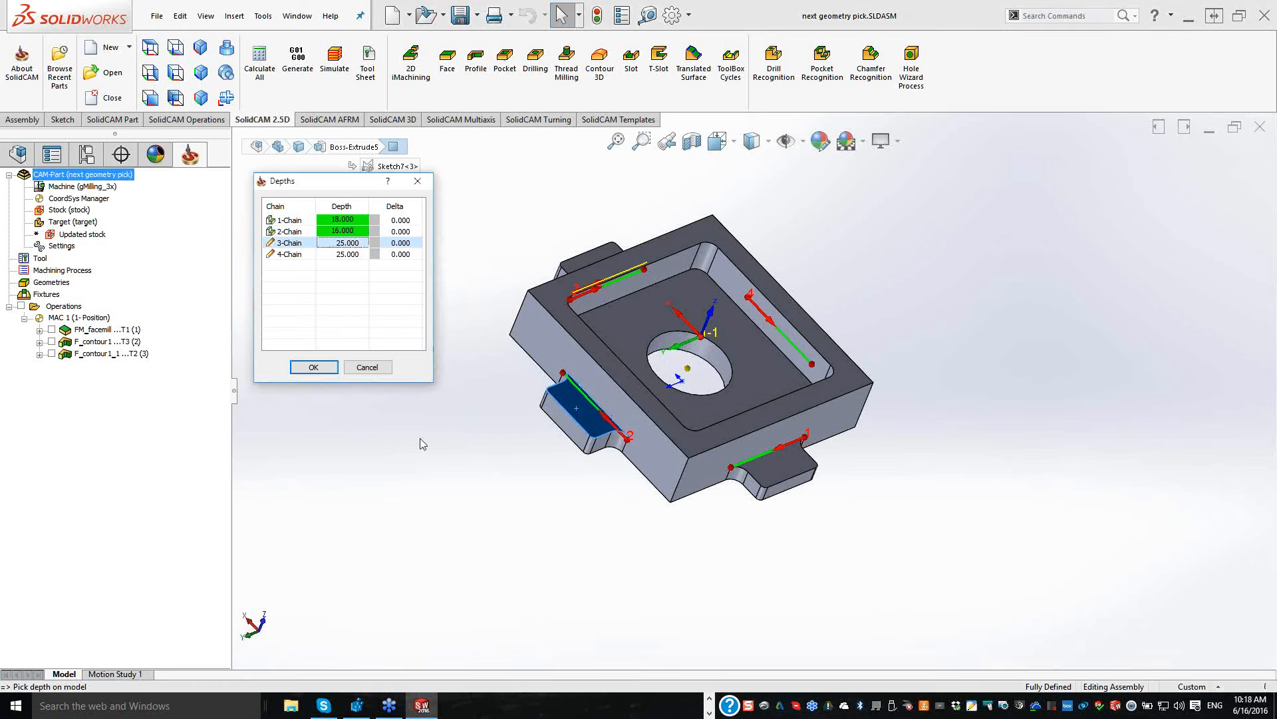
middle_drag(420, 438, 420, 437)
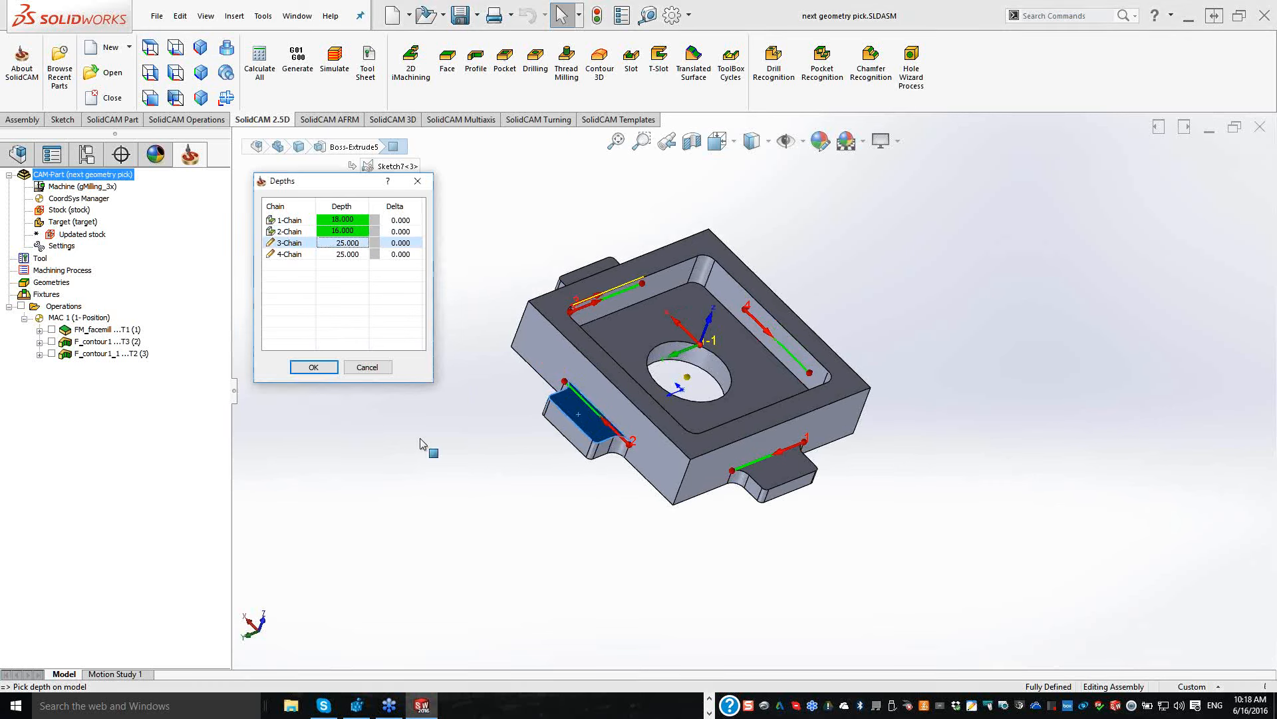
click(588, 271)
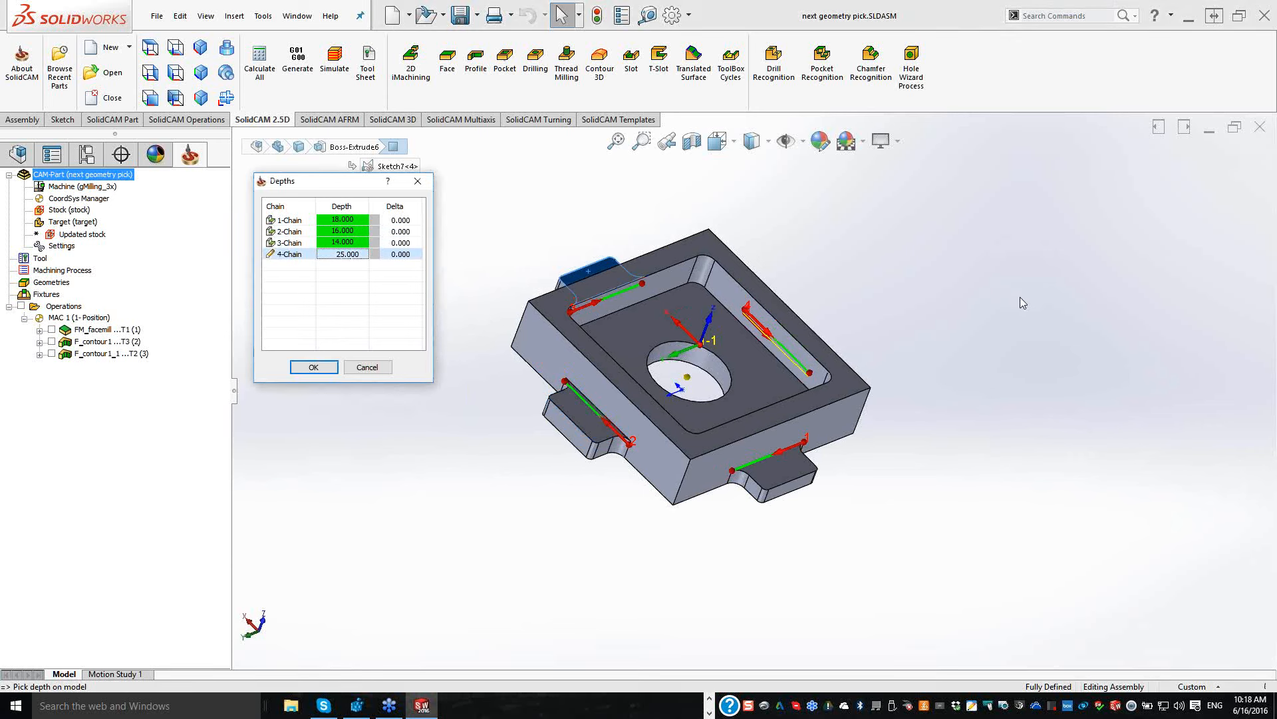
middle_drag(1020, 296, 1020, 297)
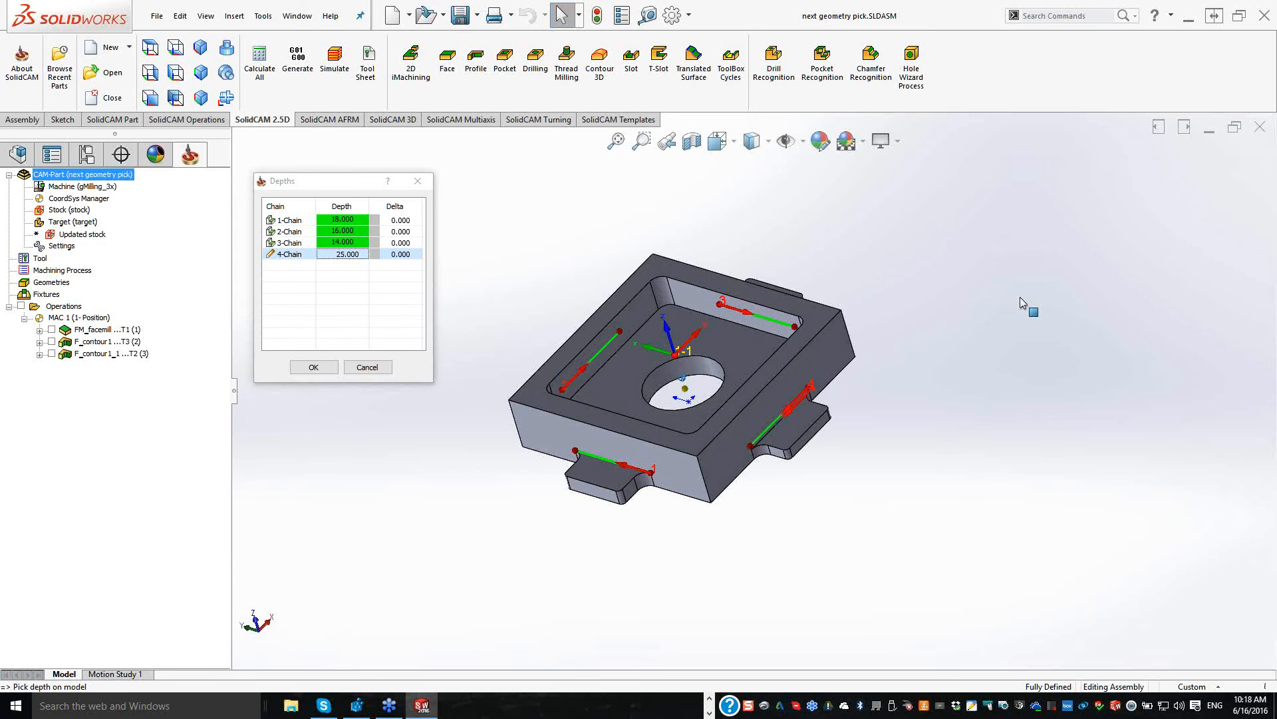
middle_drag(787, 447, 769, 452)
click(772, 442)
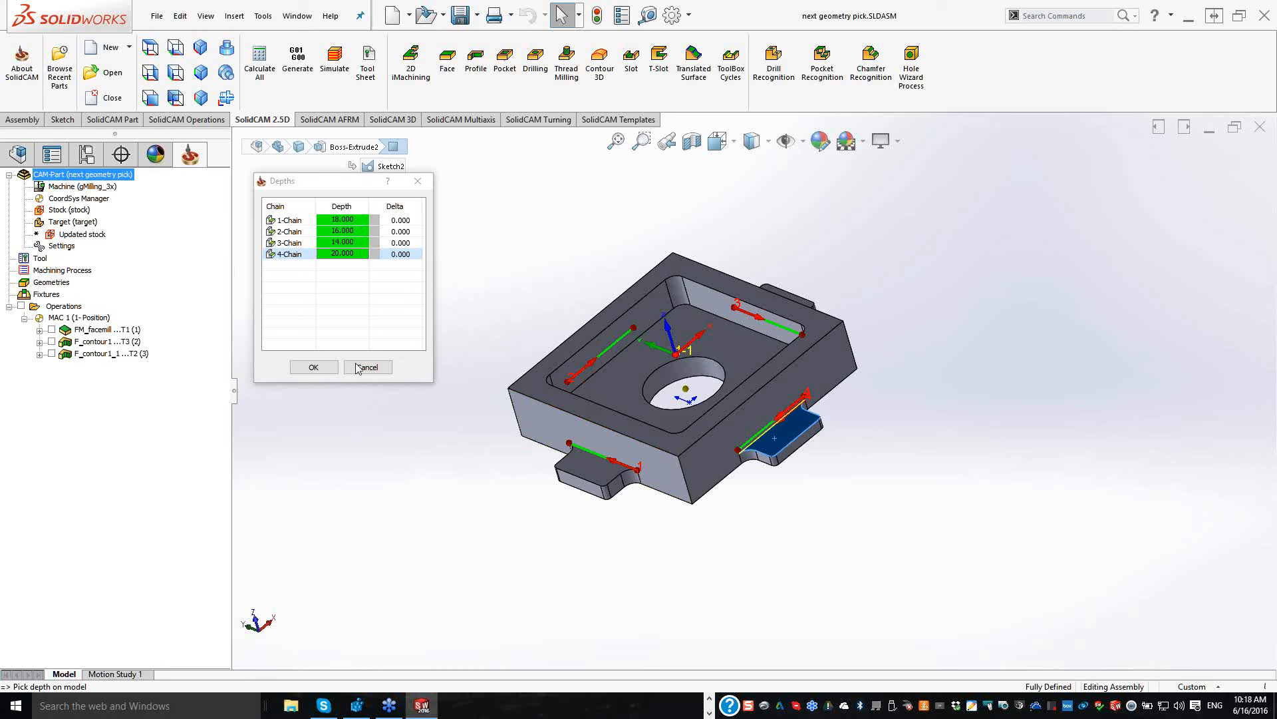
click(313, 368)
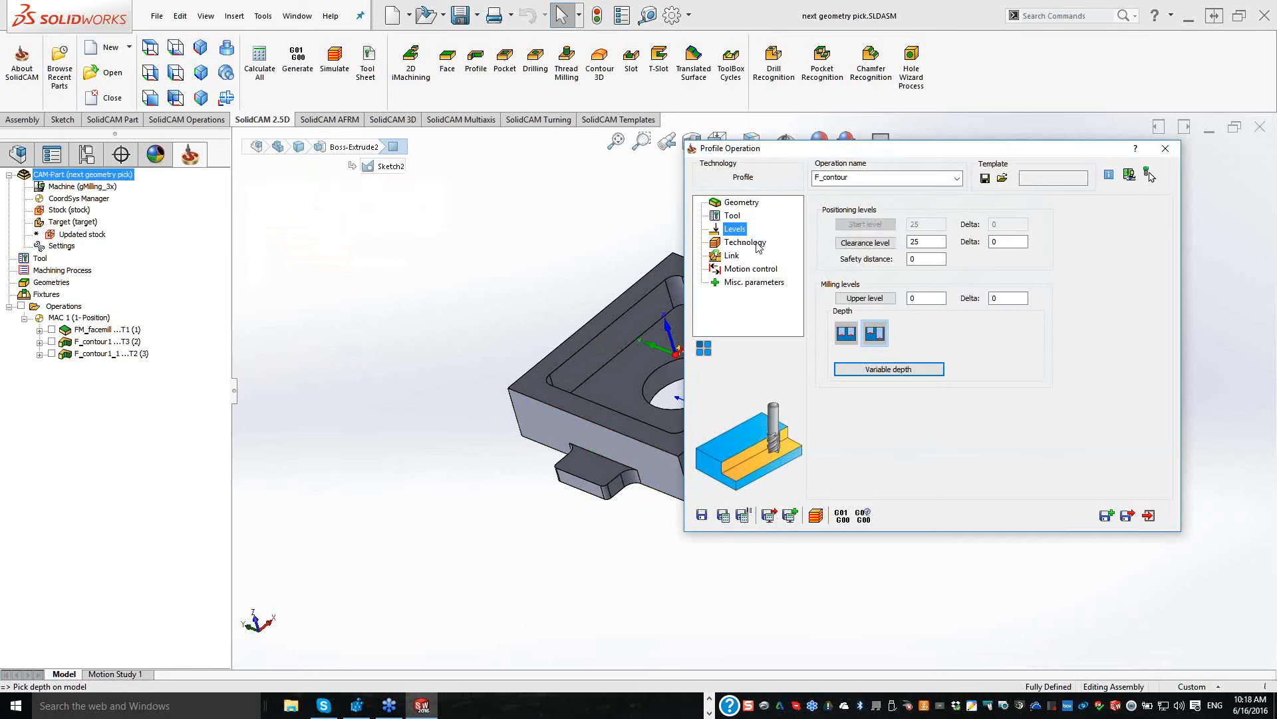
Step: Enable rough passes with an 8 mm step down and 0.5 mm wall offset, and save and calculate the Profile operation
click(758, 244)
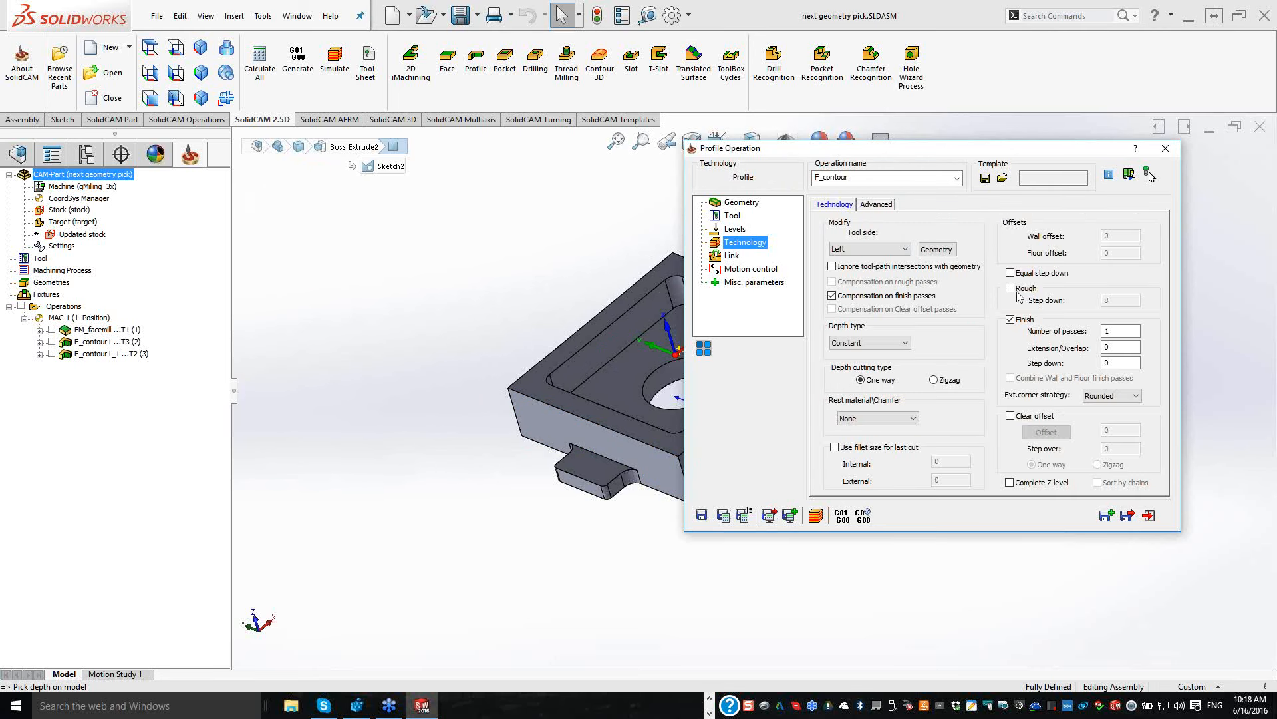
click(1018, 290)
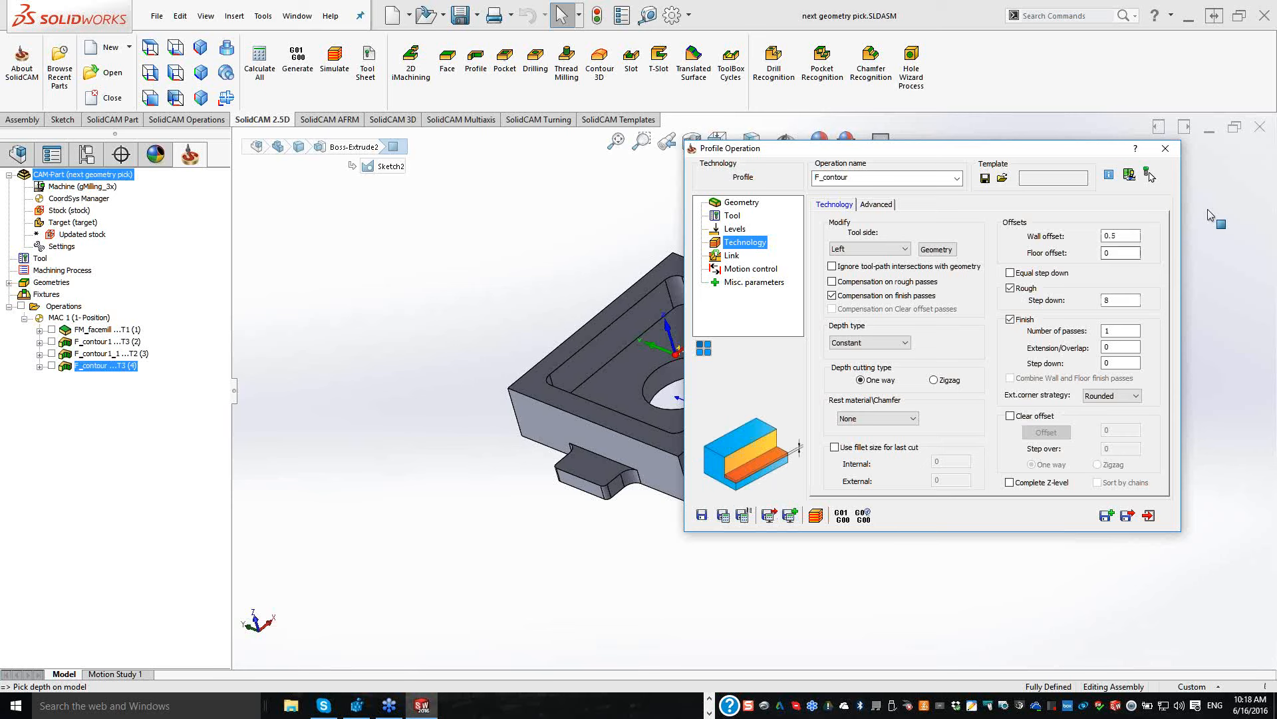
Step: Display the tool path of the new F_contour operation on the model to inspect it, and exit the display
click(52, 366)
click(340, 483)
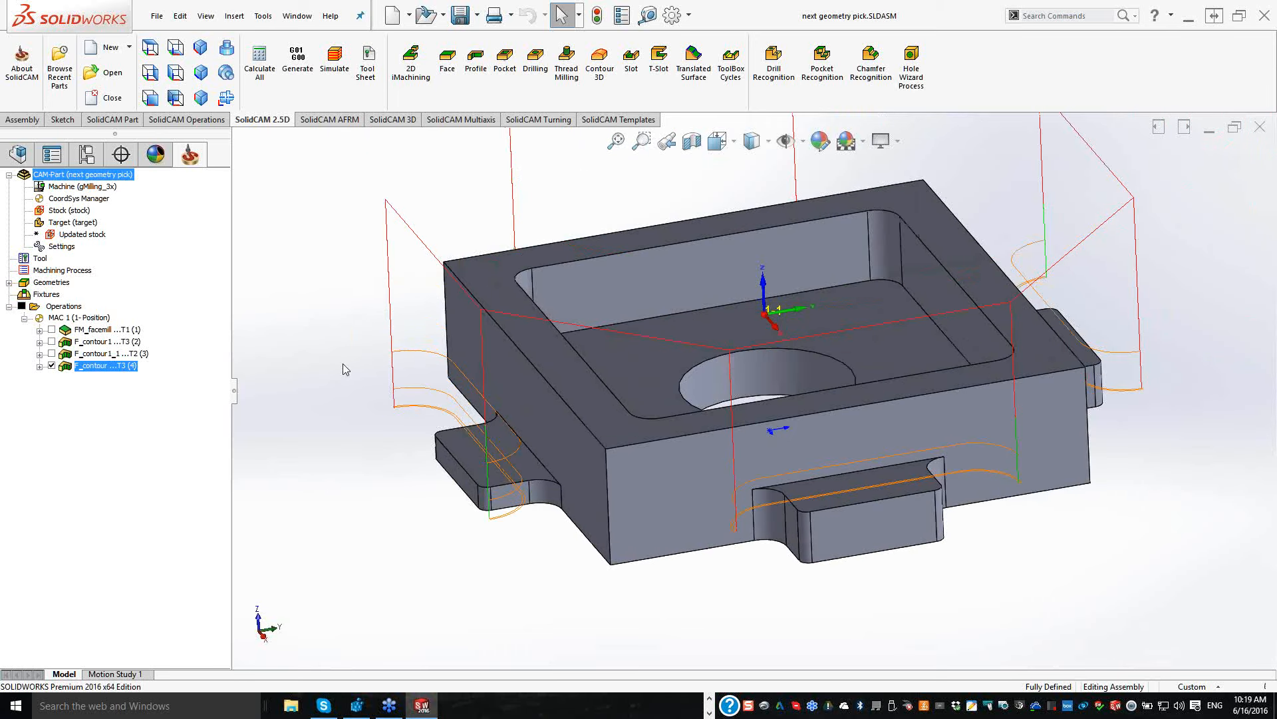
key(Escape)
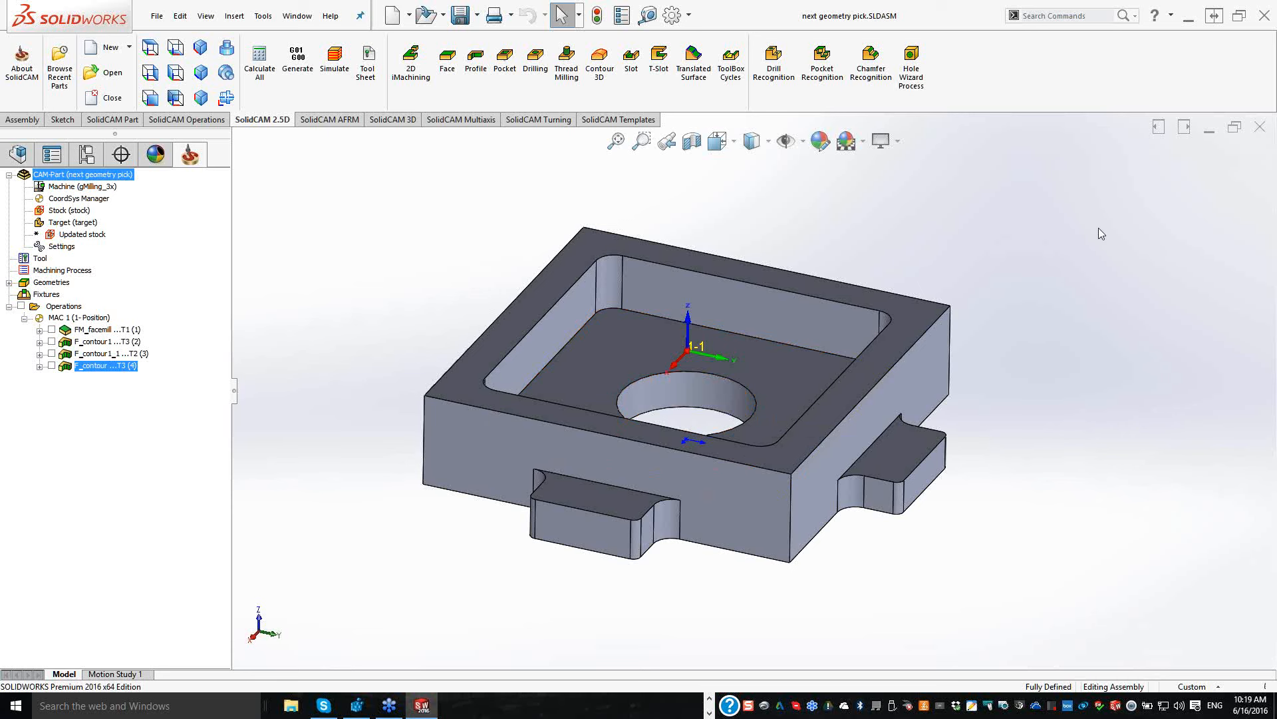
Step: Create a 2D drill operation centred on the round hole in the pocket floor, using the 18 mm drill, tool number 4
click(542, 81)
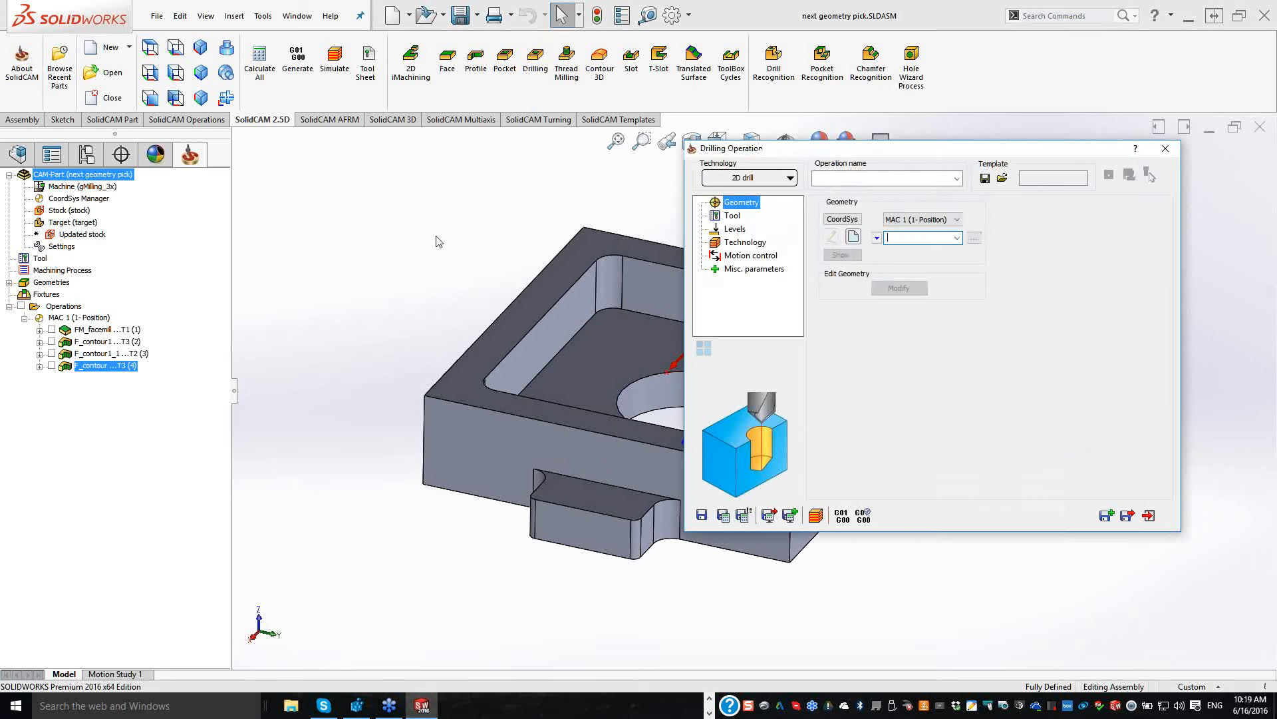
click(852, 238)
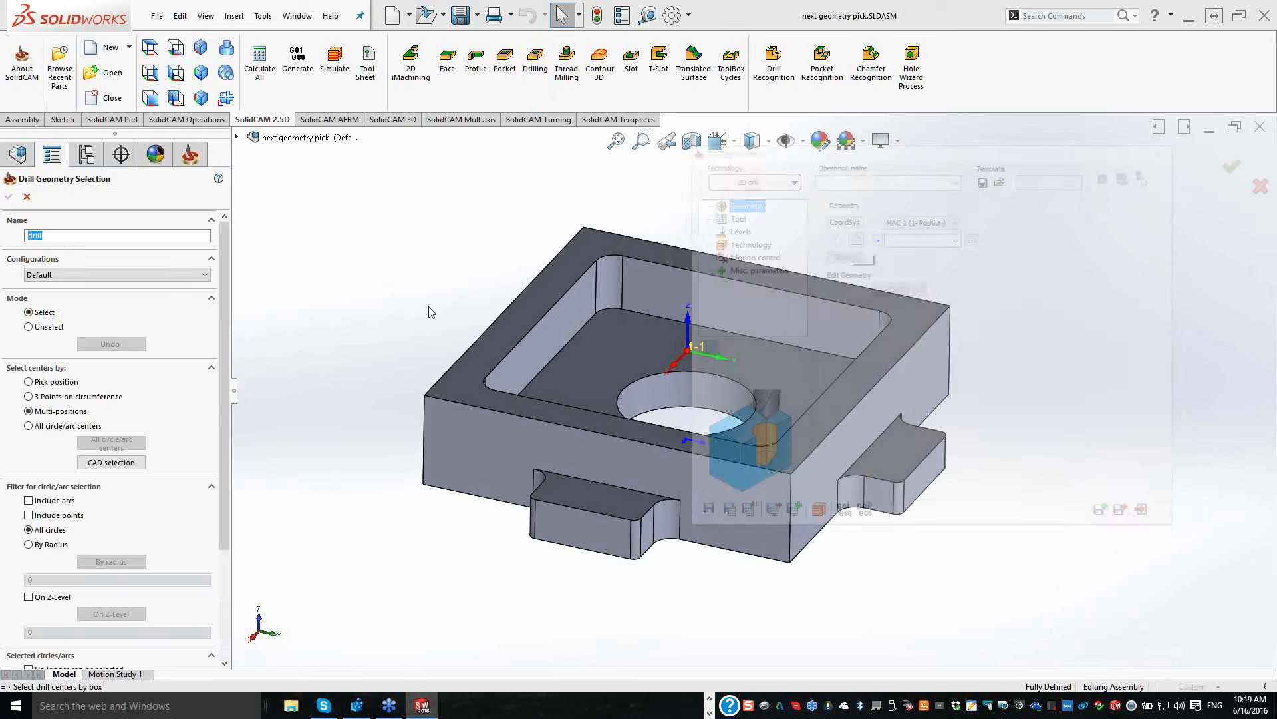
click(598, 350)
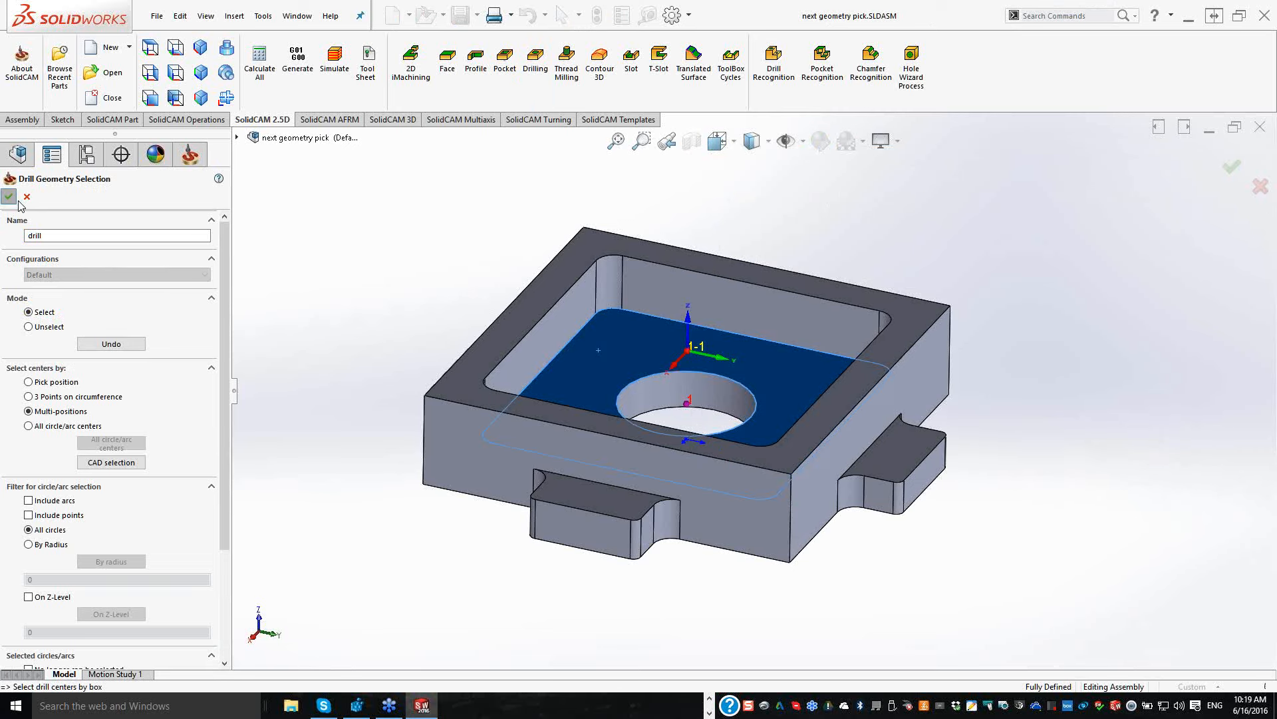
click(15, 199)
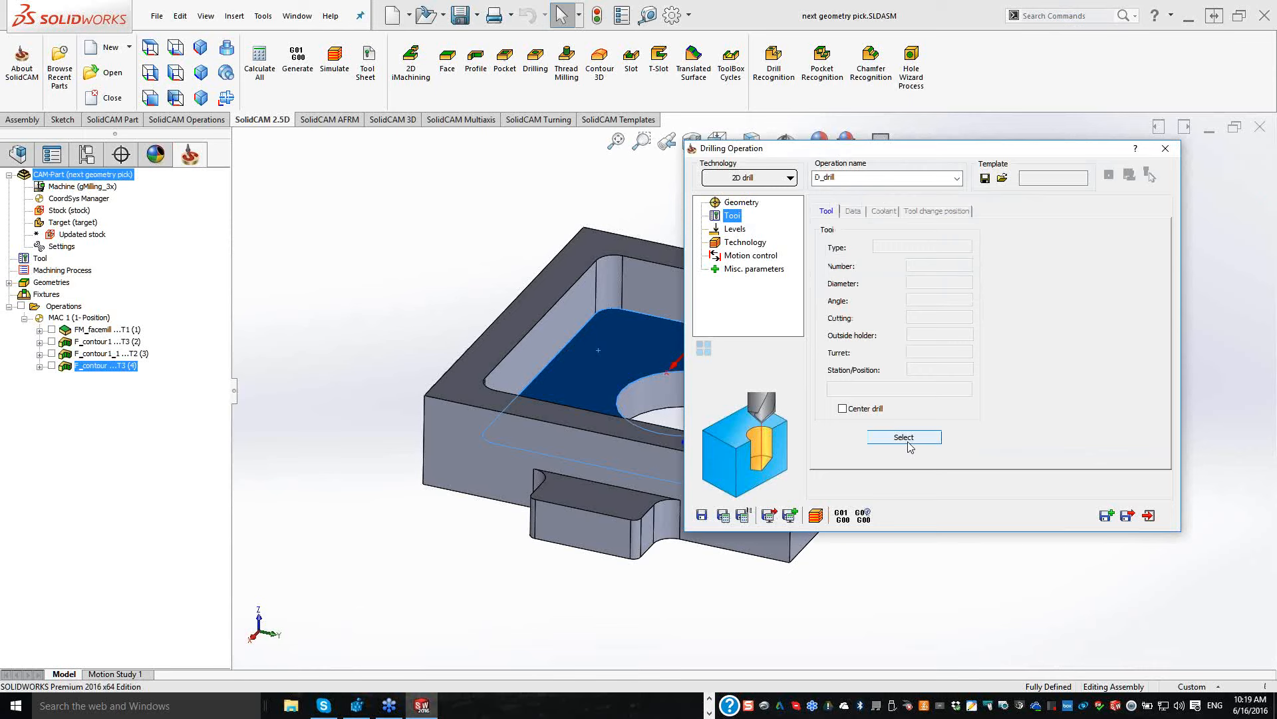
click(904, 437)
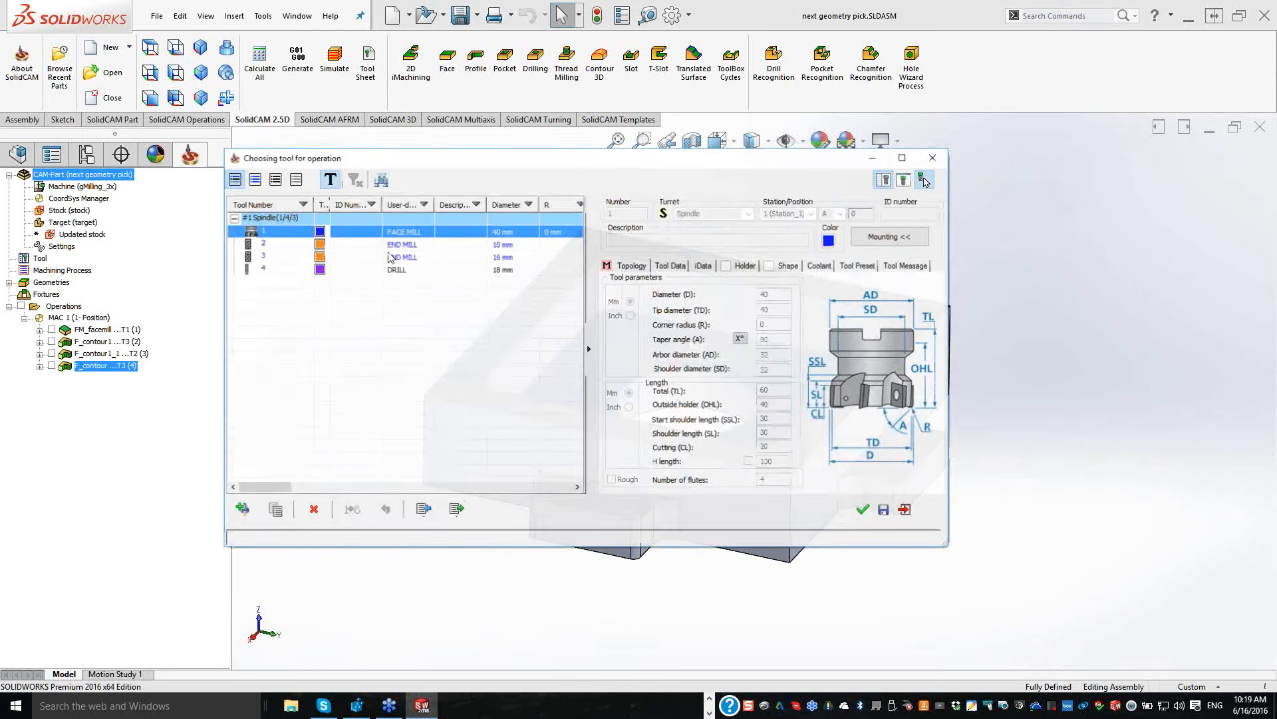
click(393, 270)
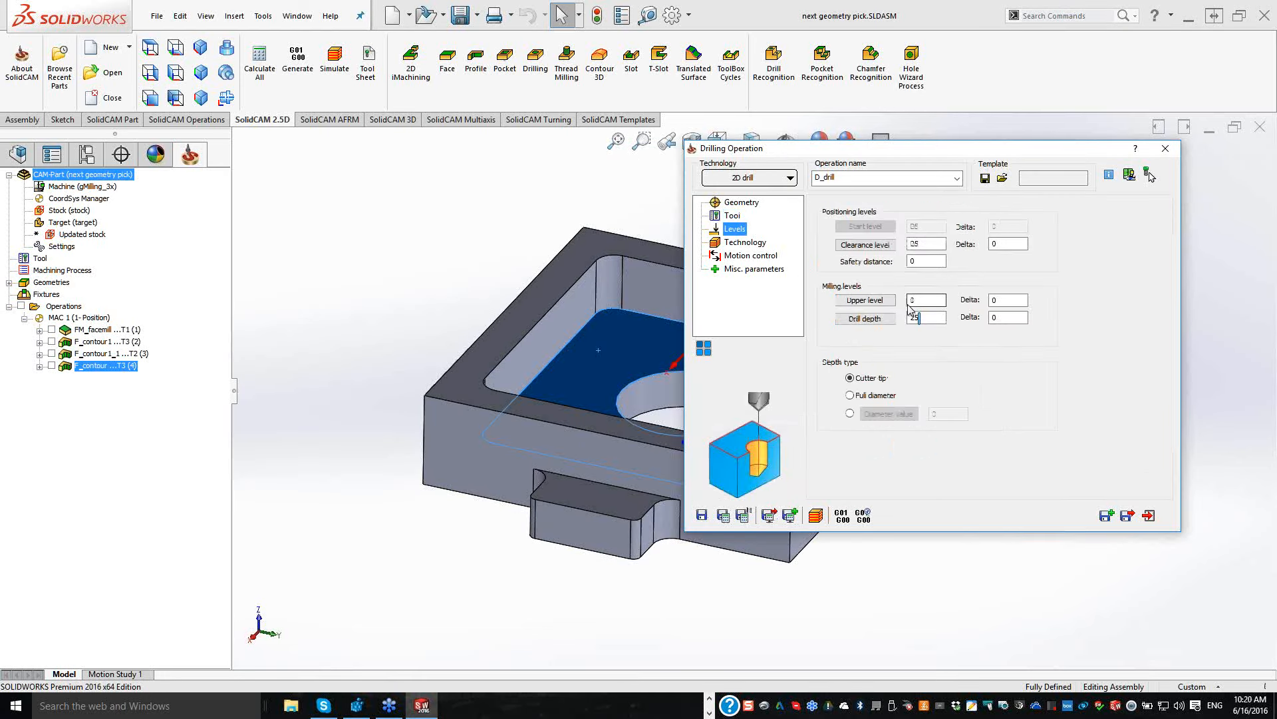
Step: Set the drilling levels from the block's top face to a 25 mm depth at full diameter, and save and calculate the operation
click(910, 303)
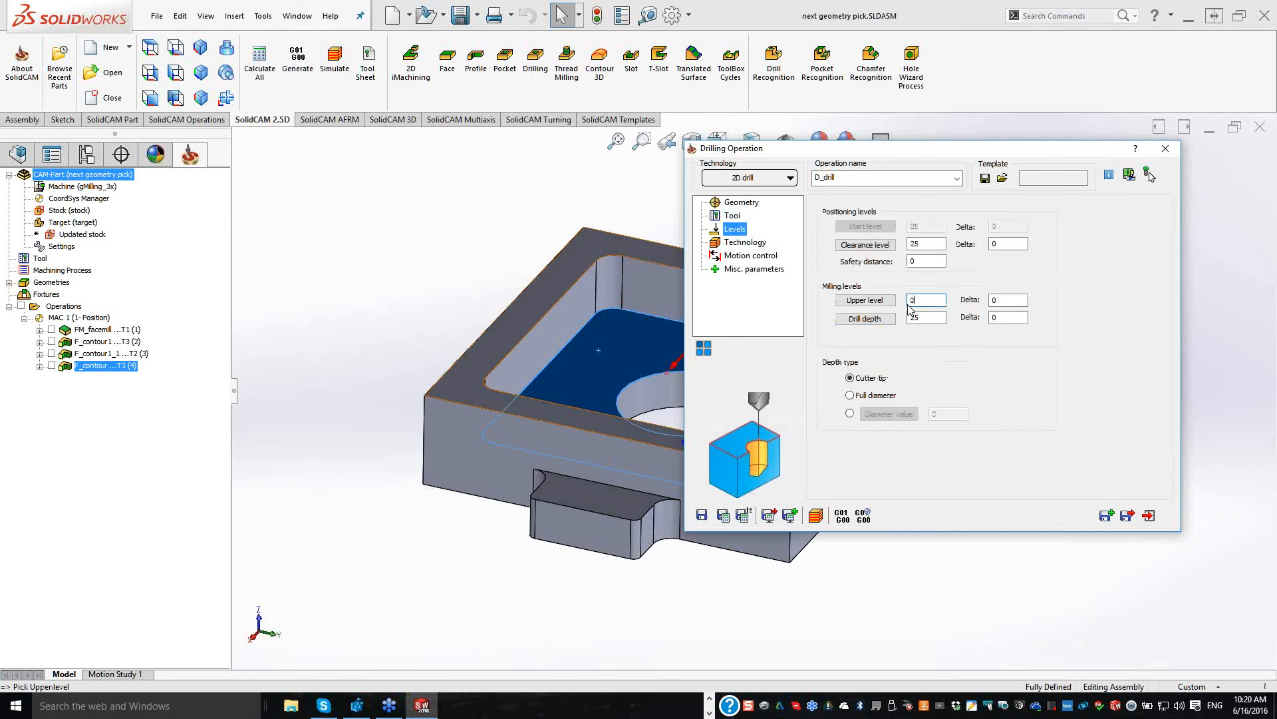
click(505, 328)
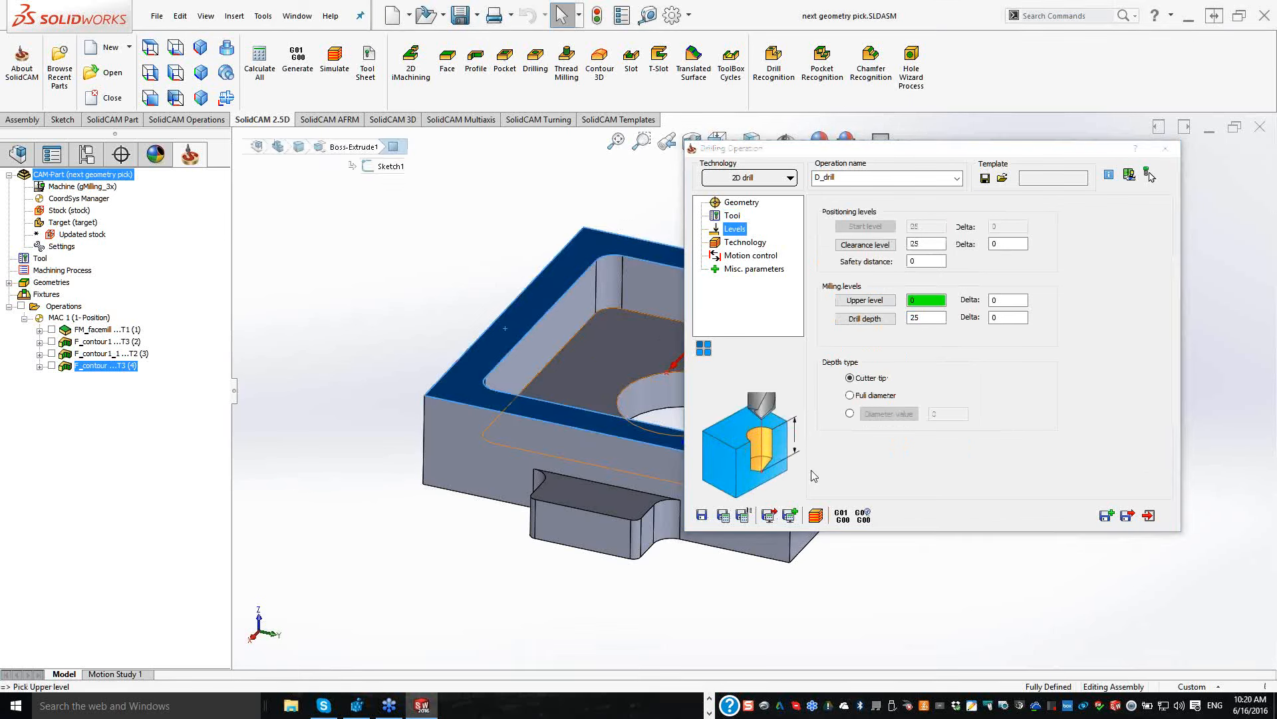
click(642, 567)
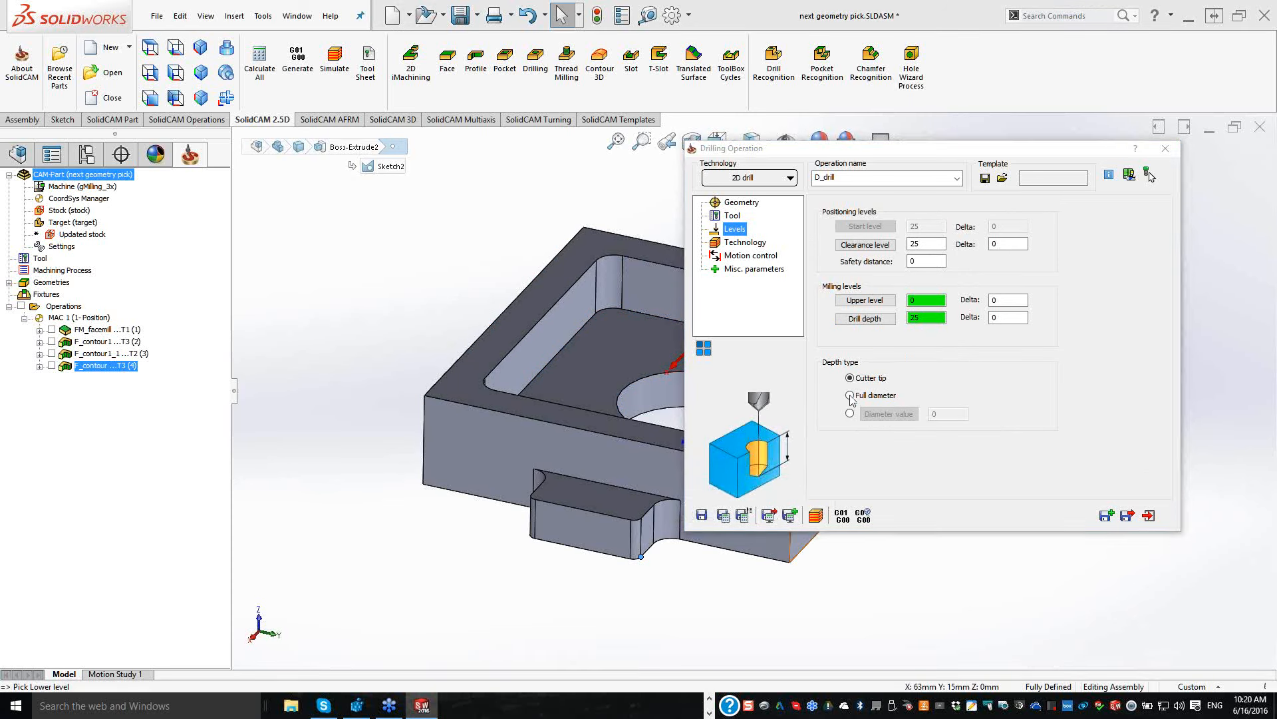
click(850, 395)
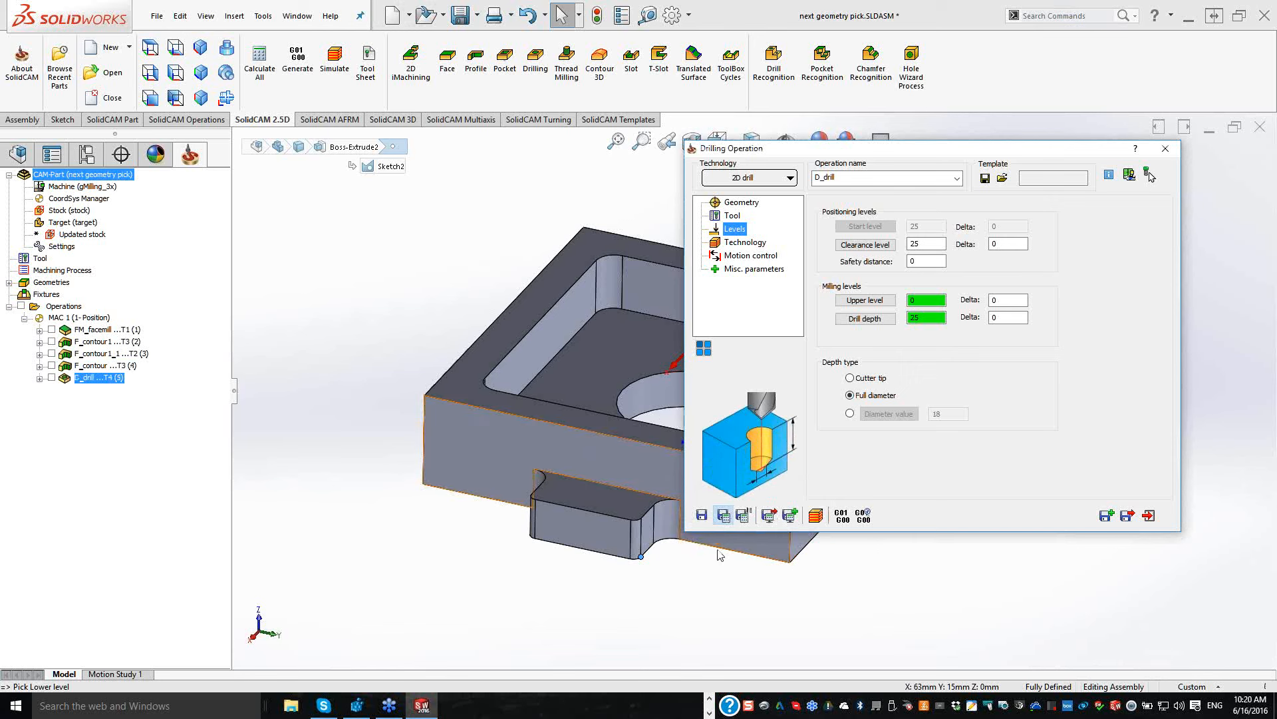
click(1149, 516)
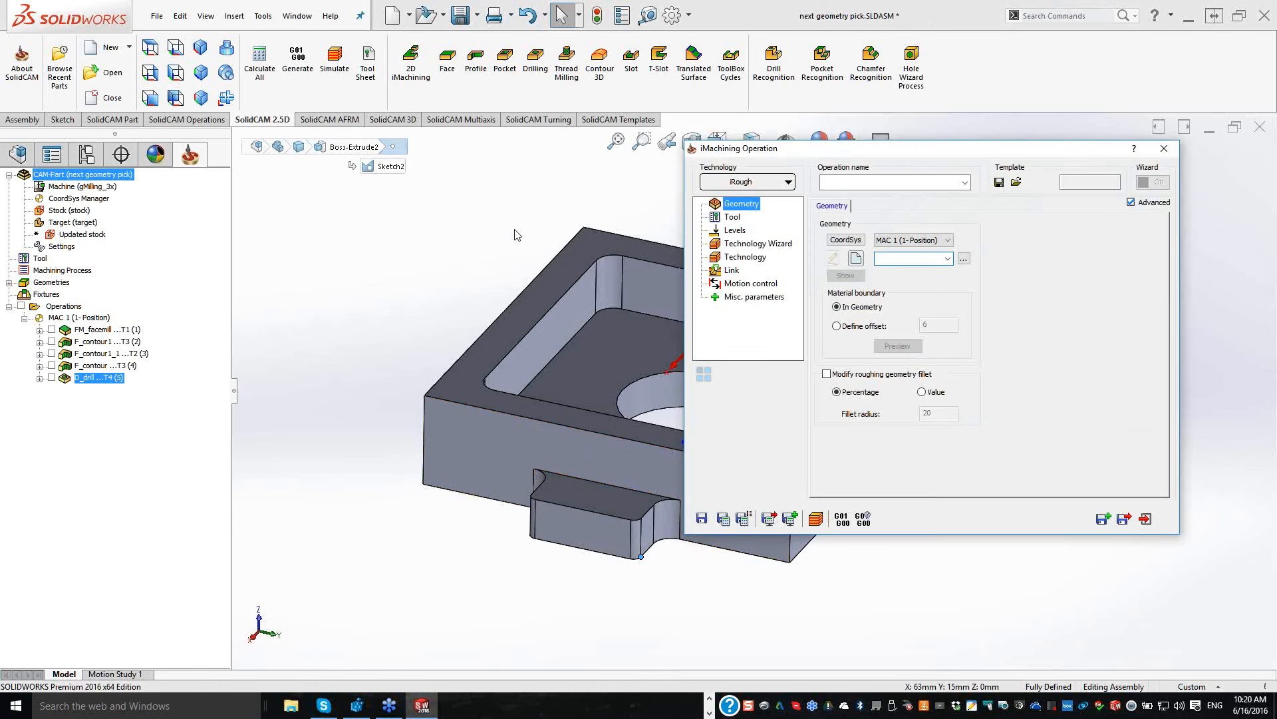
Step: Create an iMachining Rough operation with a contour geometry chained around the pocket floor edge using tangent propagation
click(855, 258)
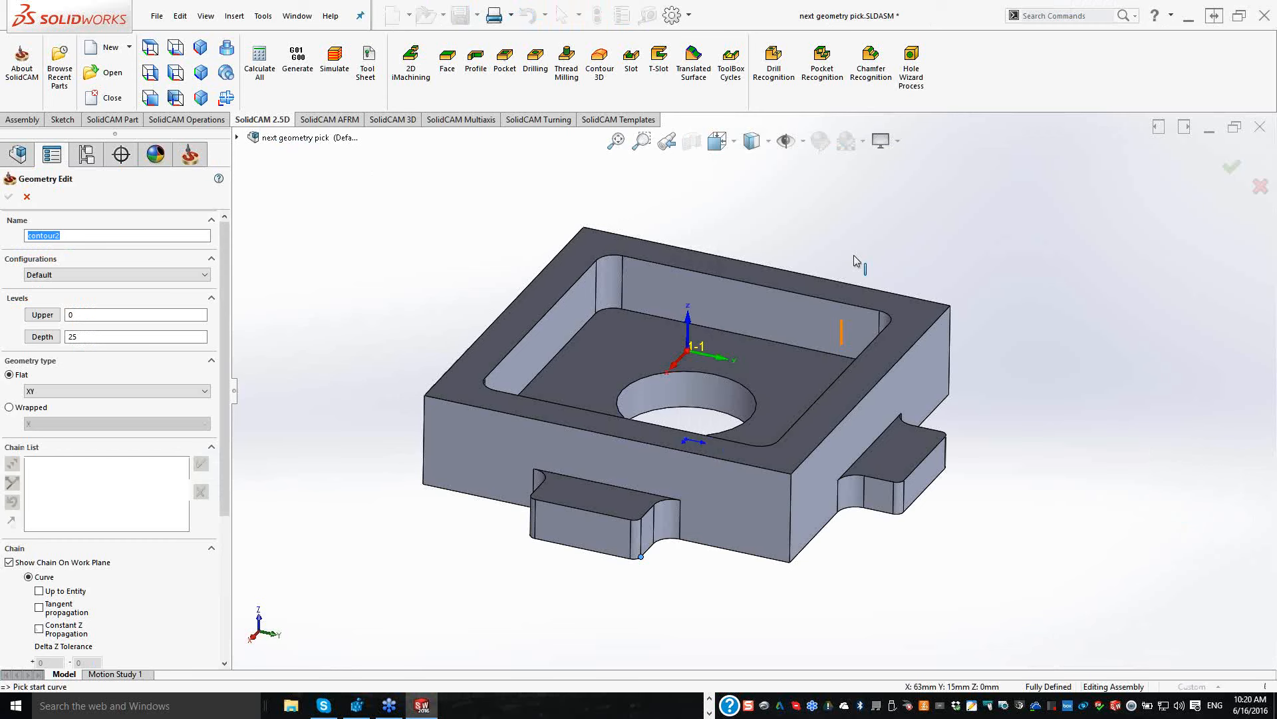
click(832, 353)
click(39, 608)
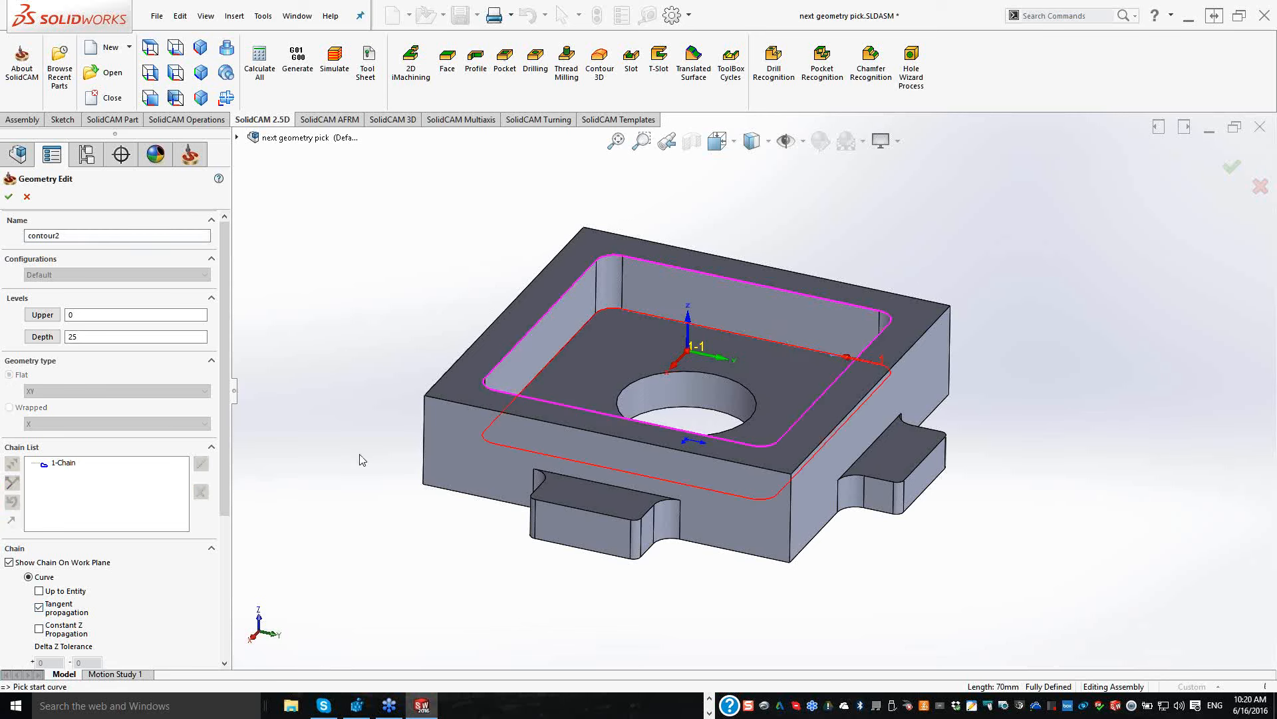
click(6, 198)
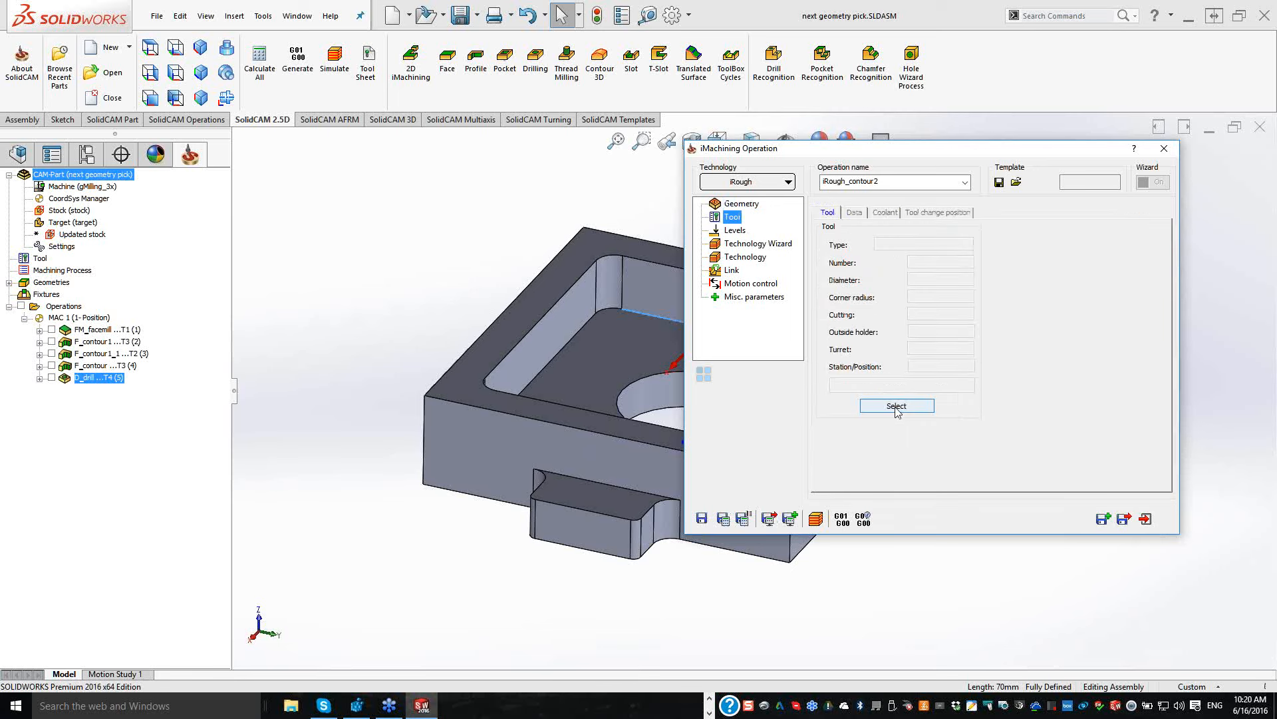
Step: Assign the 10 mm end mill, tool number 2, to the iMachining operation and set its pocket depth to 15 mm from the pocket floor
click(896, 405)
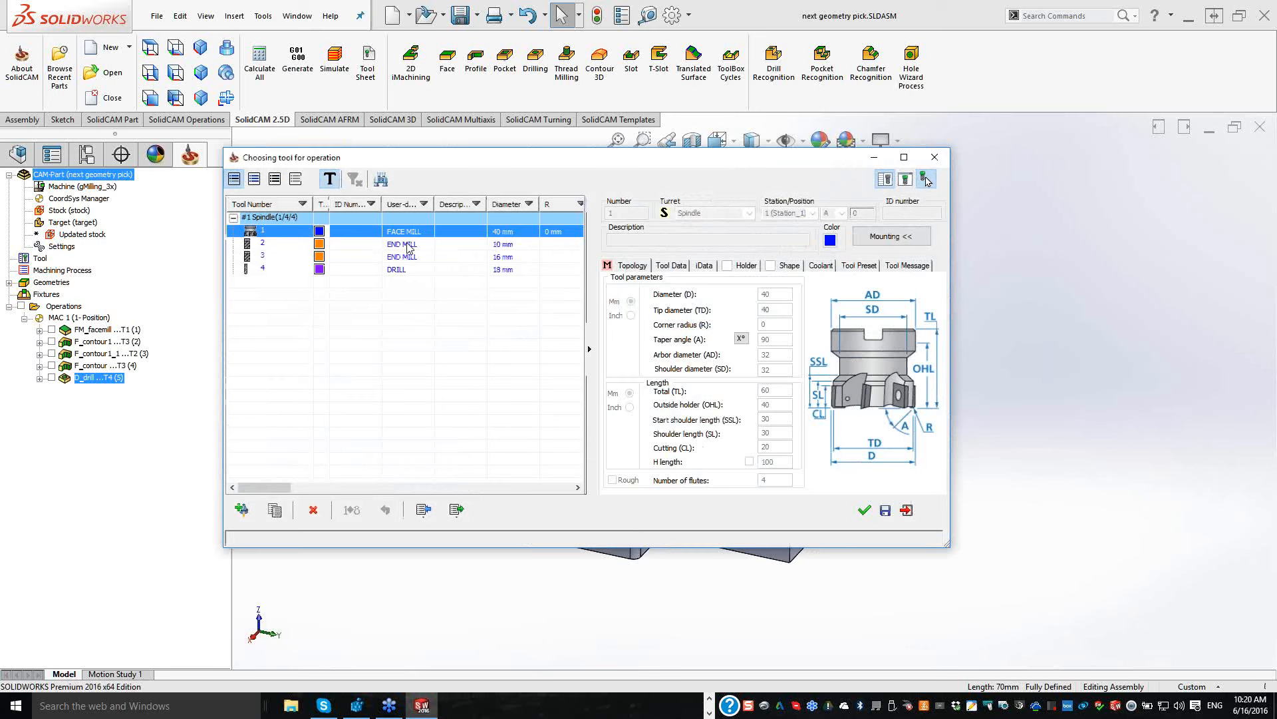
click(866, 511)
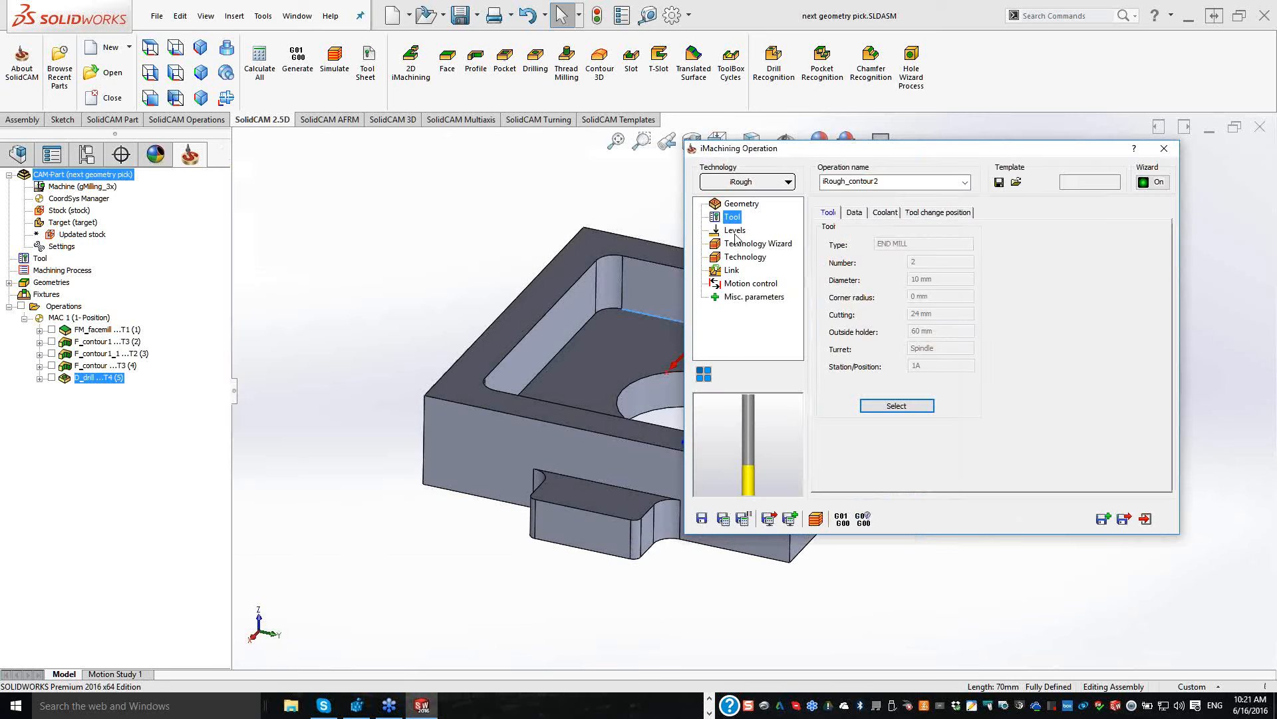
click(735, 232)
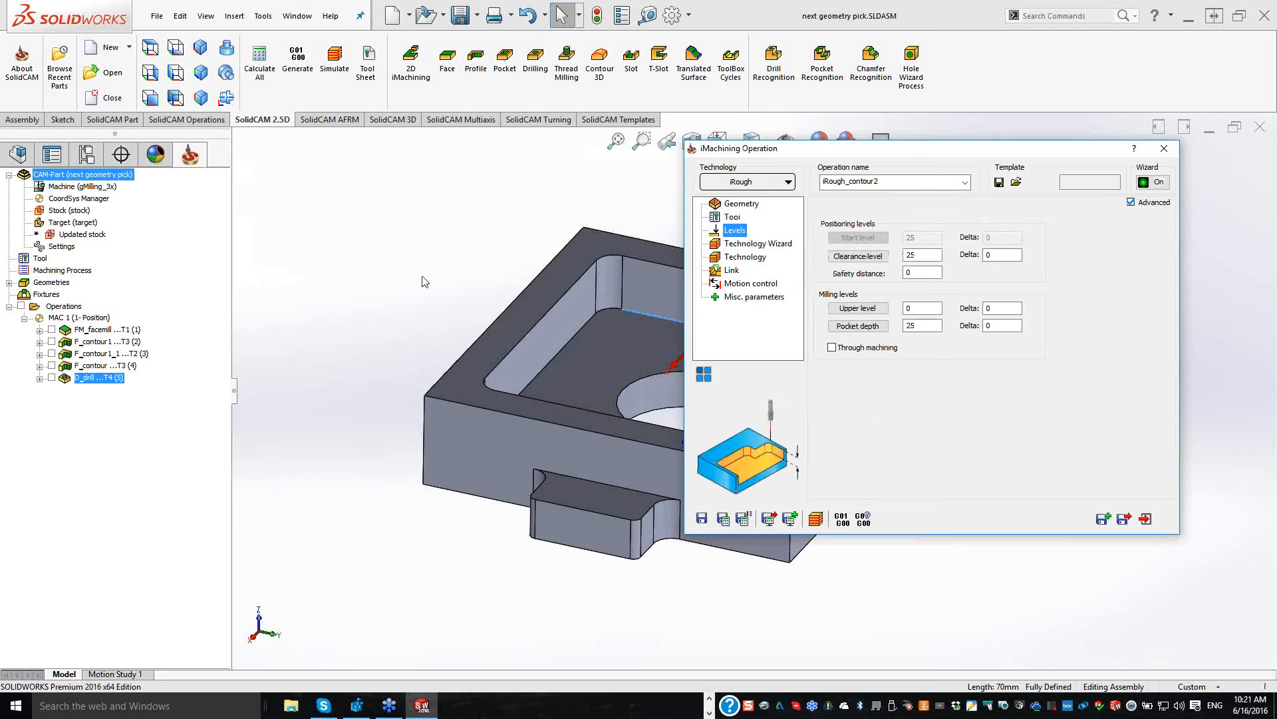
click(606, 345)
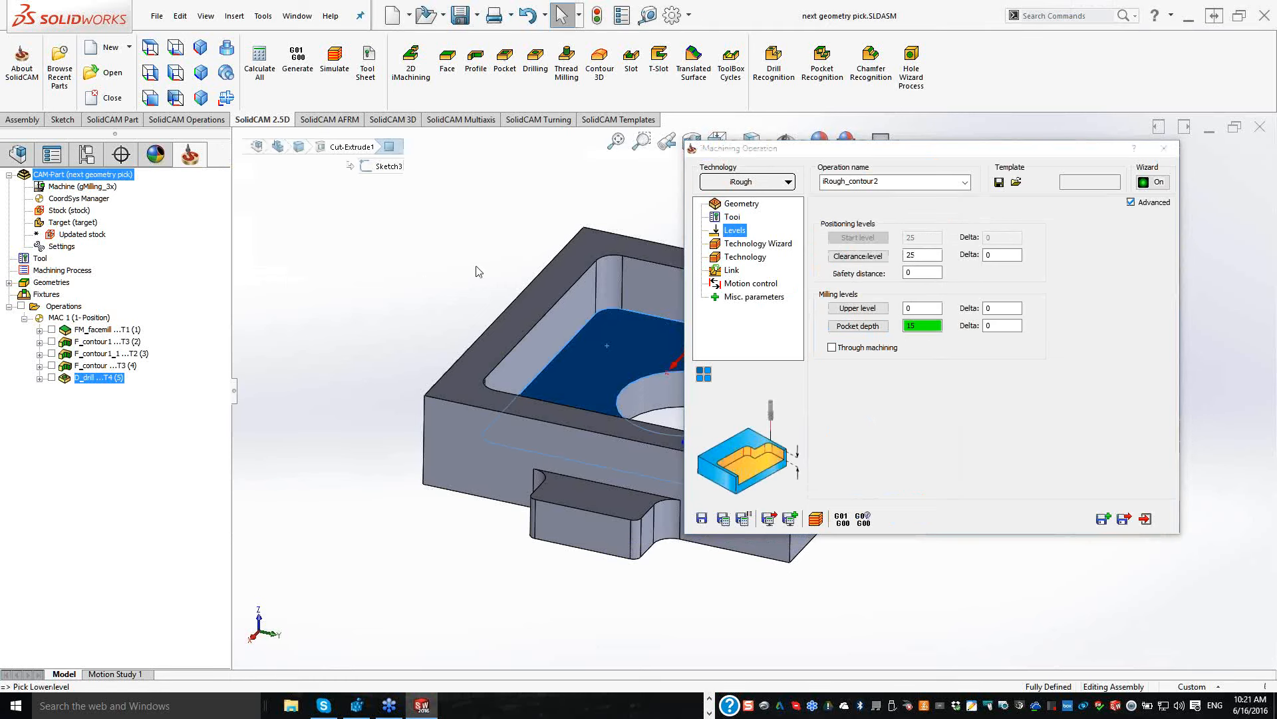
Step: Enable pre-drilling in the iMachining operation's link settings and assign the D_drill operation as its pre-drill
click(731, 272)
click(865, 206)
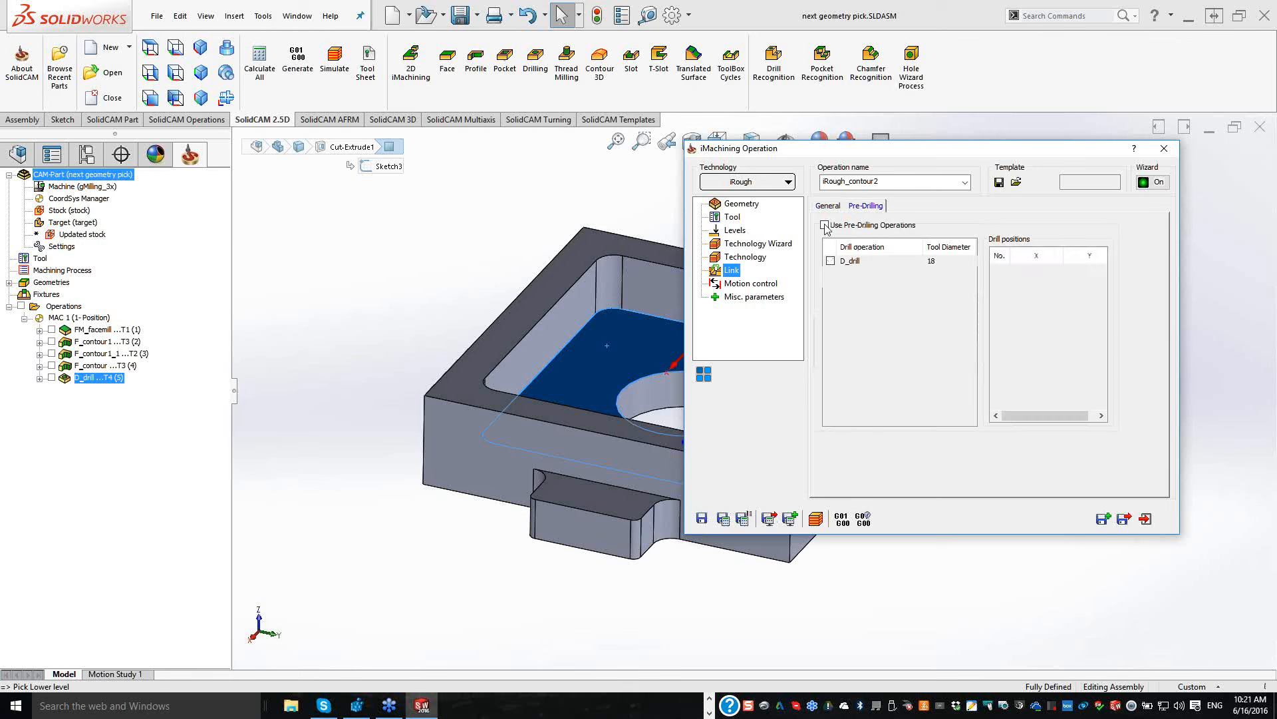
click(879, 227)
click(831, 261)
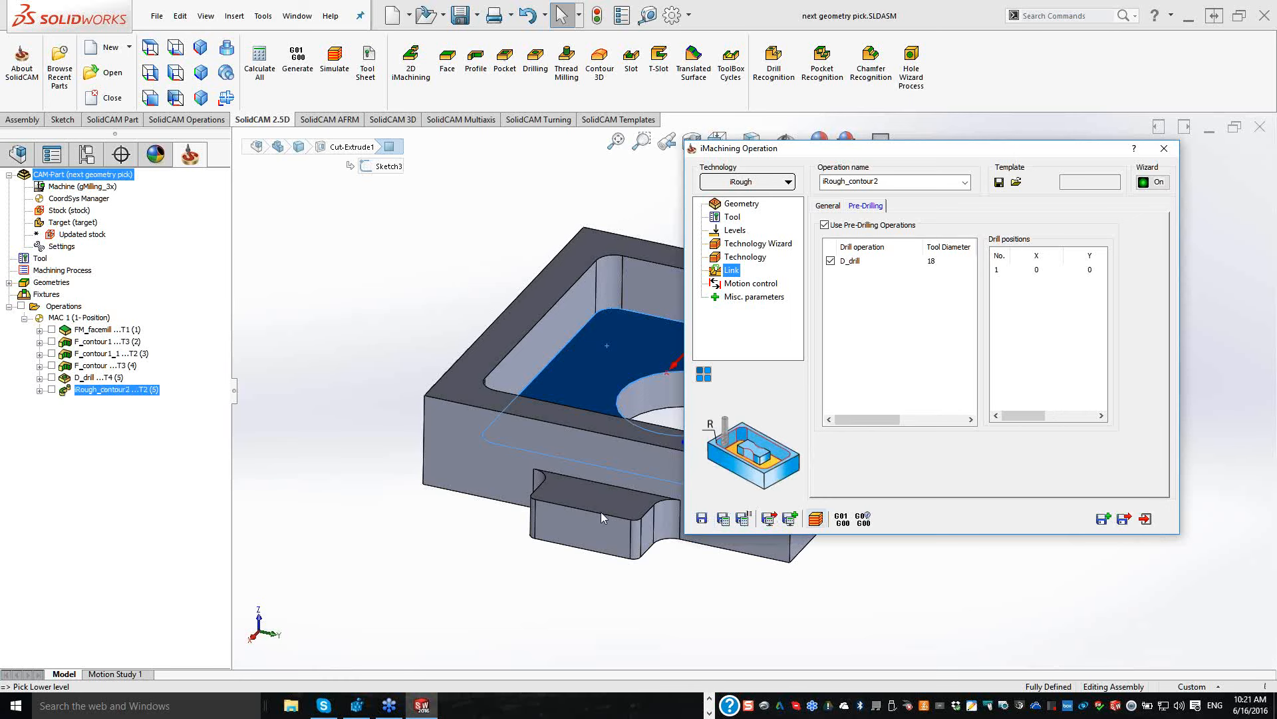
Step: Simulate the iMachining operation in Host CAD with solid verification, stepping through the tool's entry into the pre-drilled hole before playing the cut
click(241, 413)
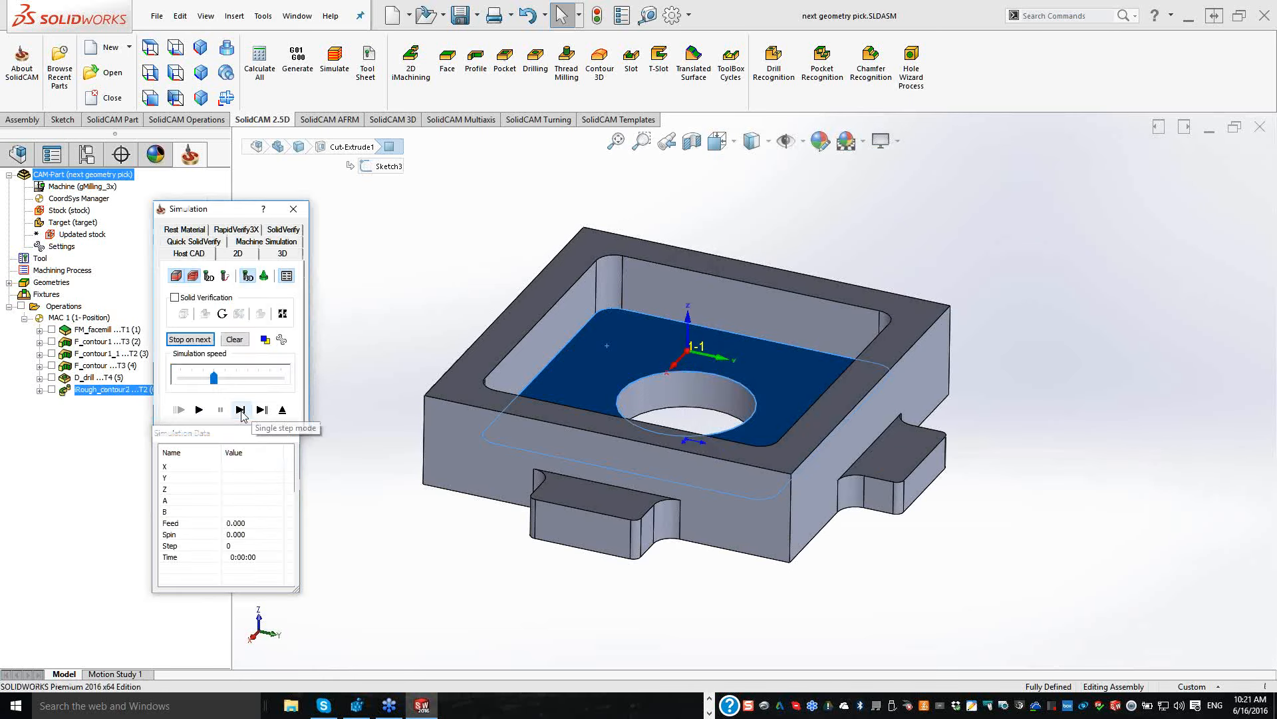
click(241, 411)
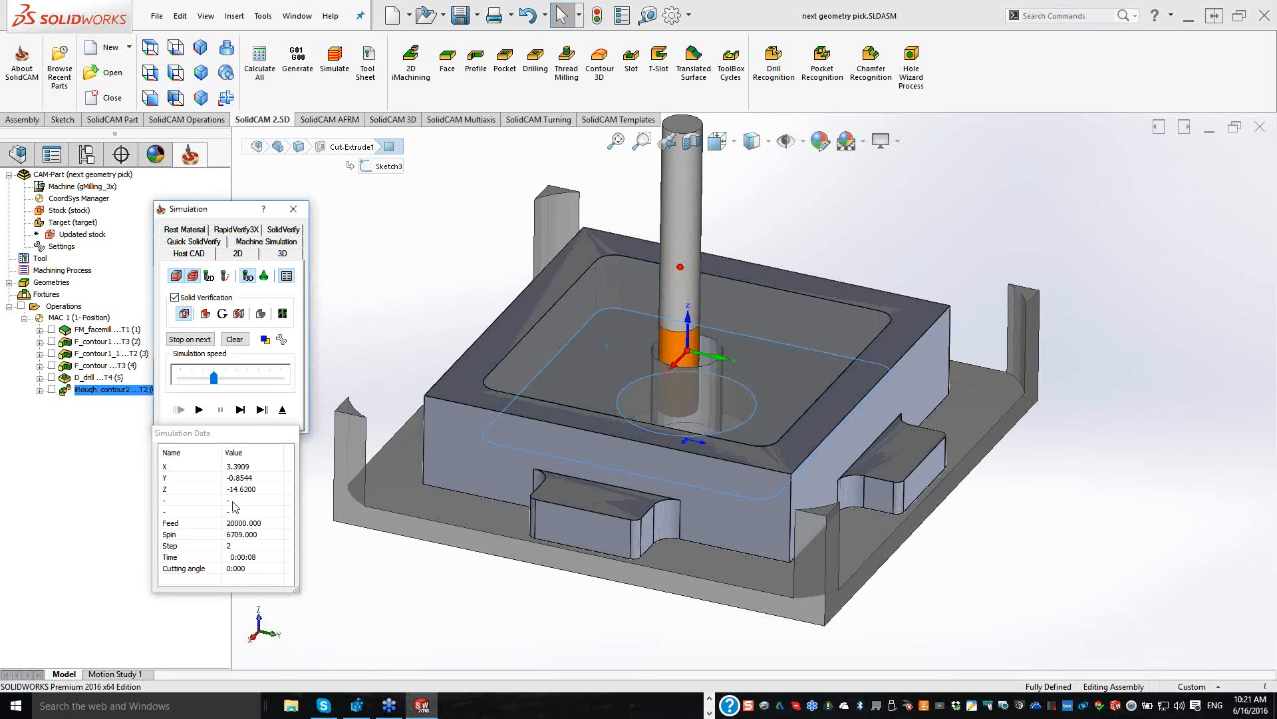
click(239, 410)
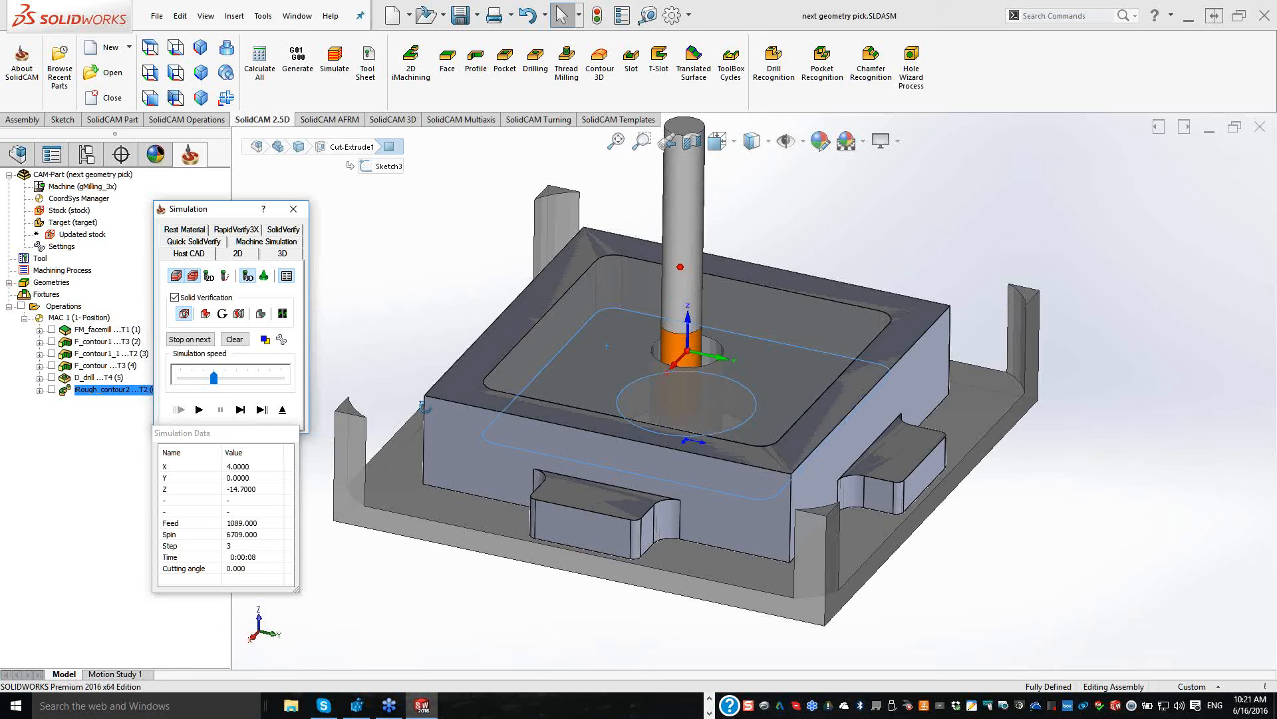
middle_drag(426, 406, 427, 408)
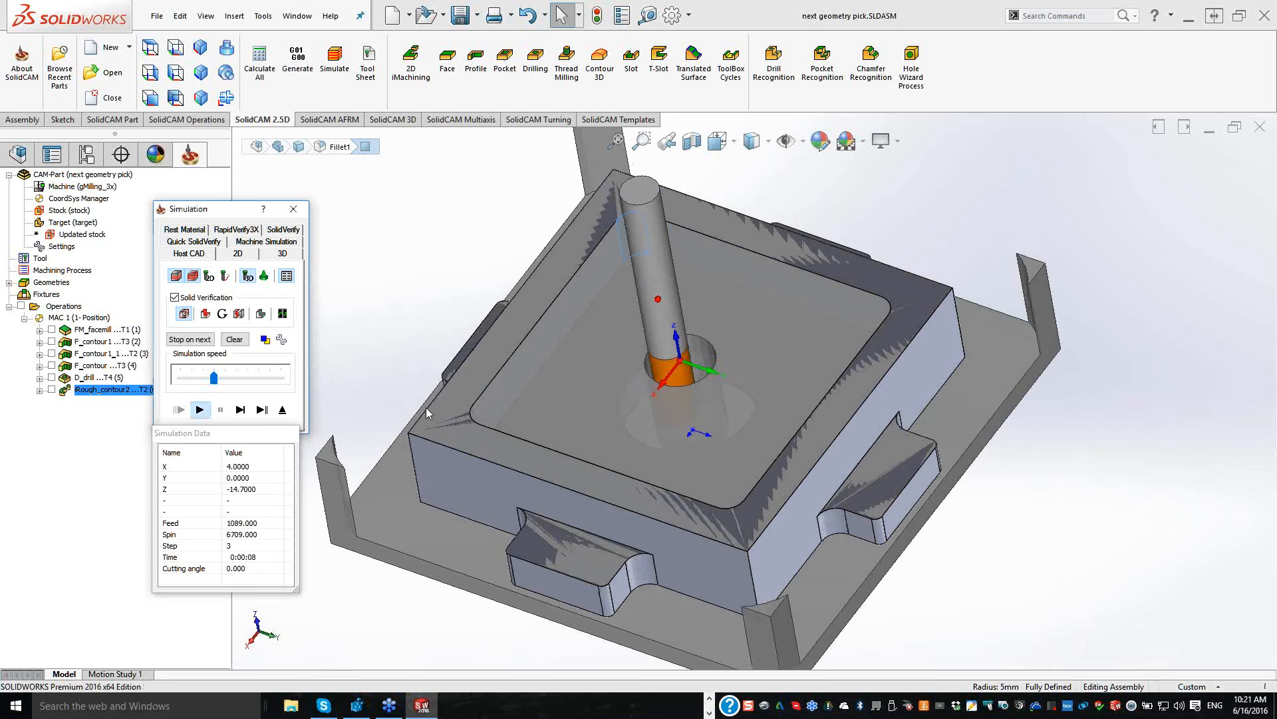
click(200, 410)
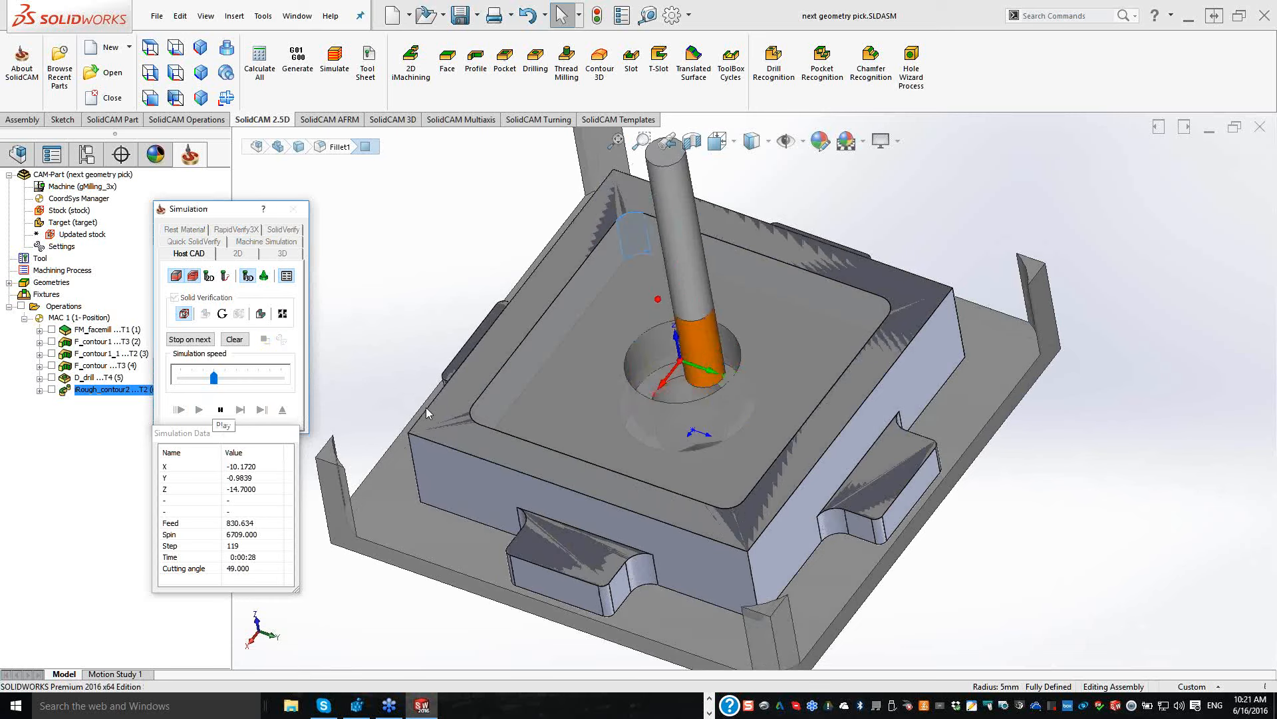
click(231, 412)
click(285, 411)
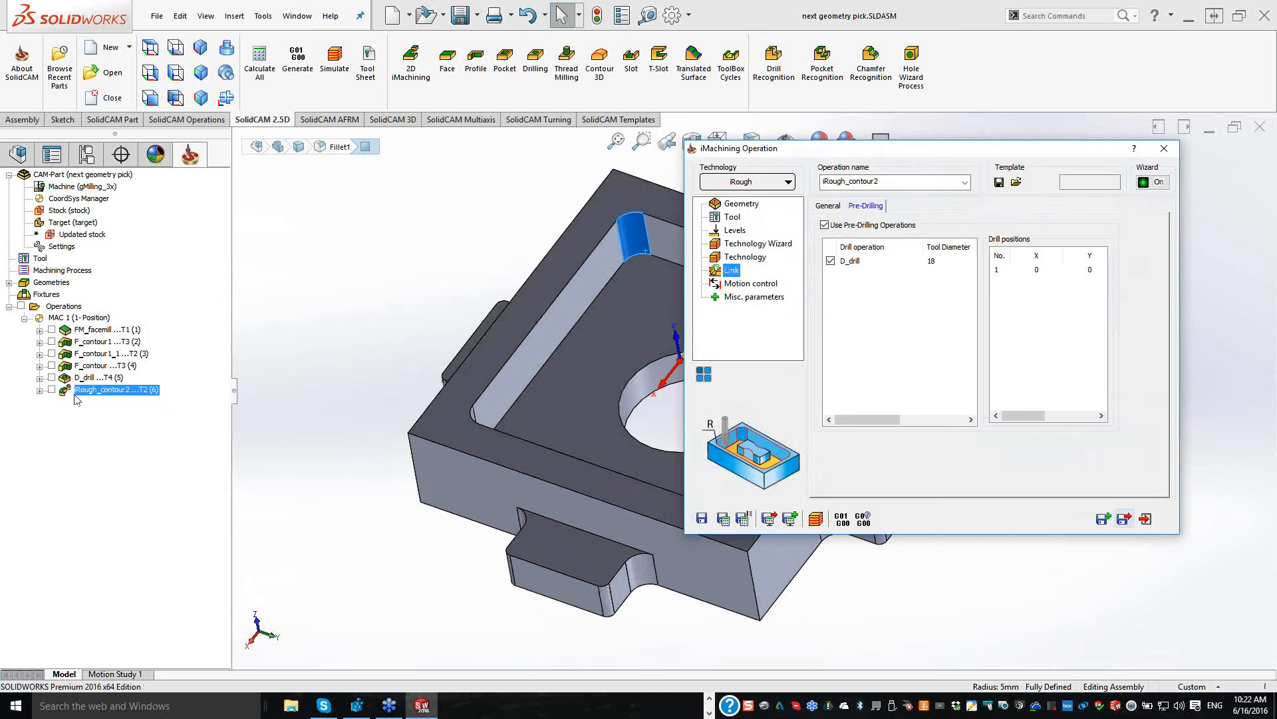
Step: Edit the D_drill operation to a 15 mm drill depth picked from the pocket floor with the Cutter tip depth type, and recalculate it
click(79, 378)
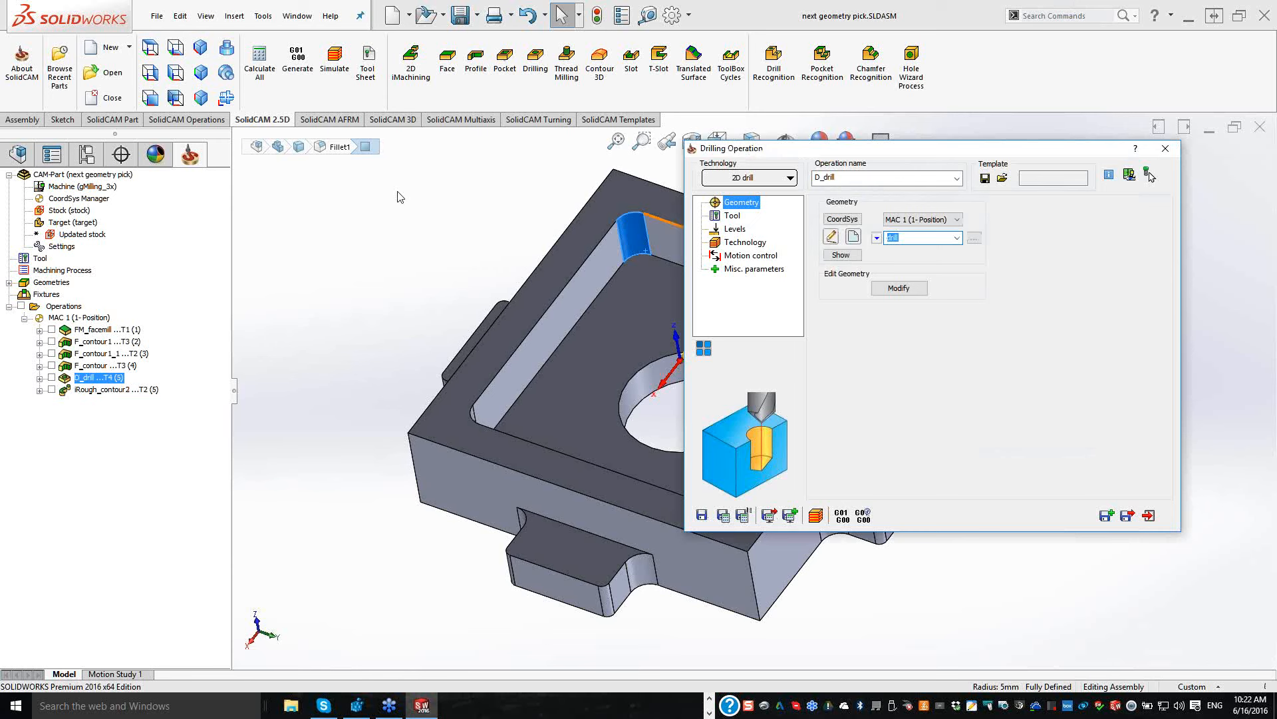
click(734, 229)
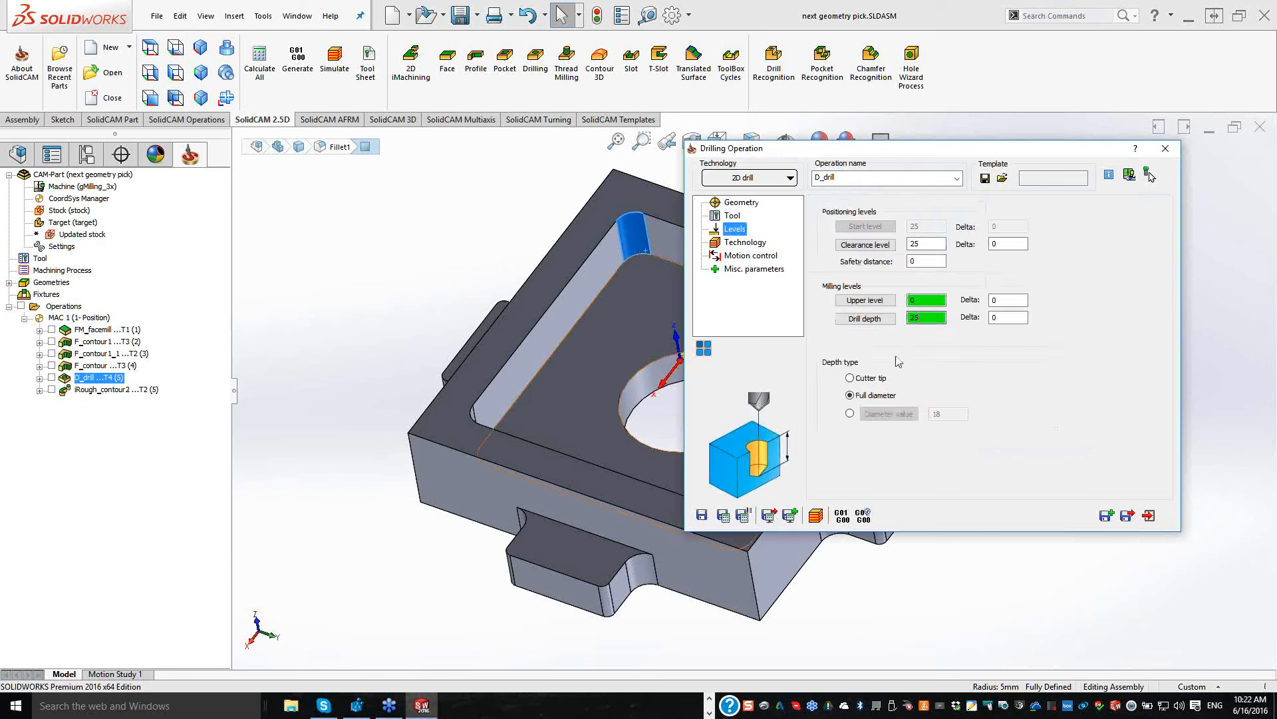
click(581, 433)
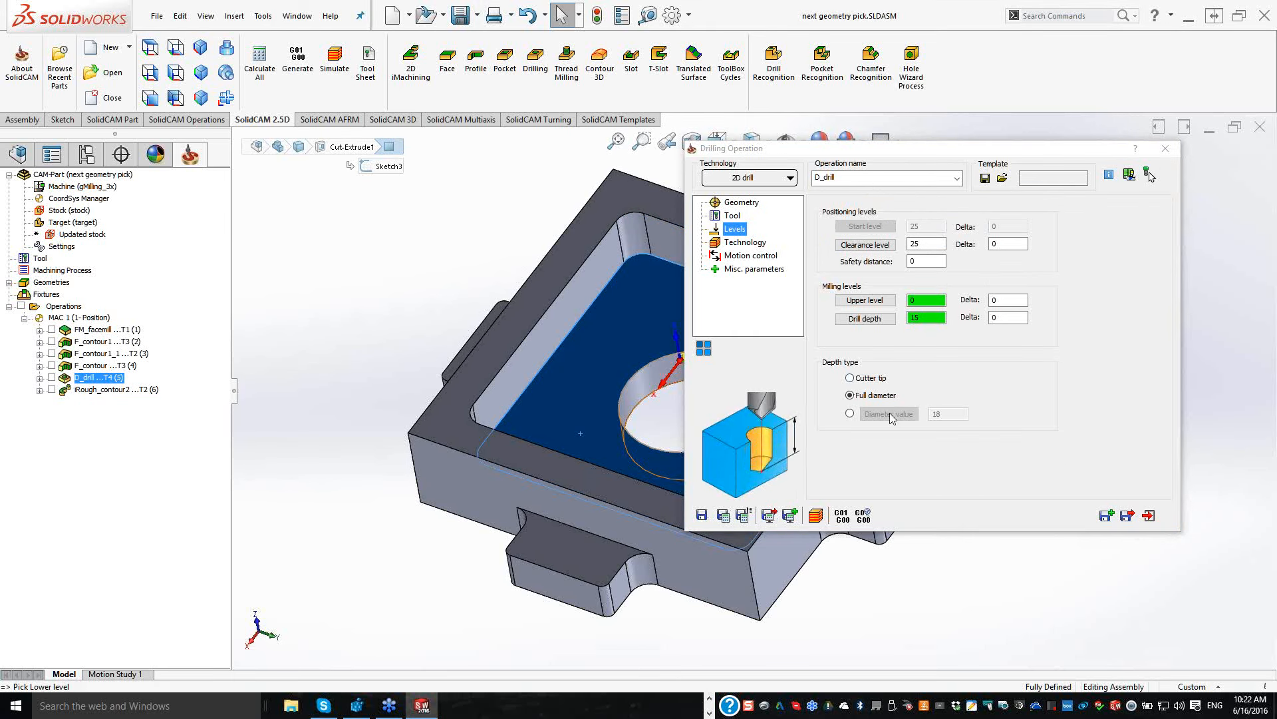
click(852, 378)
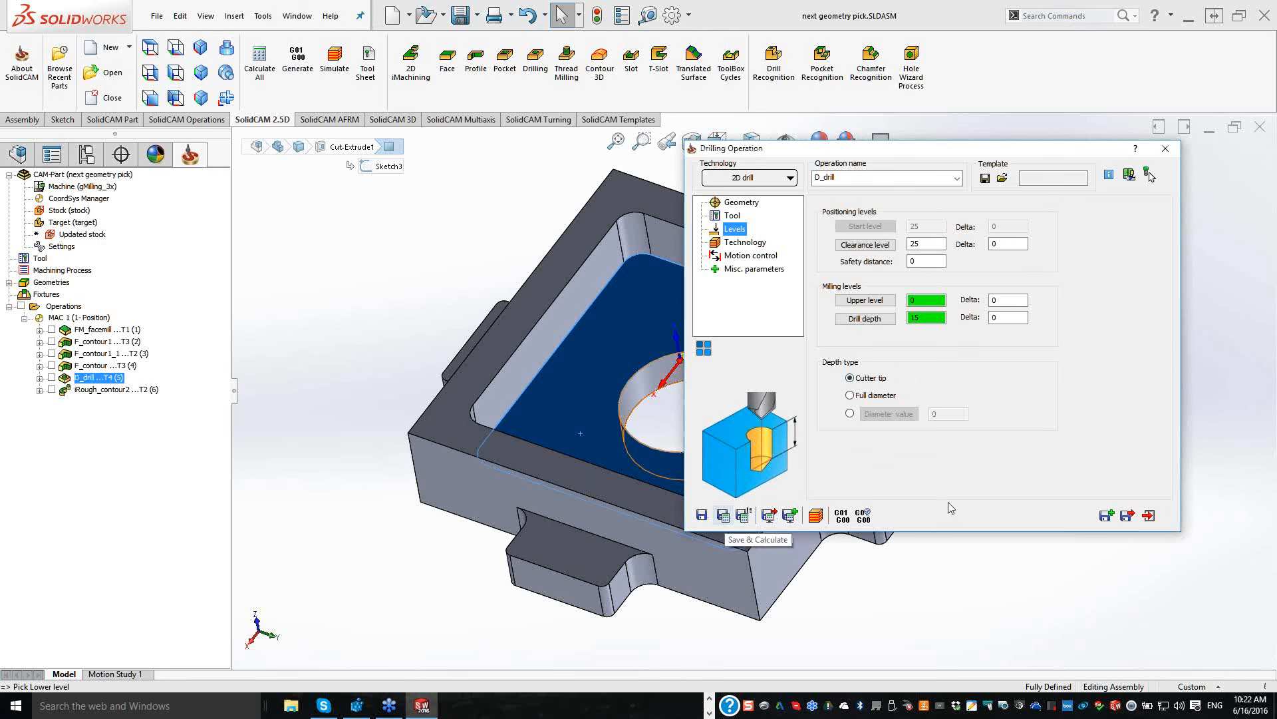
click(1147, 517)
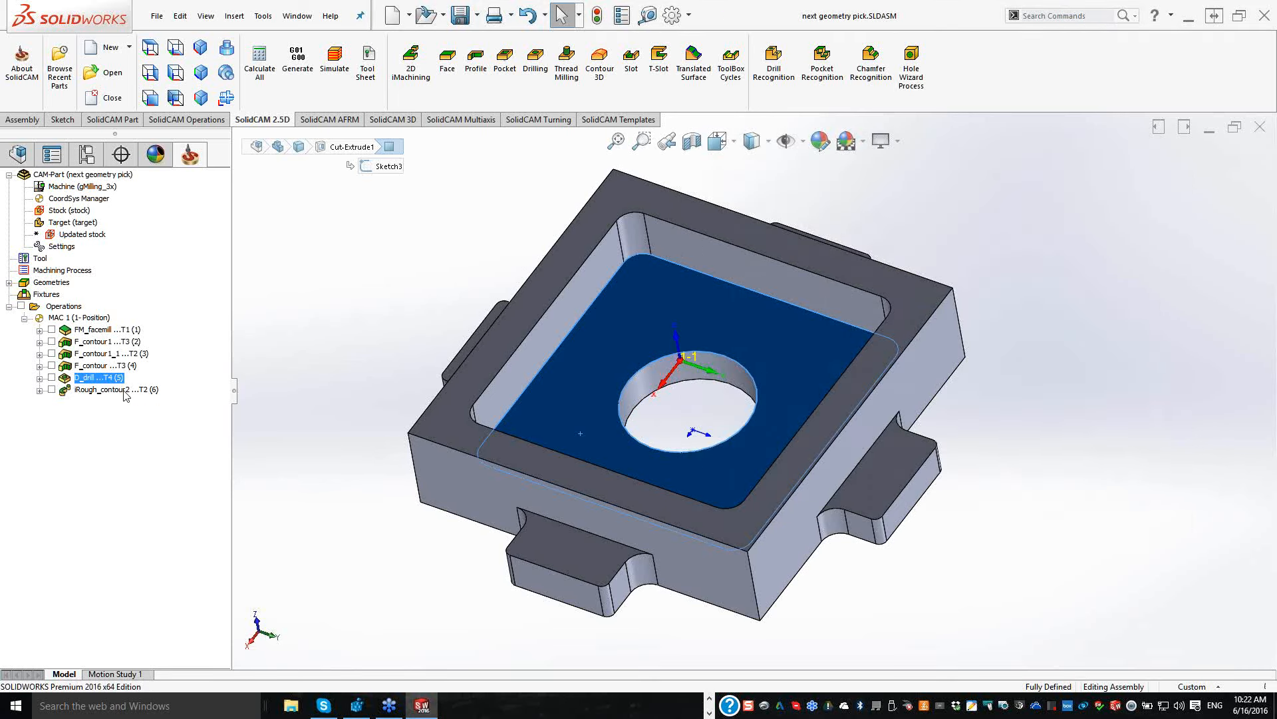
Step: Recalculate the iRough_contour2 operation and start its simulation to inspect the shape of the pre-drilled hole up close
double_click(113, 389)
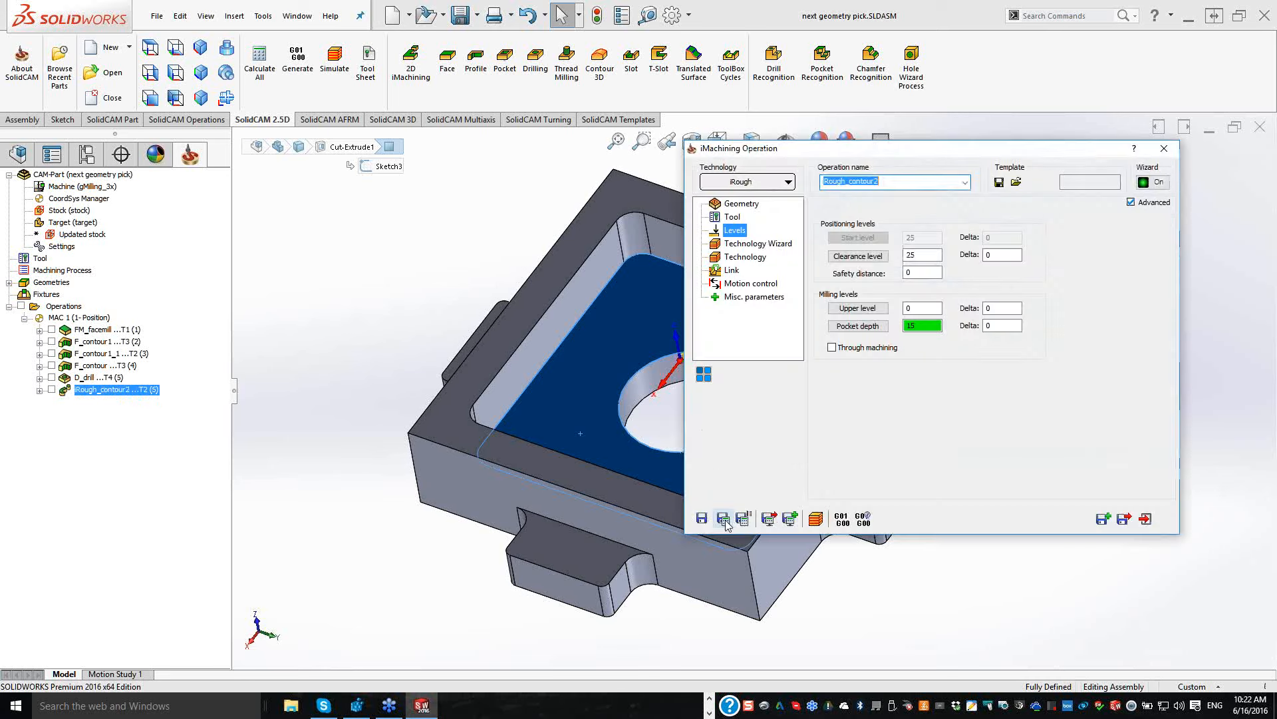
click(726, 524)
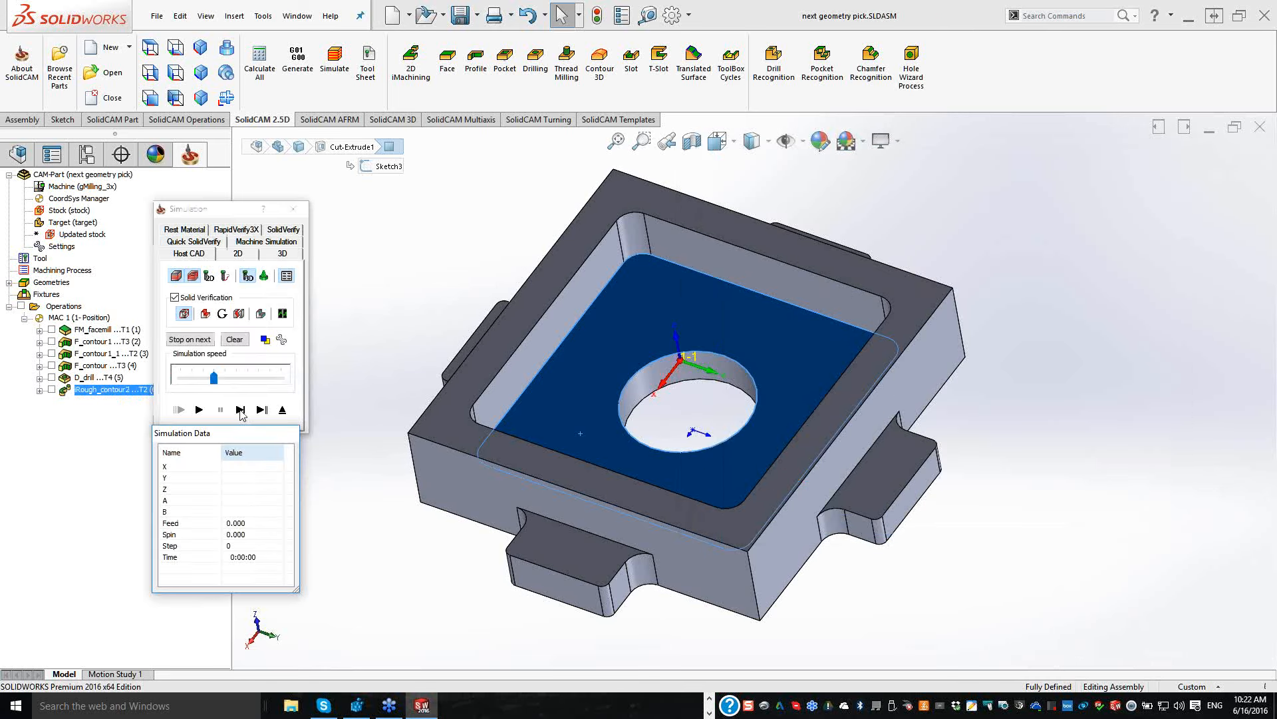
click(241, 410)
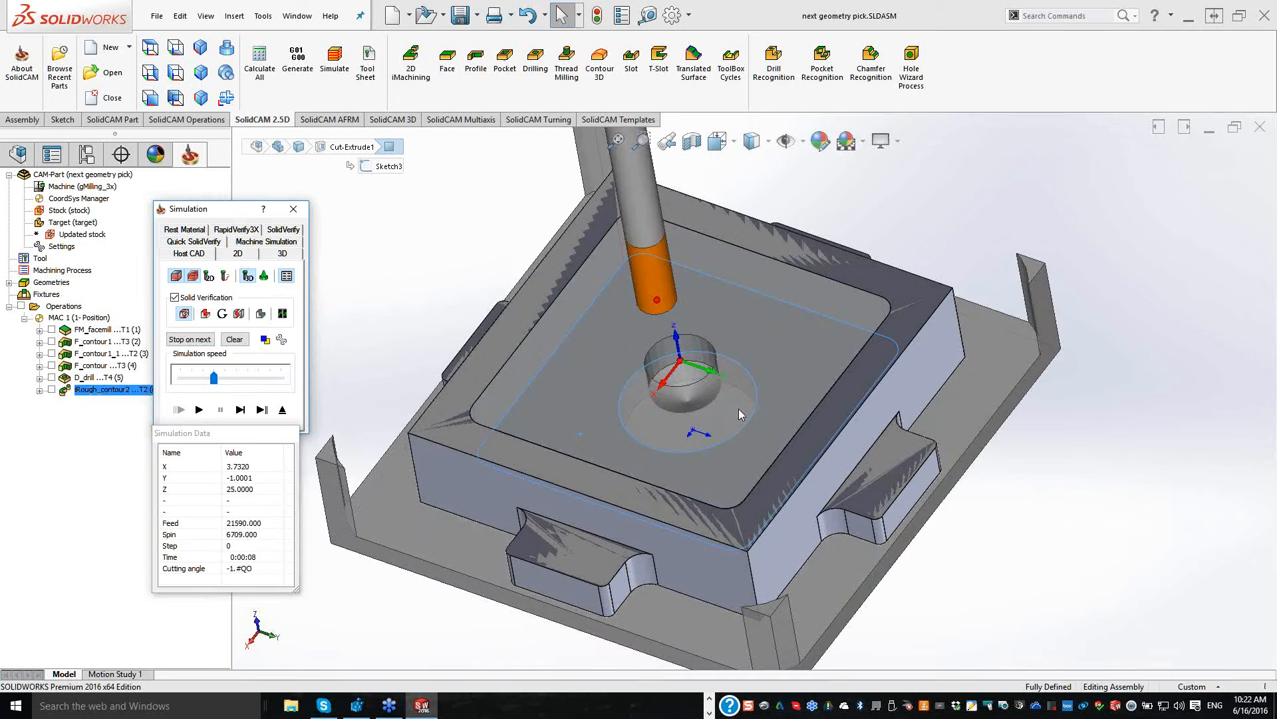
click(420, 267)
scroll(797, 350, down, 3)
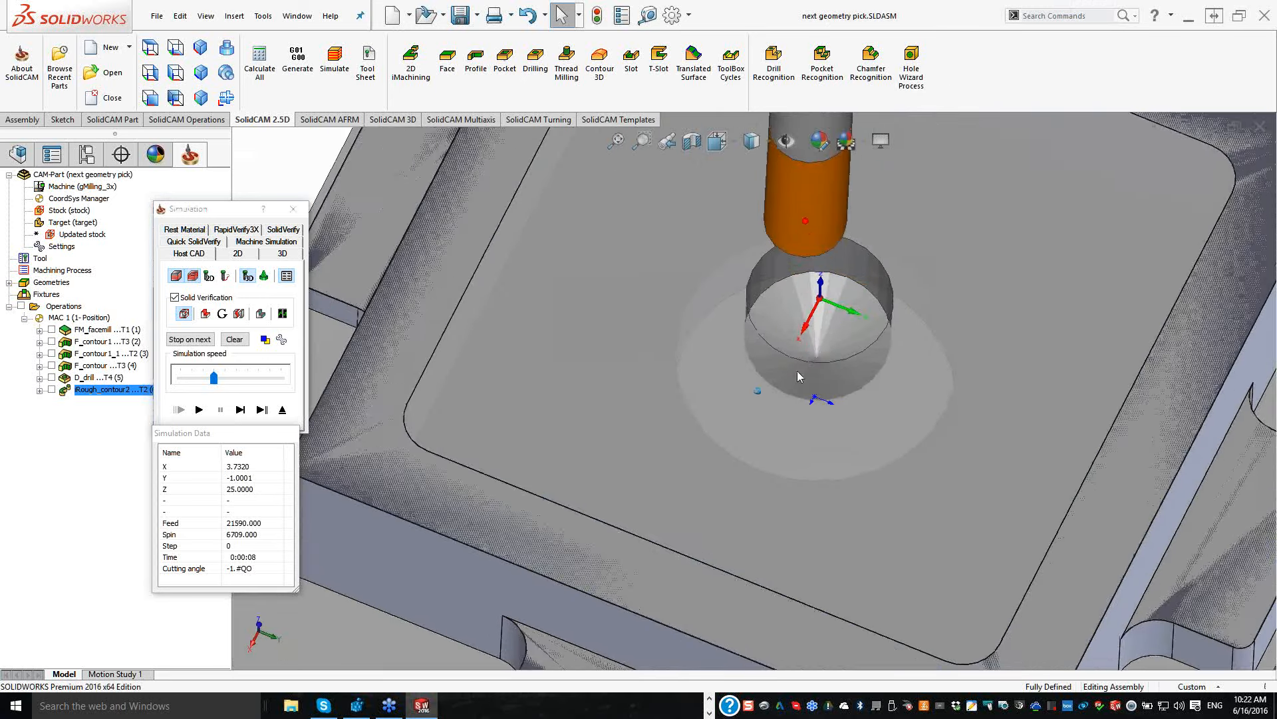
scroll(797, 370, up, 2)
middle_drag(788, 392, 782, 430)
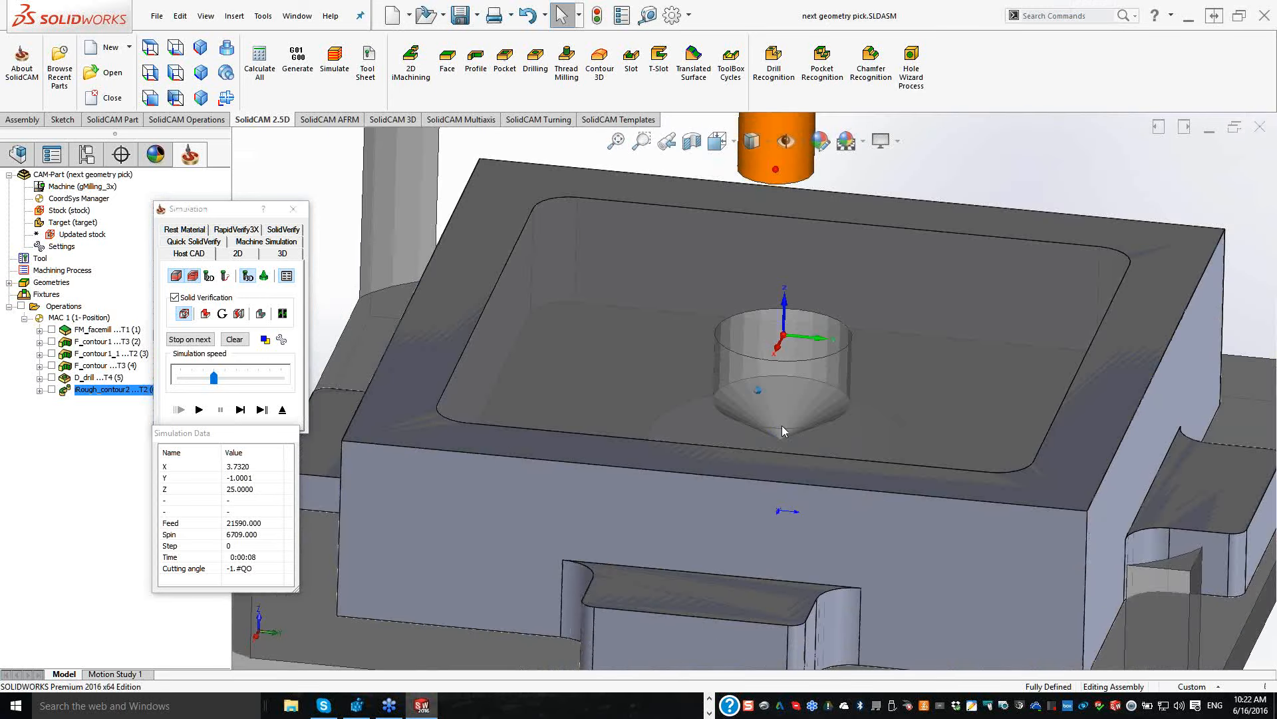
scroll(781, 426, down, 1)
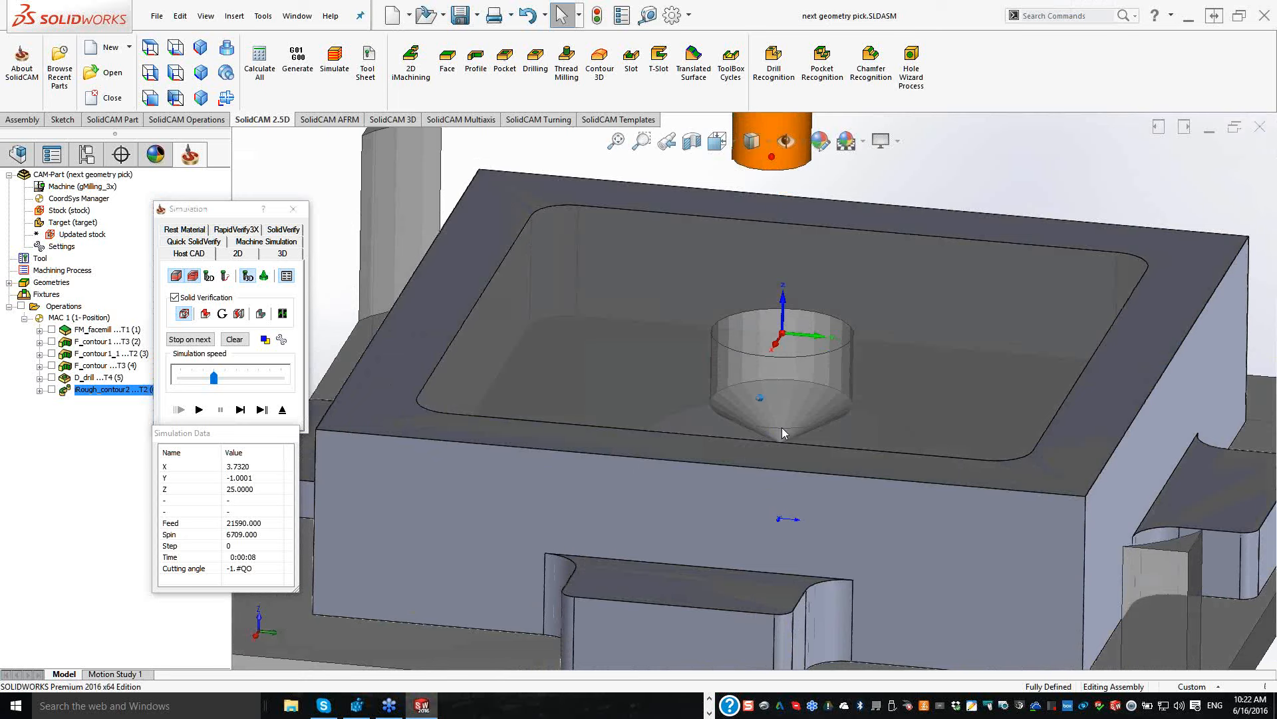
scroll(781, 427, down, 1)
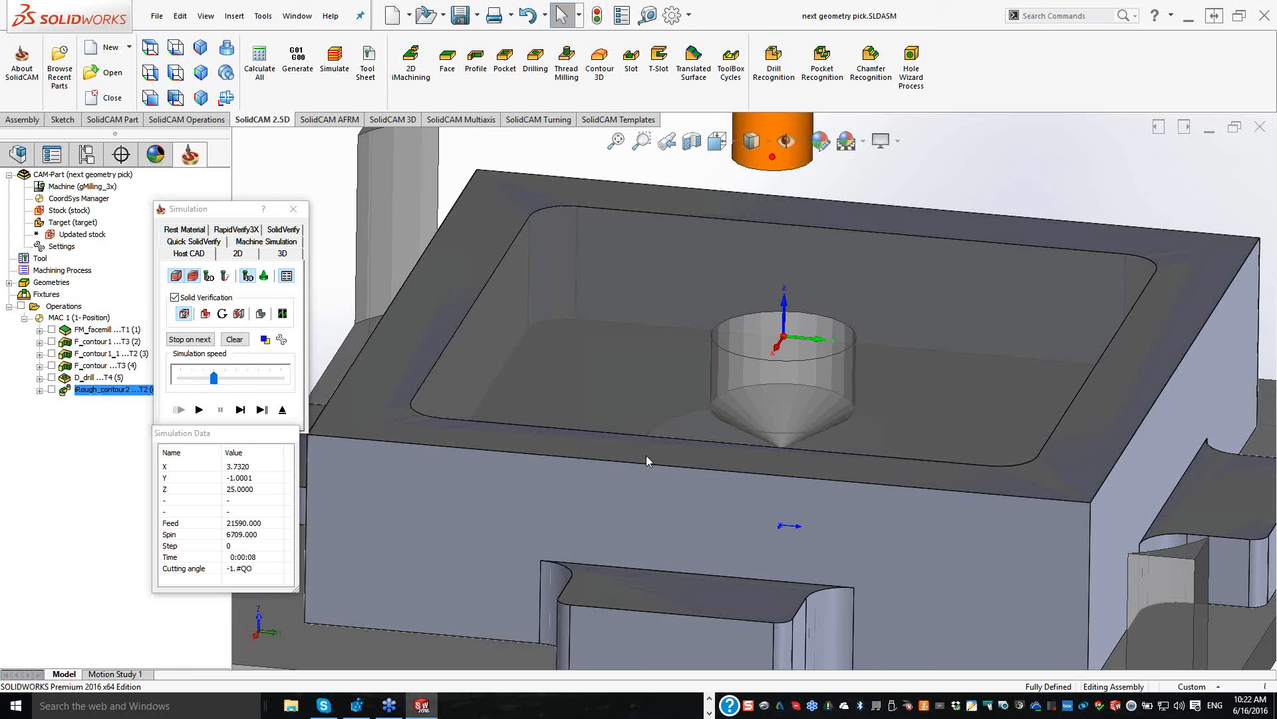
Step: Step the simulated 10 mm end mill down into the pre-drilled hole, examine its descent and first cuts, and close the simulation
click(240, 410)
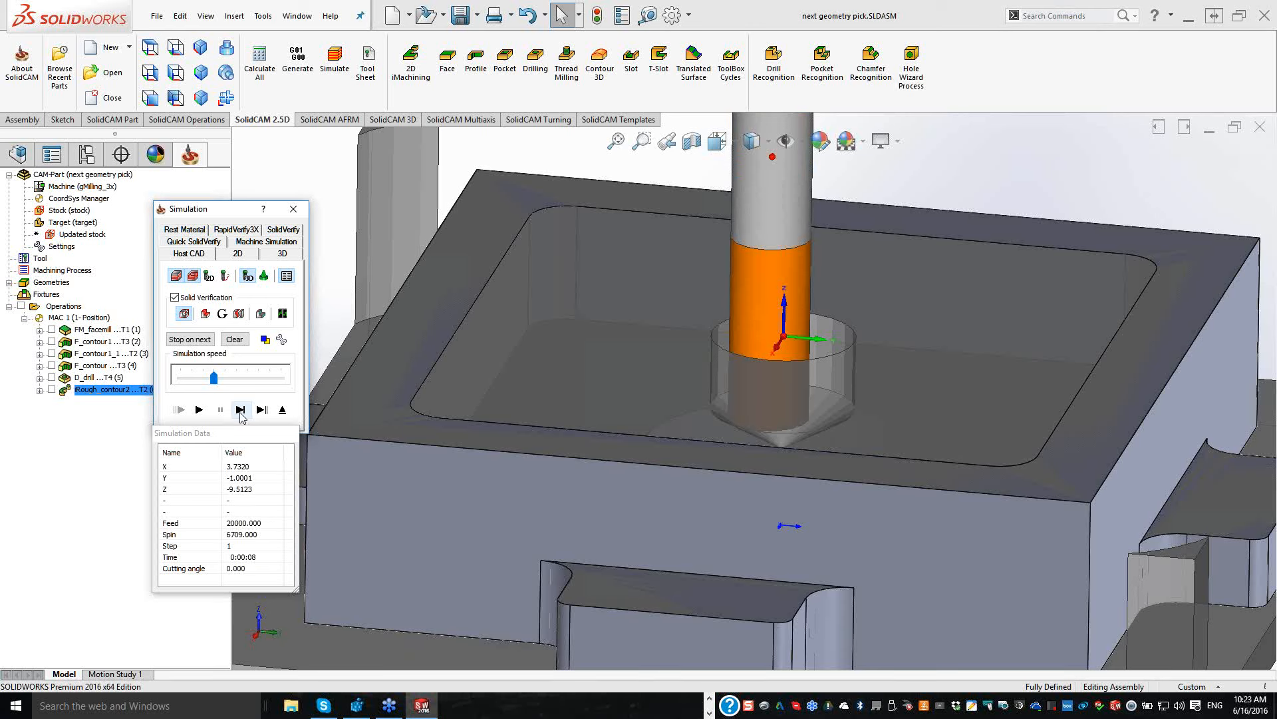
click(240, 410)
click(241, 410)
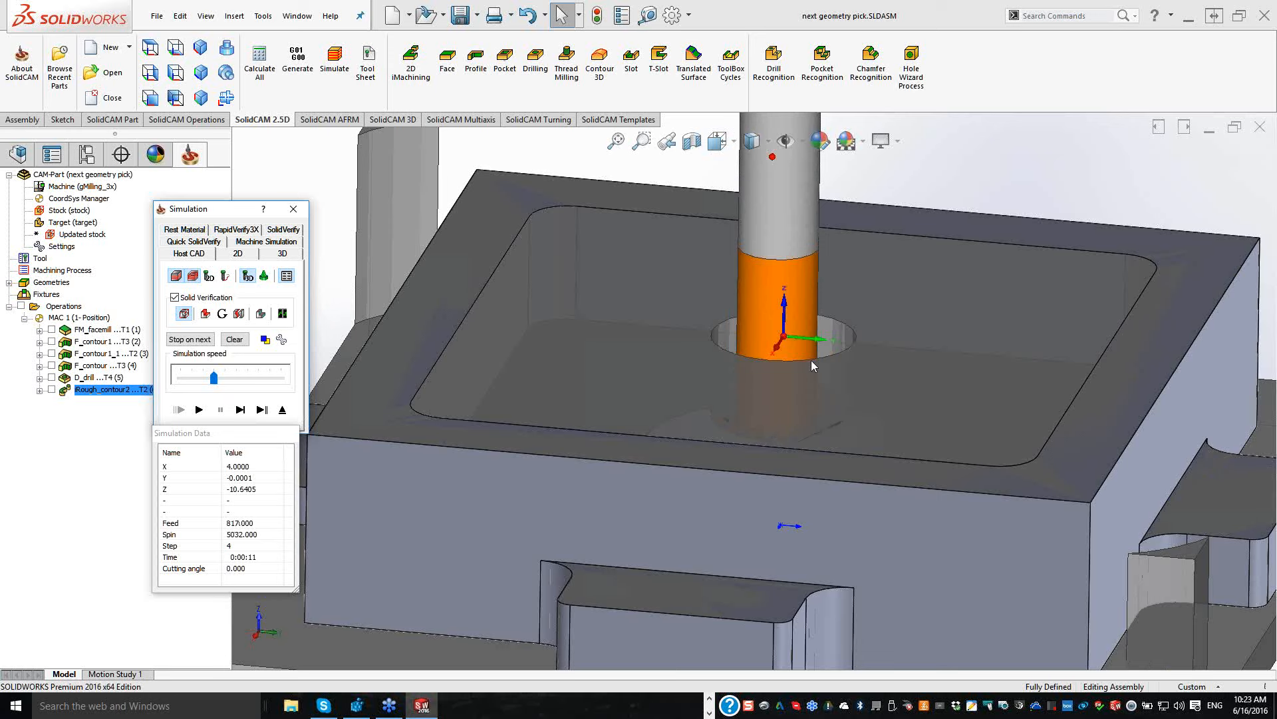
click(1015, 188)
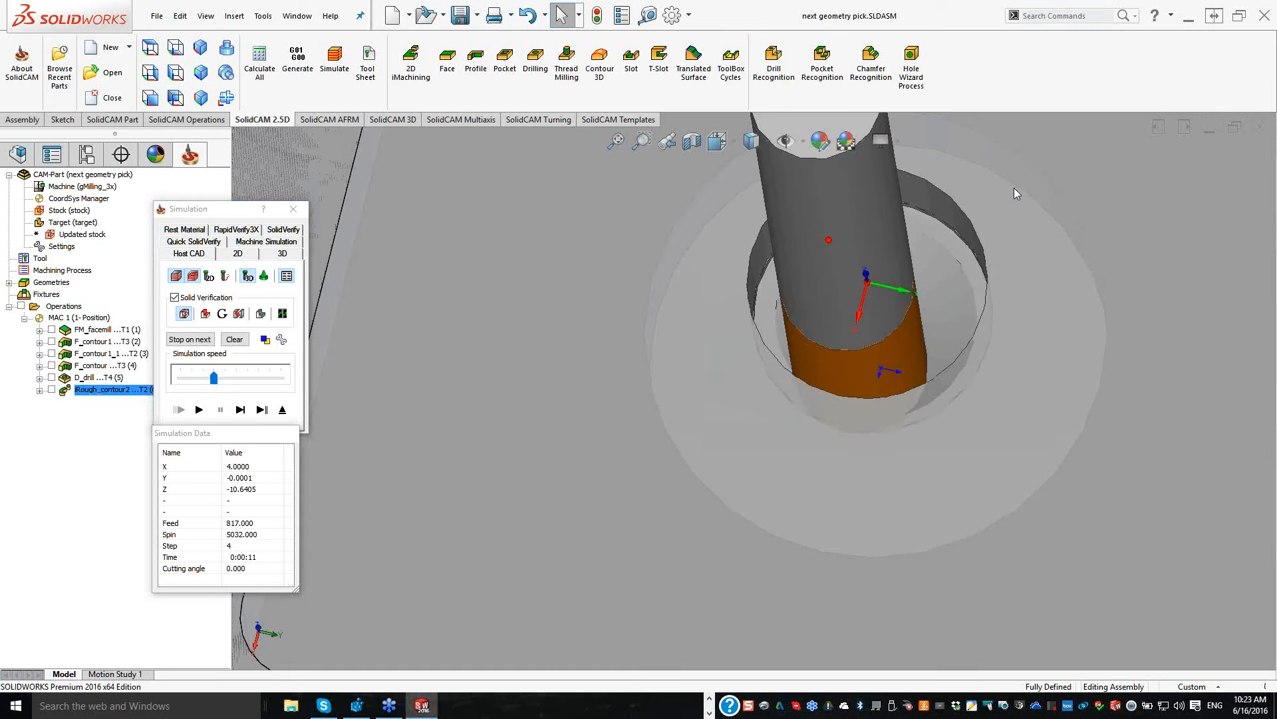
key(space)
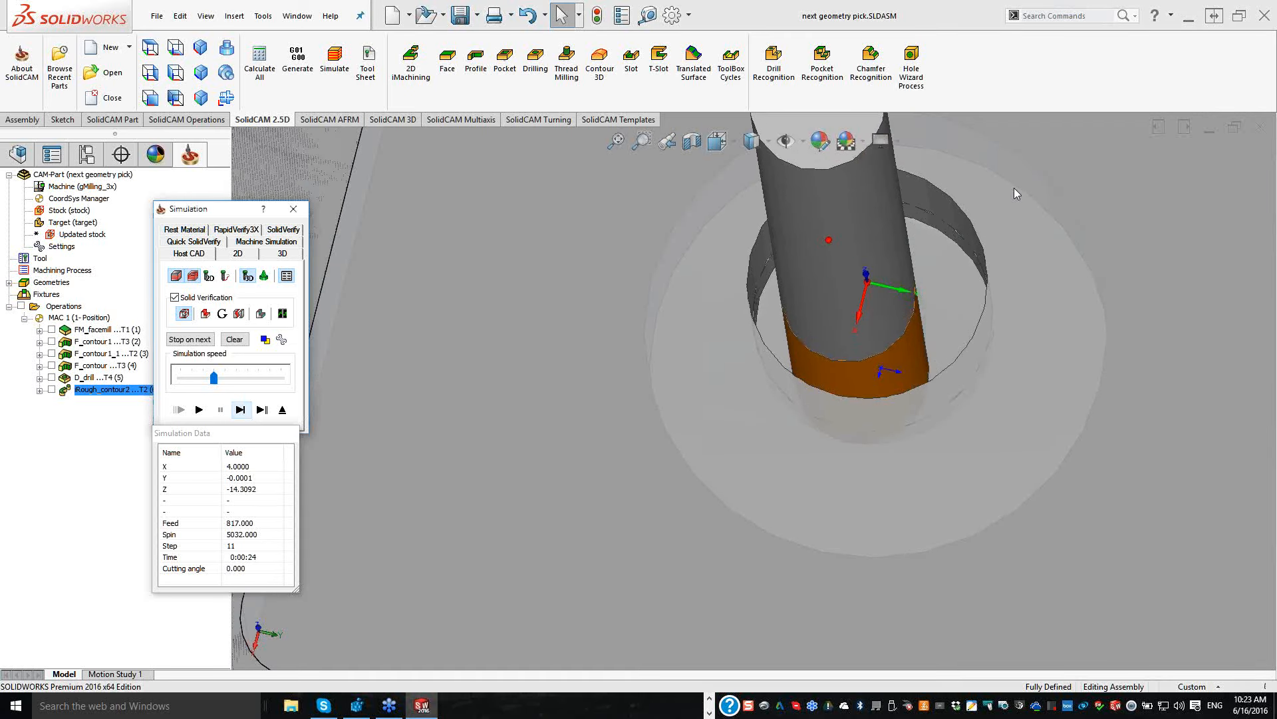
click(262, 411)
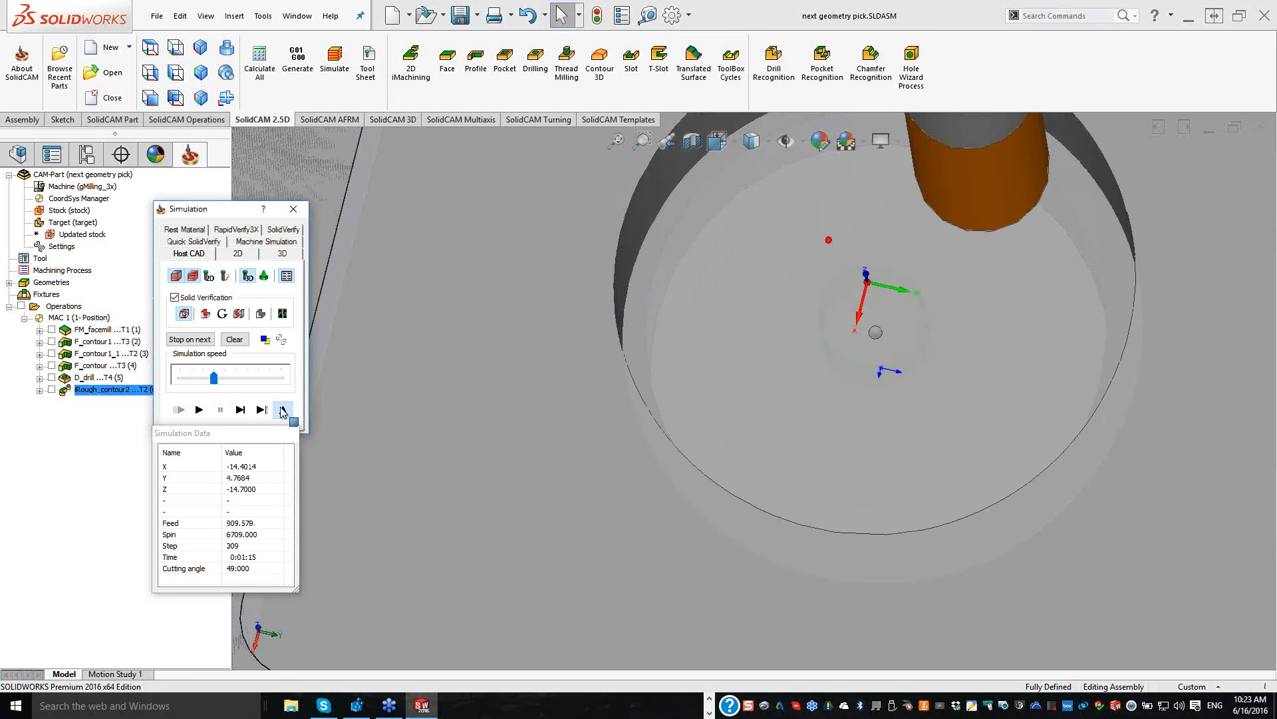
click(282, 410)
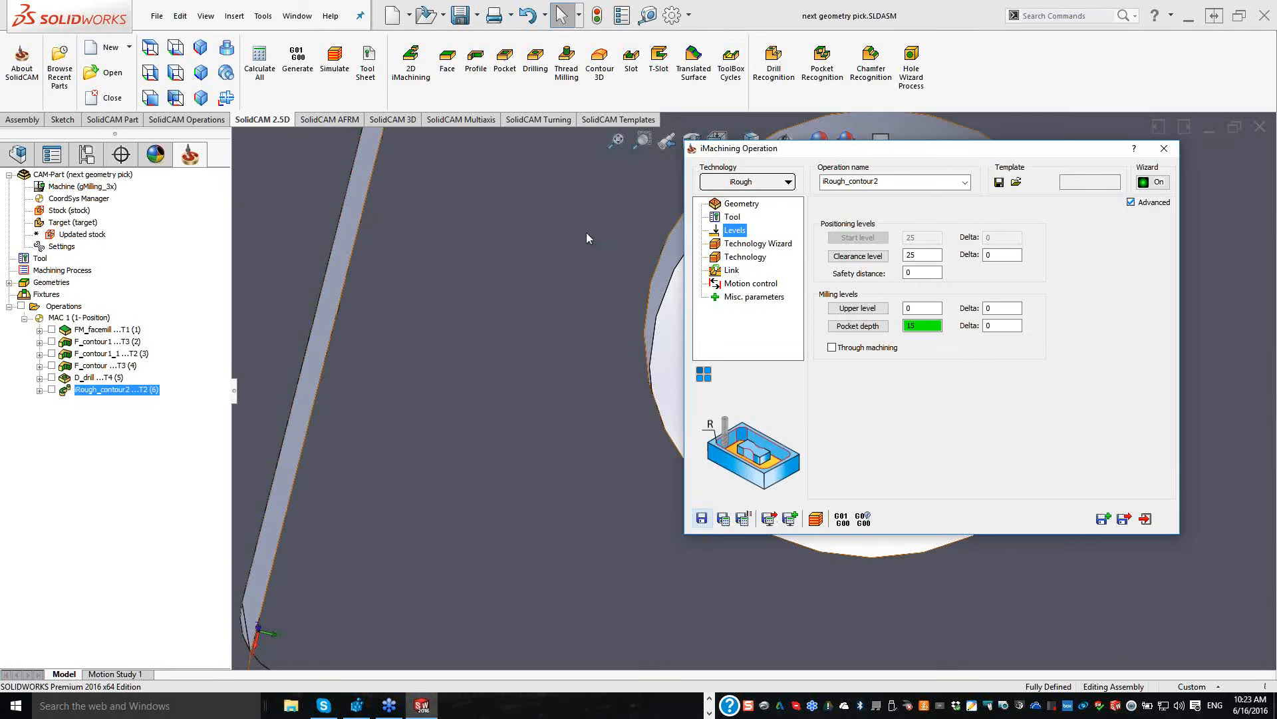
Step: Replace the iRough_contour2 operation's tool with the 16 mm end mill, tool number 3, and save and calculate the operation
key(Up)
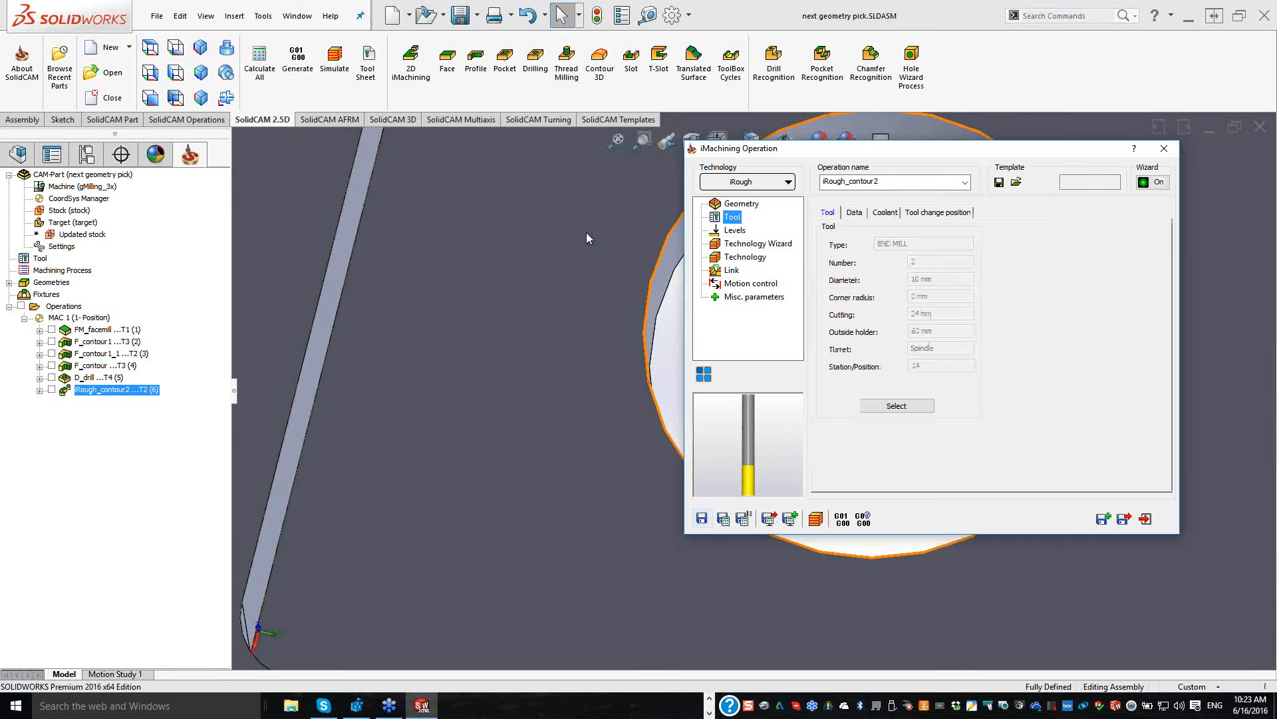
click(919, 401)
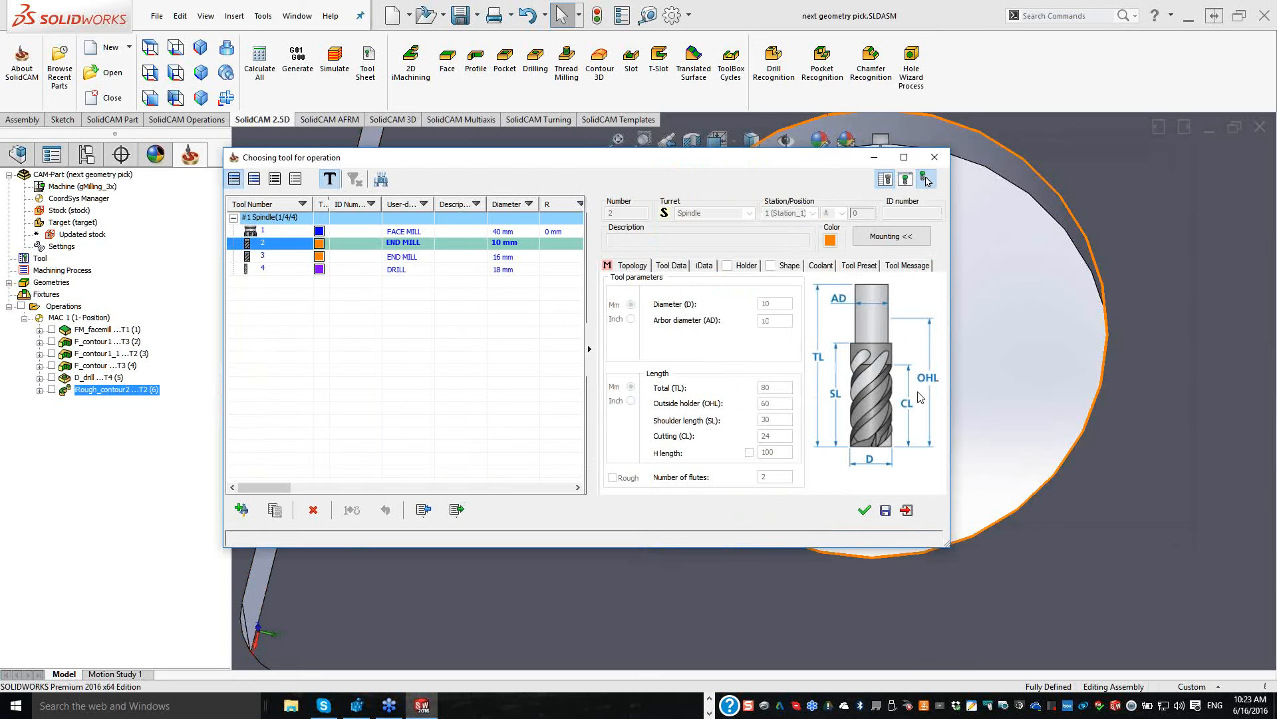
click(410, 258)
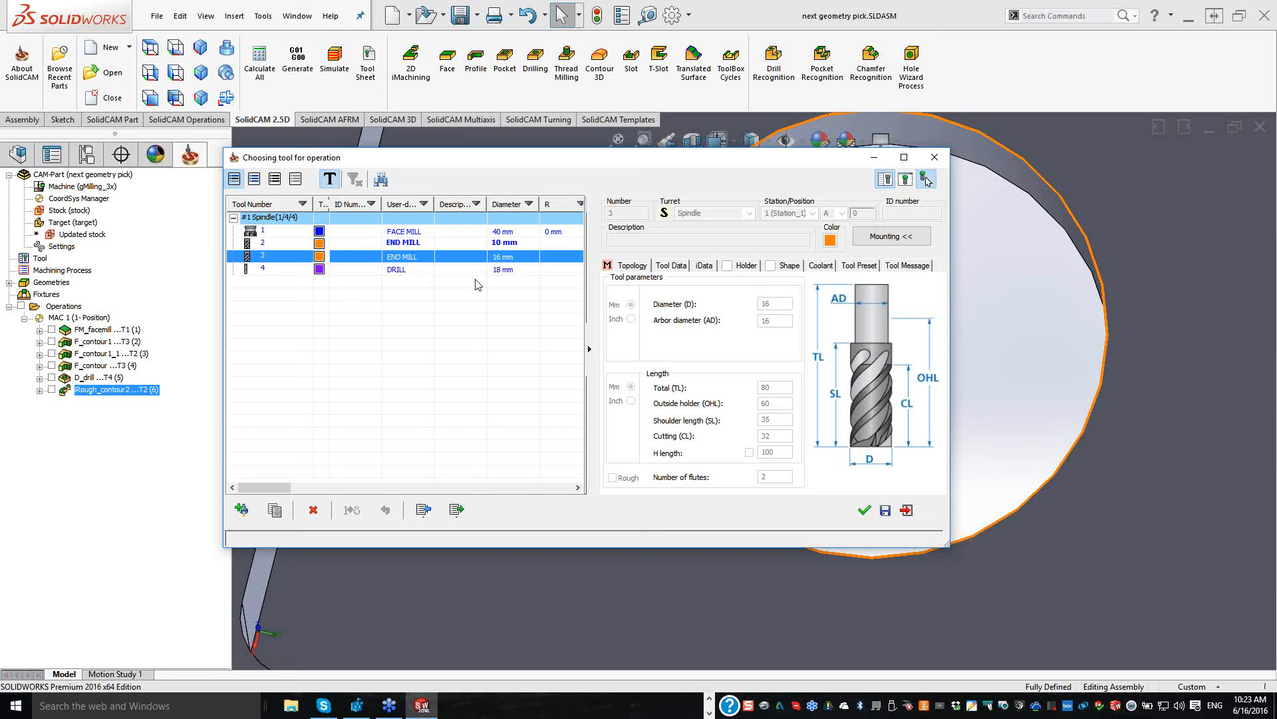
click(867, 511)
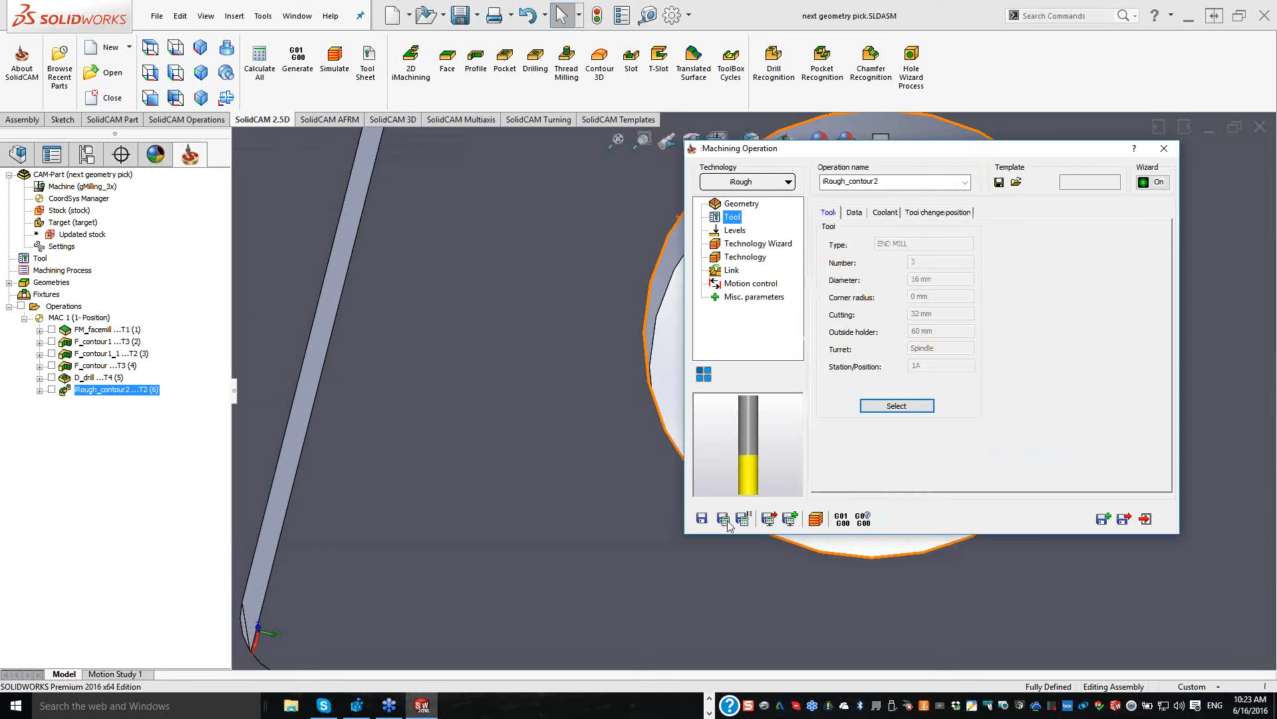
click(727, 522)
Step: Start the iRough_contour2 simulation and step the 16 mm end mill down into the pre-drilled hole to examine its entry
click(767, 519)
click(241, 416)
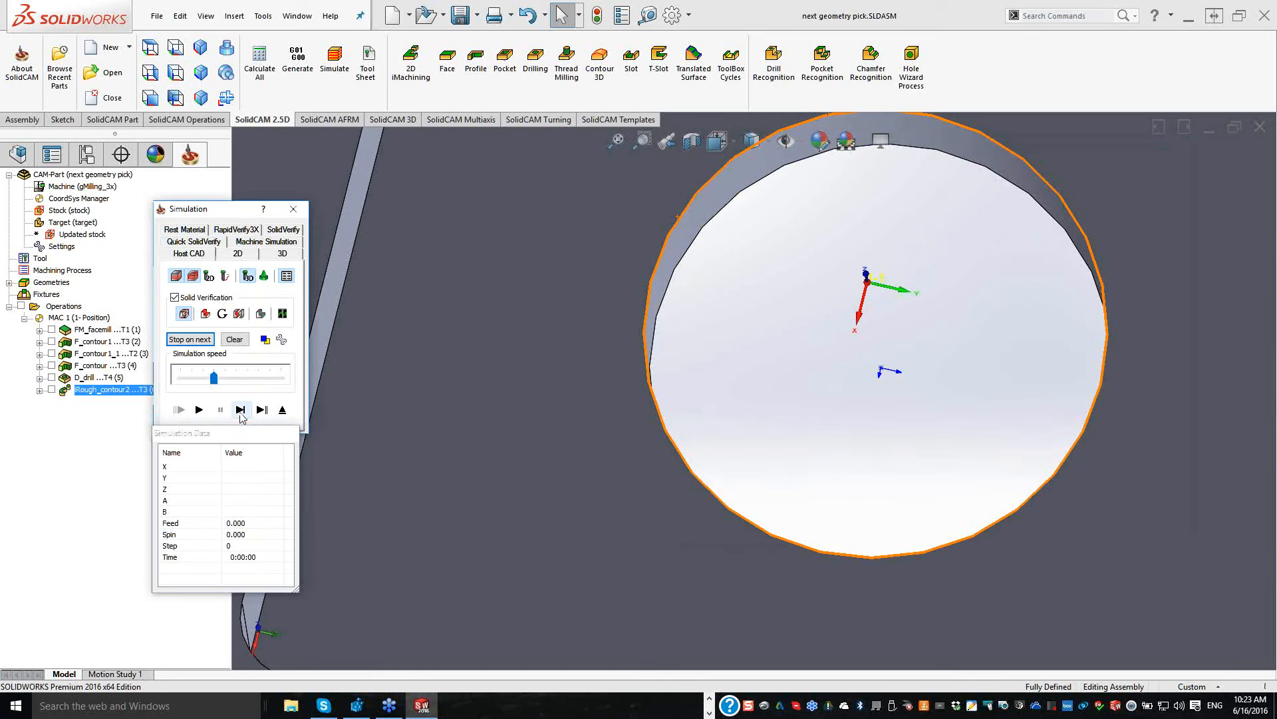
click(241, 410)
click(240, 414)
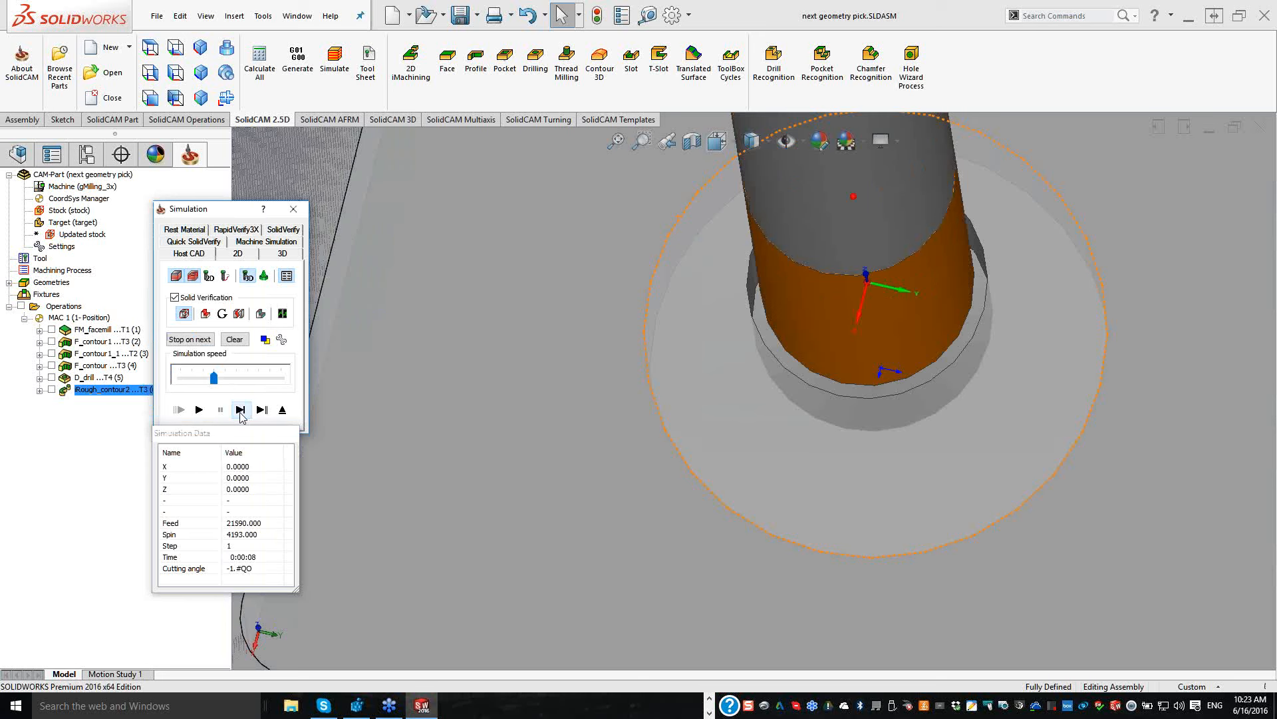
click(240, 411)
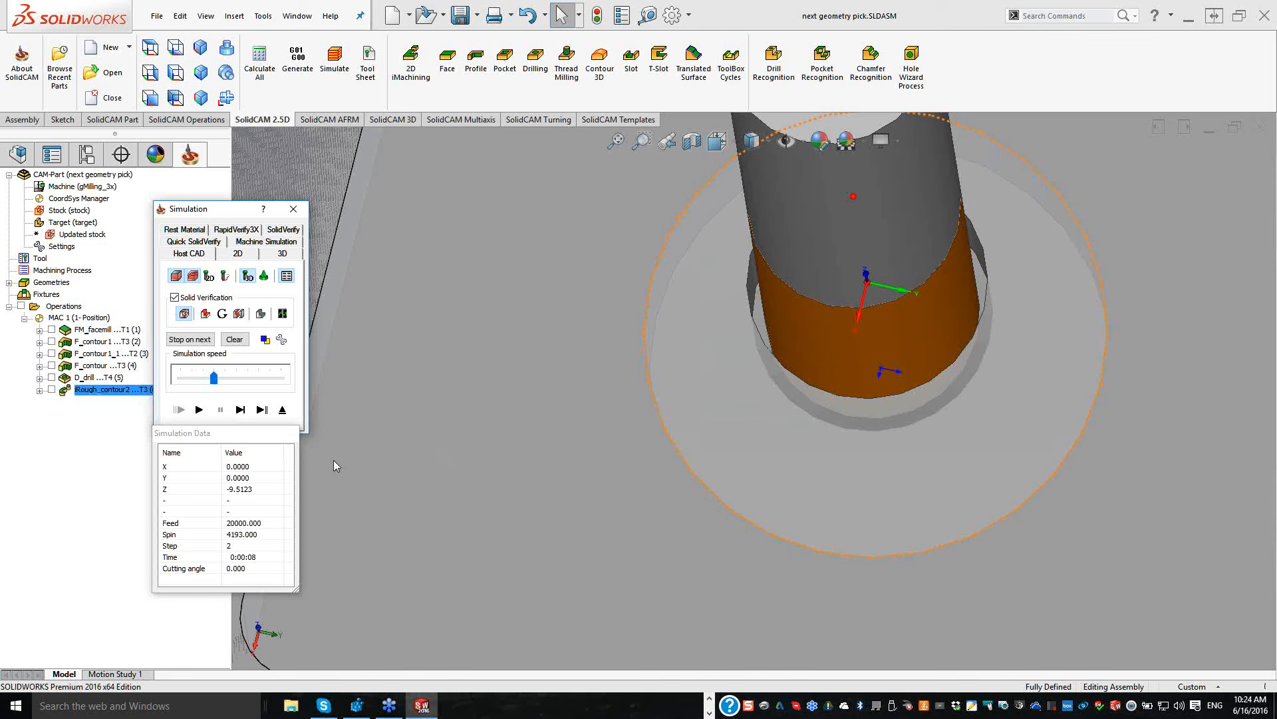
Step: Step the simulation through the 16 mm end mill's first circular cuts to examine how it widens the pre-drilled hole
click(240, 410)
click(241, 410)
click(240, 409)
click(241, 409)
click(241, 410)
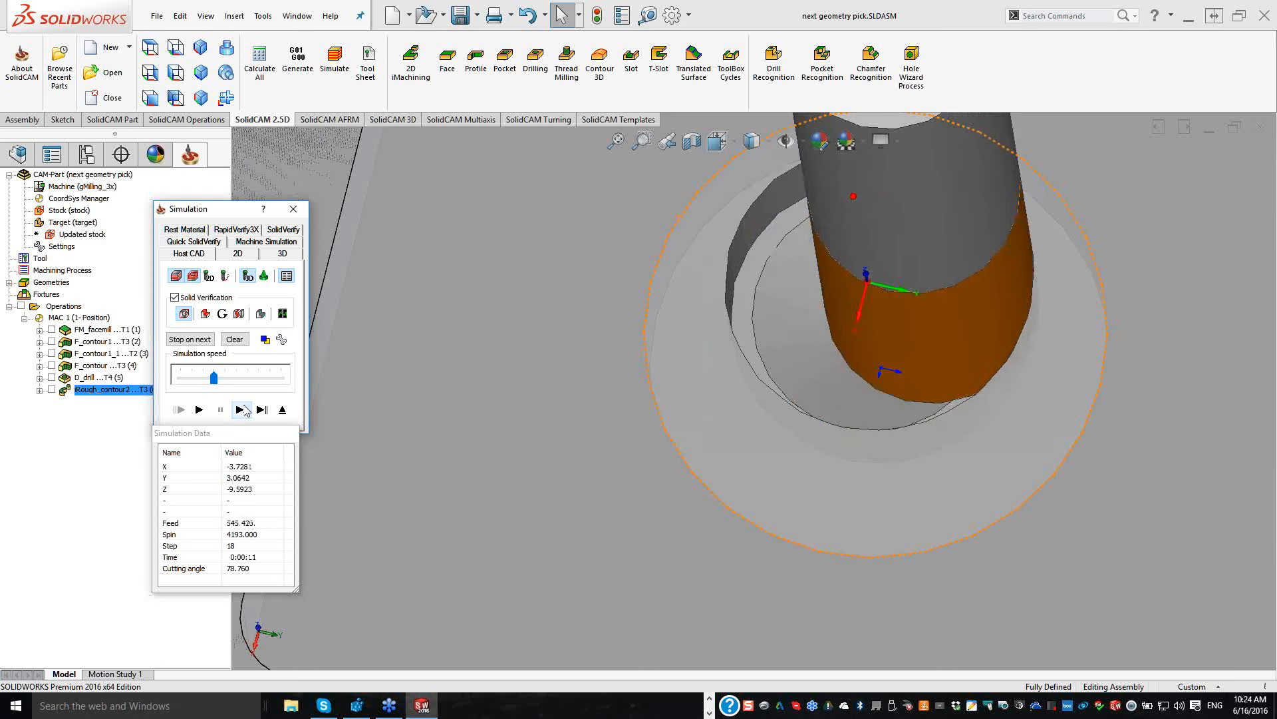
click(241, 410)
click(242, 409)
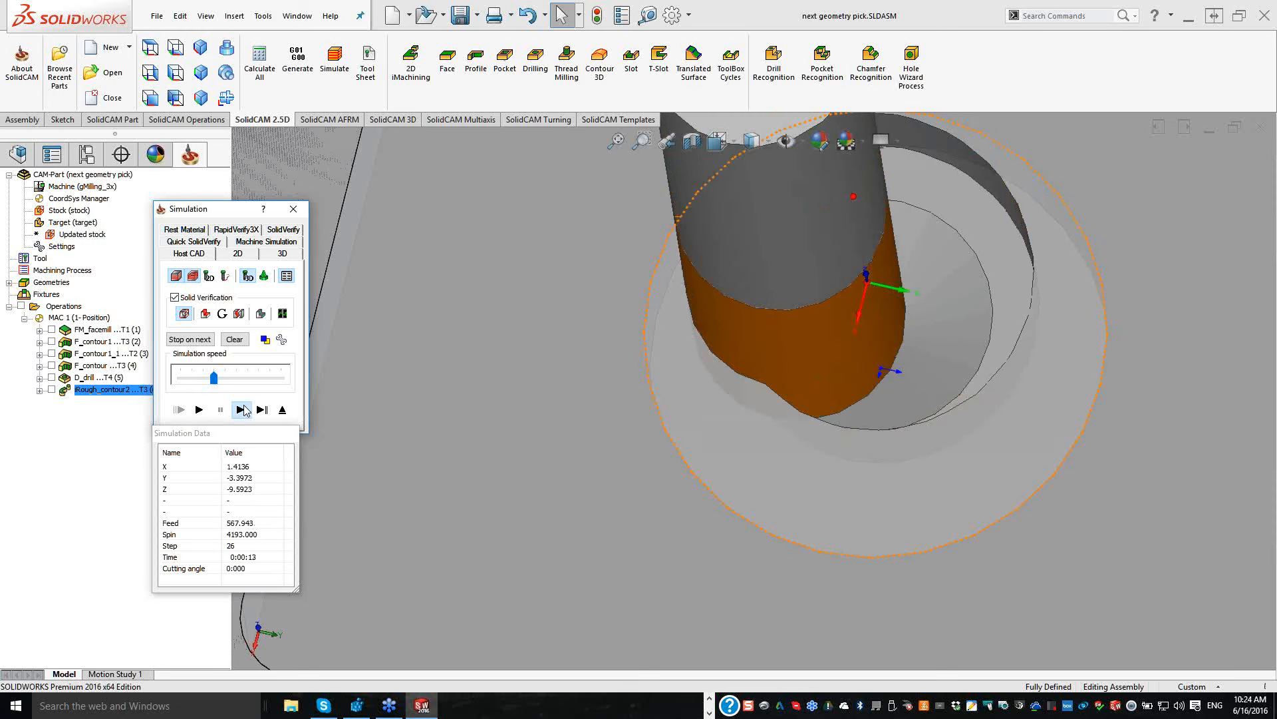
click(243, 409)
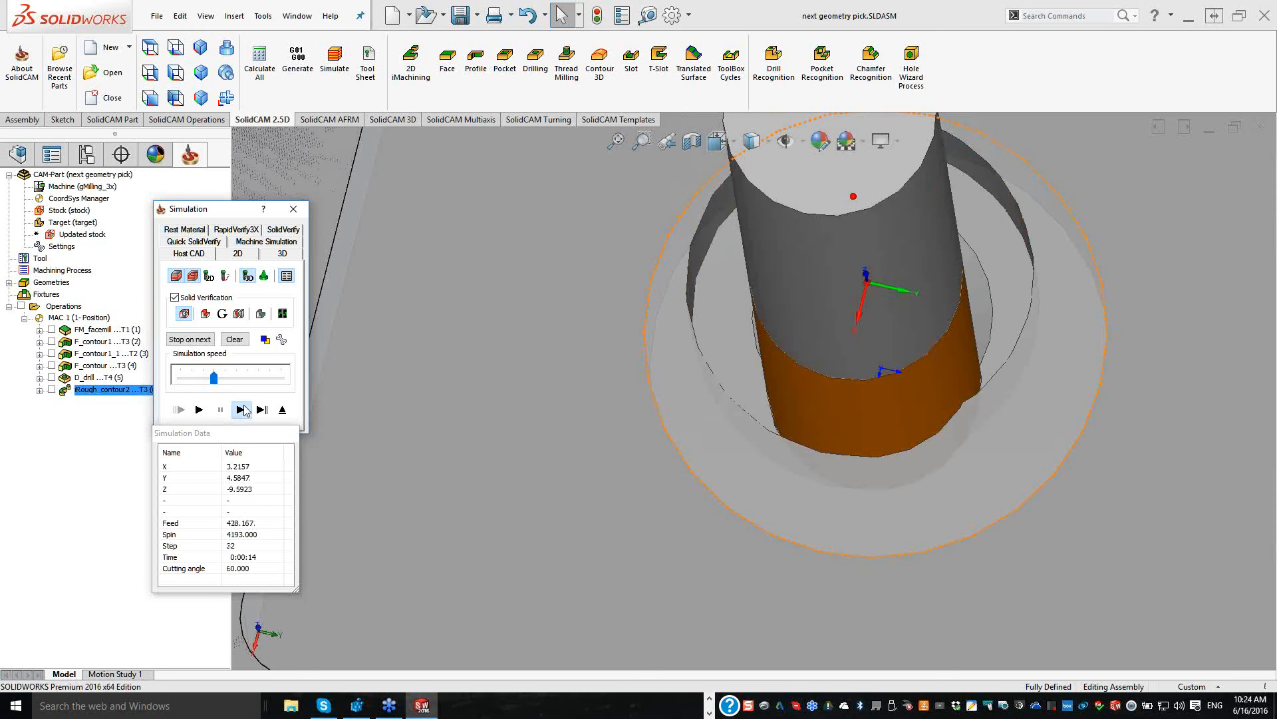
click(243, 410)
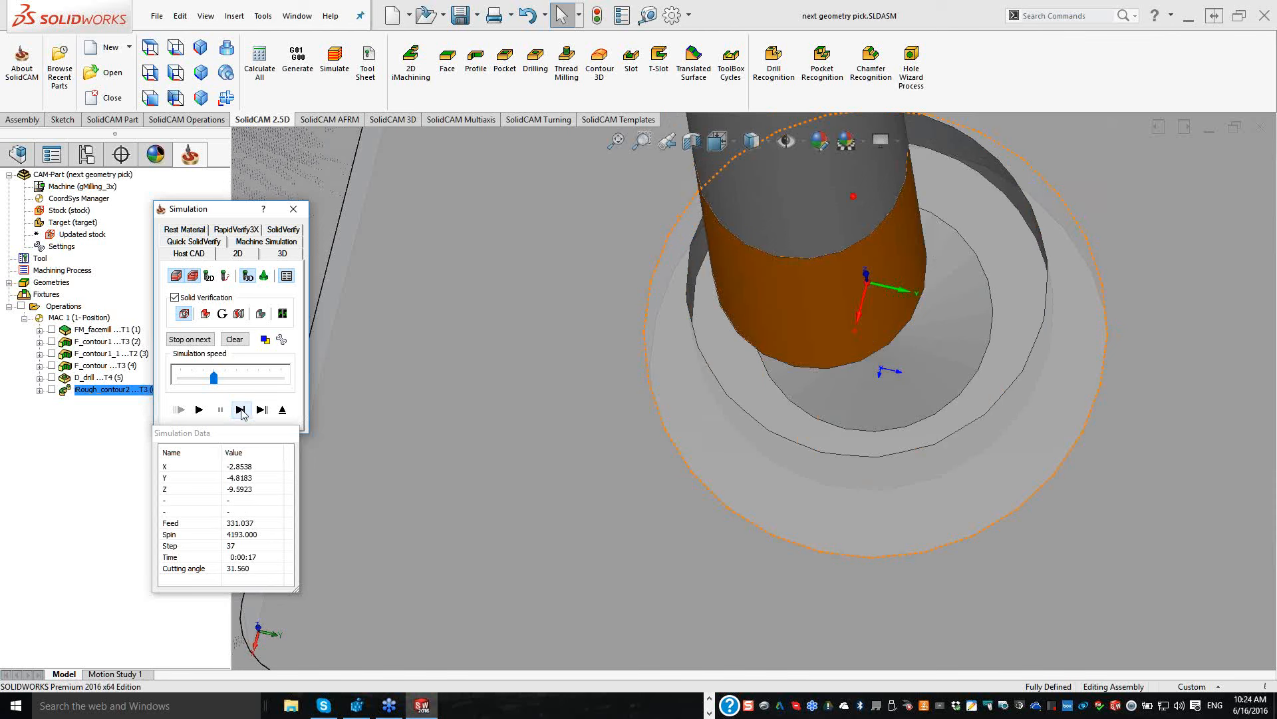
click(242, 412)
click(242, 412)
click(242, 413)
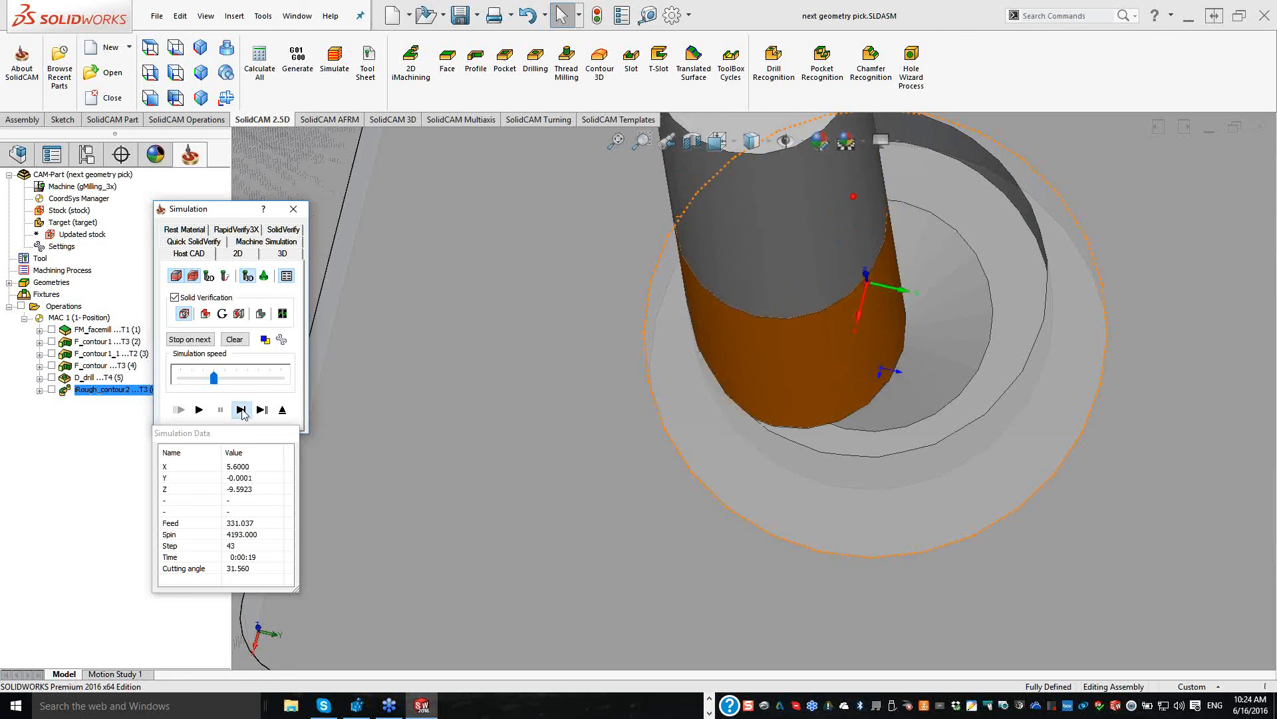
Step: Step the end mill down through the deeper entry levels, and play the simulation on into the pocket roughing
click(241, 410)
click(240, 411)
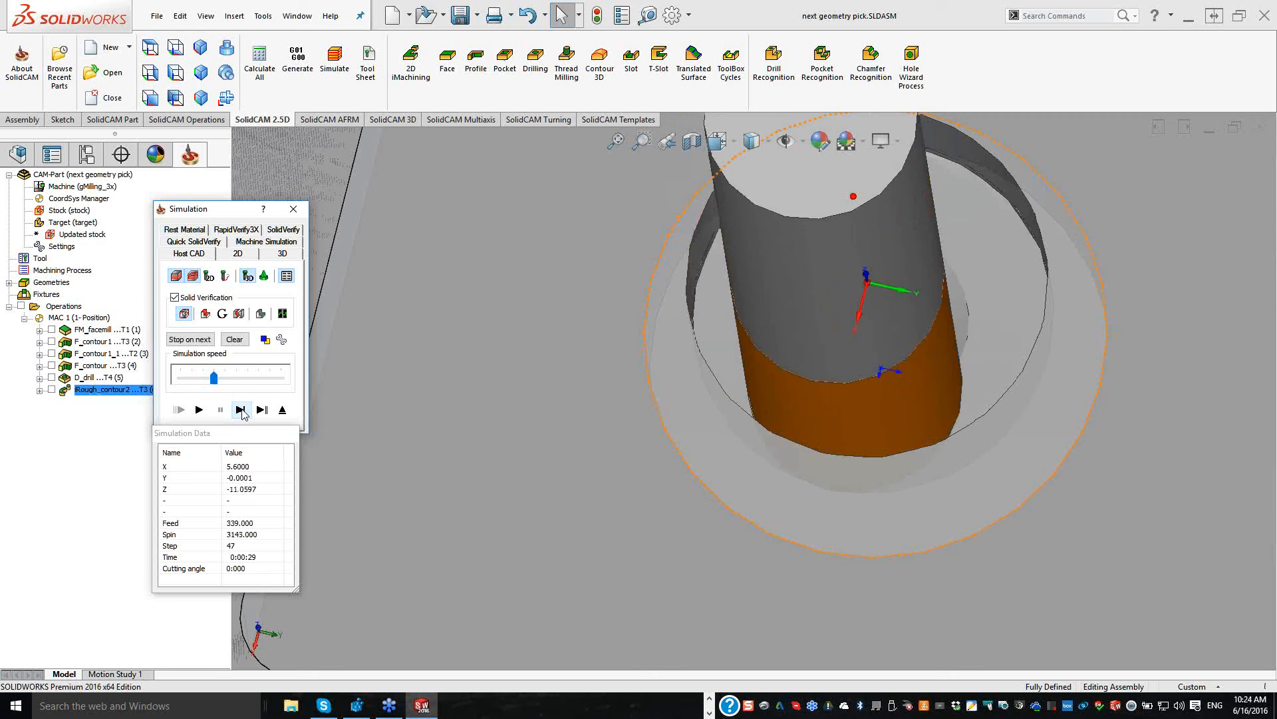
click(240, 411)
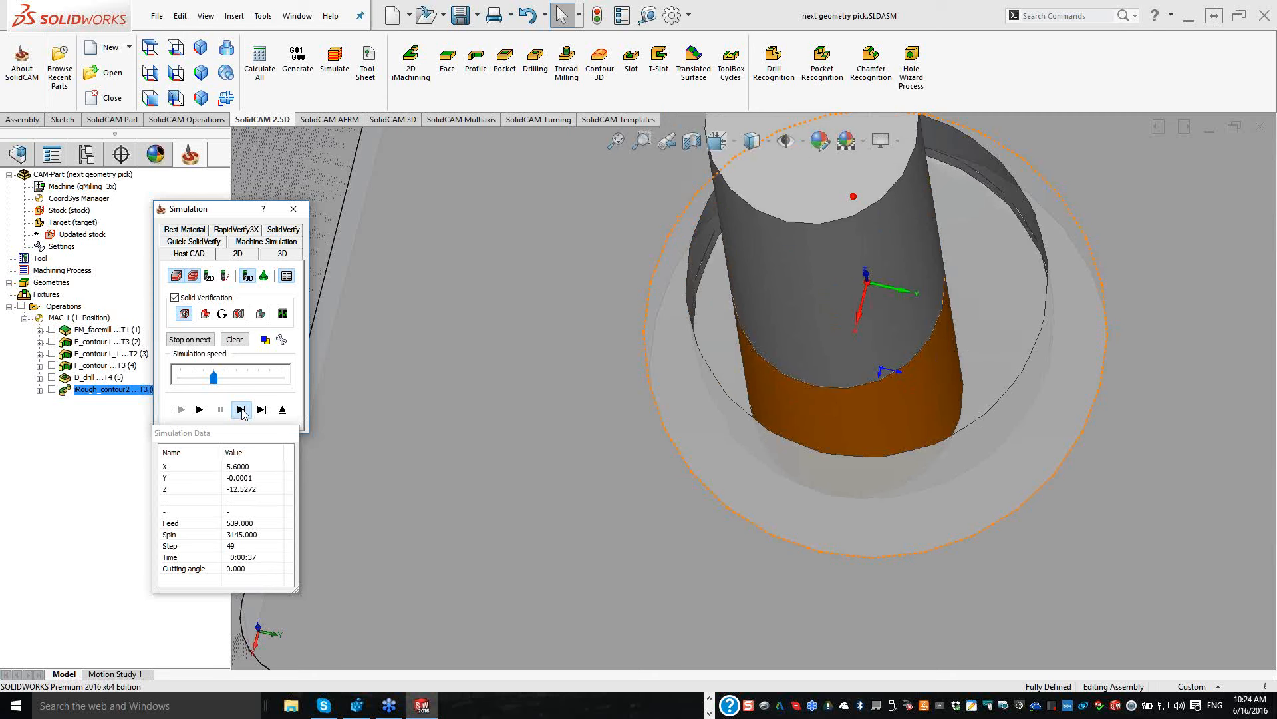
click(203, 412)
click(203, 413)
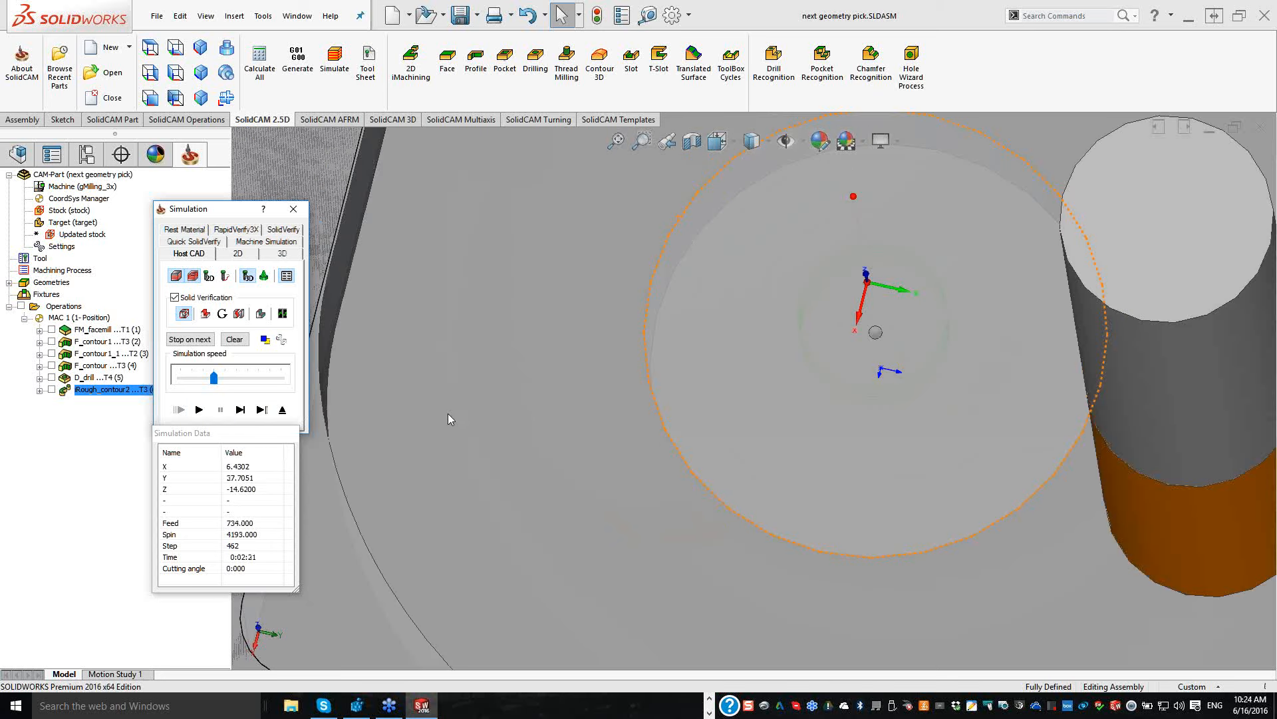
Step: Close the simulation, exit the iRough_contour2 operation, and fit the whole part in view
click(448, 414)
key(f)
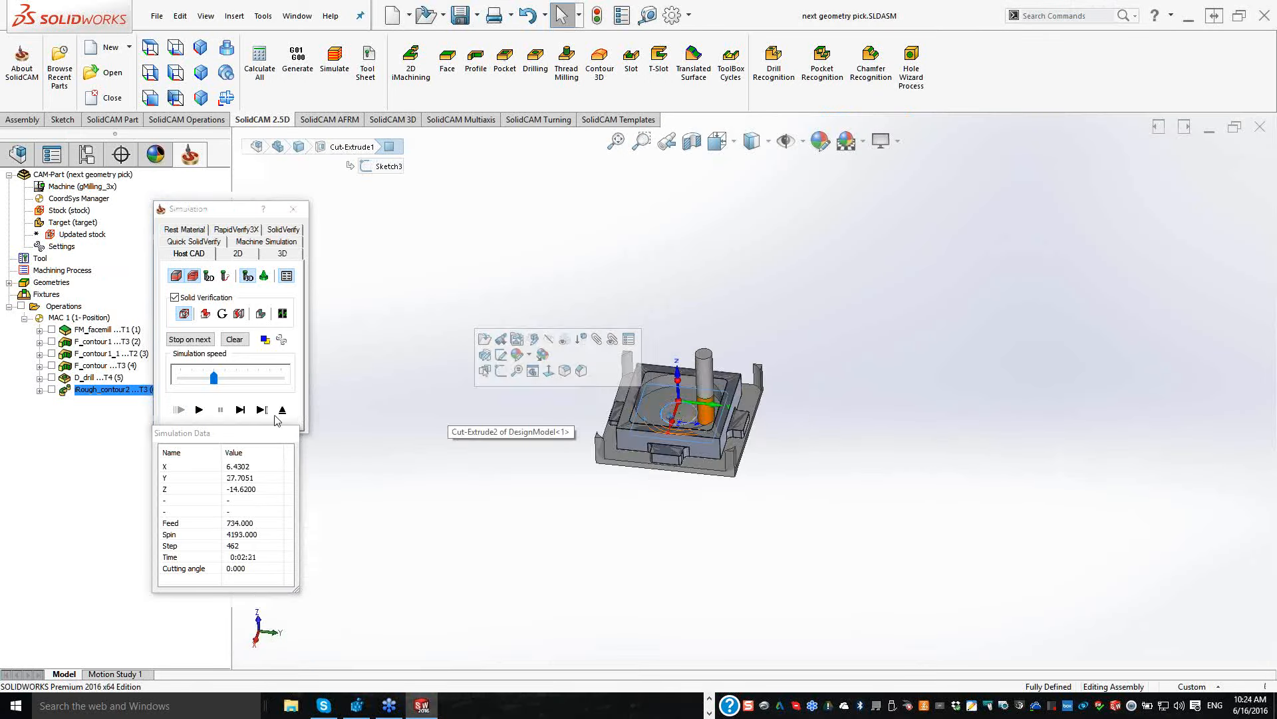
middle_drag(519, 399, 533, 368)
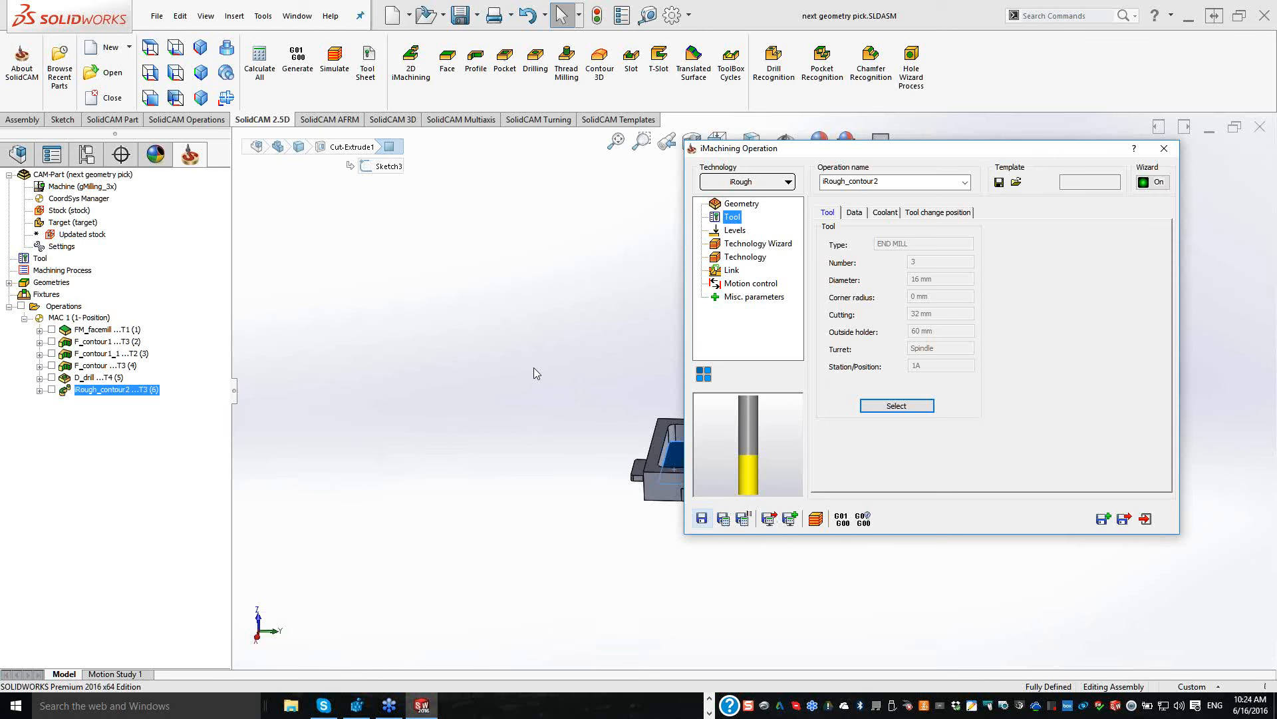
click(1146, 519)
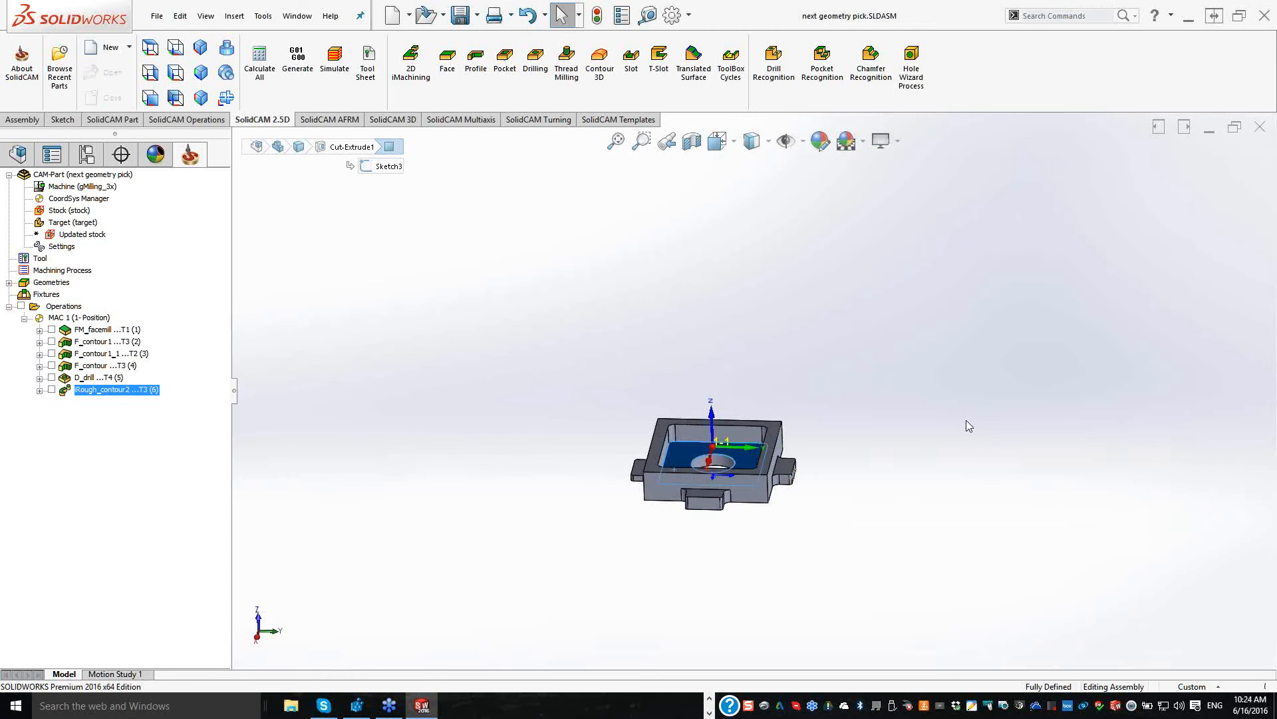
key(f)
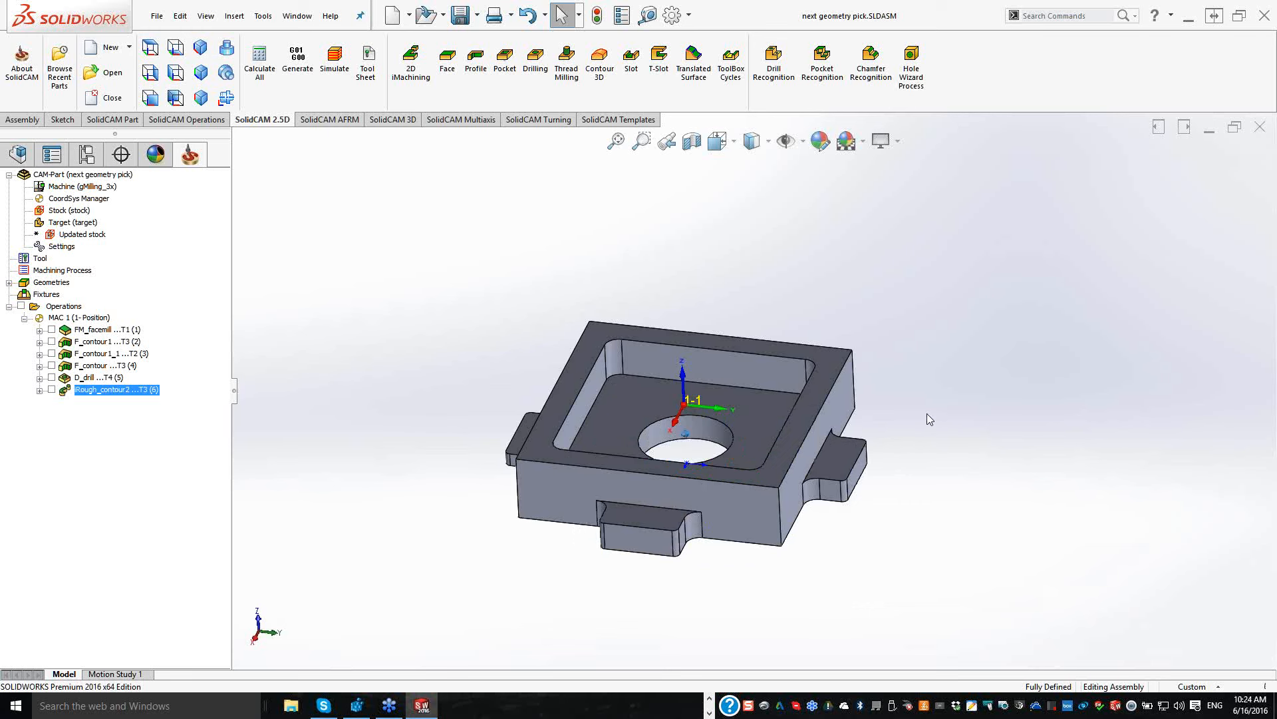
scroll(928, 413, down, 1)
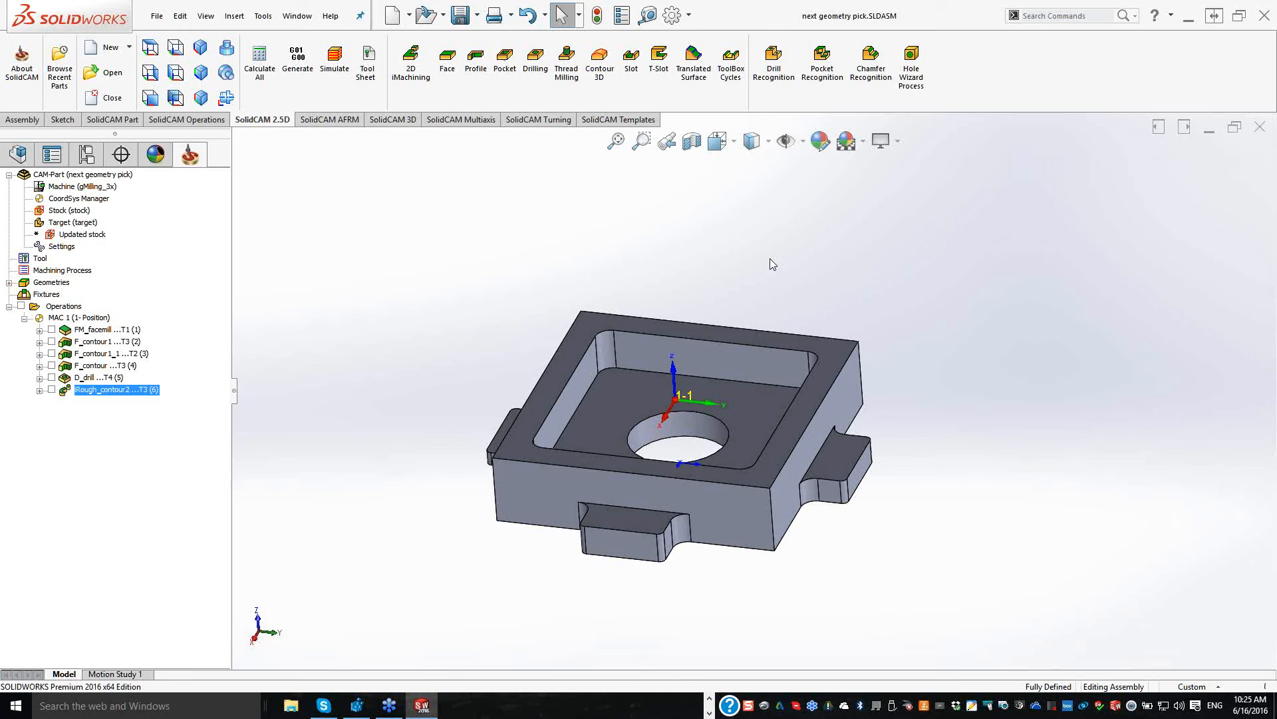
Step: Browse the recent CAM parts for the next sample and select the COMBINE WALL part
click(50, 65)
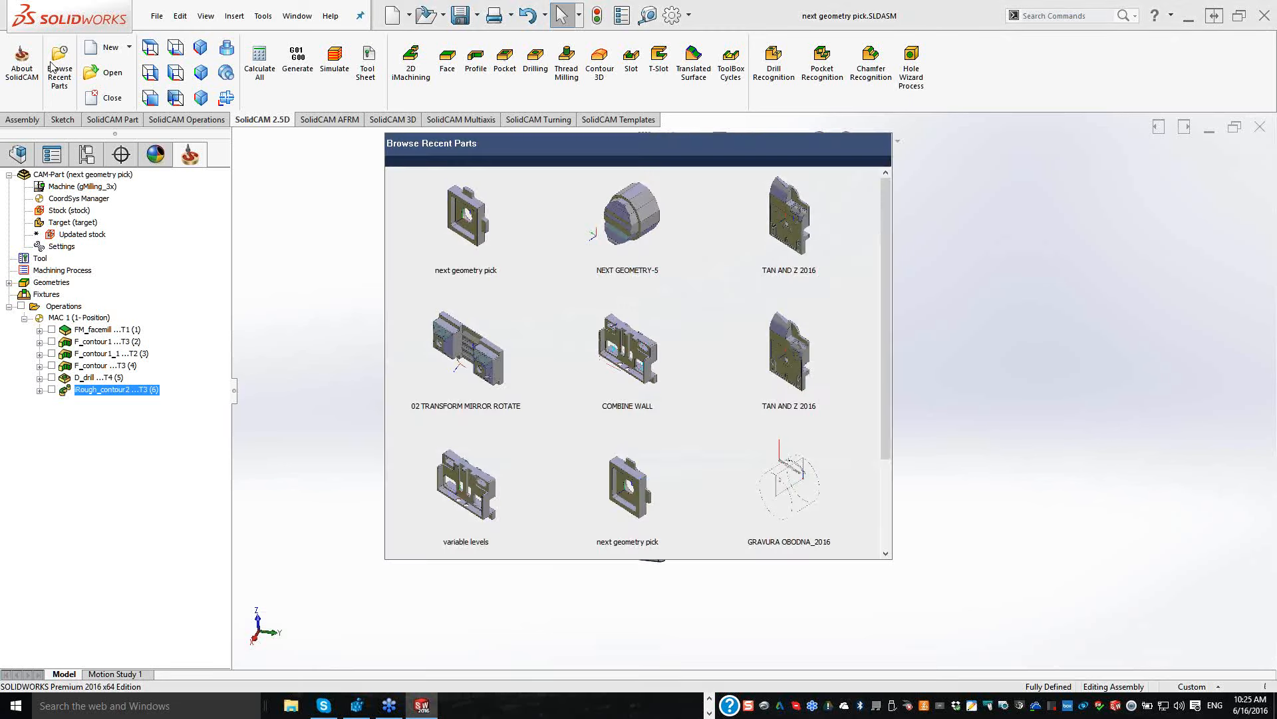
click(790, 227)
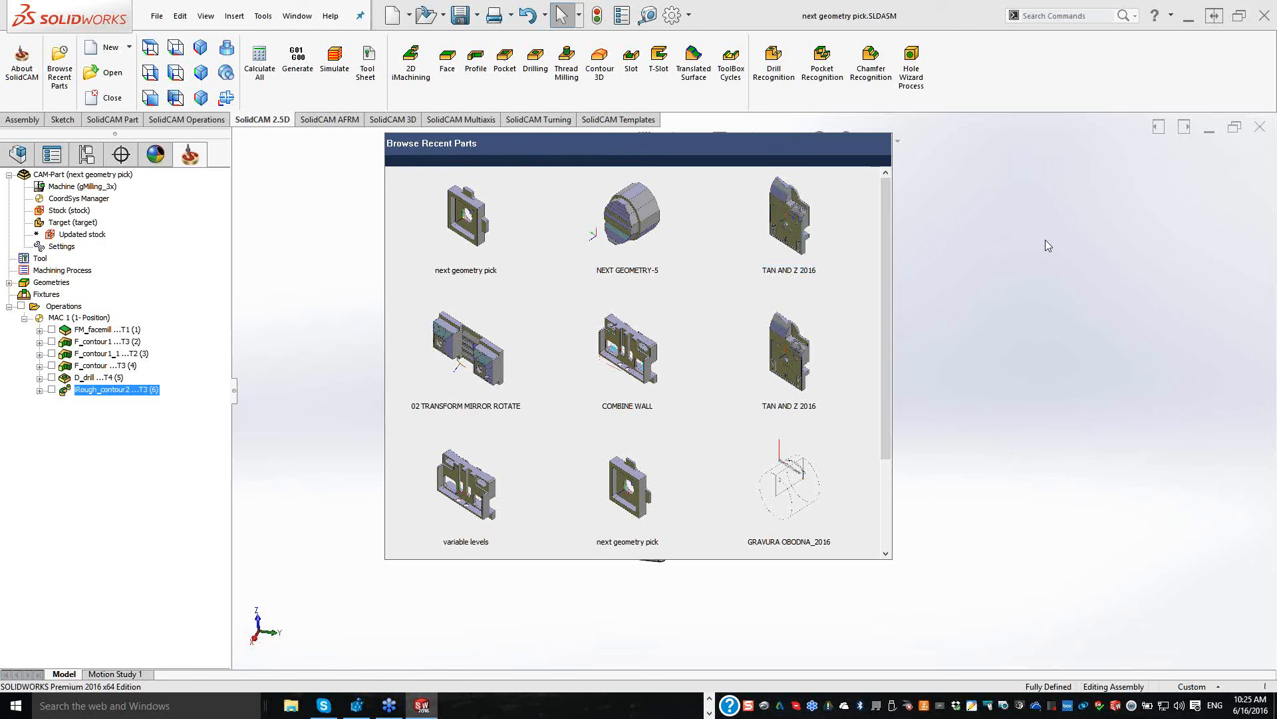
click(475, 373)
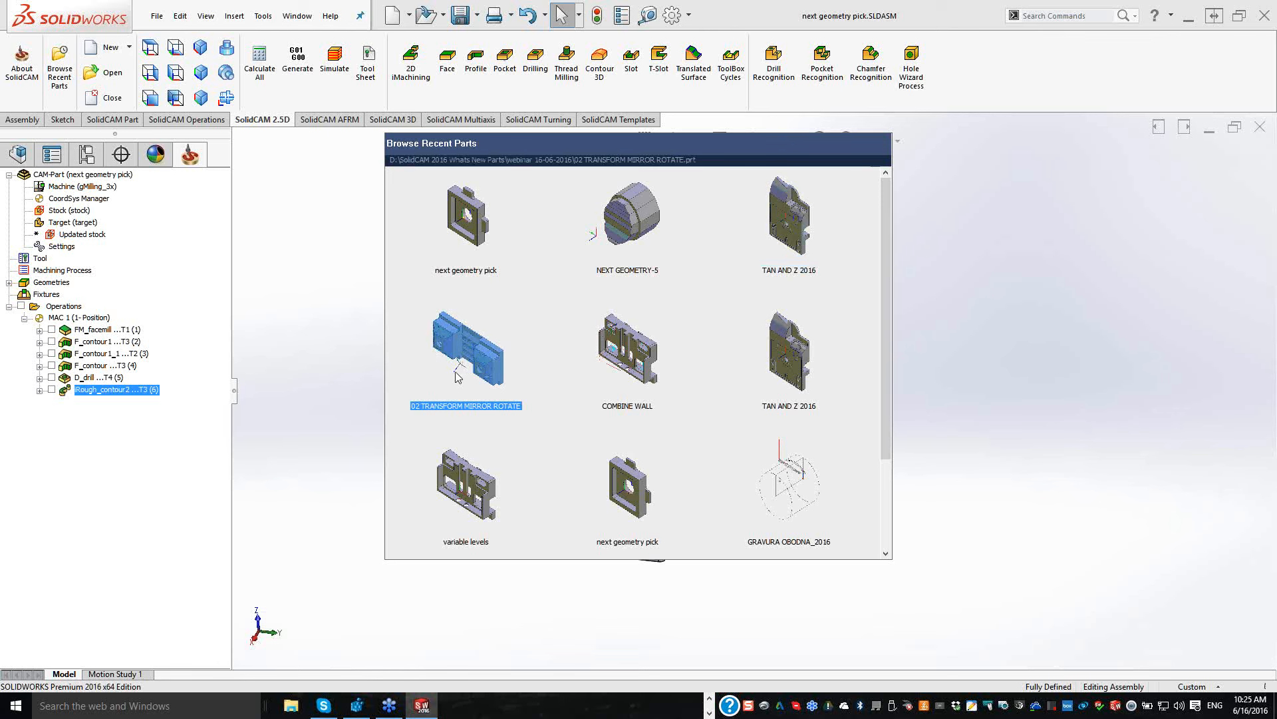
click(625, 331)
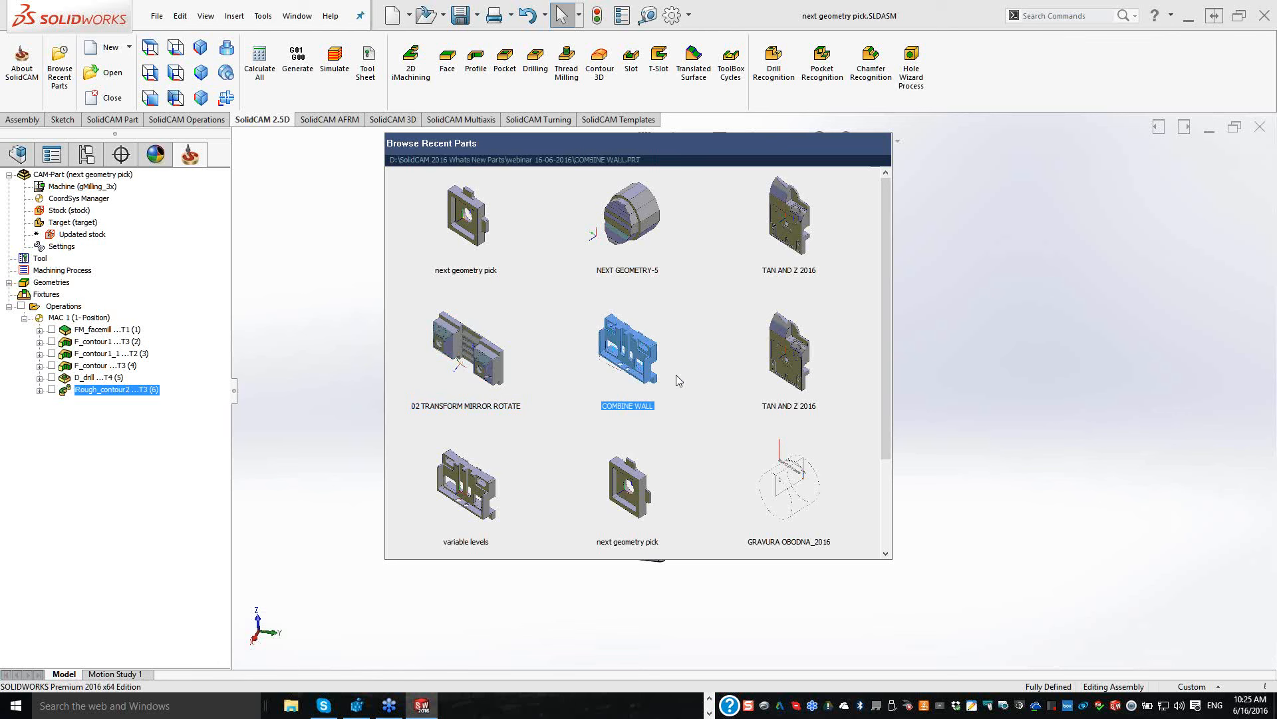